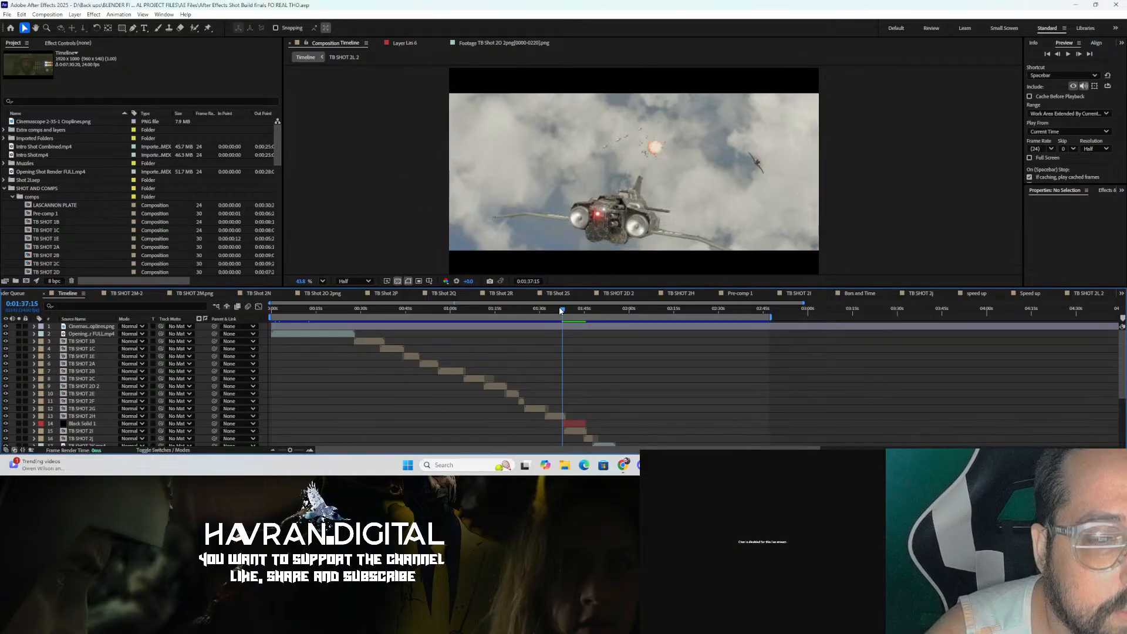
Step: Play back the edit in the composition timeline from around the 1:37 mark
left_click(540, 309)
left_click_drag(541, 310, 564, 312)
key("space")
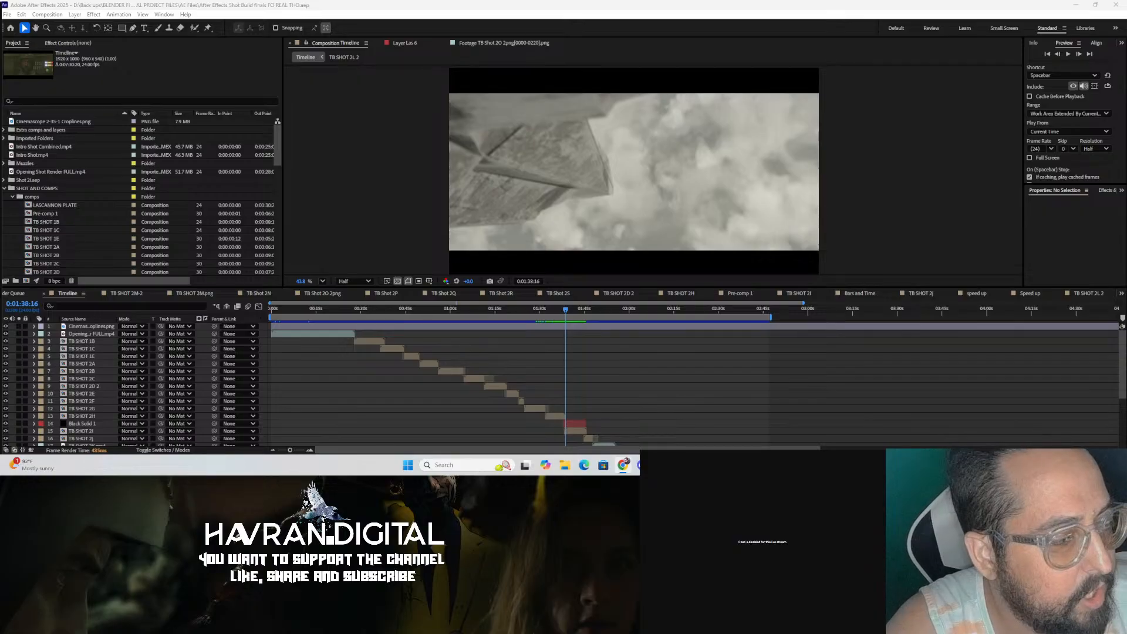
key("super+d")
key("super+d")
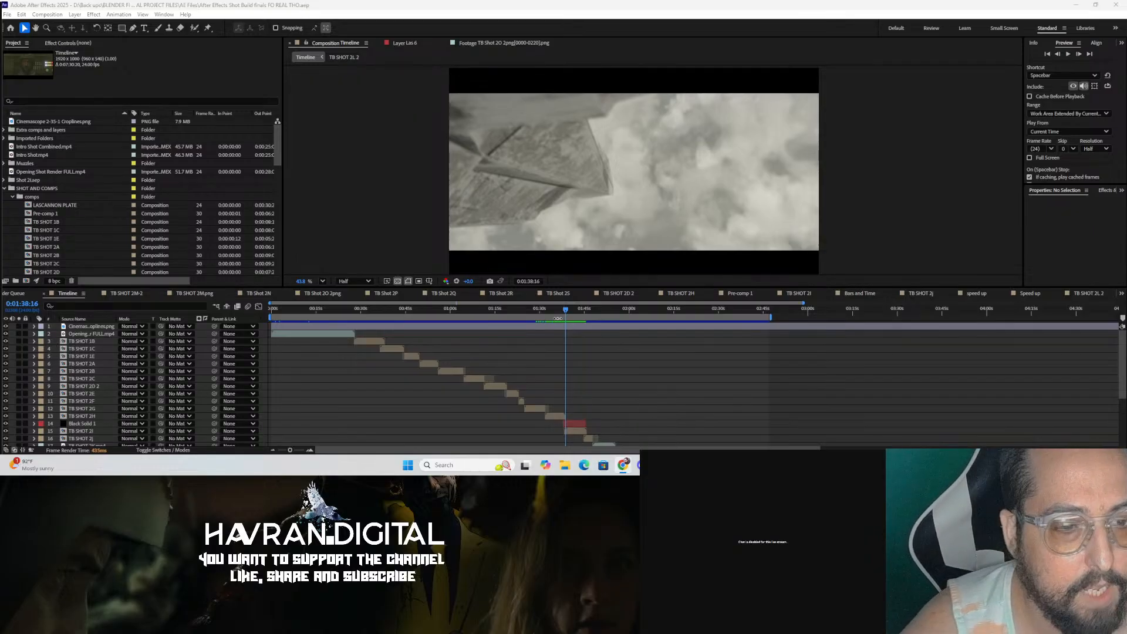
left_click_drag(567, 307, 470, 320)
left_click_drag(427, 356, 402, 365)
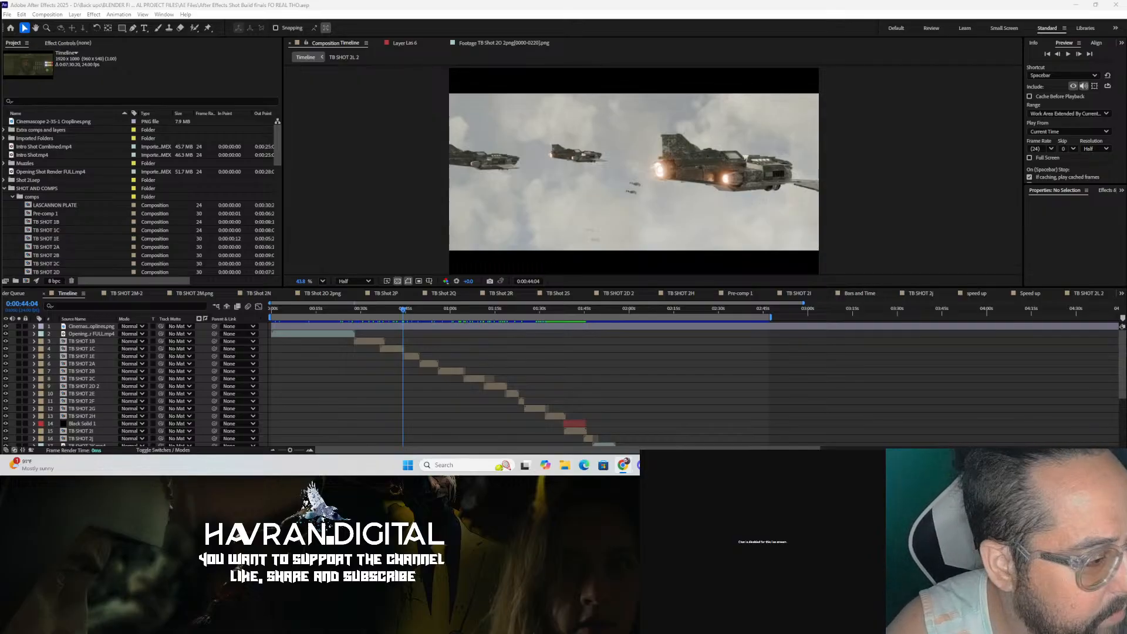
key("super+d")
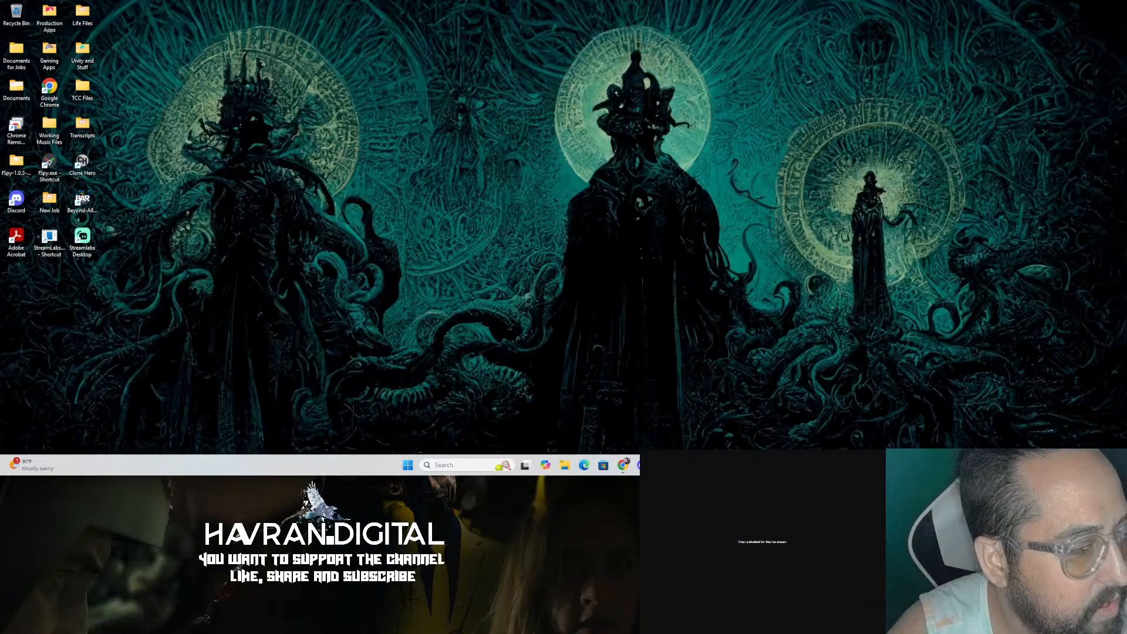
key("super+d")
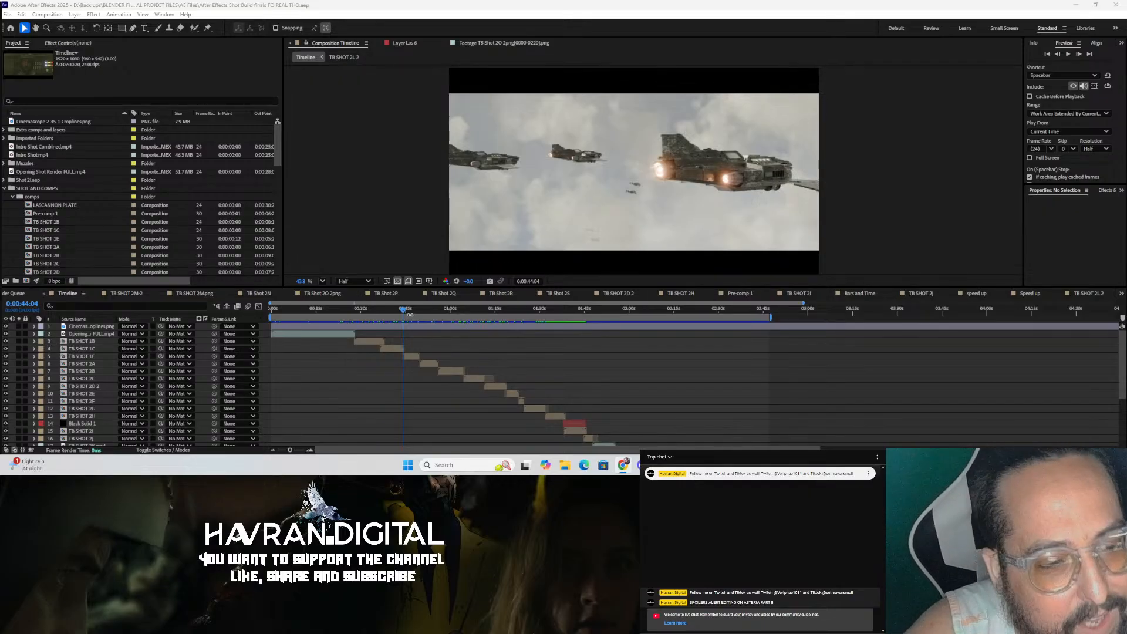
Step: Play the composition back from the start
left_click_drag(404, 311, 269, 333)
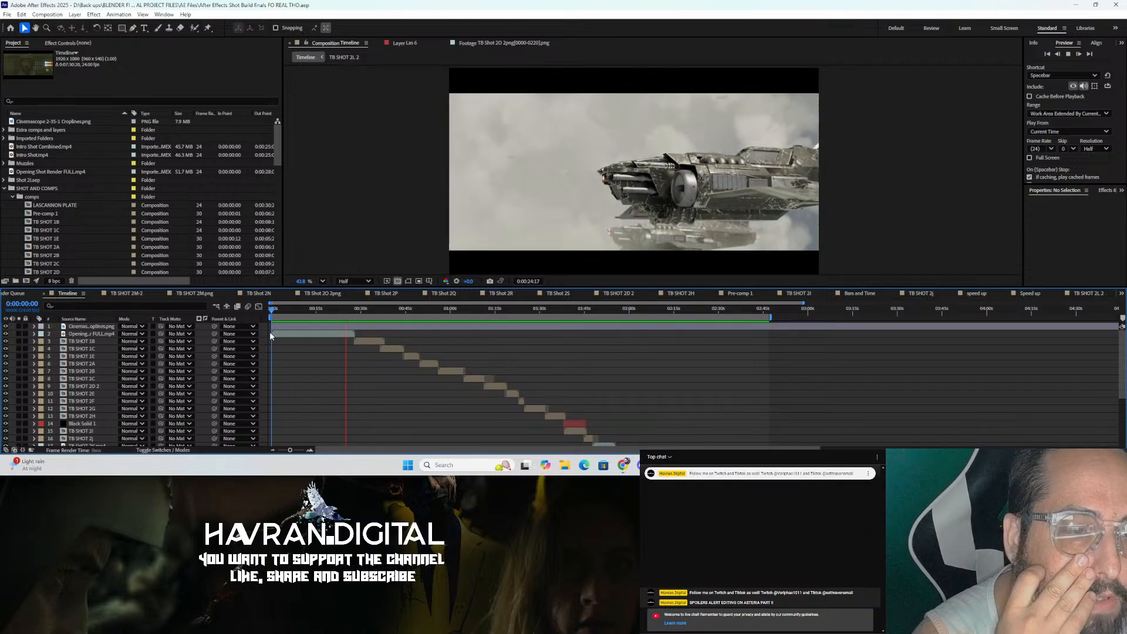
key("space")
Step: Switch to Steam and launch Blender from the game library
left_click(1045, 465)
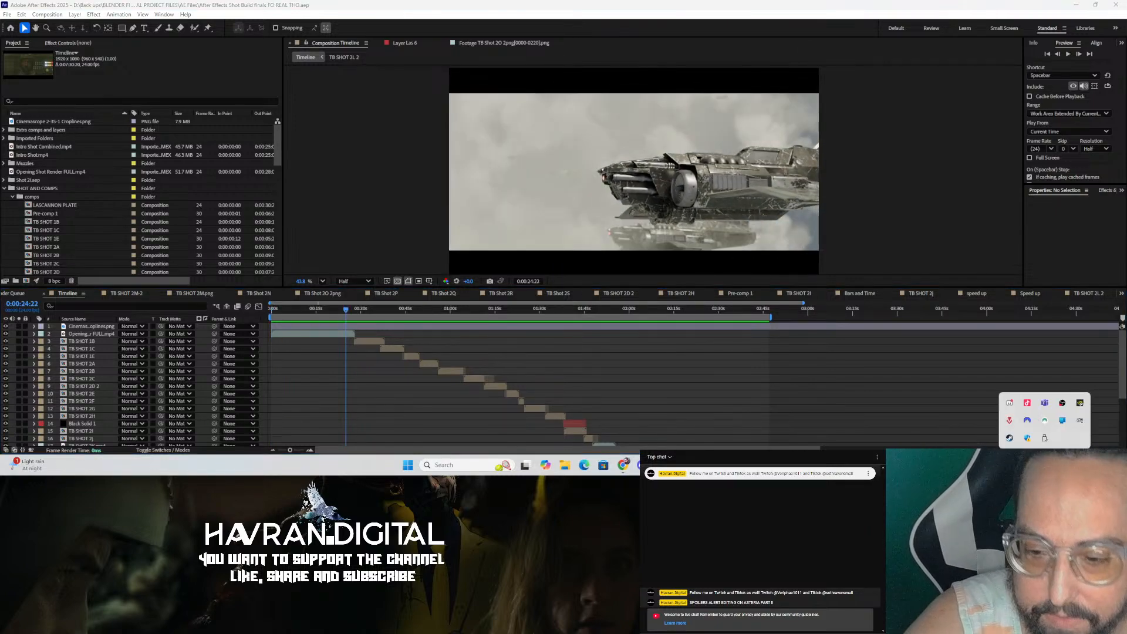
left_click(1010, 437)
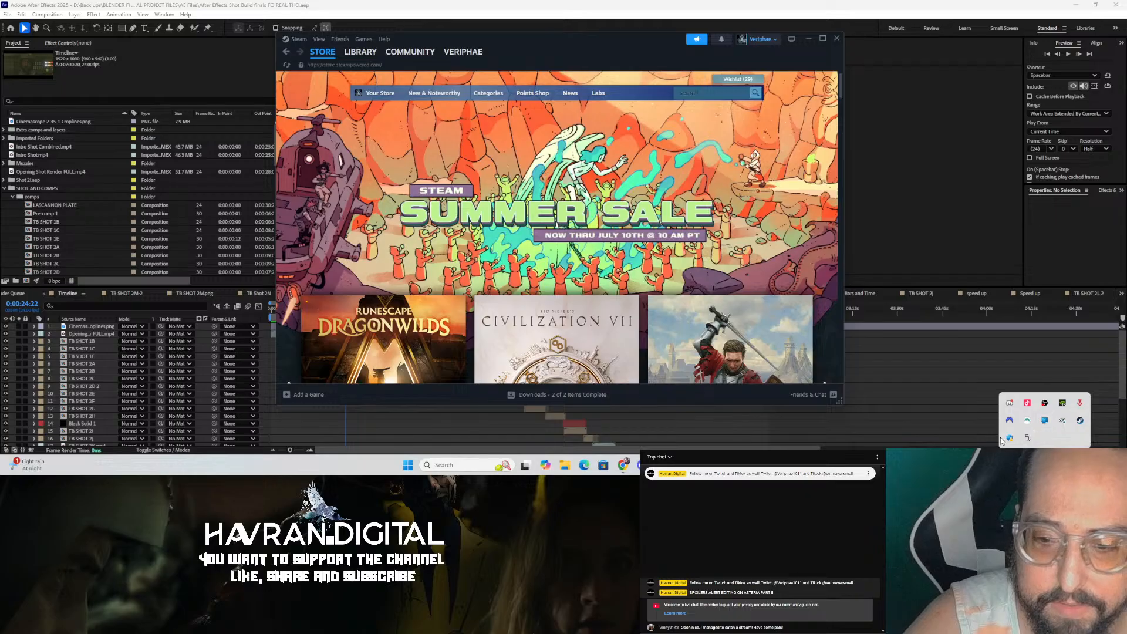
left_click(360, 51)
scroll(350, 216, "up", 10)
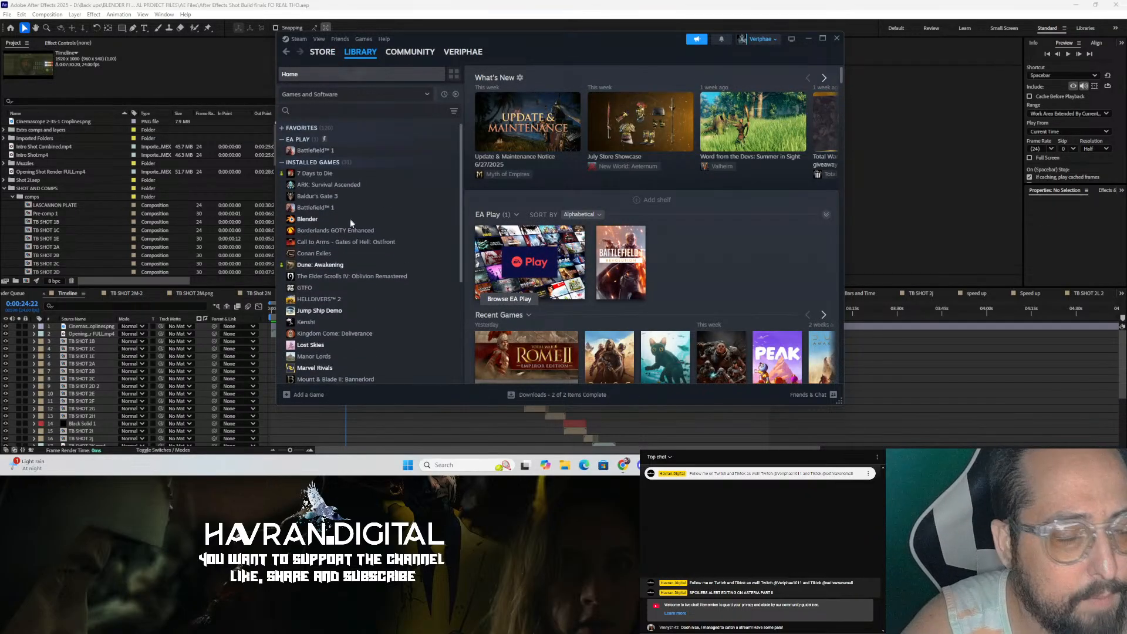
left_click(364, 222)
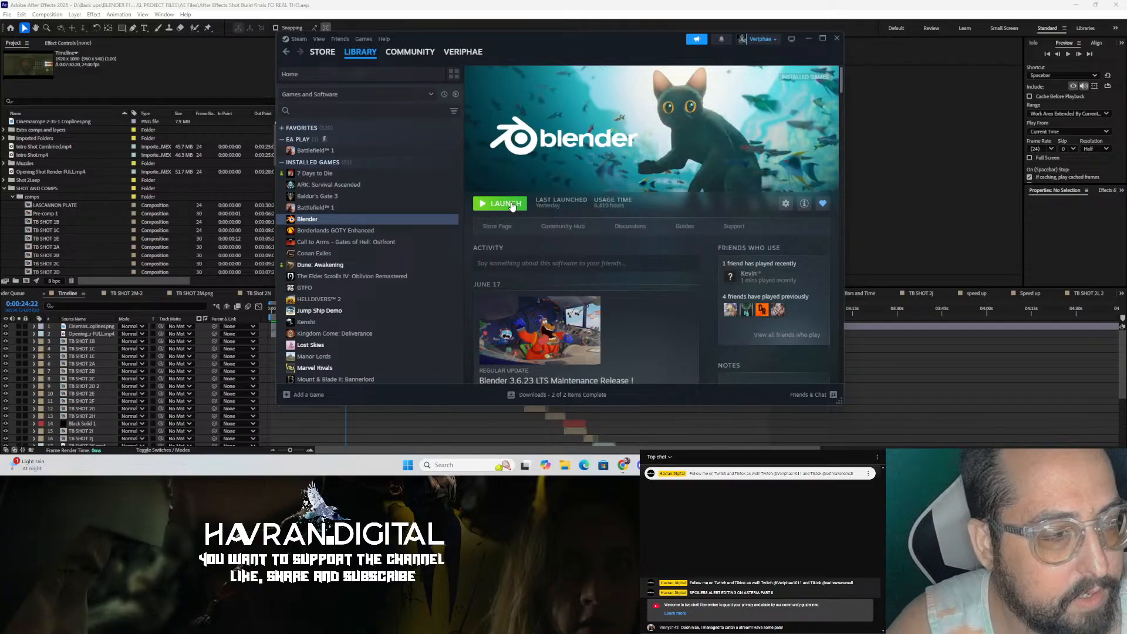
left_click(512, 205)
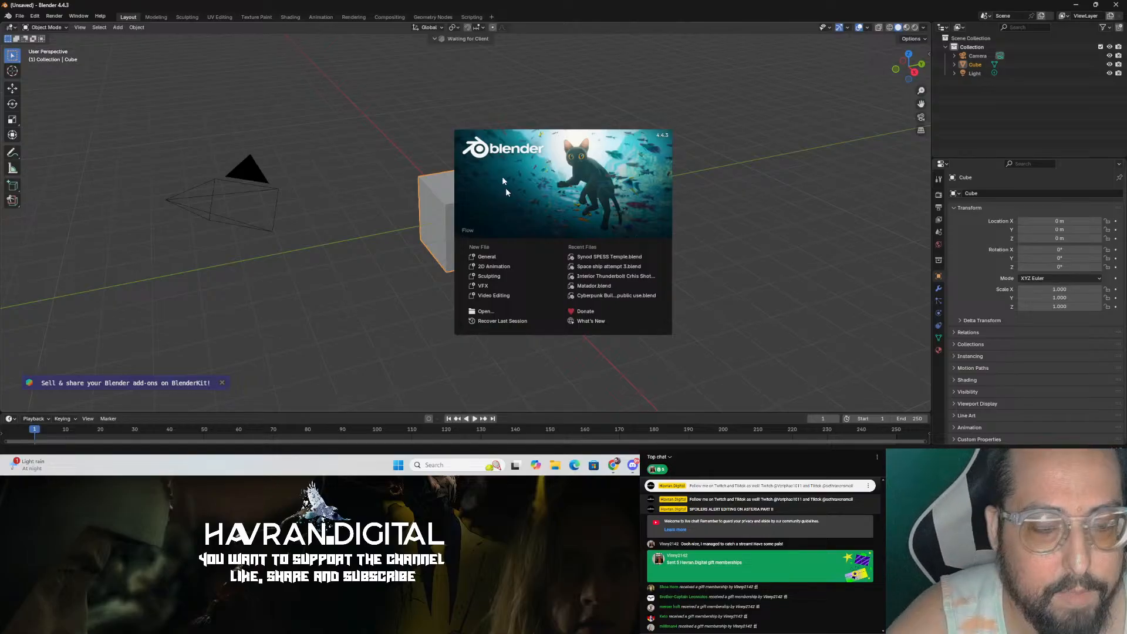
Step: Start a General scene and browse the Open dialog to D:\Back ups\BLENDER FILES\Thunderbolt 40k
left_click(530, 257)
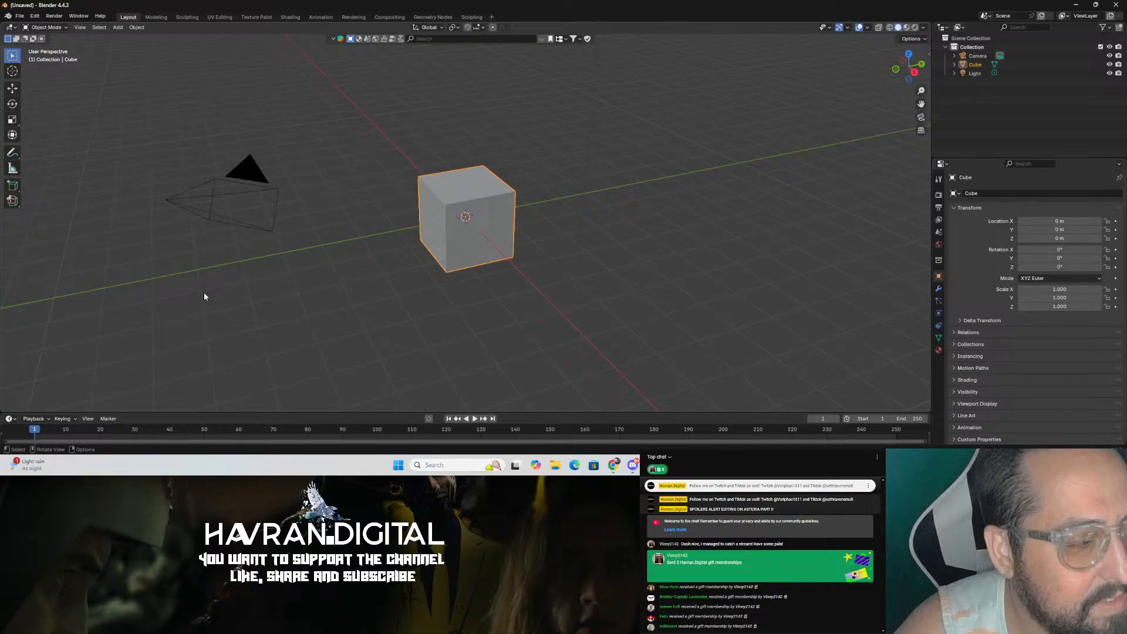
left_click(16, 16)
left_click(62, 37)
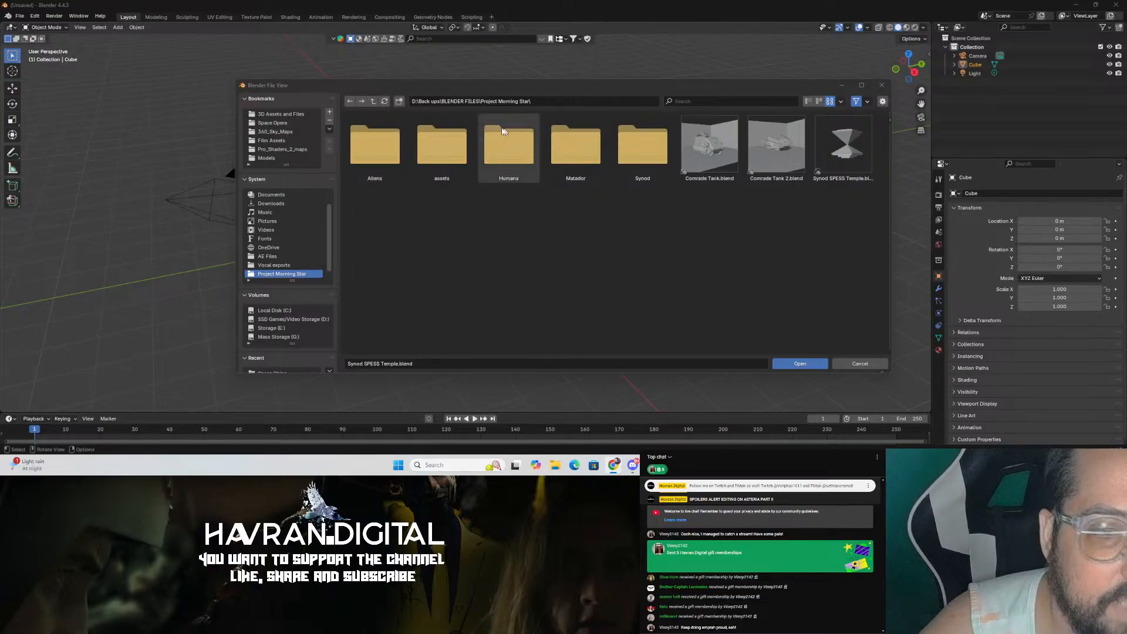
triple_click(373, 101)
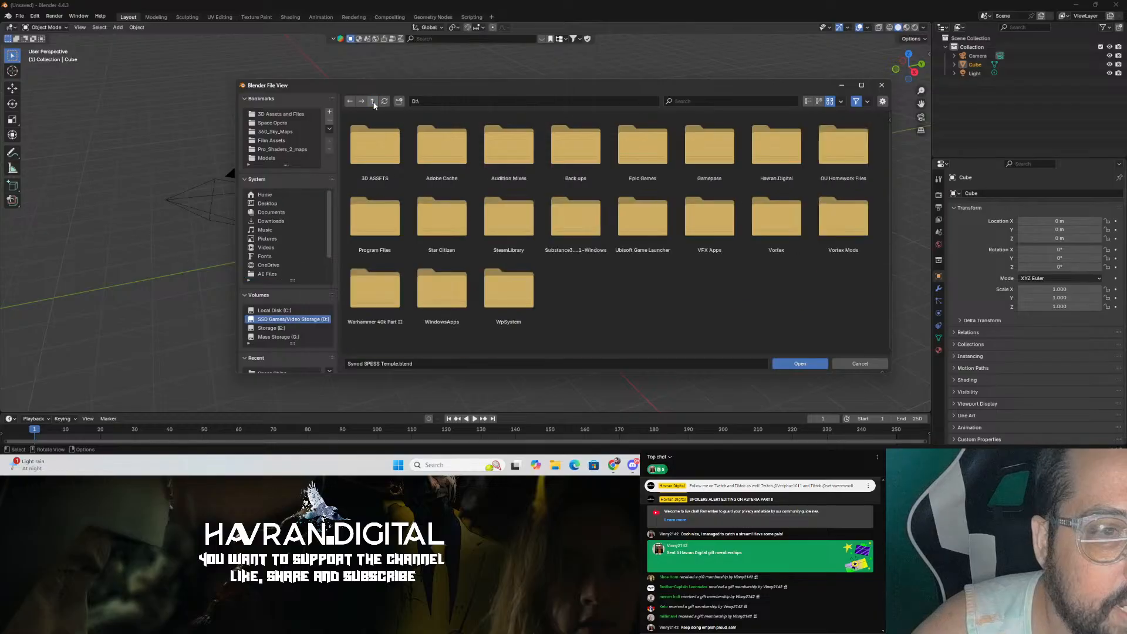
double_click(594, 166)
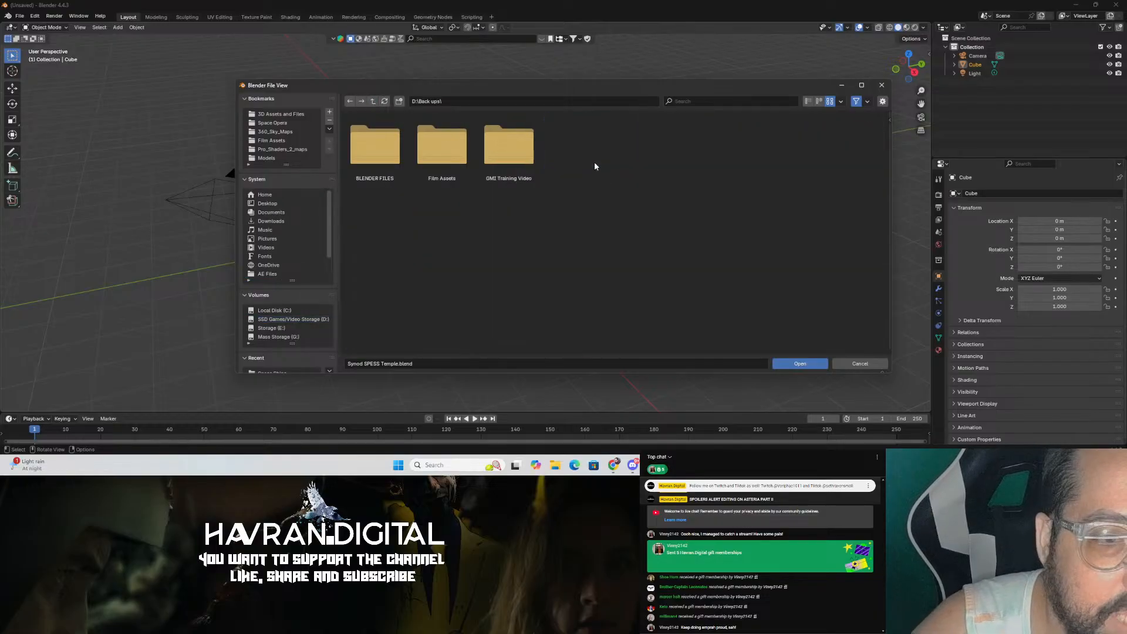
double_click(376, 149)
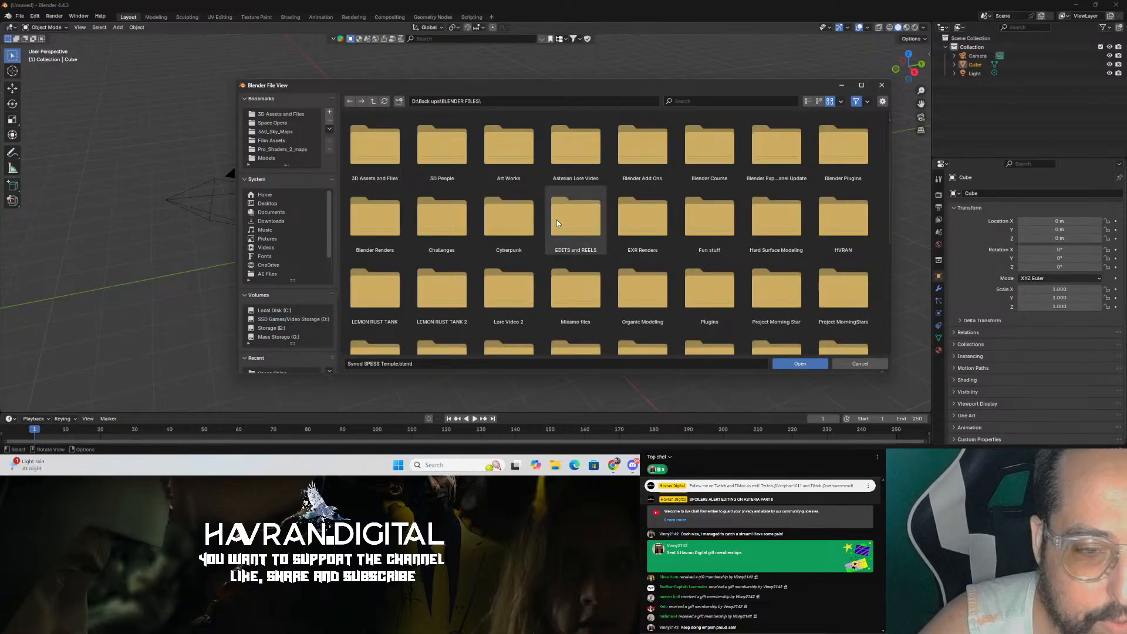
scroll(557, 219, "down", 3)
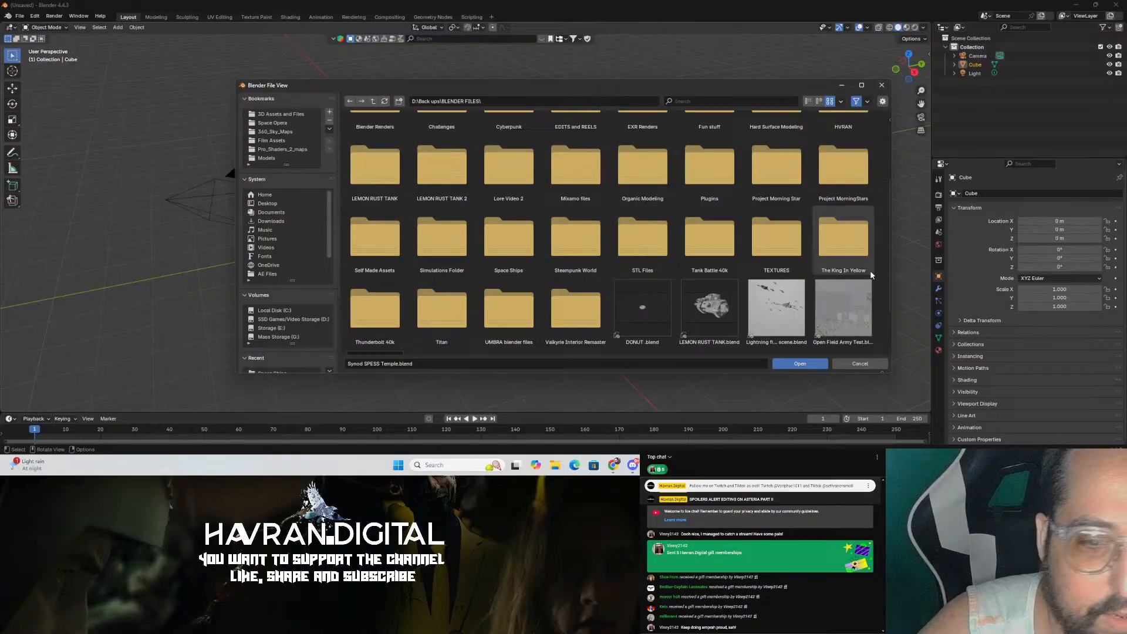
double_click(403, 330)
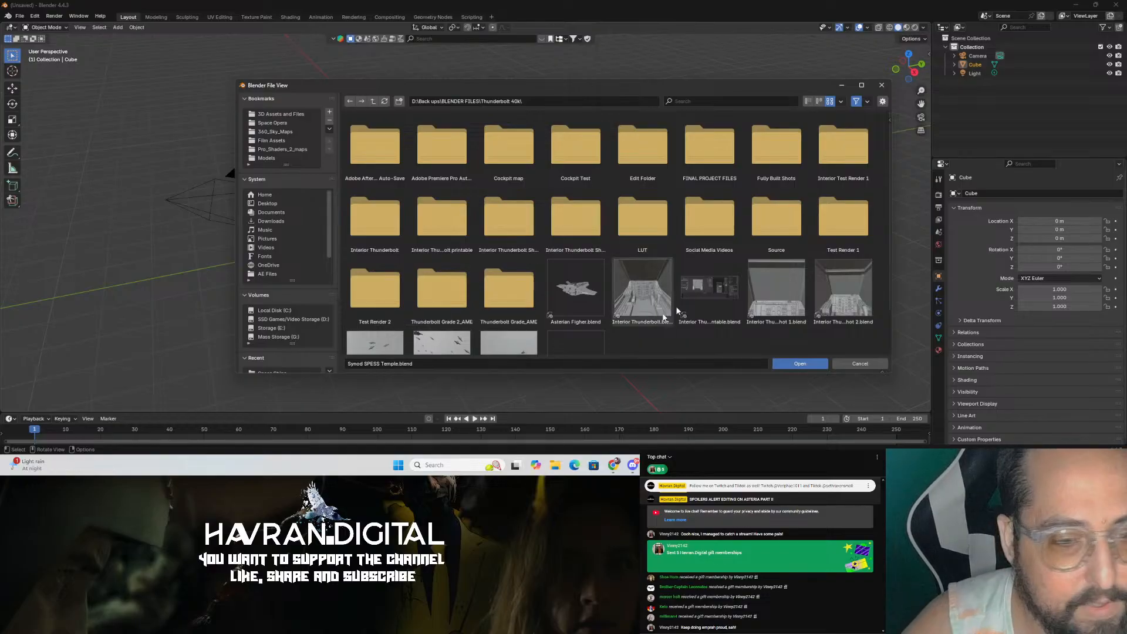
Step: Open the FINAL PROJECT FILES folder in the file browser
scroll(676, 328, "down", 2)
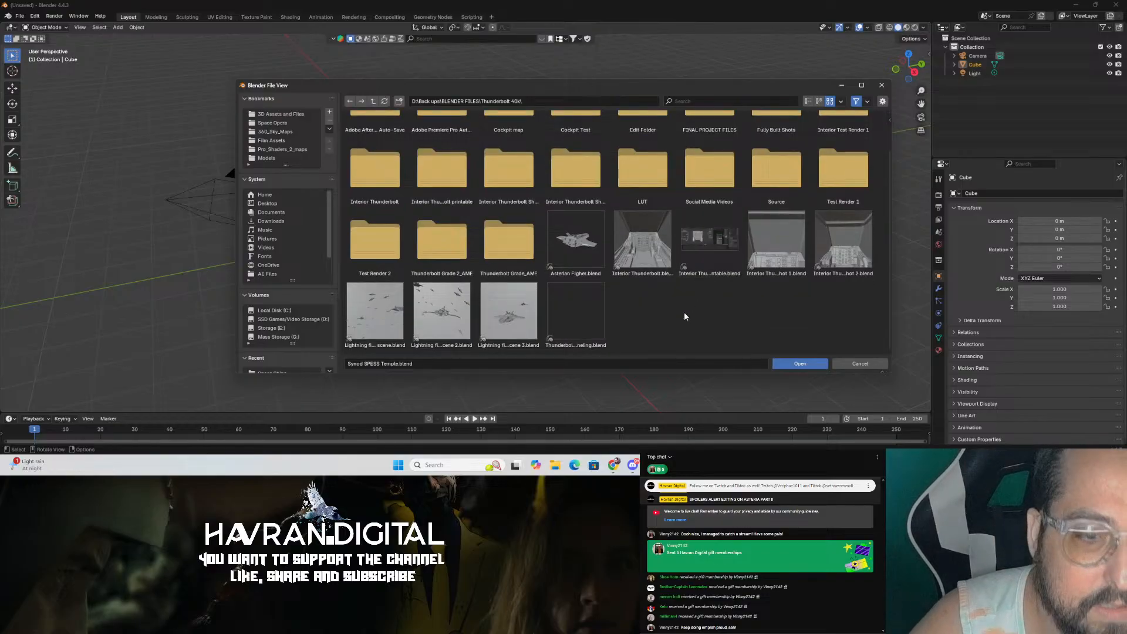
scroll(682, 312, "up", 1)
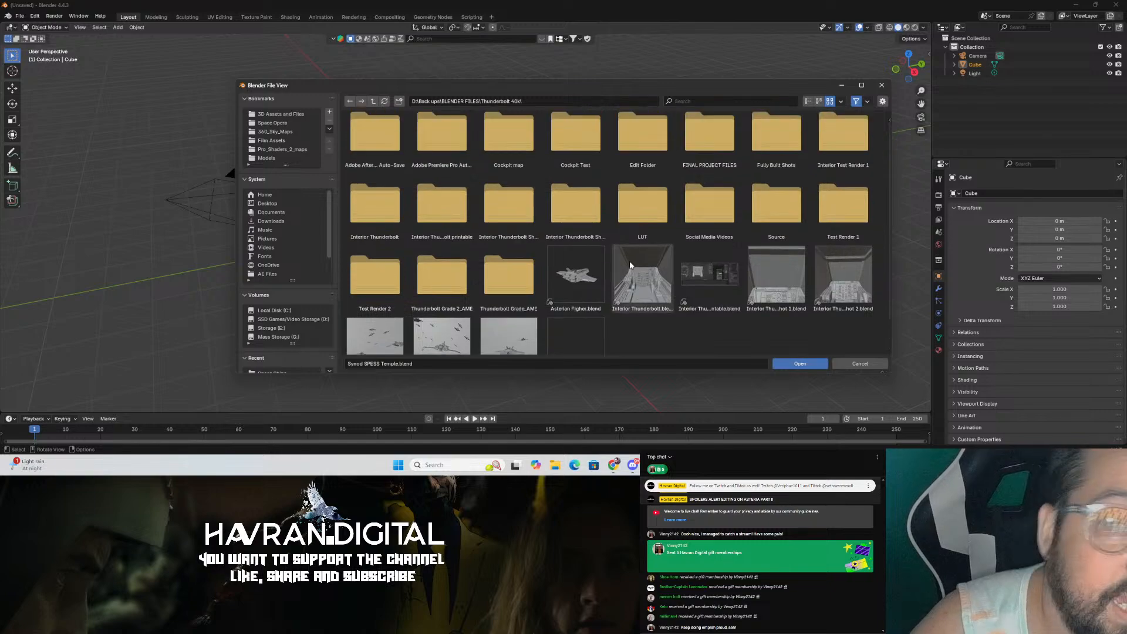
double_click(702, 157)
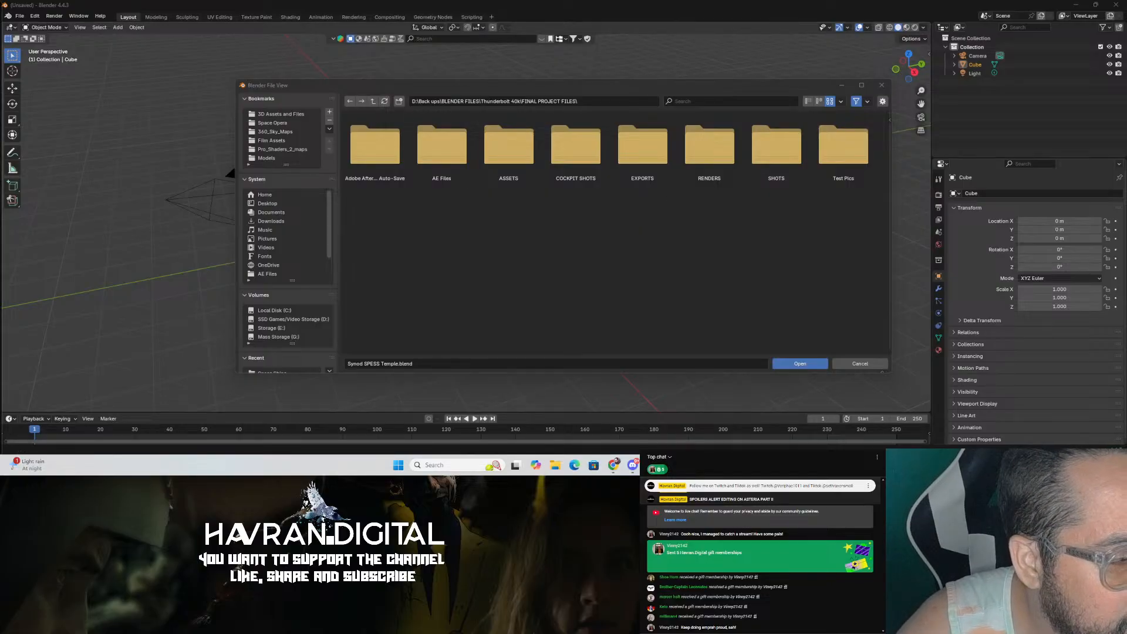
left_click(475, 282)
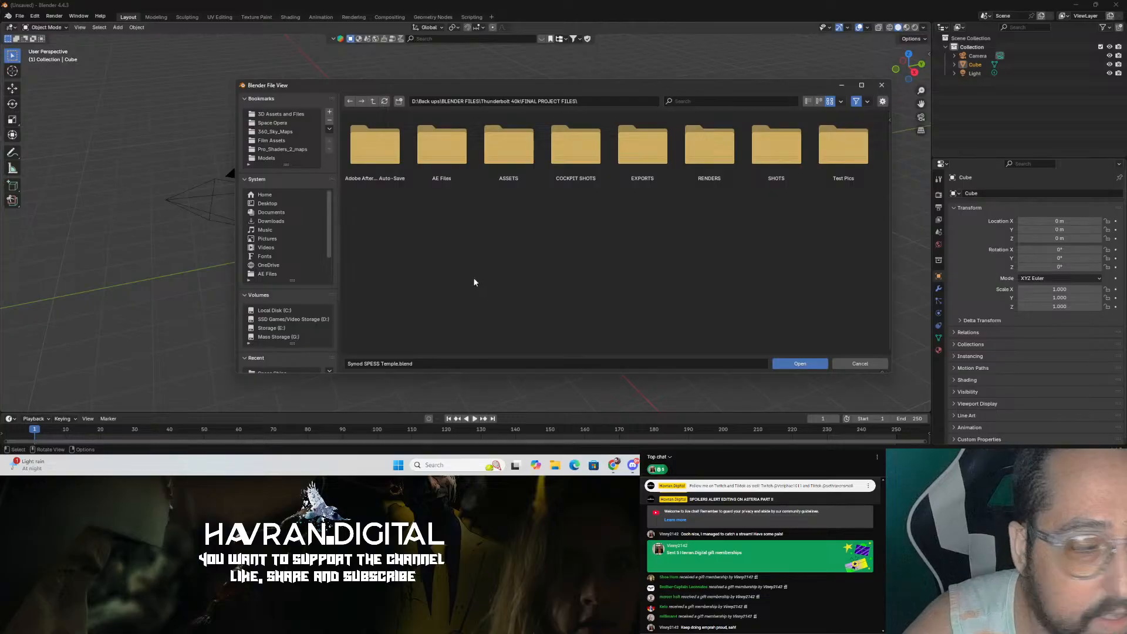
Step: Switch back to After Effects and review the edit from the start, scrubbing and zooming the timeline
left_click(710, 465)
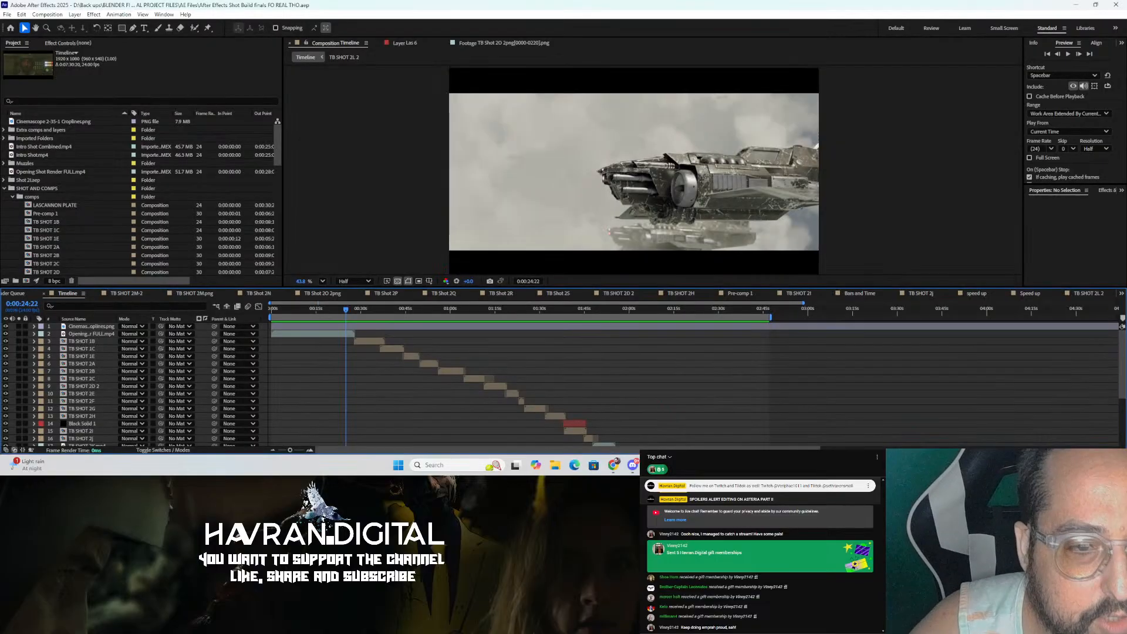
key("Home")
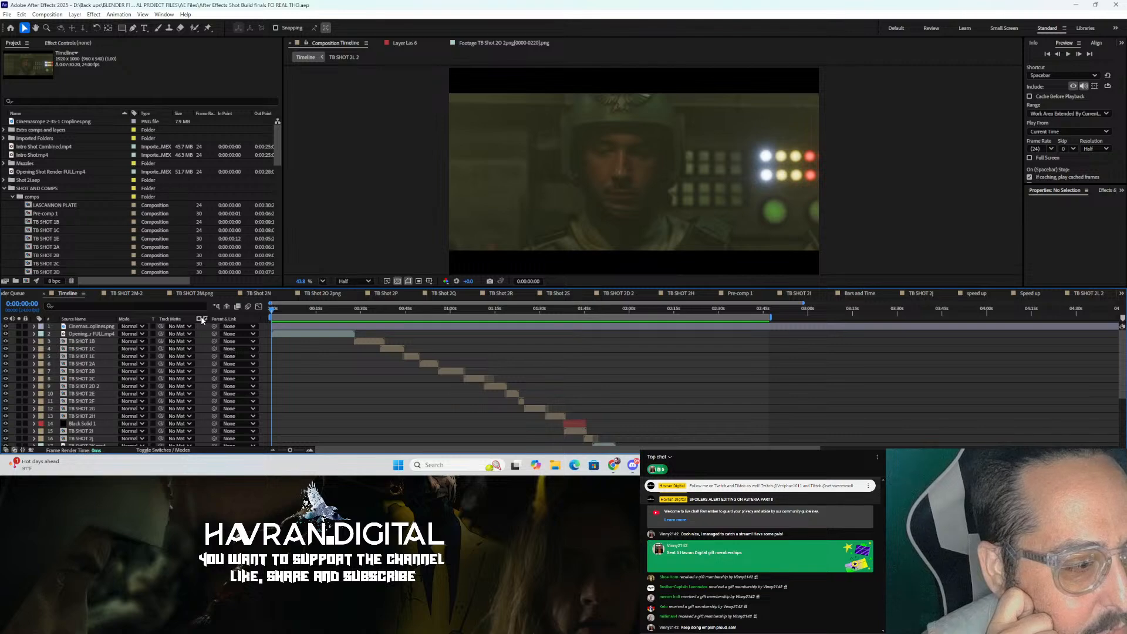
key("space")
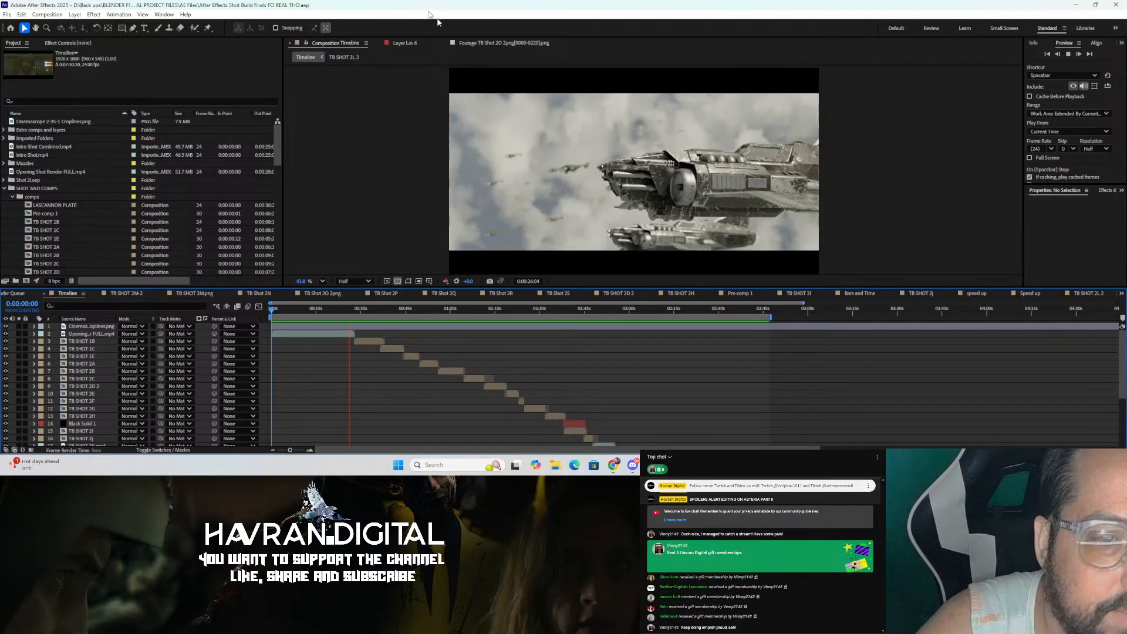
left_click(349, 313)
left_click_drag(344, 312, 478, 342)
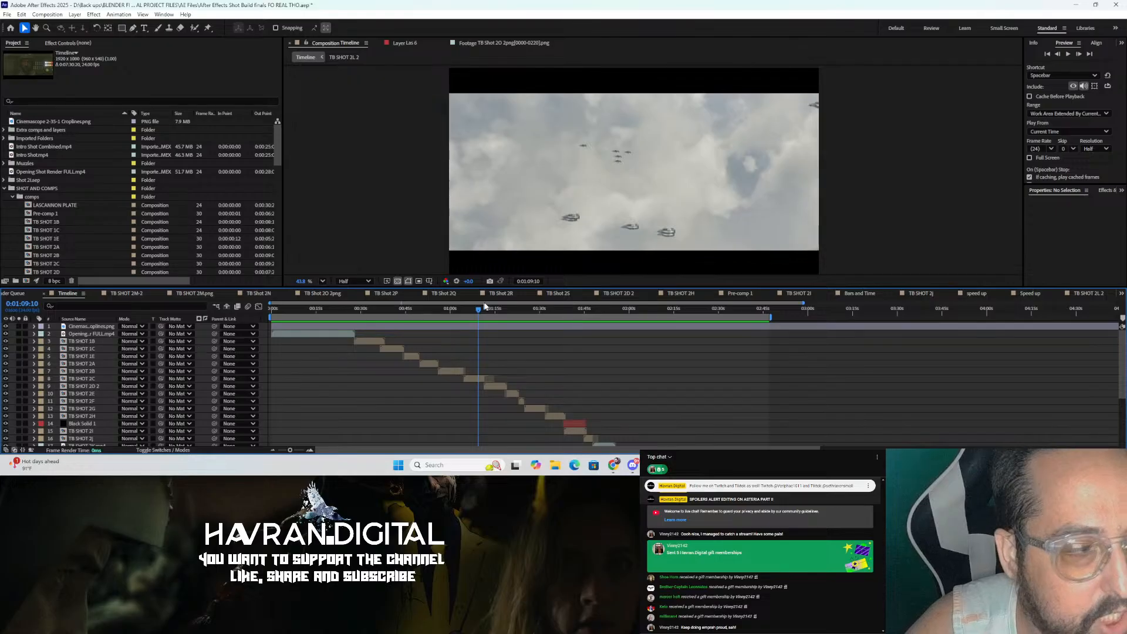
left_click_drag(471, 301, 493, 302)
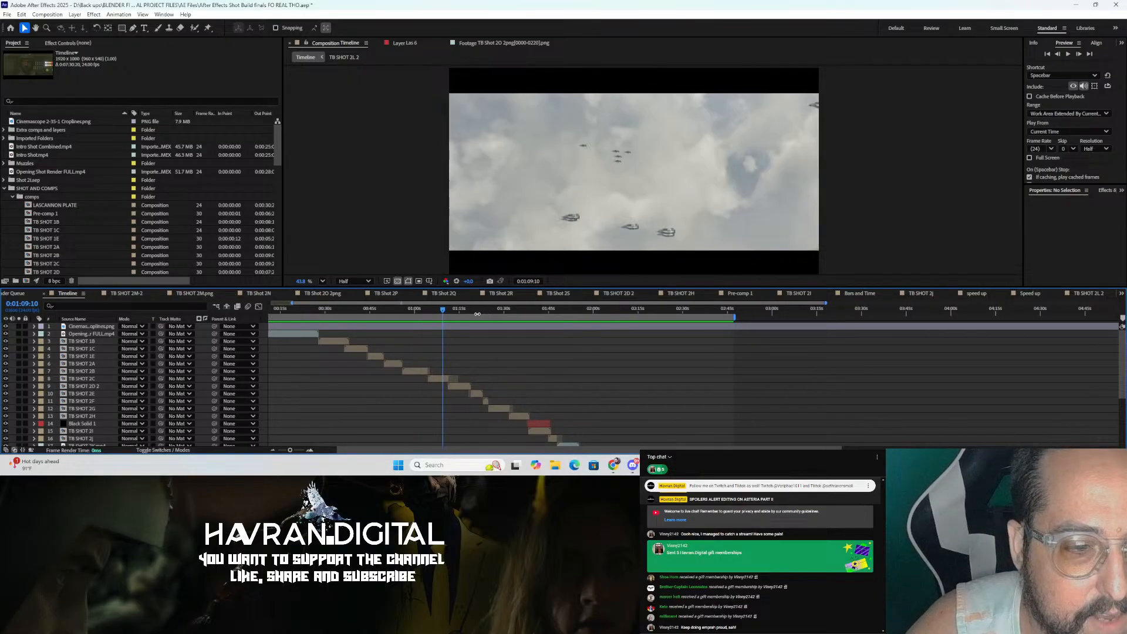
left_click_drag(351, 452, 283, 442)
left_click_drag(340, 308, 348, 333)
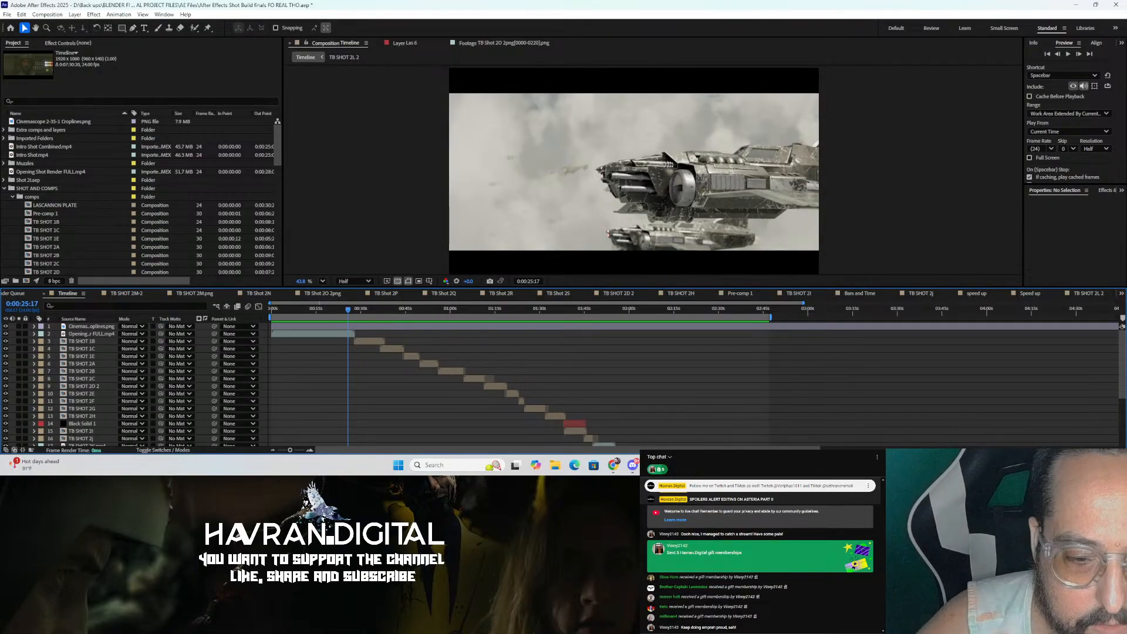
Step: Switch to Blender and open the TB Shot 1A.blend file from the SHOTS folder
mouse_move(704, 426)
left_click(741, 414)
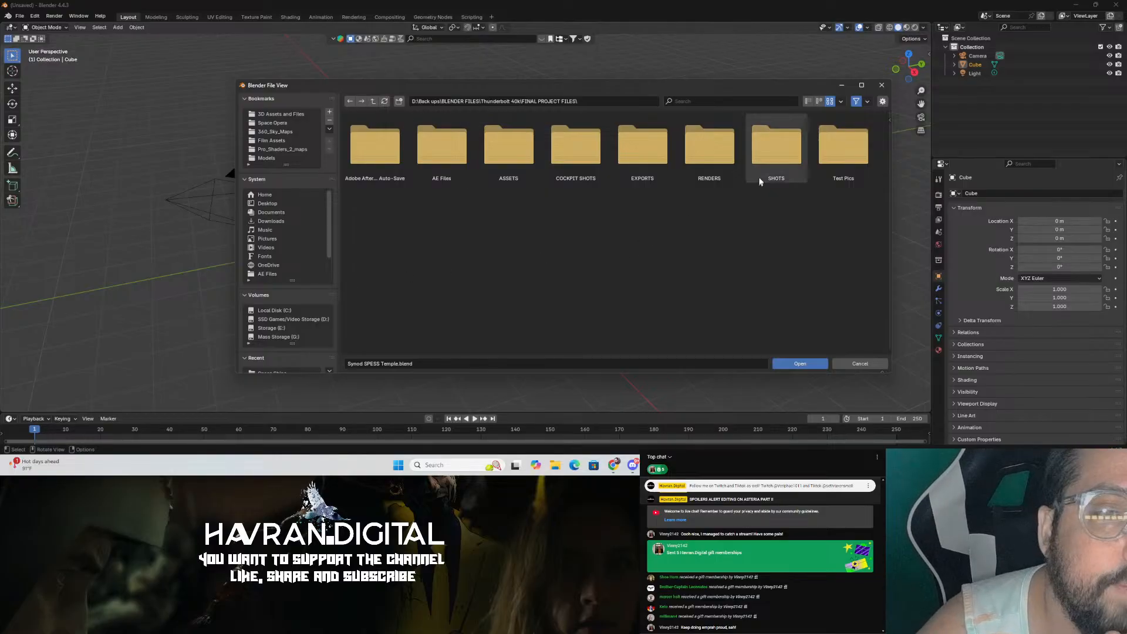
left_click(763, 152)
scroll(600, 259, "down", 1)
scroll(599, 259, "up", 1)
double_click(575, 144)
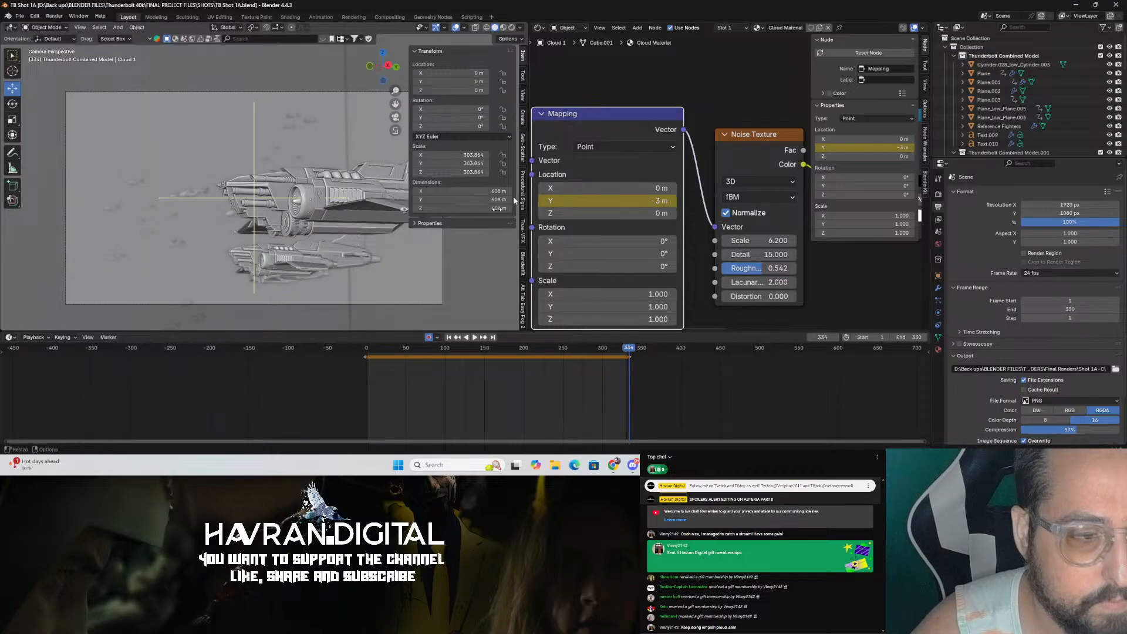
Step: Play back and scrub the shot's animation in the timeline
key("space")
left_click_drag(403, 353, 581, 350)
key("space")
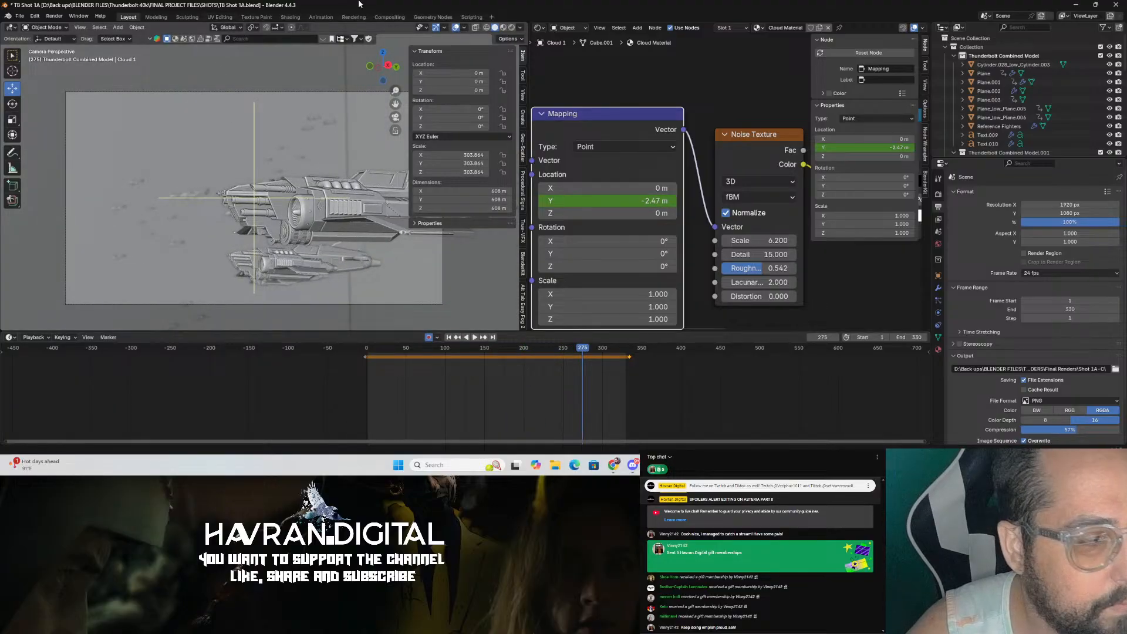
Step: Save the file and switch the viewport to rendered shading
key("ctrl+s")
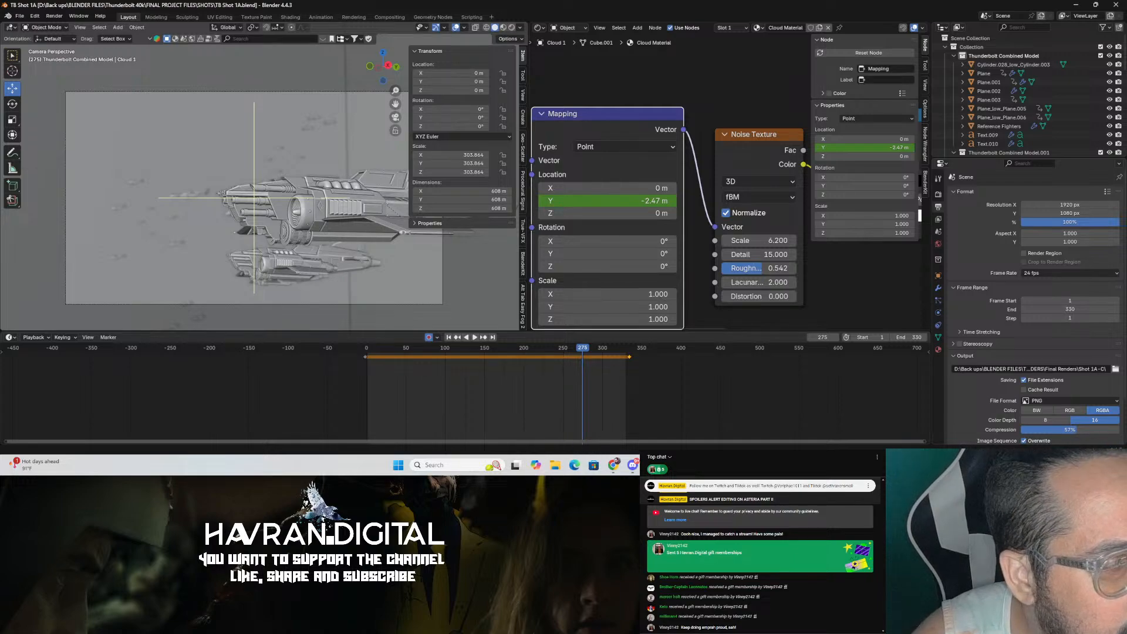
left_click(510, 30)
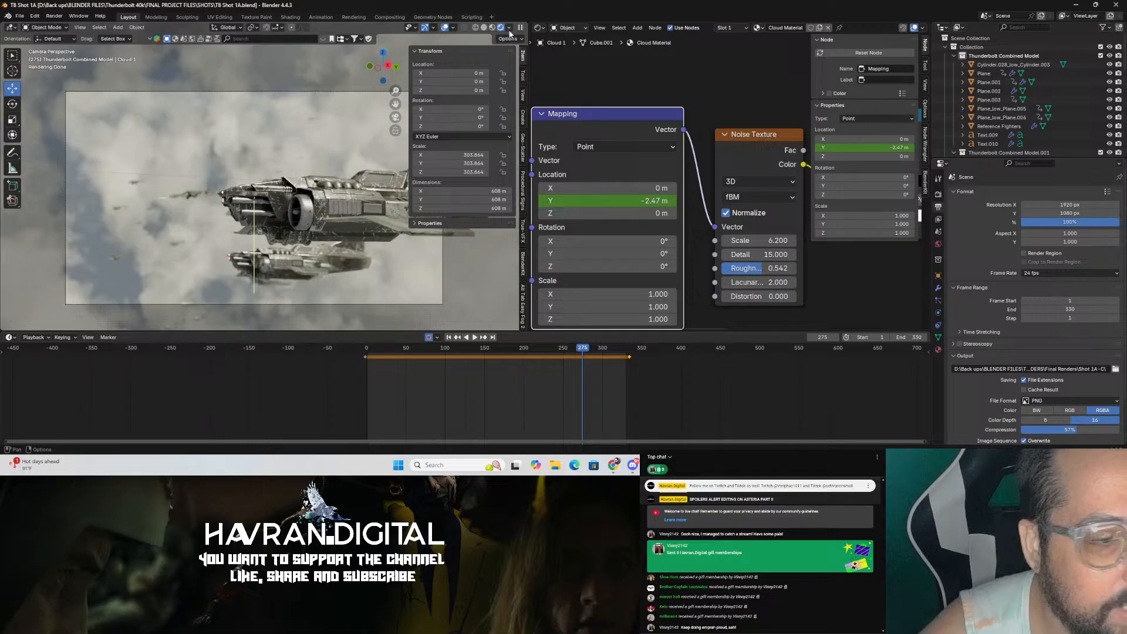
Step: Select the camera and set its clip end distance to 5000 m
left_click(270, 304)
left_click(939, 313)
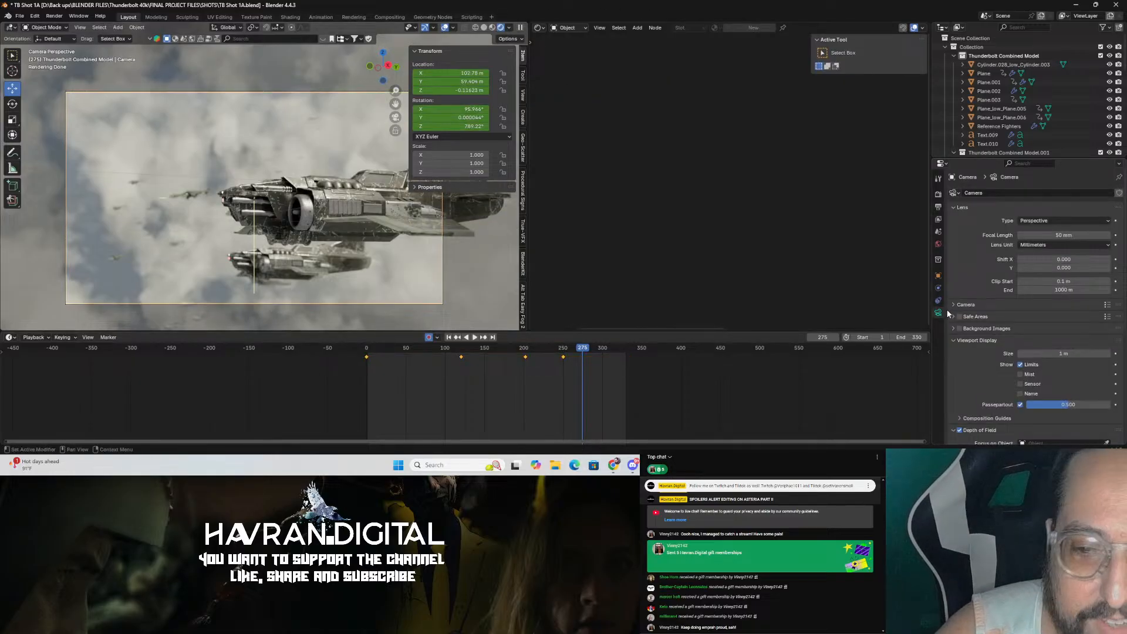
left_click(1075, 290)
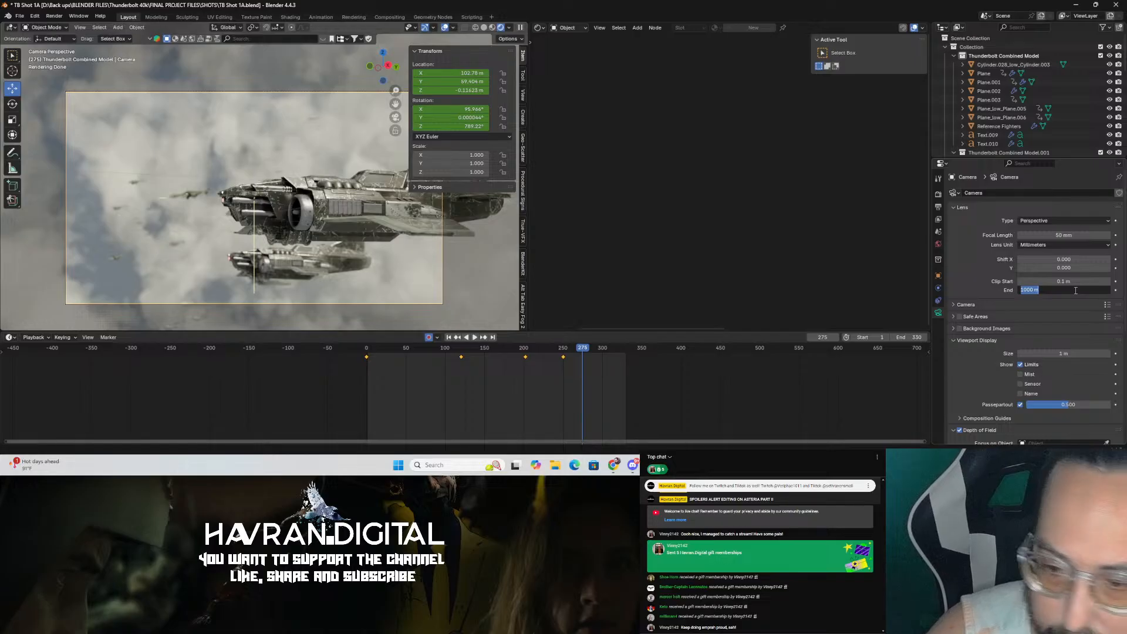
type("5000")
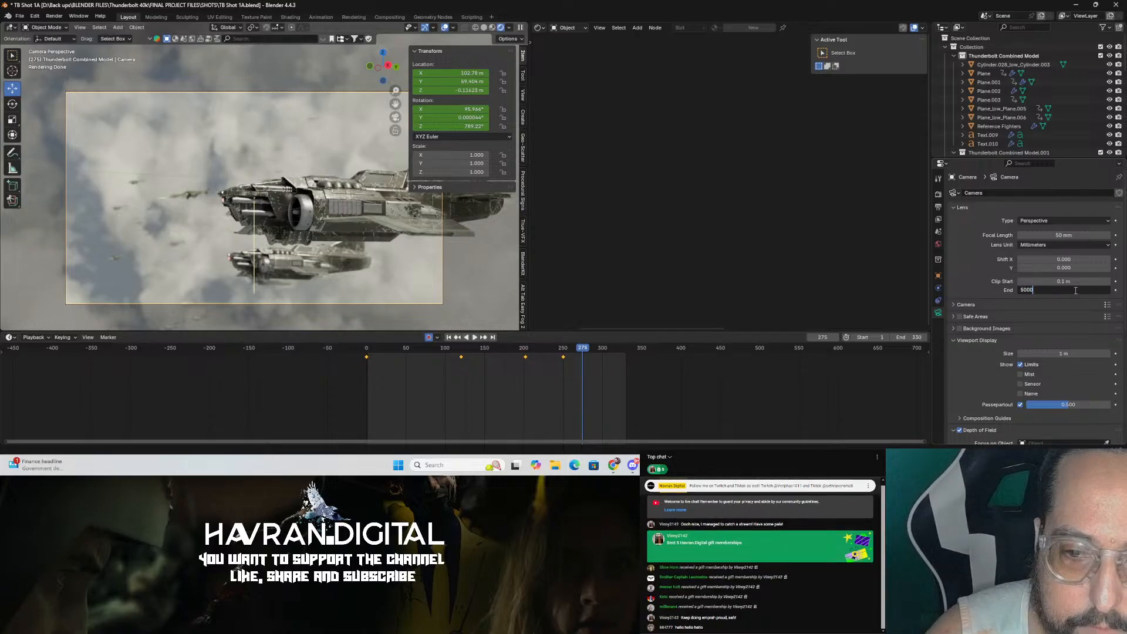
Step: Confirm the camera's clip end of 5000 m and save the file
key("Return")
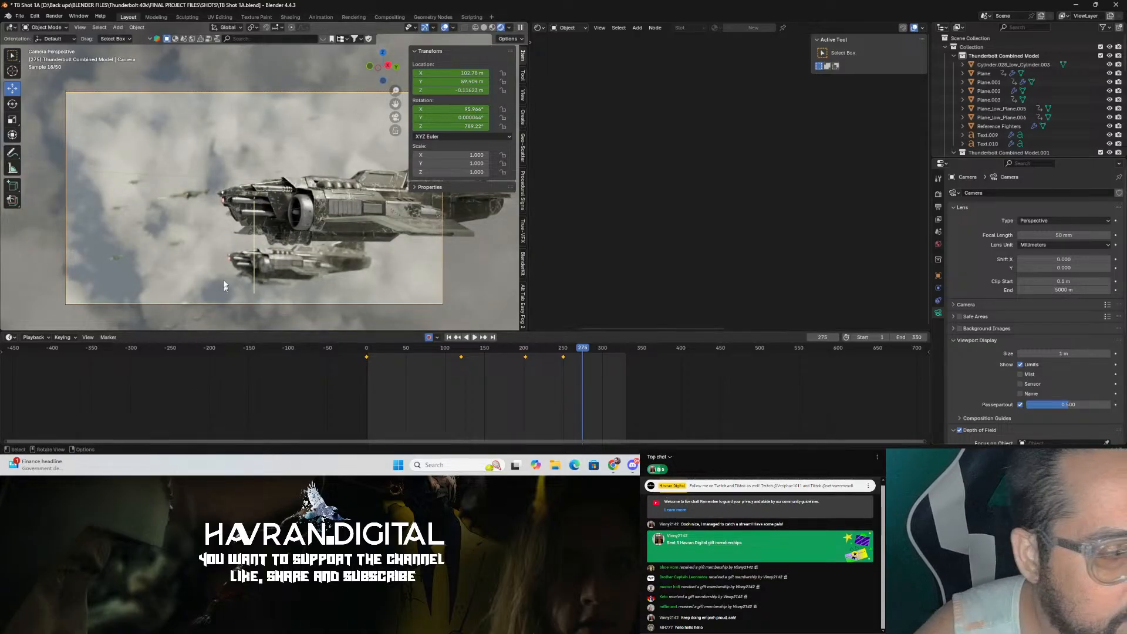
middle_click_drag(224, 209, 265, 192)
scroll(264, 192, "down", 5)
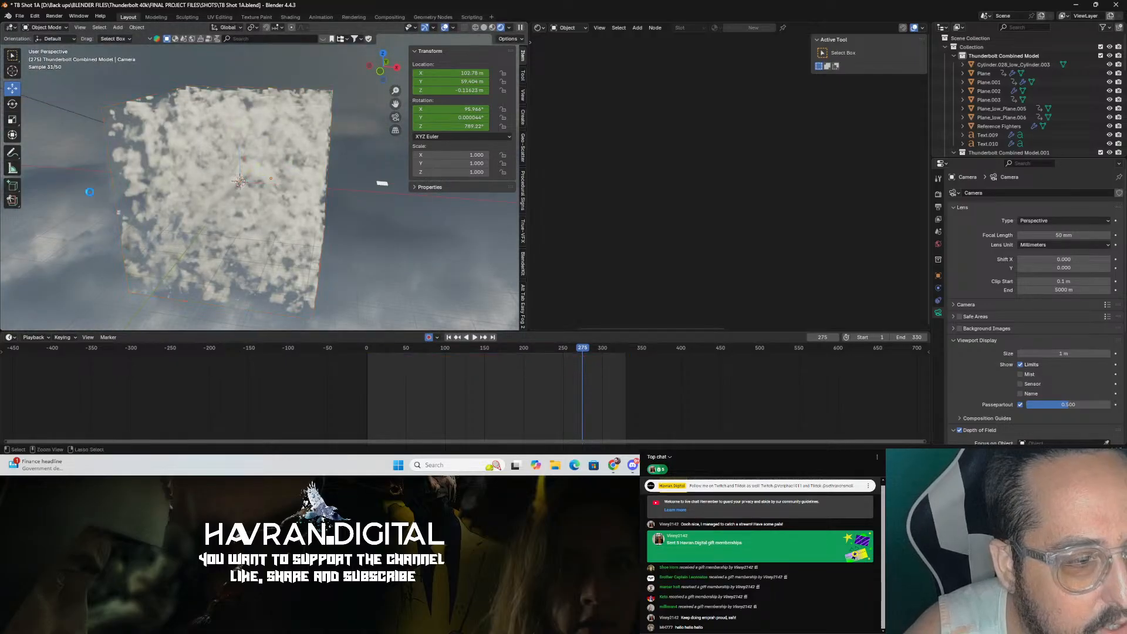
key("ctrl+s")
Step: Duplicate the Cloud 1 volume and move the copy to about -432 m along X
middle_click_drag(88, 172, 170, 224)
scroll(187, 222, "up", 4)
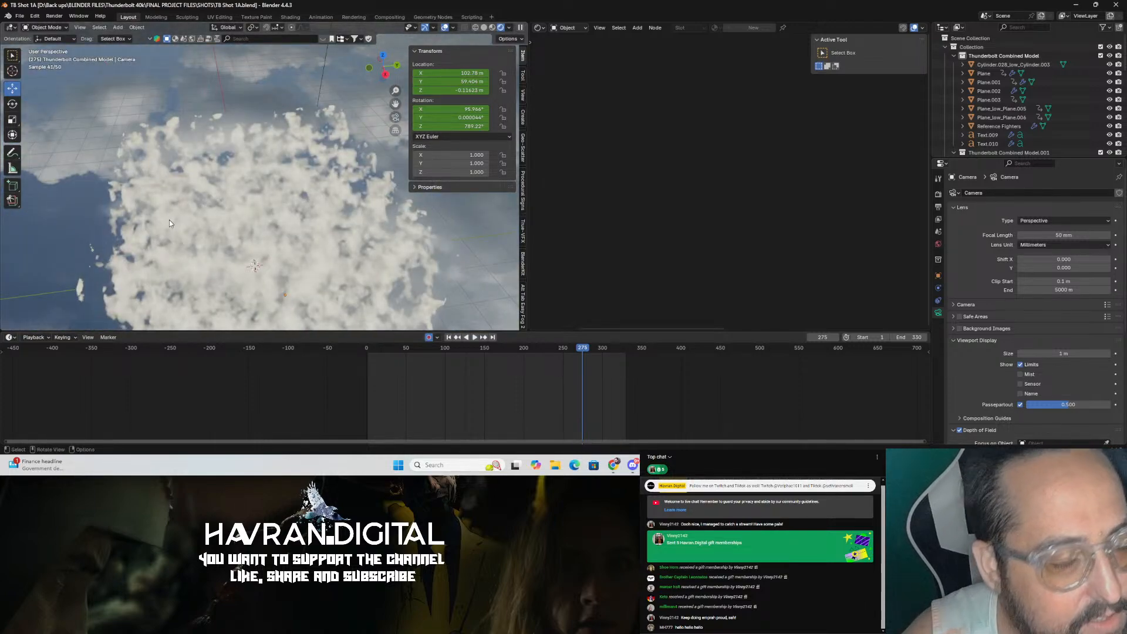
middle_click_drag(169, 223, 365, 295)
left_click(328, 226)
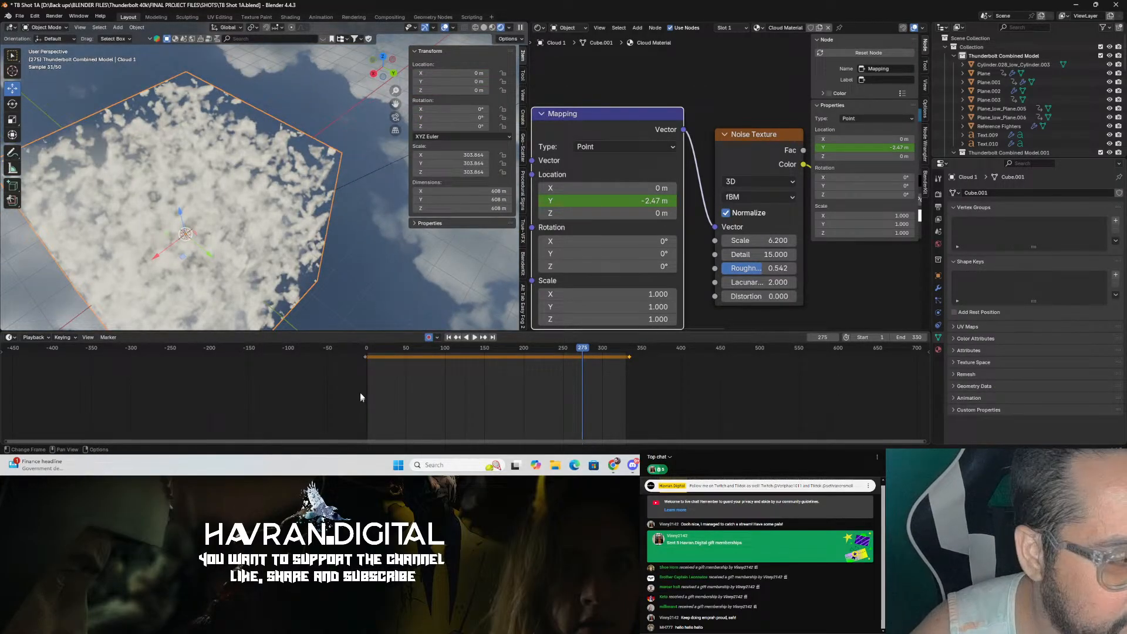
key("shift+d")
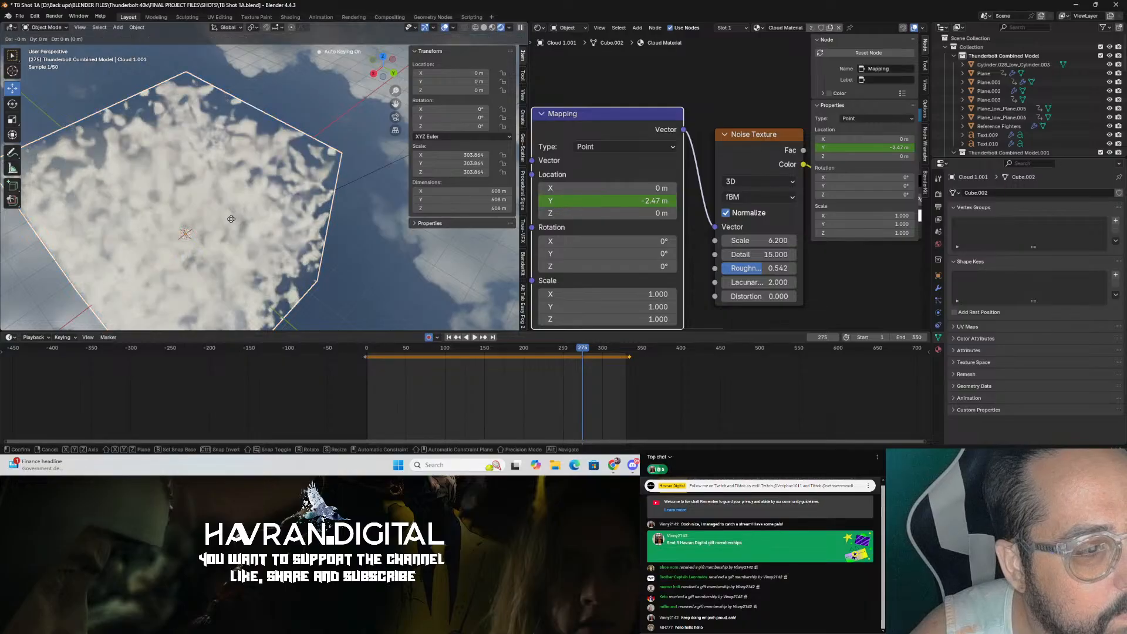
left_click(232, 218)
left_click_drag(165, 259, 305, 200)
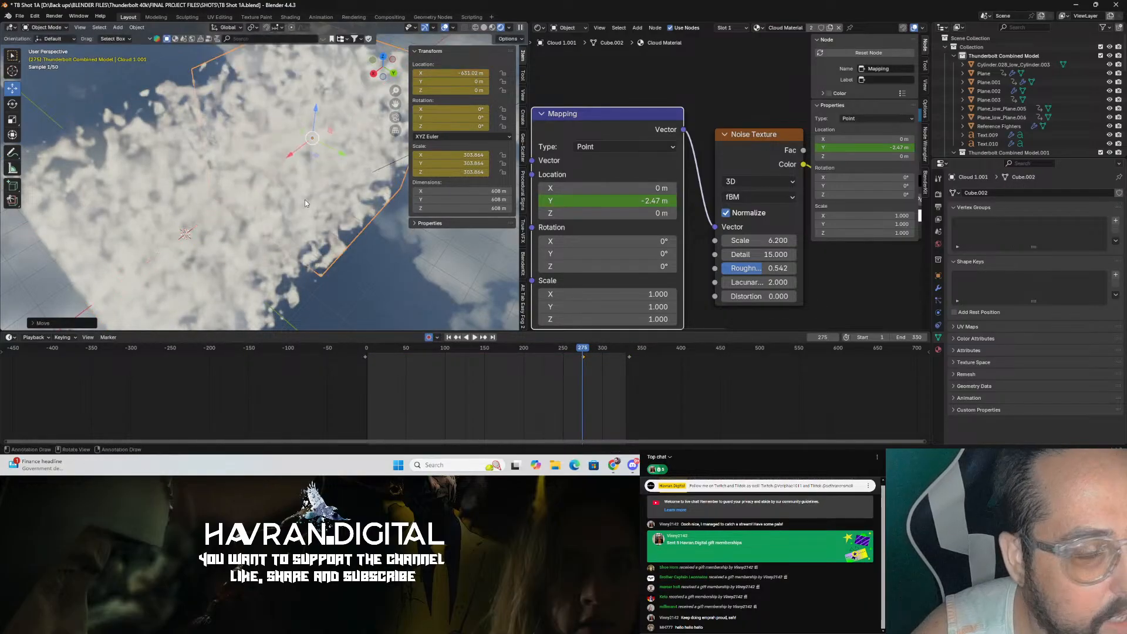
Step: Compare the camera view with and without the duplicated cloud visible
key("KP_0")
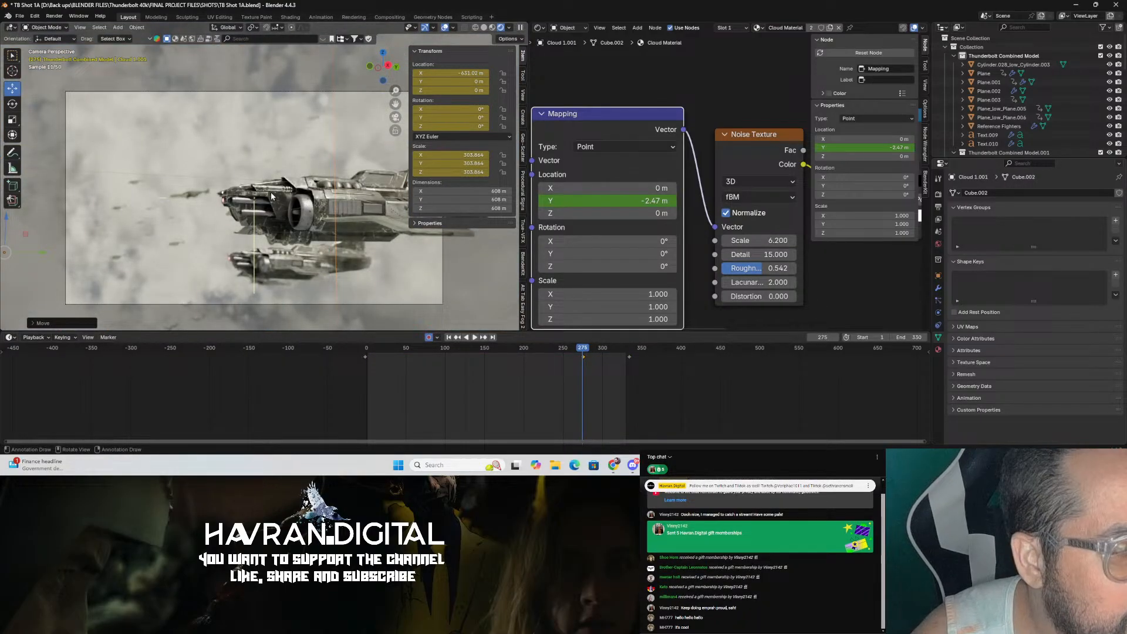
middle_click_drag(261, 188, 283, 205)
scroll(284, 205, "down", 5)
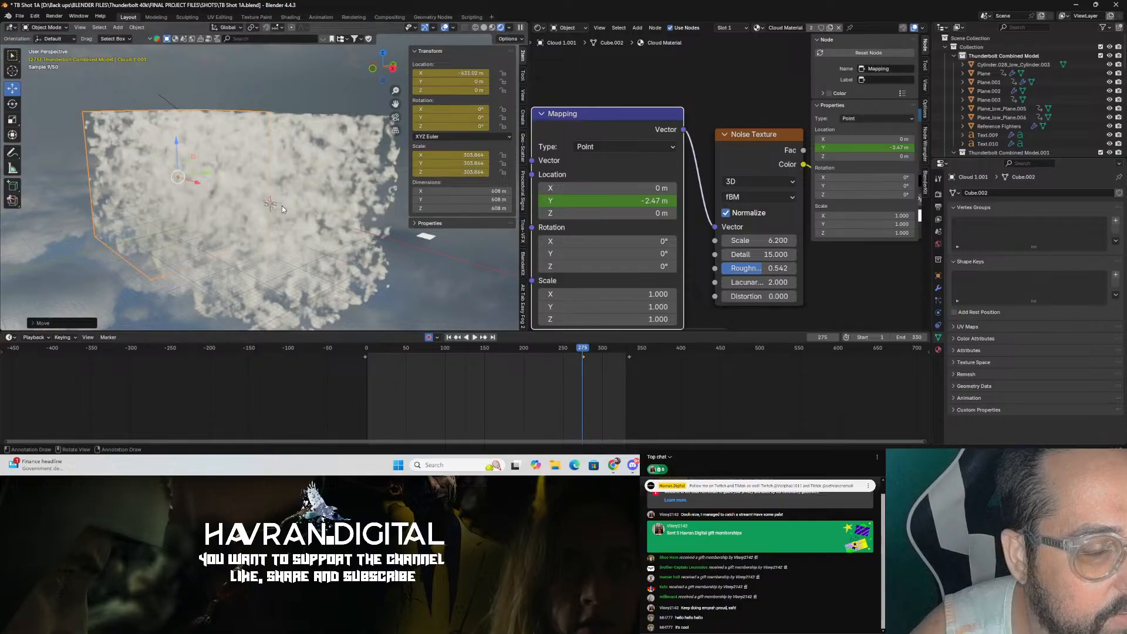
key("KP_0")
scroll(1104, 70, "down", 6)
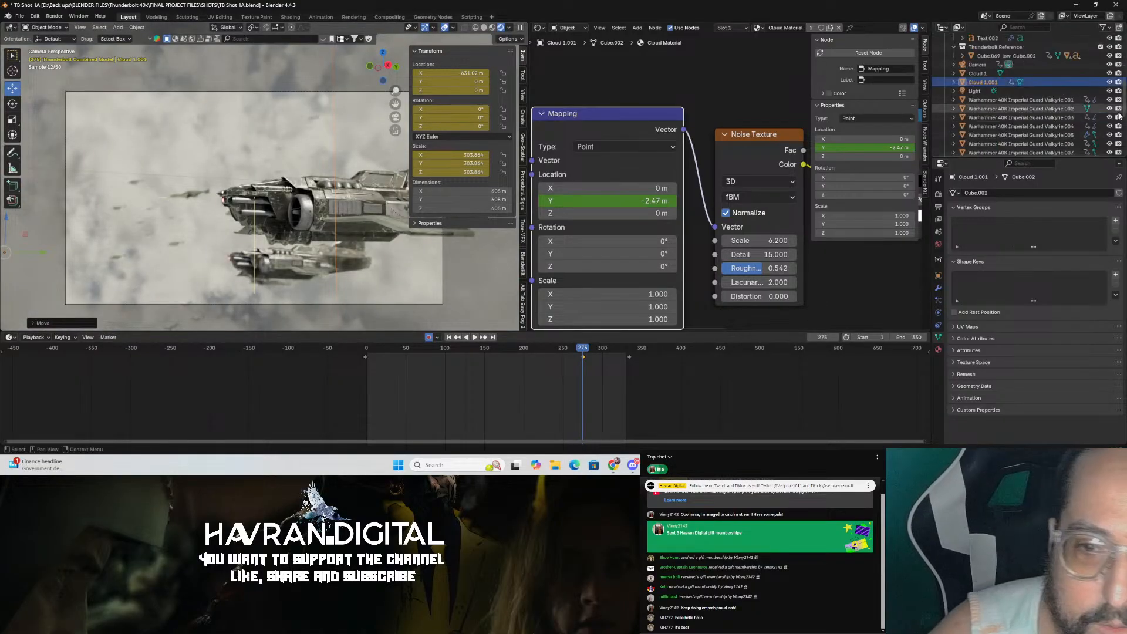
left_click(1109, 82)
left_click(1110, 82)
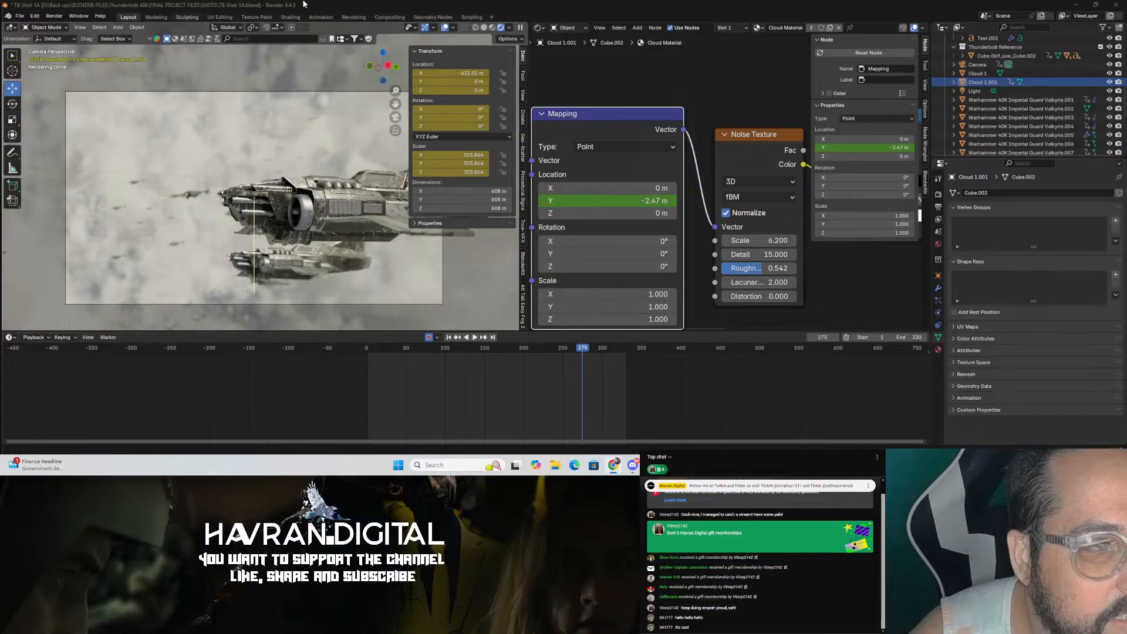
Step: Save the file
left_click(19, 16)
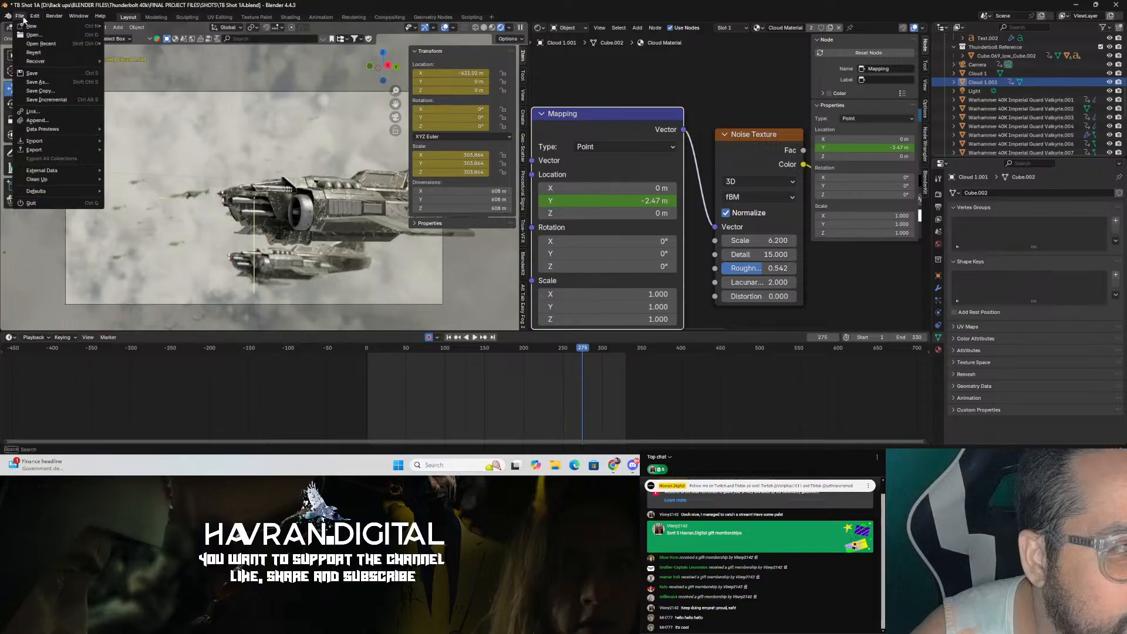
left_click(36, 75)
middle_click_drag(302, 166, 306, 168)
scroll(306, 167, "down", 6)
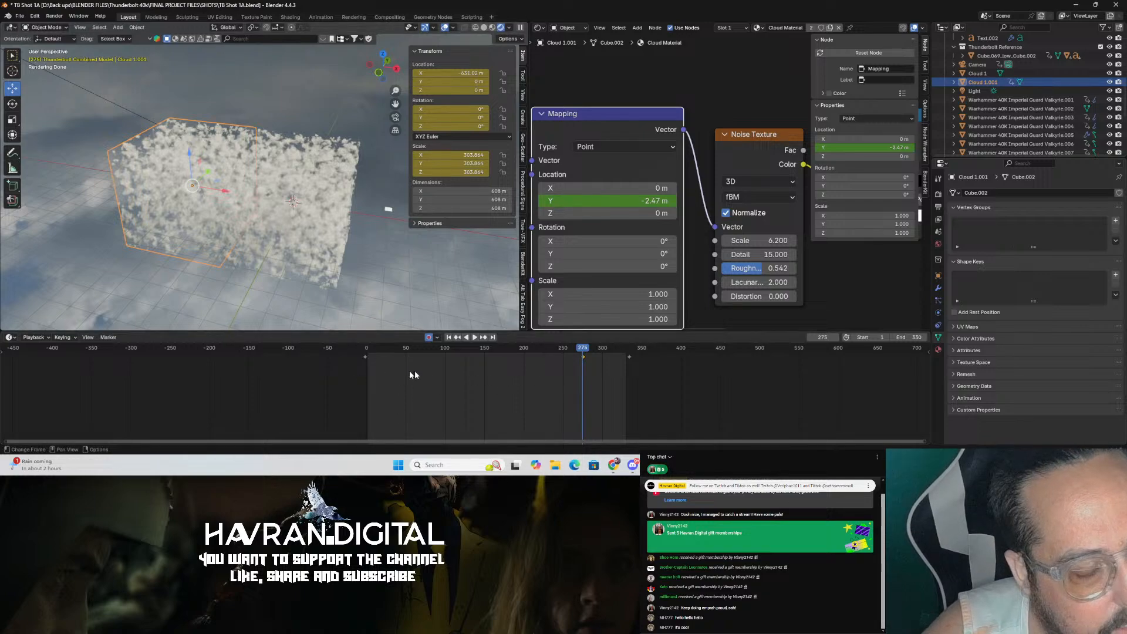
Step: Scrub the timeline and inspect the clouds through the camera at the start frame and frame 131
left_click_drag(546, 347, 516, 351)
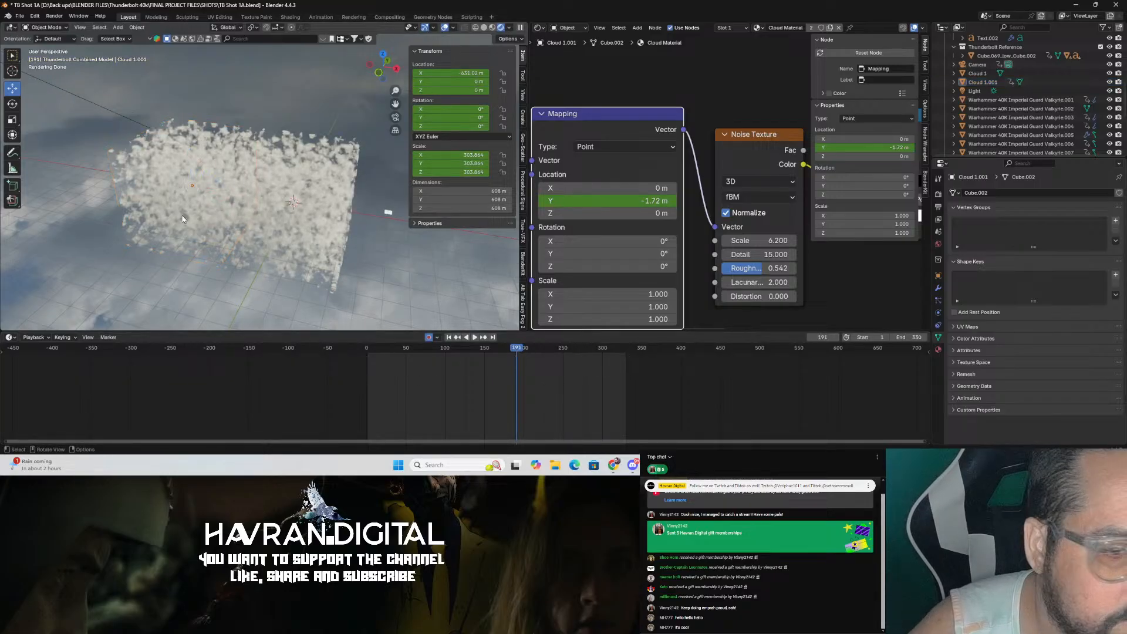
left_click(350, 236)
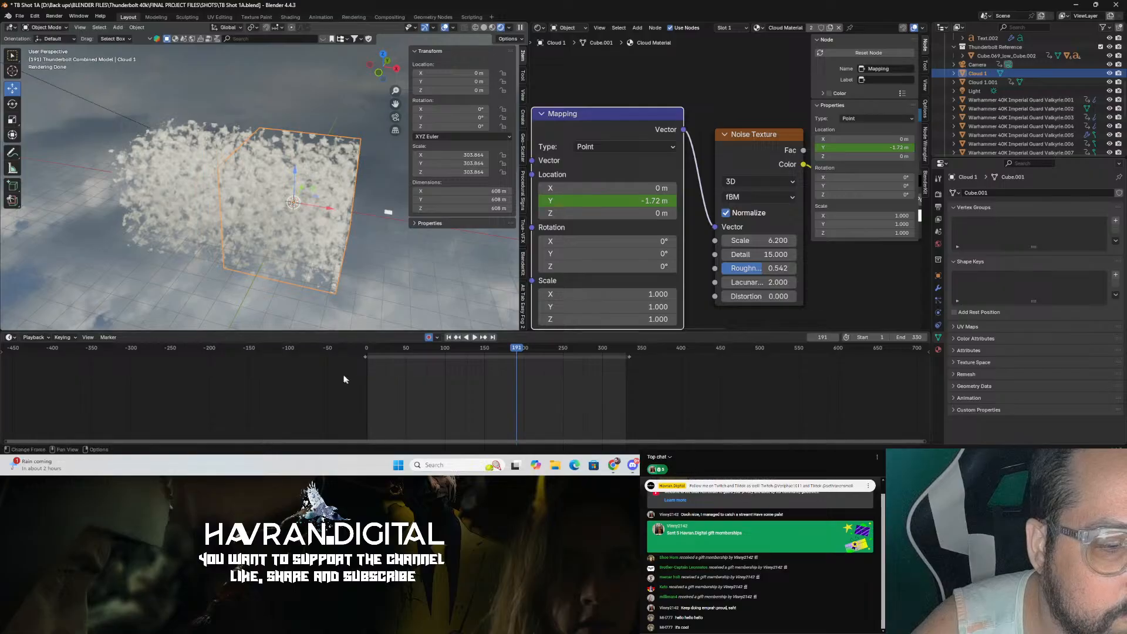
left_click(167, 182)
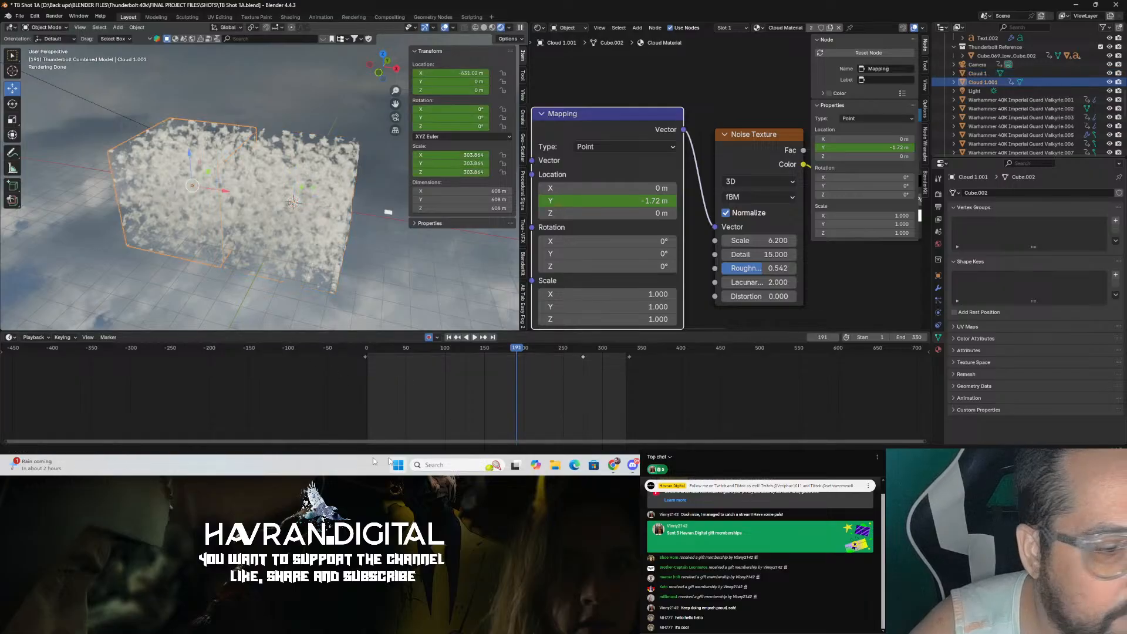
key("shift+Left")
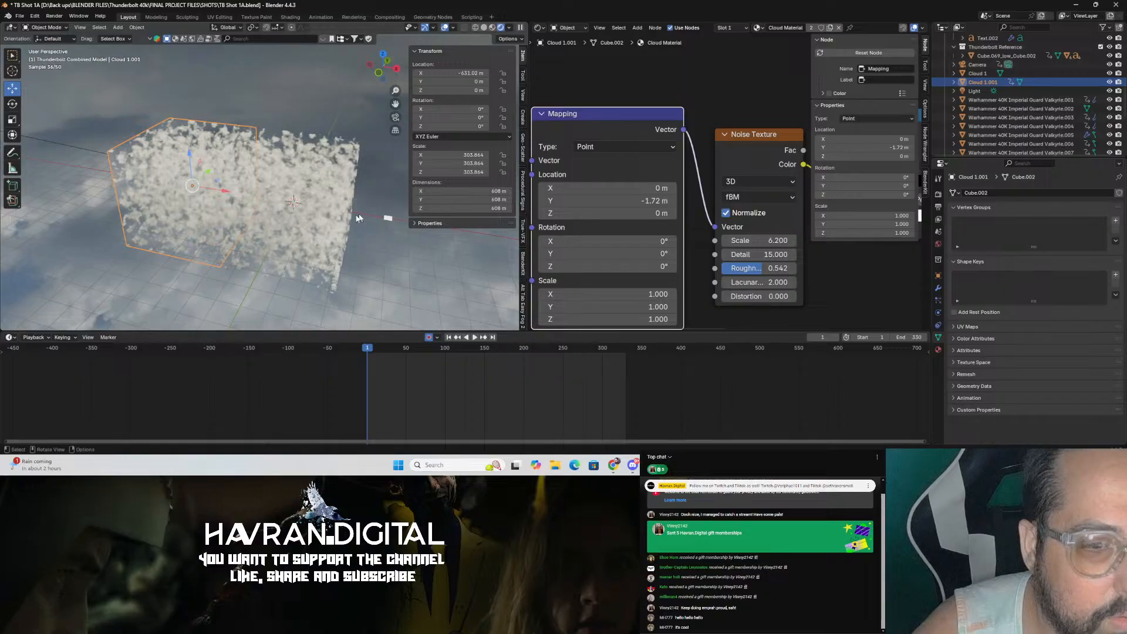
left_click(197, 205)
left_click(197, 205)
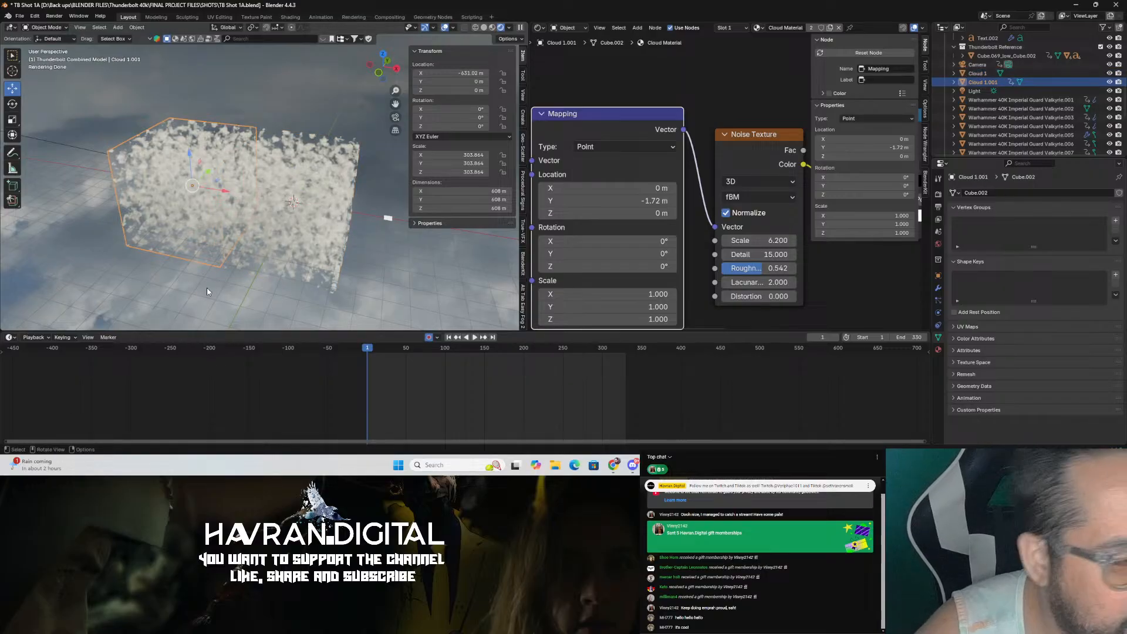
left_click(185, 301)
key("KP_0")
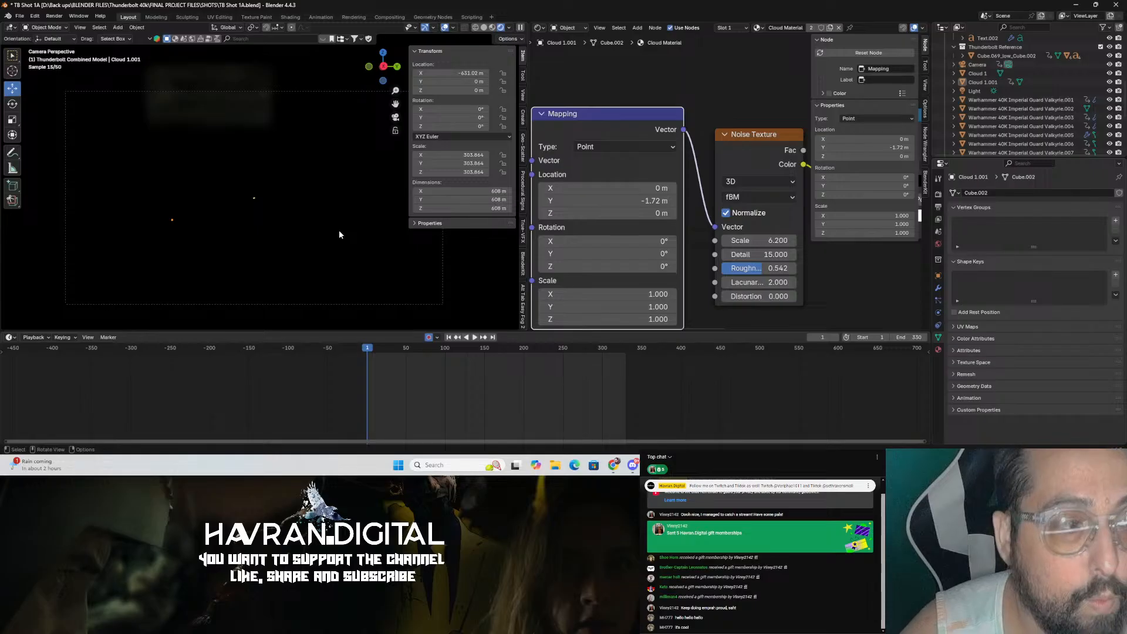
left_click(470, 348)
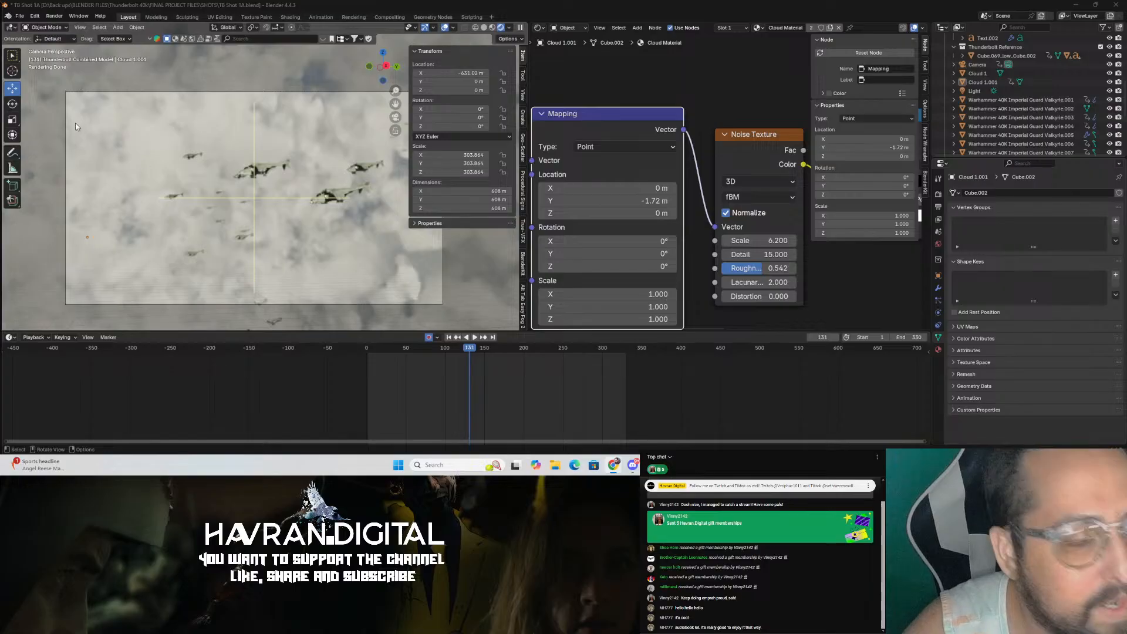
Step: Orbit around the two cloud volumes, selecting each cloud and the camera to examine them
middle_click_drag(287, 189, 312, 204)
scroll(311, 204, "down", 10)
scroll(312, 204, "up", 4)
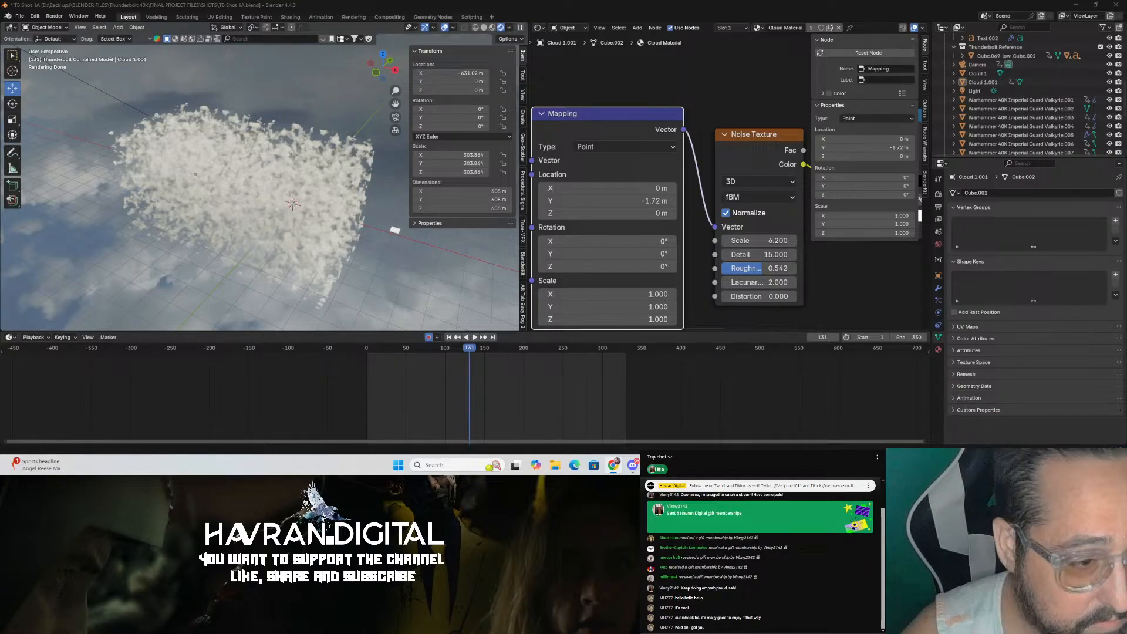
left_click(291, 216)
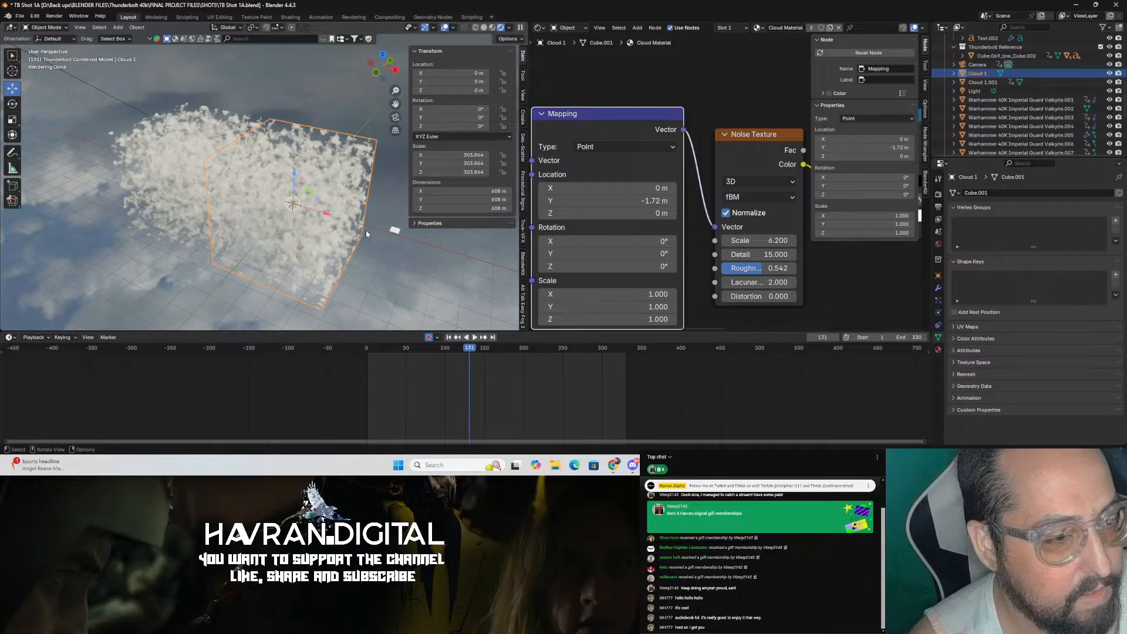
left_click(366, 231)
middle_click_drag(250, 229, 257, 231)
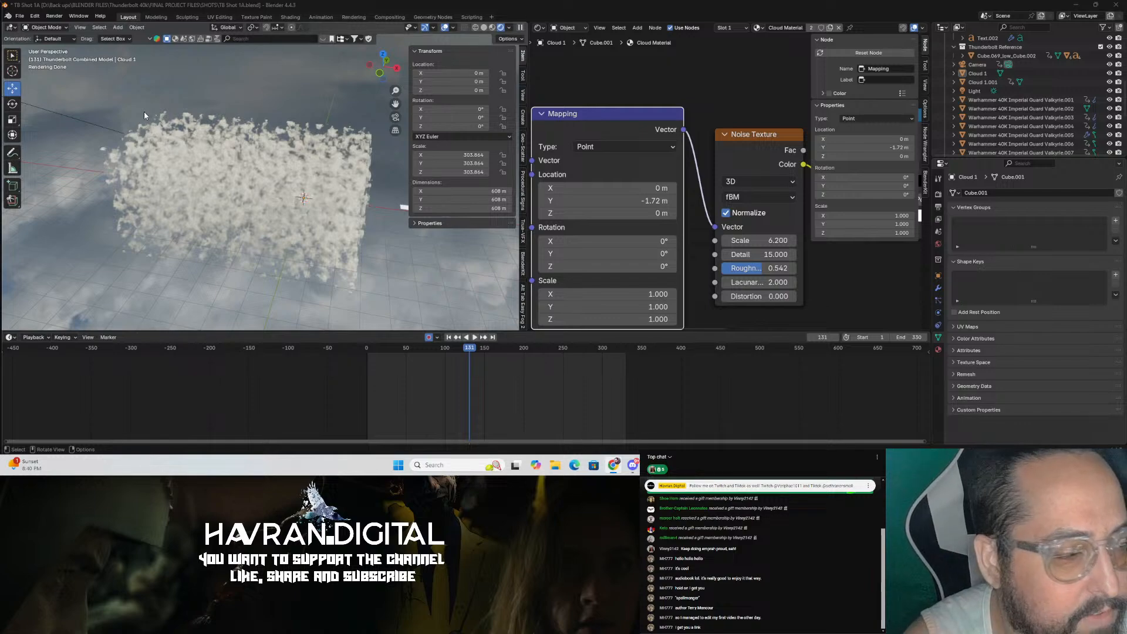
left_click(234, 166)
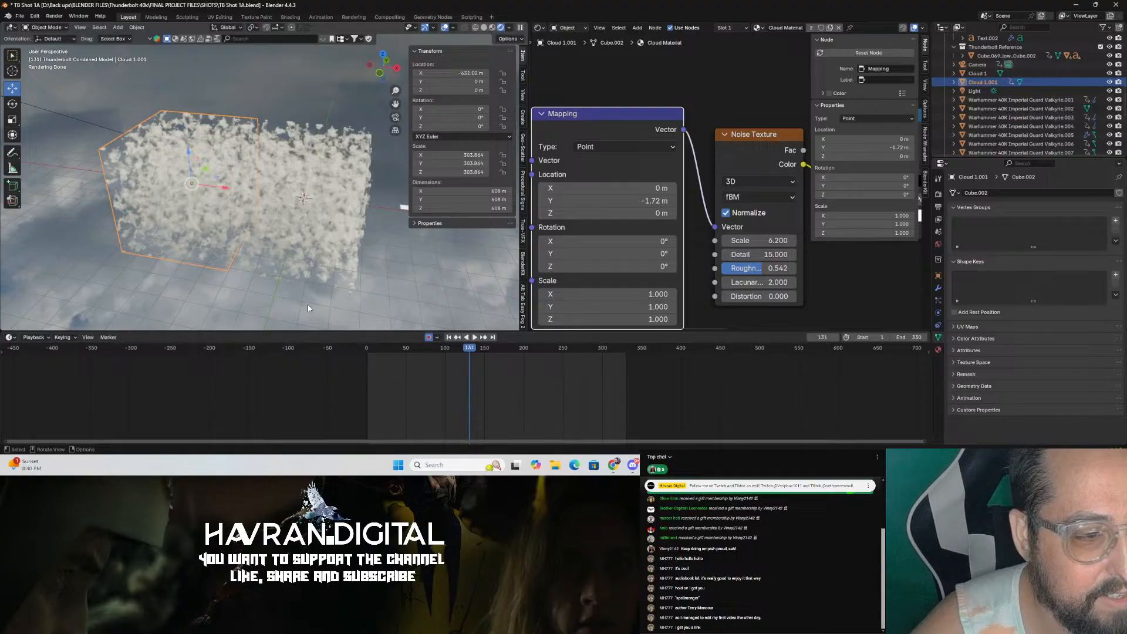
left_click(421, 287)
key("KP_0")
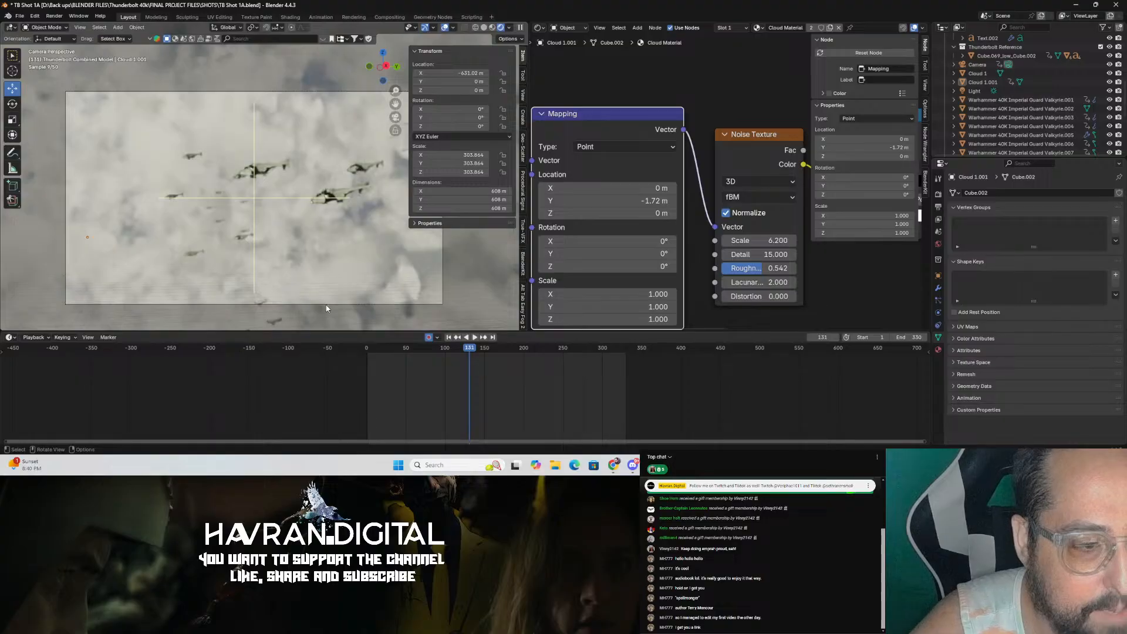
left_click(327, 304)
scroll(989, 365, "down", 5)
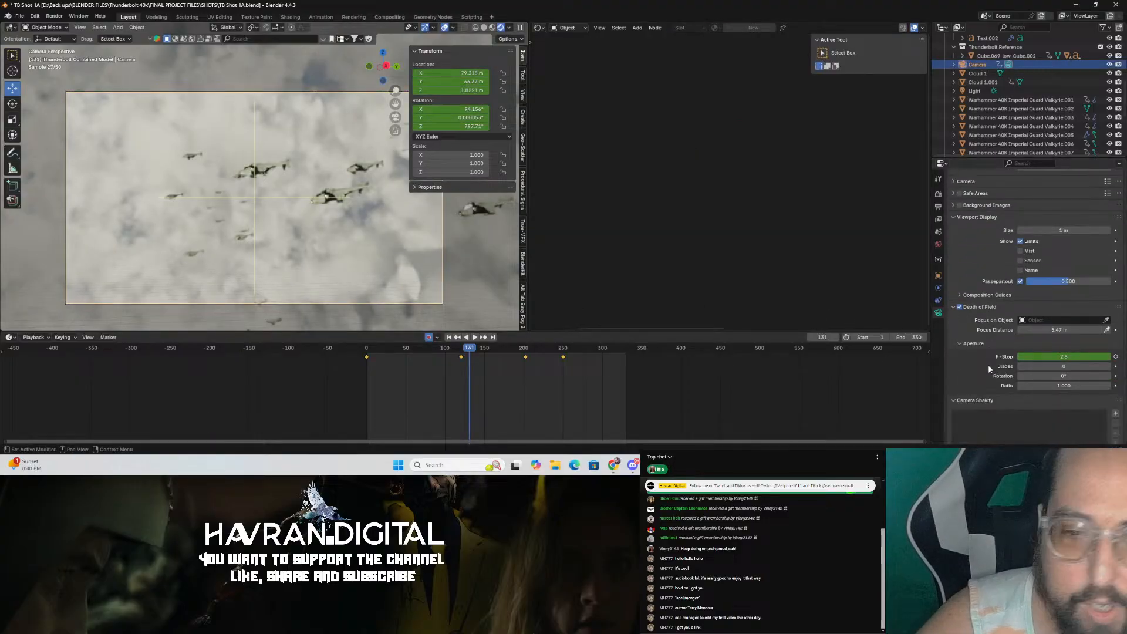
scroll(1010, 333, "up", 4)
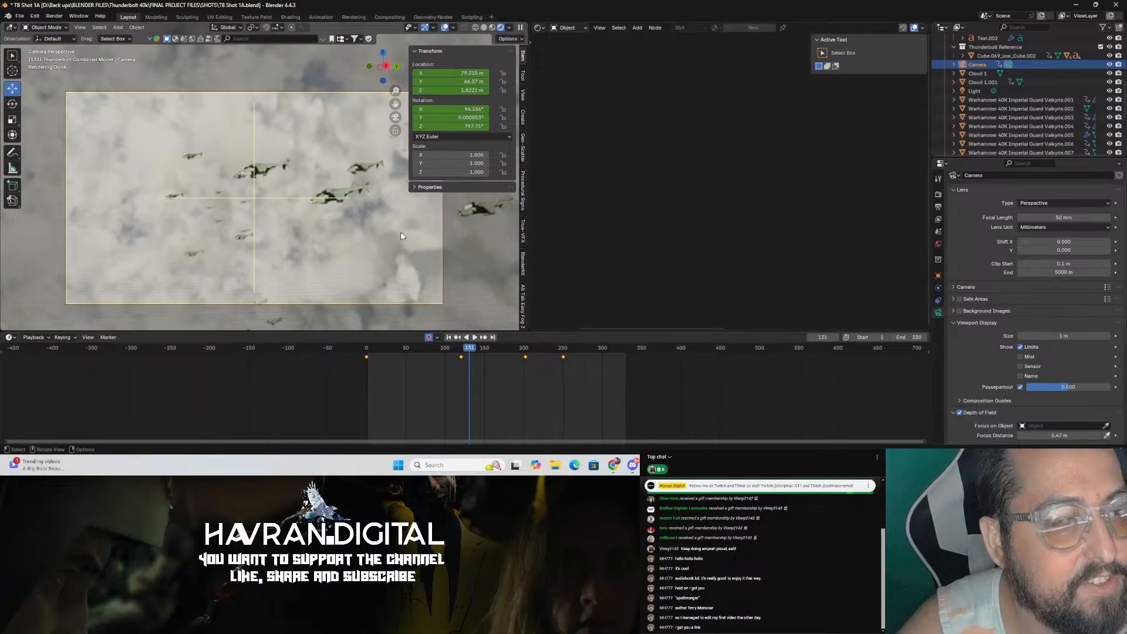
Step: Inspect the cloud layout from outside and again through the camera
middle_click_drag(300, 209, 329, 232)
scroll(386, 244, "down", 8)
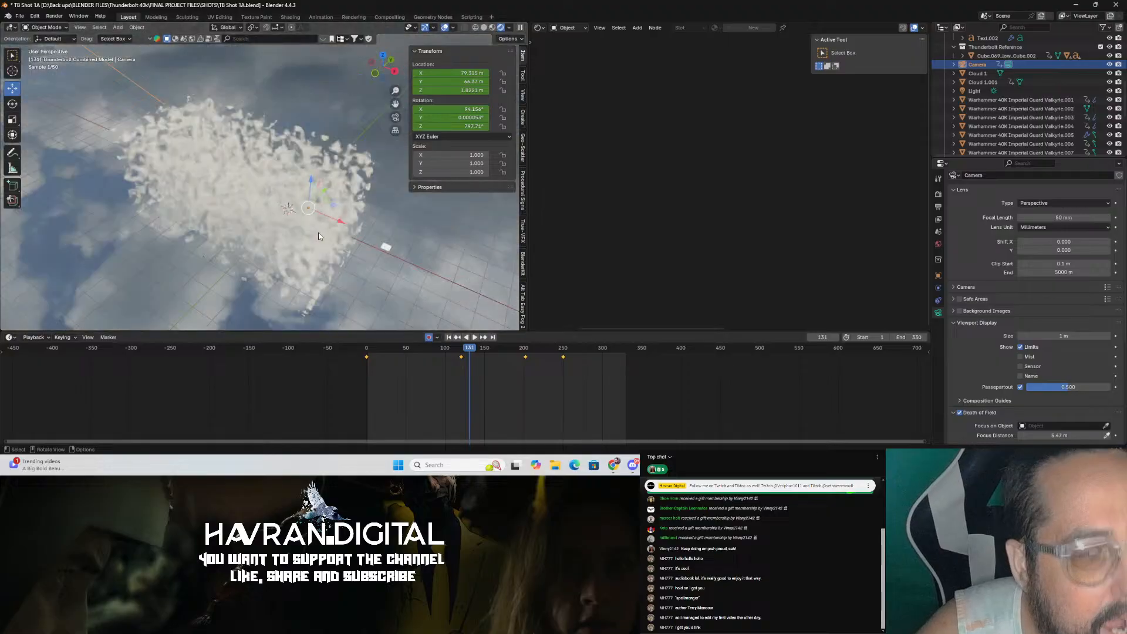
middle_click_drag(317, 180, 271, 213)
scroll(366, 177, "up", 4)
key("KP_0")
scroll(271, 213, "down", 5)
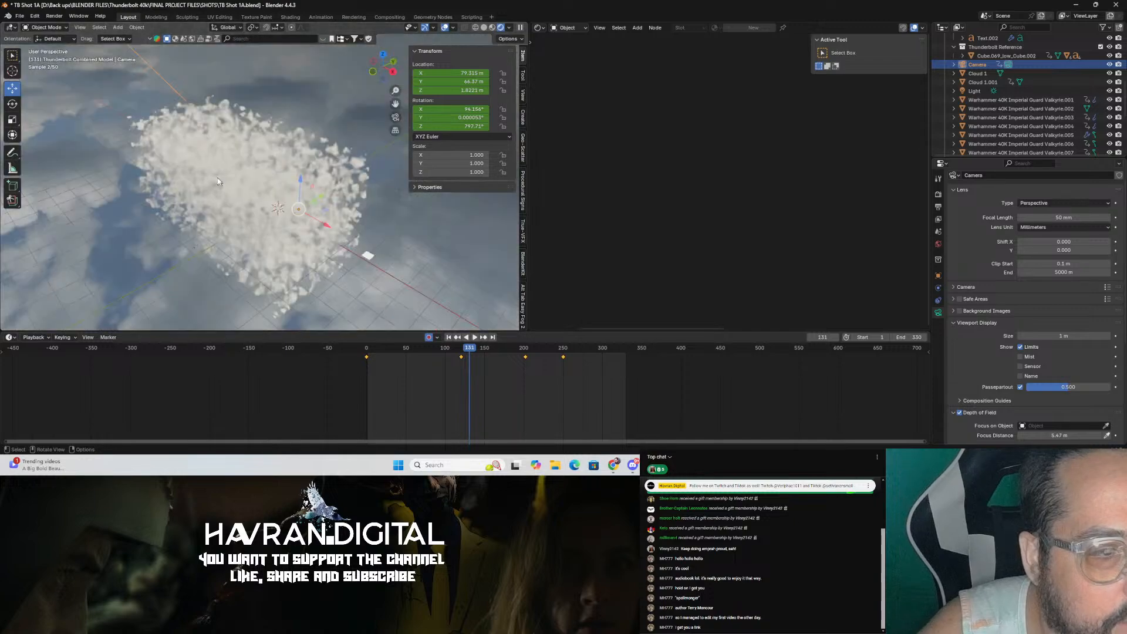
left_click(238, 163)
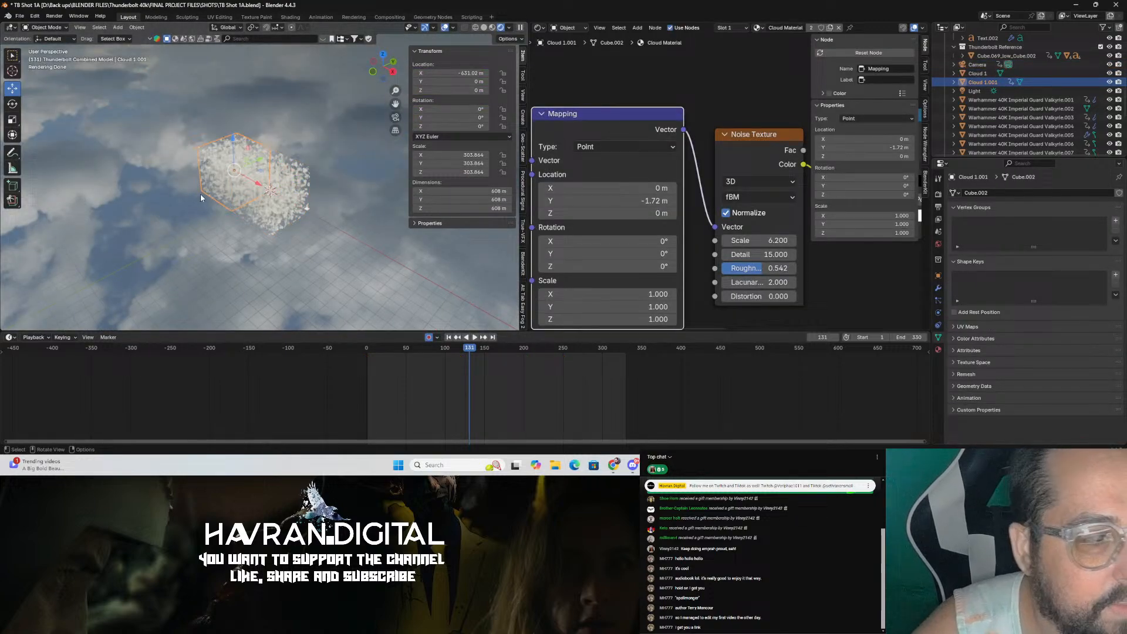
key("KP_0")
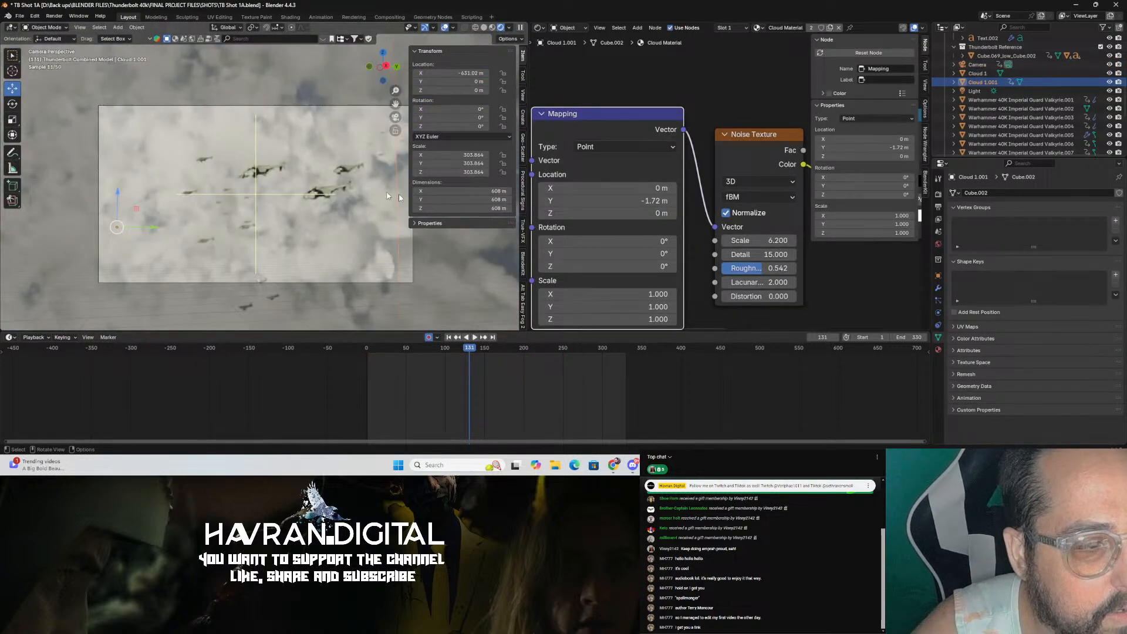
Step: Compare the shot with and without the duplicated cloud, then examine both cloud volumes in the viewport
left_click(1111, 82)
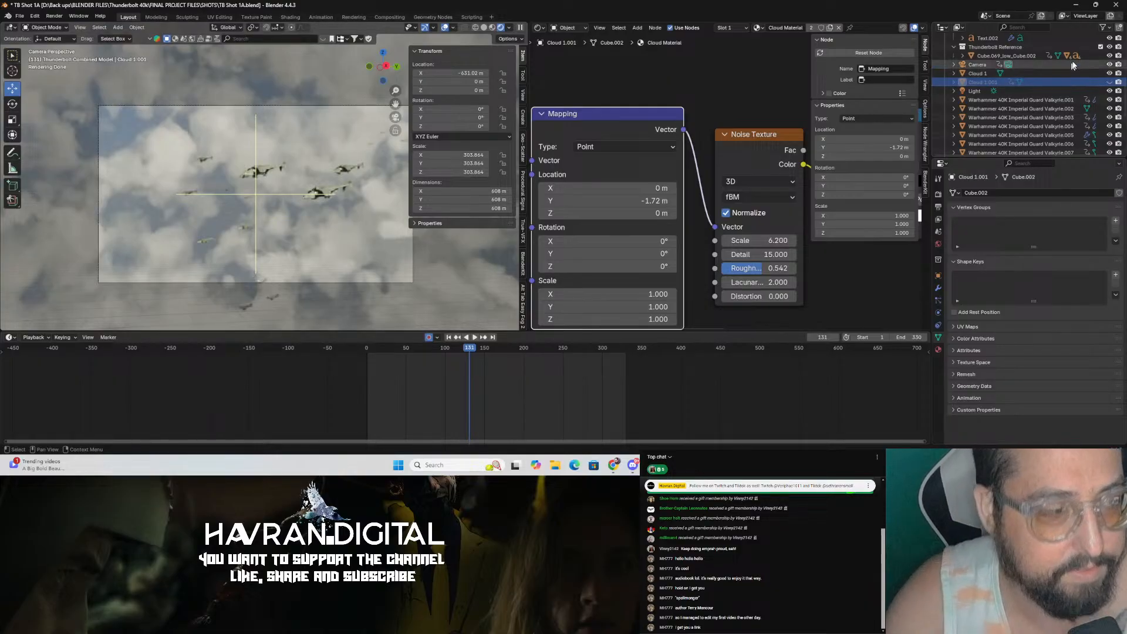
left_click(1109, 83)
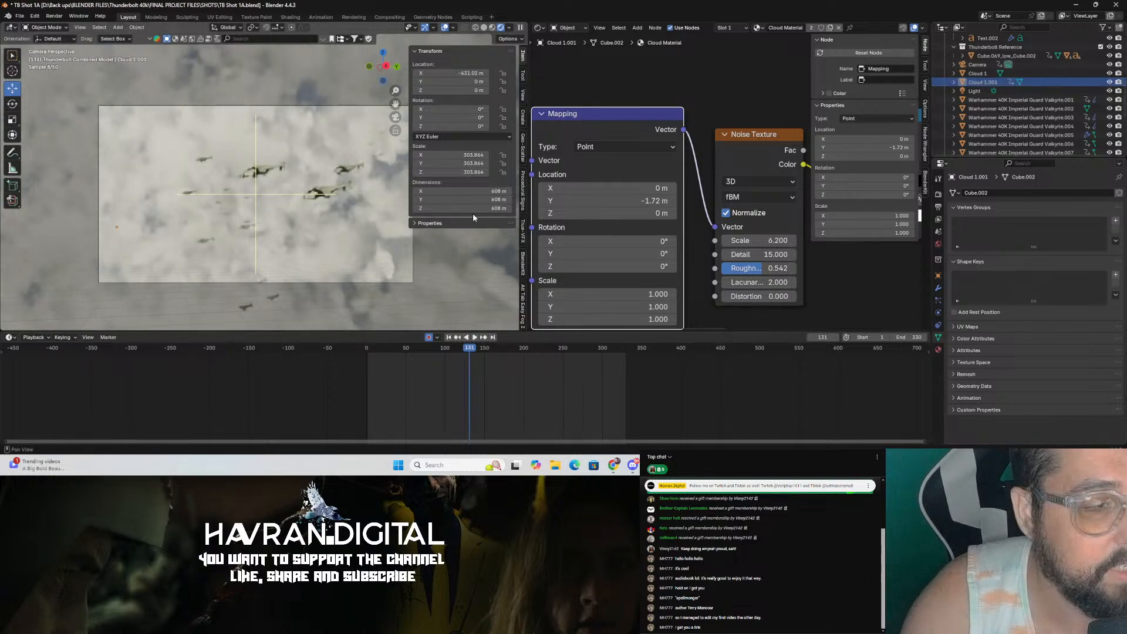
middle_click_drag(397, 198, 178, 136)
left_click(179, 135)
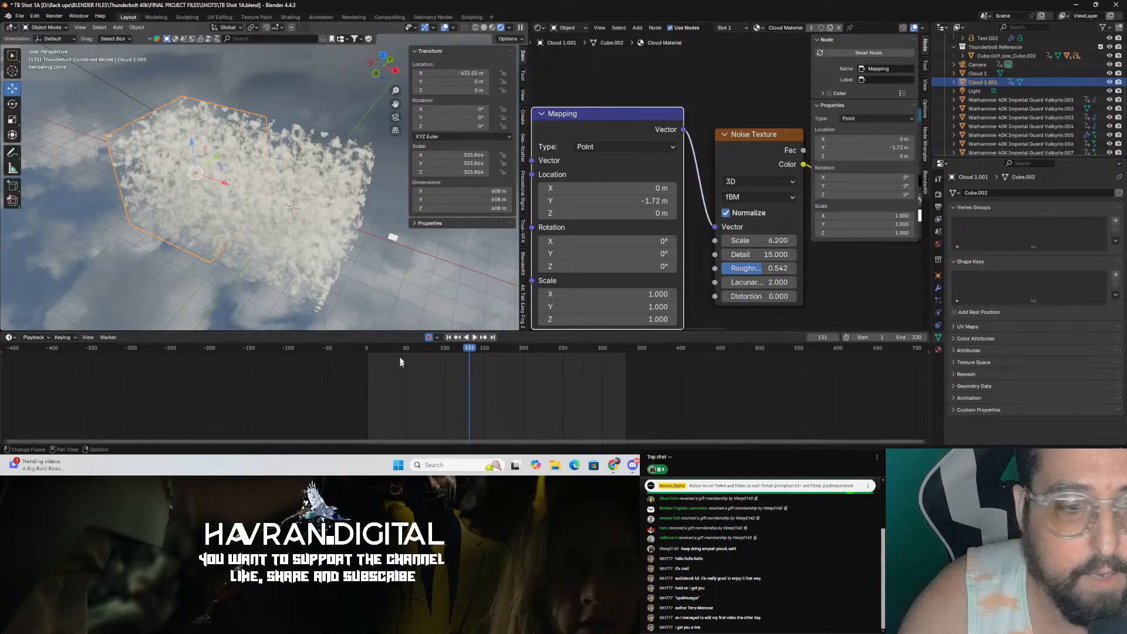
left_click(327, 220)
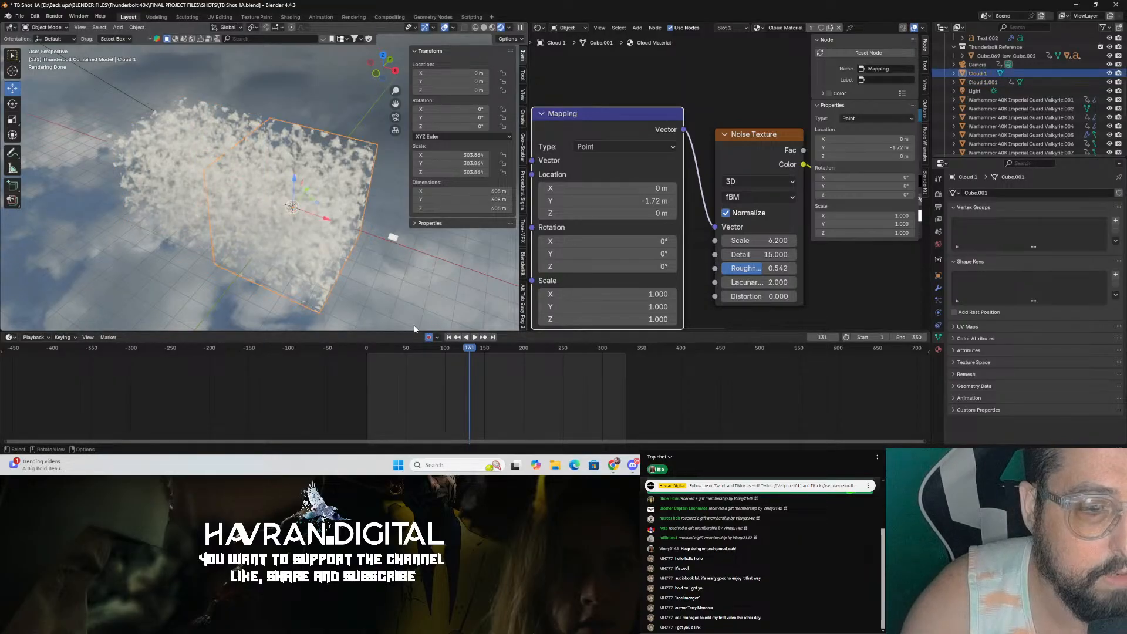
scroll(332, 262, "down", 3)
scroll(478, 400, "up", 2)
scroll(479, 403, "down", 1)
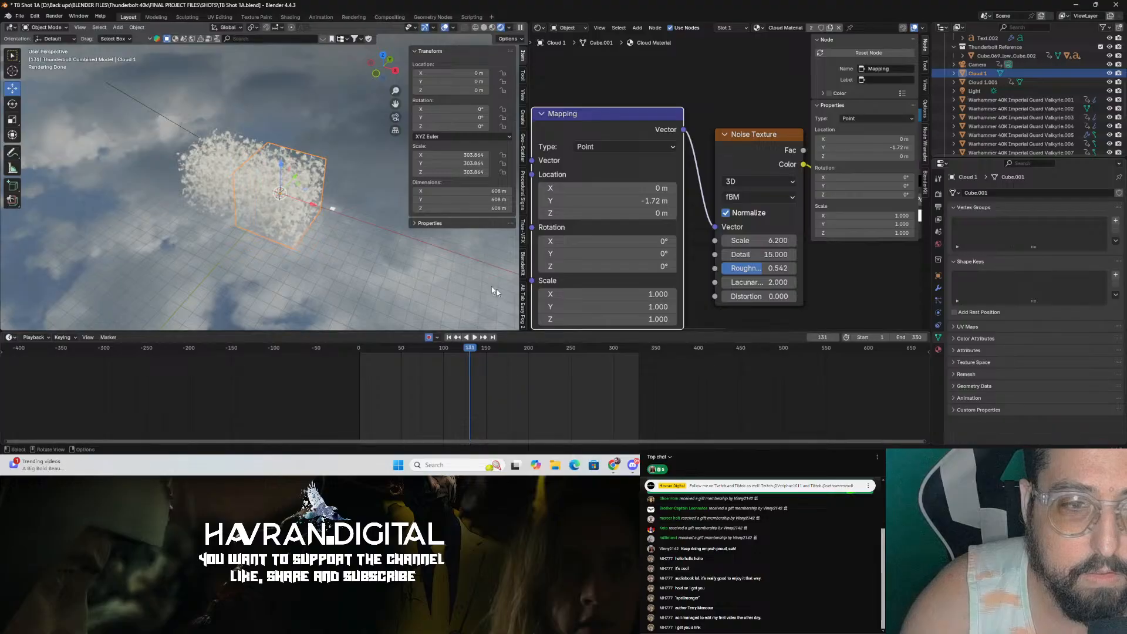
Step: Compare the two cloud volumes by selecting each one and temporarily hiding a cloud, undoing the hide
left_click(224, 189)
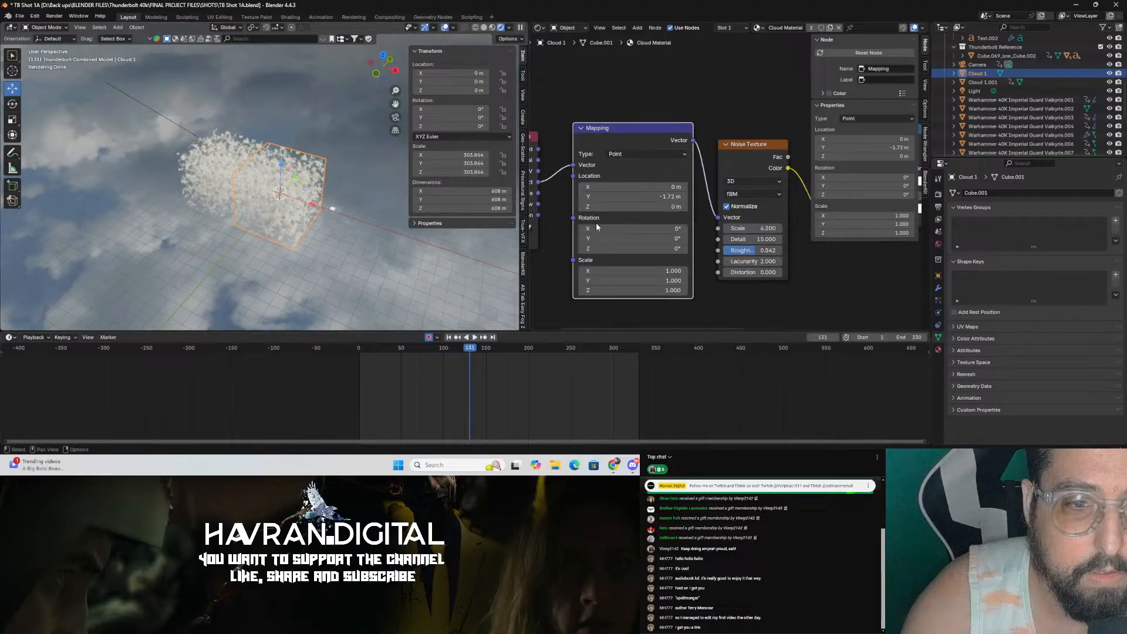
left_click(262, 202)
left_click(232, 275)
key("ctrl+z")
key("ctrl+z")
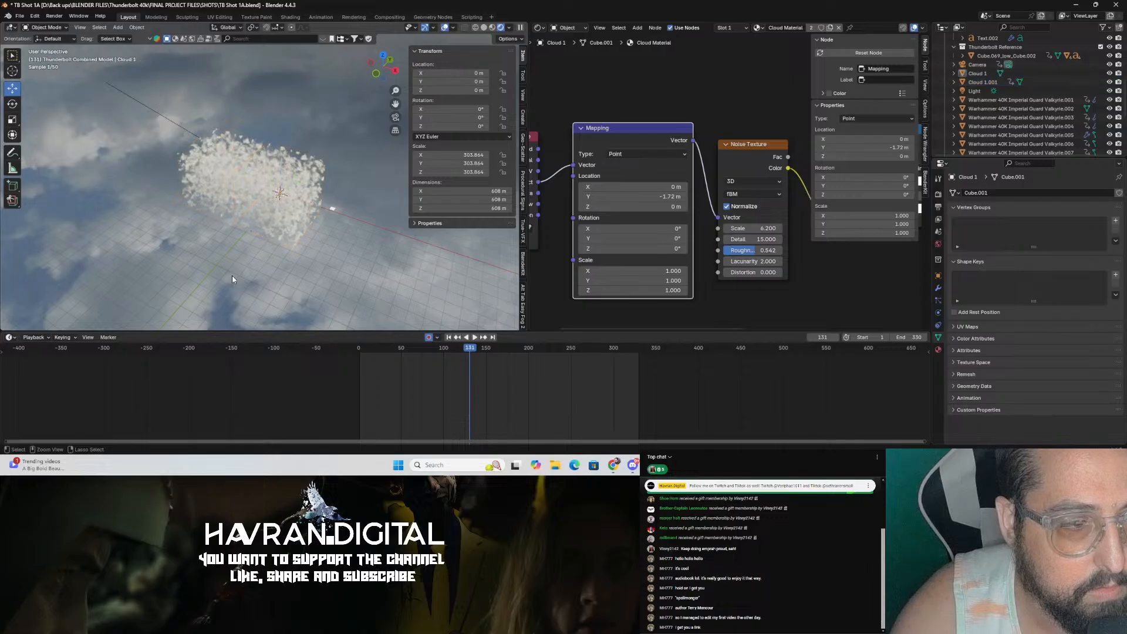
key("h")
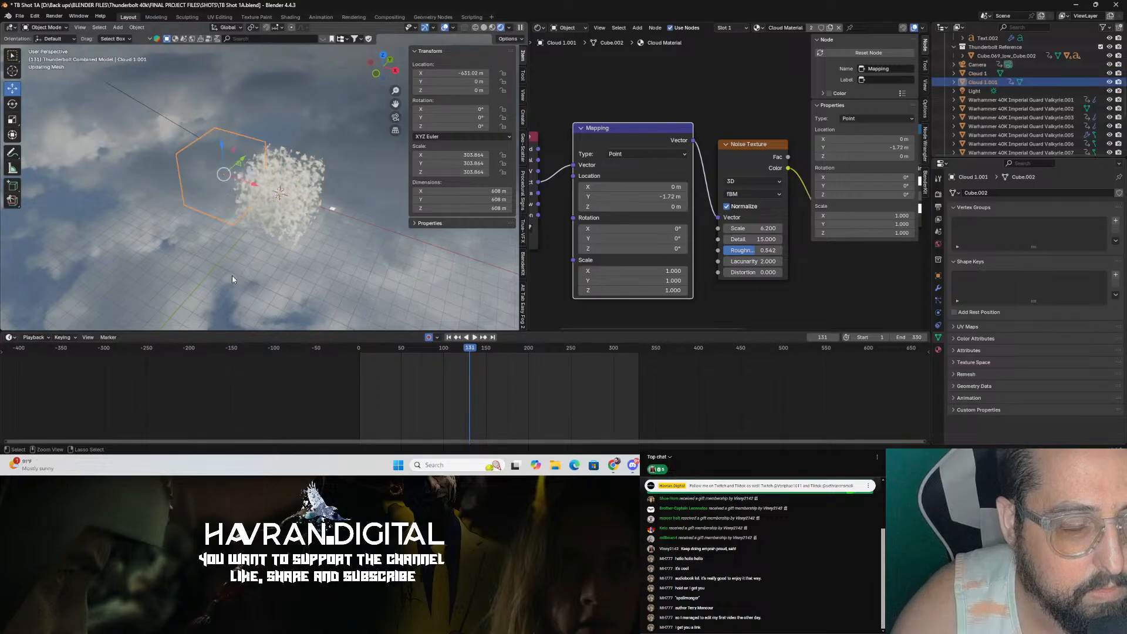
key("ctrl+z")
key("ctrl+z")
key("ctrl+z")
left_click(267, 194)
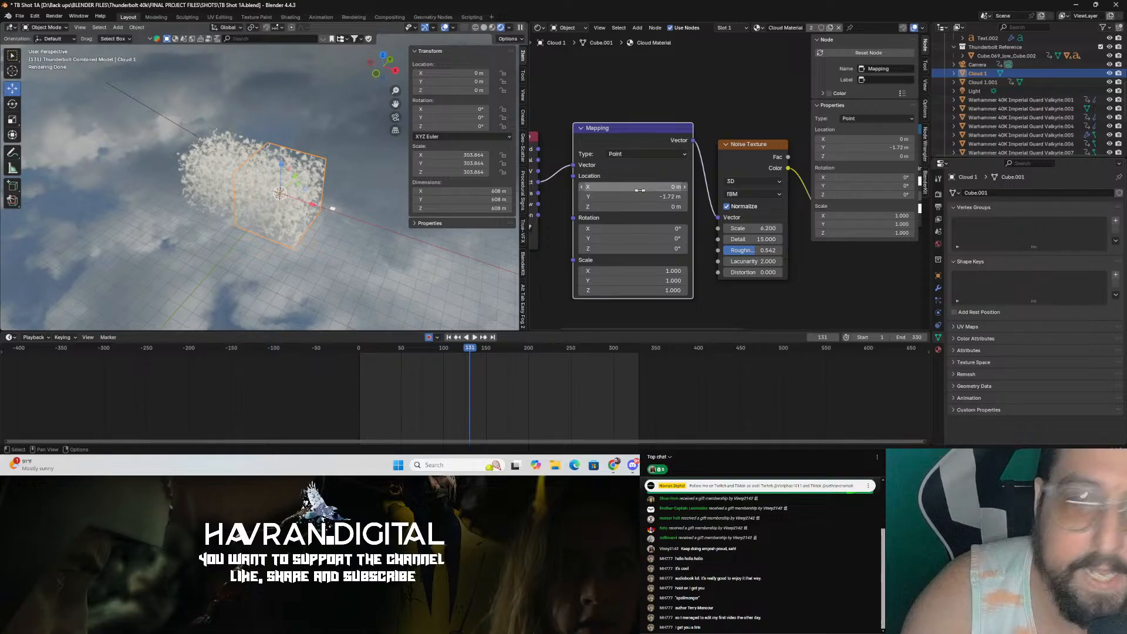
Step: Switch to the camera view, save the file, and play back the shot briefly
key("KP_0")
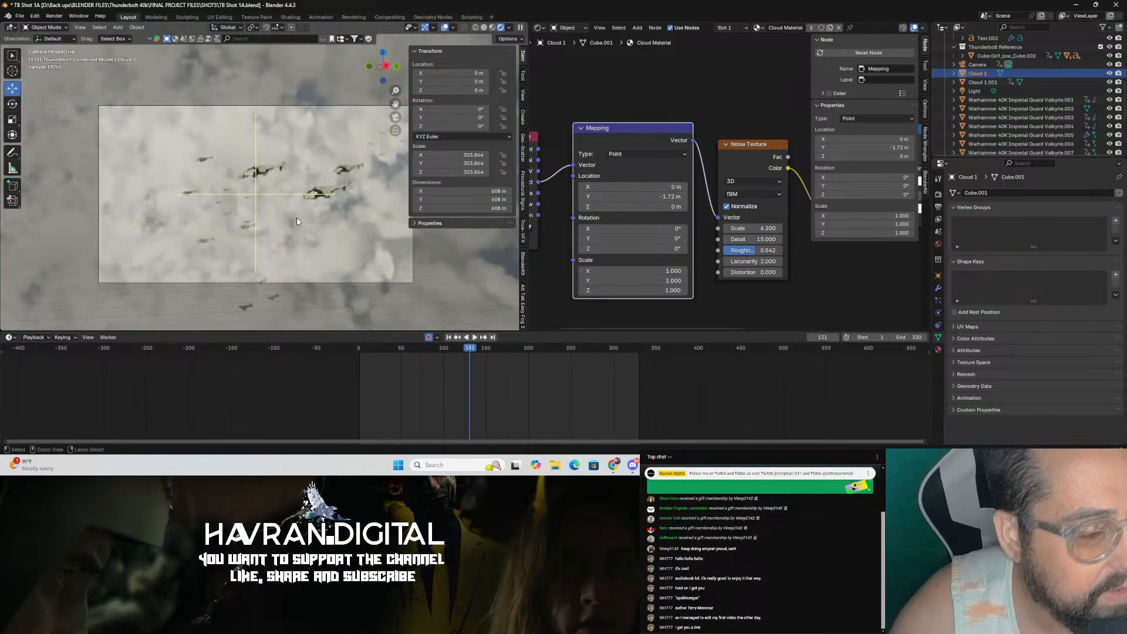
key("ctrl+s")
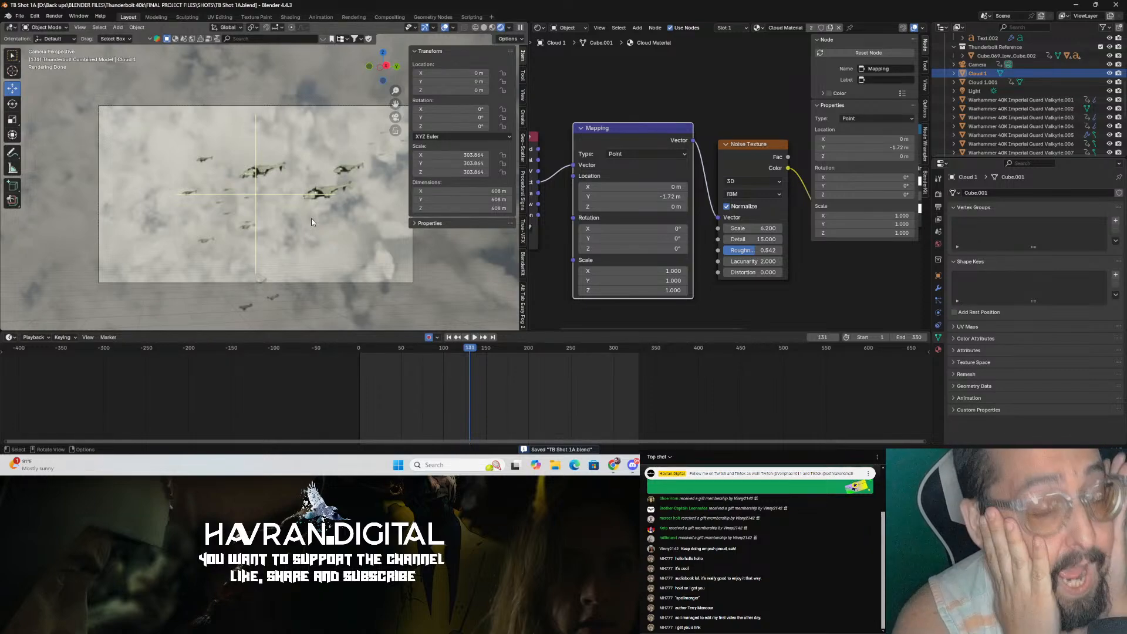
key("space")
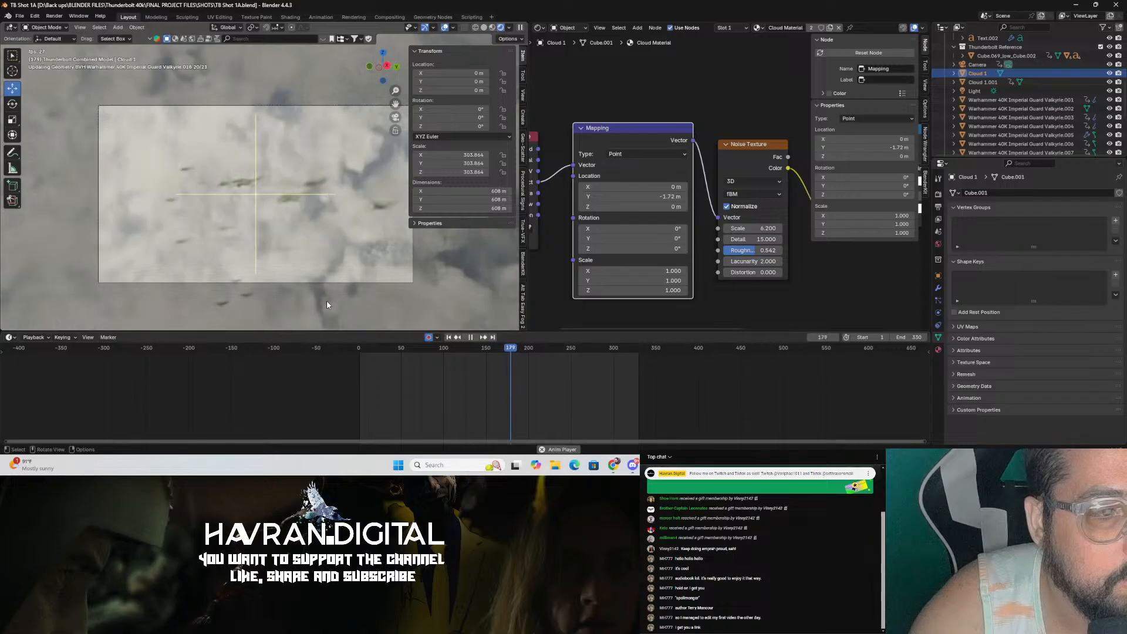
key("space")
Step: Step back and forth through the undo history to restore the animated cloud setup, then save the file
middle_click_drag(327, 300, 266, 207)
scroll(266, 207, "down", 8)
left_click(125, 223)
middle_click_drag(105, 217, 133, 226)
key("ctrl+z")
key("ctrl+z")
key("ctrl+z")
key("ctrl+z")
key("ctrl+z")
key("ctrl+z")
key("ctrl+z")
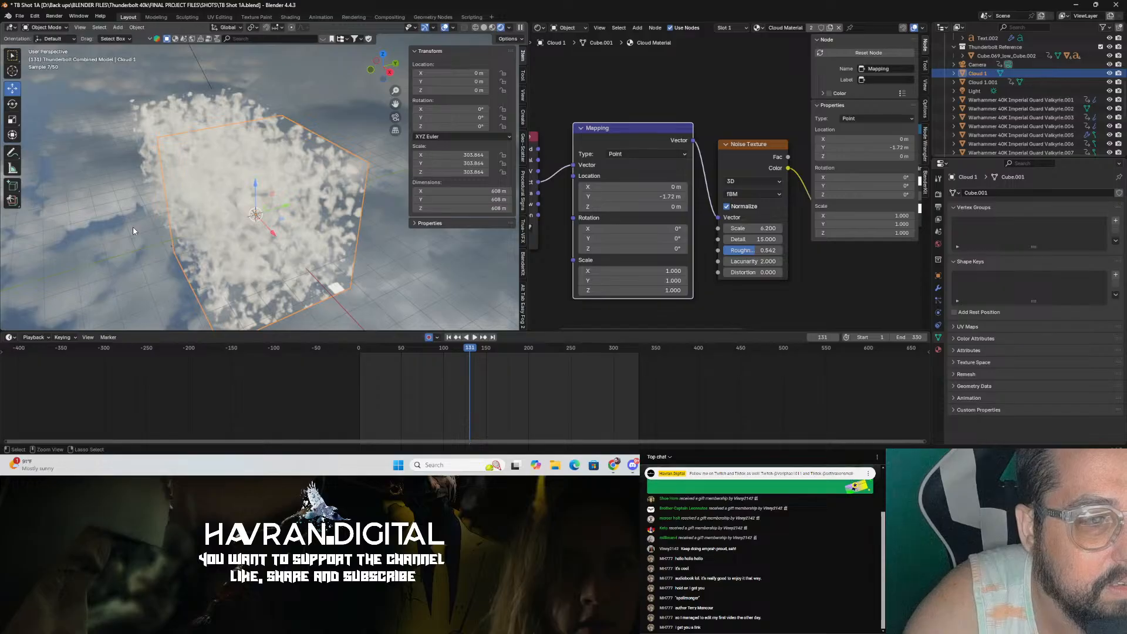
key("ctrl+z")
key("ctrl+z")
key("ctrl+z")
key("ctrl+z")
key("ctrl+z")
key("ctrl+z")
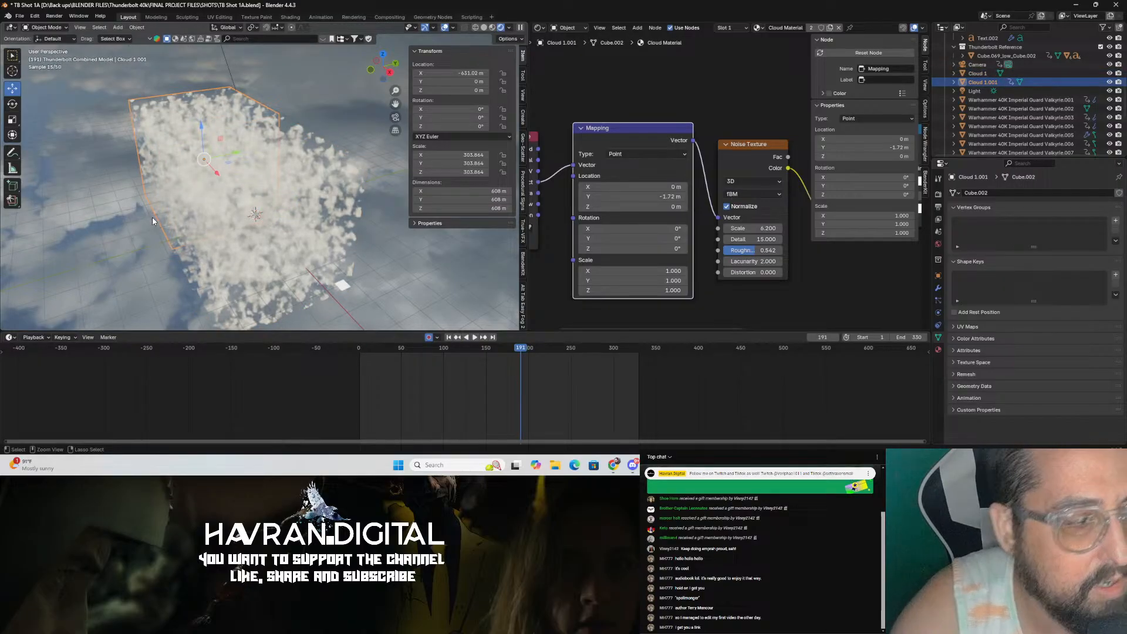
key("ctrl+z")
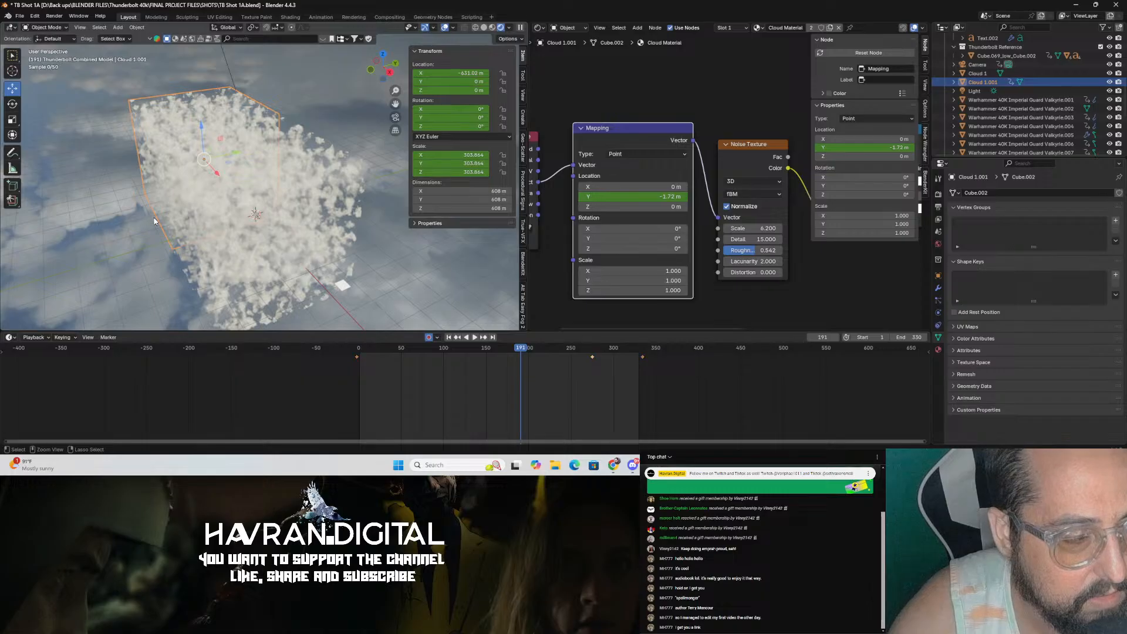
key("ctrl+z")
key("ctrl+z")
key("ctrl+z")
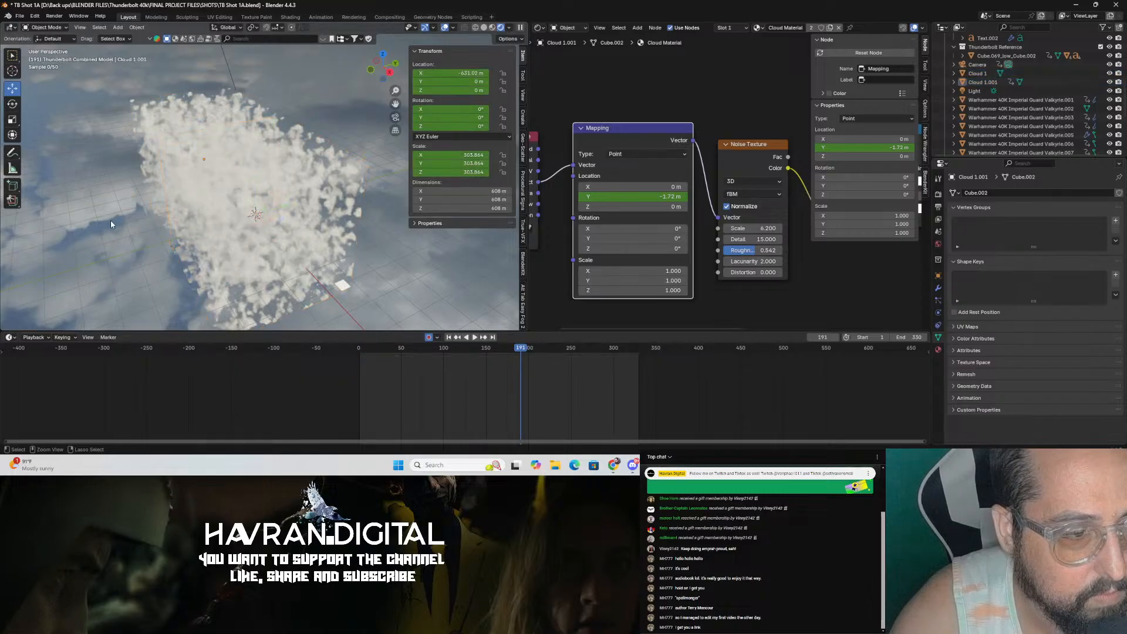
key("ctrl+shift+z")
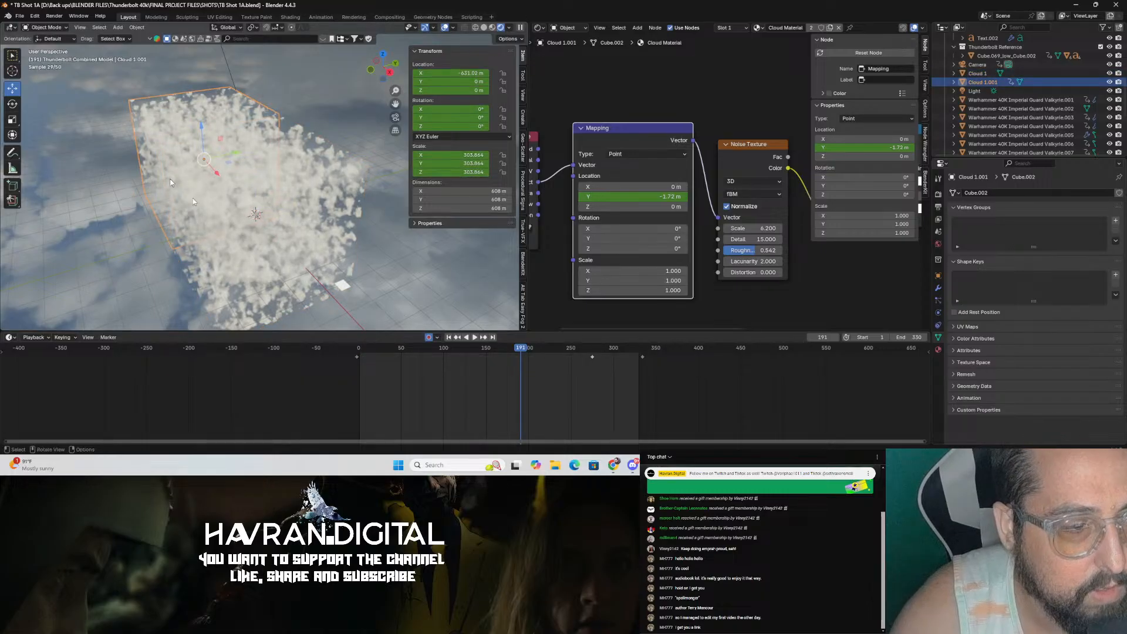
key("ctrl+z")
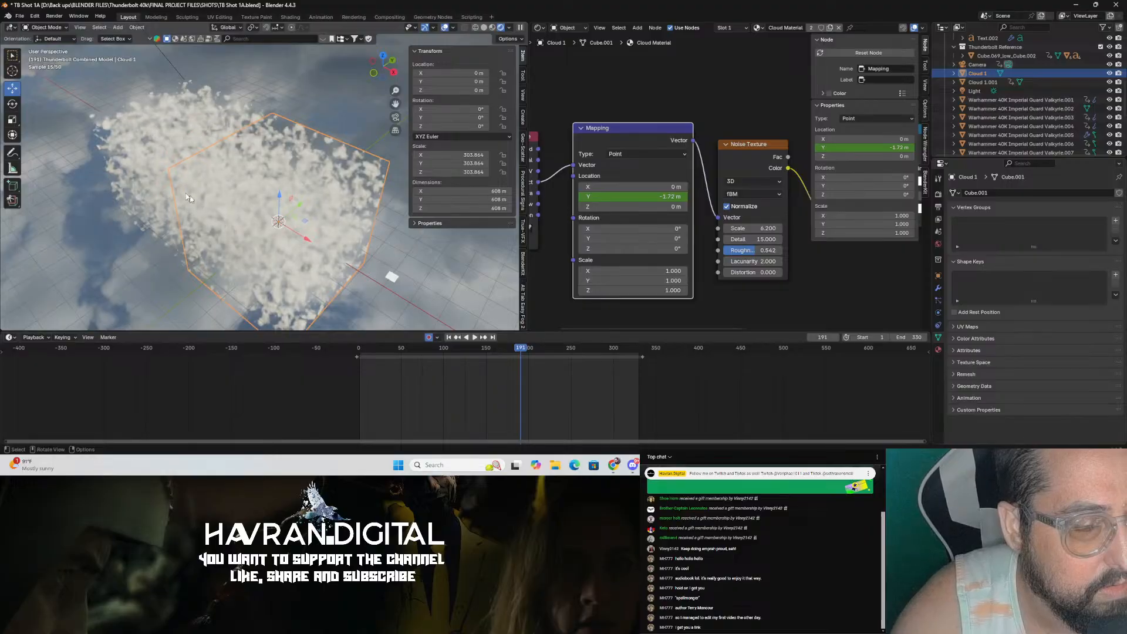
key("ctrl+shift+z")
key("ctrl+s")
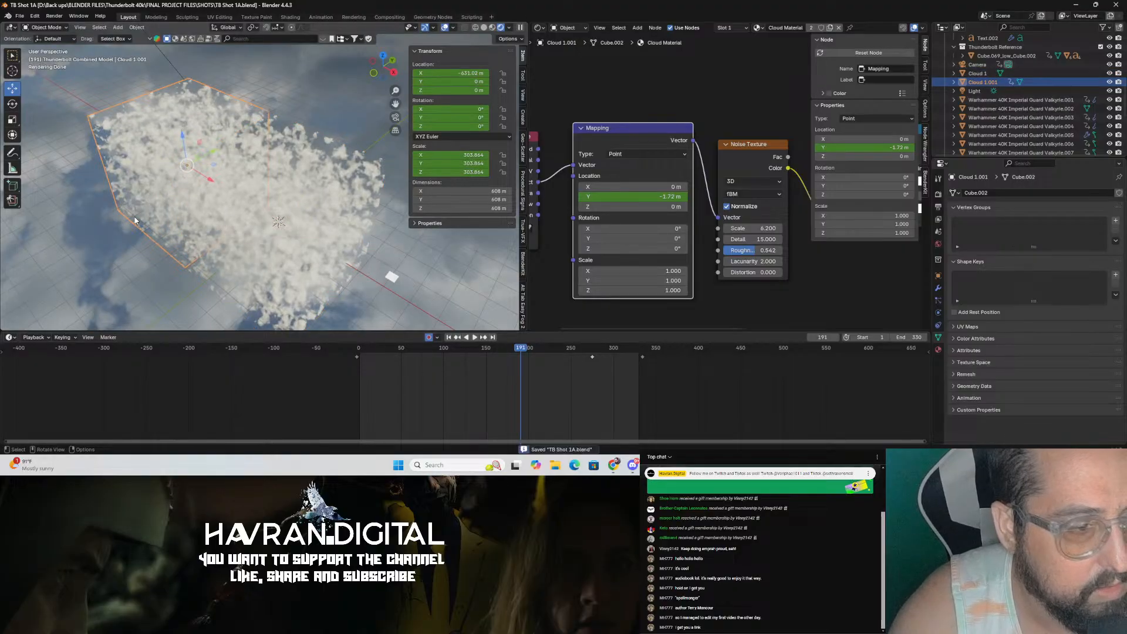
Step: Try deleting the duplicated cloud's keyframes on the timeline, then undo the deletion
left_click(101, 268)
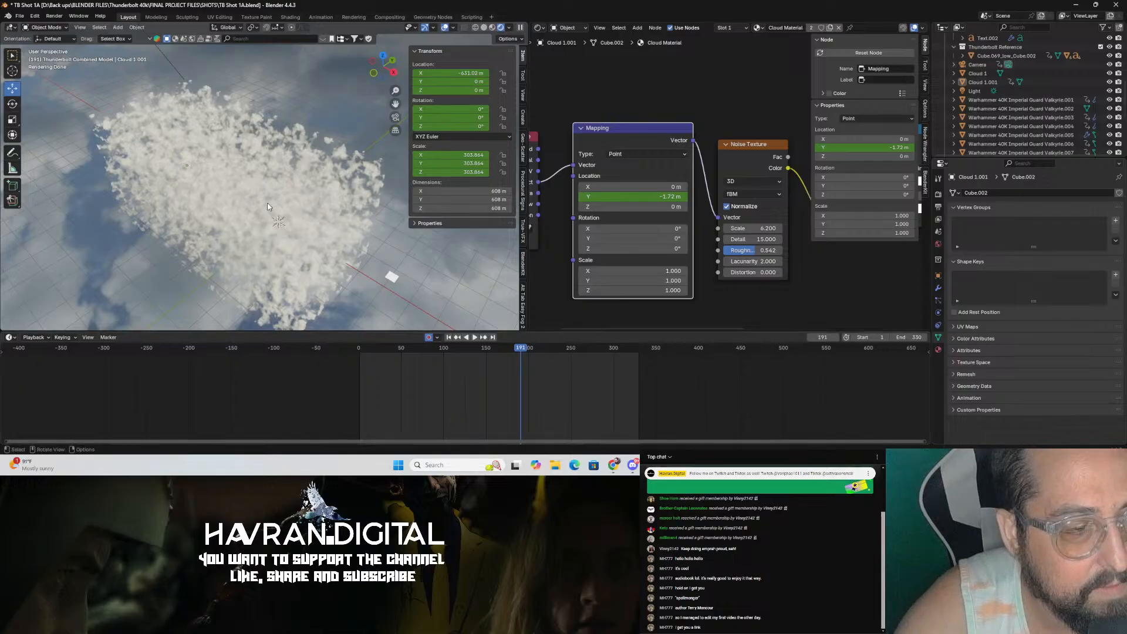
left_click(119, 147)
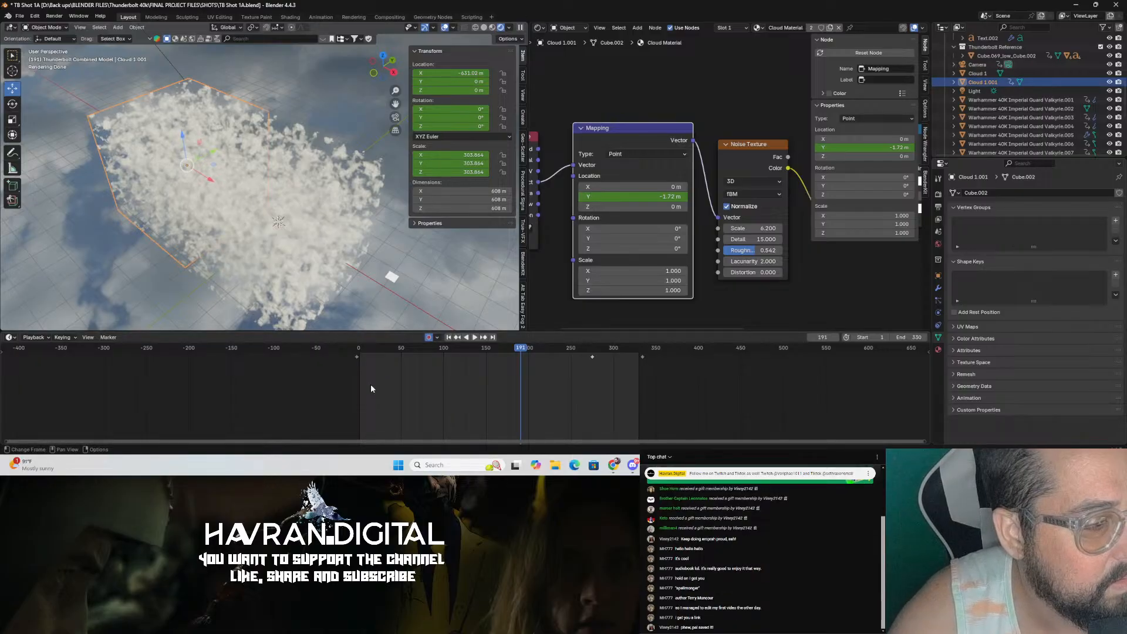
left_click_drag(315, 380, 671, 343)
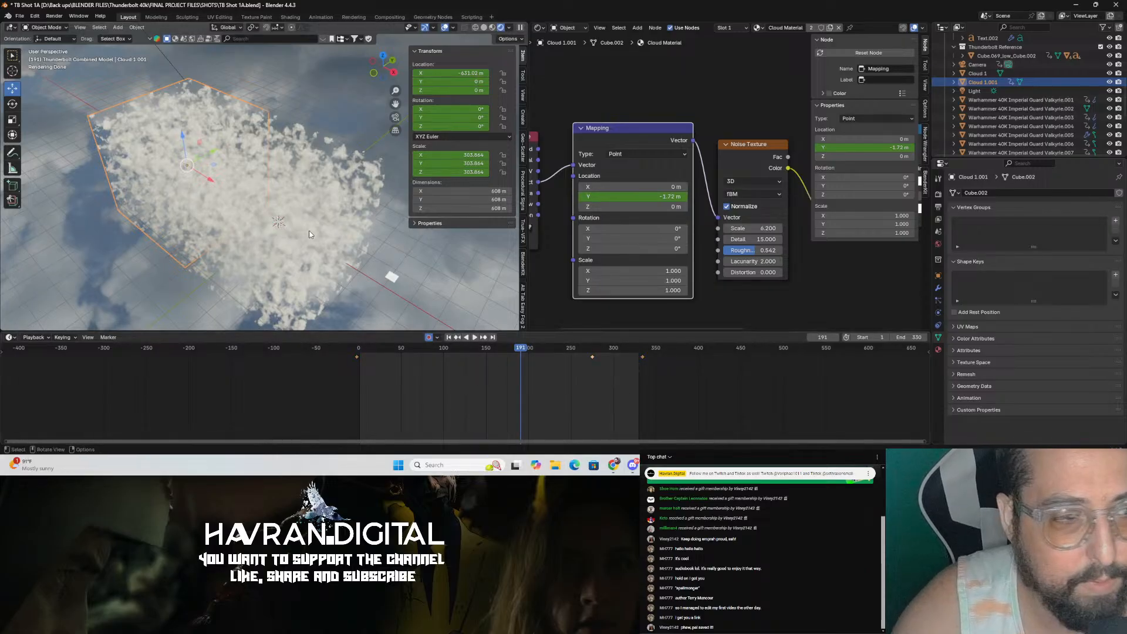
left_click_drag(294, 388, 675, 368)
key("Delete")
left_click(298, 267)
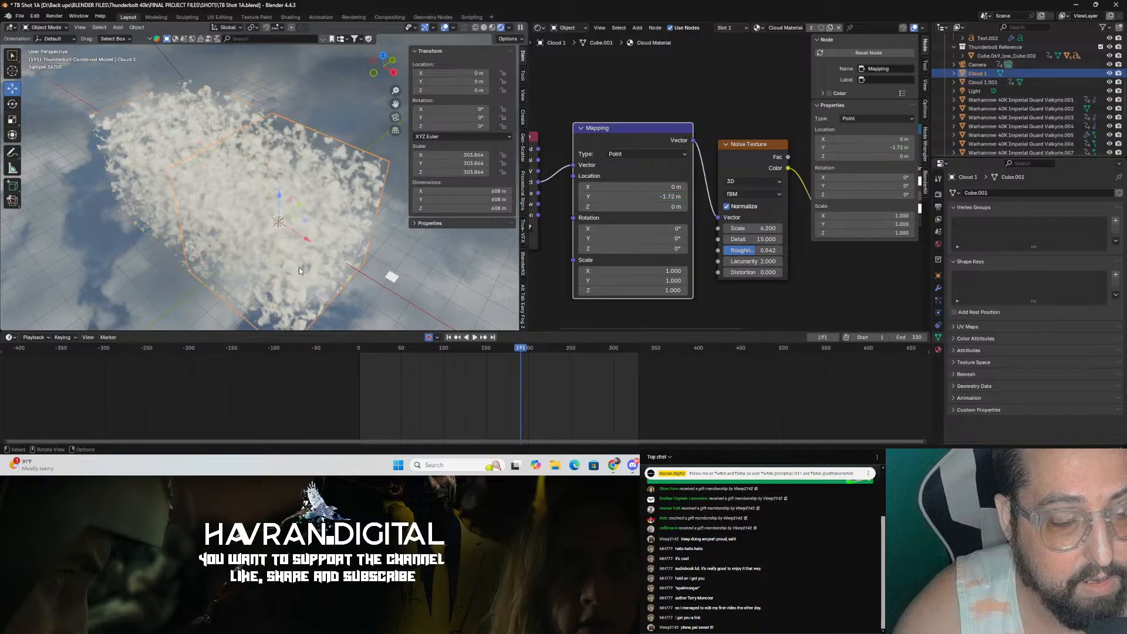
left_click(130, 182)
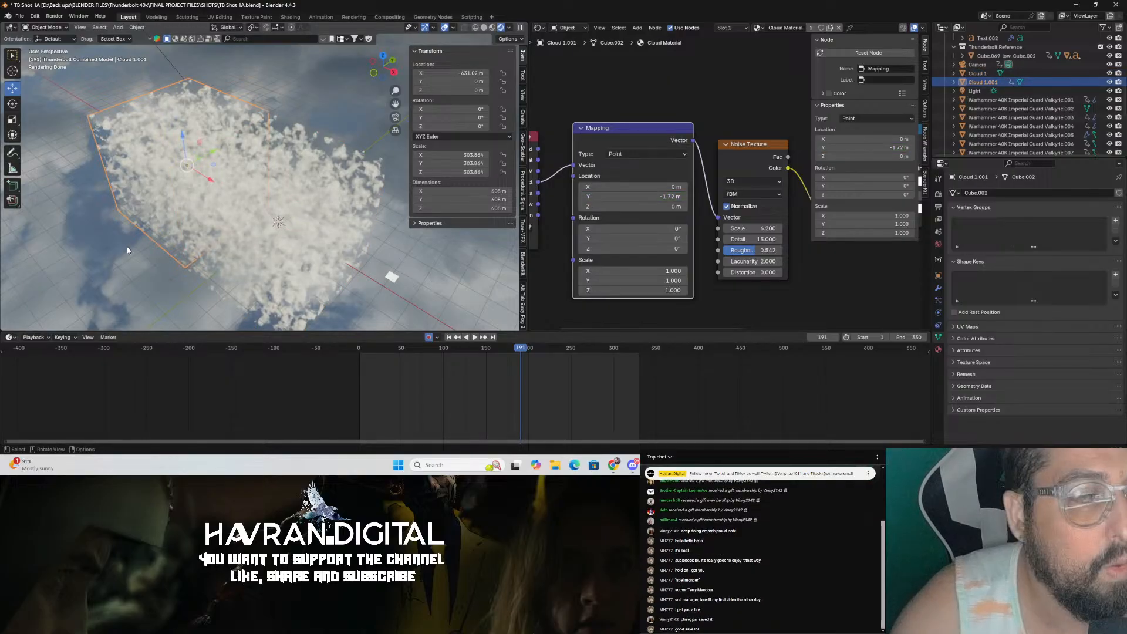
key("ctrl+z")
key("ctrl+z")
key("ctrl+z")
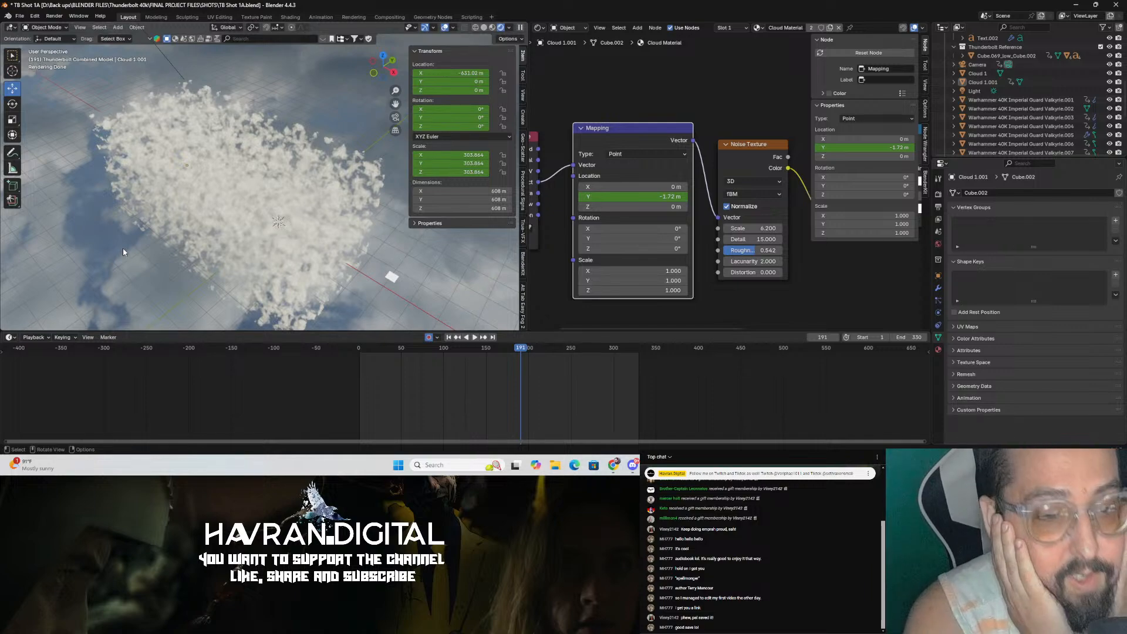
Step: Select the duplicated cloud and make its Cloud Material a single-user copy
left_click(316, 239)
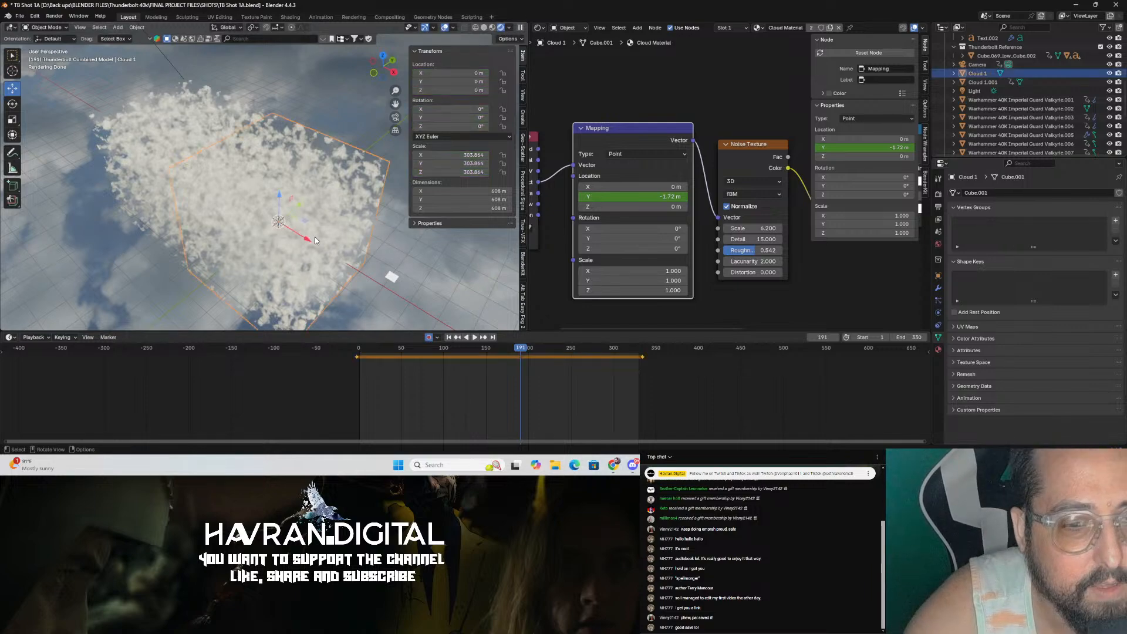
left_click(974, 83)
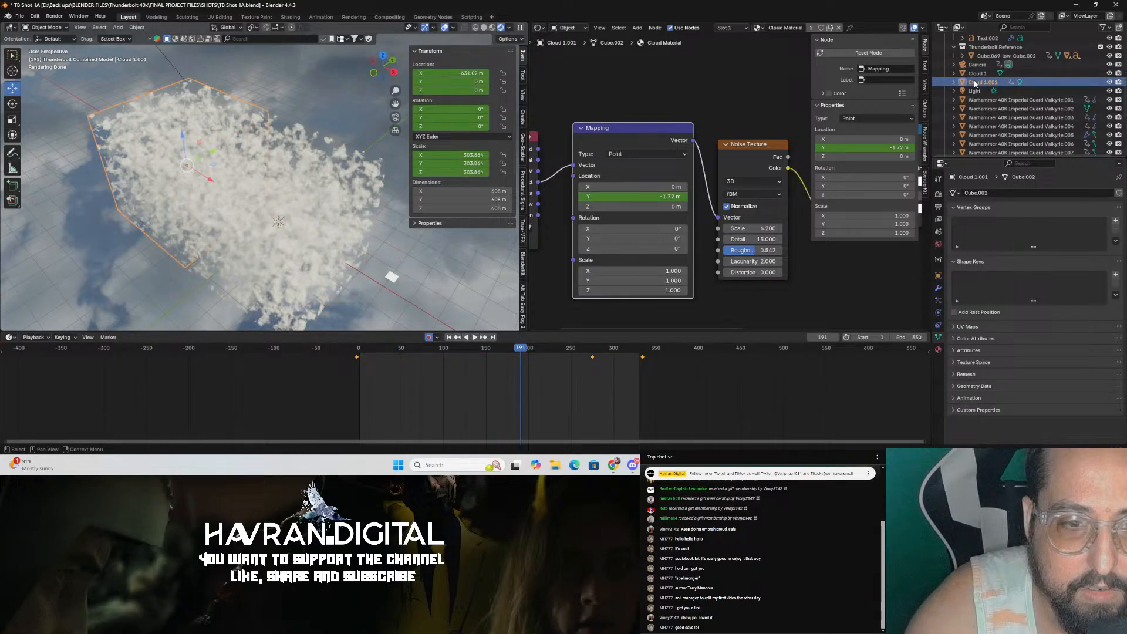
scroll(731, 106, "down", 2)
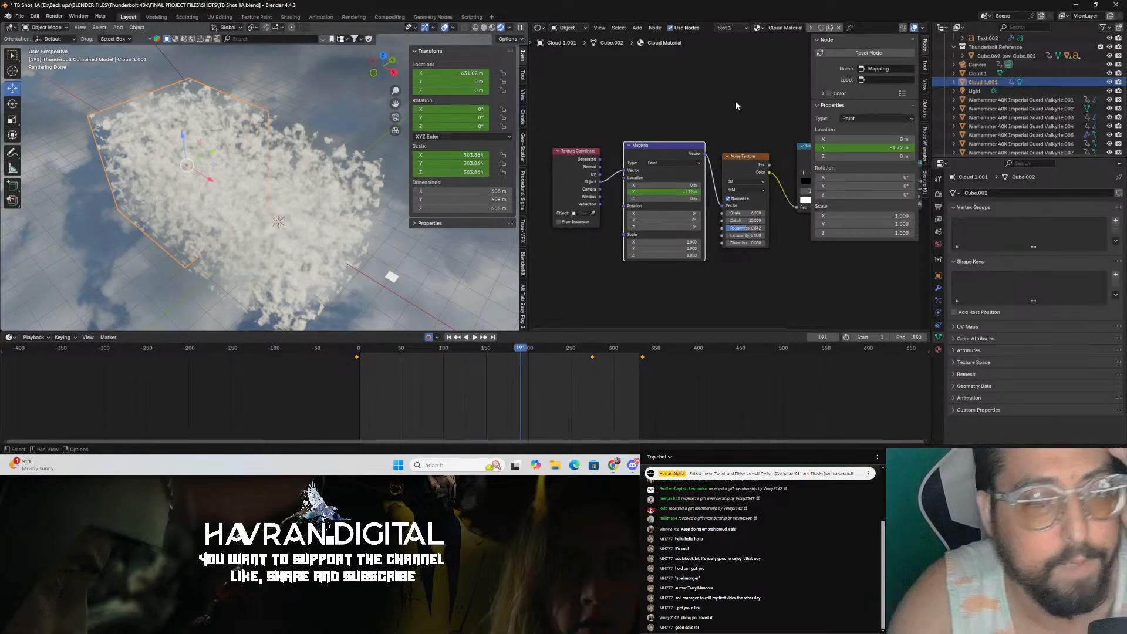
middle_click_drag(735, 105, 652, 109)
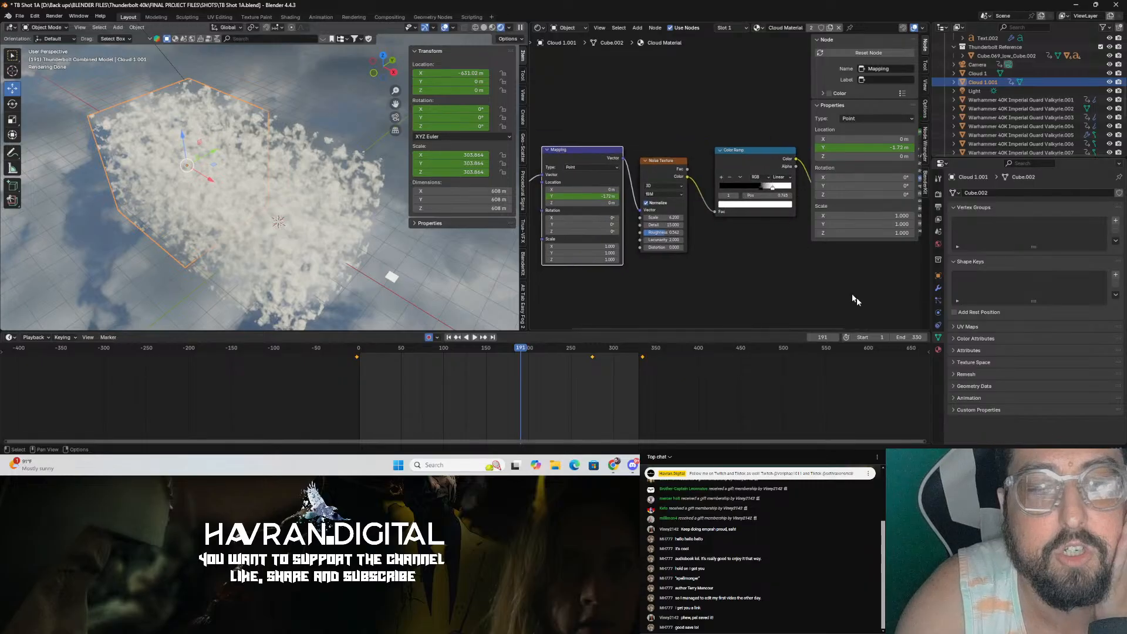
left_click(939, 351)
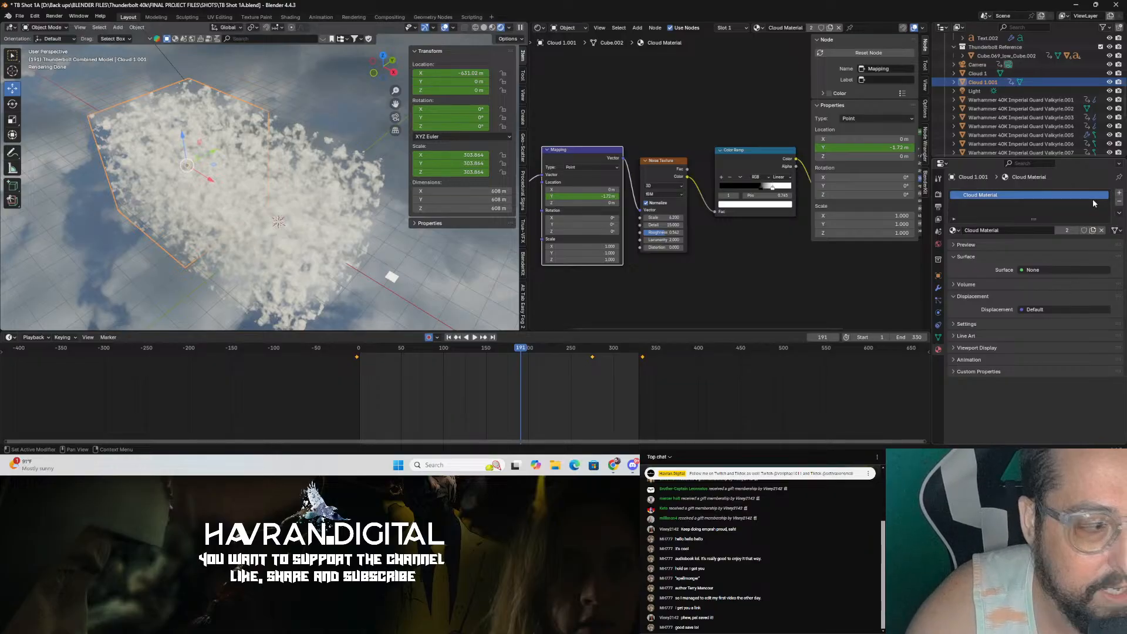
left_click(1067, 230)
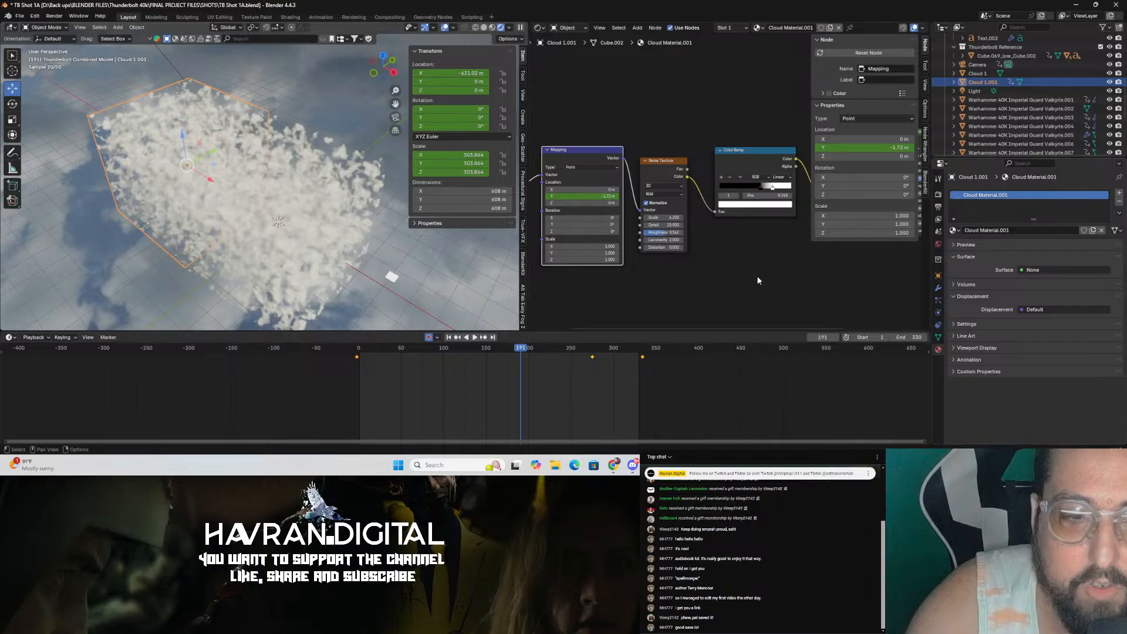
Step: Select each cloud in turn and inspect the duplicated cloud's animated mapping location on the timeline
left_click(217, 273)
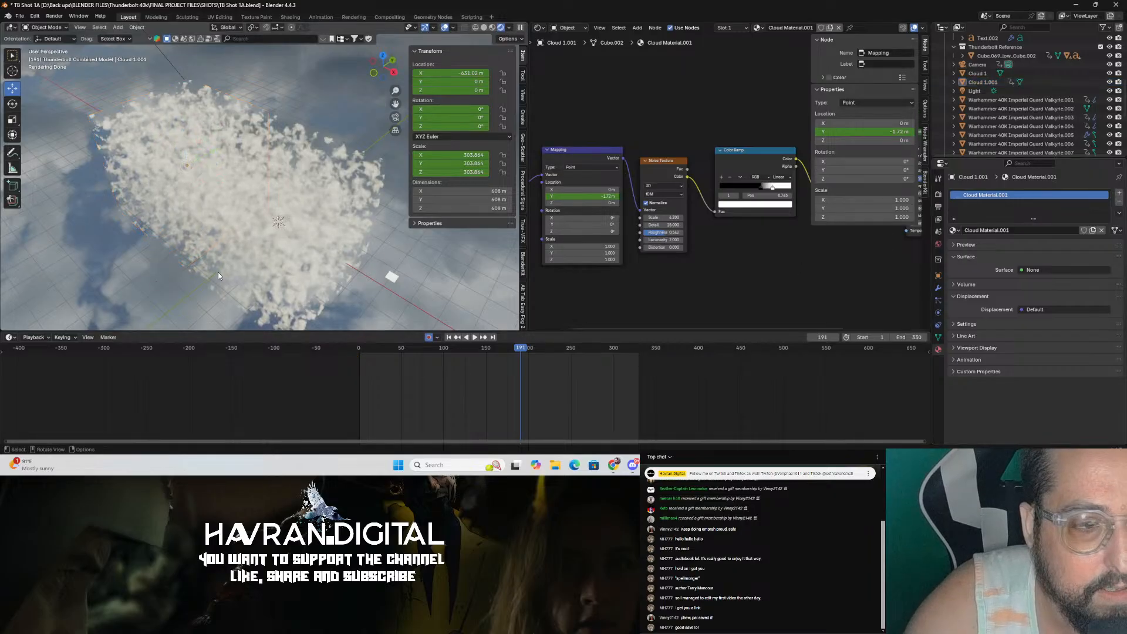
left_click(132, 178)
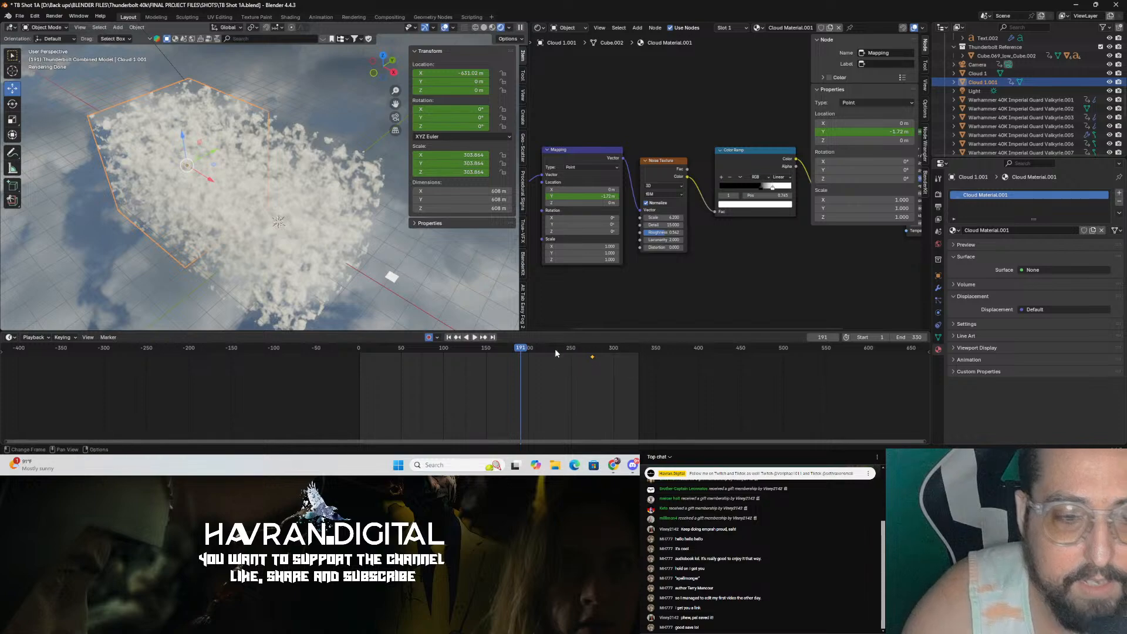
left_click(162, 159)
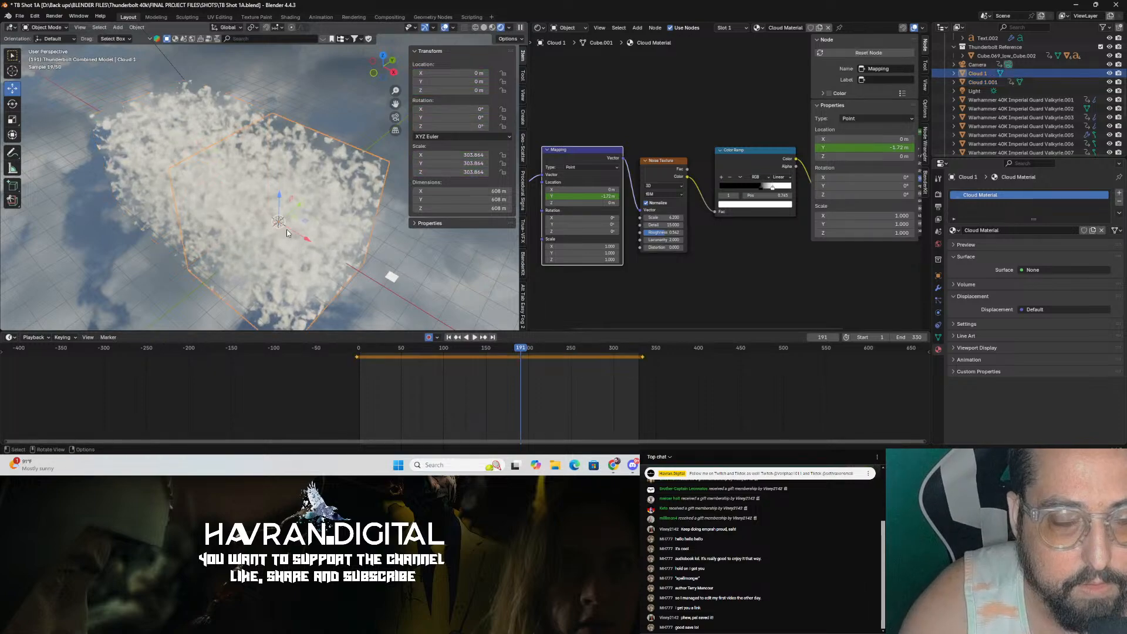
left_click(161, 158)
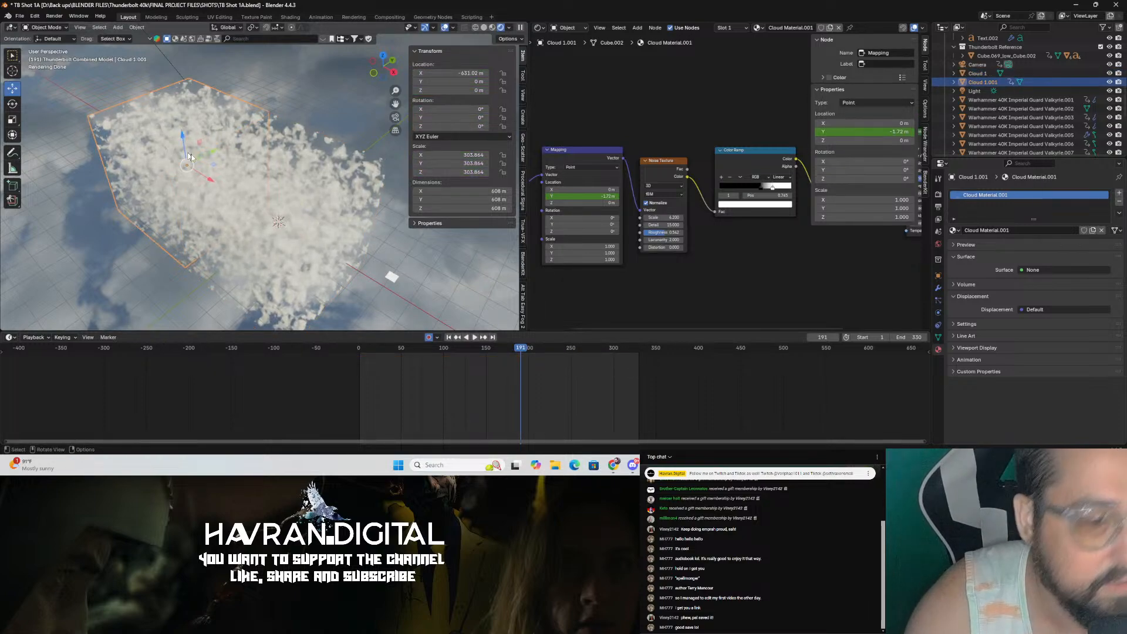
left_click(596, 196)
left_click(595, 423)
left_click(360, 349)
key("space")
Step: Delete the selected keyframes of the duplicated cloud's mapping animation and go to frame 0
left_click_drag(398, 357, 555, 355)
left_click(572, 153)
key("Delete")
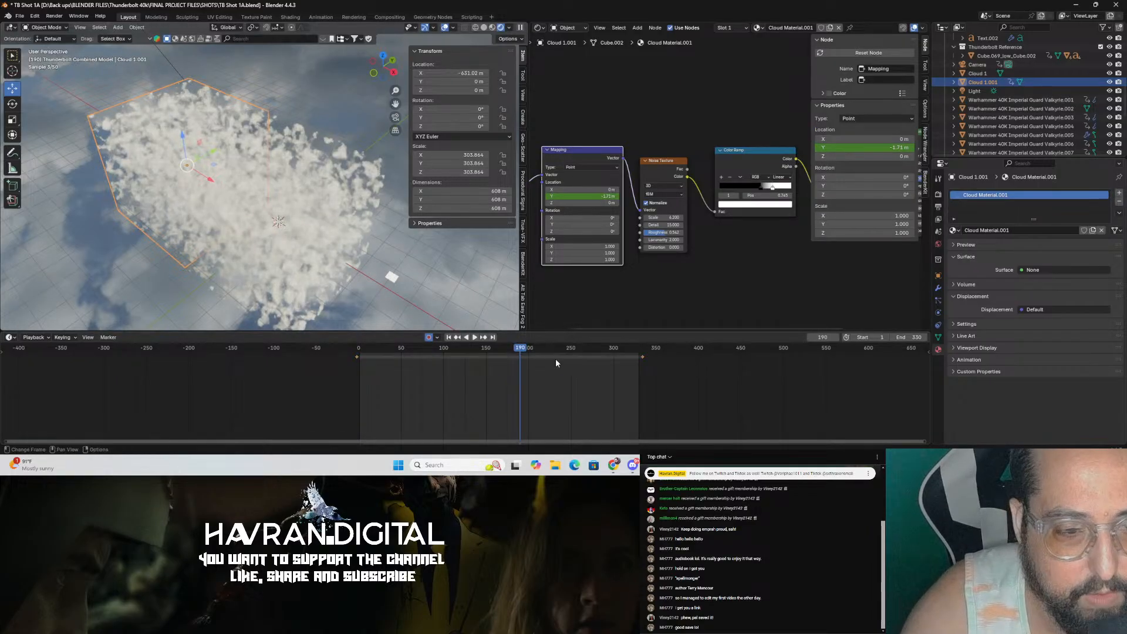
left_click_drag(455, 349, 349, 365)
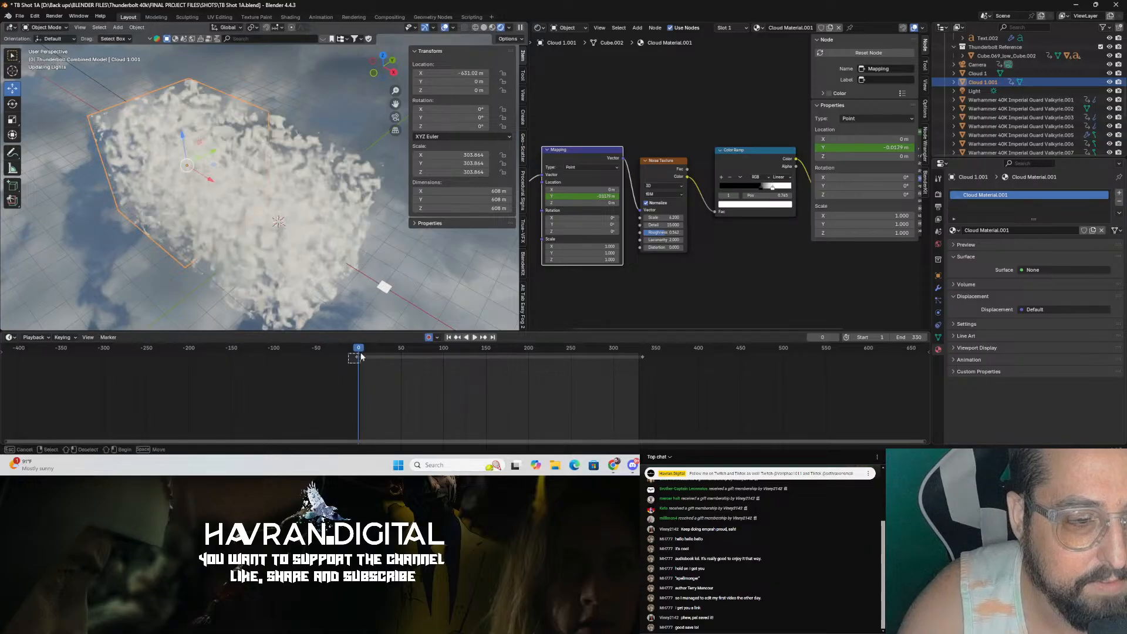
left_click(356, 358)
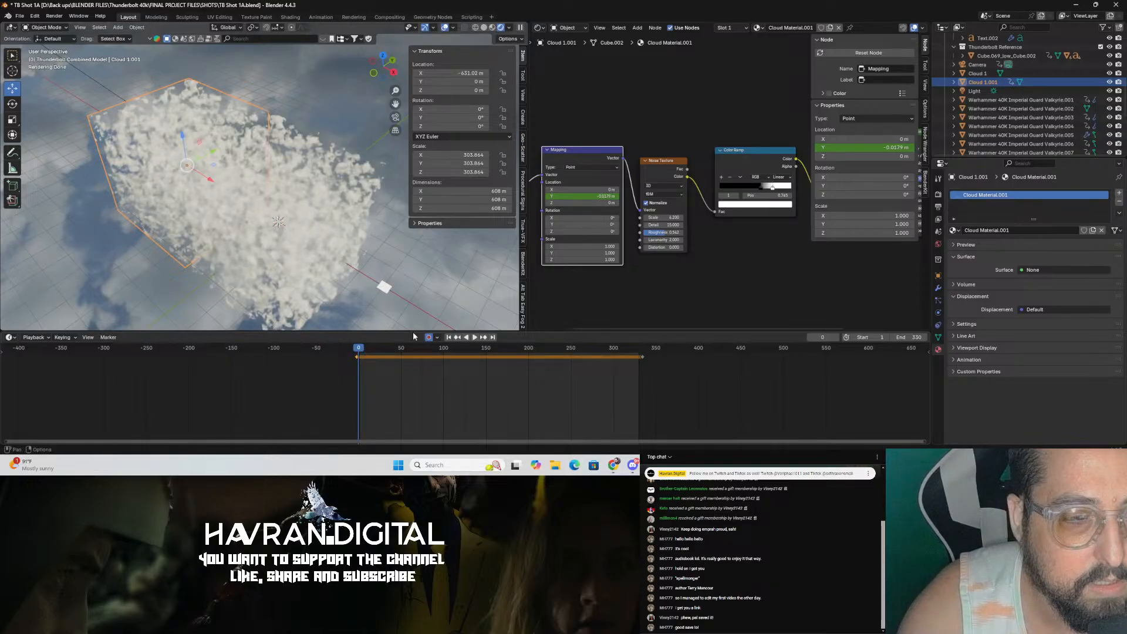
Step: Try setting the Mapping node's Y scale to 2, then undo it
left_click(587, 253)
type("2")
key("Return")
left_click_drag(587, 253, 536, 253)
key("ctrl+z")
key("ctrl+z")
Step: Set the Mapping node's Y rotation to 180° for the duplicated cloud and save the file
left_click_drag(592, 225, 757, 224)
left_click(592, 223)
type("180")
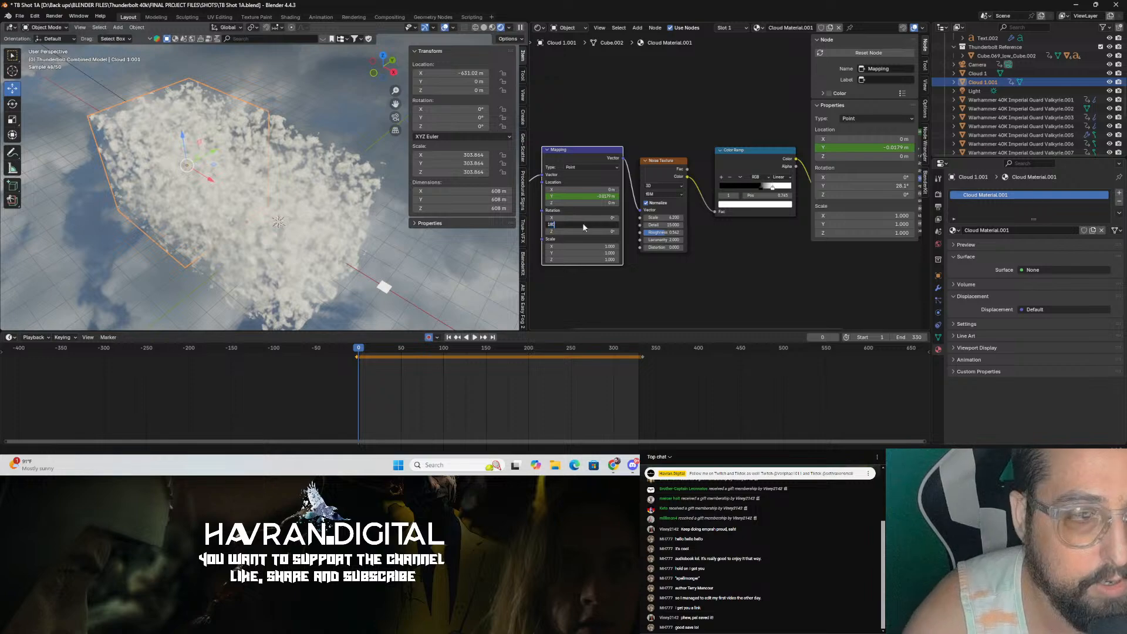
key("Return")
left_click(407, 298)
key("ctrl+s")
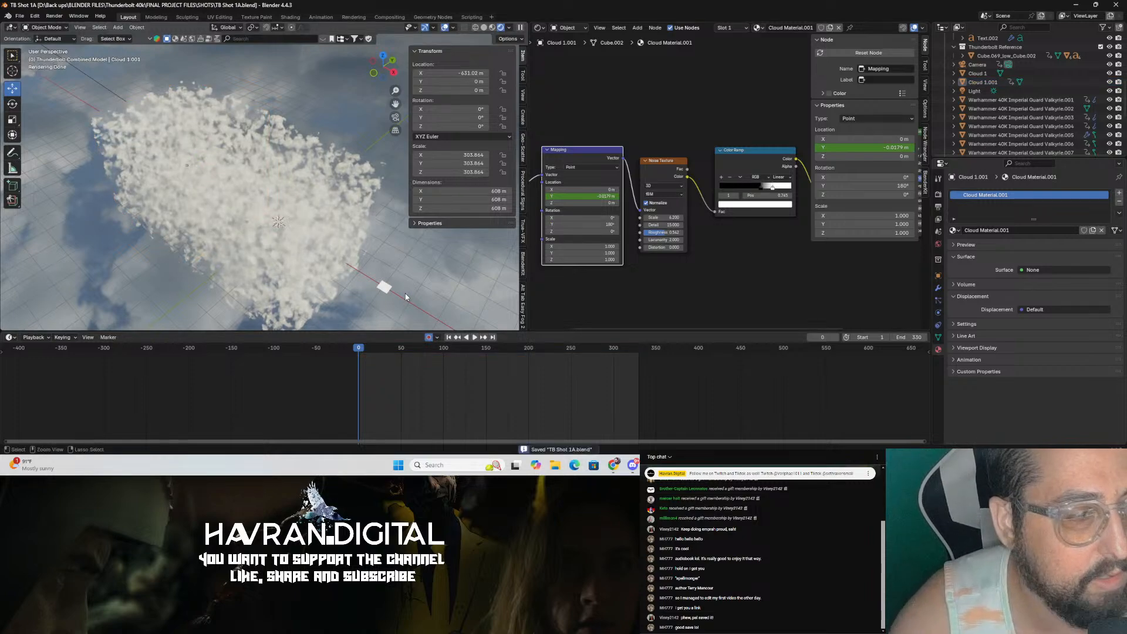
Step: Preview the cloud through the camera view at frame 142 and save the file
key("KP_0")
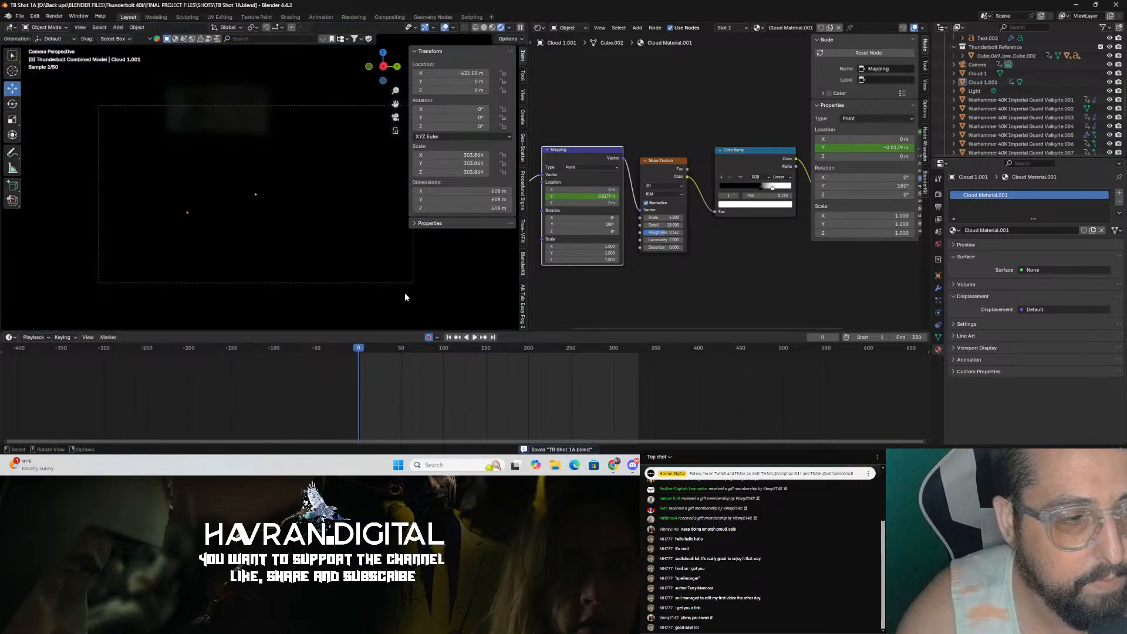
left_click(363, 351)
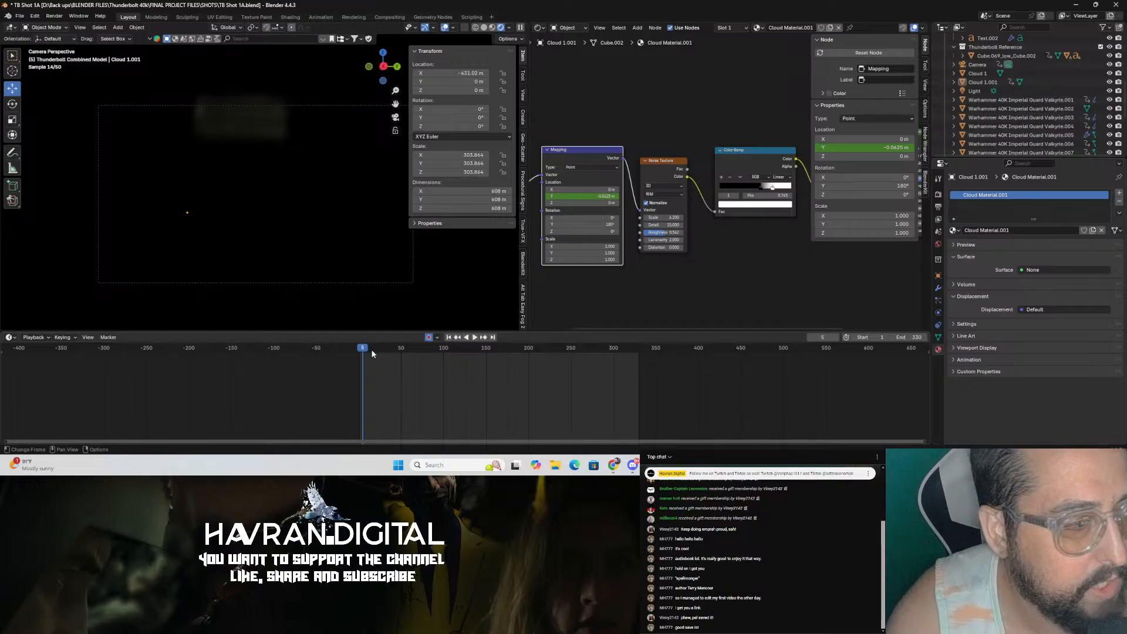
left_click(415, 351)
left_click_drag(415, 351, 480, 353)
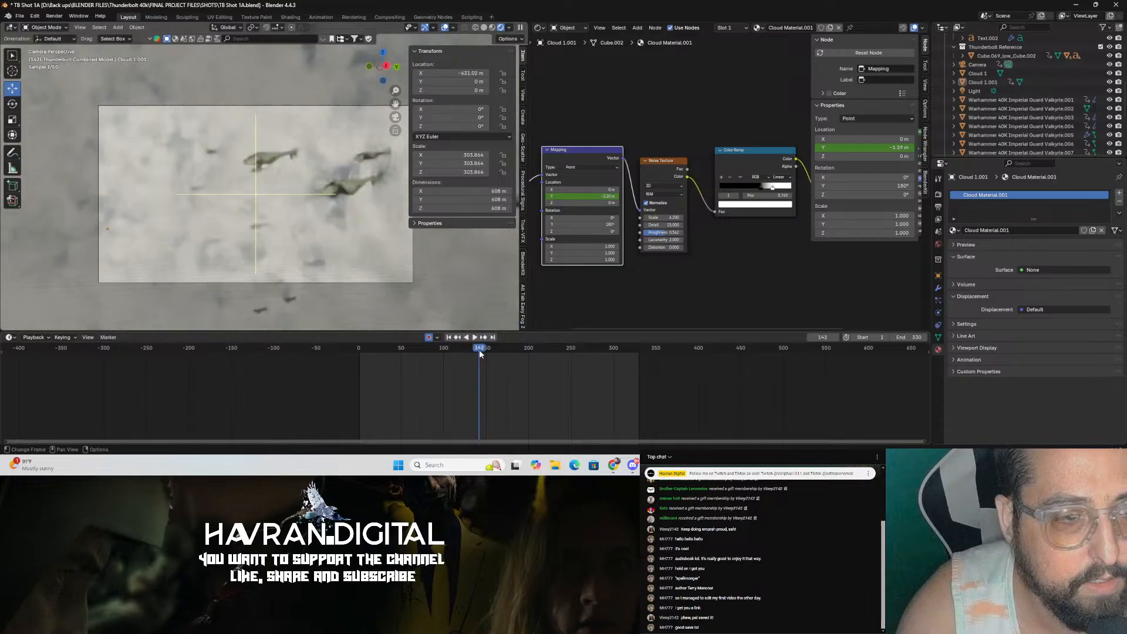
key("ctrl+s")
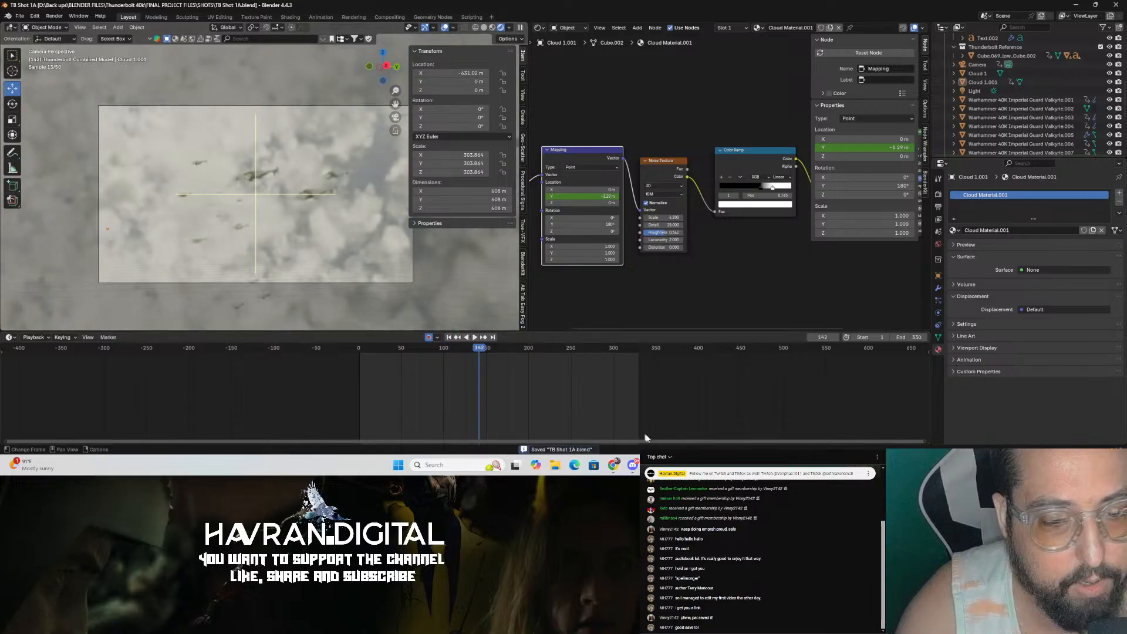
Step: Switch to After Effects and play back the edit, zooming the viewer to review the ship and cloud shots
left_click(710, 464)
left_click_drag(328, 308, 183, 308)
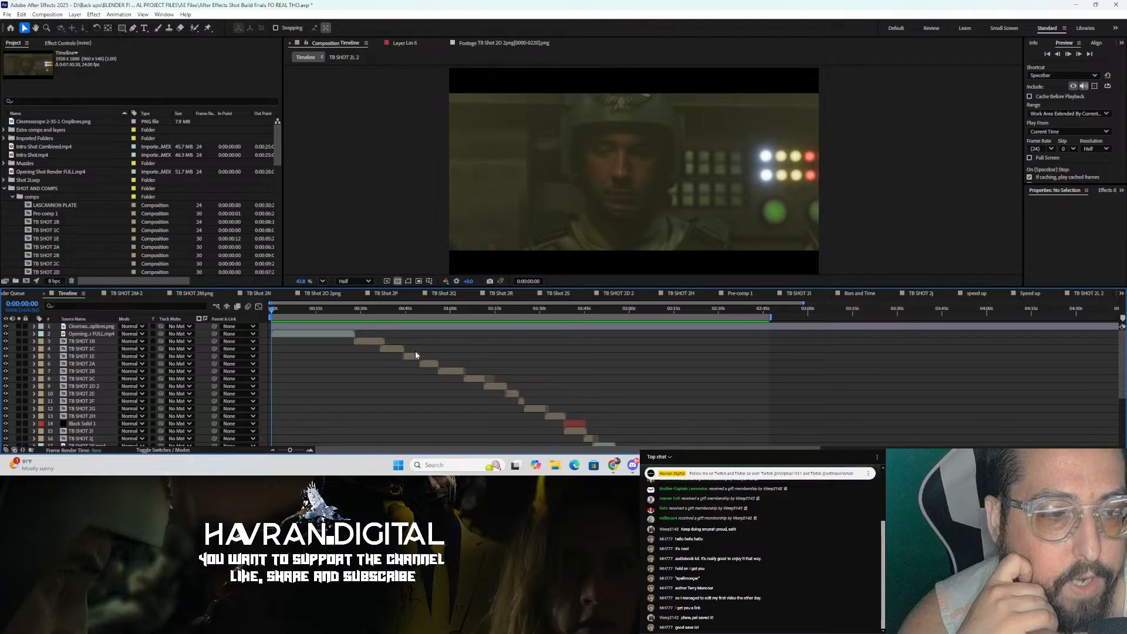
key("space")
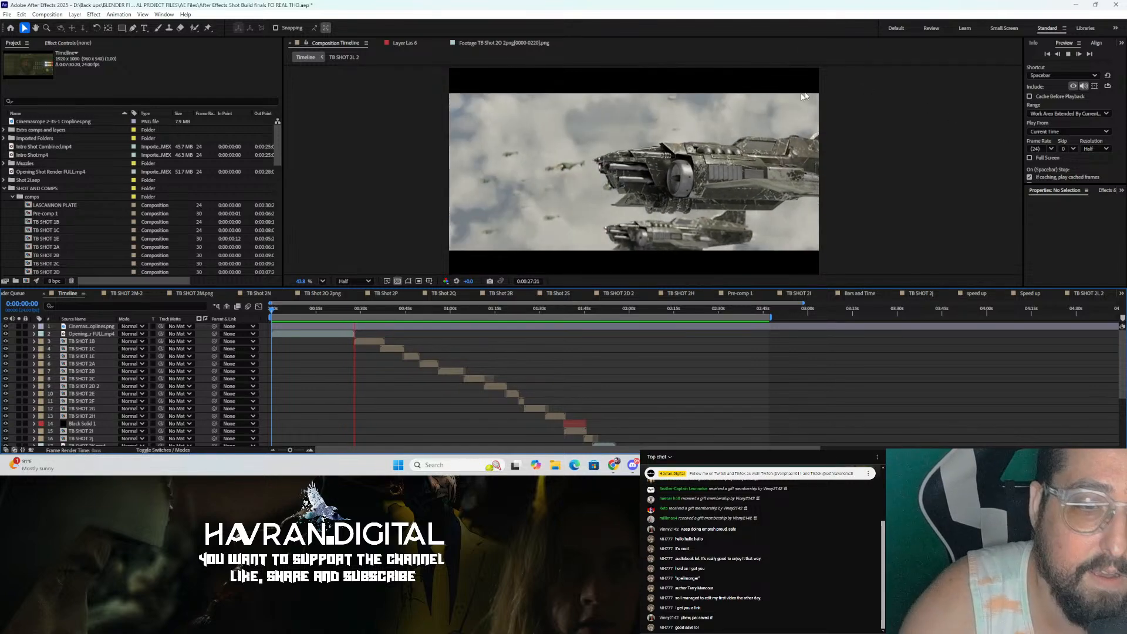
key("space")
scroll(705, 217, "up", 2)
scroll(687, 200, "up", 9)
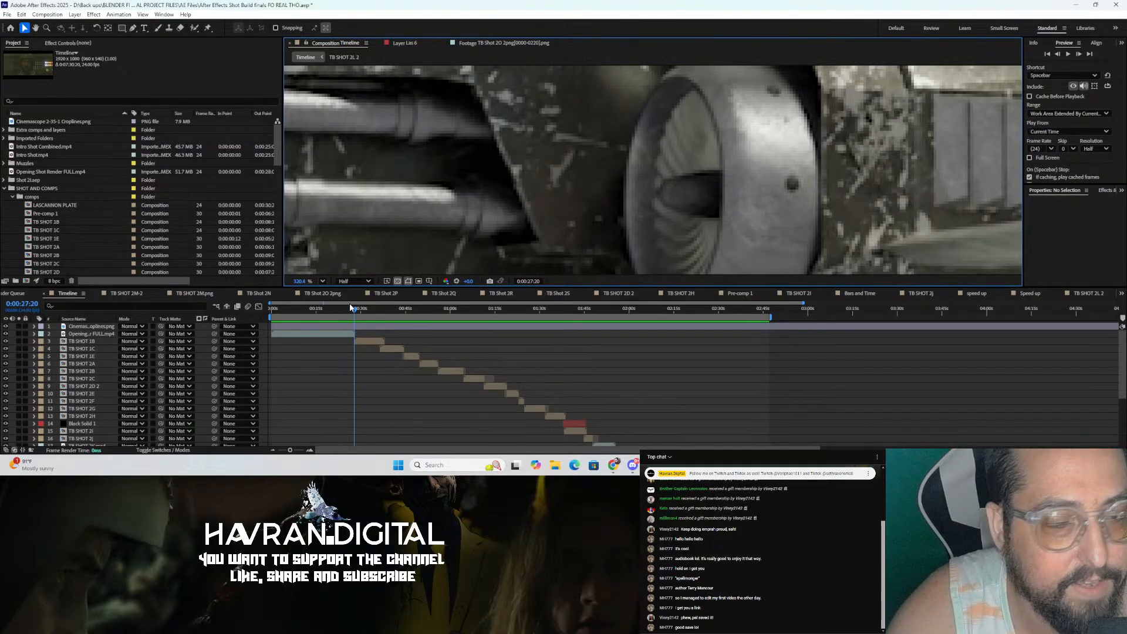
left_click_drag(353, 308, 341, 309)
scroll(627, 200, "down", 5)
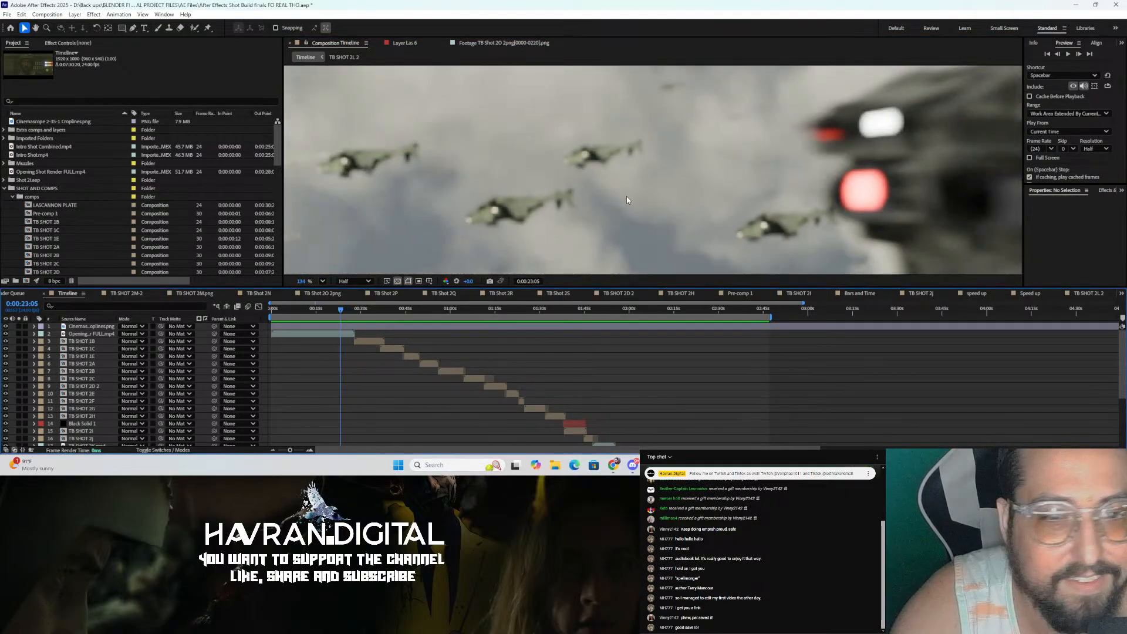
scroll(626, 201, "down", 2)
key("space")
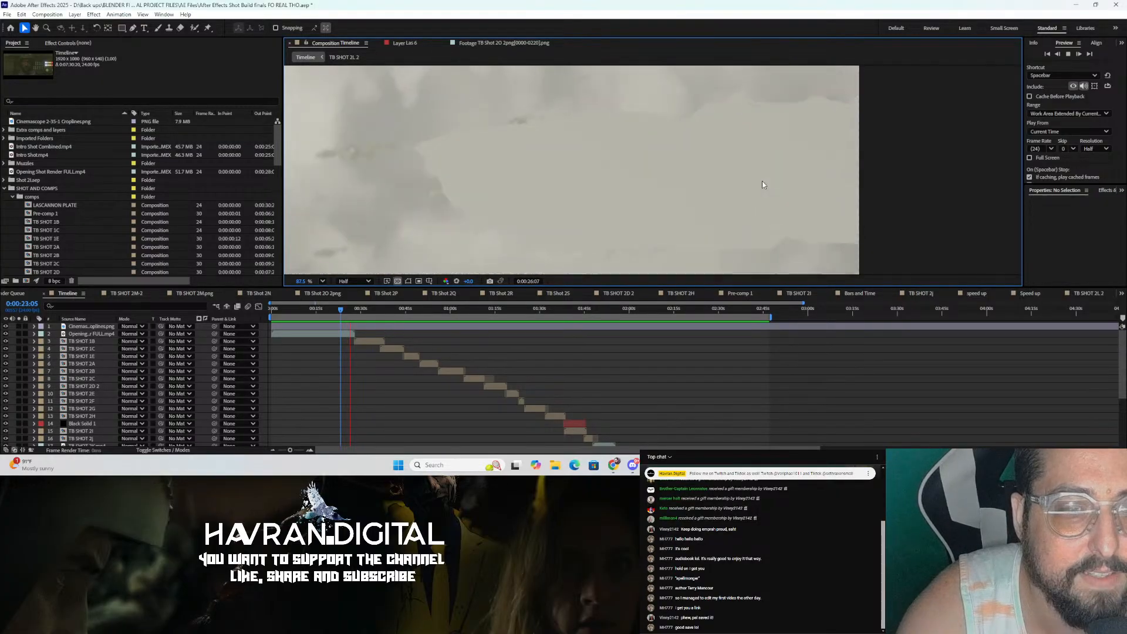
key("space")
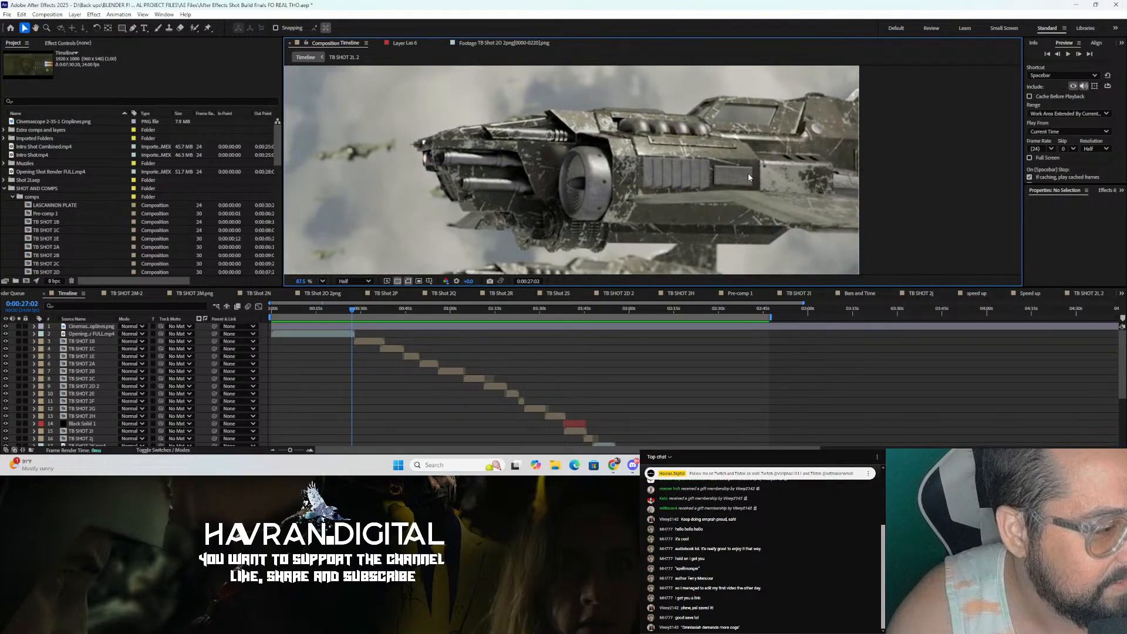
scroll(748, 174, "down", 2)
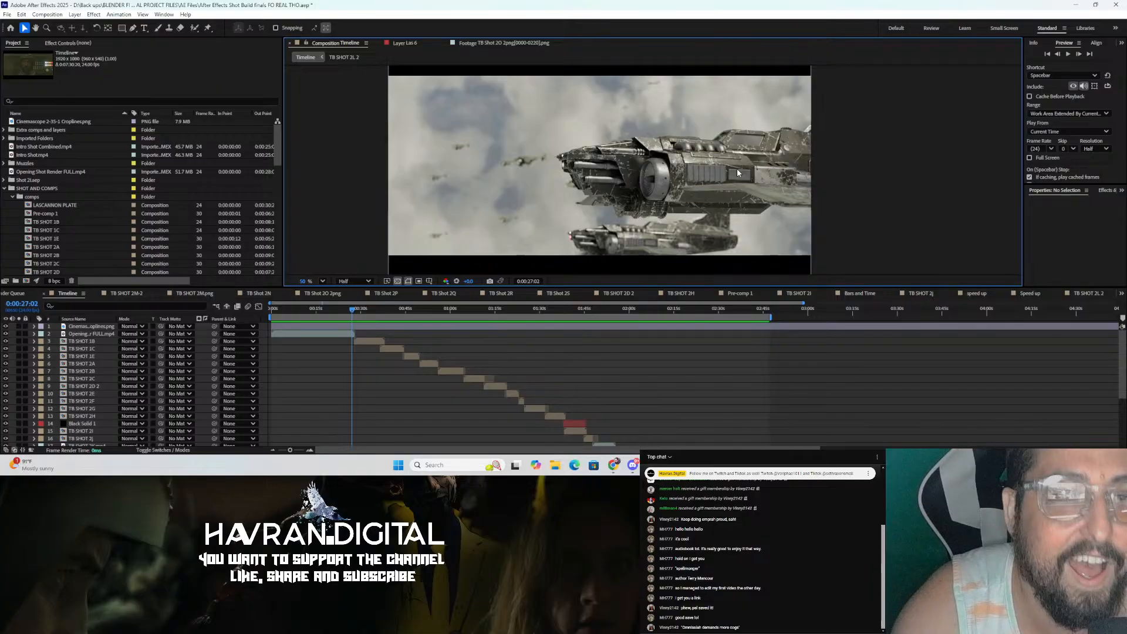
scroll(745, 175, "down", 2)
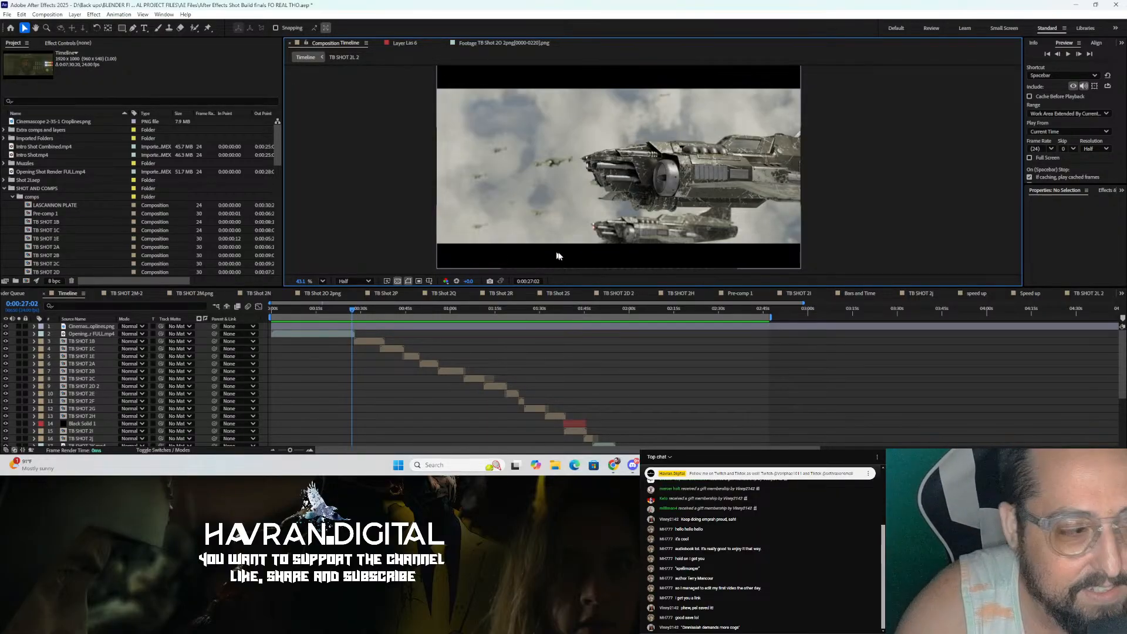
left_click(288, 315)
left_click_drag(288, 315, 269, 326)
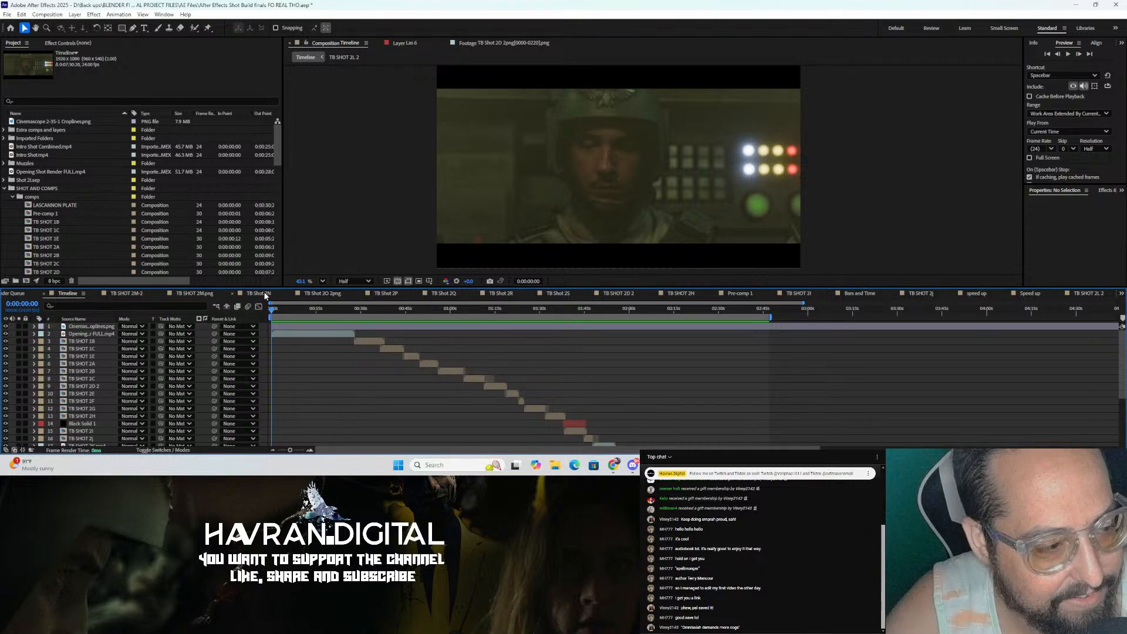
key("space")
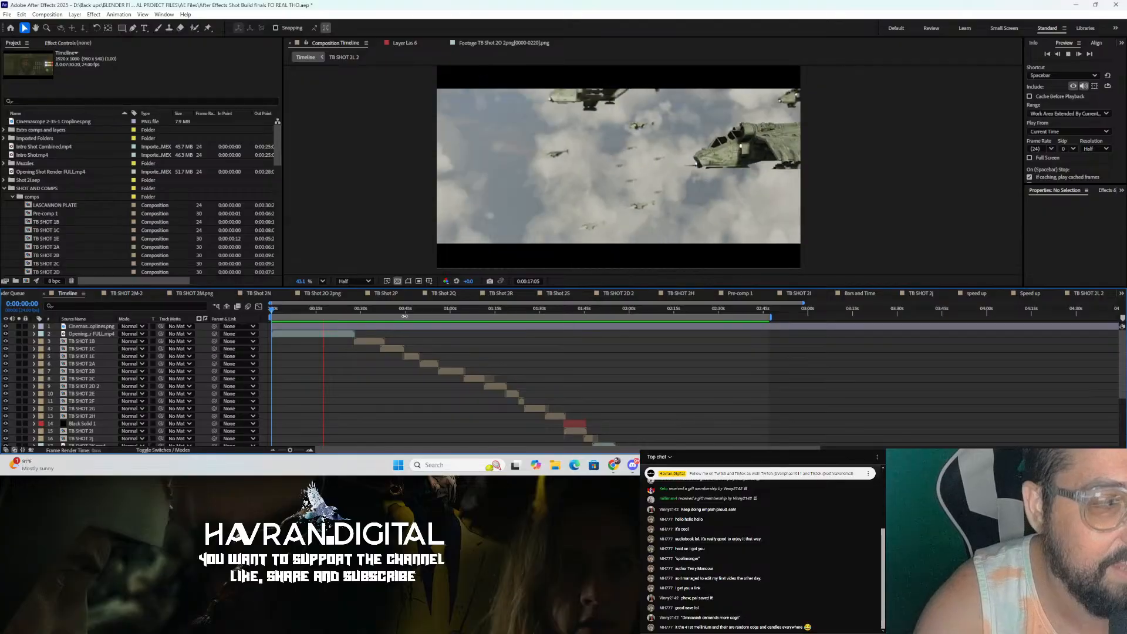
key("space")
Step: Return to Blender, look over the cloud's node setup and viewport, save the file and go back to camera view
key("alt+Tab")
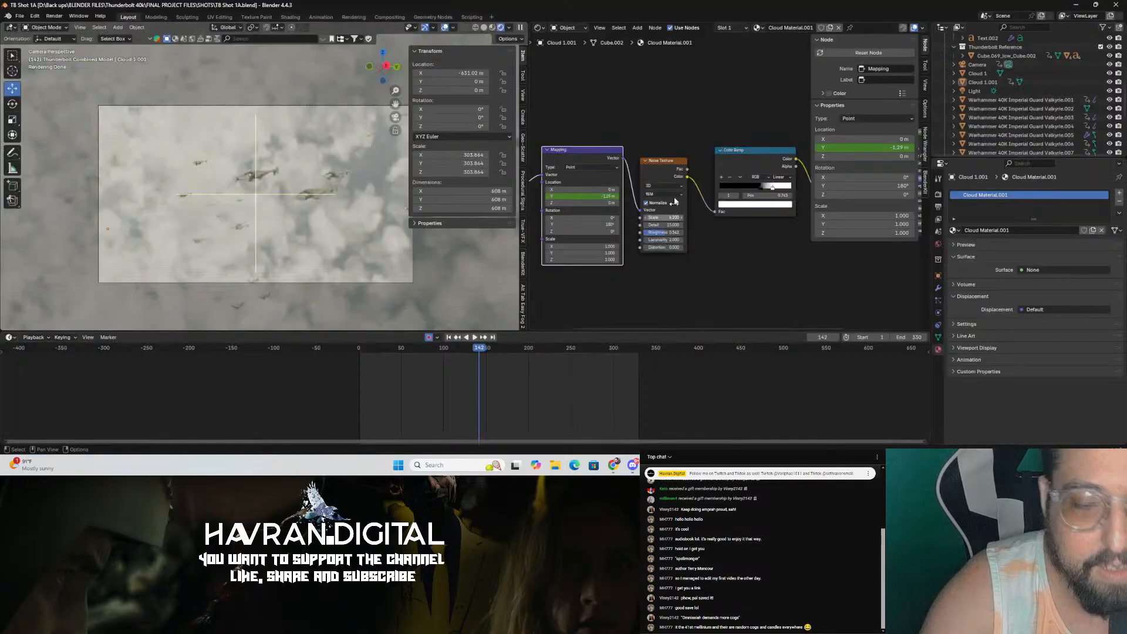
scroll(245, 215, "down", 3)
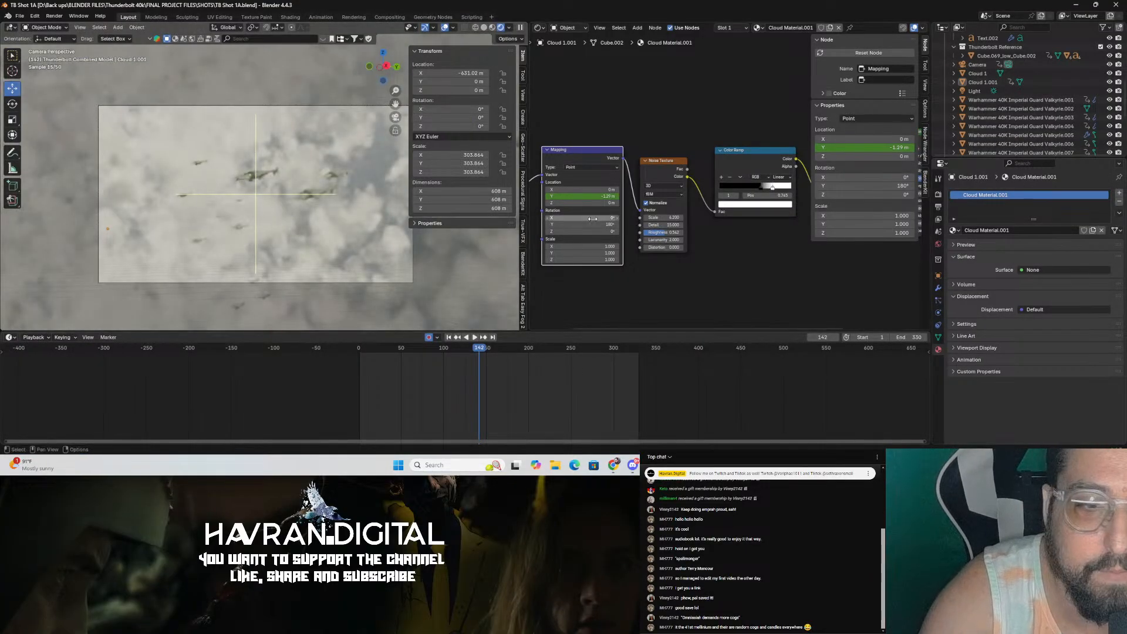
middle_click_drag(593, 219, 721, 222)
middle_click_drag(228, 250, 248, 276)
scroll(267, 240, "down", 5)
key("ctrl+s")
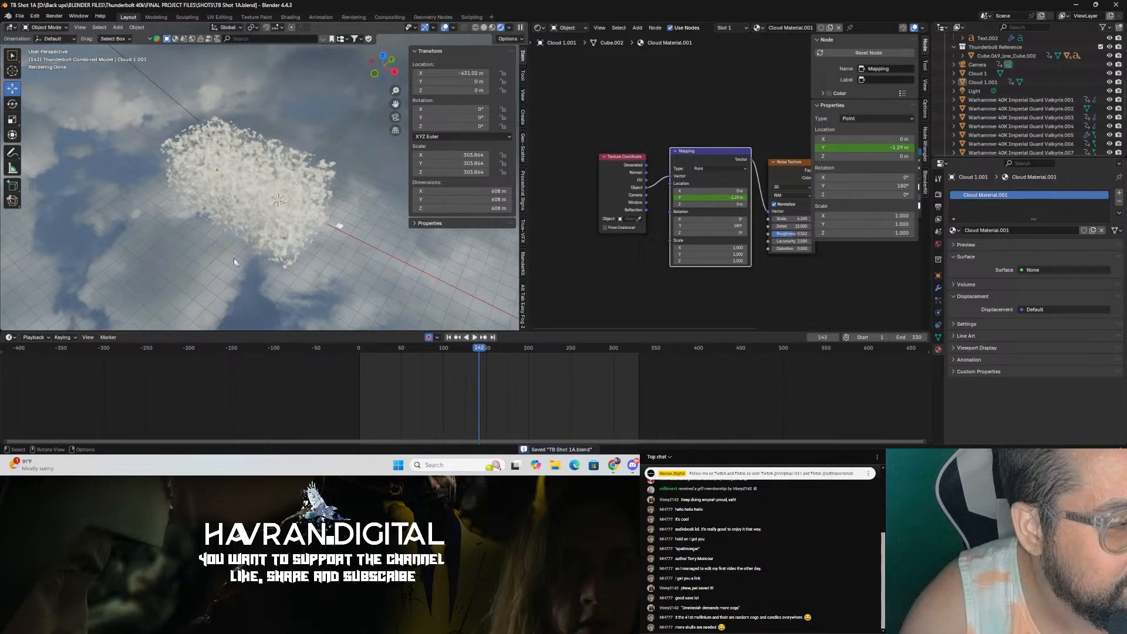
key("KP_0")
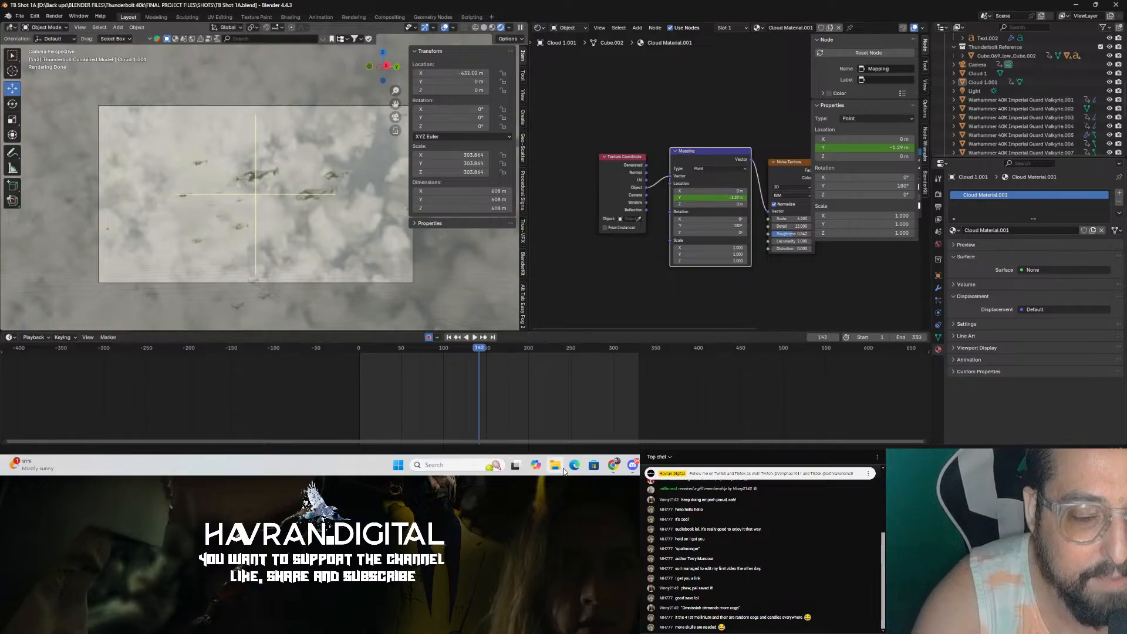
left_click(730, 465)
left_click(730, 465)
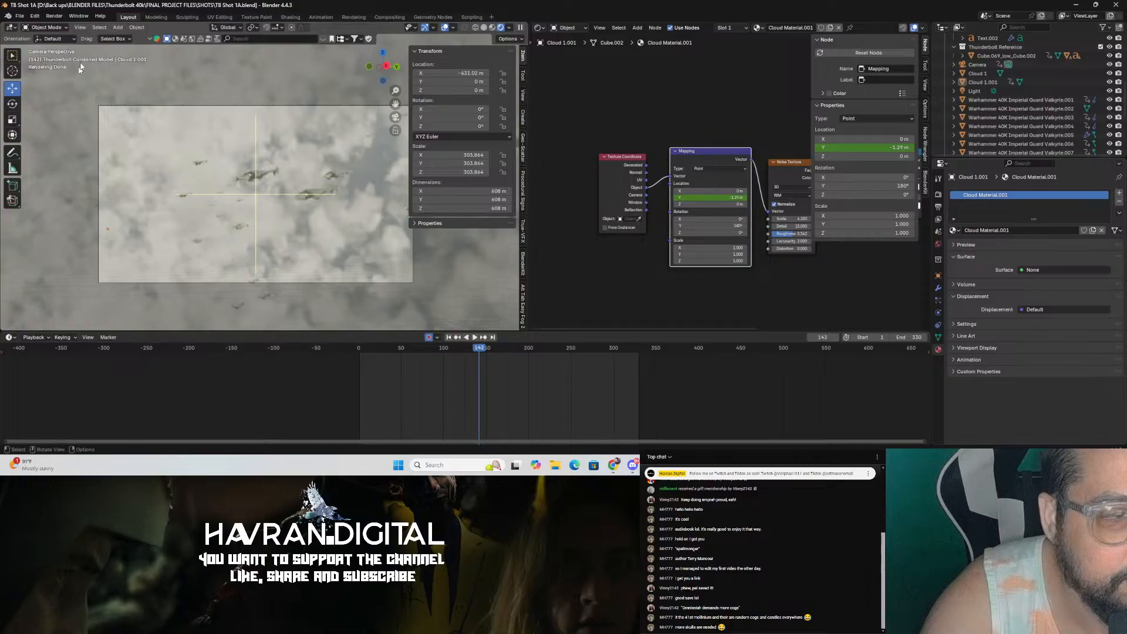
left_click(18, 16)
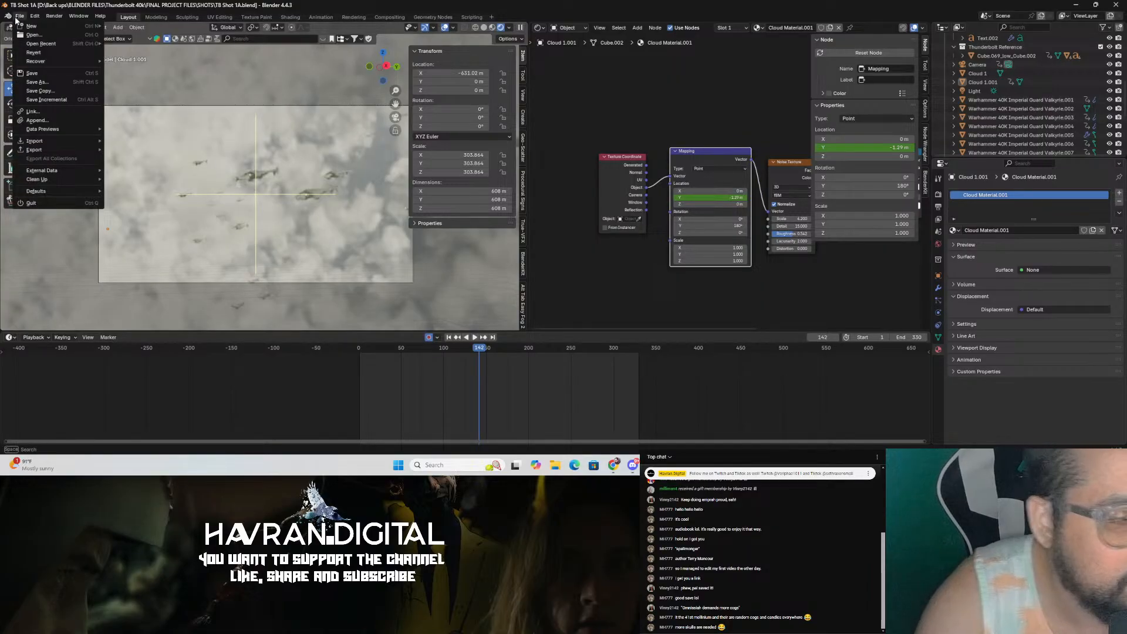
left_click(20, 17)
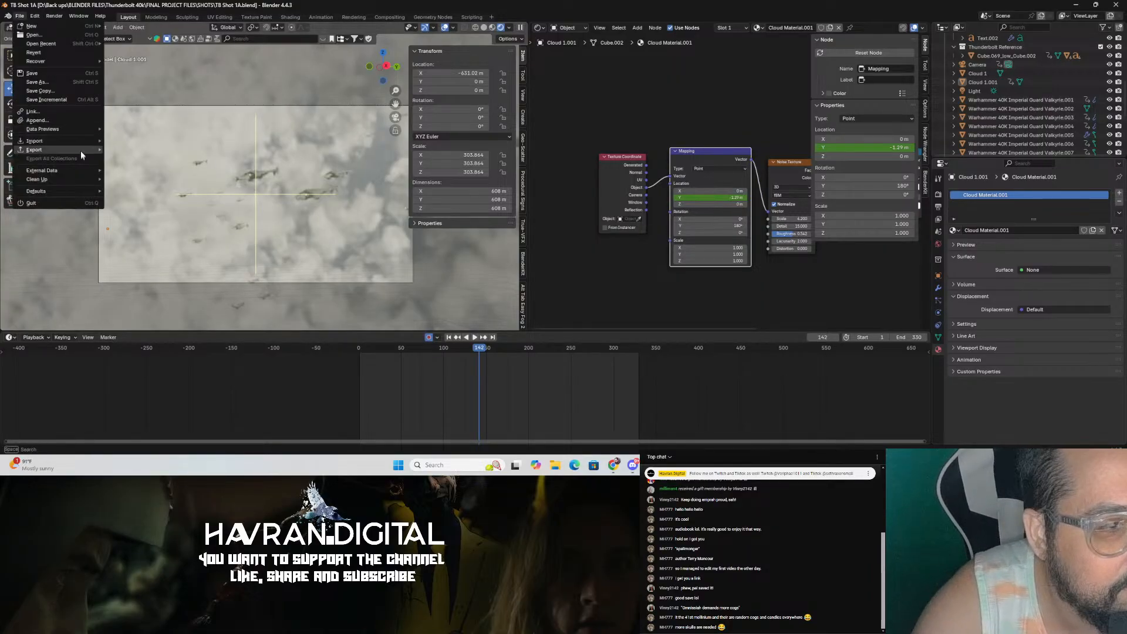
mouse_move(79, 142)
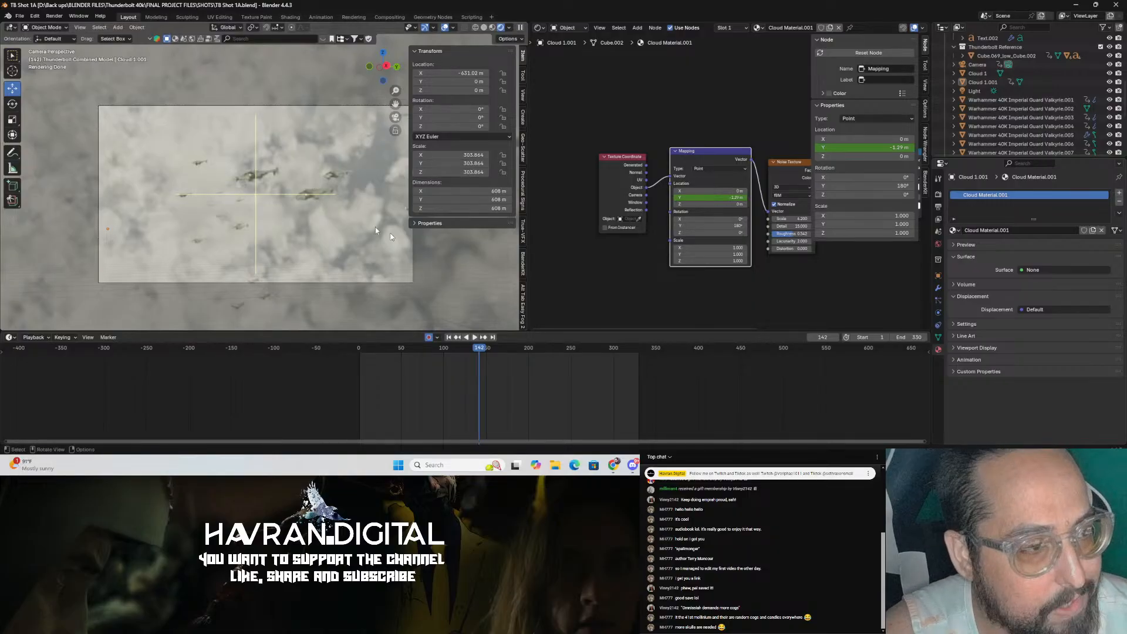
Step: Open the Wavefront (.obj) import dialog and navigate up to the BLENDER FILES folder
left_click(21, 17)
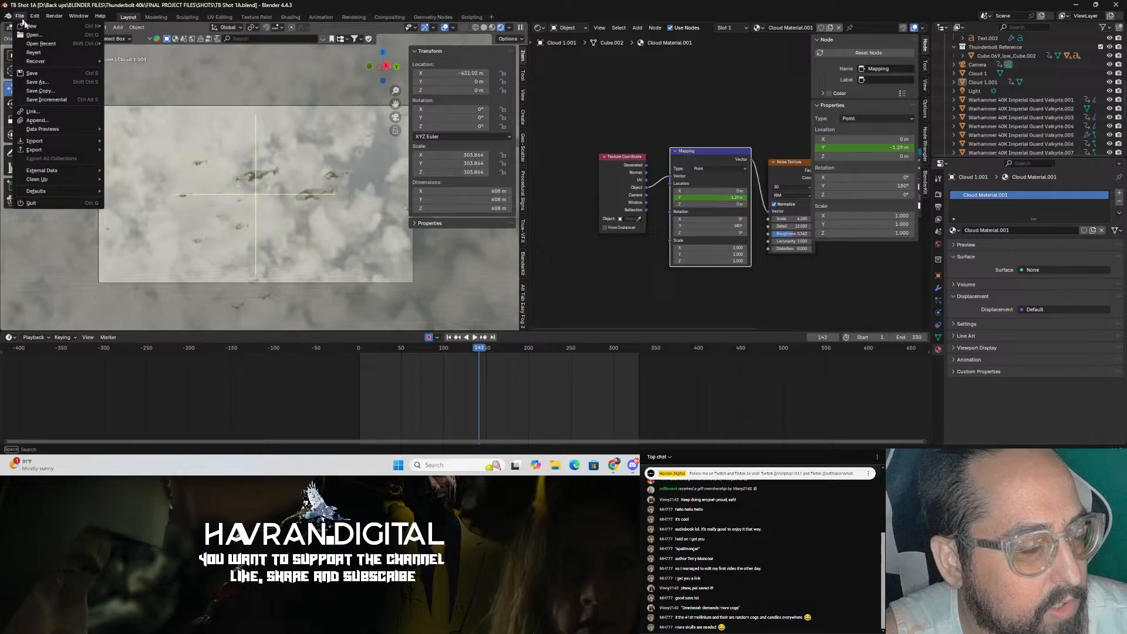
mouse_move(64, 141)
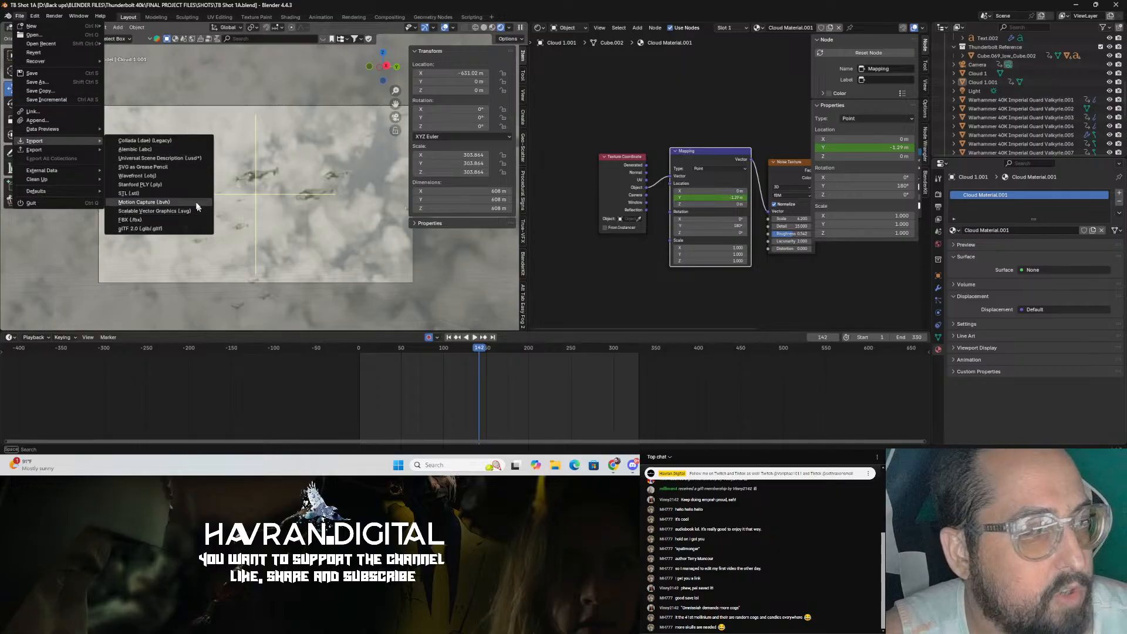
left_click(176, 174)
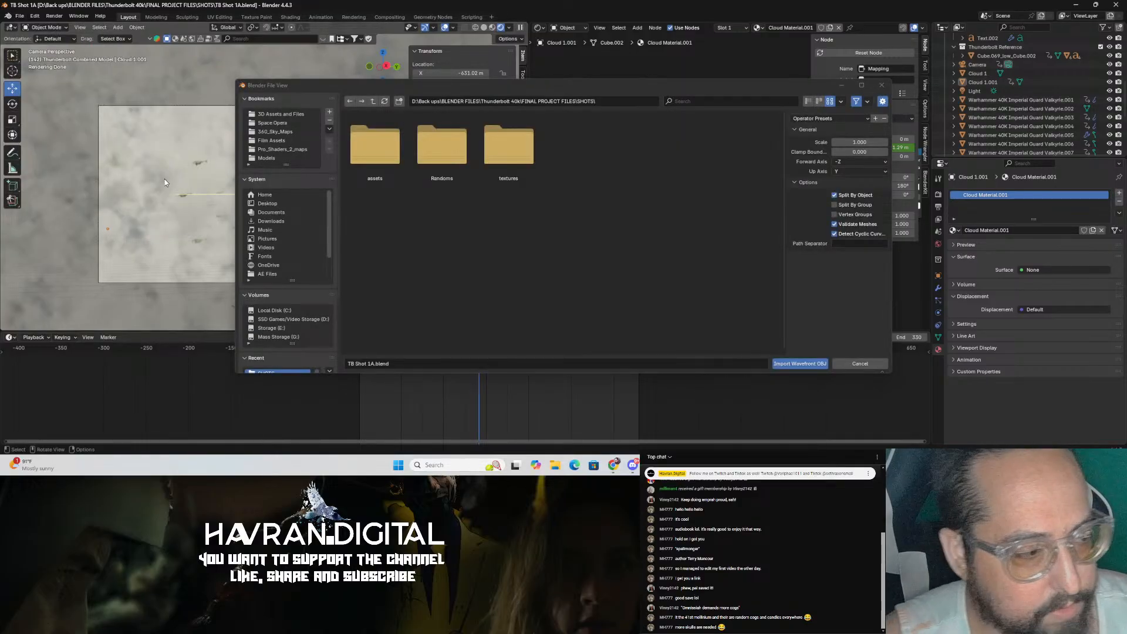
left_click(370, 103)
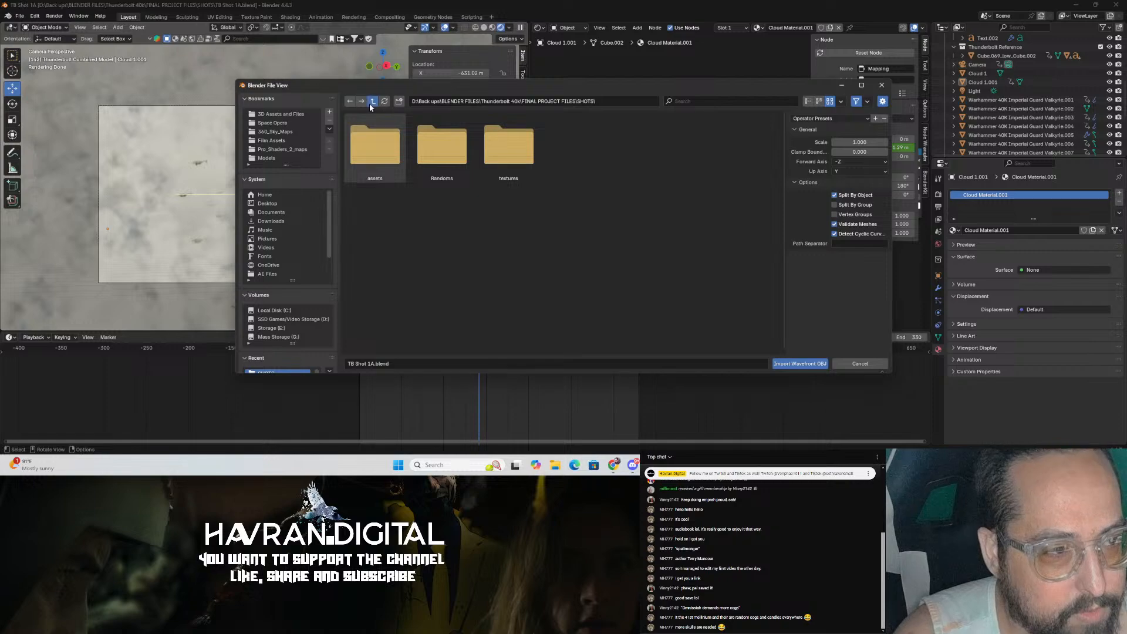
left_click(370, 103)
left_click(369, 102)
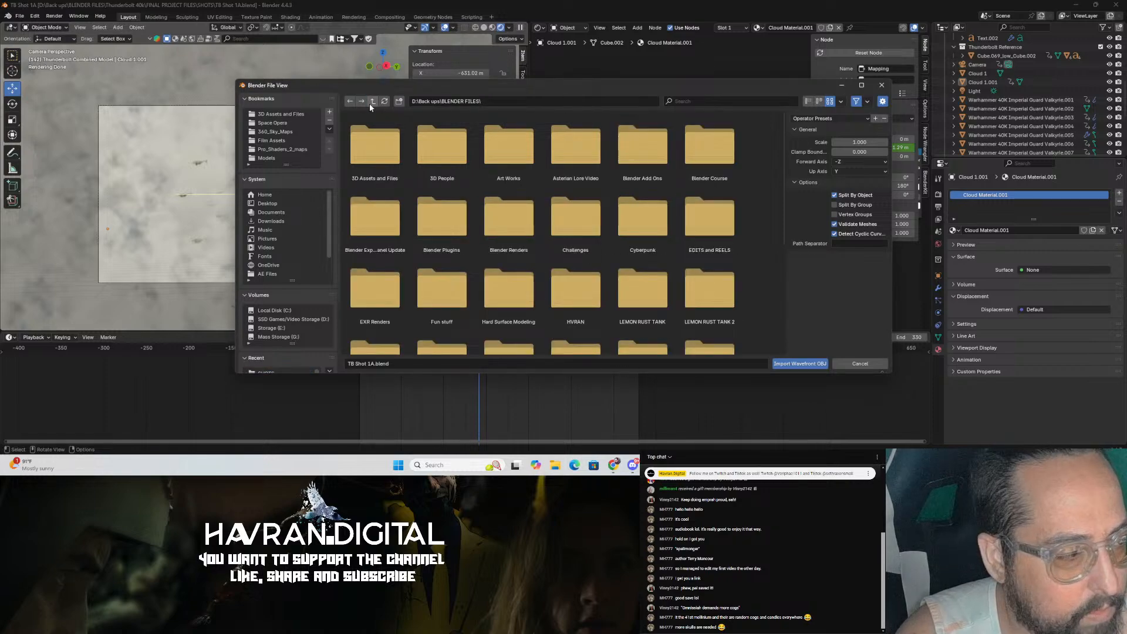
Step: Browse into the 3D Assets and Files folder and then its Models folder in the import browser
scroll(573, 204, "down", 5)
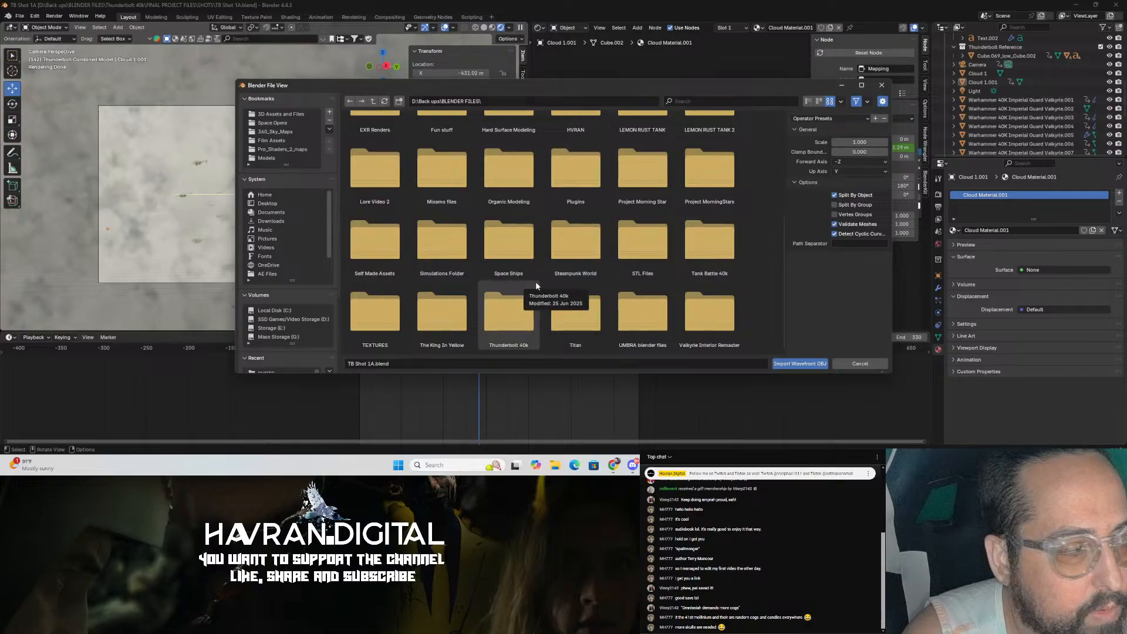
scroll(536, 280, "up", 5)
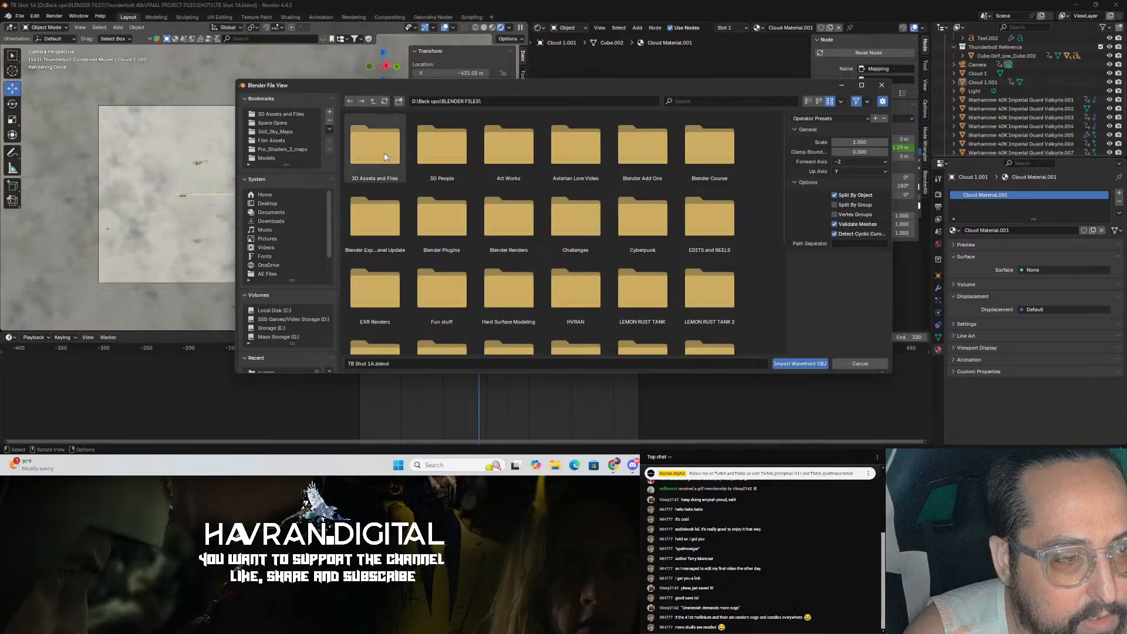
double_click(395, 163)
scroll(593, 196, "down", 1)
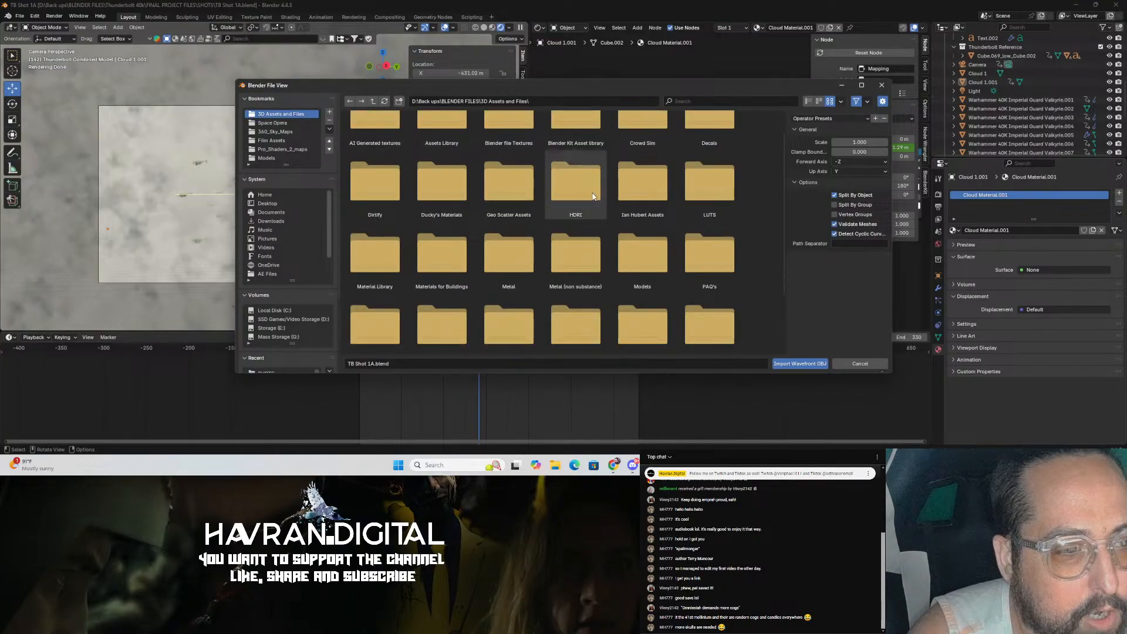
double_click(641, 258)
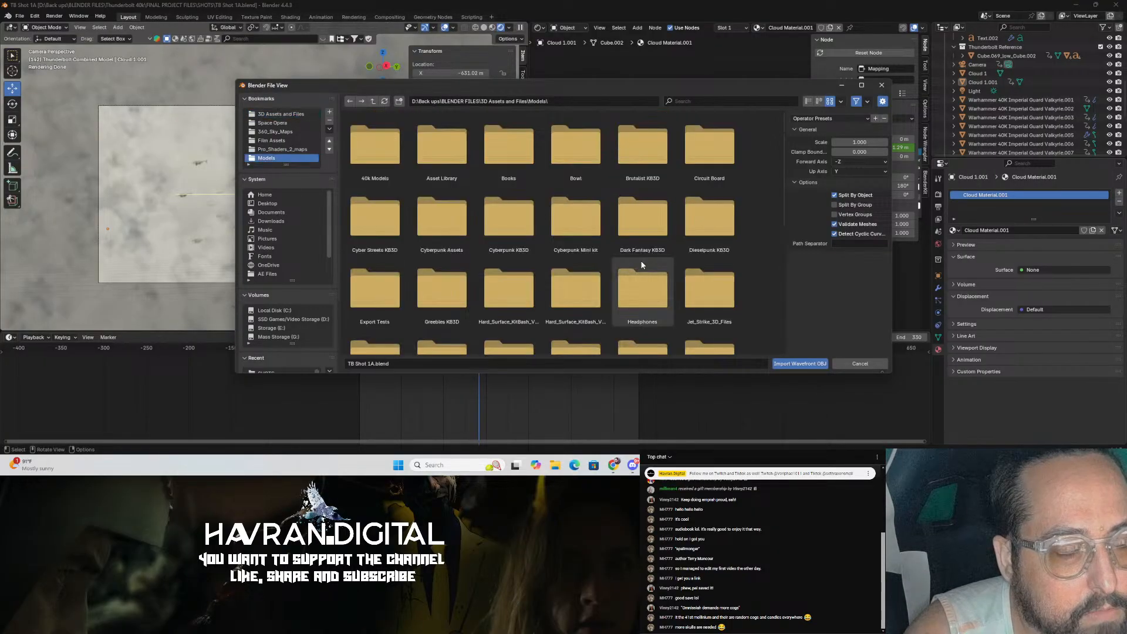
scroll(624, 220, "down", 5)
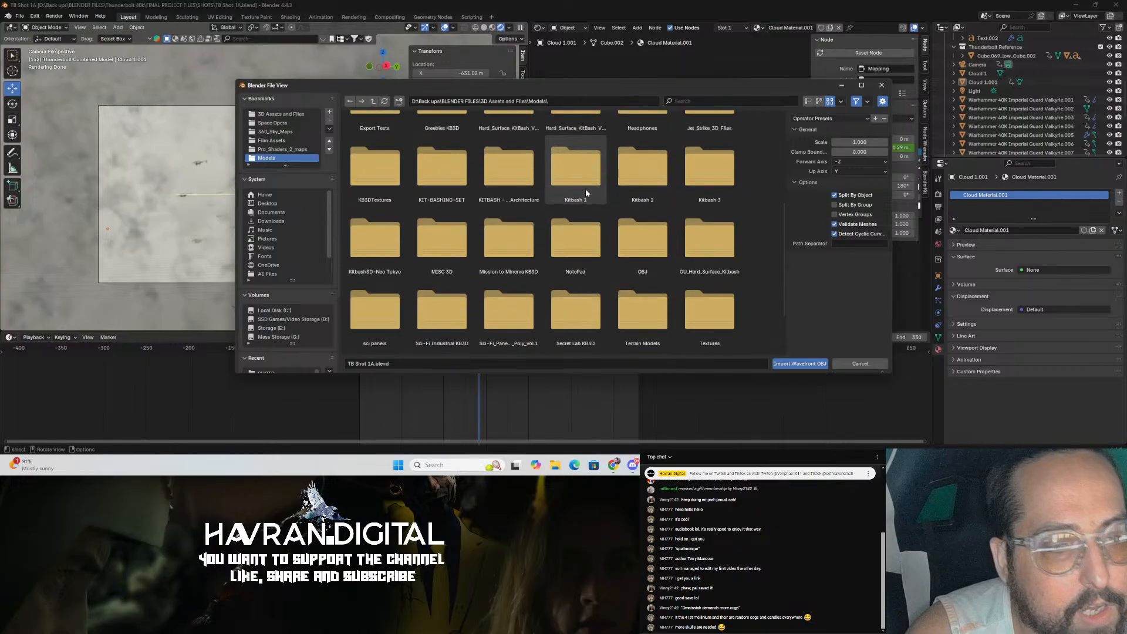
scroll(584, 189, "up", 4)
Step: Browse the 40k Models folder in the import browser and return to the Models folder listing
double_click(376, 154)
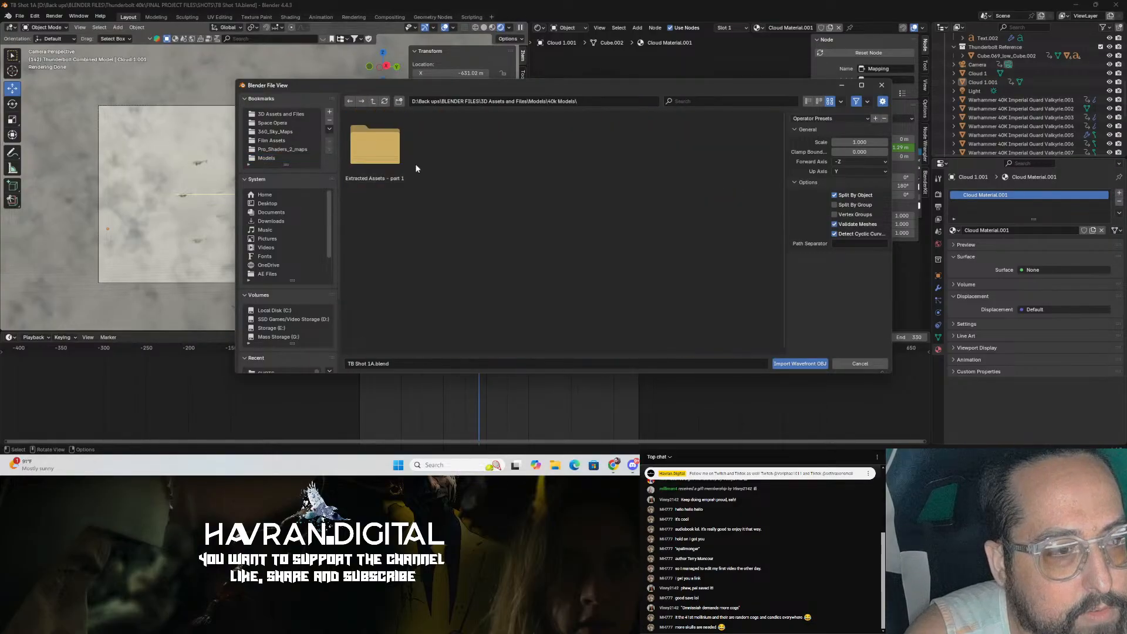
double_click(392, 153)
left_click(373, 101)
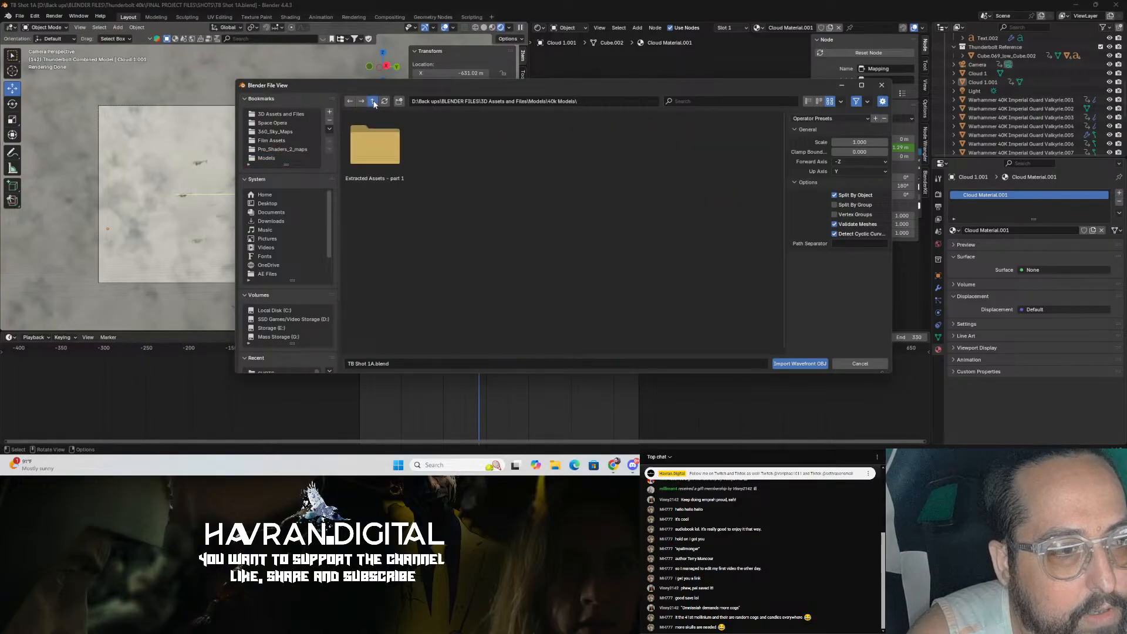
left_click(373, 101)
scroll(638, 235, "down", 5)
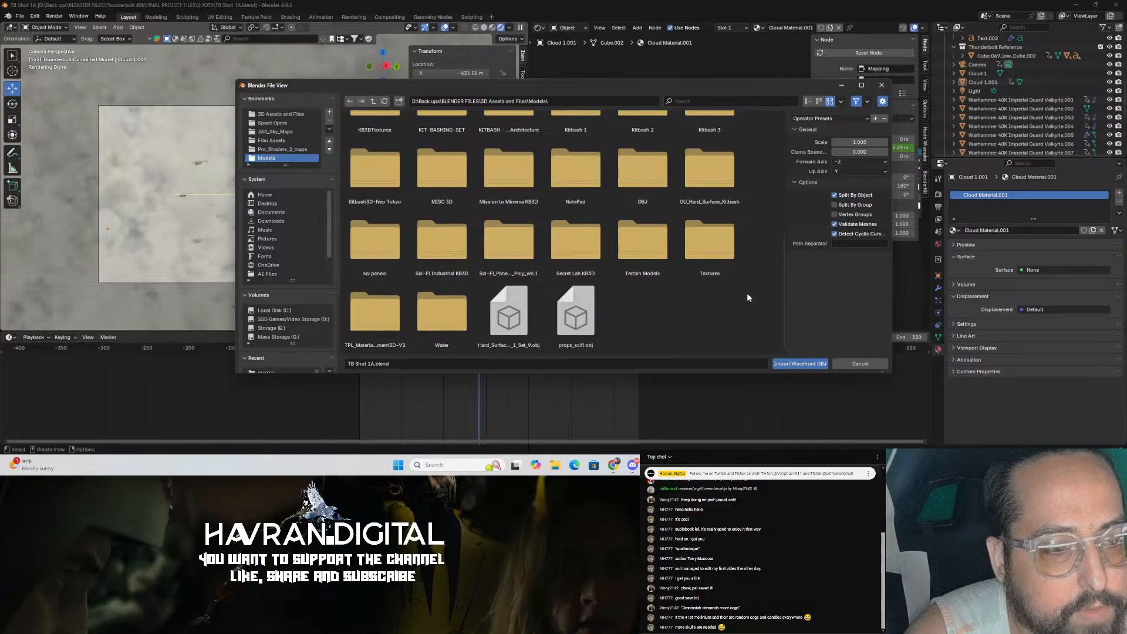
scroll(312, 281, "down", 3)
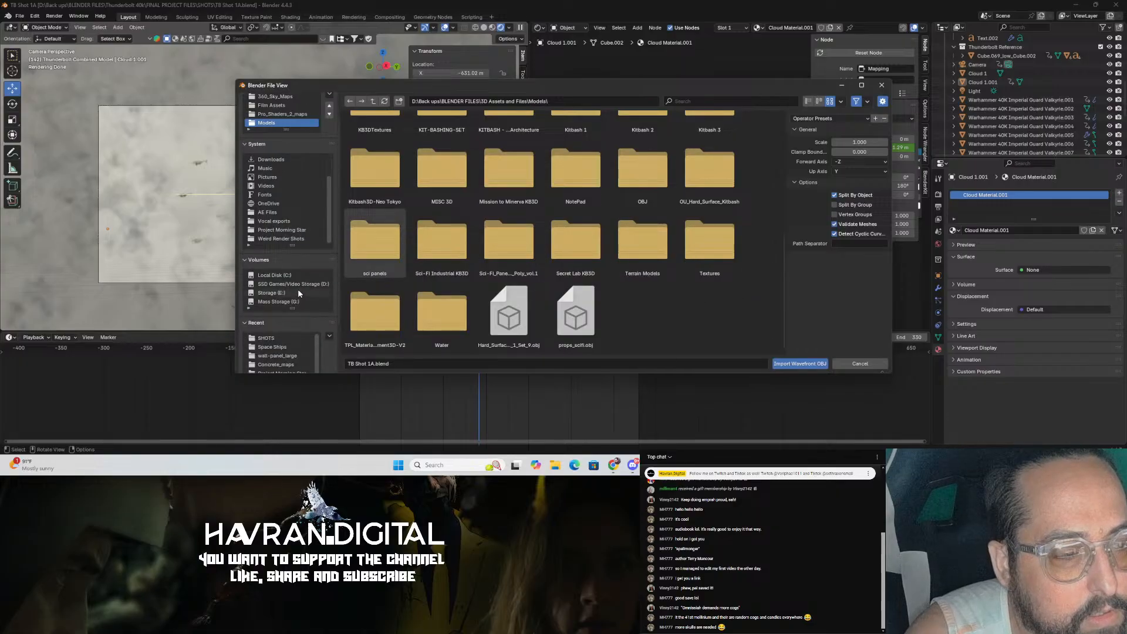
Step: Browse the Mass Storage drive's Old Projects and Old 3D Projects folders in the import browser
left_click(278, 301)
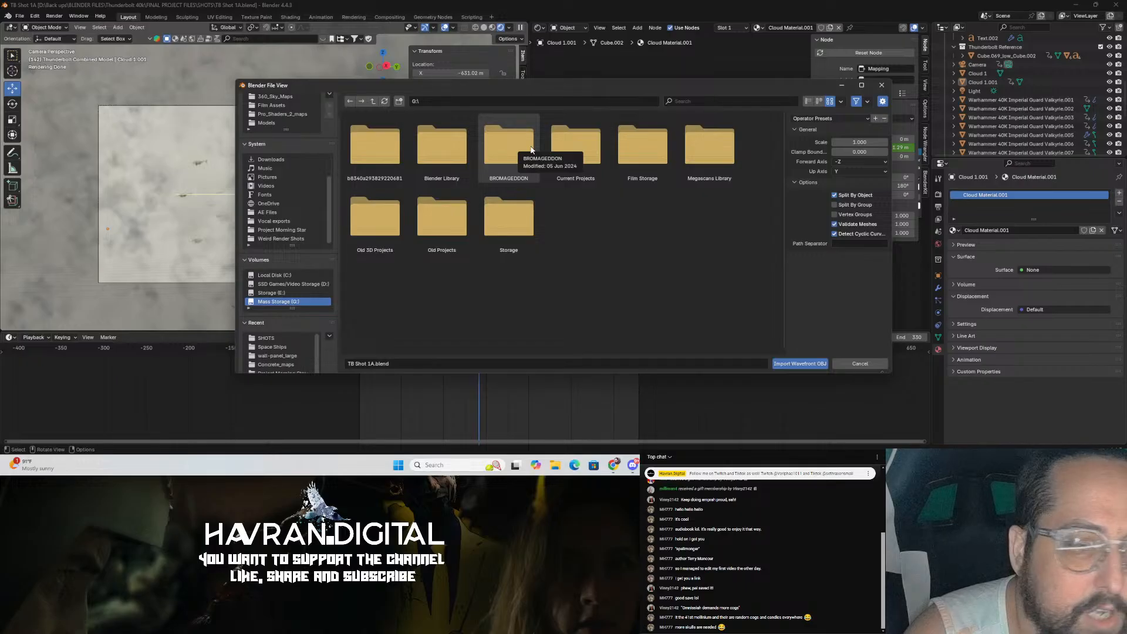
double_click(445, 239)
left_click(395, 144)
double_click(441, 145)
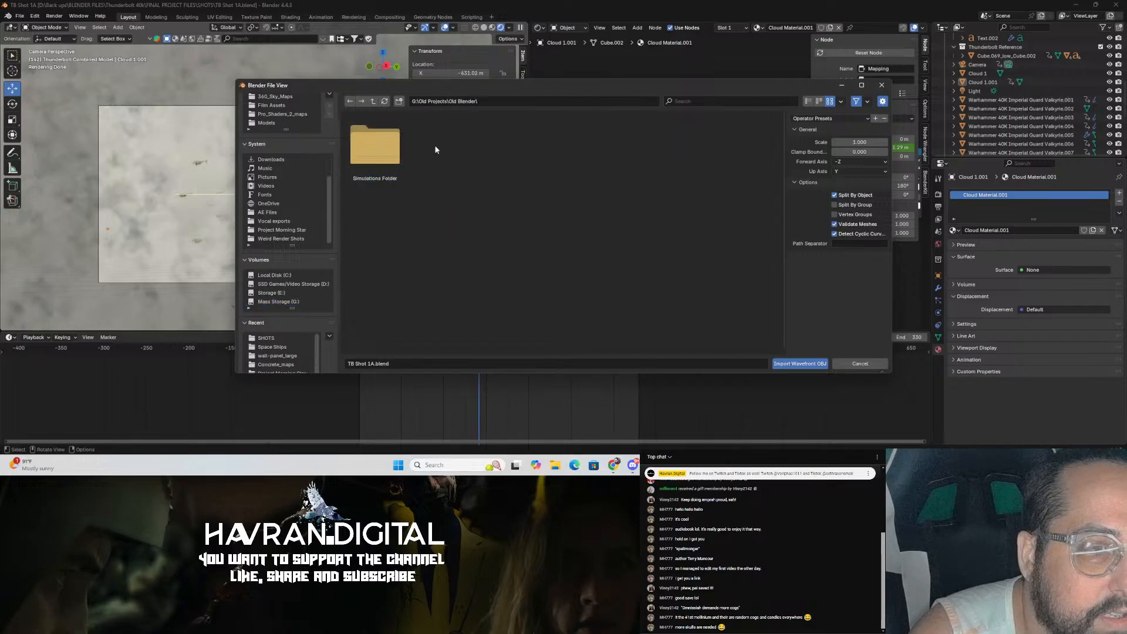
left_click(371, 102)
left_click(370, 102)
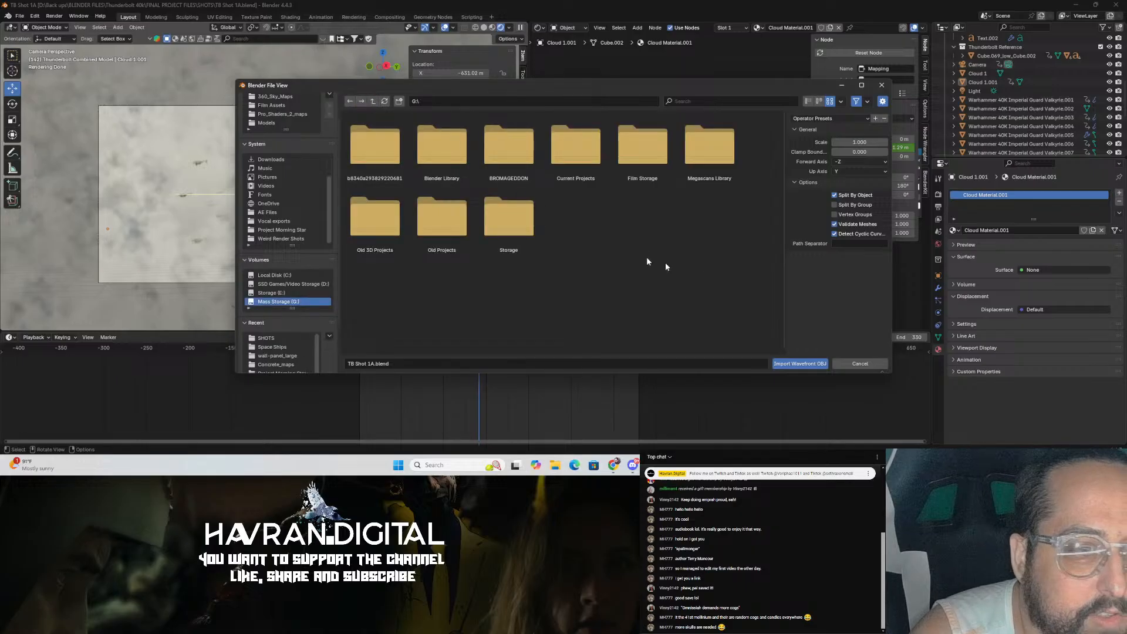
double_click(355, 226)
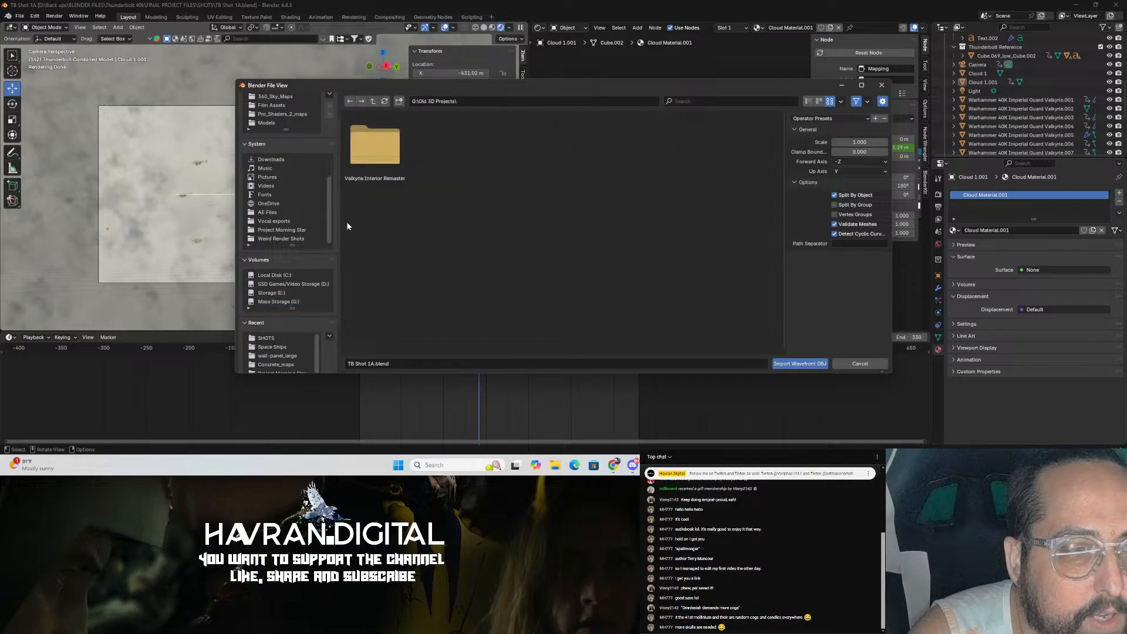
left_click(374, 101)
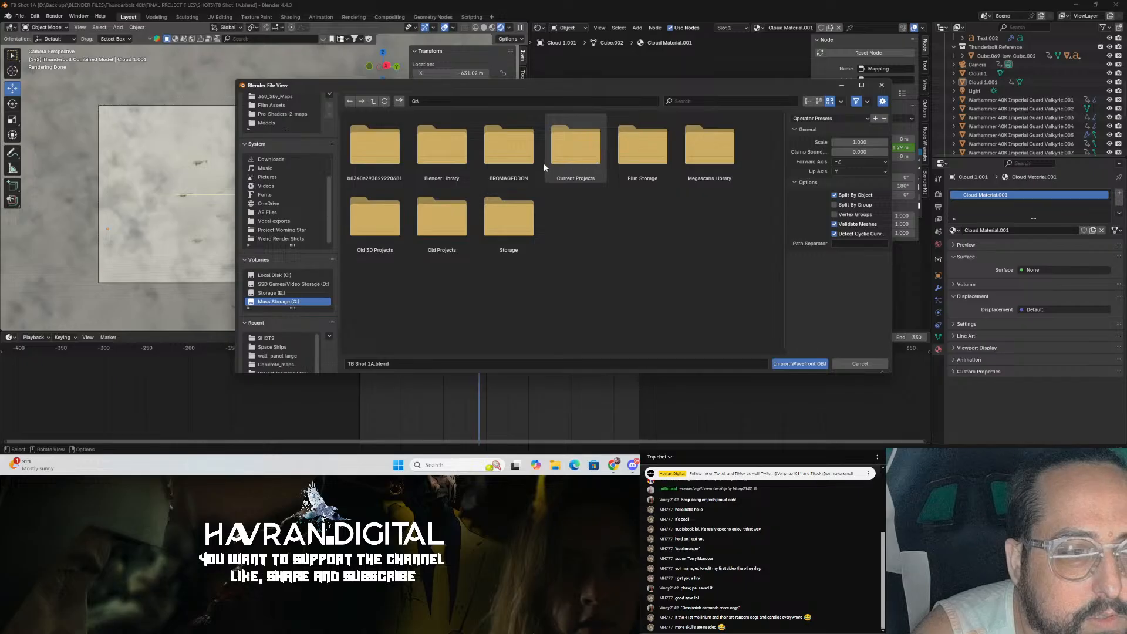
Step: Switch to File Explorer and search the Mass Storage and SSD Games/Video Storage drives for servo skull
left_click(715, 101)
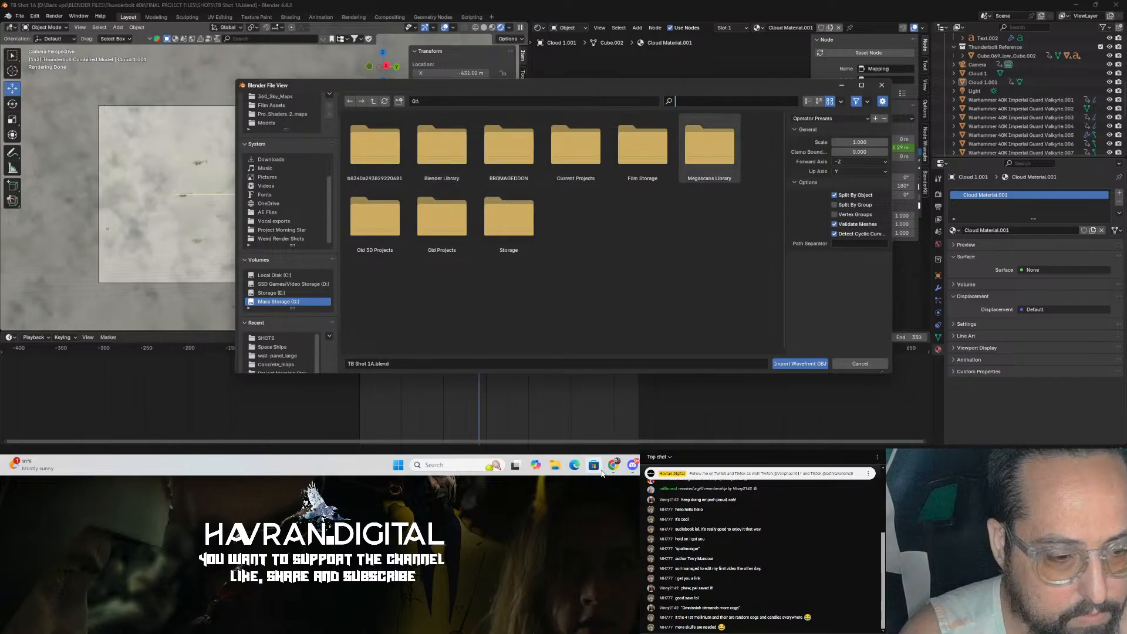
left_click(555, 465)
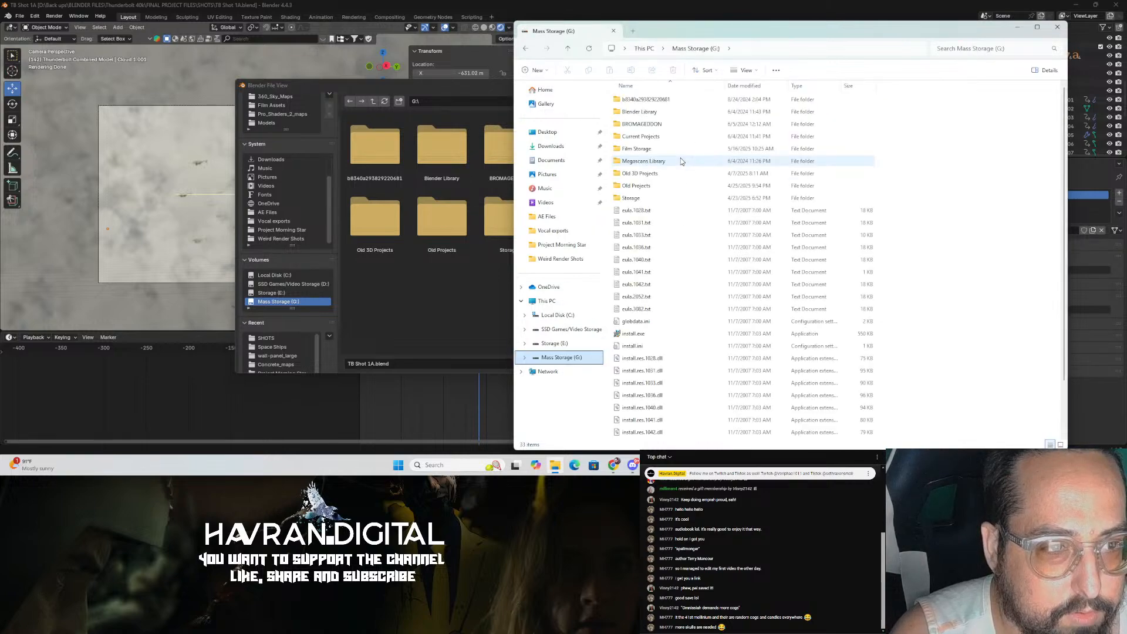
left_click(991, 49)
type("servo")
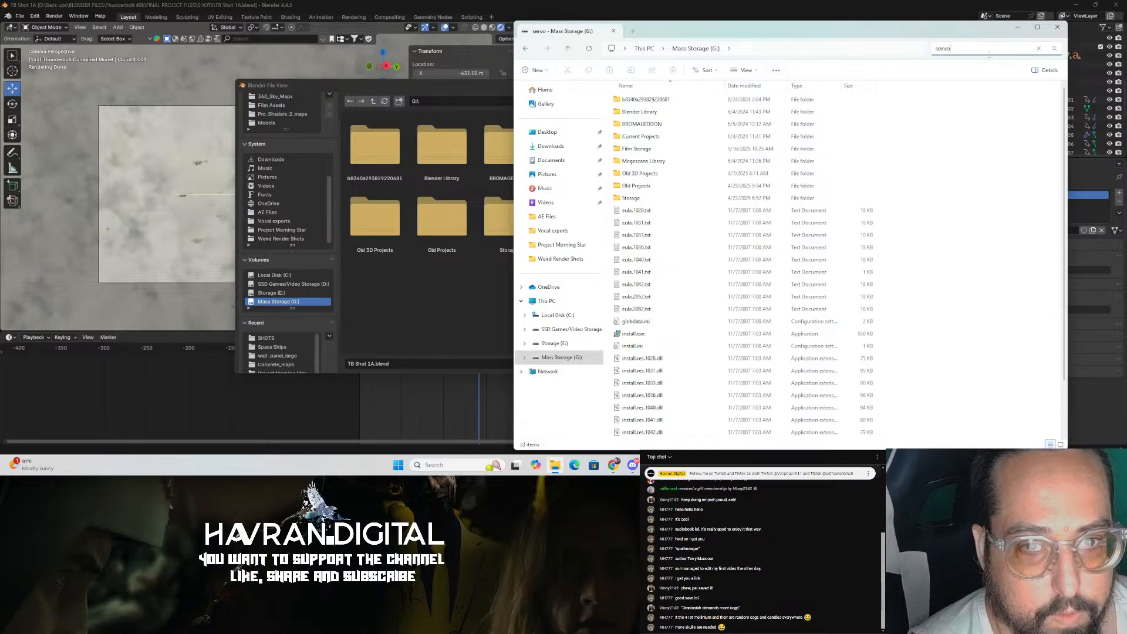
type(" skull")
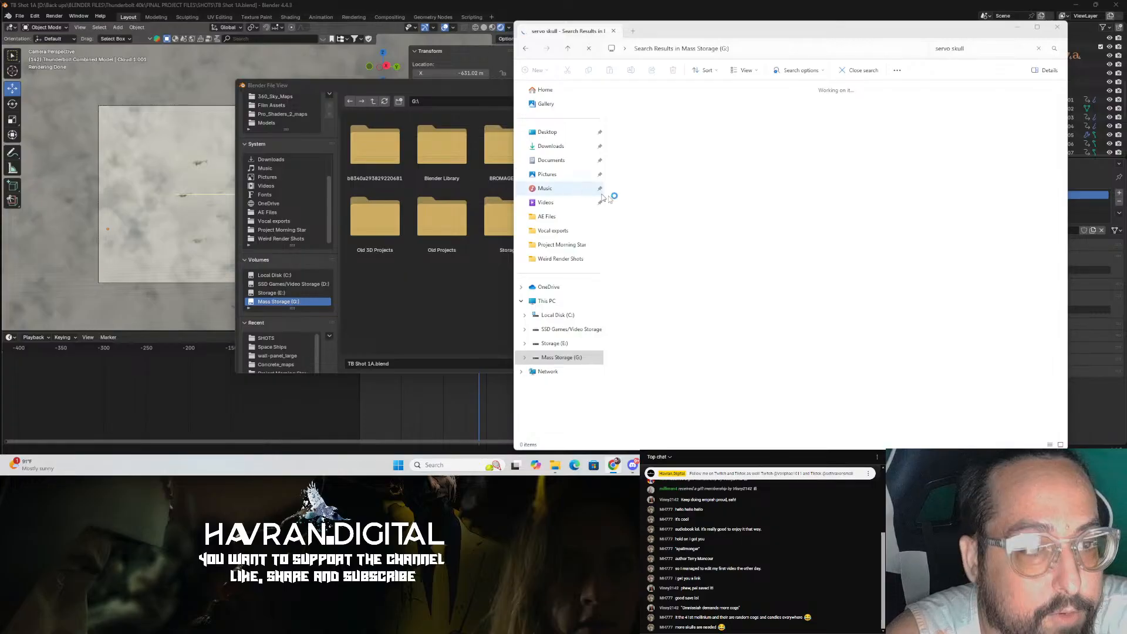
left_click(757, 35)
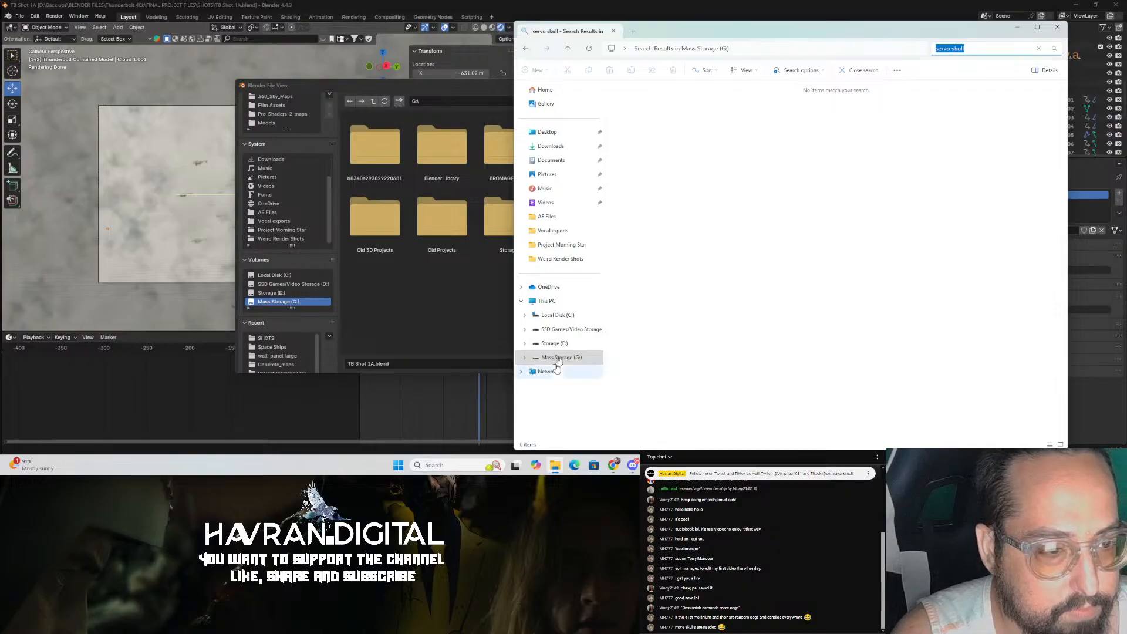
left_click(564, 329)
left_click(971, 49)
type("servo skull")
key("Return")
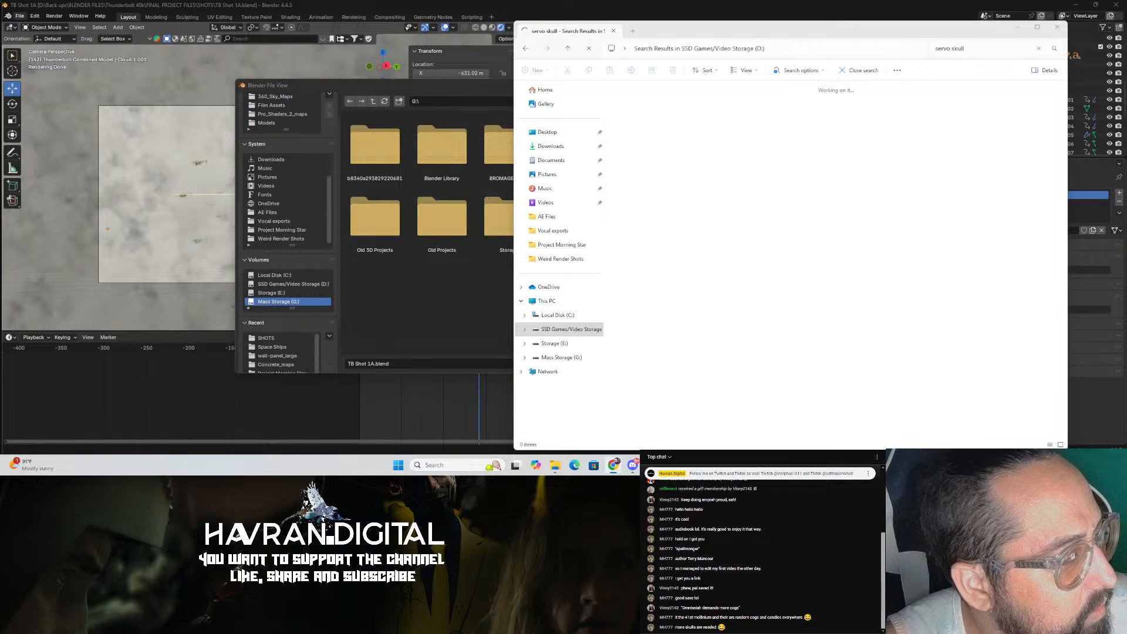
Step: Extract the u623eq1fnvnk-Runtime zip archive into the BLENDER FILES Thunderbolt 40k Source folder
left_click_drag(763, 13, 0, 112)
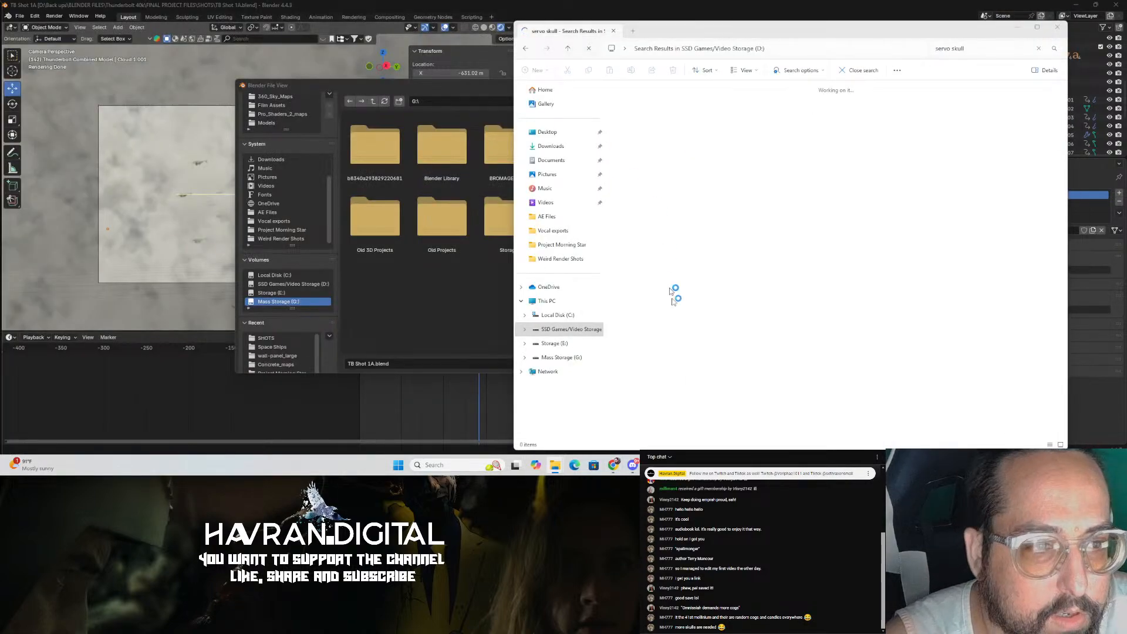
left_click(566, 329)
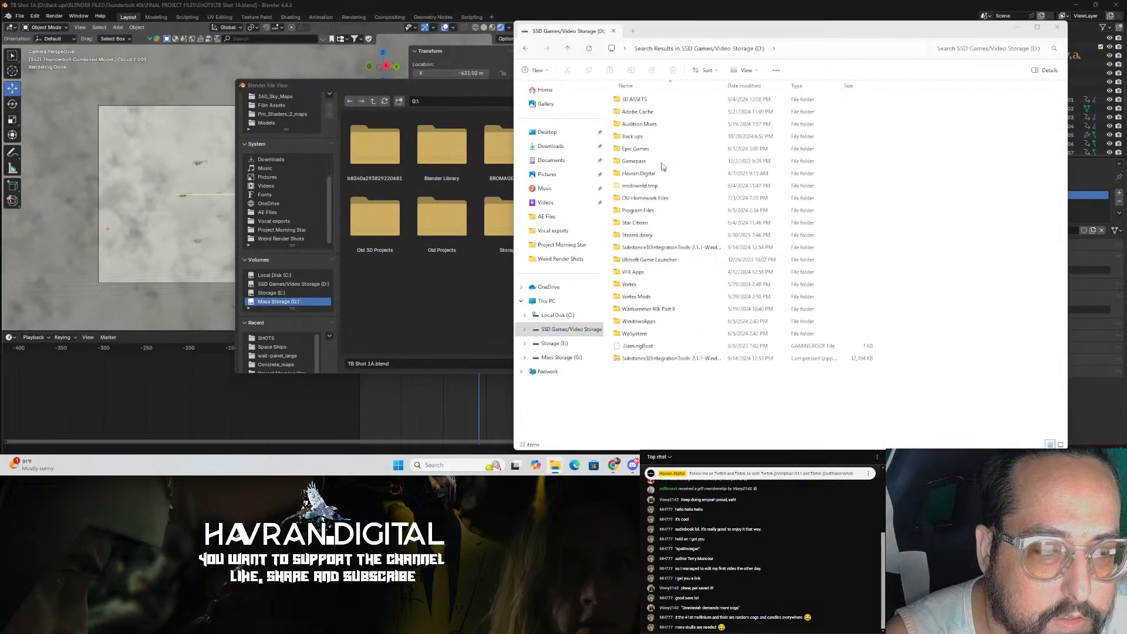
double_click(646, 137)
double_click(646, 100)
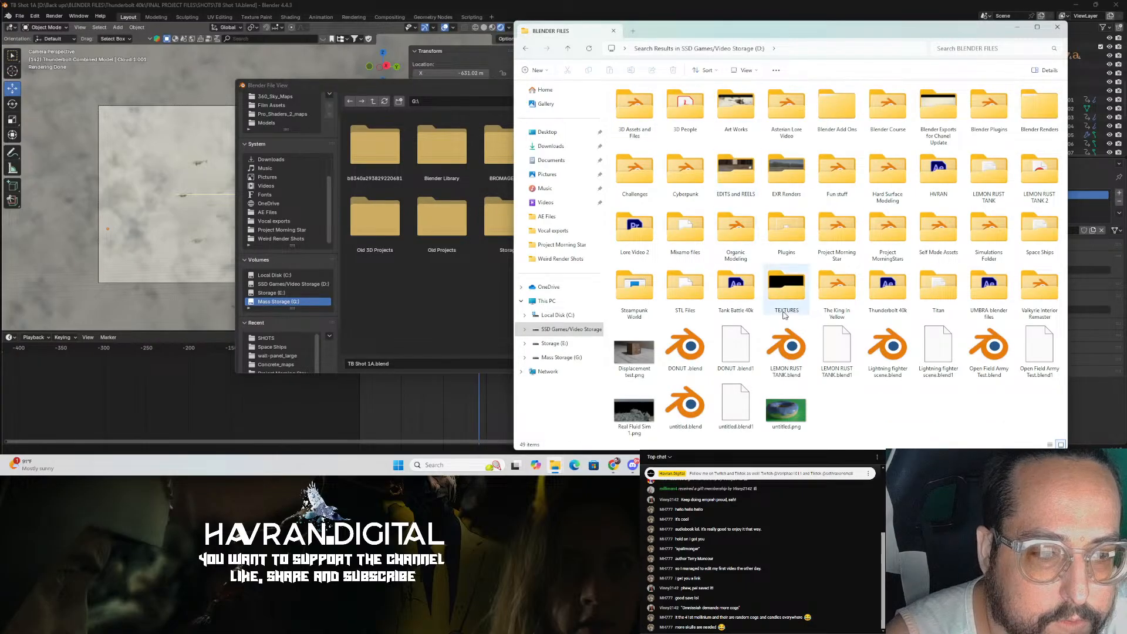
double_click(887, 287)
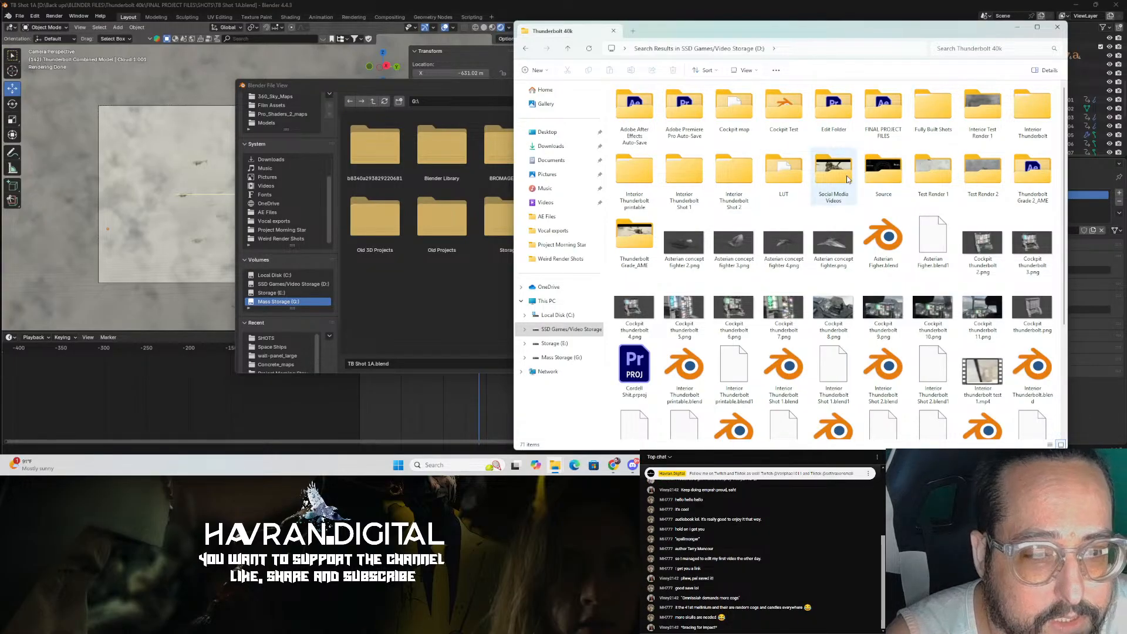
double_click(881, 176)
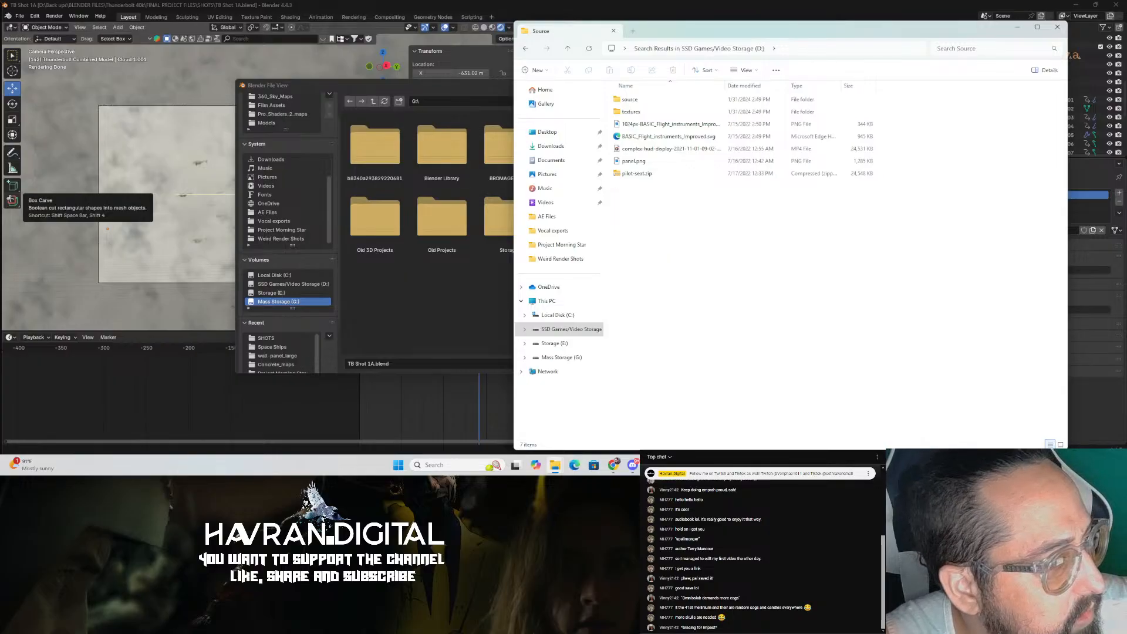
left_click_drag(385, 193, 711, 245)
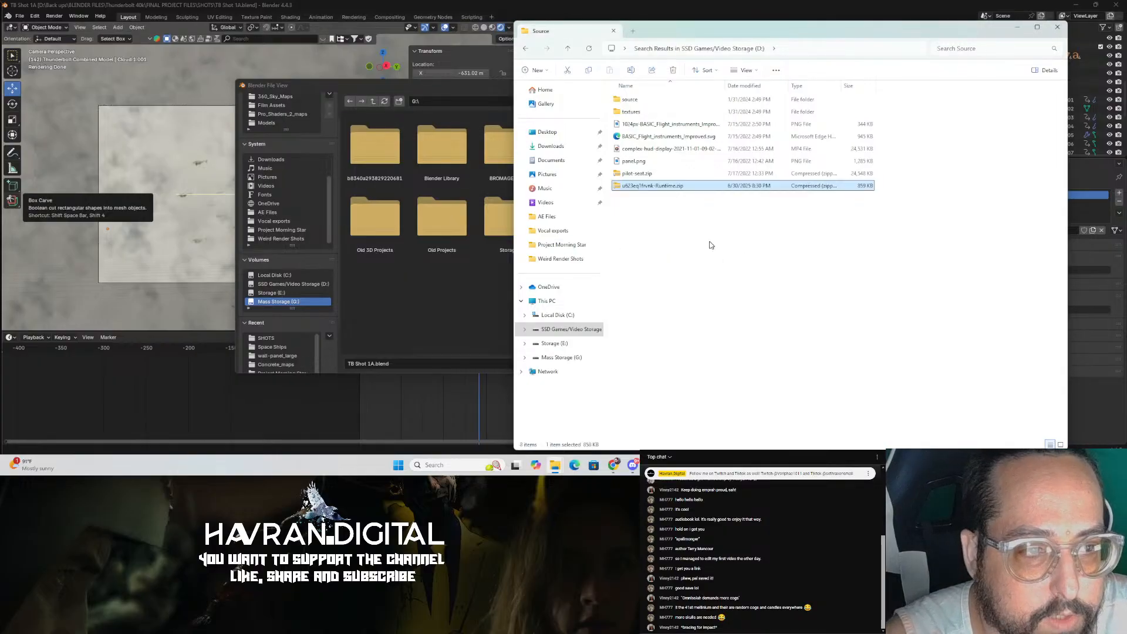
right_click(659, 186)
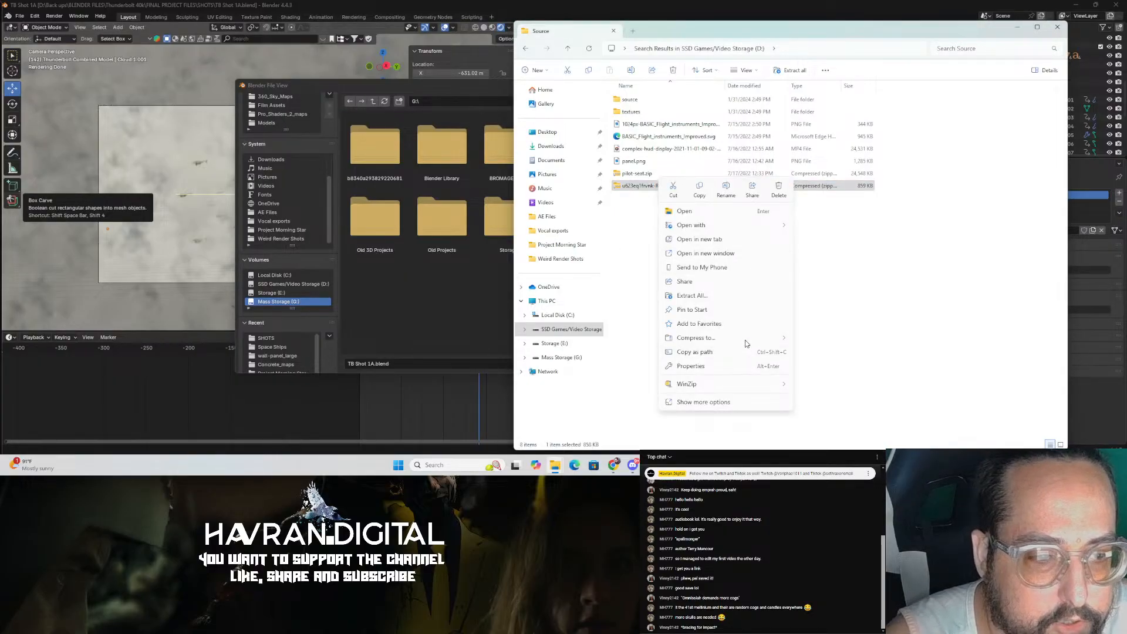
left_click(730, 296)
left_click(643, 316)
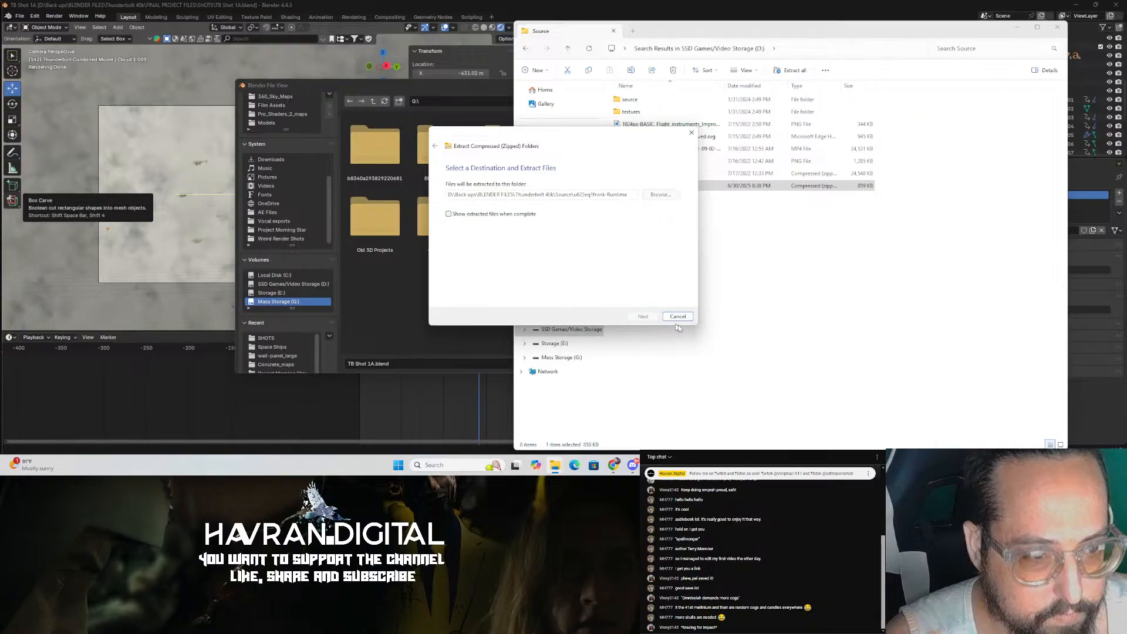
left_click(688, 200)
double_click(688, 199)
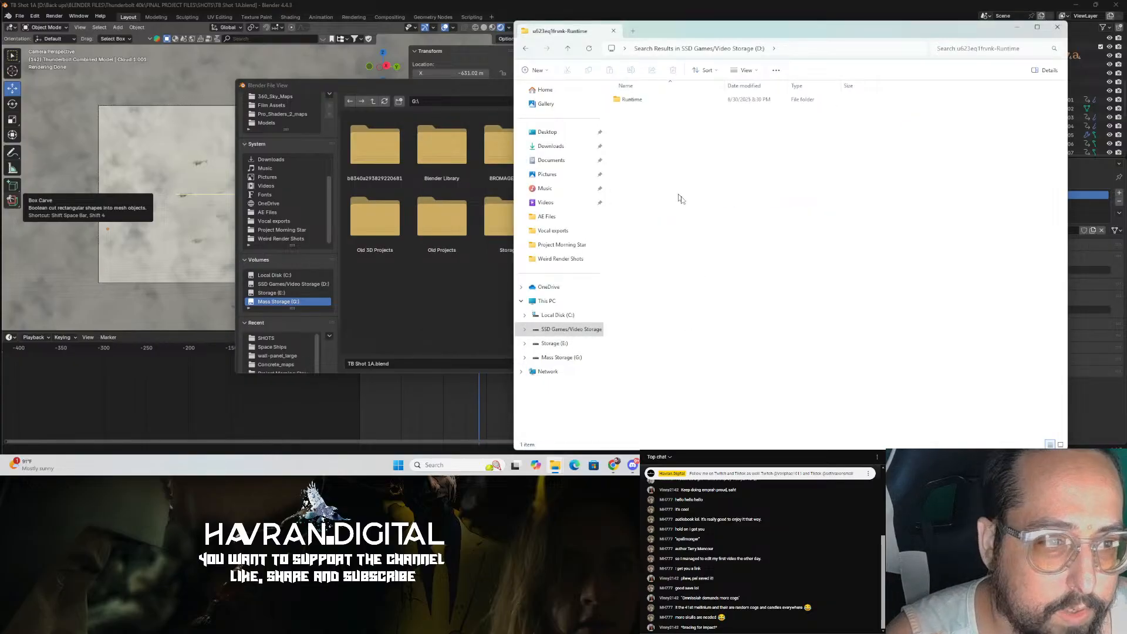
Step: Browse the extracted Runtime Libraries down to the 40K Inquisition folder and cancel Blender's import dialog
double_click(653, 100)
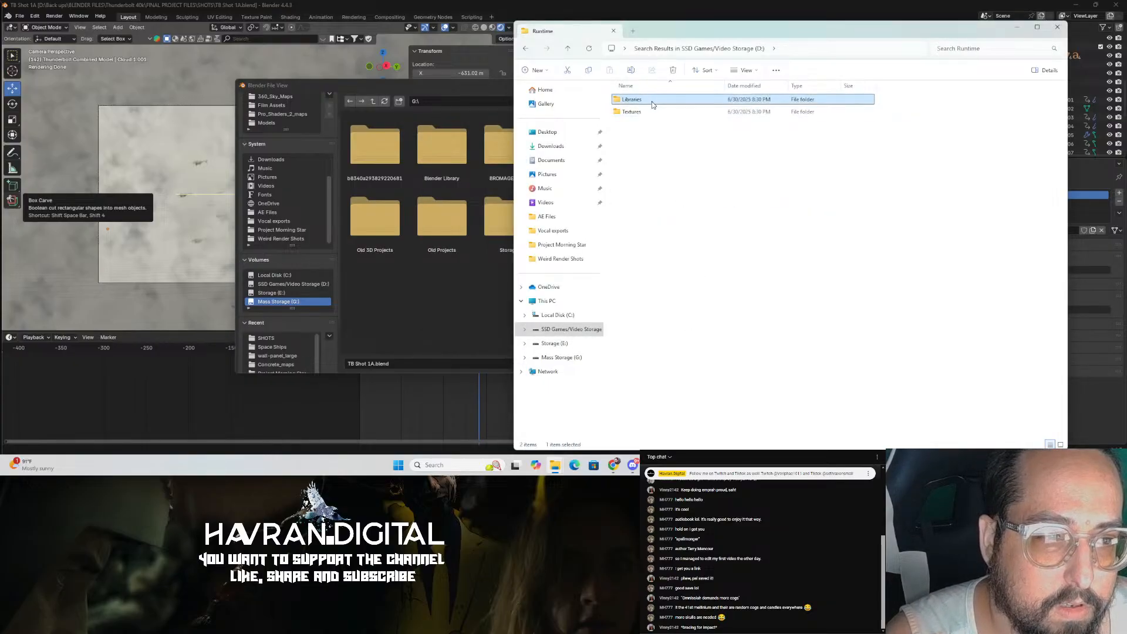
double_click(652, 101)
left_click(651, 104)
double_click(652, 100)
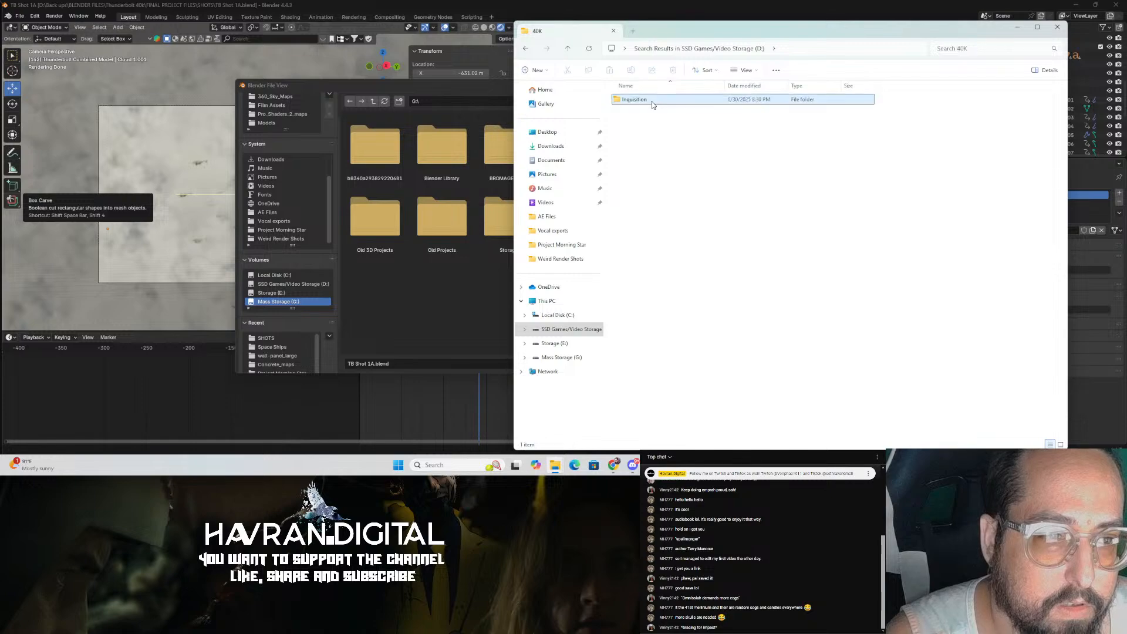
double_click(652, 100)
left_click(685, 112)
left_click(427, 282)
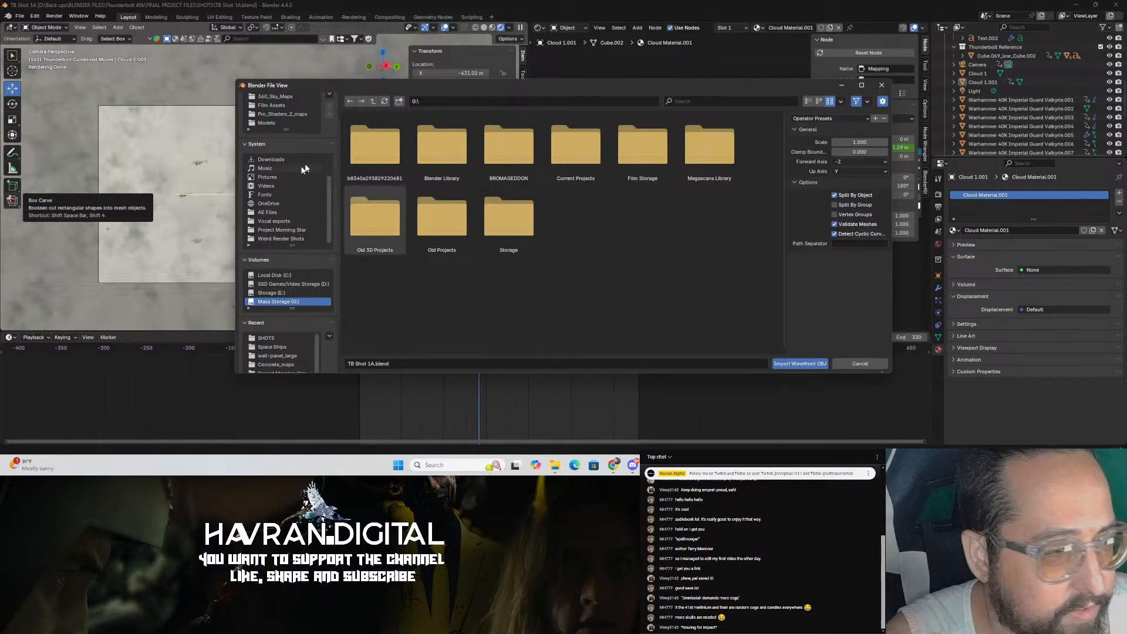
left_click(861, 363)
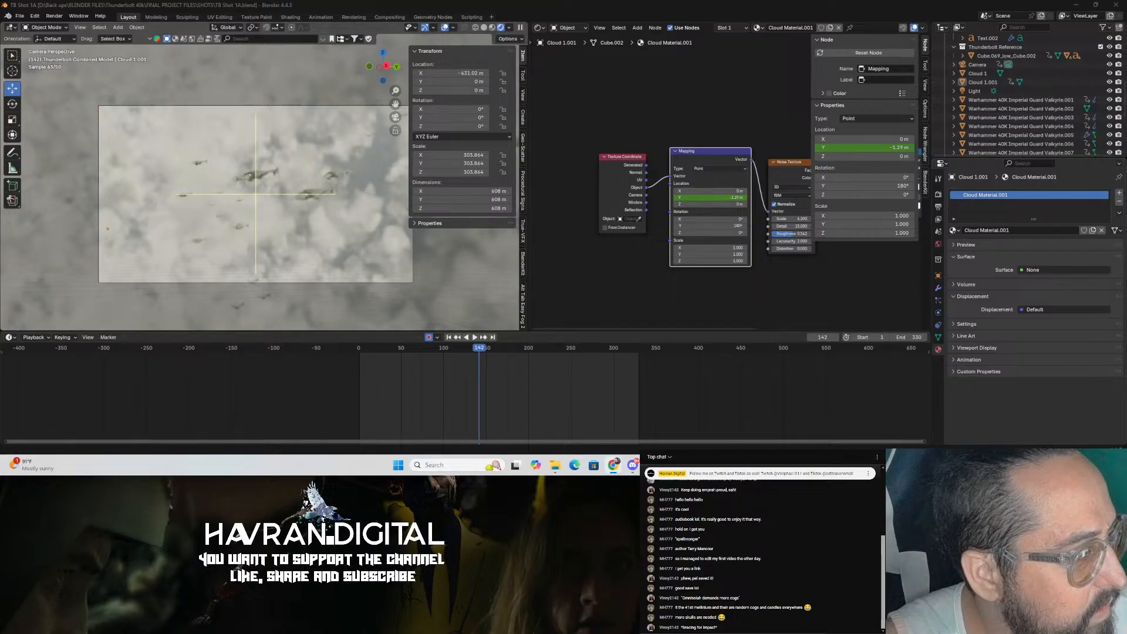
Step: Save the file and open ValkInteriorRemaster2.blend from the BLENDER FILES Valkyrie Interior Remaster folder
left_click(21, 16)
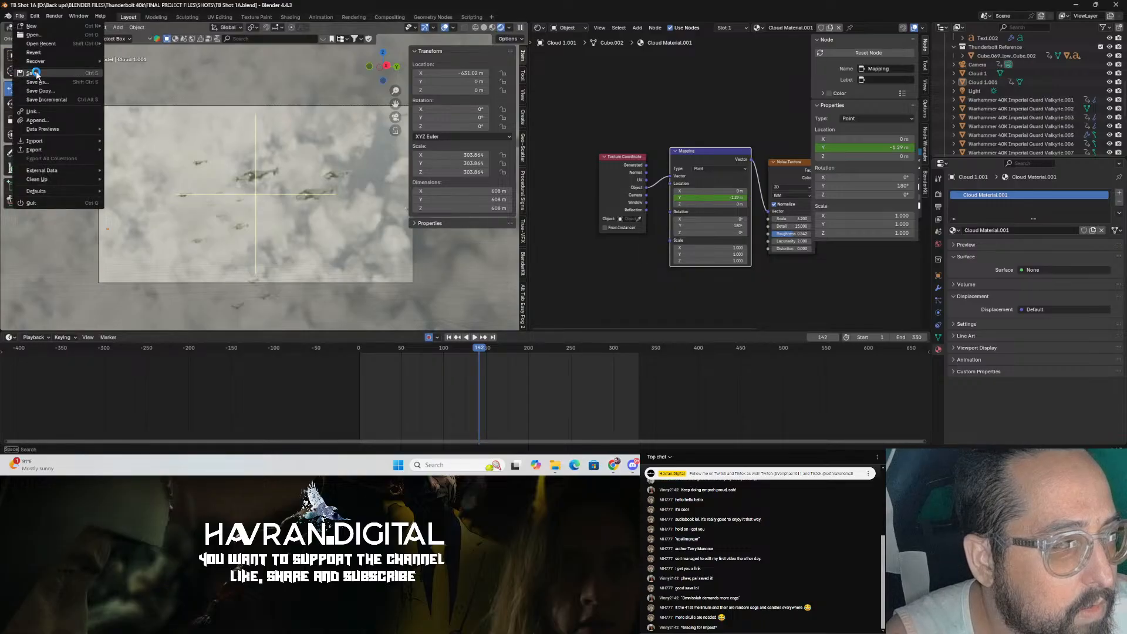
left_click(34, 75)
left_click(21, 17)
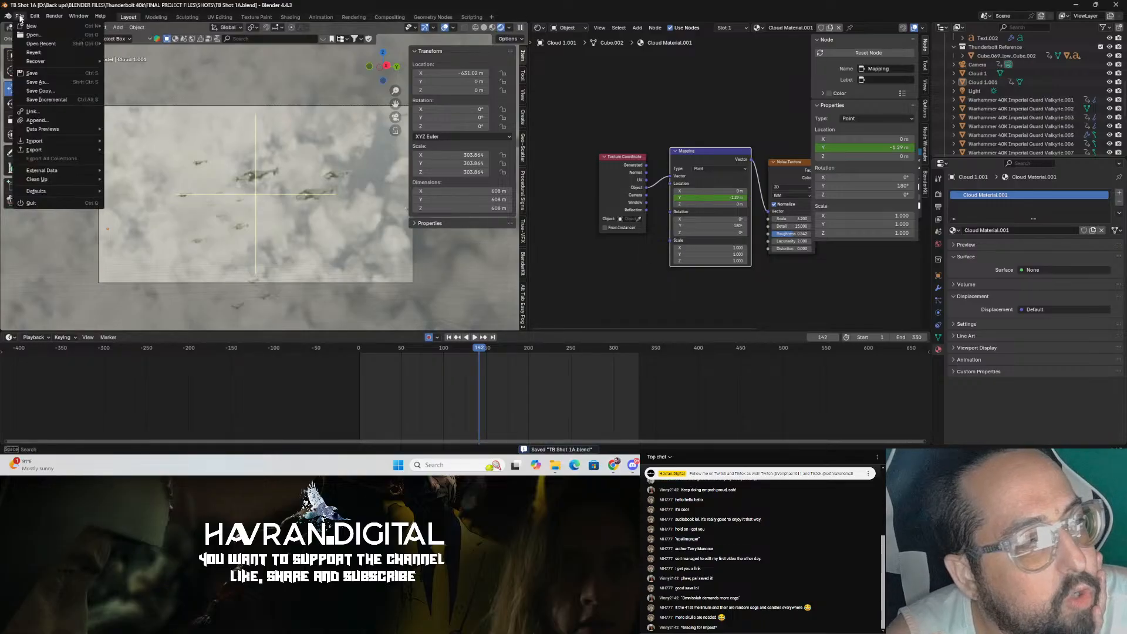
left_click(33, 35)
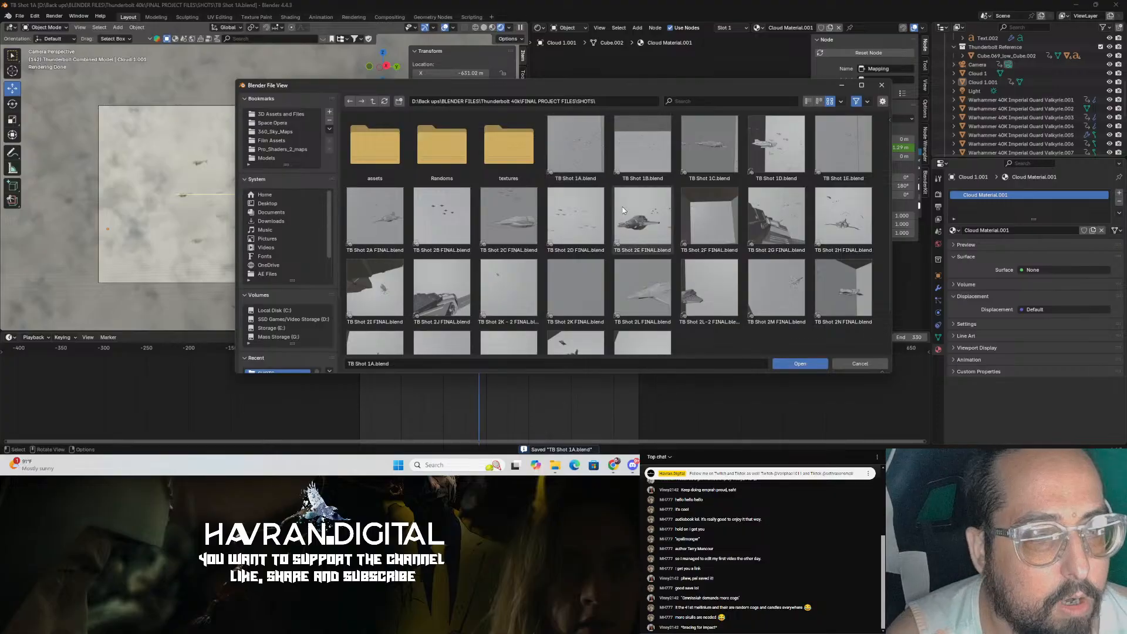
left_click(372, 102)
left_click(372, 103)
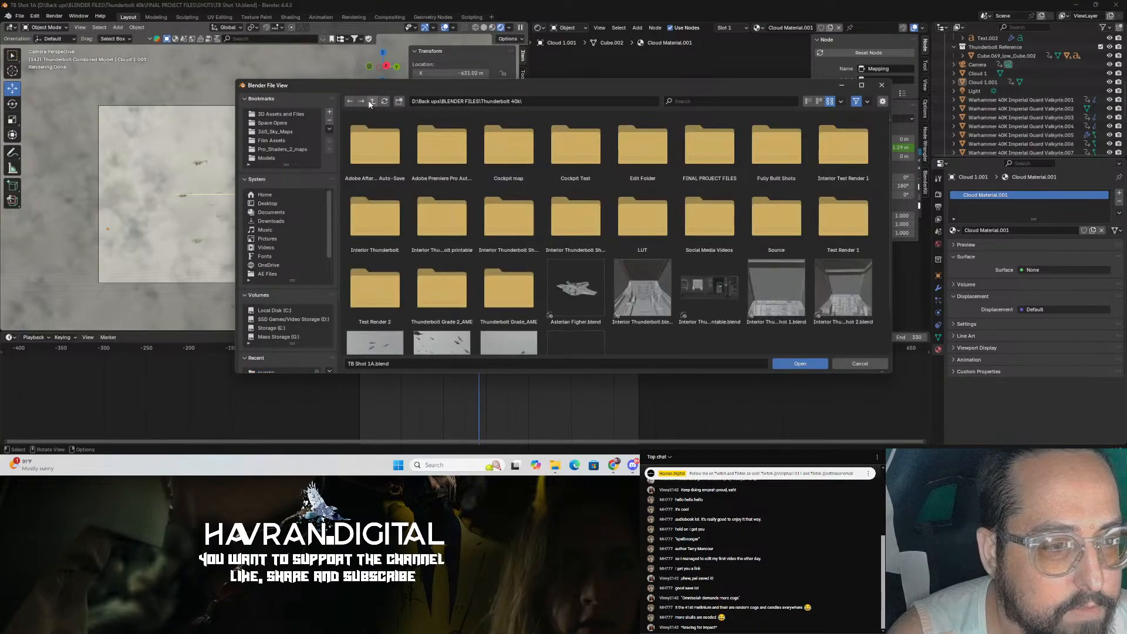
left_click(372, 102)
scroll(586, 257, "down", 5)
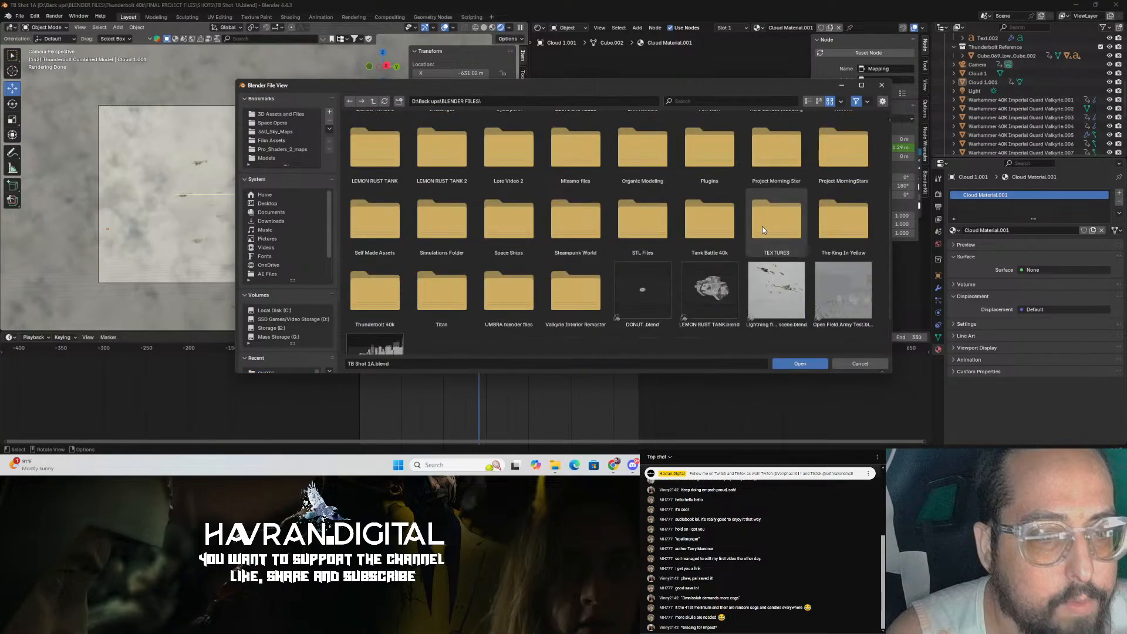
double_click(587, 257)
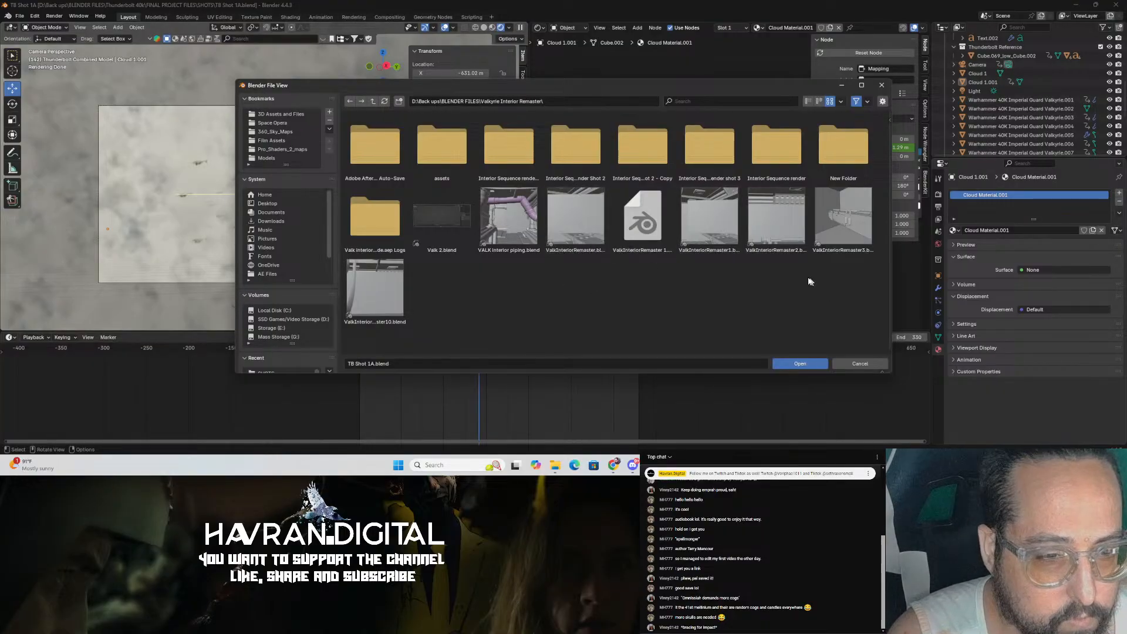
double_click(797, 245)
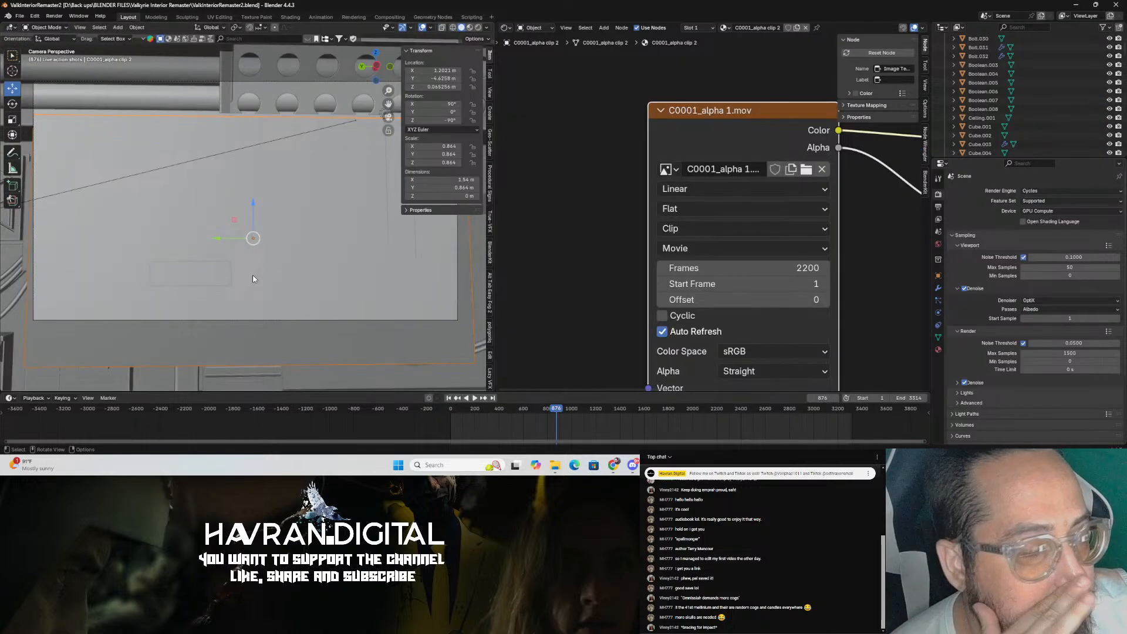
Step: Return to the camera view and switch the viewport to rendered shading
middle_click_drag(267, 286, 457, 234)
scroll(196, 300, "up", 7)
scroll(344, 245, "up", 4)
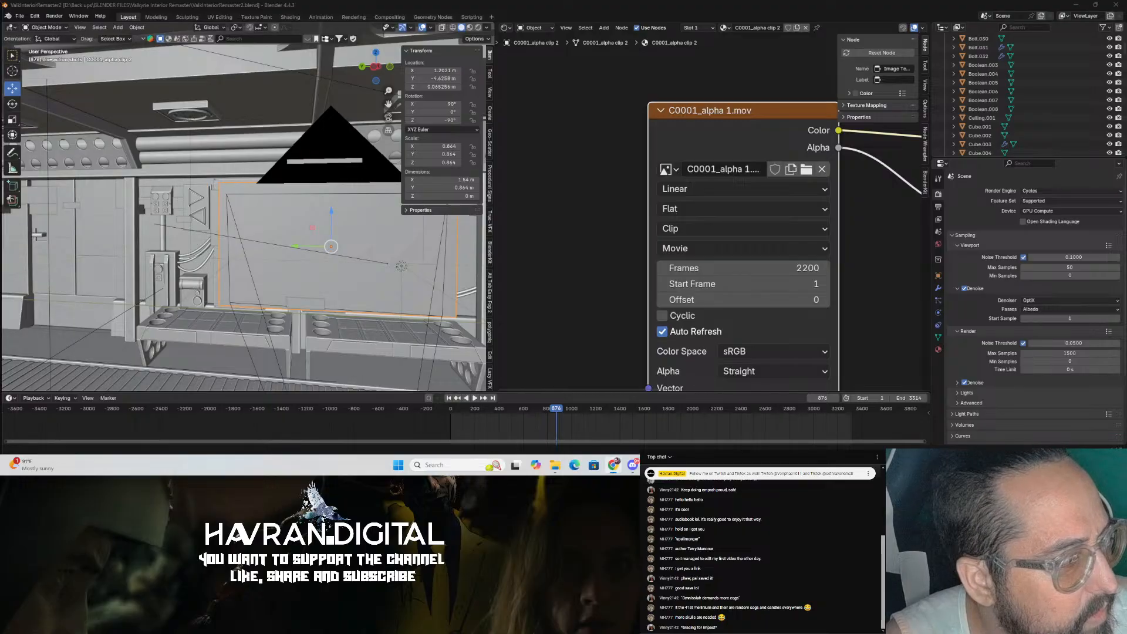
middle_click_drag(234, 243, 184, 244)
key("KP_0")
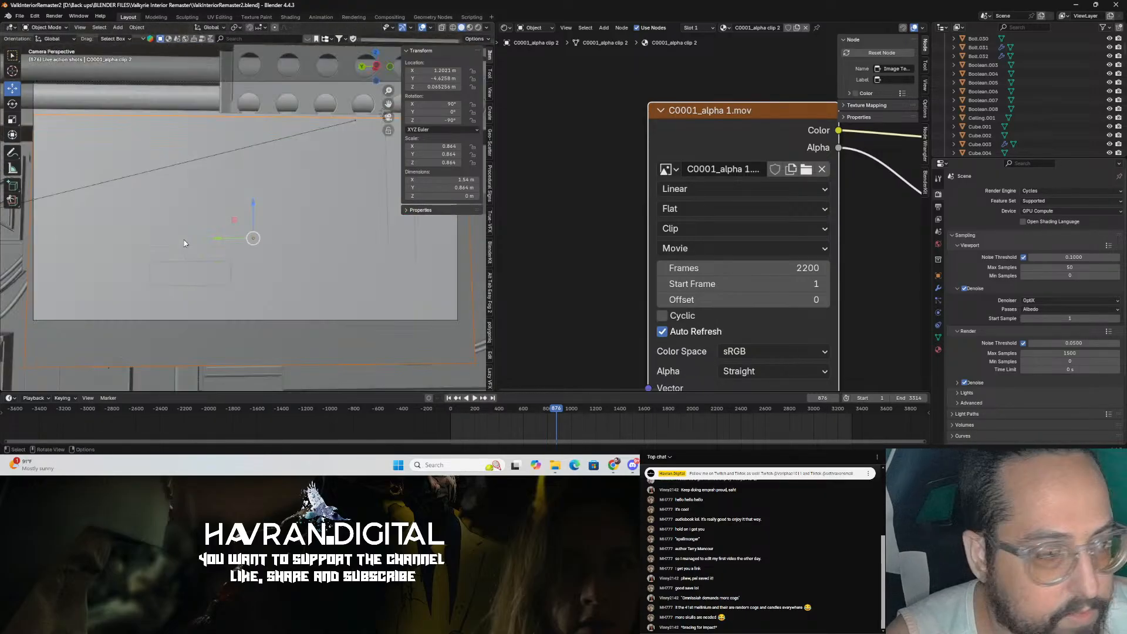
left_click(476, 30)
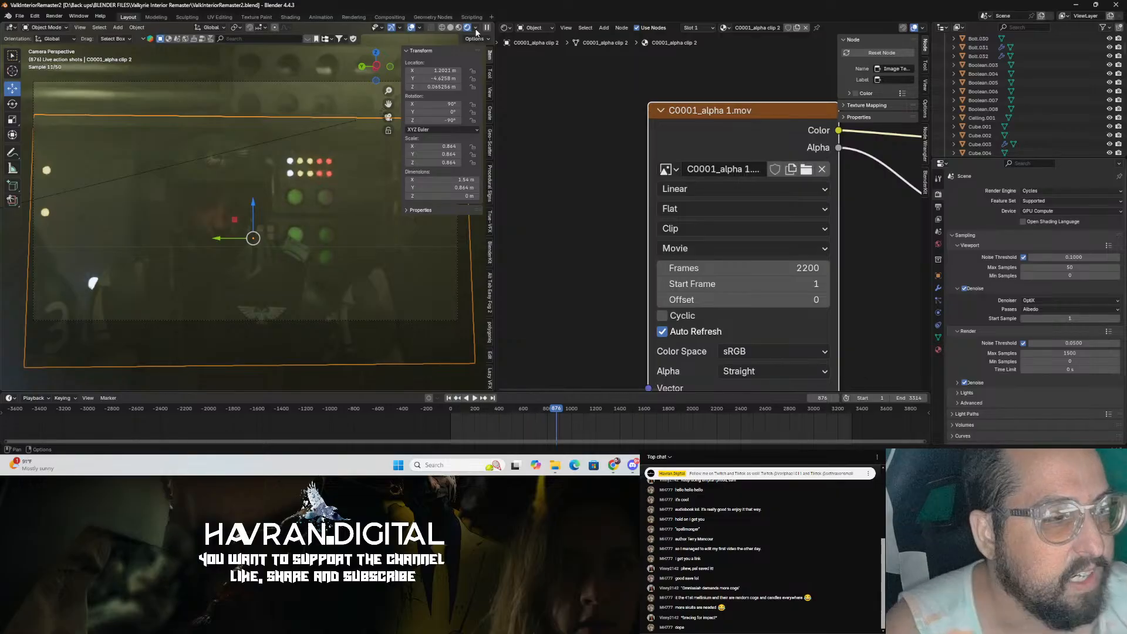
Step: Select the Fog volume cube and set its Volume Scatter density to 0.5
middle_click_drag(332, 240, 242, 201)
scroll(242, 201, "down", 8)
left_click(117, 147)
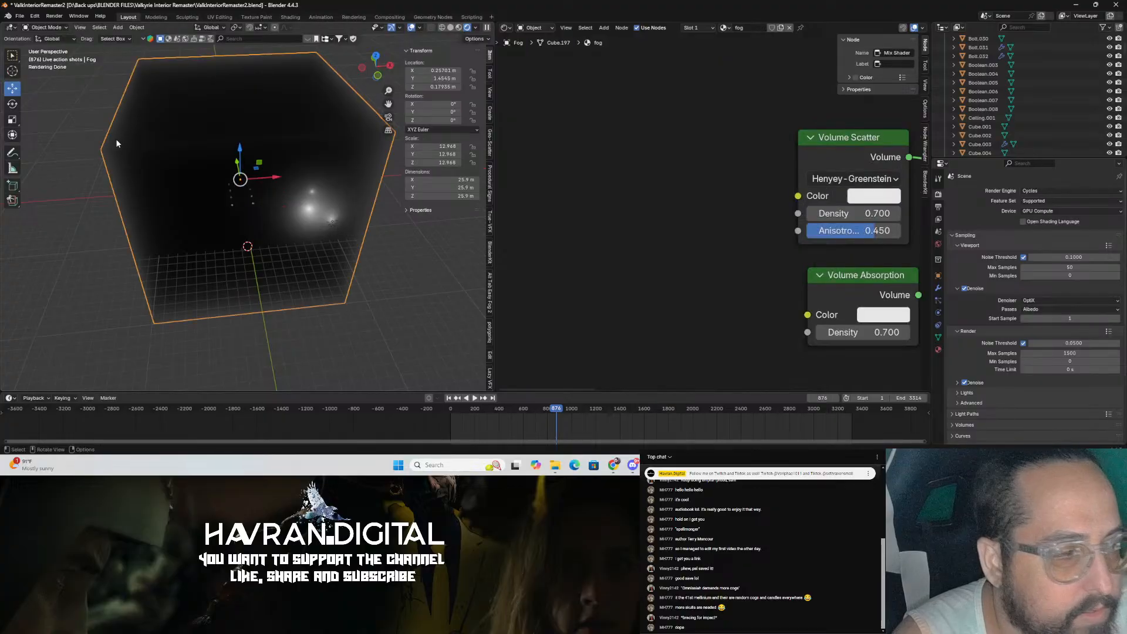
key("KP_0")
double_click(880, 212)
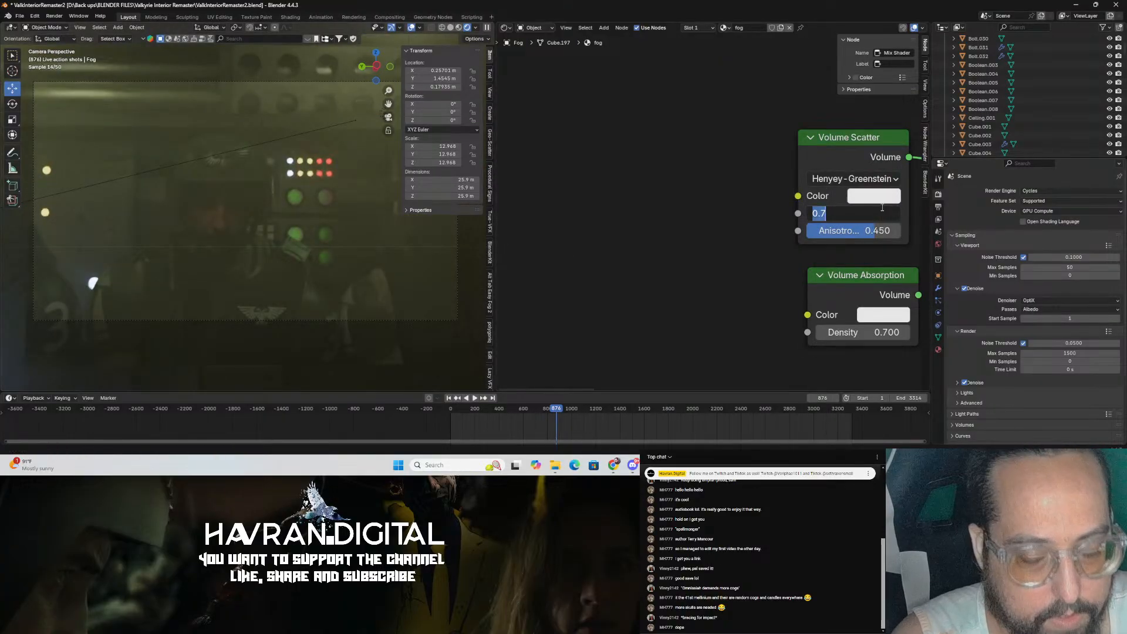
key("BackSpace")
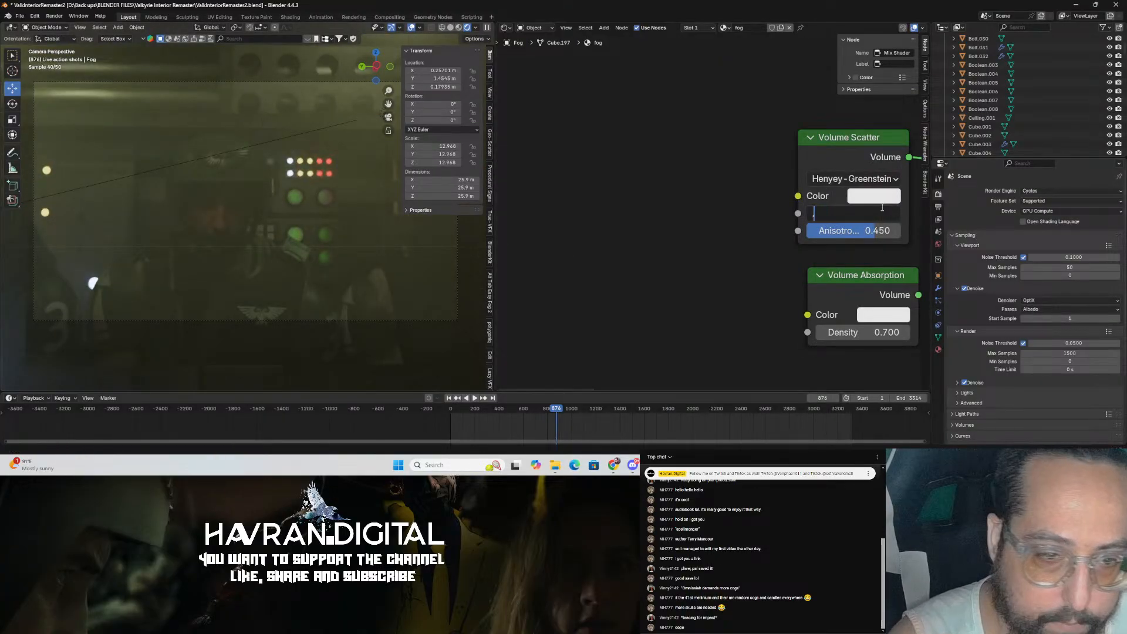
type(".5")
key("Return")
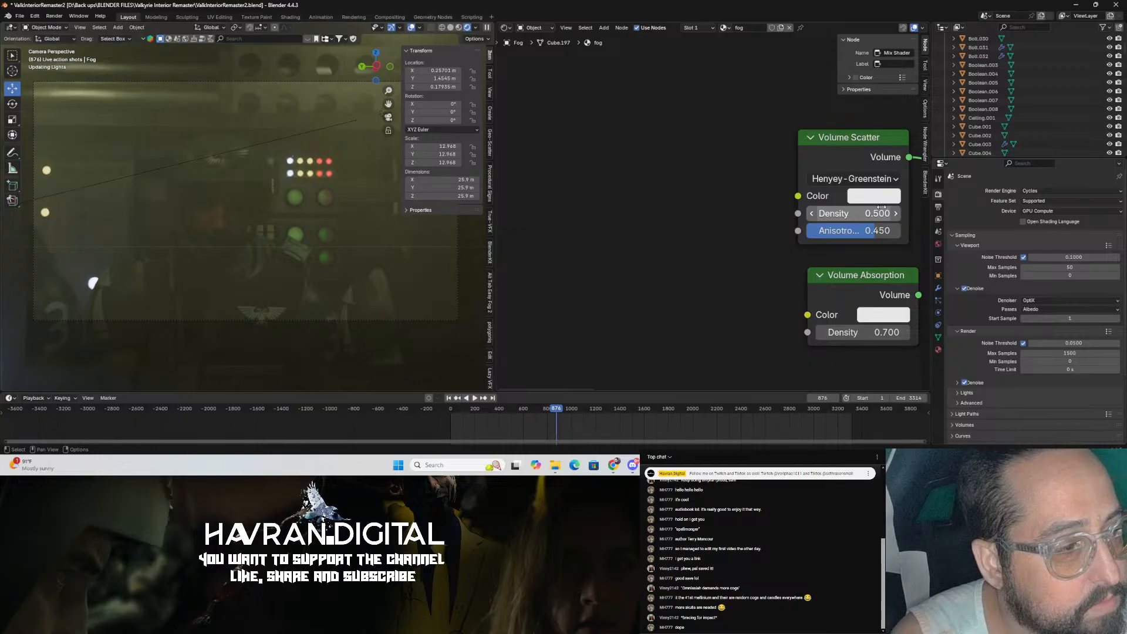
Step: Set the fog's Volume Absorption density to 0.5 and save the file
left_click(877, 332)
key("BackSpace")
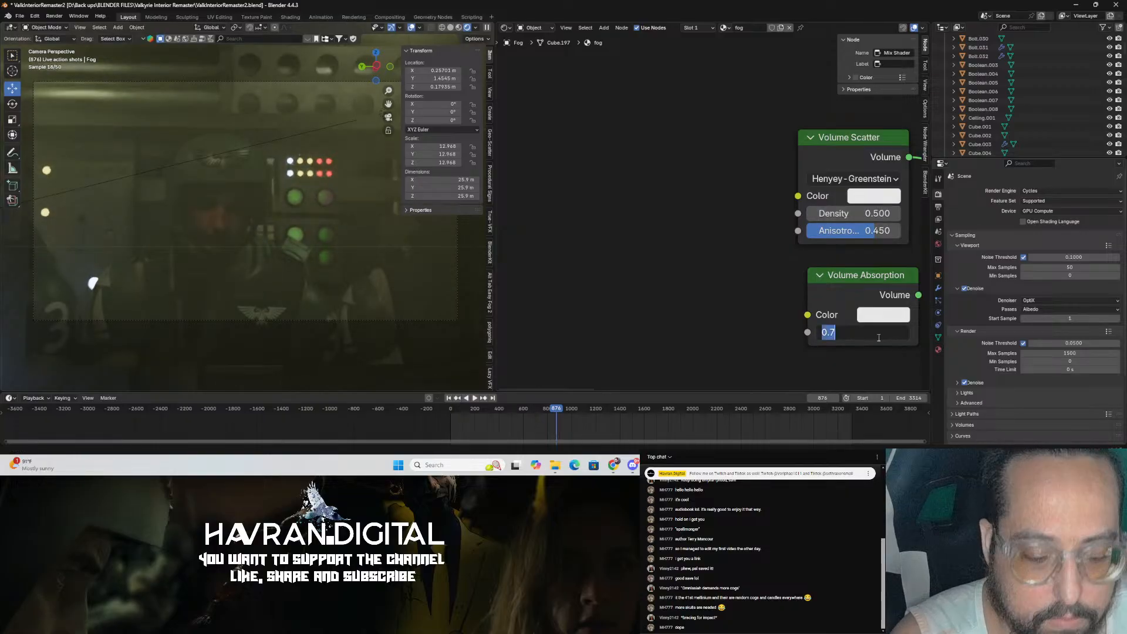
key("Return")
left_click(878, 332)
key("BackSpace")
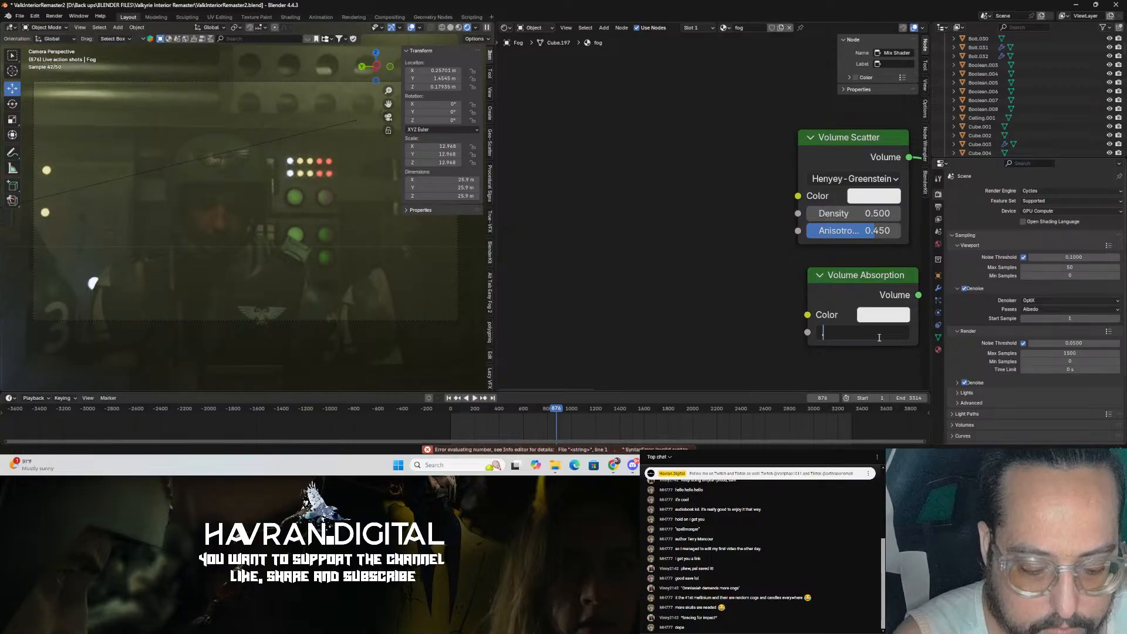
type(".5")
key("Return")
middle_click_drag(354, 241, 272, 260)
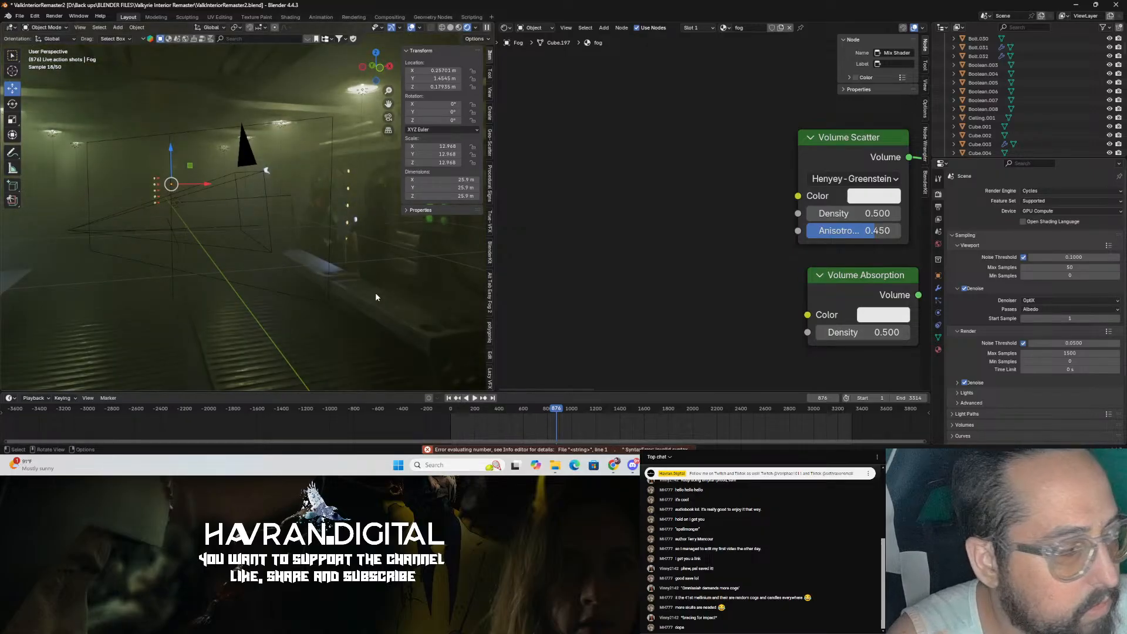
middle_click_drag(368, 287, 267, 295)
key("KP_0")
key("ctrl+s")
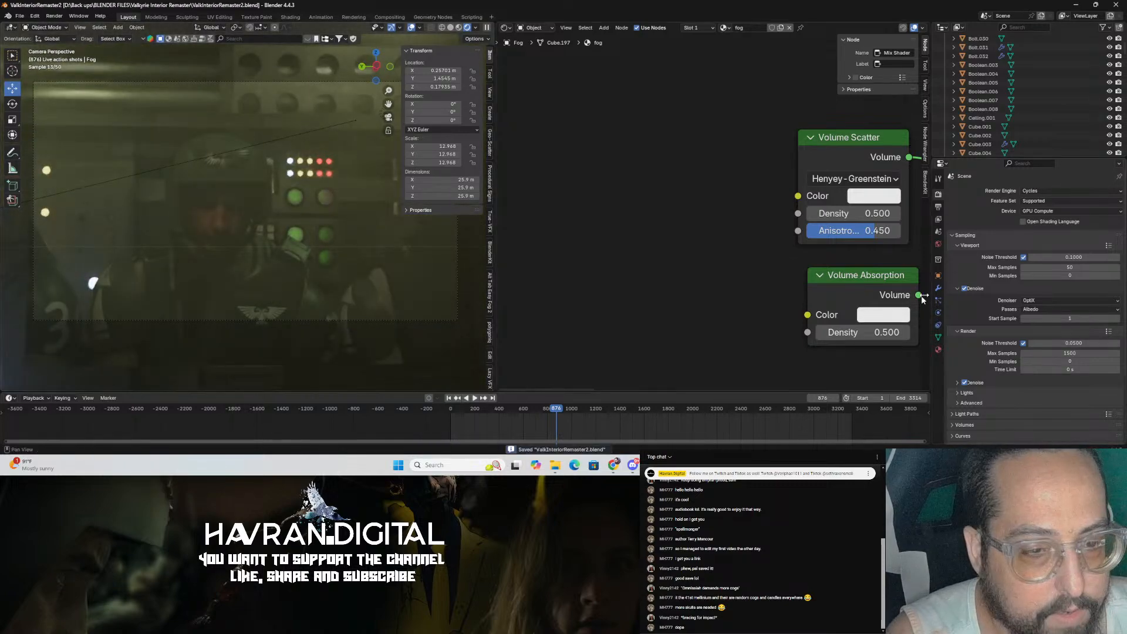
Step: Set both the Volume Scatter and Volume Absorption densities of the fog to 0.3 and save
left_click(860, 212)
type("0.3")
key("Return")
left_click(880, 331)
type("0.3")
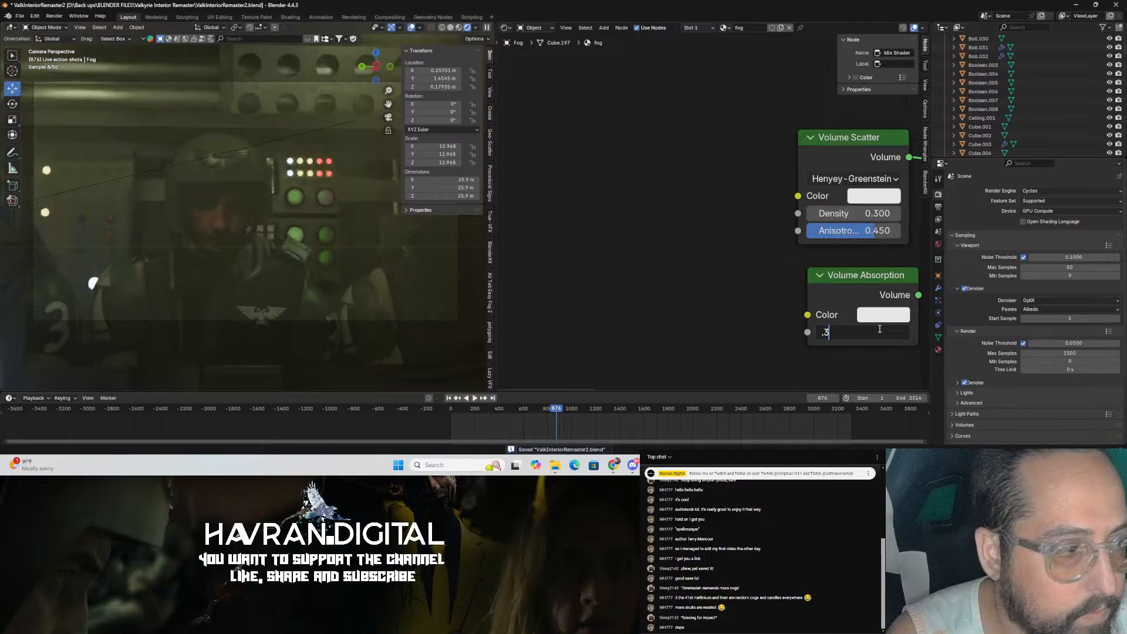
key("Return")
key("ctrl+s")
Step: Examine the fogged interior and the wall decals around the cockpit, then return to the camera view and save
middle_click_drag(316, 271, 341, 287)
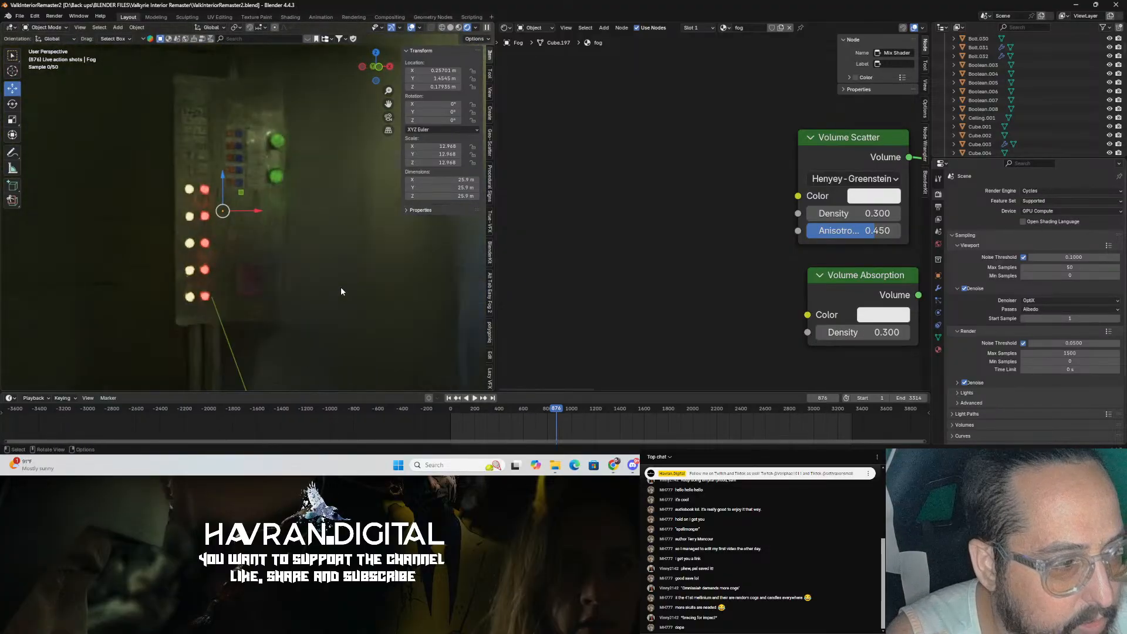
scroll(341, 286, "up", 3)
scroll(344, 283, "down", 1)
scroll(344, 282, "down", 5)
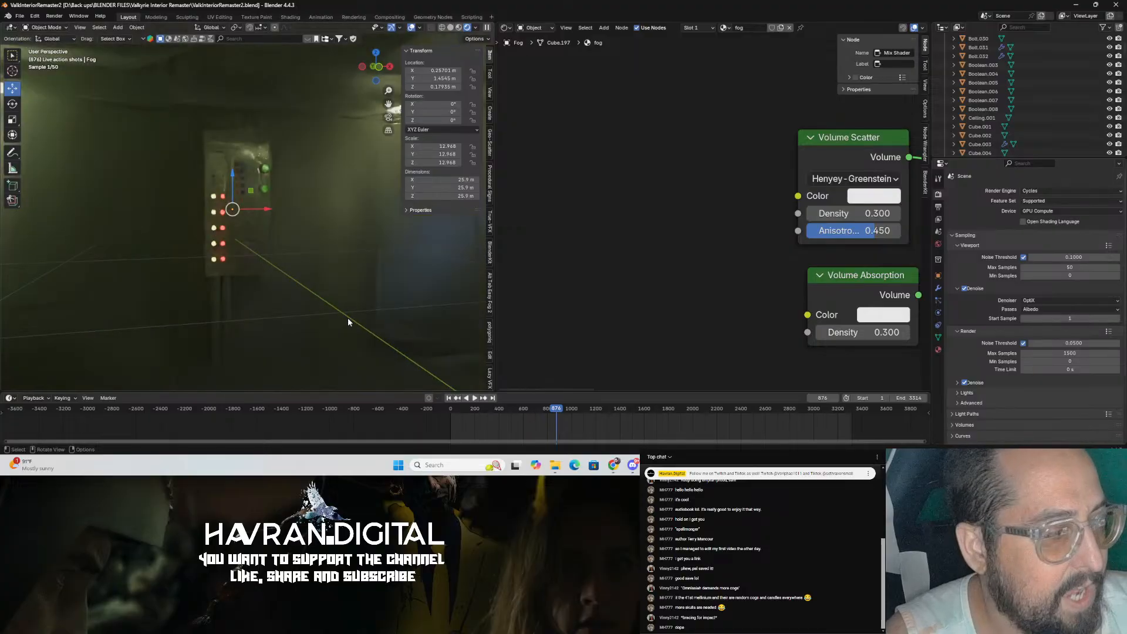
scroll(338, 317, "down", 1)
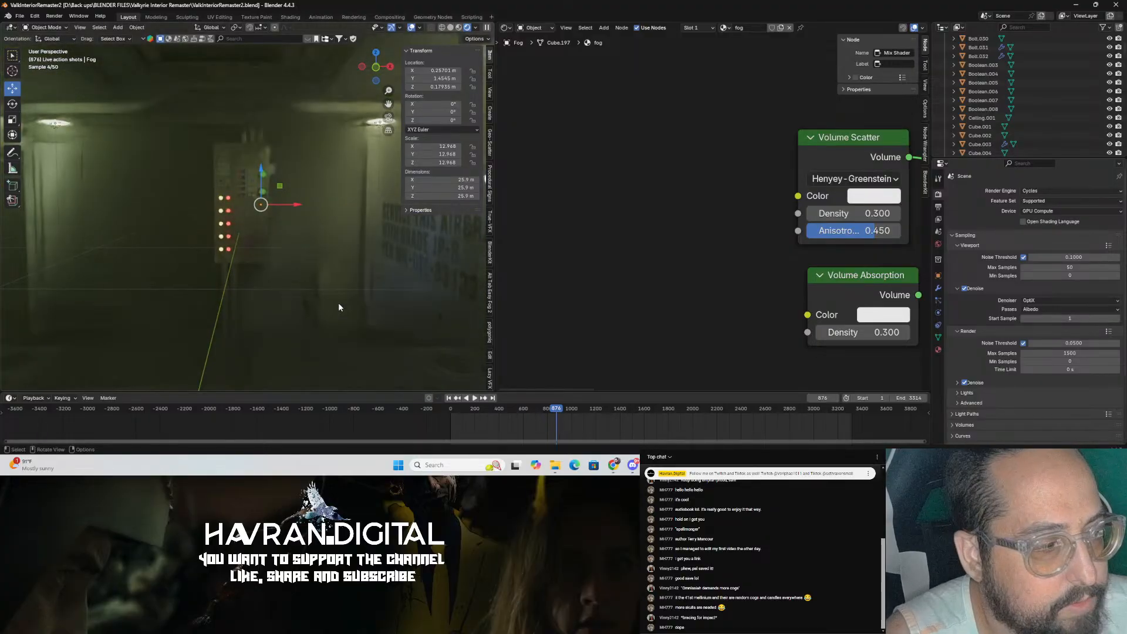
middle_click_drag(337, 302, 197, 267)
left_click(196, 267)
left_click(184, 323, "shift")
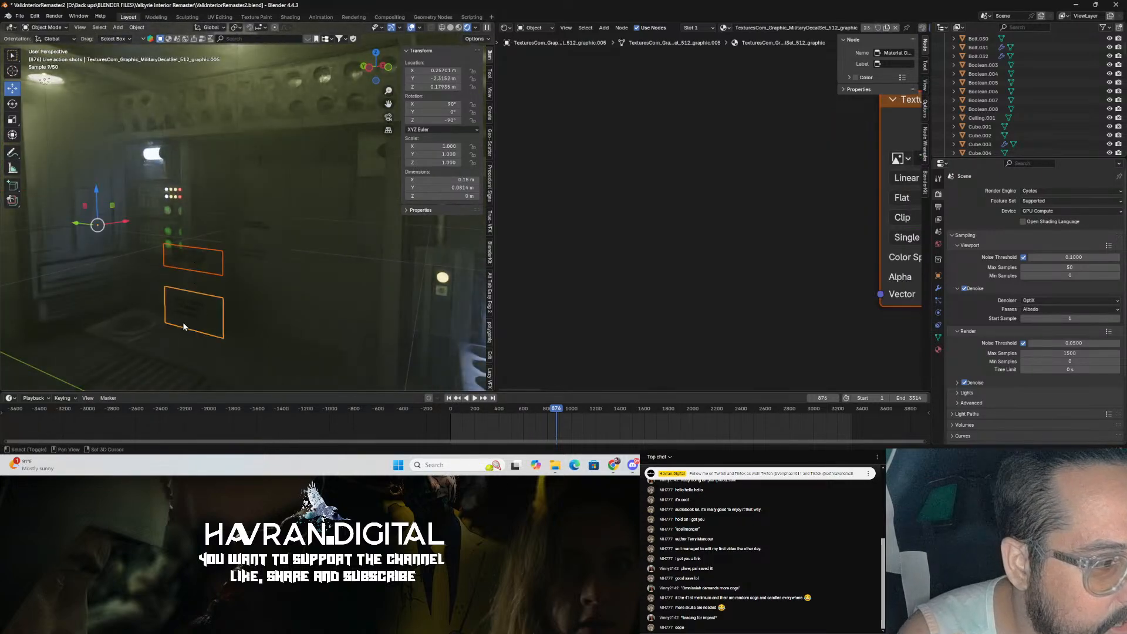
left_click(259, 255, "shift")
left_click(249, 219, "shift")
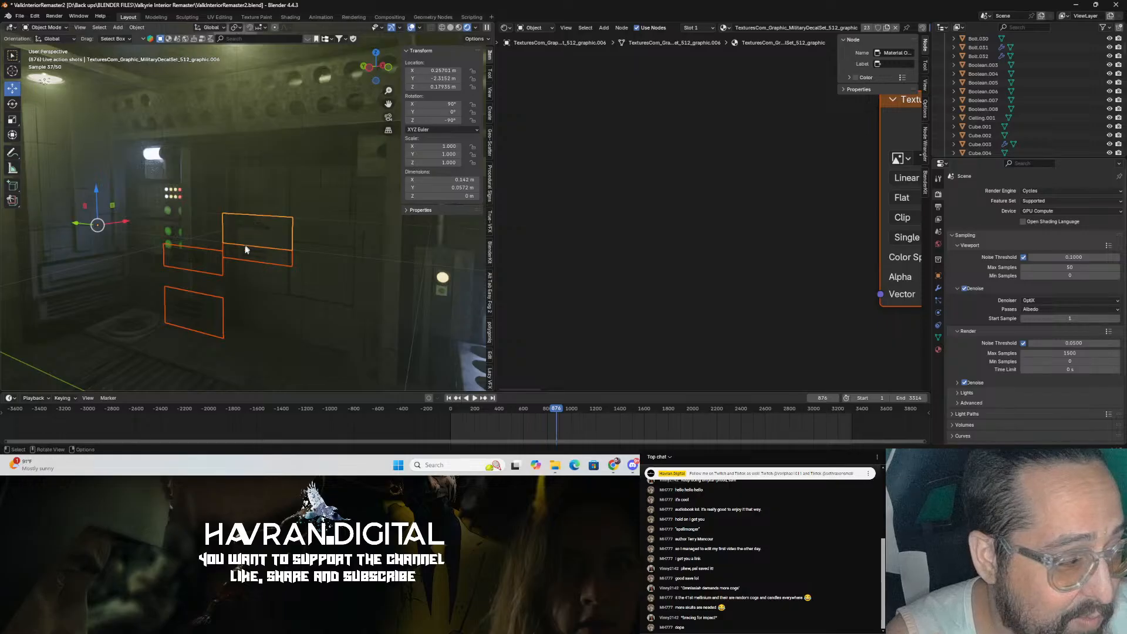
scroll(274, 257, "down", 9)
middle_click_drag(274, 257, 278, 310)
scroll(280, 284, "down", 5)
left_click_drag(213, 250, 68, 227)
left_click(214, 145)
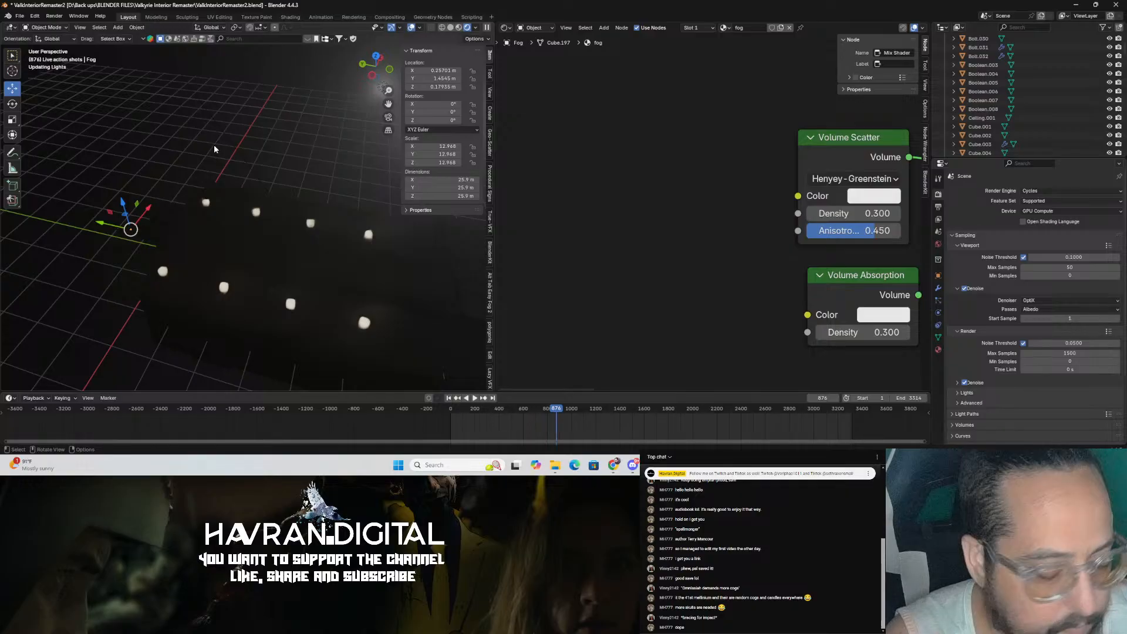
key("KP_0")
key("ctrl+s")
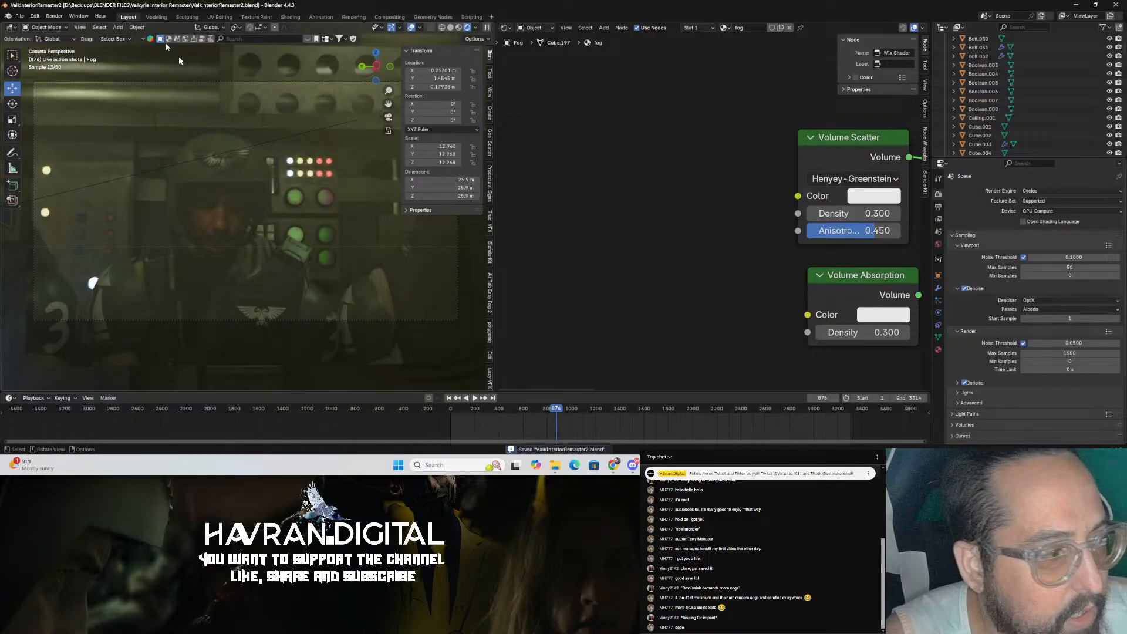
Step: Open the FBX import dialog and browse into the BLENDER FILES Thunderbolt 40k folder
left_click(20, 15)
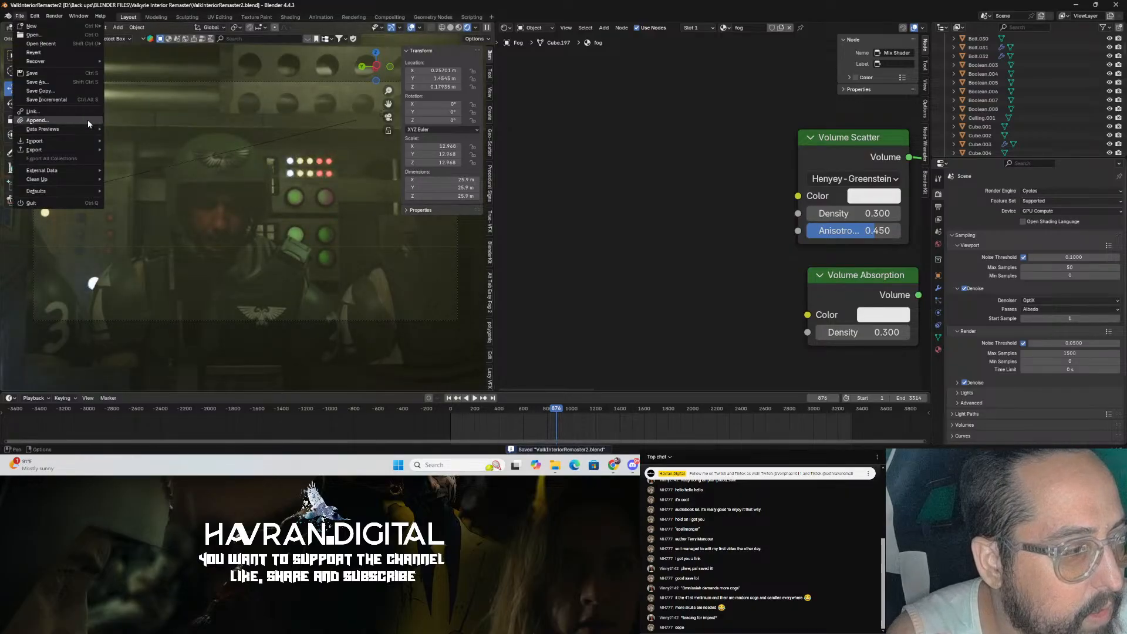
mouse_move(85, 142)
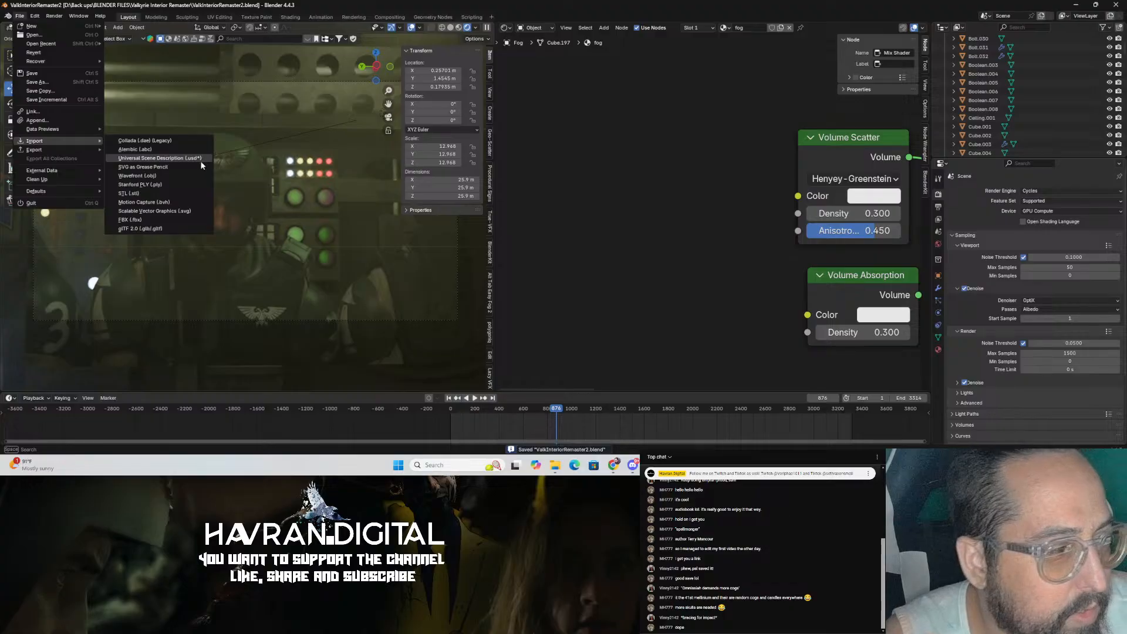
left_click(183, 220)
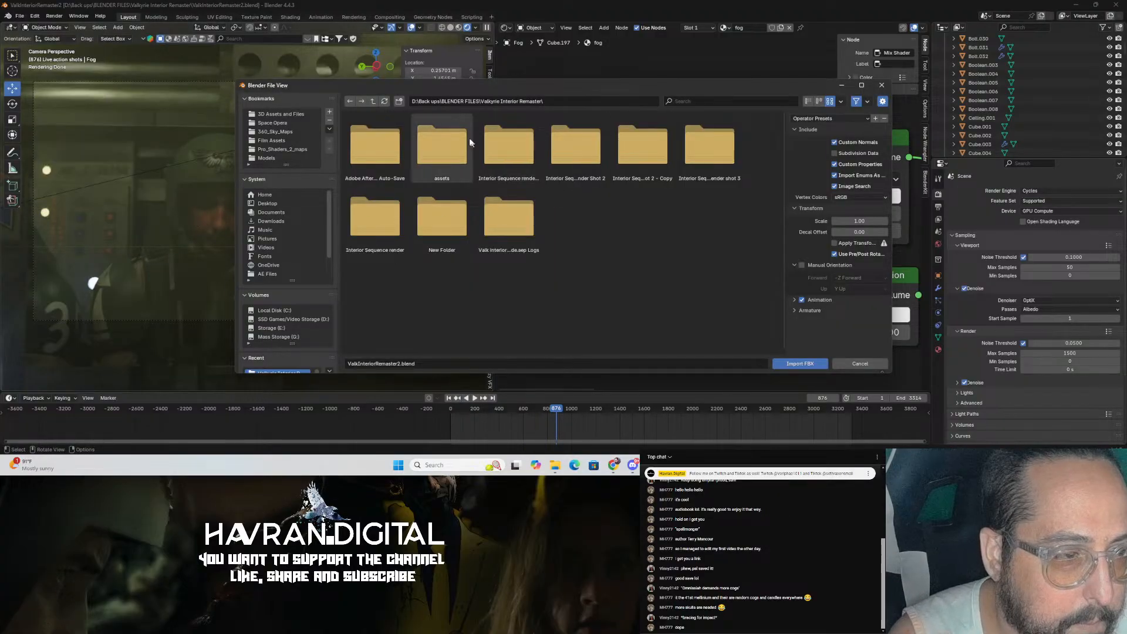
left_click(374, 101)
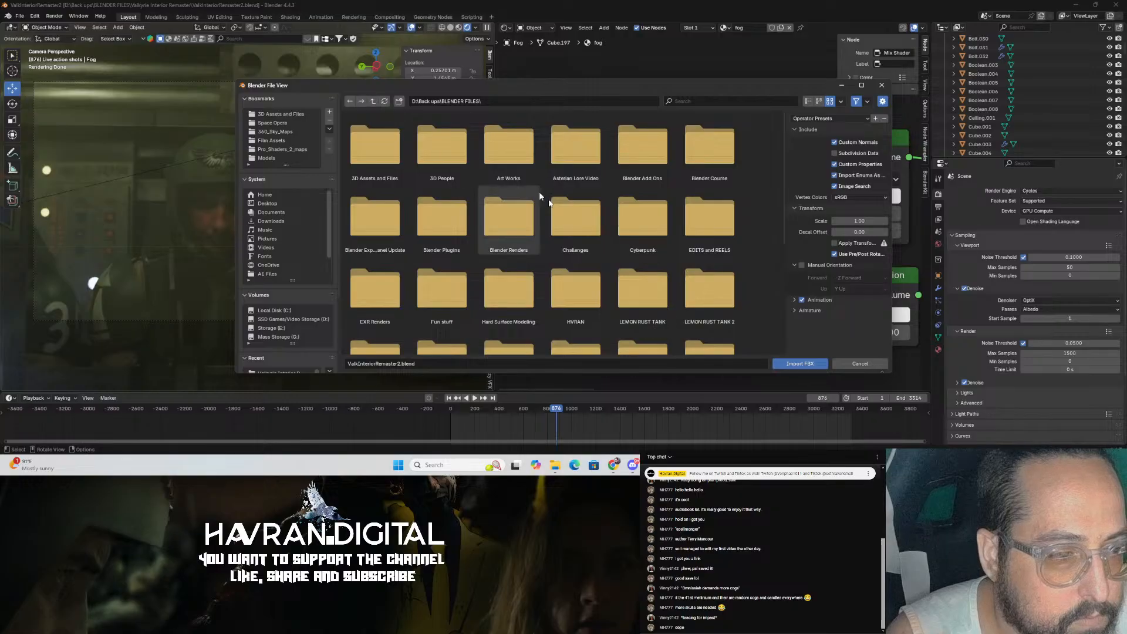
scroll(583, 226, "down", 5)
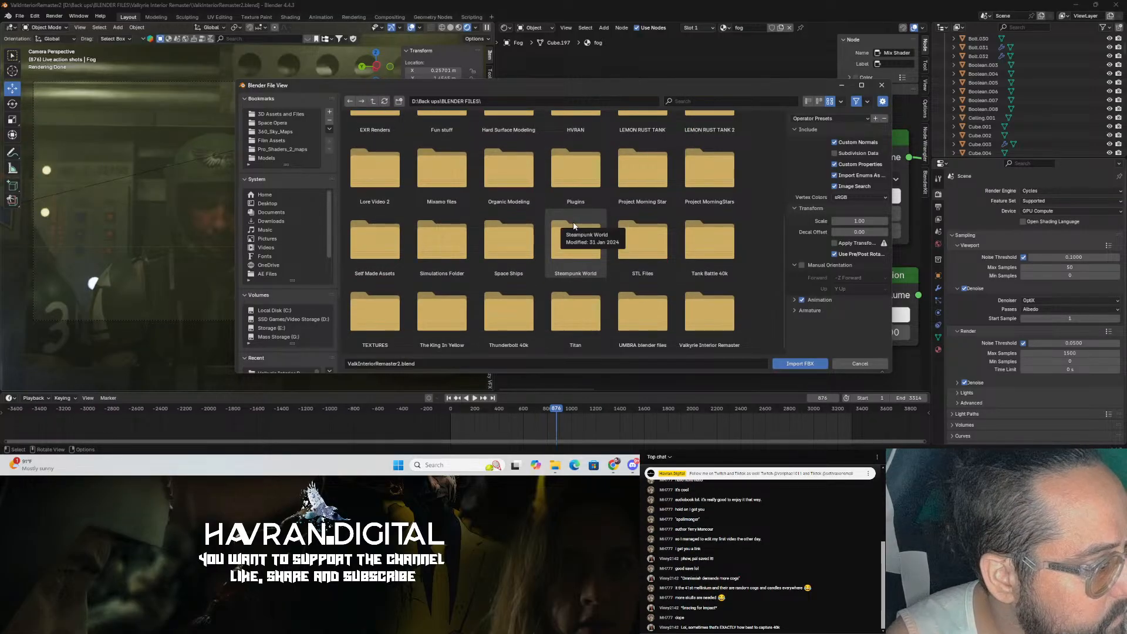
double_click(523, 291)
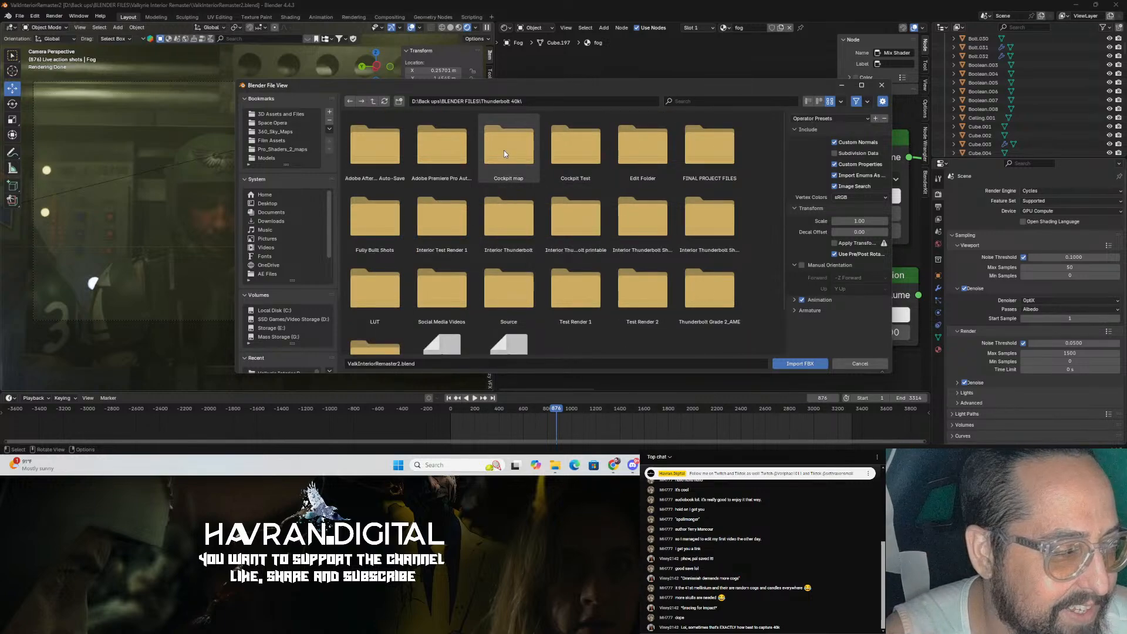
scroll(529, 206, "down", 2)
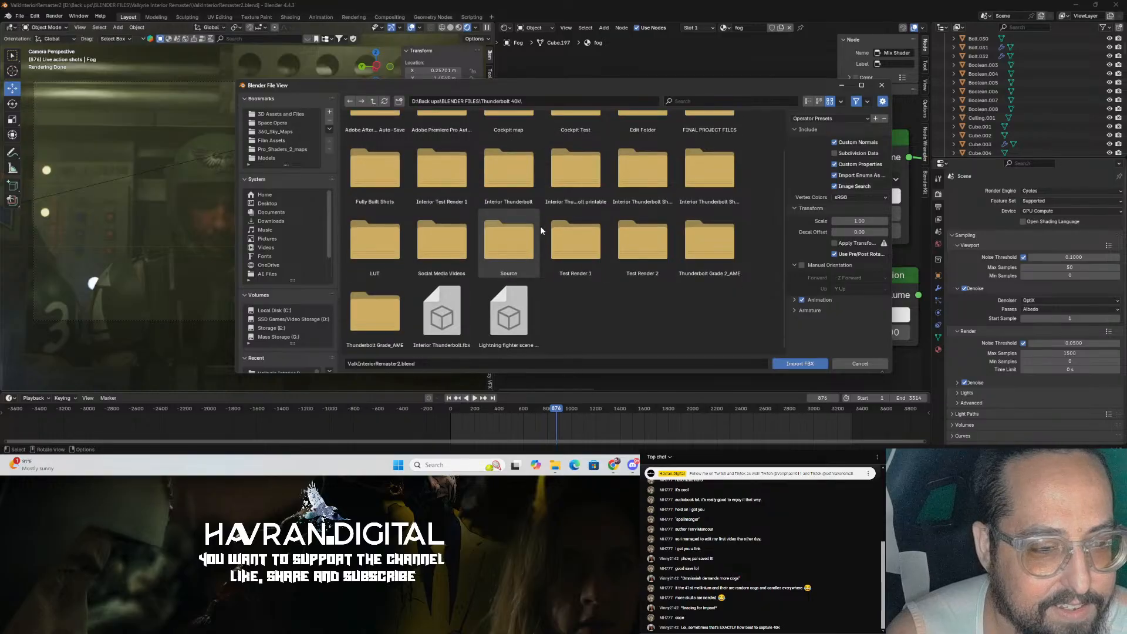
scroll(542, 232, "up", 2)
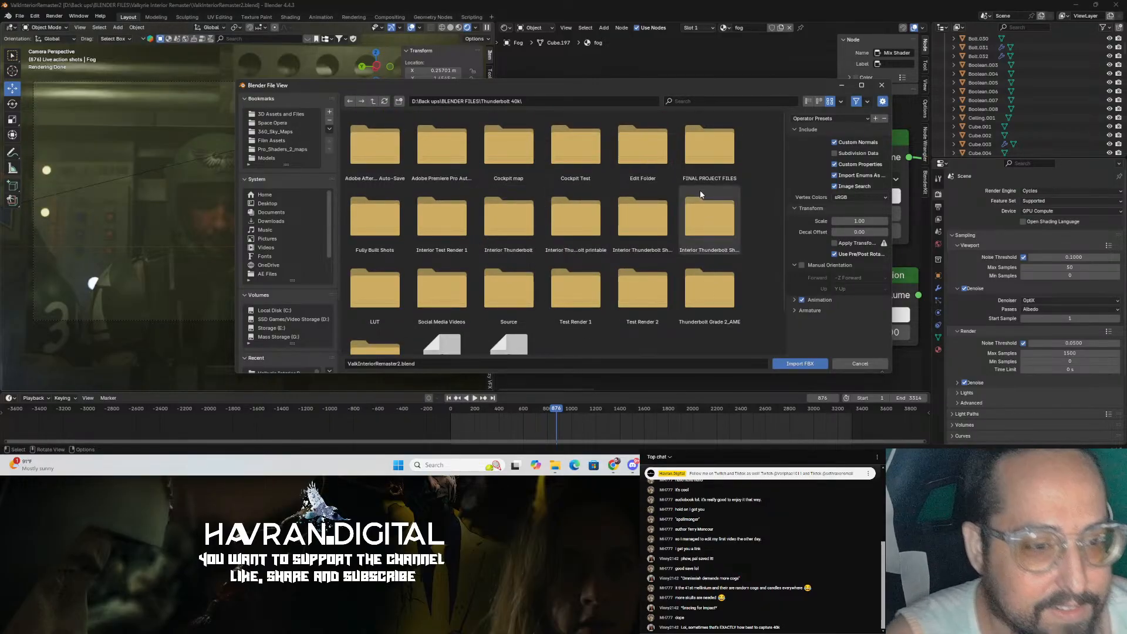
scroll(701, 224, "down", 2)
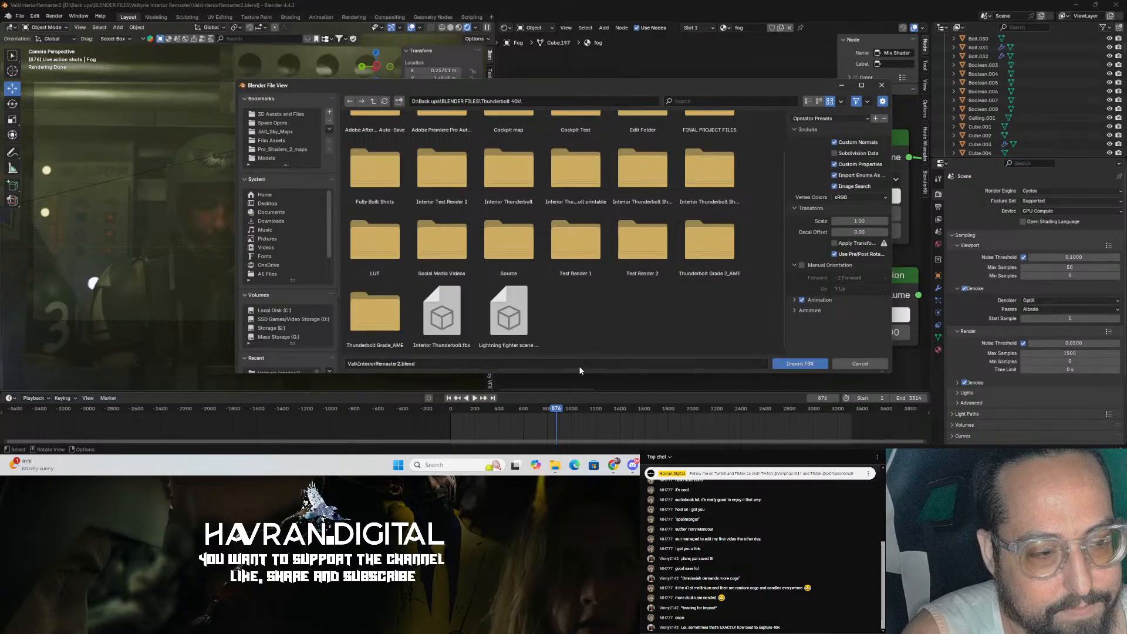
scroll(555, 344, "up", 1)
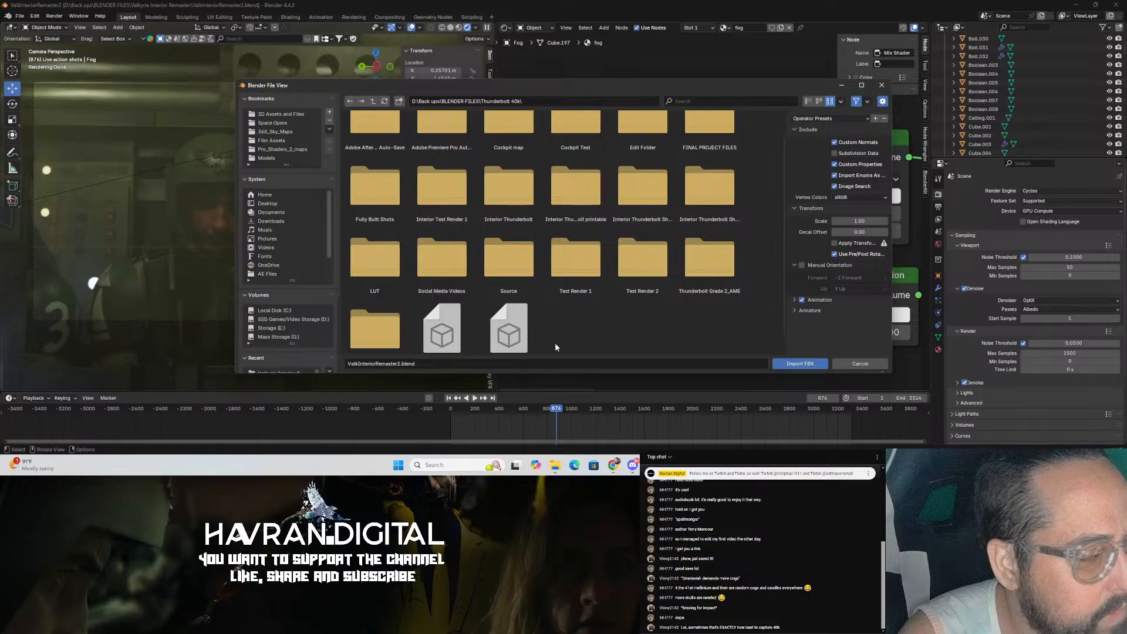
scroll(555, 345, "up", 2)
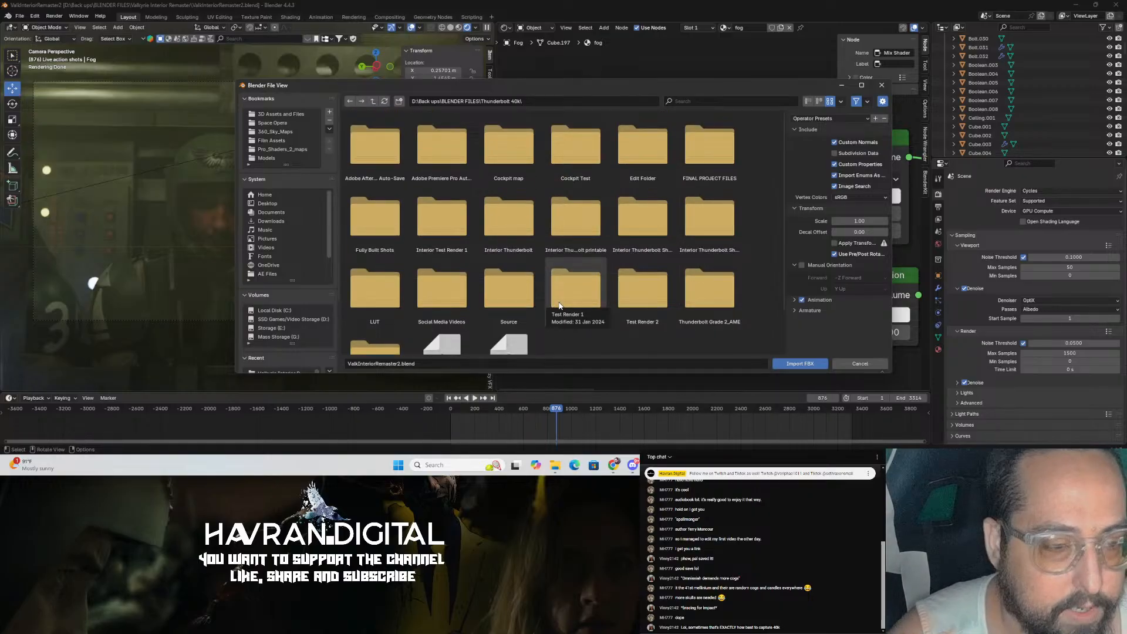
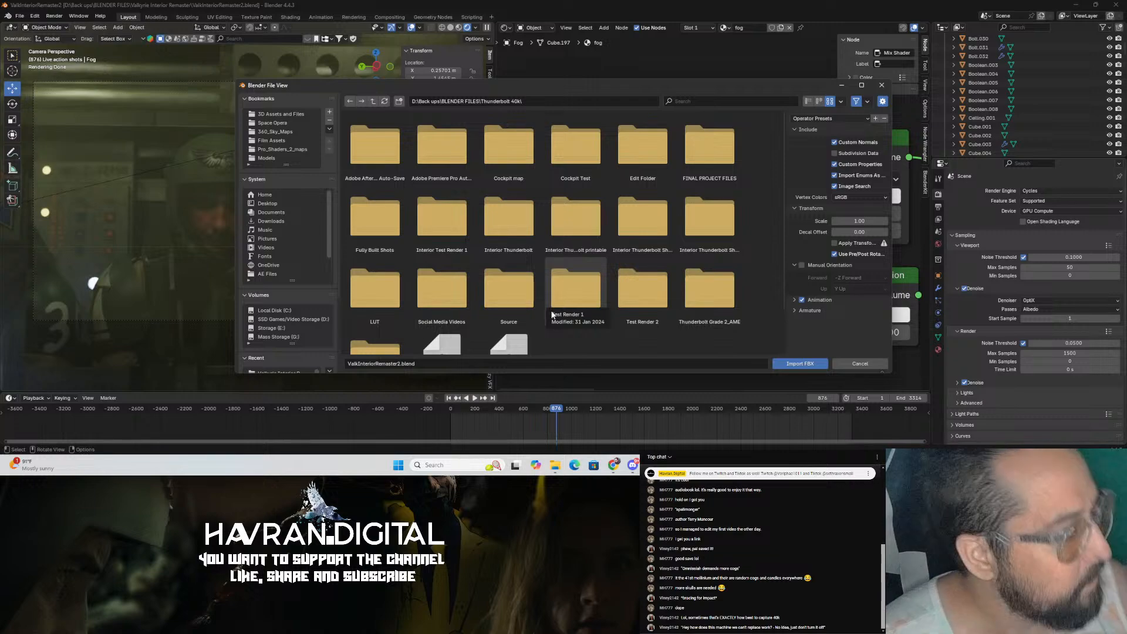
scroll(674, 306, "down", 2)
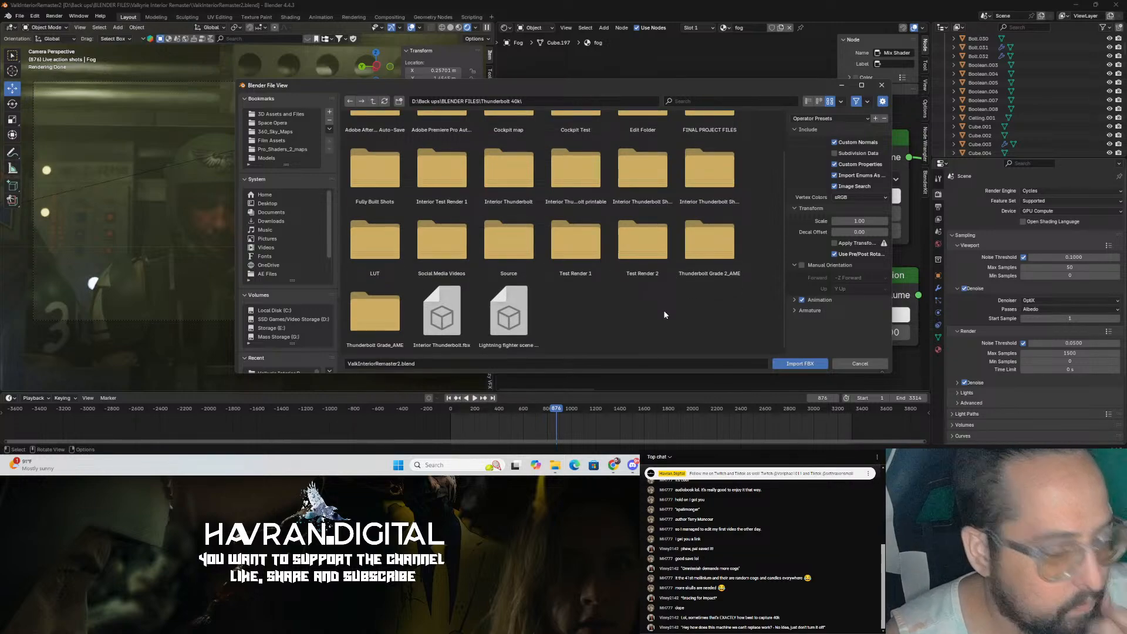
scroll(514, 333, "up", 2)
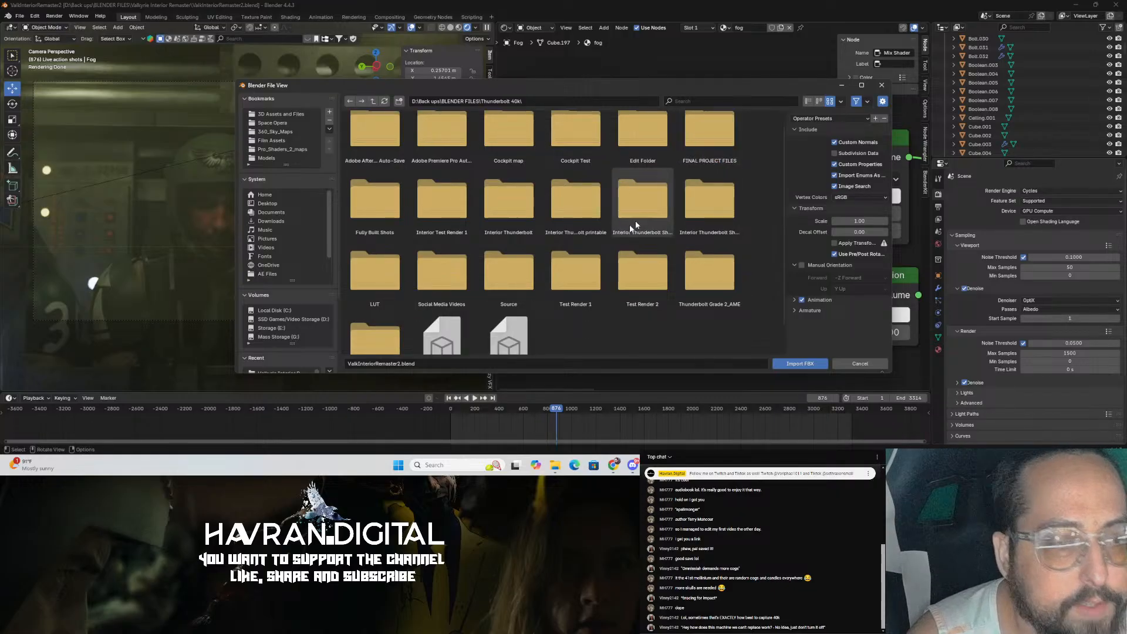
double_click(508, 286)
double_click(506, 150)
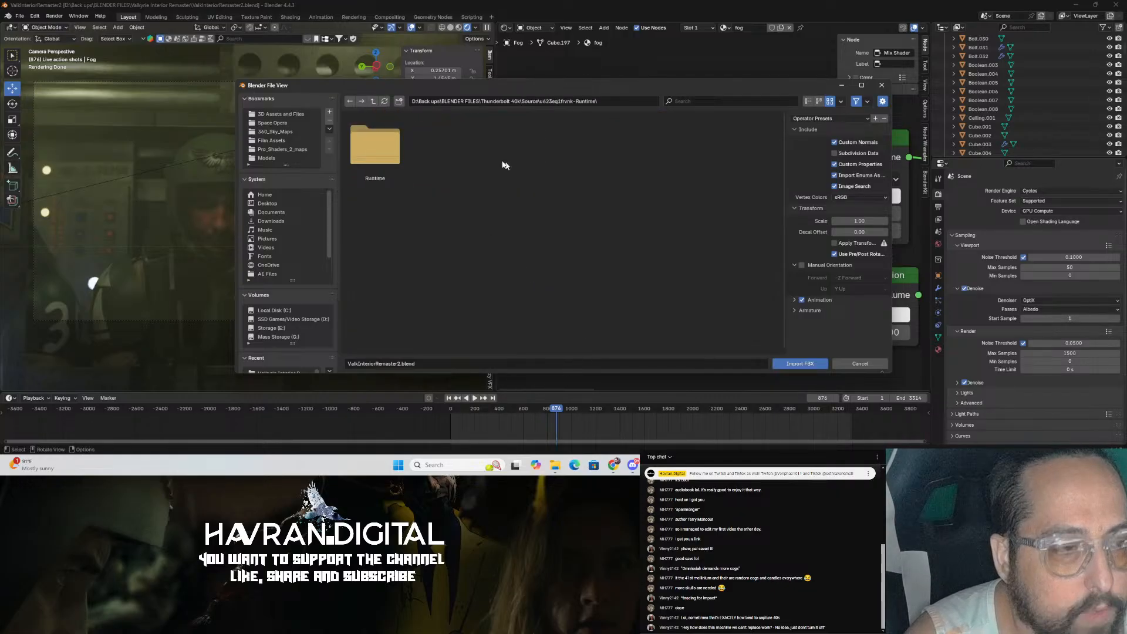
double_click(376, 147)
double_click(390, 144)
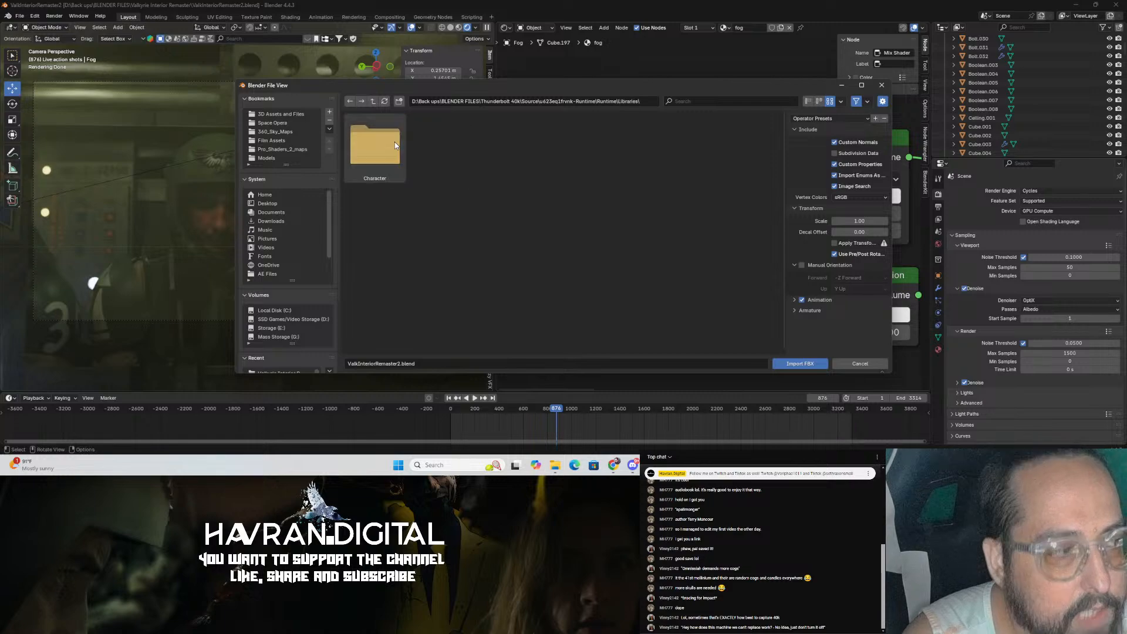
left_click(370, 157)
double_click(370, 157)
double_click(372, 154)
double_click(372, 154)
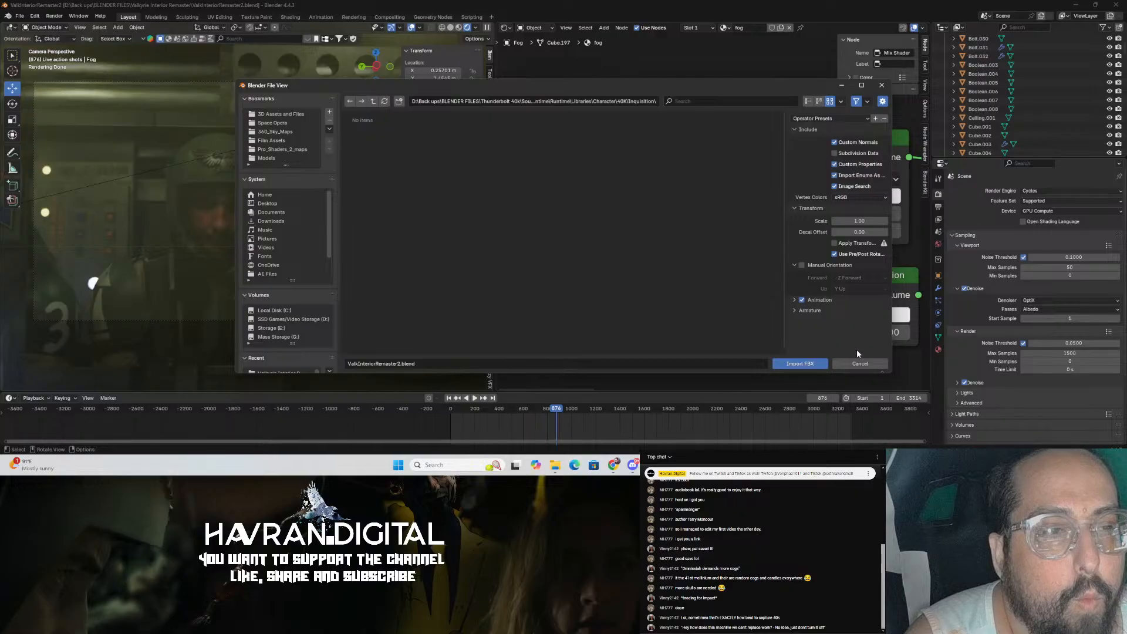
left_click(859, 364)
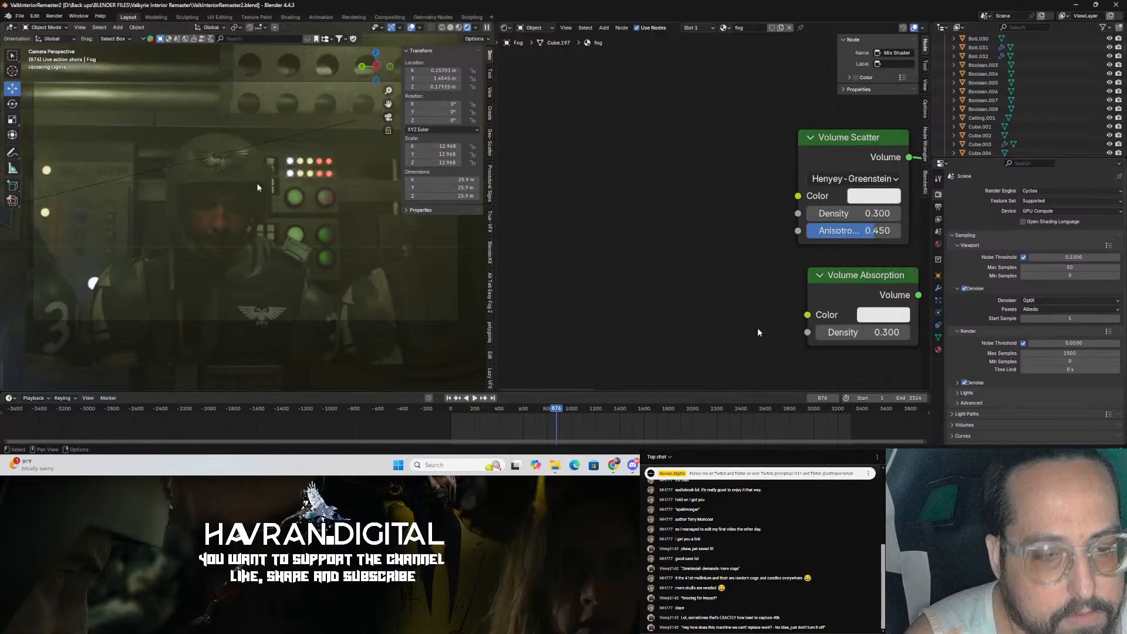
Step: Open the Wavefront OBJ import dialog and browse into the BLENDER FILES Thunderbolt 40k folder
left_click(20, 17)
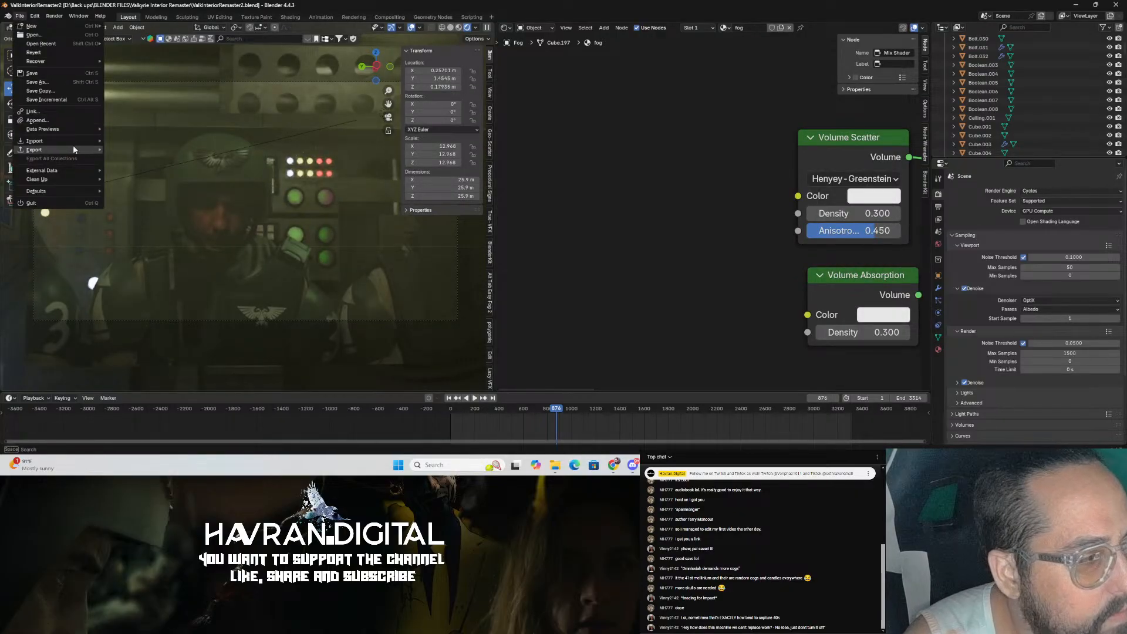
mouse_move(72, 139)
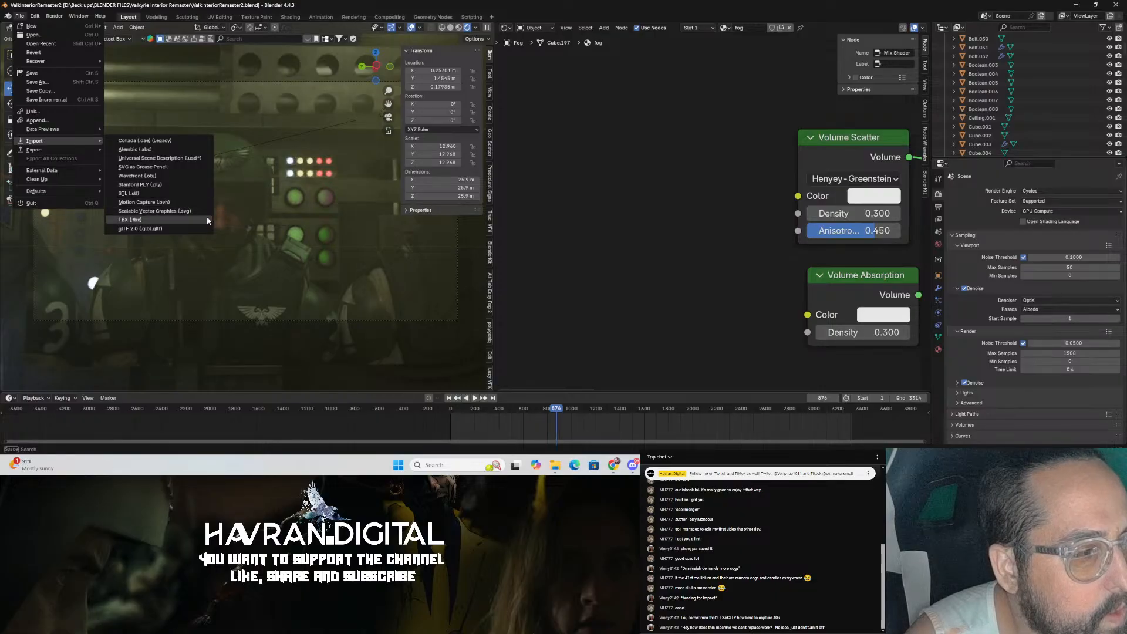
left_click(192, 175)
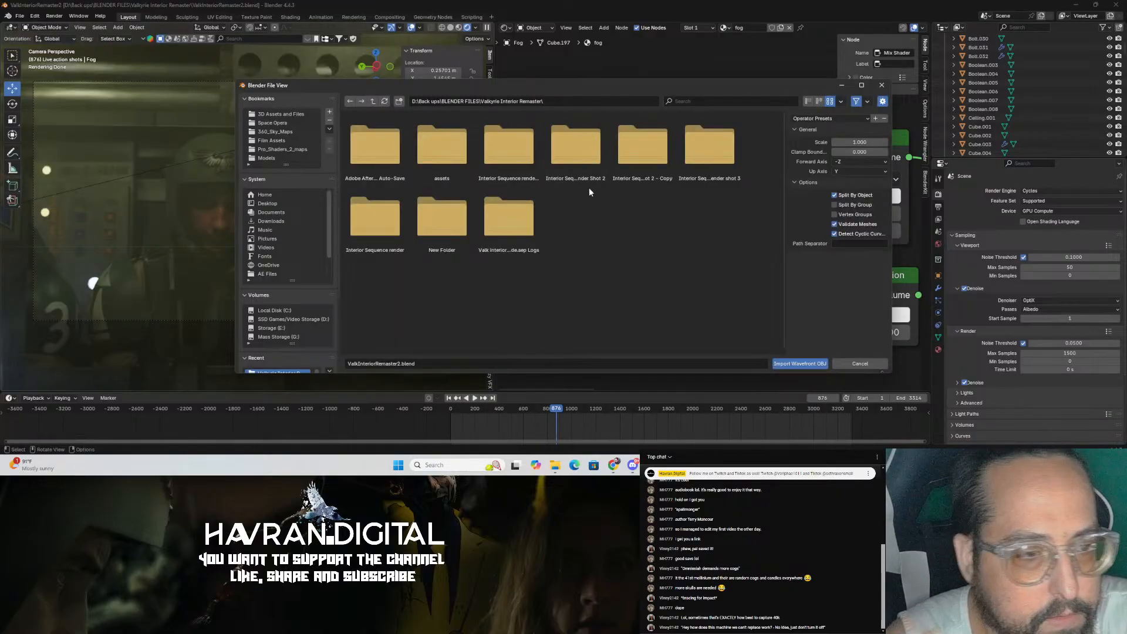
scroll(325, 344, "down", 2)
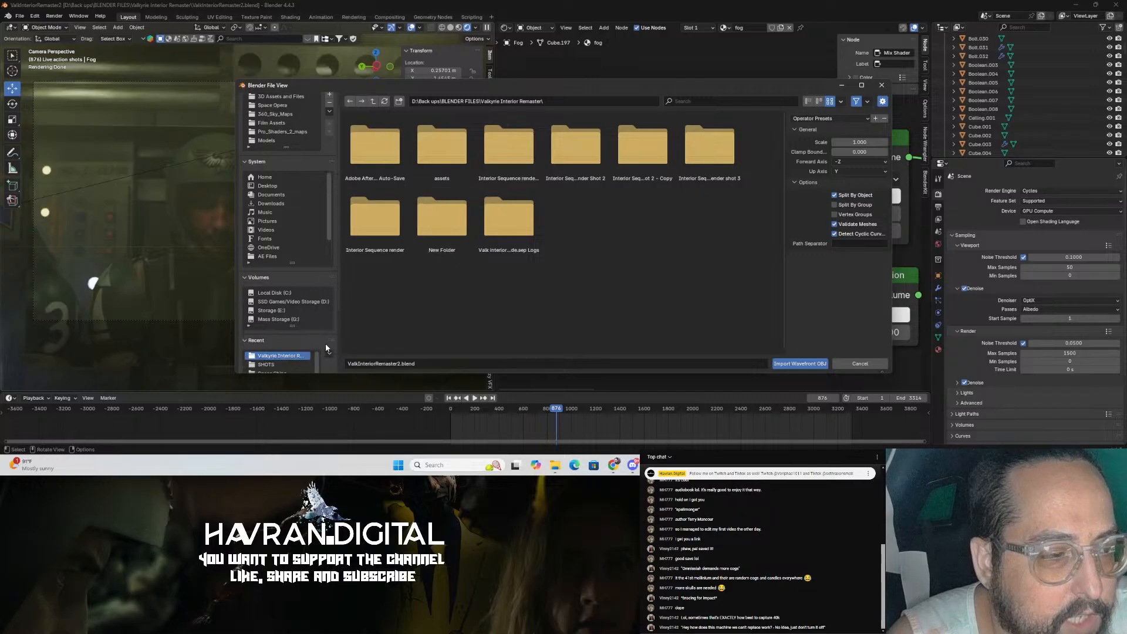
scroll(293, 129, "up", 2)
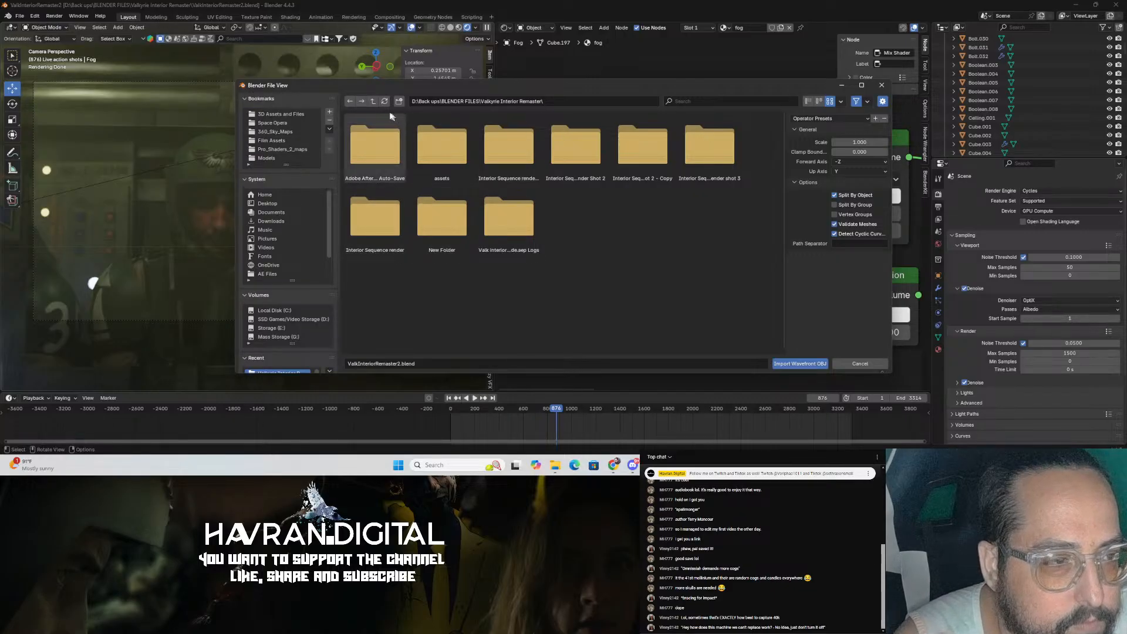
left_click(373, 102)
scroll(618, 227, "down", 5)
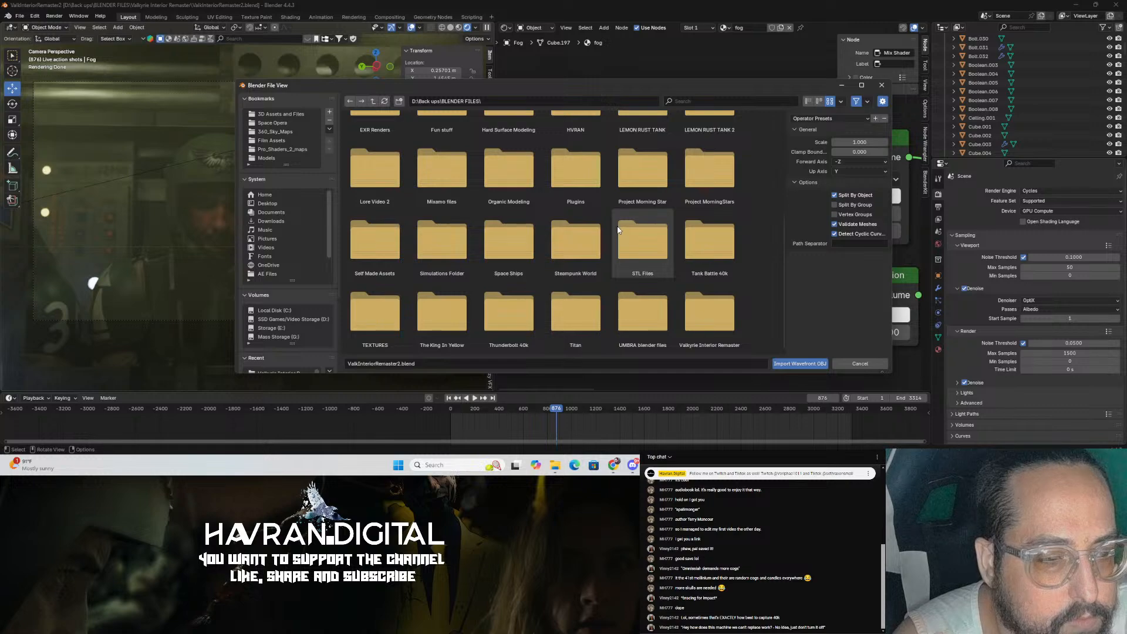
double_click(503, 309)
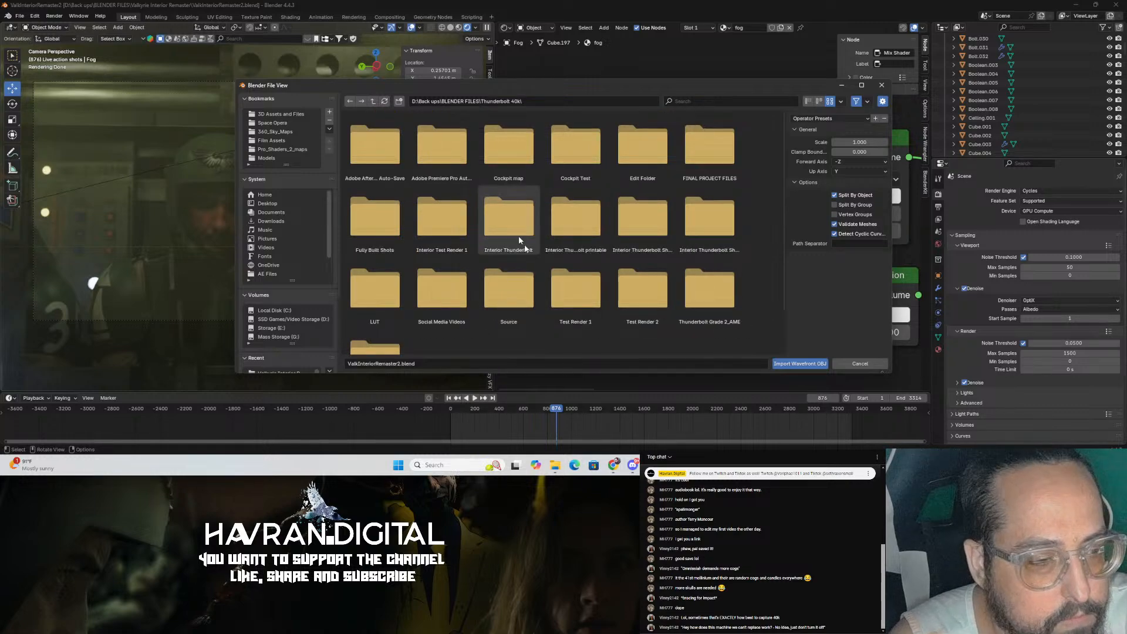
scroll(552, 247, "down", 2)
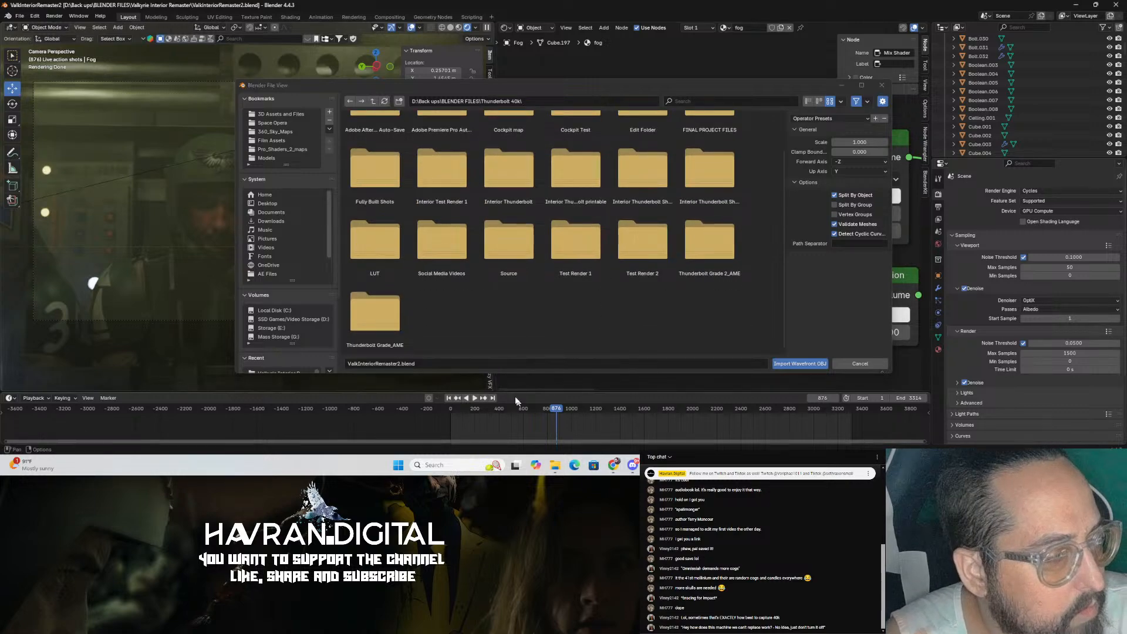
scroll(610, 325, "up", 1)
scroll(610, 280, "up", 1)
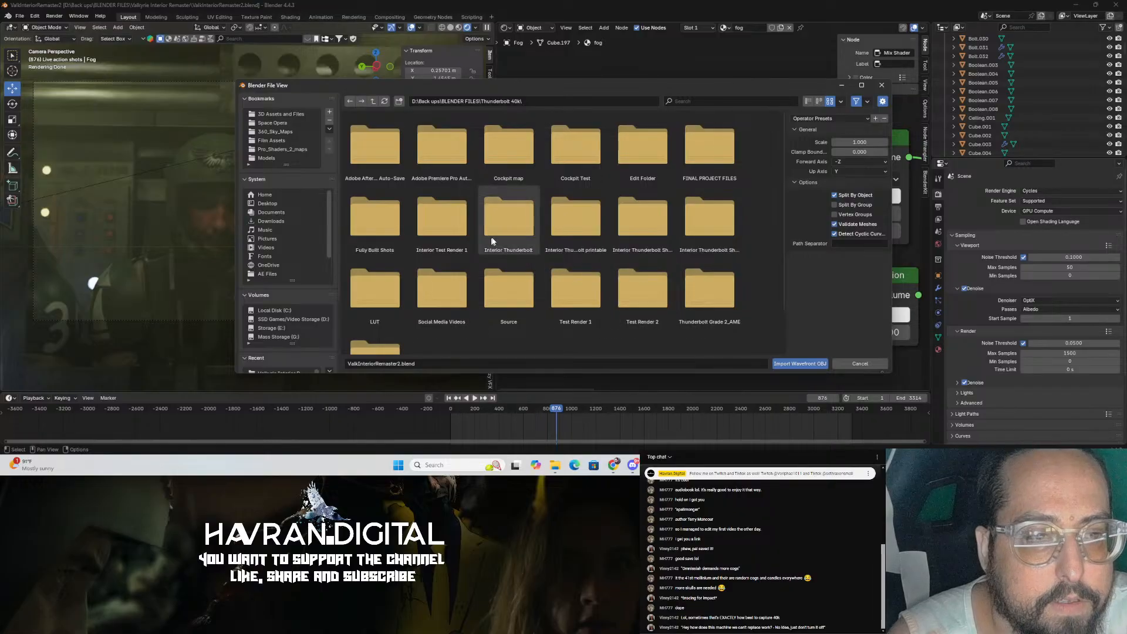
scroll(552, 252, "down", 1)
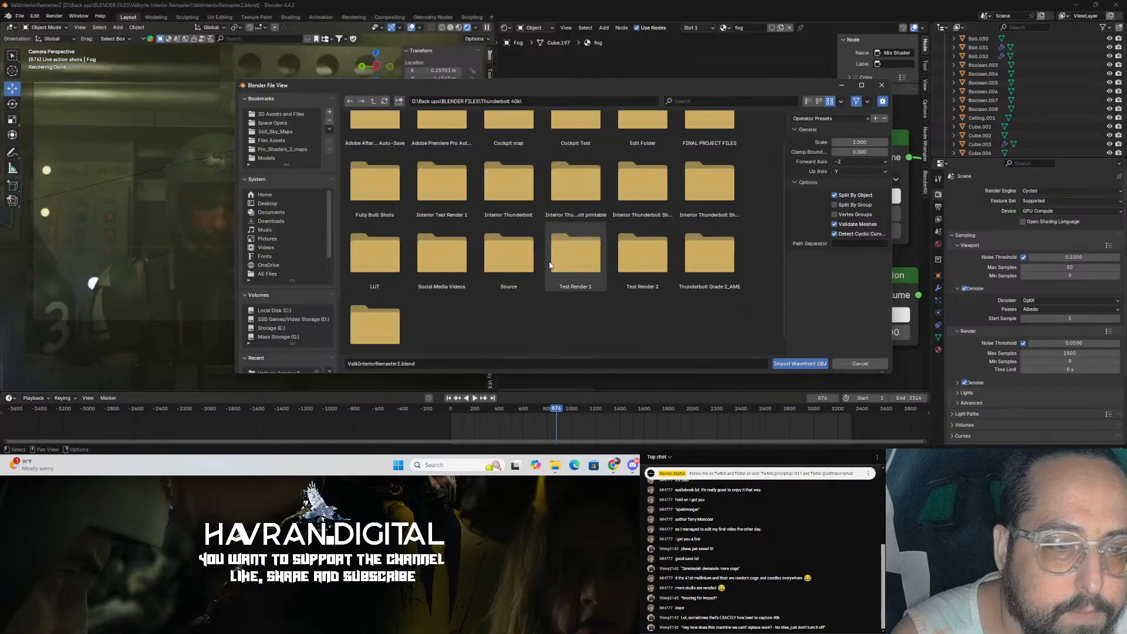
scroll(549, 293, "up", 1)
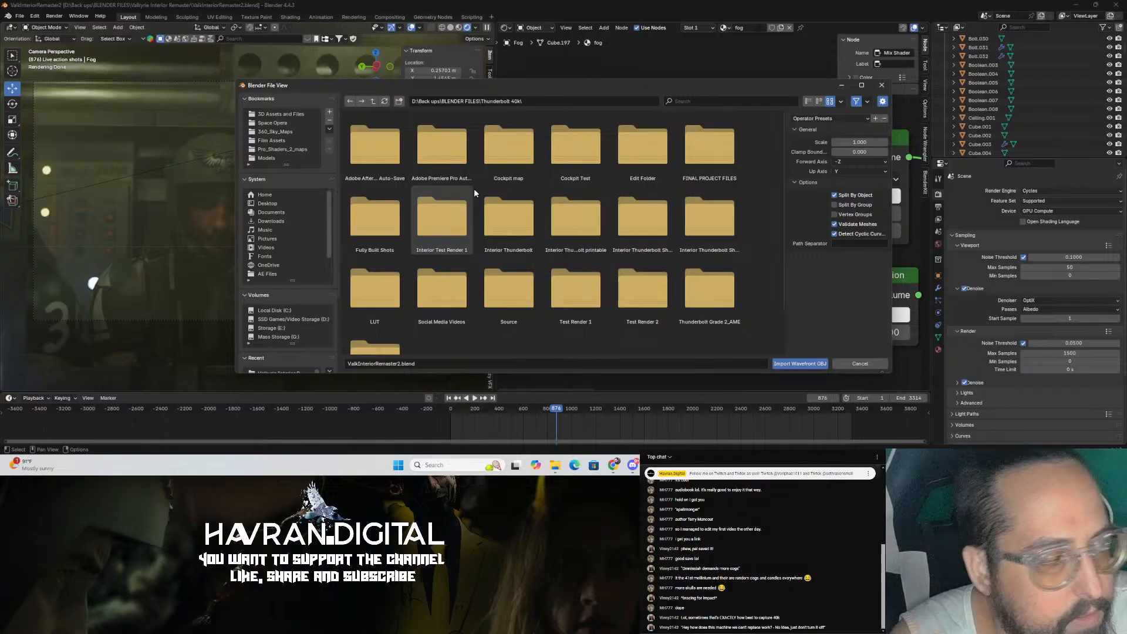
scroll(520, 264, "down", 1)
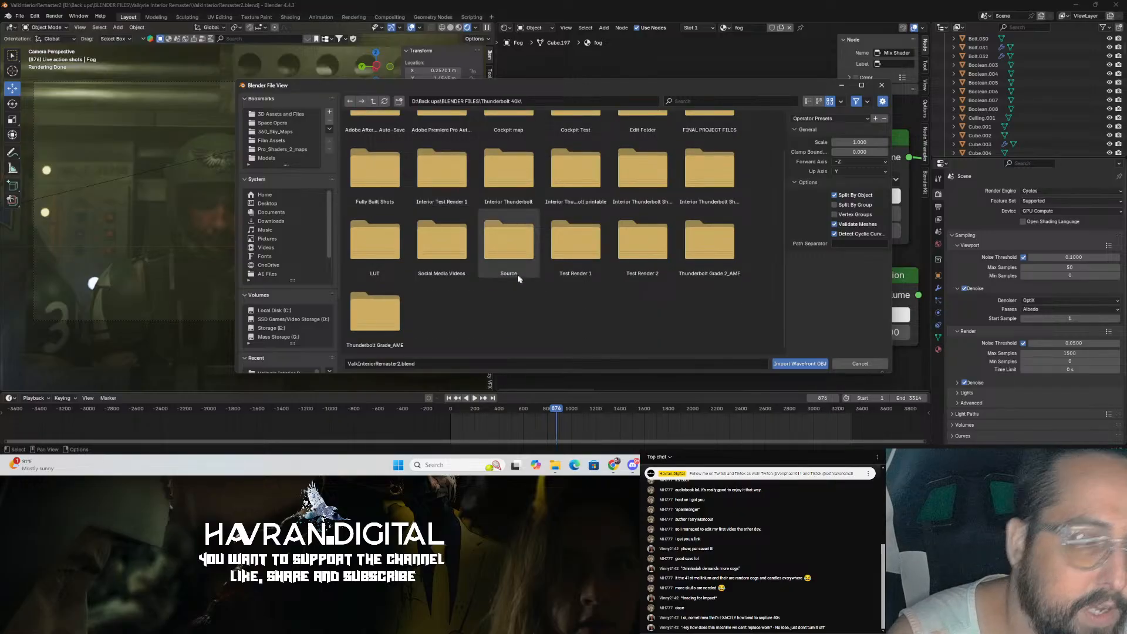
Step: Navigate through Source, Runtime, Libraries and Character into the Inquisition folder and import the servo skull OBJ
double_click(499, 274)
double_click(497, 154)
double_click(376, 147)
double_click(390, 150)
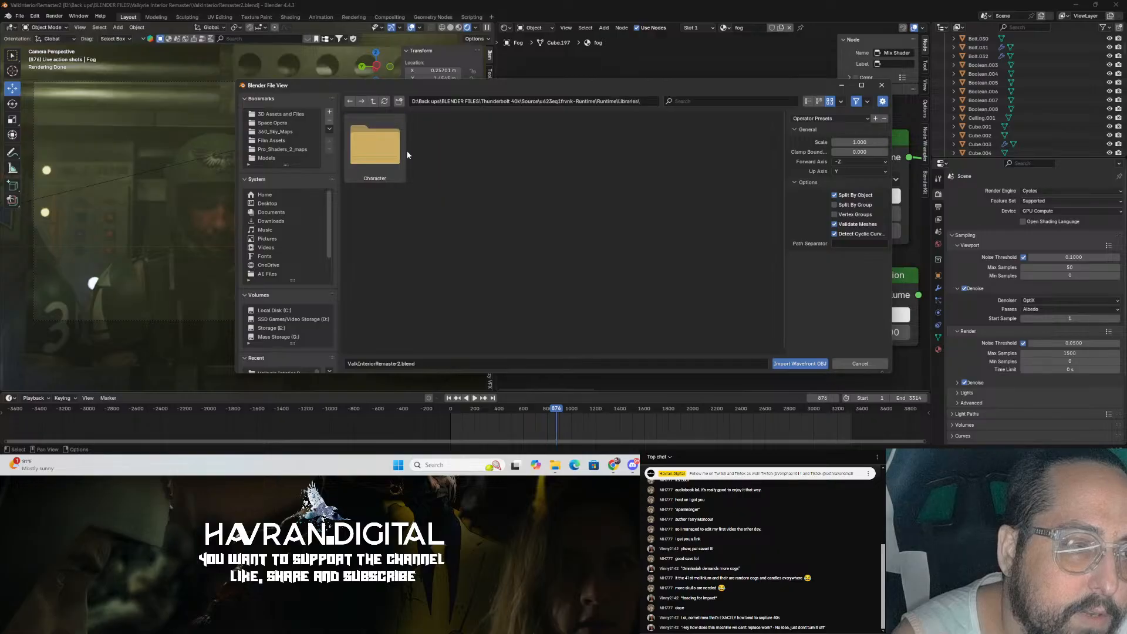
double_click(407, 152)
double_click(406, 152)
left_click(406, 153)
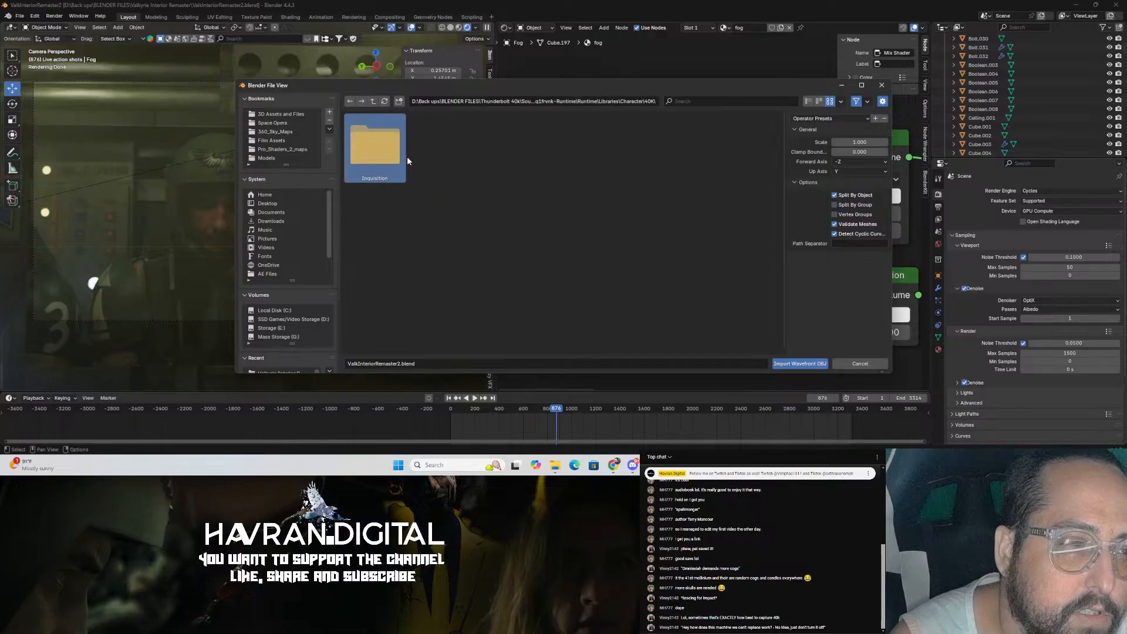
double_click(405, 154)
left_click(405, 154)
left_click(799, 364)
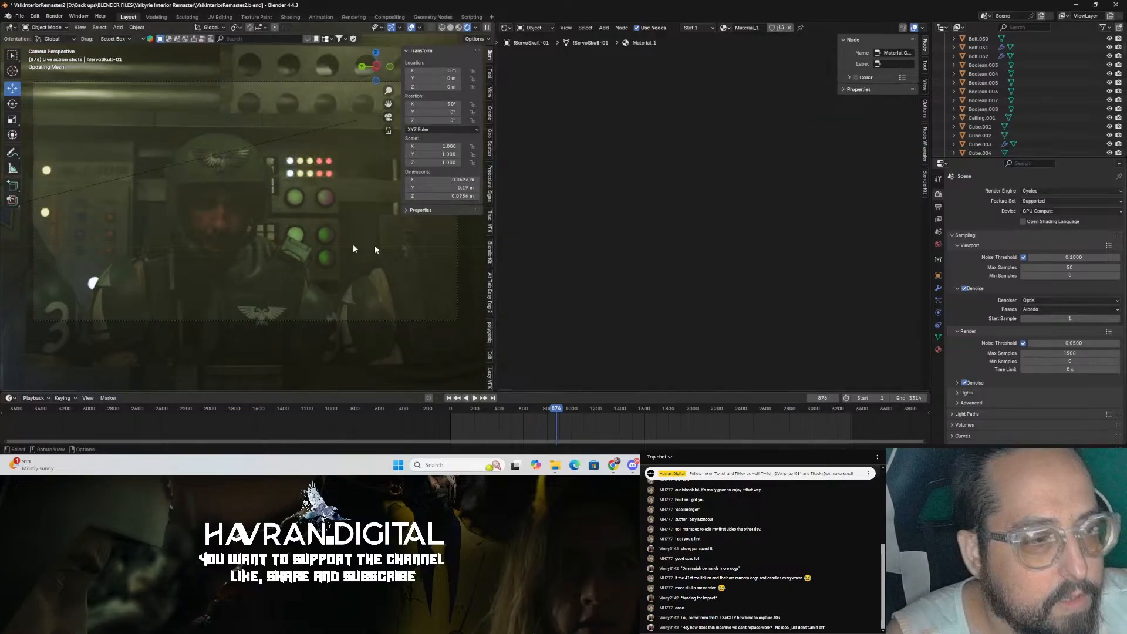
Step: Switch the viewport to solid shading and frame the imported servo skull inside the cabin
middle_click_drag(304, 255, 162, 250)
left_click_drag(152, 226, 284, 248)
middle_click_drag(284, 248, 258, 278)
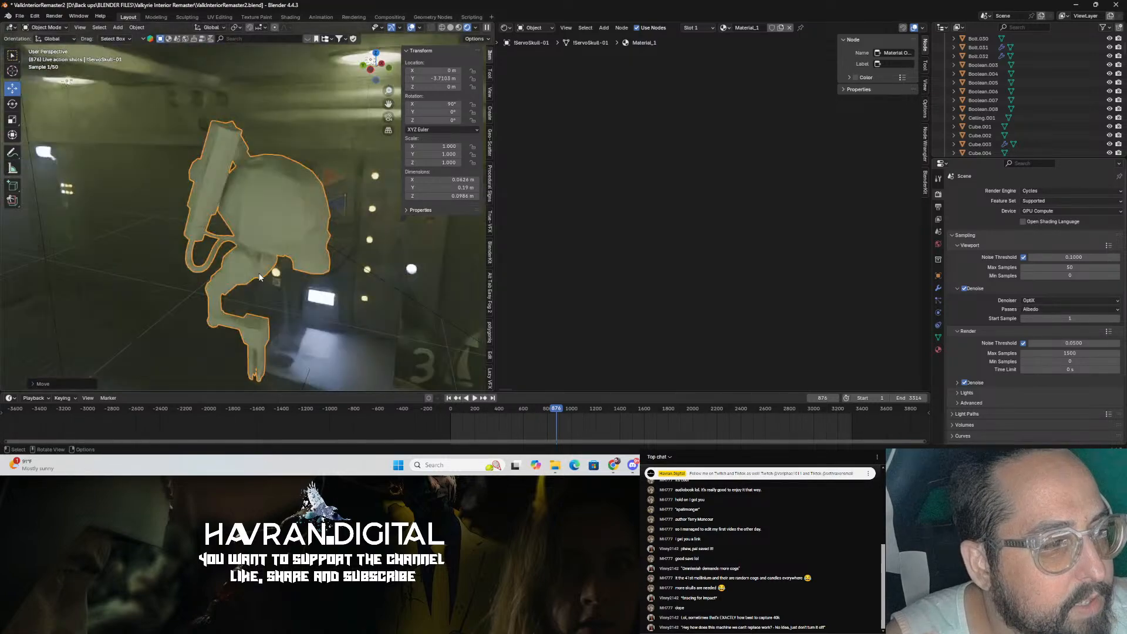
left_click(451, 27)
mouse_move(282, 229)
middle_mouse_down()
mouse_move(297, 235)
mouse_move(266, 238)
mouse_move(240, 262)
middle_mouse_up()
key("shift+space")
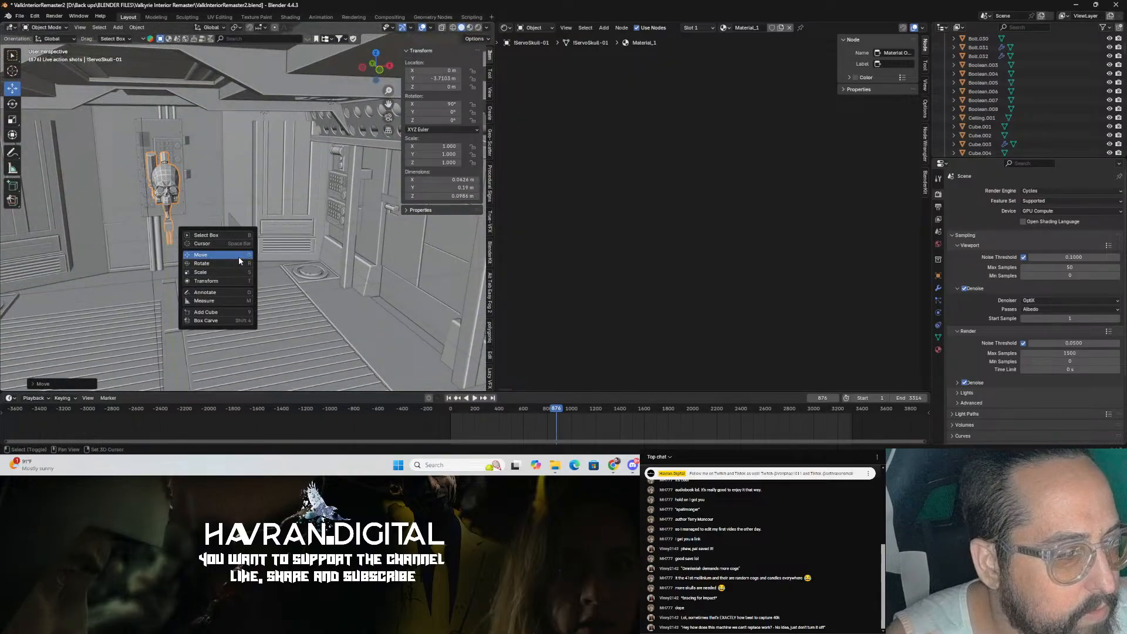
left_click(239, 257)
scroll(199, 215, "down", 8)
scroll(197, 212, "up", 5)
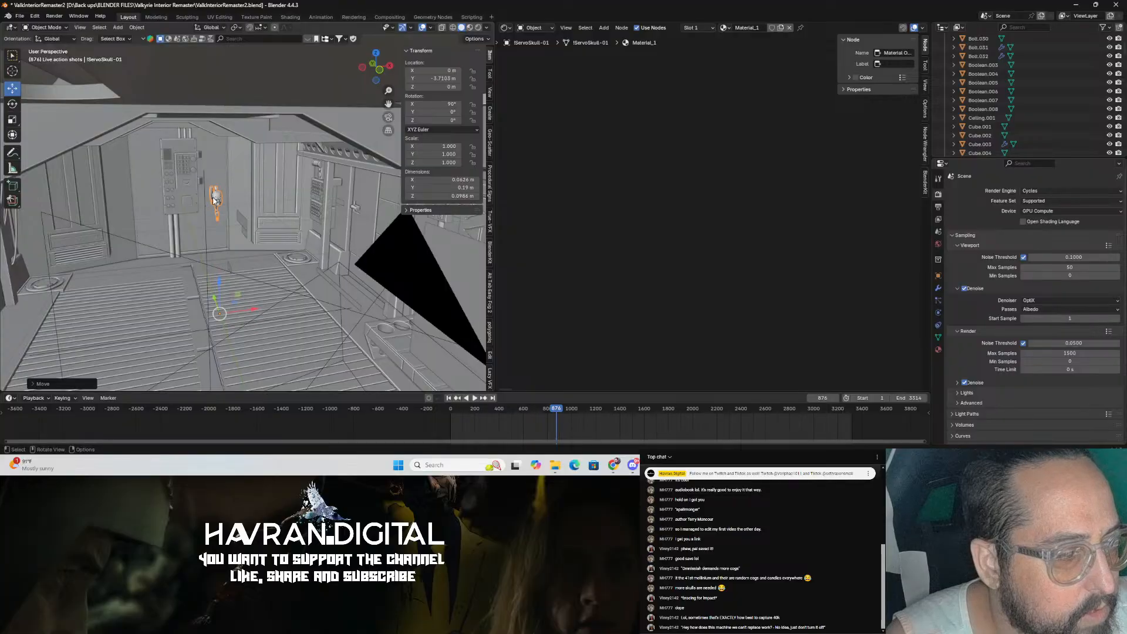
Step: Set the servo skull's origin, move it up against the cabin wall, and save the file
right_click(214, 200)
mouse_move(209, 235)
left_click(271, 241)
middle_click_drag(272, 241, 257, 269)
key("ctrl+s")
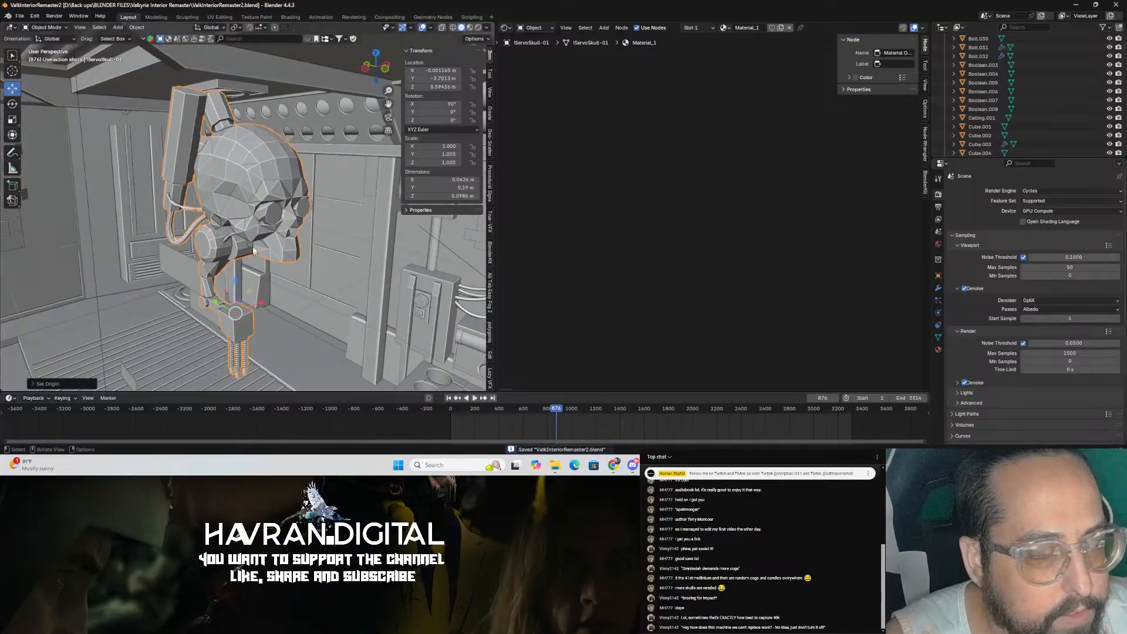
Step: Apply Shade Auto Smooth to the servo skull and save the file
right_click(262, 181)
left_click(249, 151)
scroll(369, 186, "up", 2)
middle_click_drag(368, 187, 259, 184)
key("ctrl+s")
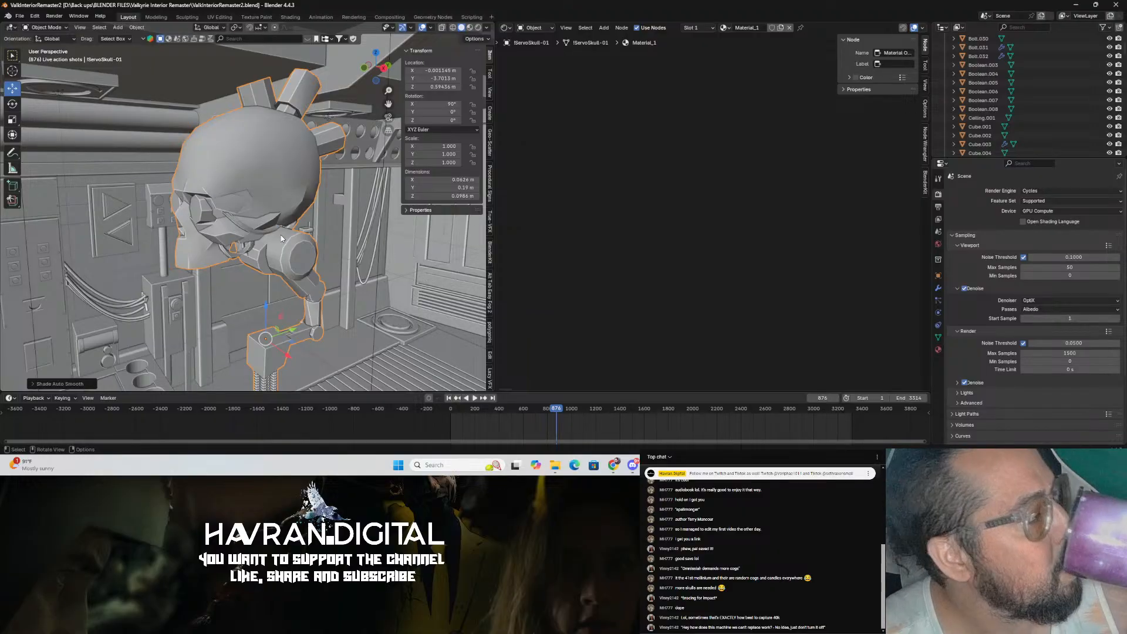
Step: Inspect the smoothed servo skull from several angles and save
middle_click_drag(243, 248, 369, 249)
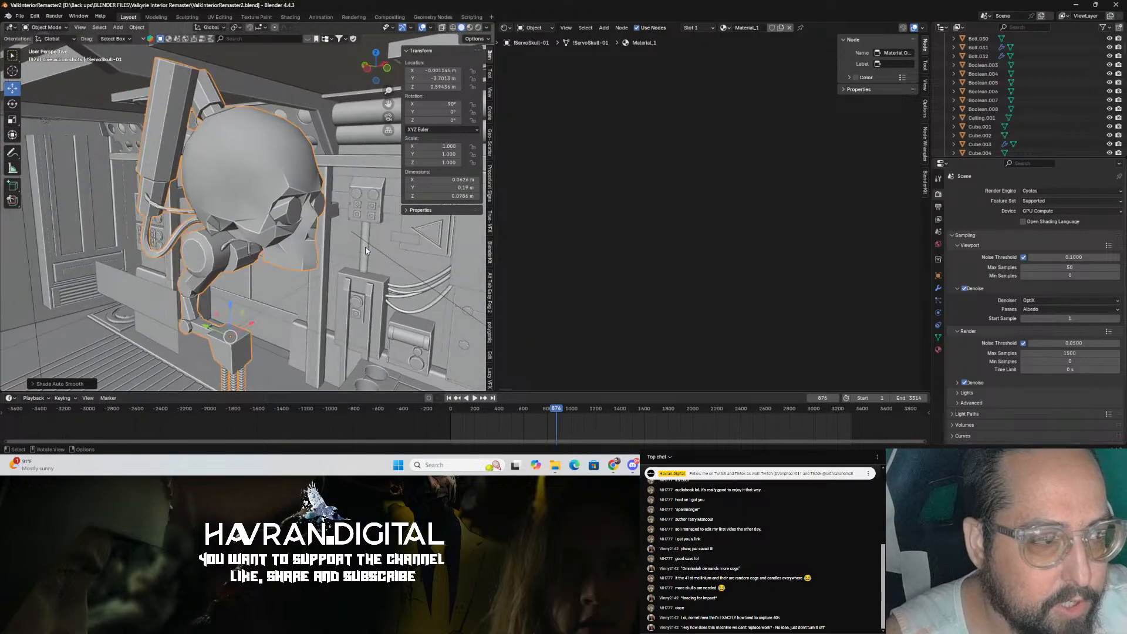
key("ctrl+s")
middle_click_drag(310, 215, 272, 216)
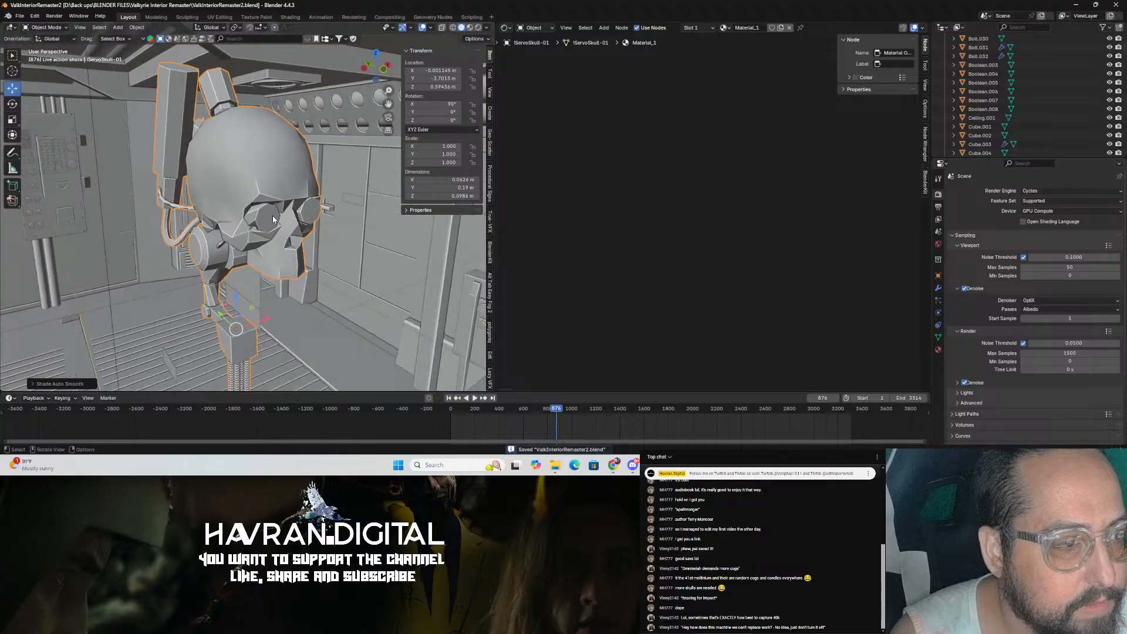
scroll(272, 216, "up", 3)
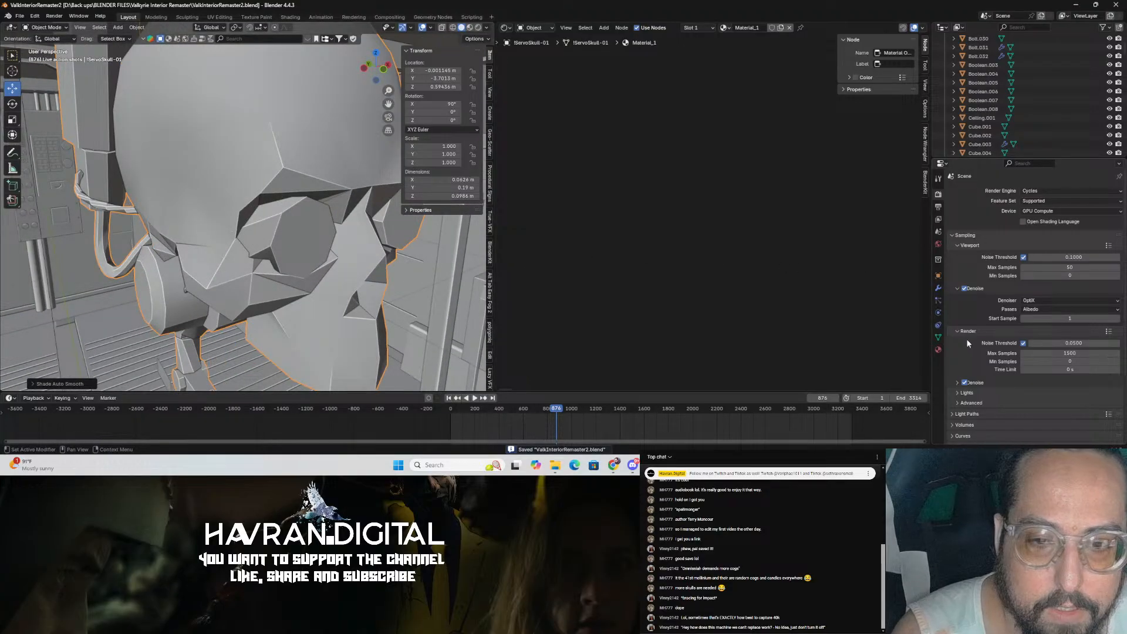
Step: Add a Bevel modifier to the servo skull and increase its segment count
left_click(938, 288)
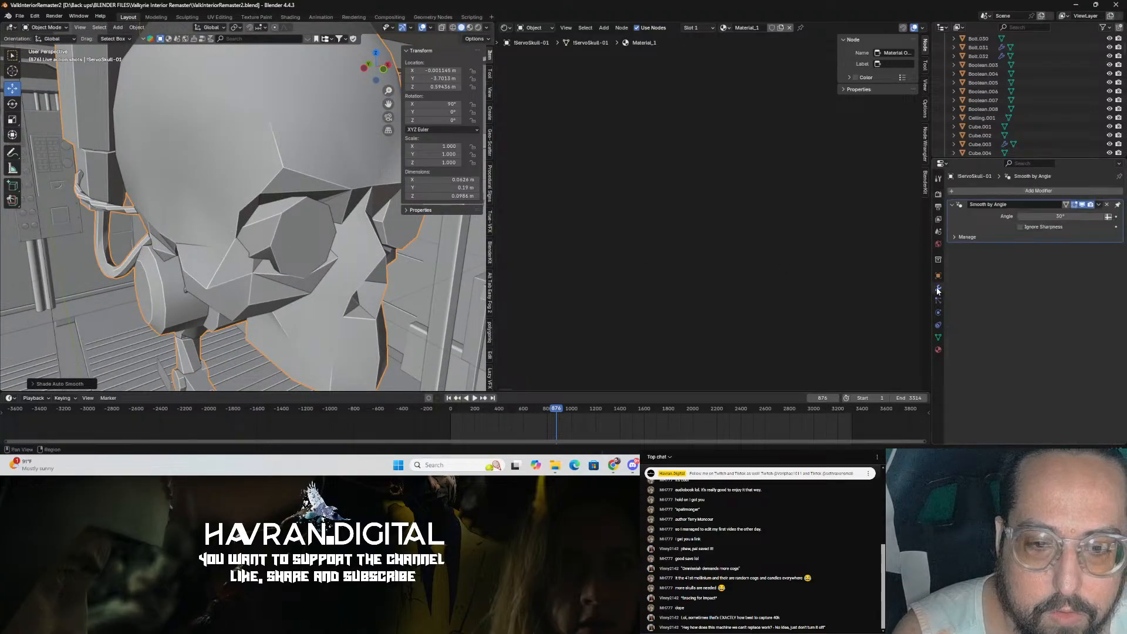
left_click(1046, 189)
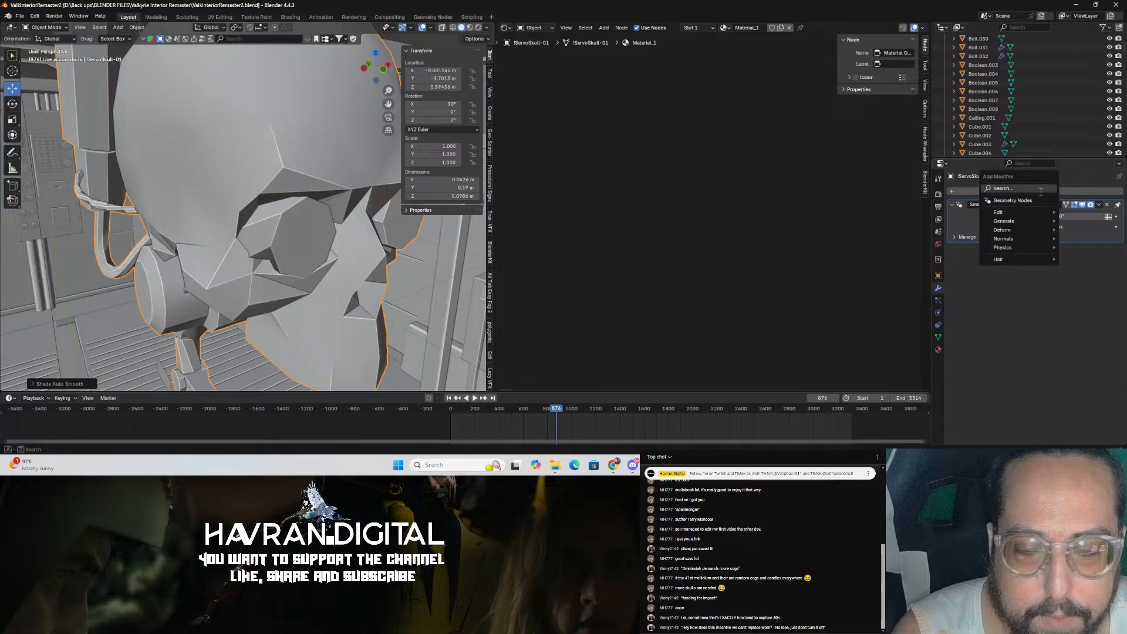
type("b")
left_click(1009, 208)
middle_click_drag(376, 323, 371, 286)
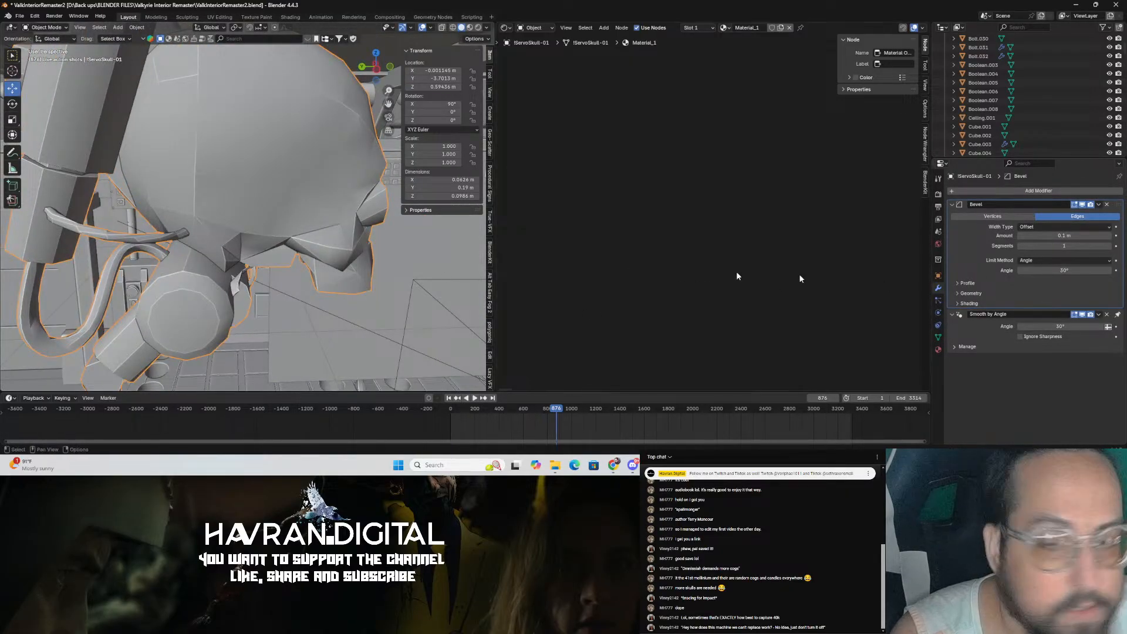
left_click(1115, 249)
left_click(1115, 249)
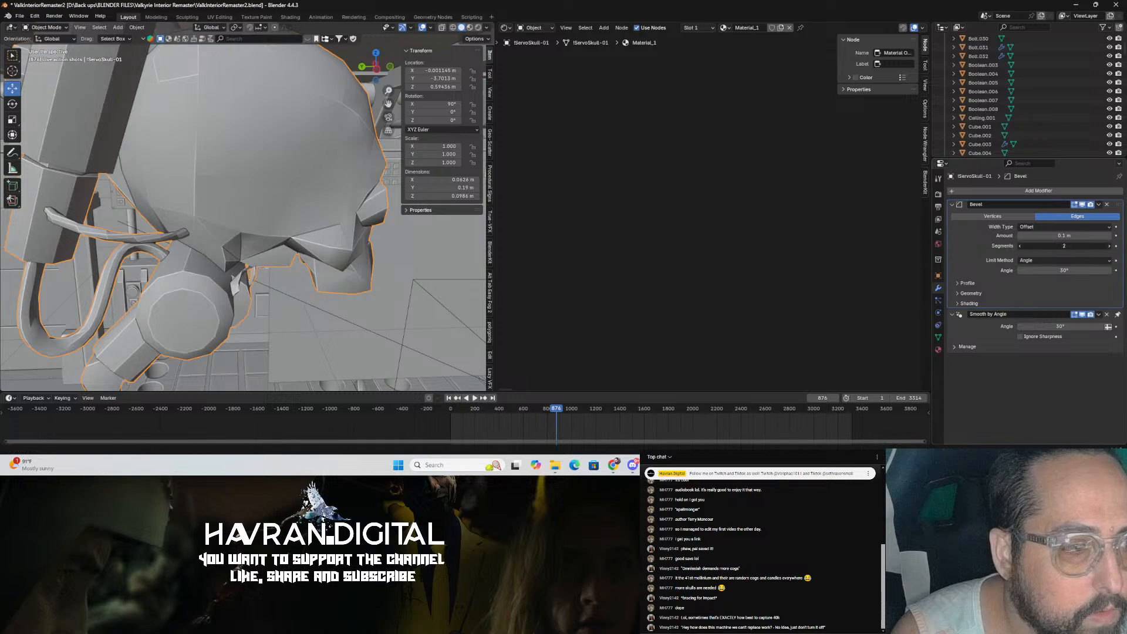
Step: Disable Clamp Overlap in the Bevel modifier's Geometry settings
left_click(958, 293)
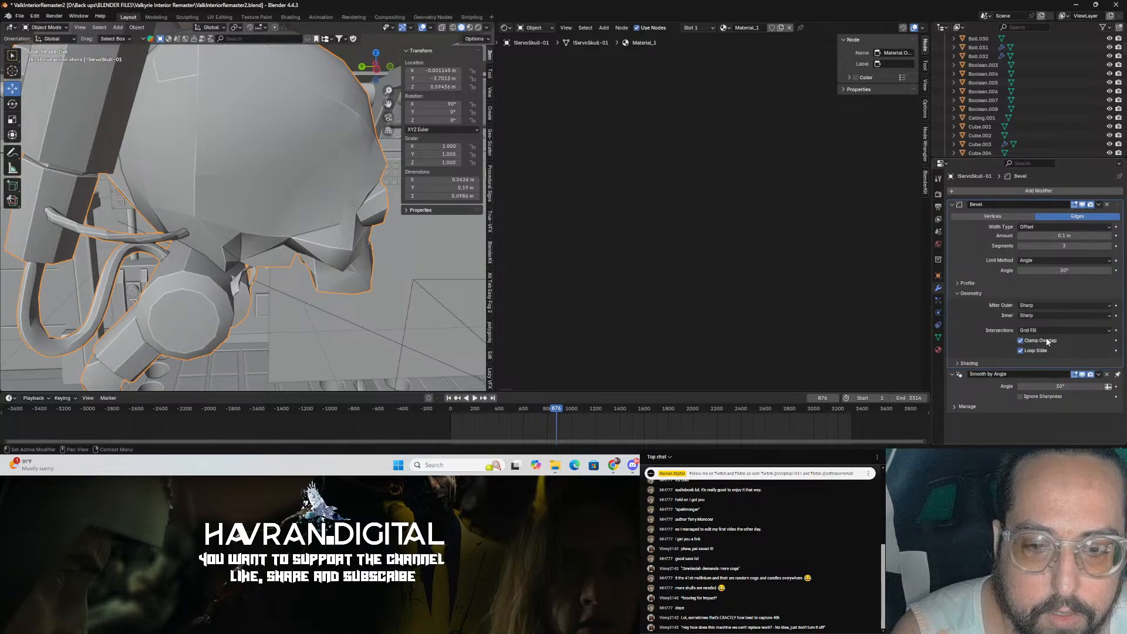
left_click(1021, 341)
scroll(260, 327, "up", 5)
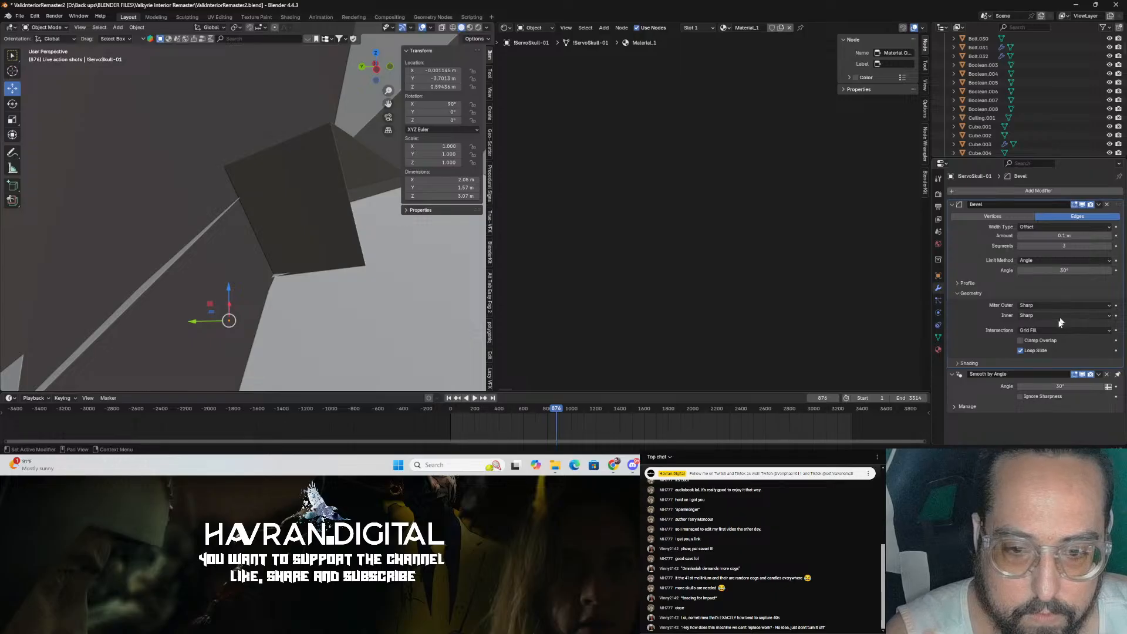
Step: Set the Bevel modifier's amount to 0.001 m on the servo skull
left_click(1053, 235)
key("BackSpace")
type(".001")
key("Return")
middle_click_drag(358, 251, 275, 239)
scroll(228, 242, "up", 5)
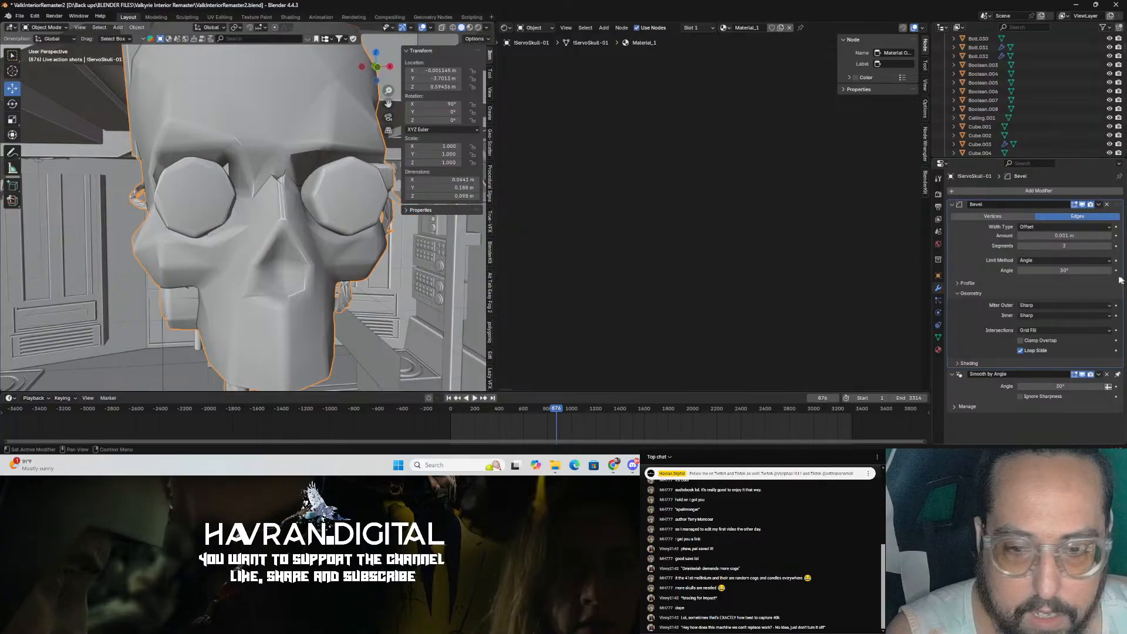
Step: Raise the Bevel segments by one, set the bevel amount to 0.0005 m and save the file
left_click(1110, 246)
left_click(1110, 246)
middle_click_drag(288, 319, 347, 295)
double_click(1078, 236)
type(".00")
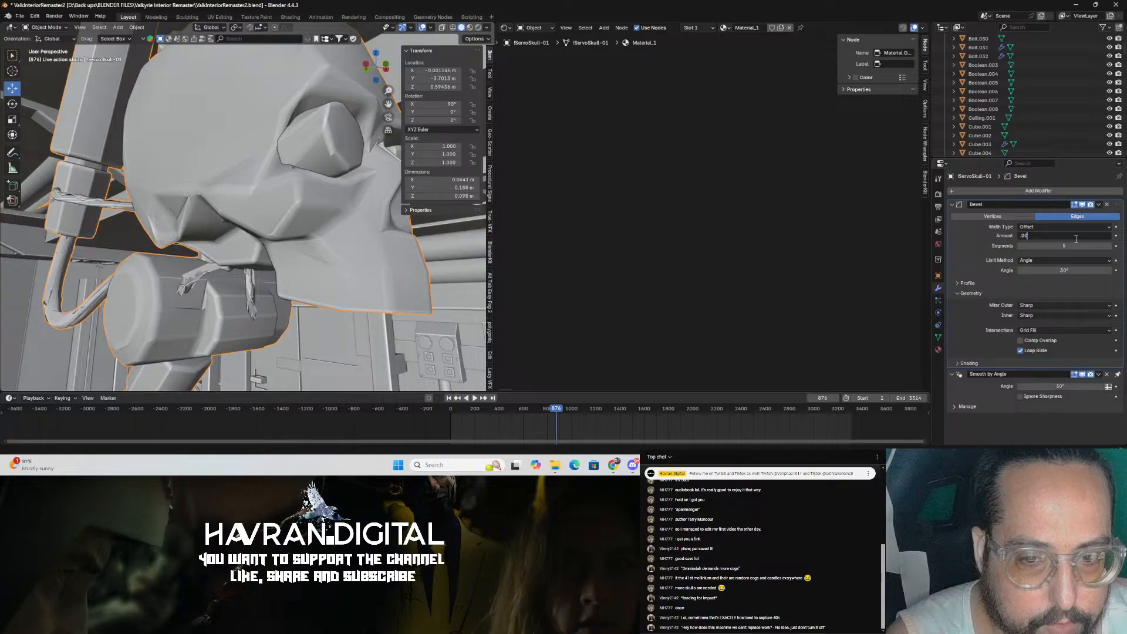
key("Return")
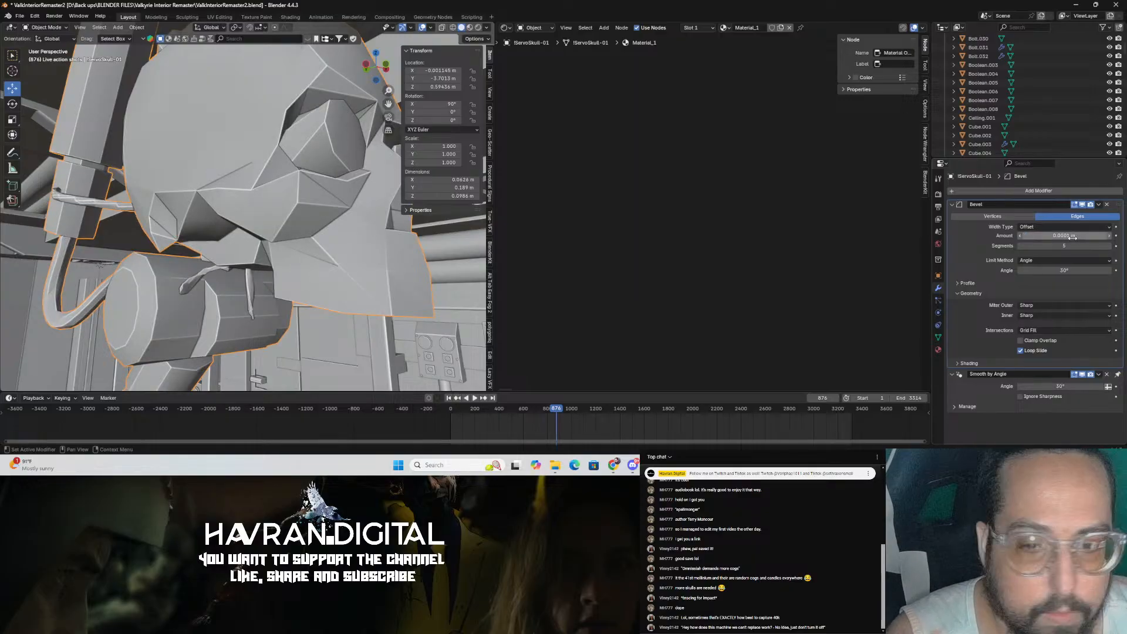
double_click(1073, 237)
key("BackSpace")
type(".0005")
key("Return")
middle_click_drag(196, 326, 257, 301)
scroll(256, 298, "down", 2)
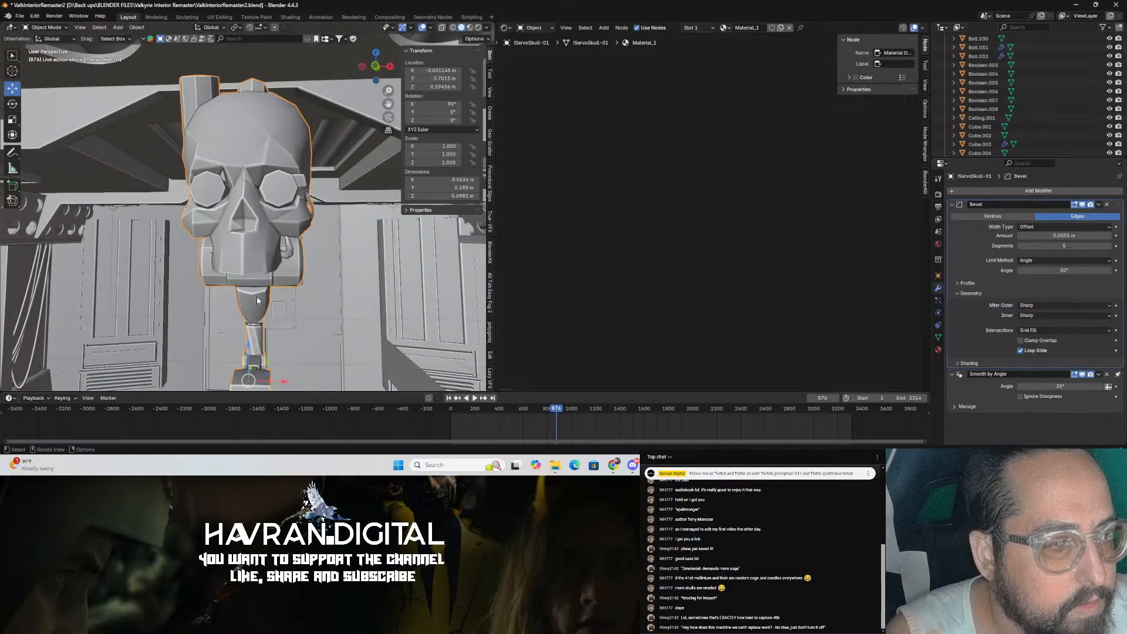
key("ctrl+s")
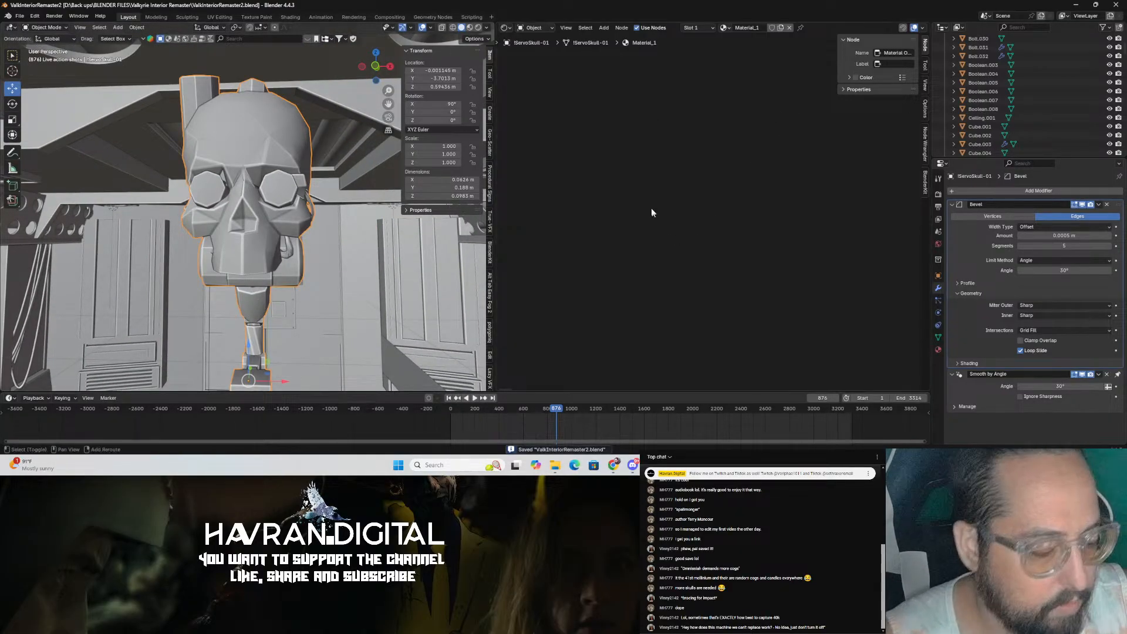
Step: Isolate the servo skull by hiding everything else and add a point light
key("shift+h")
mouse_move(306, 238)
middle_mouse_down()
mouse_move(372, 206)
mouse_move(371, 247)
mouse_move(319, 245)
middle_mouse_up()
key("shift+a")
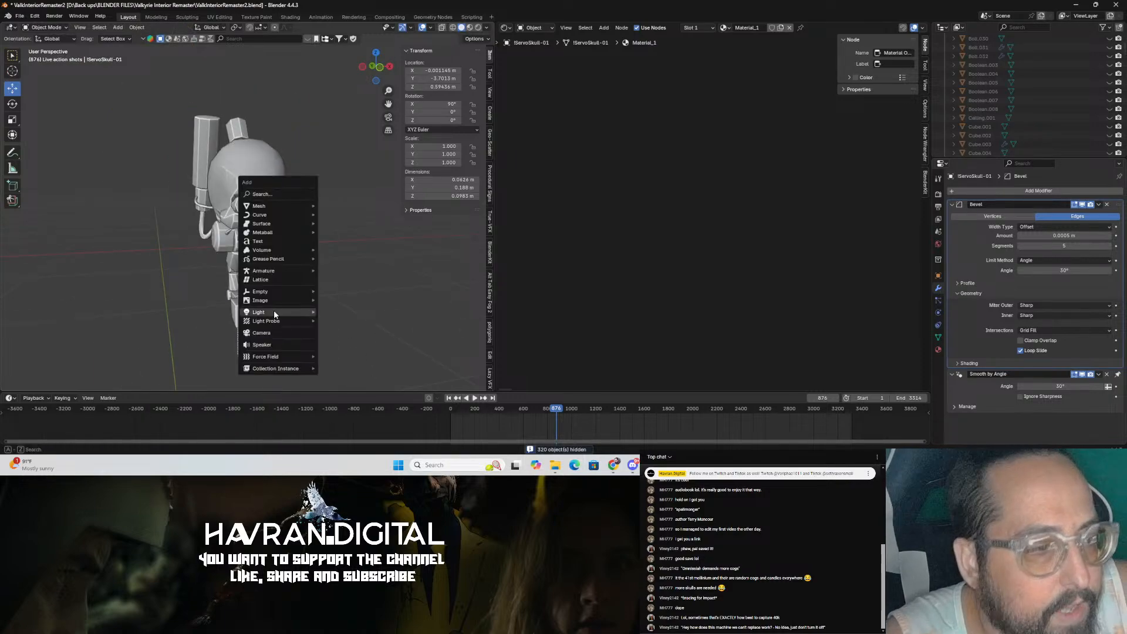
mouse_move(281, 312)
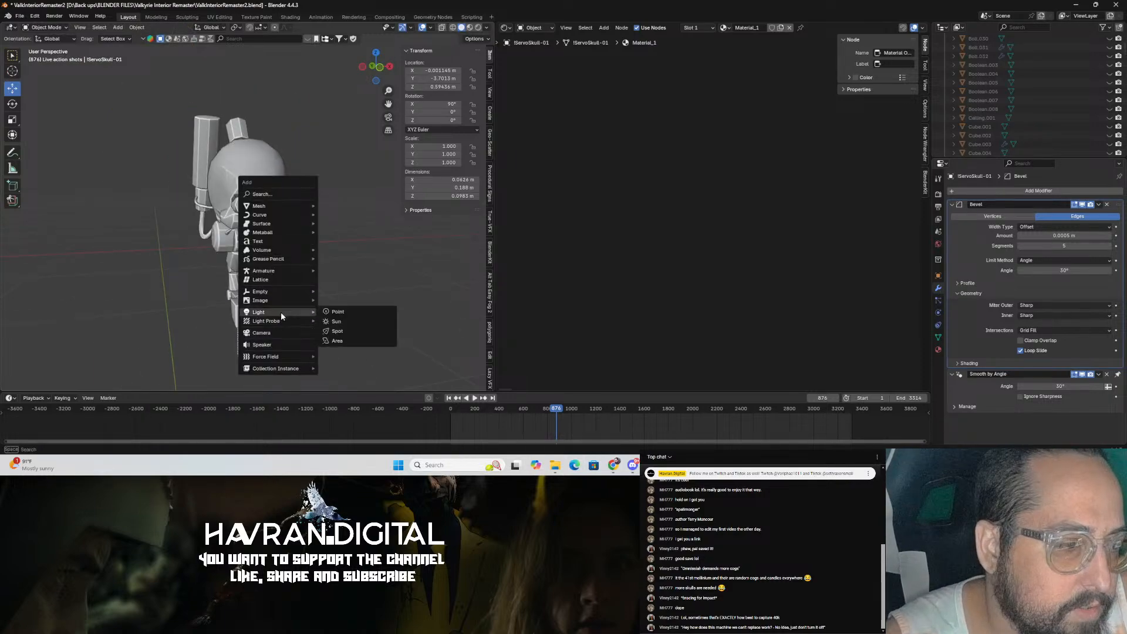
left_click(334, 312)
Step: Move the point light toward the servo skull and save the file
scroll(313, 252, "down", 5)
middle_click_drag(311, 255, 365, 294)
left_click_drag(348, 248, 222, 210)
scroll(235, 208, "up", 7)
middle_click_drag(236, 206, 249, 171)
left_click_drag(302, 262, 272, 178)
key("ctrl+s")
Step: Reposition the point light to about X 0.12, Y -3.88, Z 0.71 m beside the skull and save
middle_click_drag(274, 181, 178, 274)
scroll(178, 275, "up", 4)
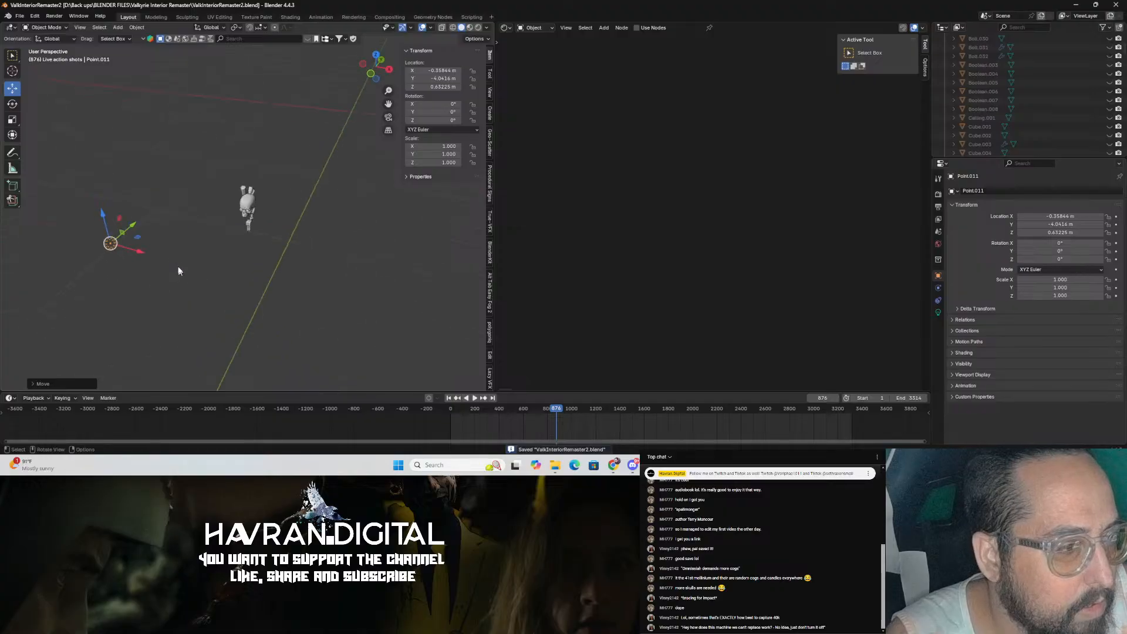
left_click_drag(140, 252, 278, 225)
middle_click_drag(277, 225, 403, 200)
scroll(403, 199, "up", 4)
left_click_drag(347, 190, 350, 145)
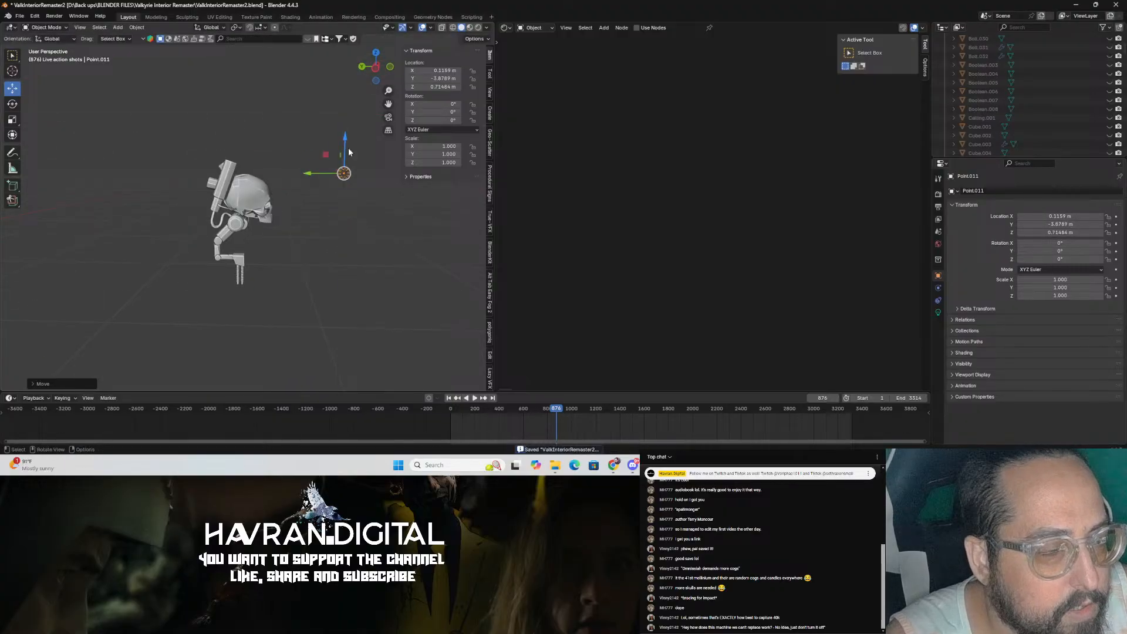
key("ctrl+s")
Step: Set the point light's power to 2 W while previewing the skull in rendered view
middle_click_drag(275, 183, 240, 191)
scroll(240, 193, "up", 1)
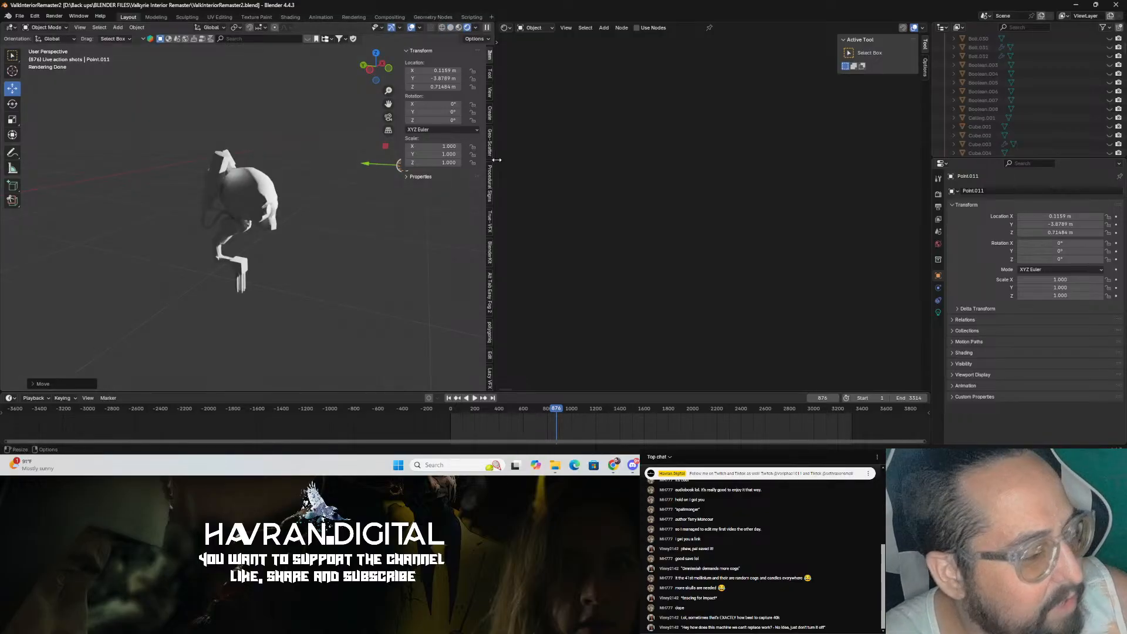
scroll(339, 281, "up", 3)
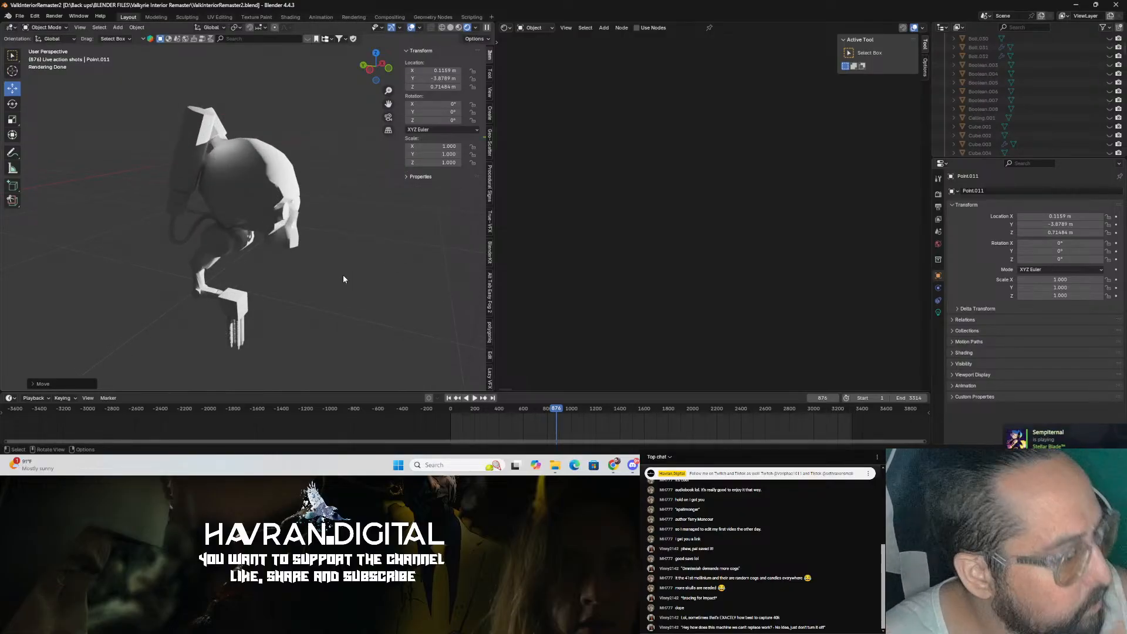
middle_click_drag(75, 287, 328, 287)
left_click(938, 313)
double_click(1045, 247)
type("2")
key("Return")
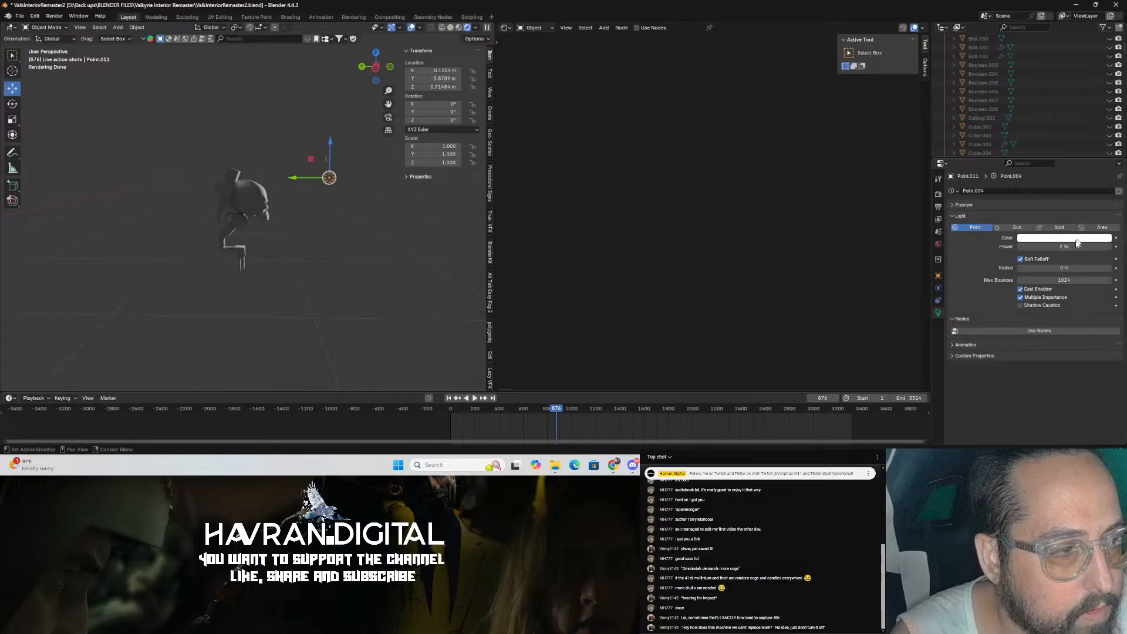
Step: Save the file and select the servo skull again
scroll(365, 286, "up", 8)
middle_click_drag(354, 272, 327, 302)
key("ctrl+s")
left_click(319, 243)
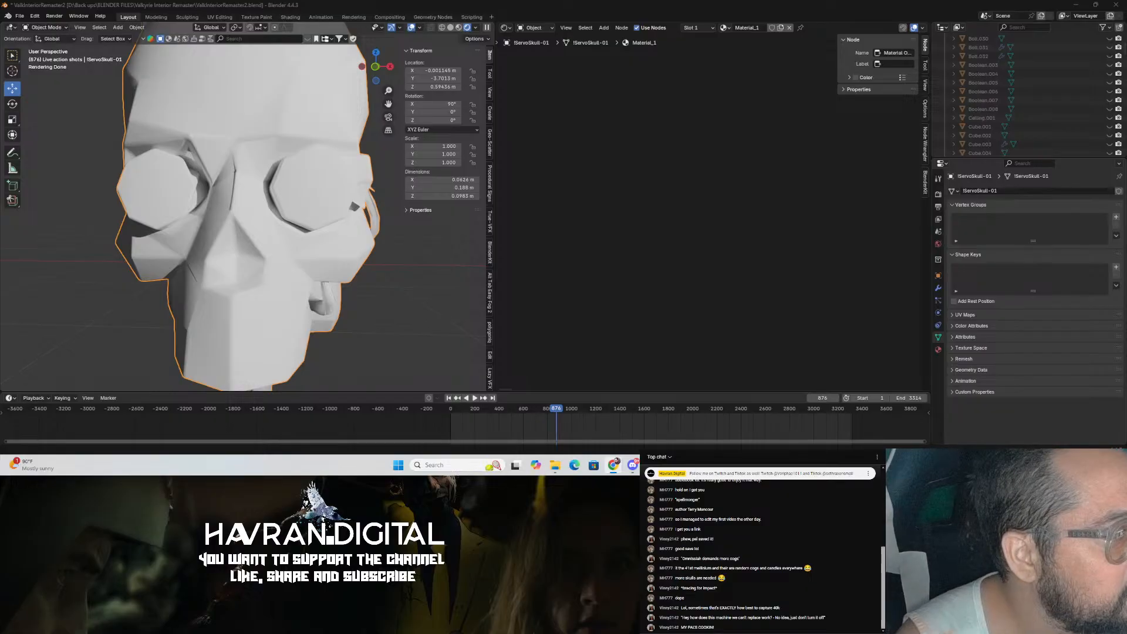
Step: Switch to the browser and open the image results for 'pictures of skulls', previewing one photo
left_click_drag(0, 35, 428, 38)
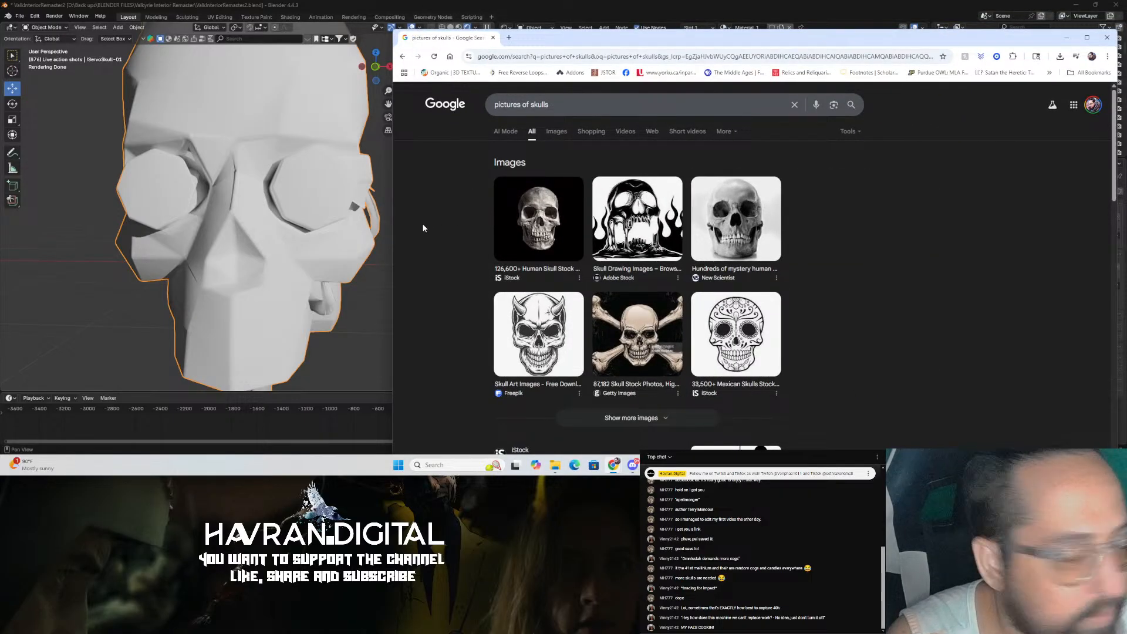
left_click(558, 133)
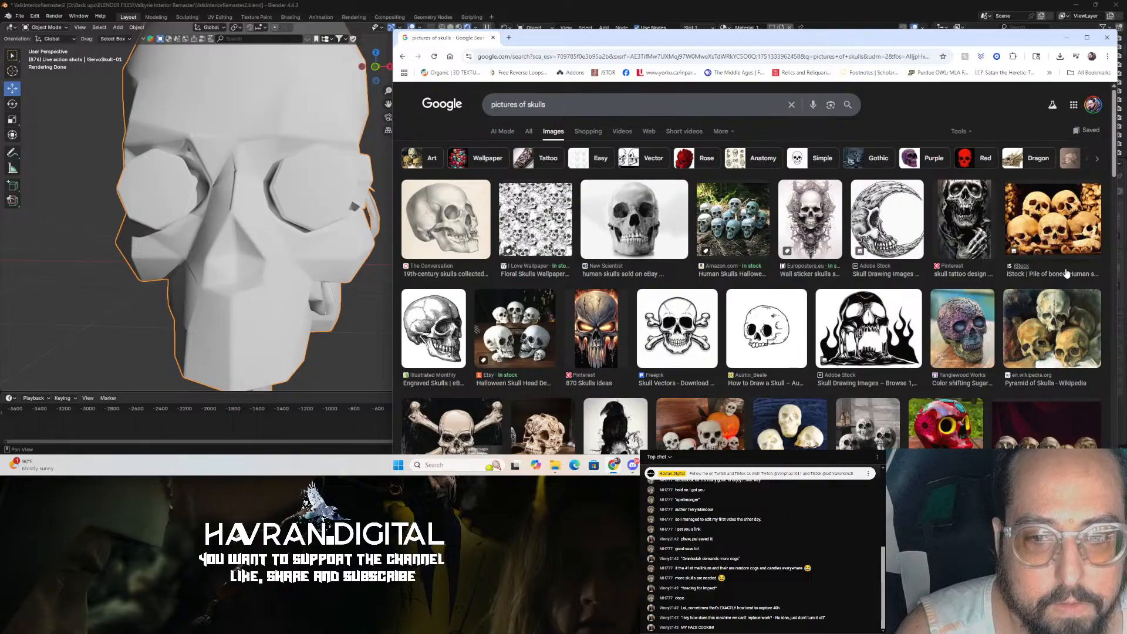
scroll(1053, 249, "down", 3)
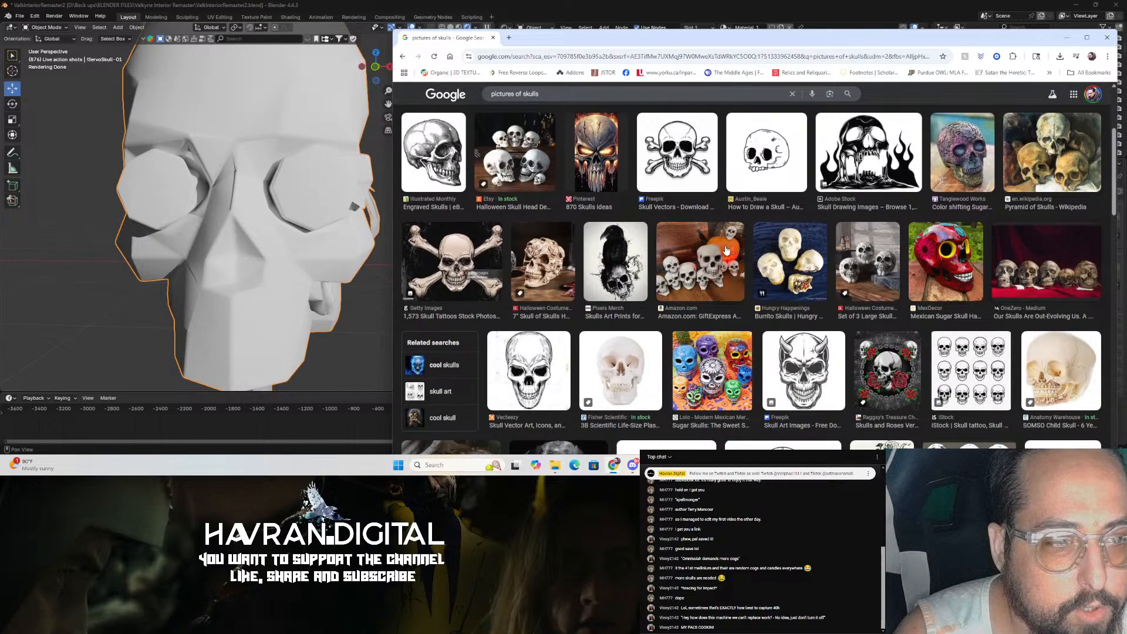
scroll(778, 292, "down", 5)
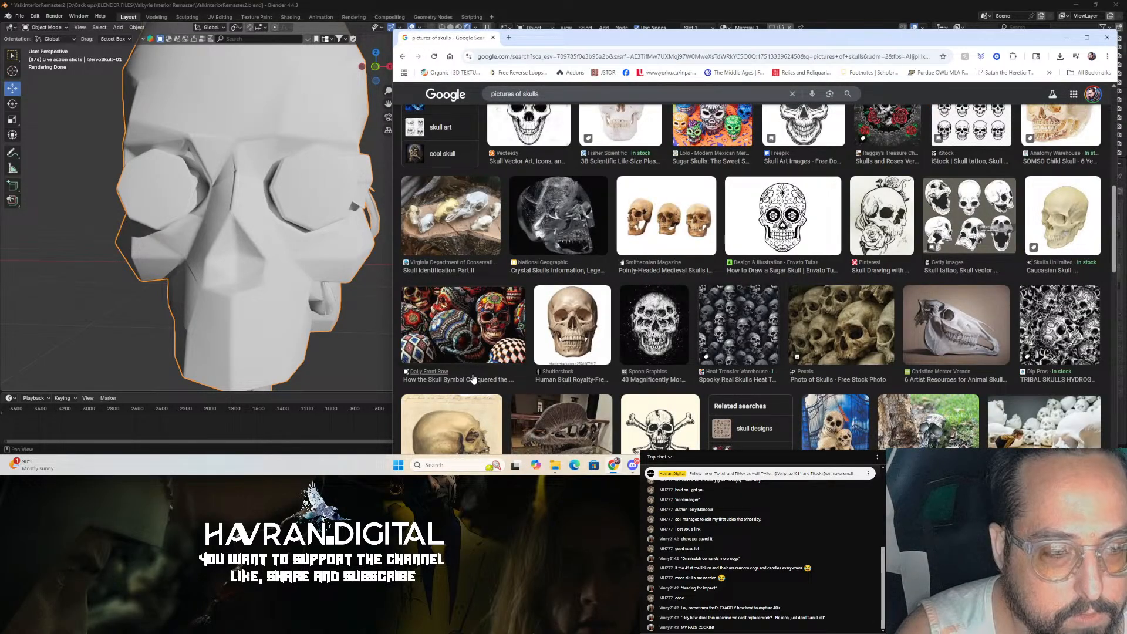
left_click(590, 334)
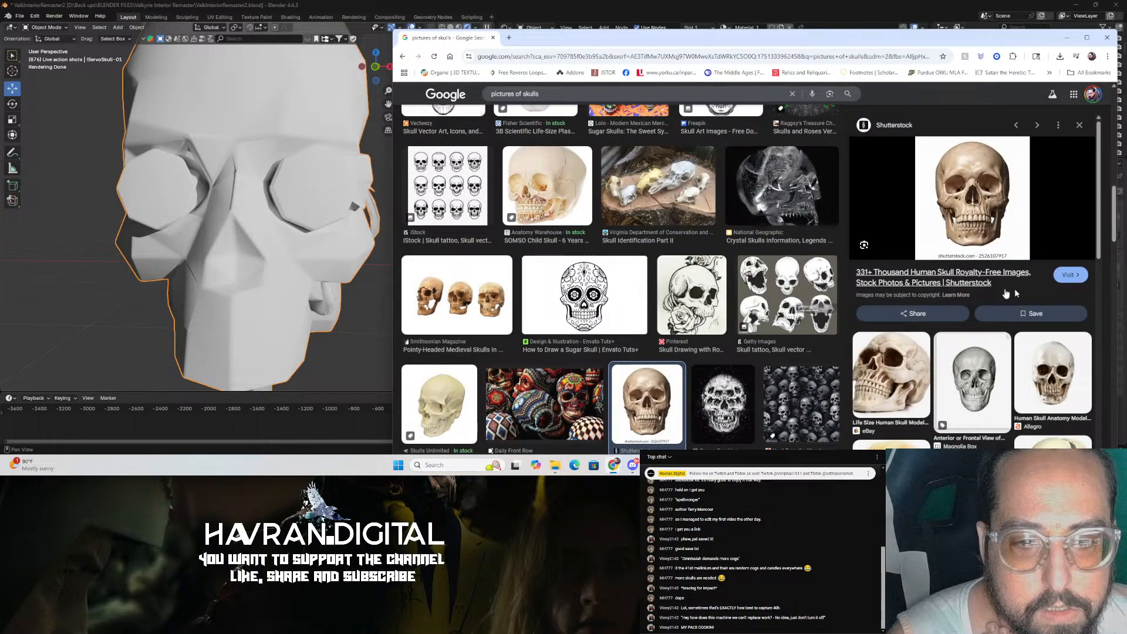
left_click(1077, 125)
left_click(509, 37)
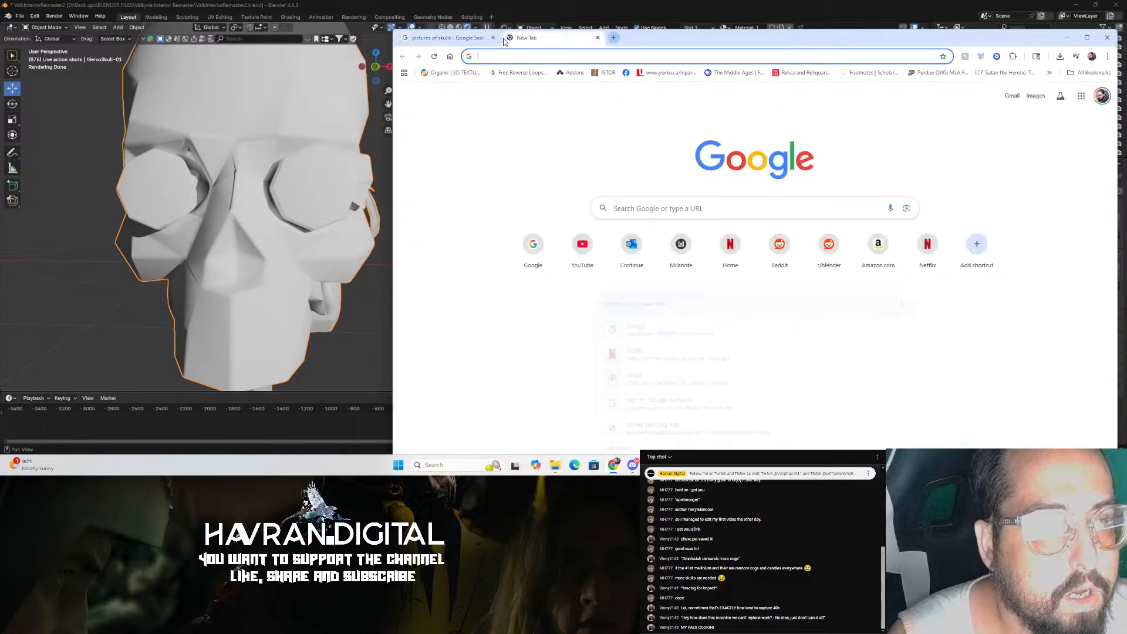
left_click(598, 38)
Step: Scroll through the skull image results looking for a suitable reference picture
scroll(765, 317, "down", 3)
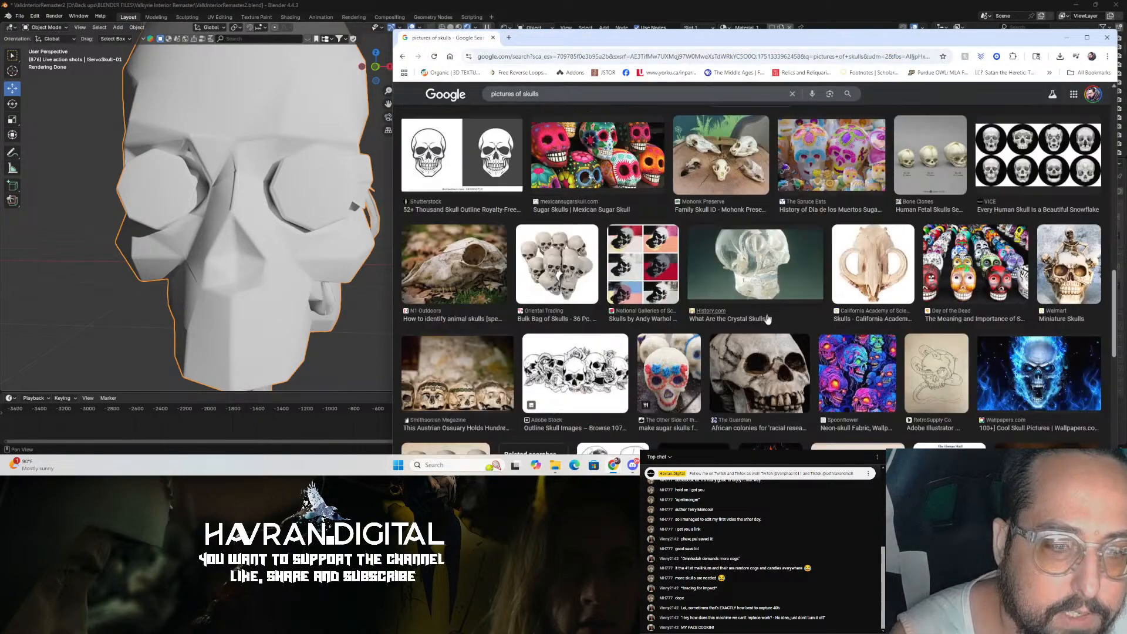
scroll(766, 323, "down", 3)
scroll(765, 323, "up", 10)
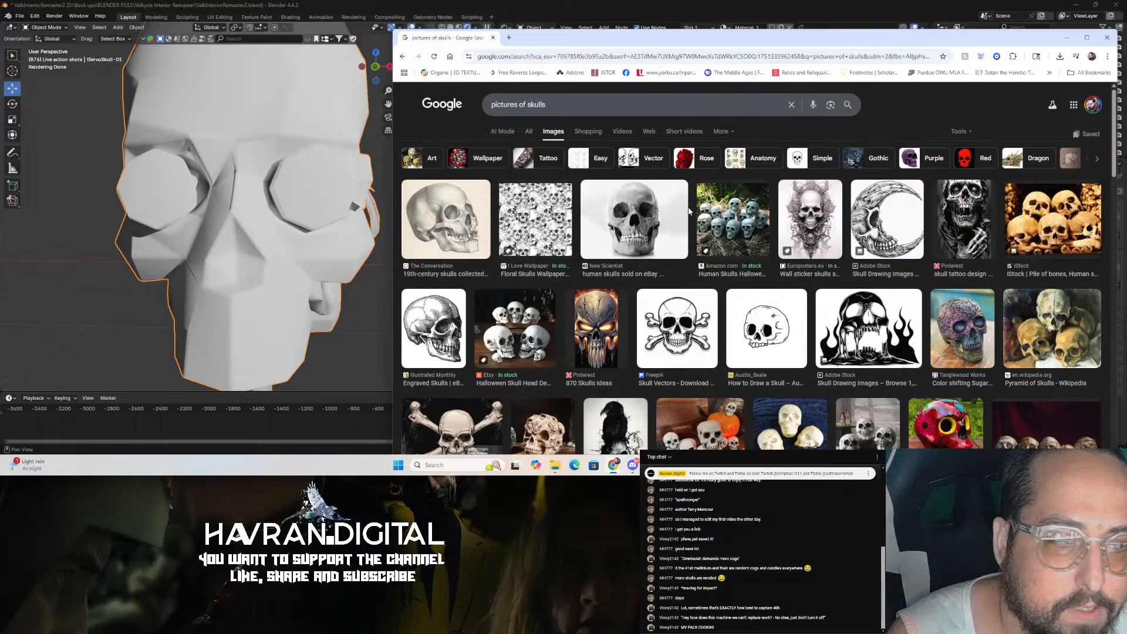
scroll(655, 226, "down", 5)
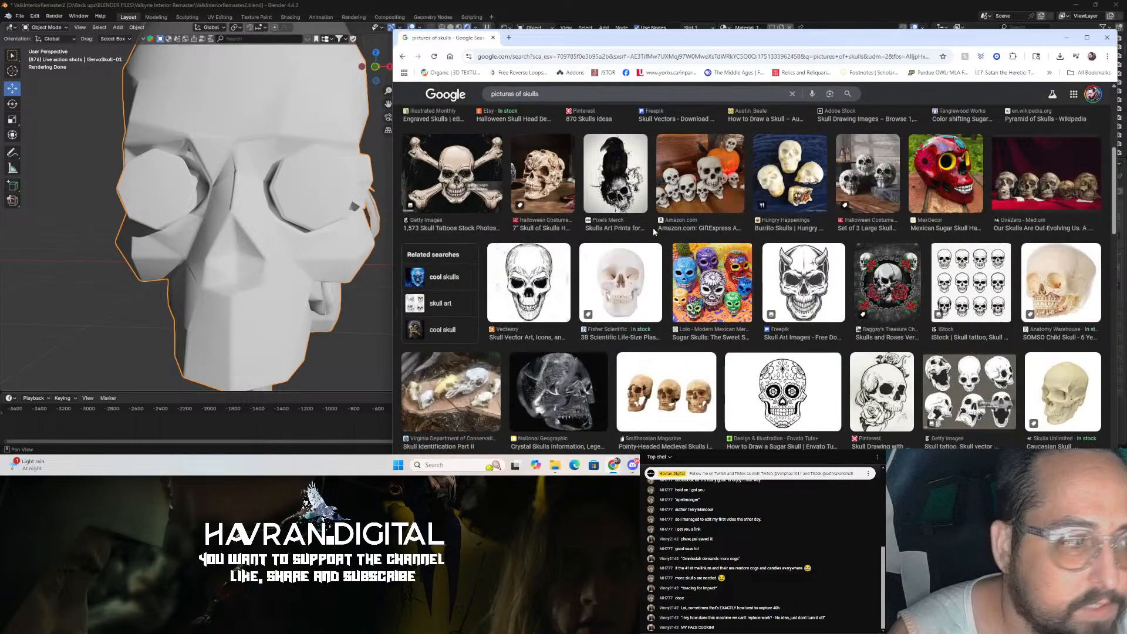
scroll(652, 227, "down", 3)
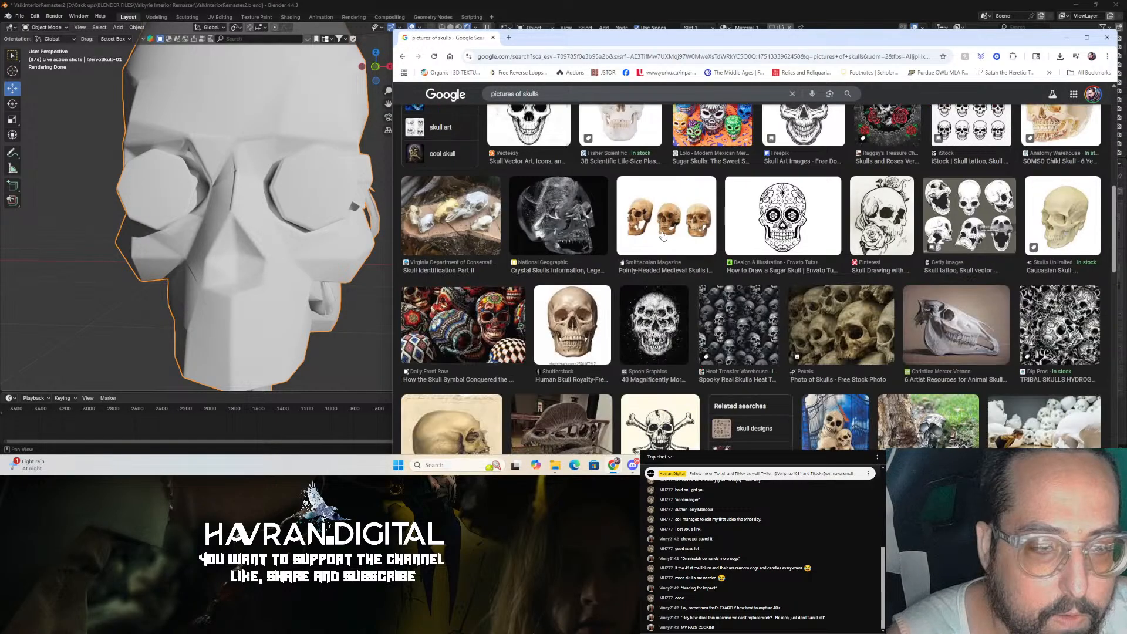
scroll(663, 235, "down", 3)
scroll(662, 235, "down", 5)
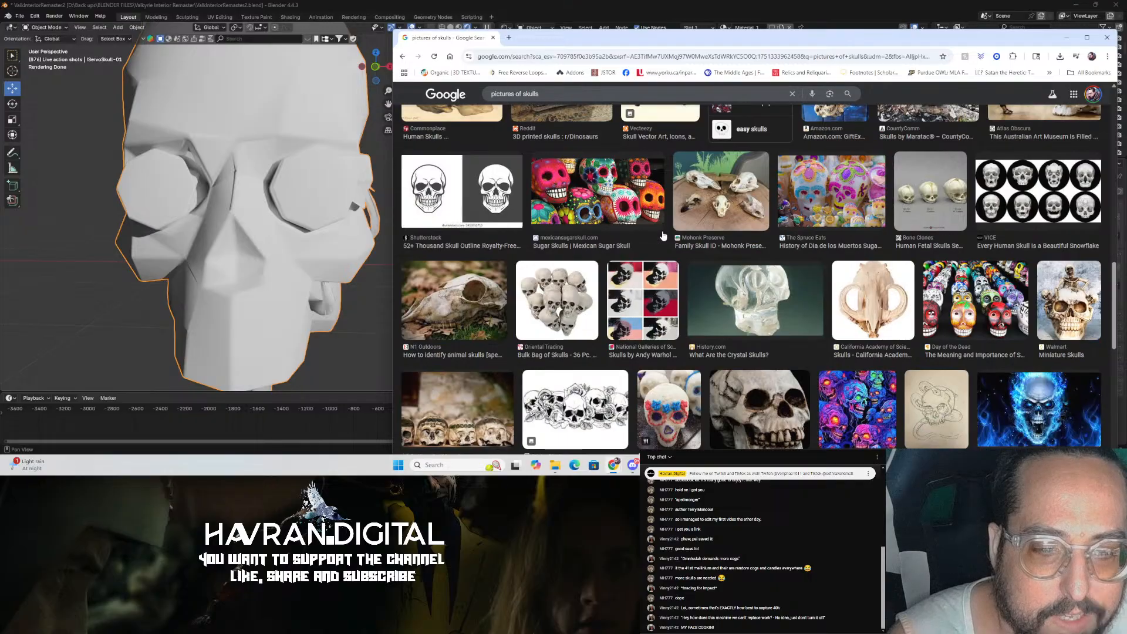
scroll(662, 234, "down", 2)
scroll(663, 235, "down", 3)
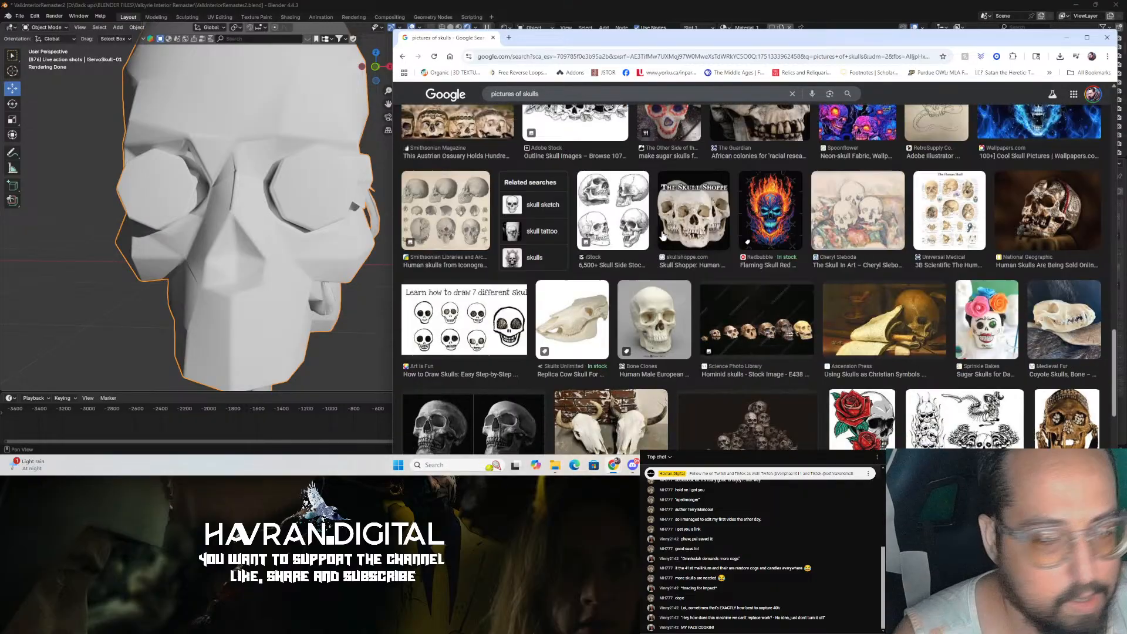
scroll(662, 235, "down", 3)
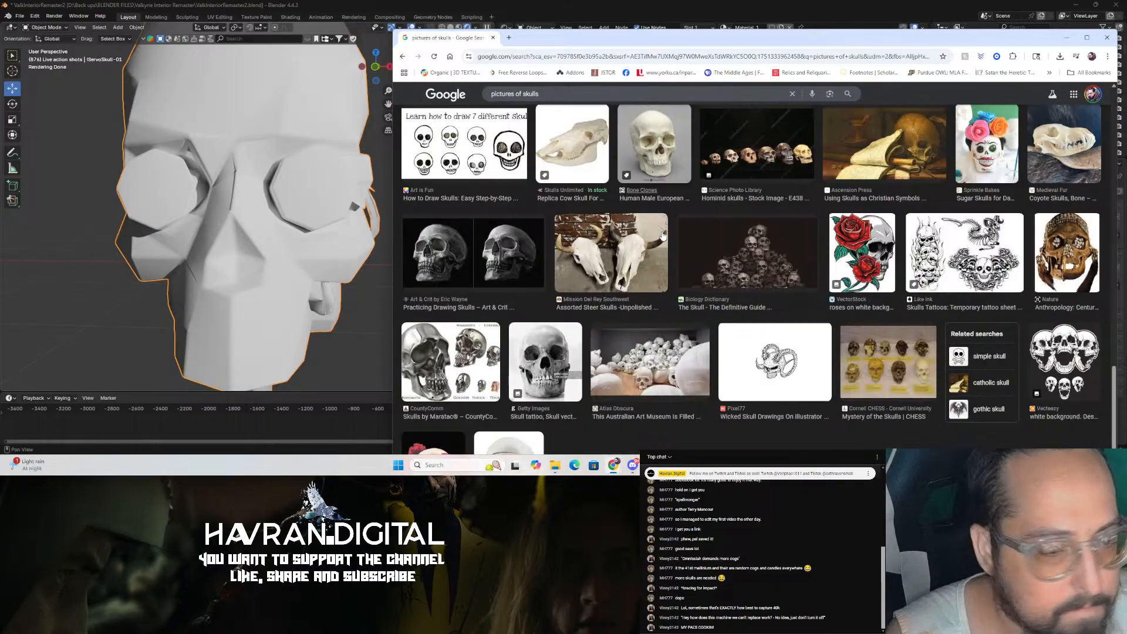
scroll(662, 235, "down", 3)
scroll(662, 235, "down", 10)
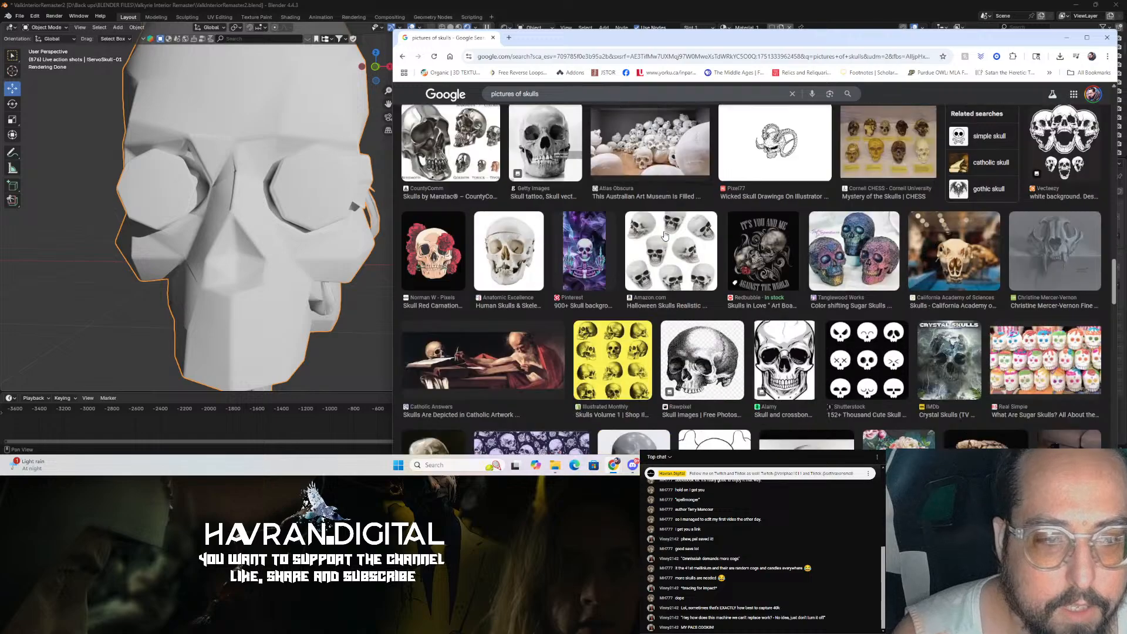
scroll(665, 236, "down", 5)
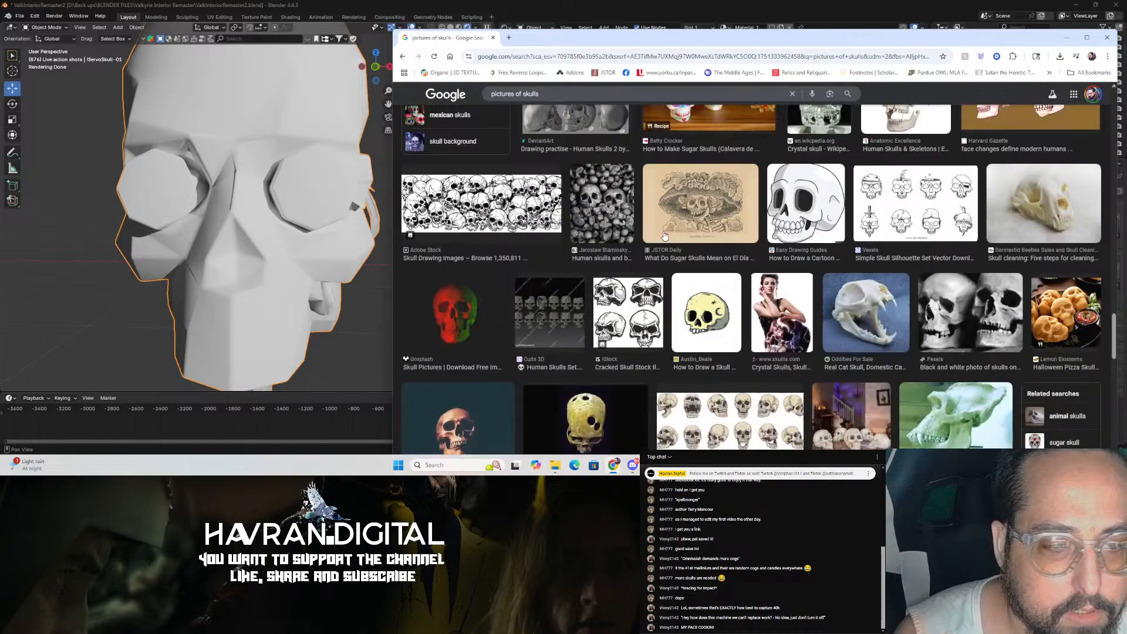
scroll(580, 235, "down", 5)
scroll(578, 202, "up", 20)
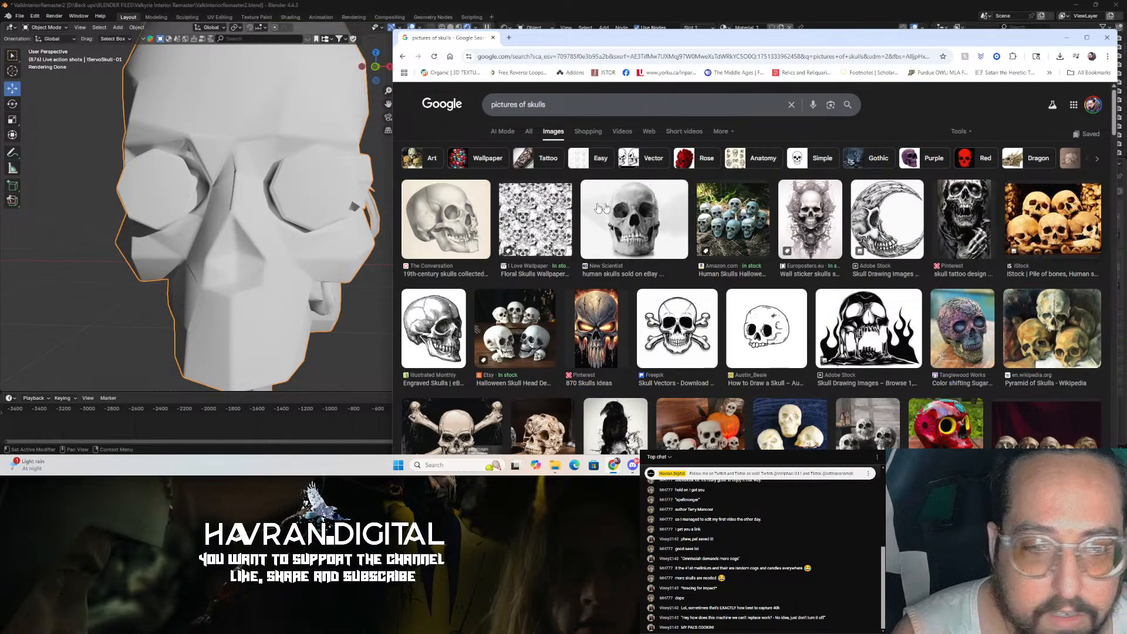
scroll(646, 232, "down", 3)
scroll(657, 243, "up", 1)
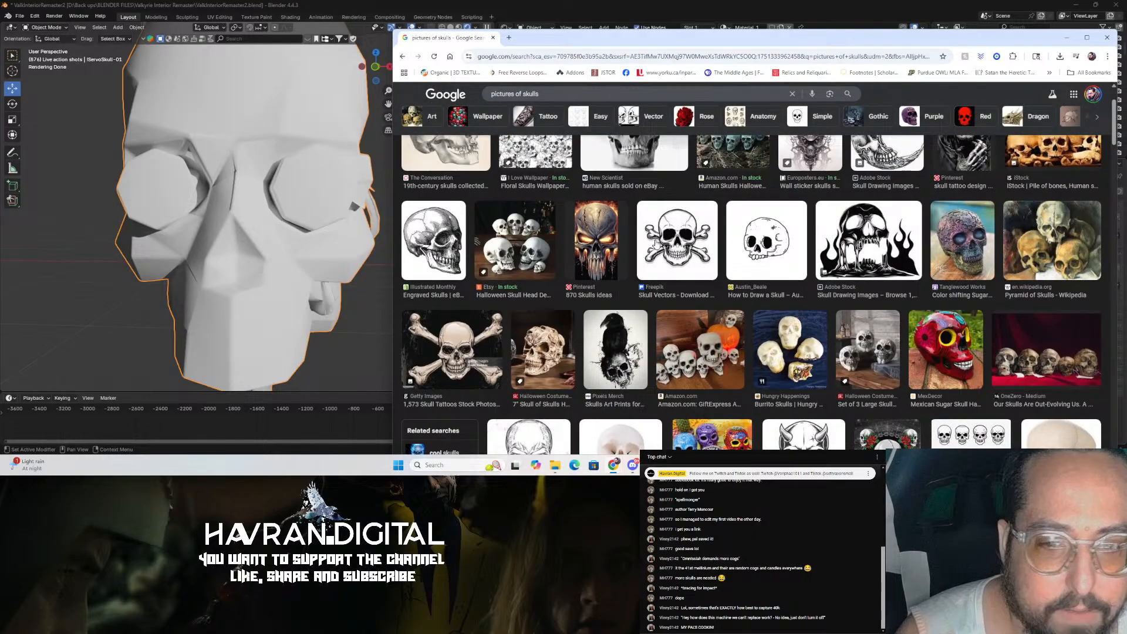
scroll(656, 243, "up", 1)
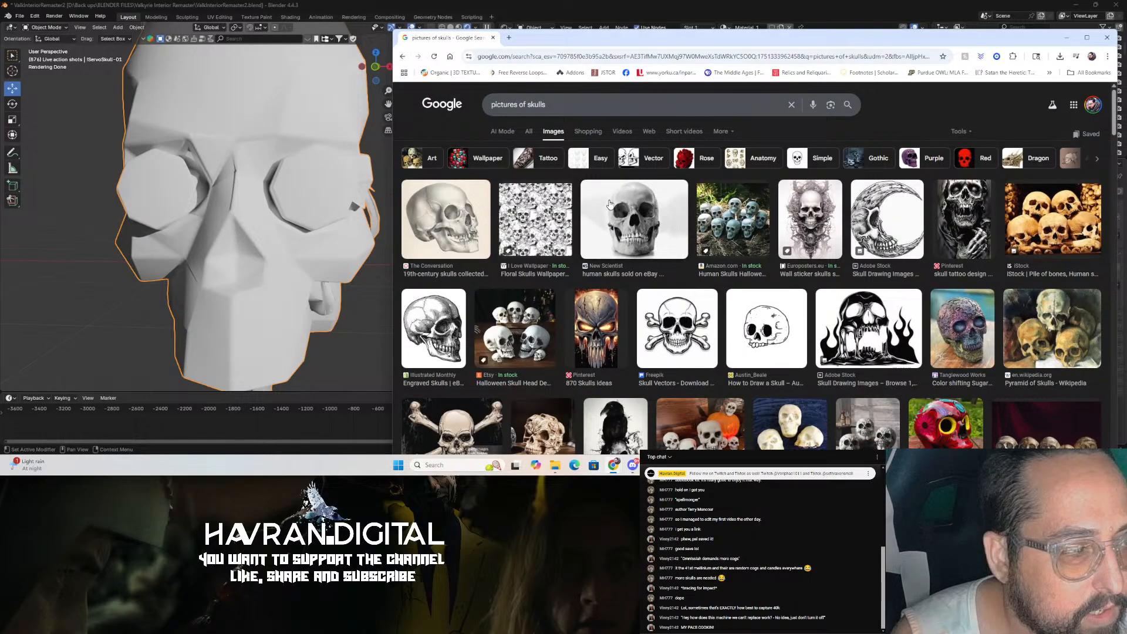
Step: Save the front-view human skull photo to the Downloads folder and return to Blender
left_click(659, 243)
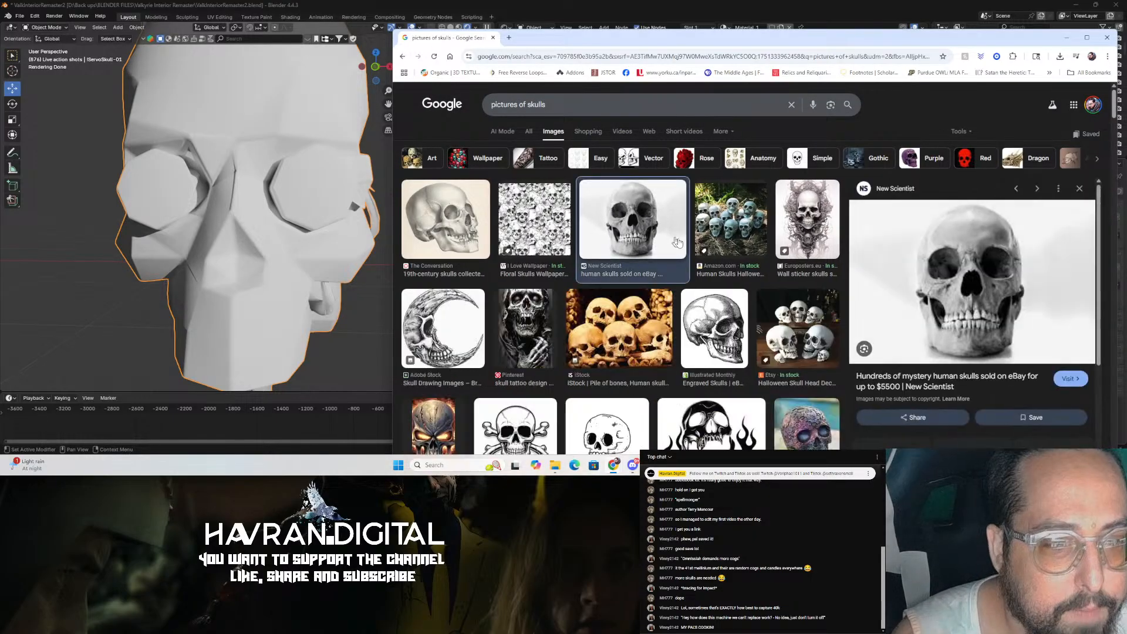
right_click(964, 278)
left_click(991, 173)
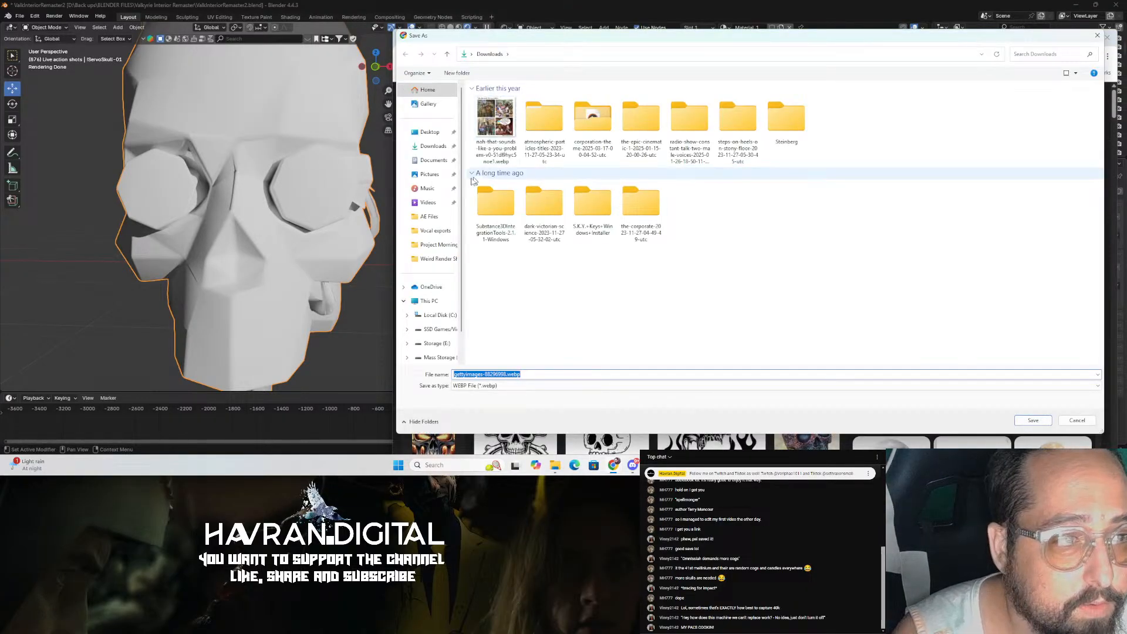
left_click(431, 147)
left_click(1033, 420)
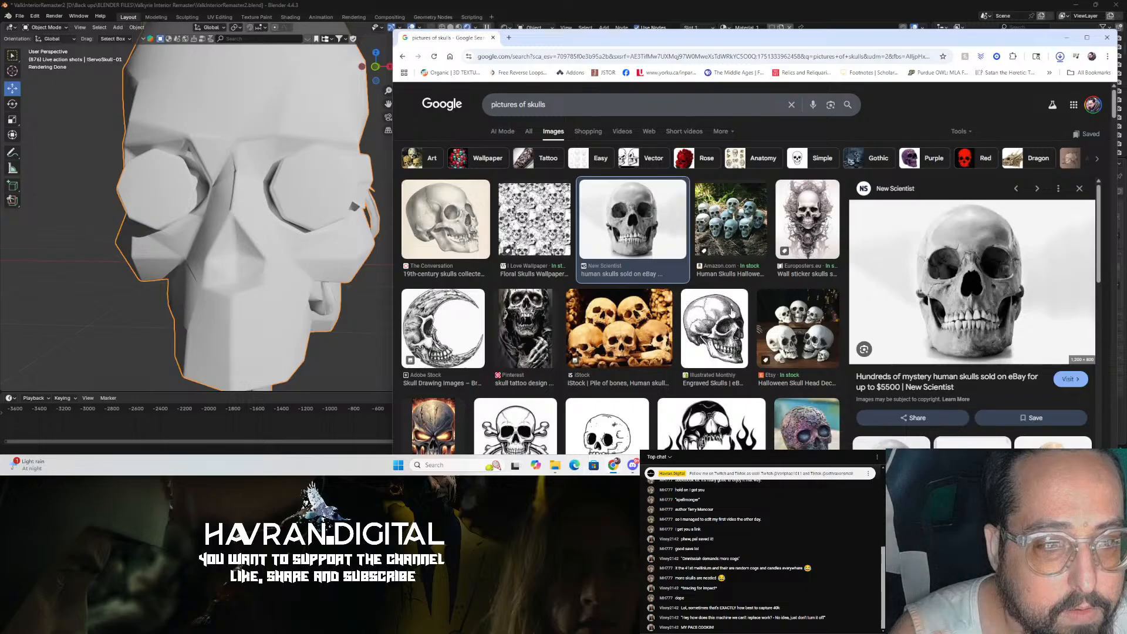
left_click(1067, 37)
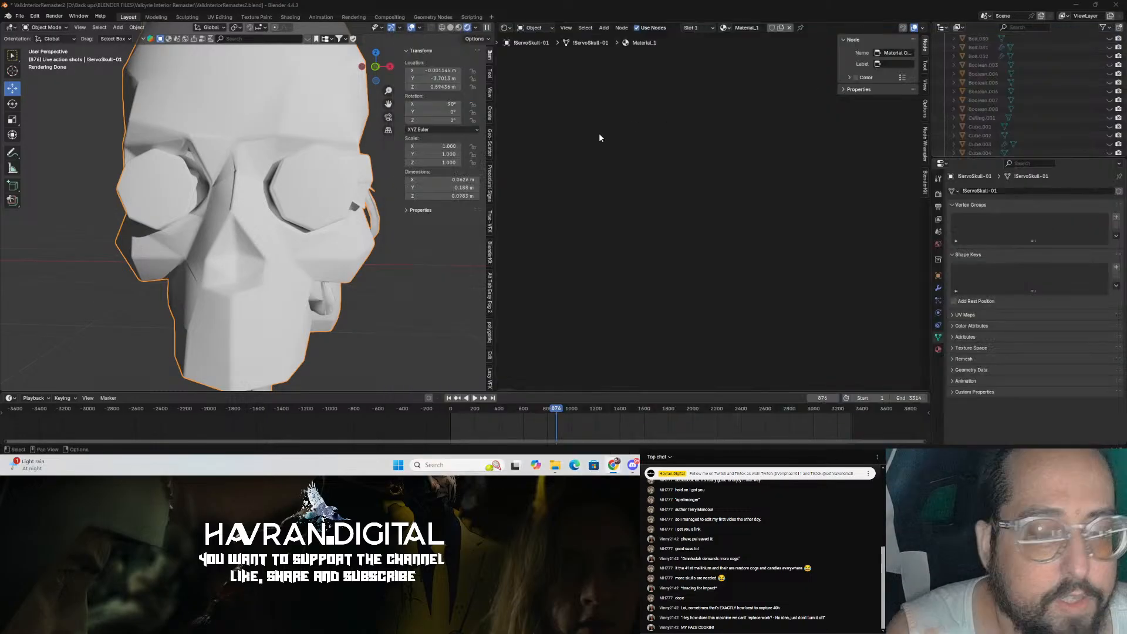
Step: Check the skull's material slots, Material_1 and pince_A_A, and enter Edit Mode on the servo skull
middle_click_drag(182, 193, 209, 193)
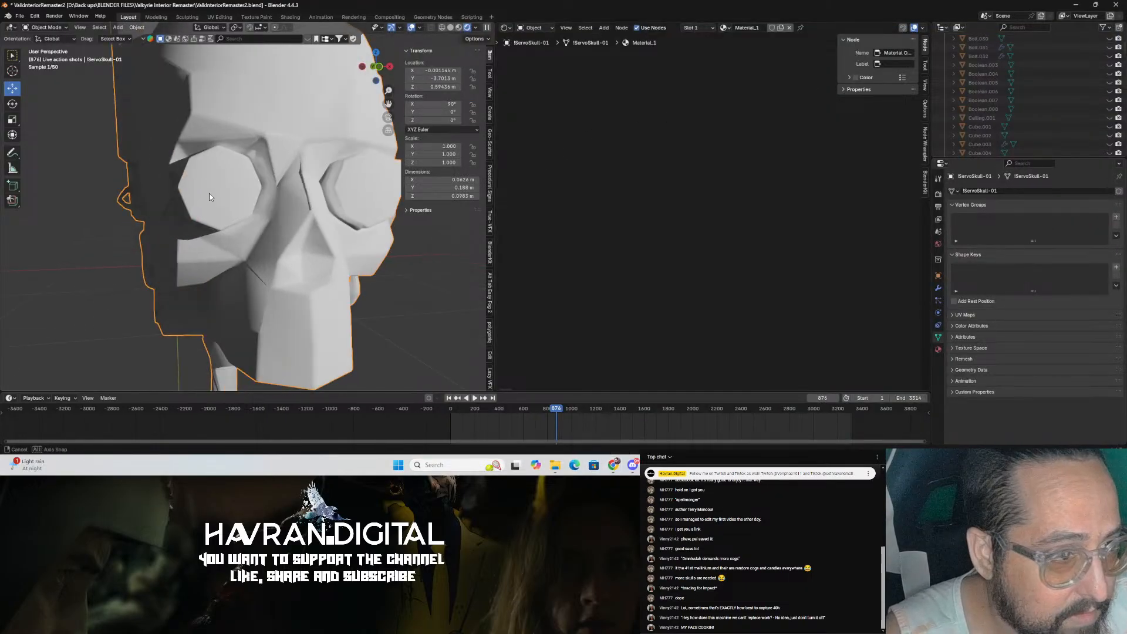
left_click(938, 349)
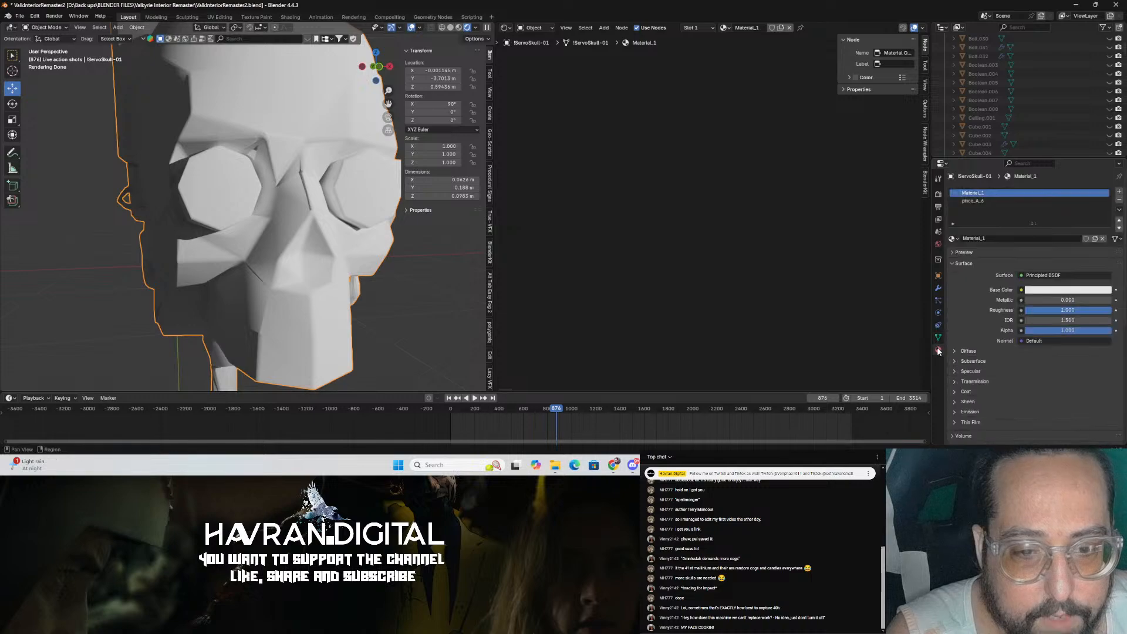
left_click(976, 202)
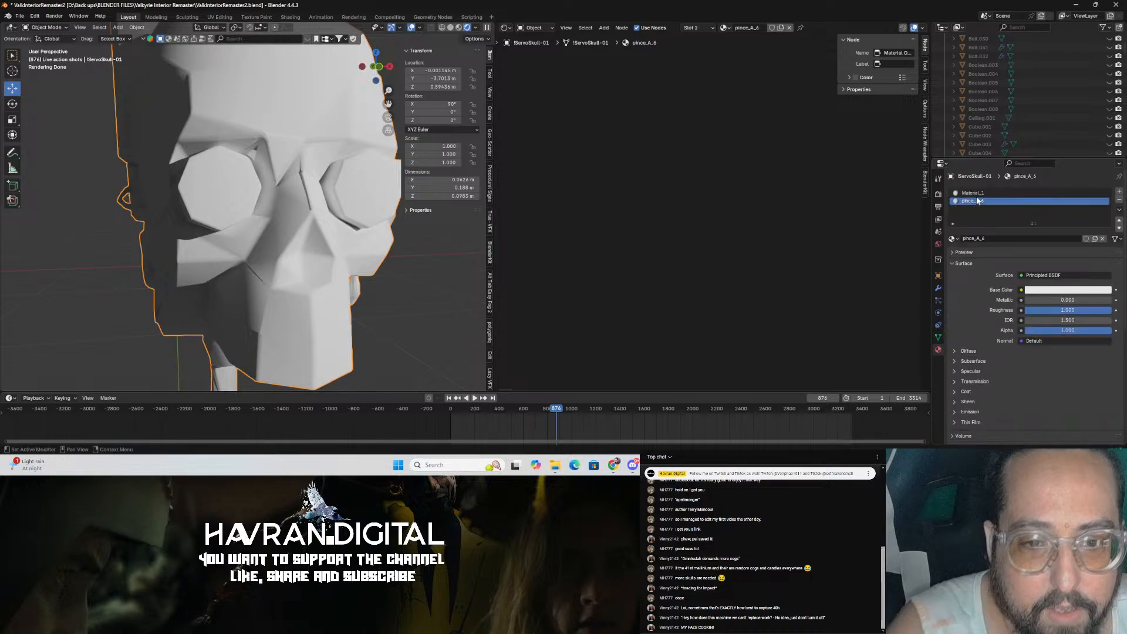
left_click(973, 195)
key("Tab")
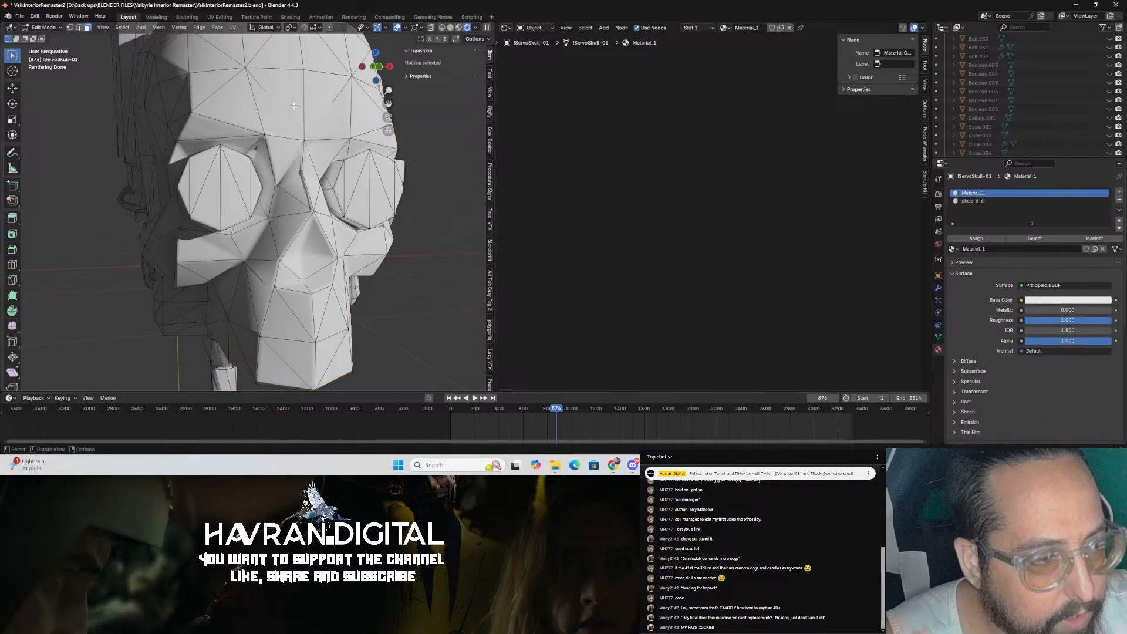
Step: Select all faces similar to a picked skull face with Select Similar
left_click(293, 105)
scroll(282, 176, "down", 5)
middle_click_drag(274, 176, 323, 181)
left_click(122, 28)
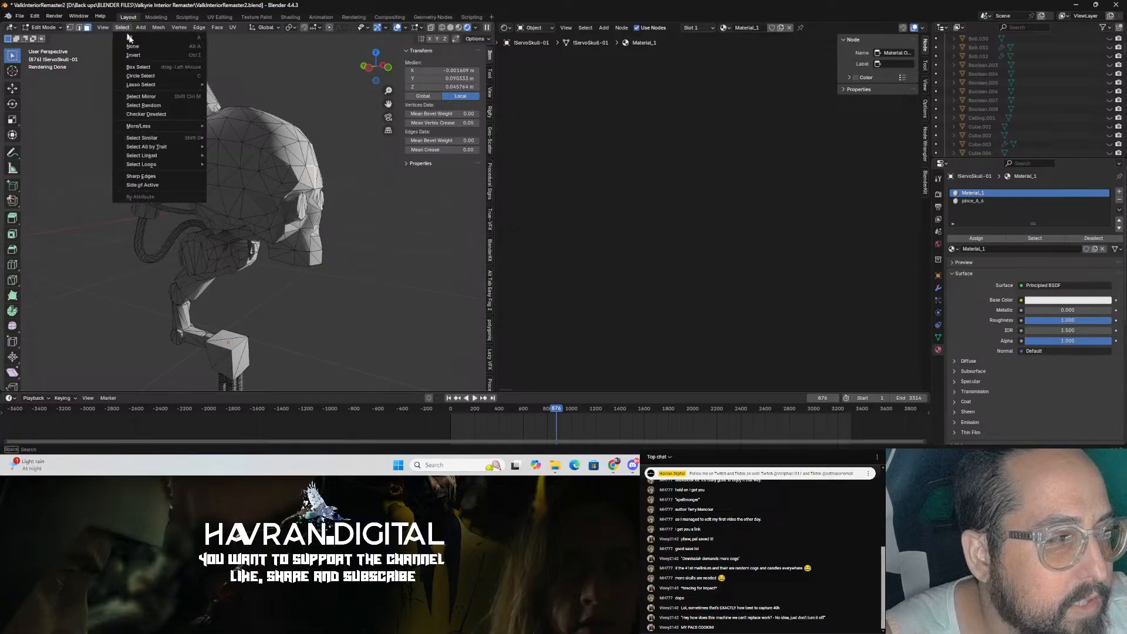
left_click(289, 135)
middle_click_drag(305, 218, 444, 284)
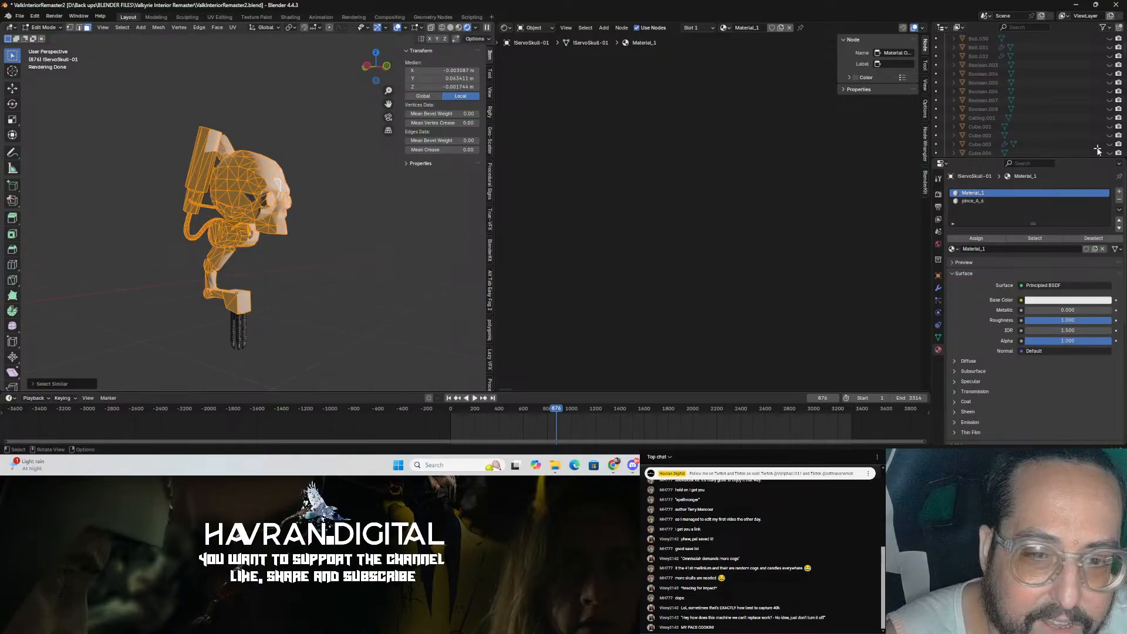
Step: Deselect the Material_1 faces and make pince_A_A the active material slot
left_click(1093, 239)
left_click(1012, 202)
middle_click_drag(322, 269, 229, 258)
scroll(235, 253, "up", 2)
middle_click_drag(253, 200, 376, 185)
scroll(376, 185, "up", 1)
scroll(376, 185, "up", 2)
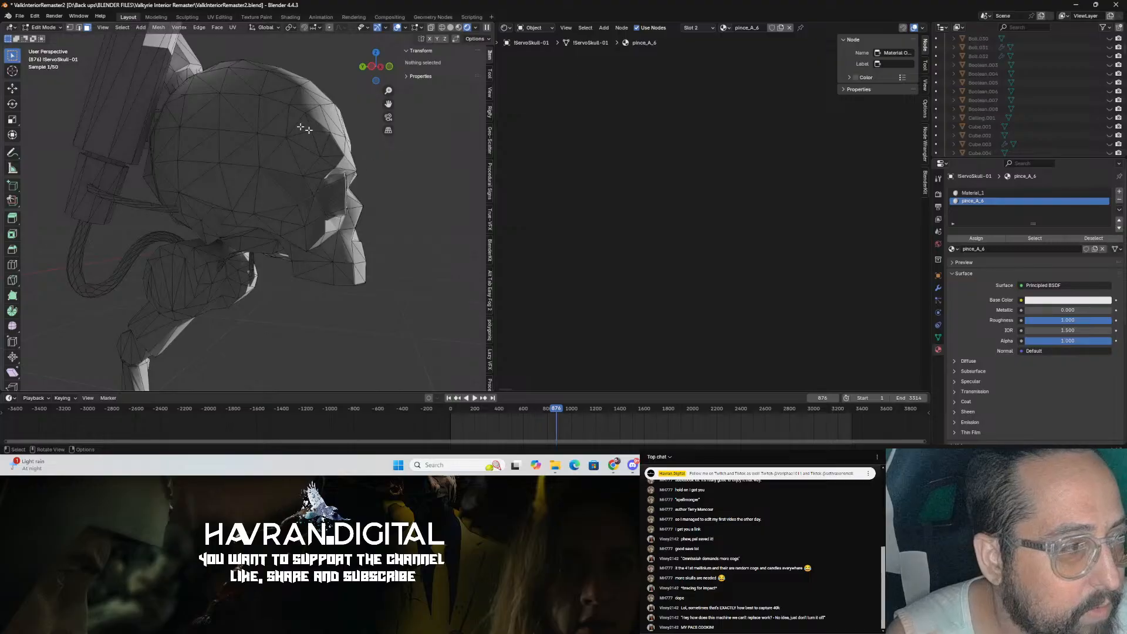
Step: Try box-selecting faces on the skull with X-ray toggled
left_click(451, 27)
mouse_move(370, 111)
middle_mouse_down()
mouse_move(270, 124)
mouse_move(347, 135)
middle_mouse_up()
key("b")
left_click_drag(345, 225, 379, 288)
middle_click_drag(378, 323, 377, 245)
key("b")
left_click_drag(286, 160, 360, 205)
Step: Switch to Circle Select, brush a trial selection over the skull's face, then deselect everything
left_click_drag(13, 56, 54, 94)
middle_click_drag(352, 223, 327, 215)
left_click_drag(326, 215, 312, 182, "shift")
scroll(310, 176, "up", 2)
middle_click_drag(308, 168, 226, 206)
key("c")
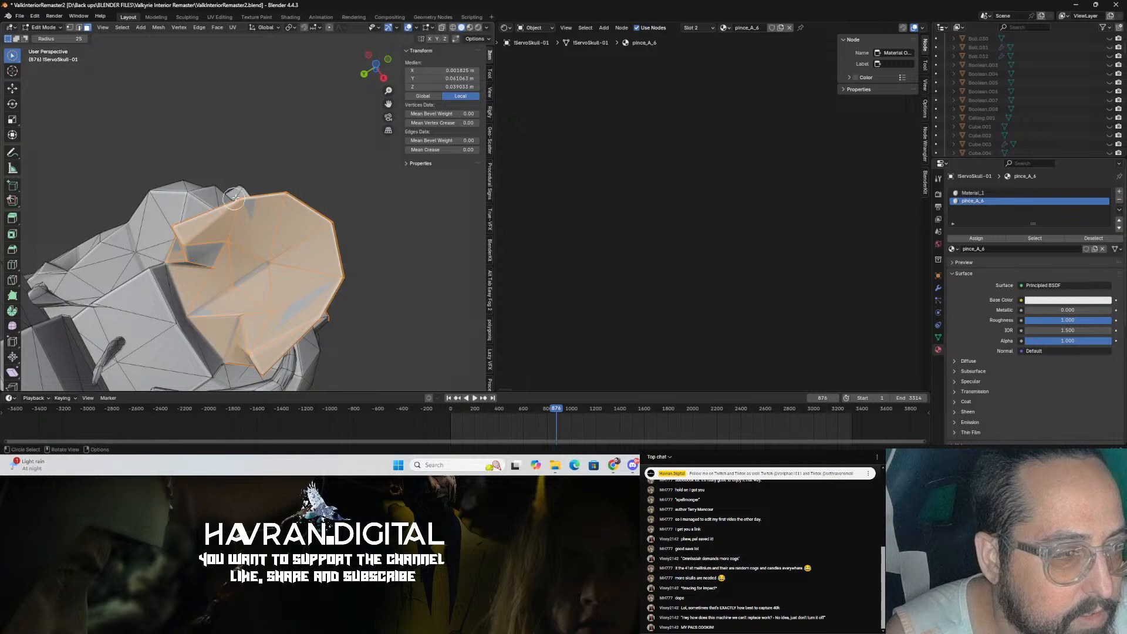
middle_click_drag(258, 144, 210, 288)
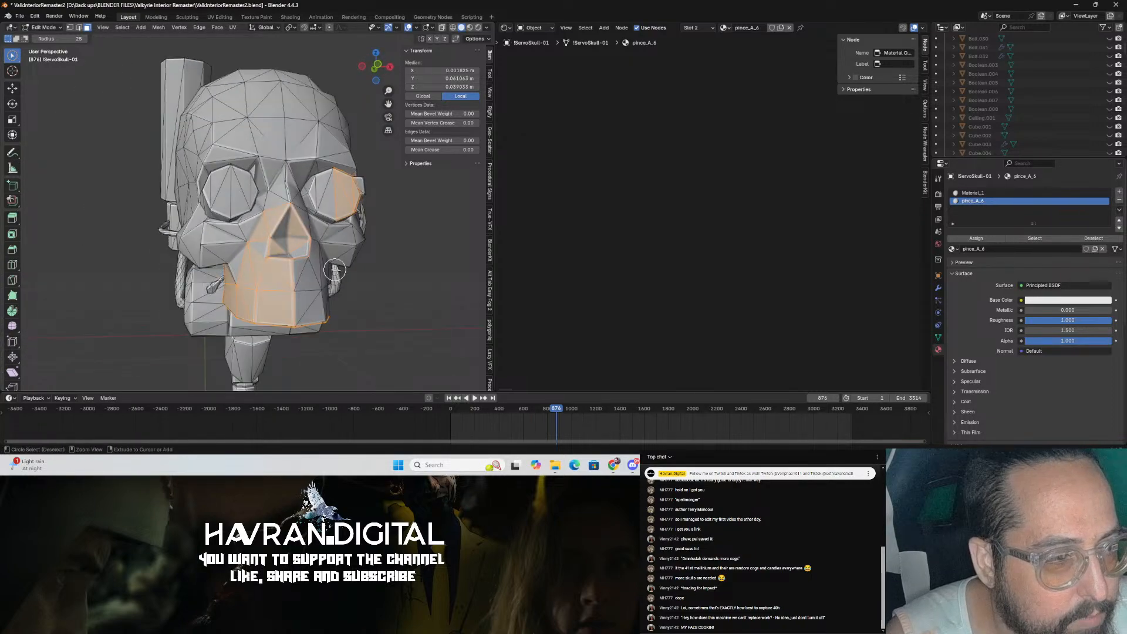
key("alt+a")
Step: Circle-select faces across the front of the skull around the nose, eye sockets and brow
mouse_move(287, 278)
left_mouse_down()
mouse_move(280, 298)
mouse_move(308, 301)
left_mouse_up()
mouse_move(308, 300)
middle_mouse_down()
mouse_move(256, 282)
mouse_move(106, 293)
middle_mouse_up()
mouse_move(233, 294)
left_mouse_down("shift")
mouse_move(151, 273)
mouse_move(141, 236)
left_mouse_up("shift")
middle_click_drag(127, 240, 262, 275)
key("c")
key("Escape")
key("c")
mouse_move(233, 291)
left_mouse_down()
mouse_move(171, 304)
mouse_move(244, 230)
mouse_move(271, 177)
left_mouse_up()
key("Escape")
middle_click_drag(268, 182, 217, 205)
key("c")
left_click_drag(187, 234, 188, 157)
key("Escape")
middle_click_drag(179, 131, 236, 271, "shift")
key("c")
left_click_drag(235, 269, 208, 194)
key("Escape")
scroll(206, 197, "down", 2)
middle_click_drag(188, 202, 255, 220)
scroll(256, 220, "down", 3)
key("c")
mouse_move(255, 226)
left_mouse_down()
mouse_move(217, 211)
mouse_move(253, 199)
left_mouse_up()
key("Escape")
middle_click_drag(256, 201, 216, 209)
key("c")
left_click_drag(217, 209, 248, 239)
left_click_drag(229, 226, 260, 230)
middle_click_drag(279, 230, 235, 228)
left_click_drag(235, 228, 256, 230)
middle_click_drag(294, 228, 246, 226)
scroll(252, 222, "up", 2)
mouse_move(222, 191)
left_mouse_down()
mouse_move(237, 235)
mouse_move(292, 230)
left_mouse_up()
middle_click_drag(287, 227, 262, 186)
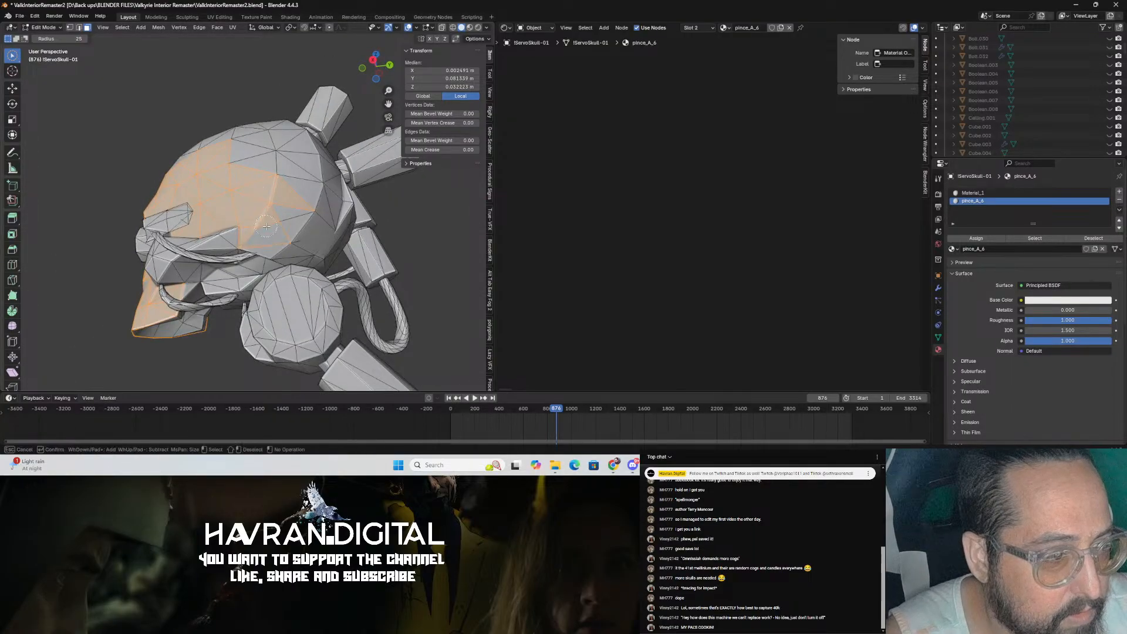
Step: Extend the circle selection over the skull's cranium and upper jaw from the side
left_click_drag(282, 217, 310, 197)
mouse_move(283, 236)
left_mouse_down()
mouse_move(261, 171)
mouse_move(329, 177)
left_mouse_up()
middle_click_drag(330, 177, 289, 229)
left_click_drag(306, 214, 244, 175)
middle_click_drag(243, 175, 262, 219)
left_click_drag(293, 195, 230, 177)
mouse_move(210, 183)
middle_mouse_down()
mouse_move(218, 222)
mouse_move(261, 232)
middle_mouse_up()
left_click_drag(245, 221, 223, 254)
middle_click_drag(219, 241, 286, 230)
mouse_move(273, 221)
left_mouse_down()
mouse_move(242, 226)
mouse_move(233, 193)
left_mouse_up()
middle_click_drag(233, 205, 277, 236)
middle_click_drag(245, 181, 290, 238)
mouse_move(294, 236)
left_mouse_down()
mouse_move(227, 163)
mouse_move(209, 267)
left_mouse_up()
middle_click_drag(209, 267, 246, 194)
mouse_move(247, 194)
left_mouse_down()
mouse_move(221, 171)
mouse_move(218, 236)
left_mouse_up()
middle_click_drag(219, 236, 244, 177)
left_click_drag(295, 245, 279, 184)
middle_click_drag(277, 249, 288, 210)
mouse_move(343, 197)
left_mouse_down()
mouse_move(368, 195)
mouse_move(380, 221)
left_mouse_up()
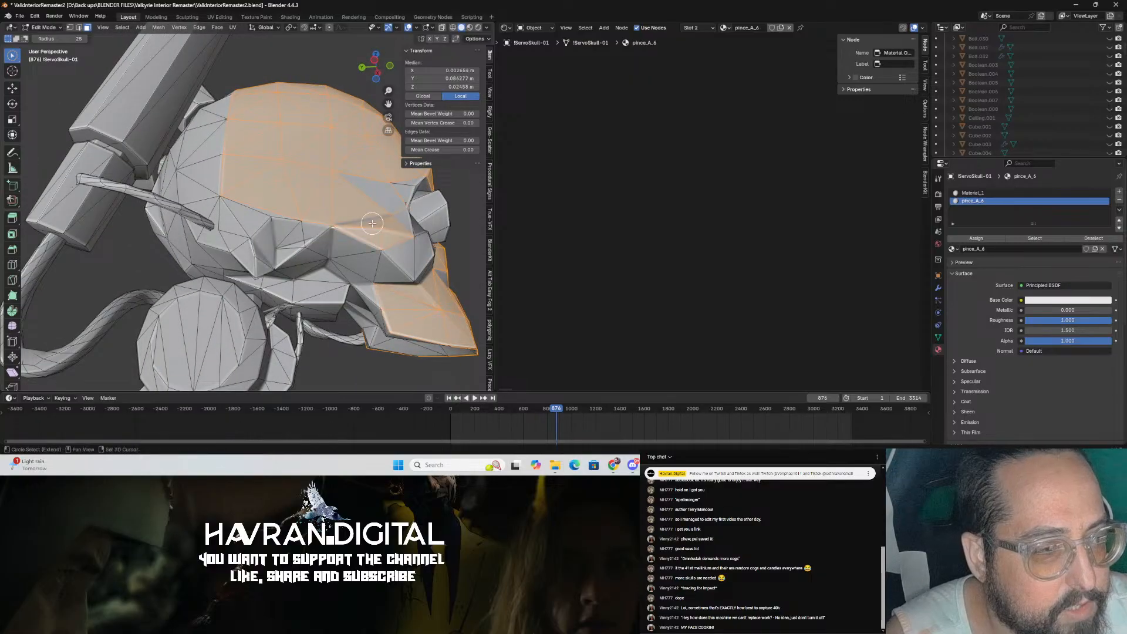
middle_click_drag(385, 218, 321, 212)
mouse_move(352, 213)
left_mouse_down()
mouse_move(335, 199)
mouse_move(403, 200)
mouse_move(311, 168)
left_mouse_up()
left_click_drag(292, 131, 301, 115)
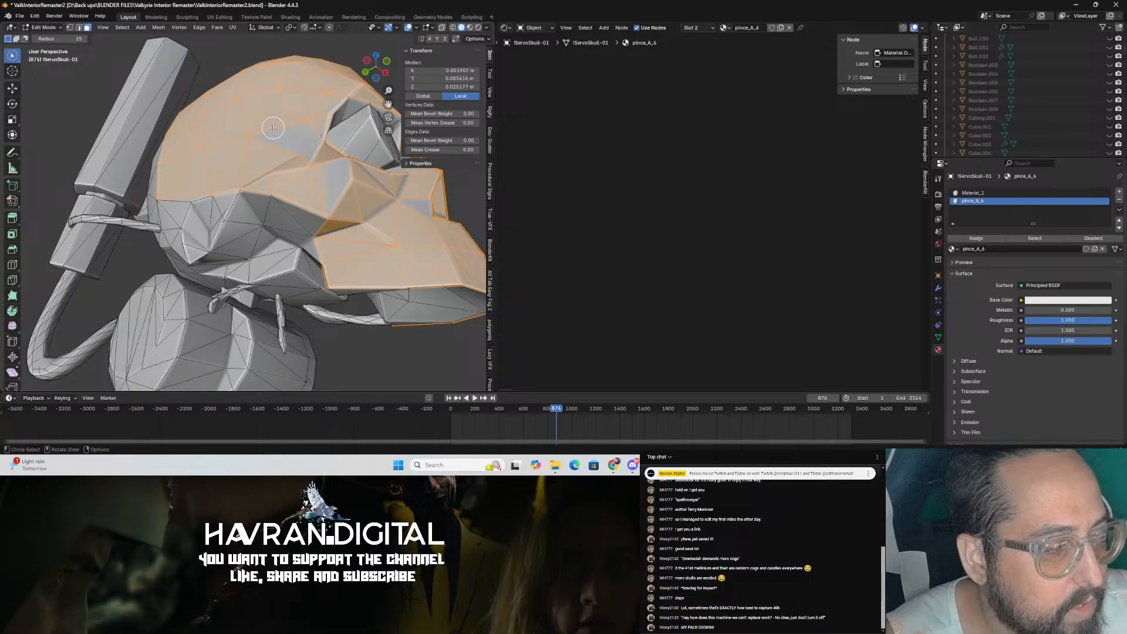
Step: Save the file and keep circle-selecting faces around the skull's eye sockets
key("ctrl+s")
middle_click_drag(267, 144, 296, 155)
left_click_drag(383, 262, 306, 237, "shift")
middle_click_drag(308, 240, 338, 197)
mouse_move(358, 236)
left_mouse_down("shift")
mouse_move(292, 215)
mouse_move(251, 165)
left_mouse_up("shift")
middle_click_drag(252, 156, 275, 186)
left_click_drag(275, 186, 246, 144, "shift")
middle_click_drag(245, 143, 257, 188)
left_click_drag(257, 188, 245, 135, "shift")
middle_click_drag(245, 135, 269, 218)
left_click_drag(258, 216, 228, 200, "shift")
middle_click_drag(235, 203, 329, 180)
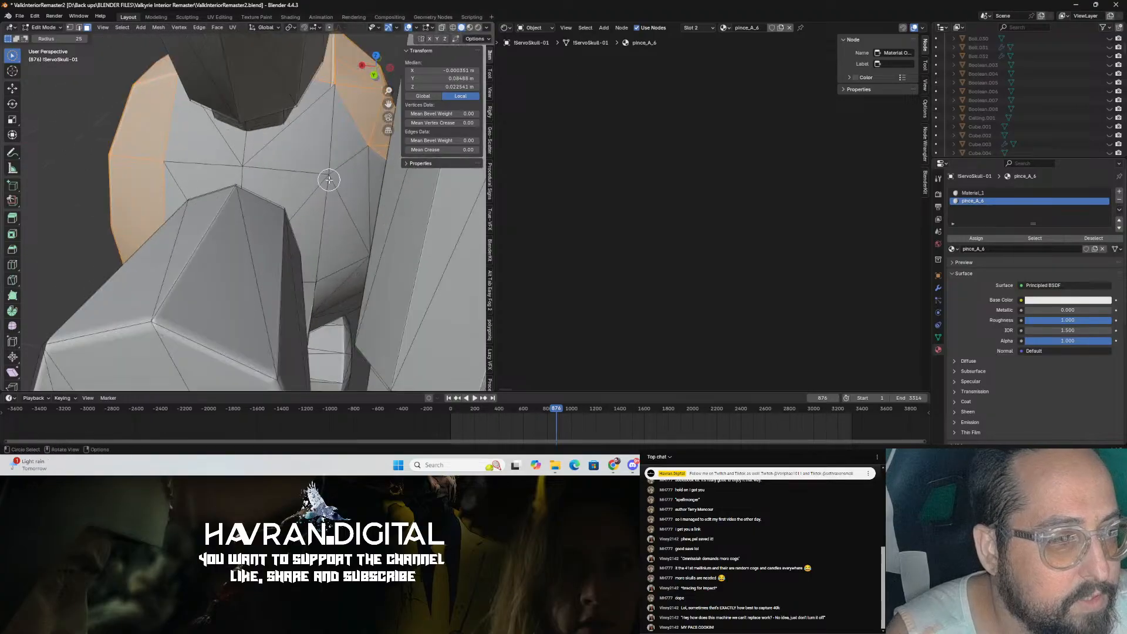
mouse_move(341, 105)
left_mouse_down("shift")
mouse_move(323, 97)
mouse_move(317, 154)
left_mouse_up("shift")
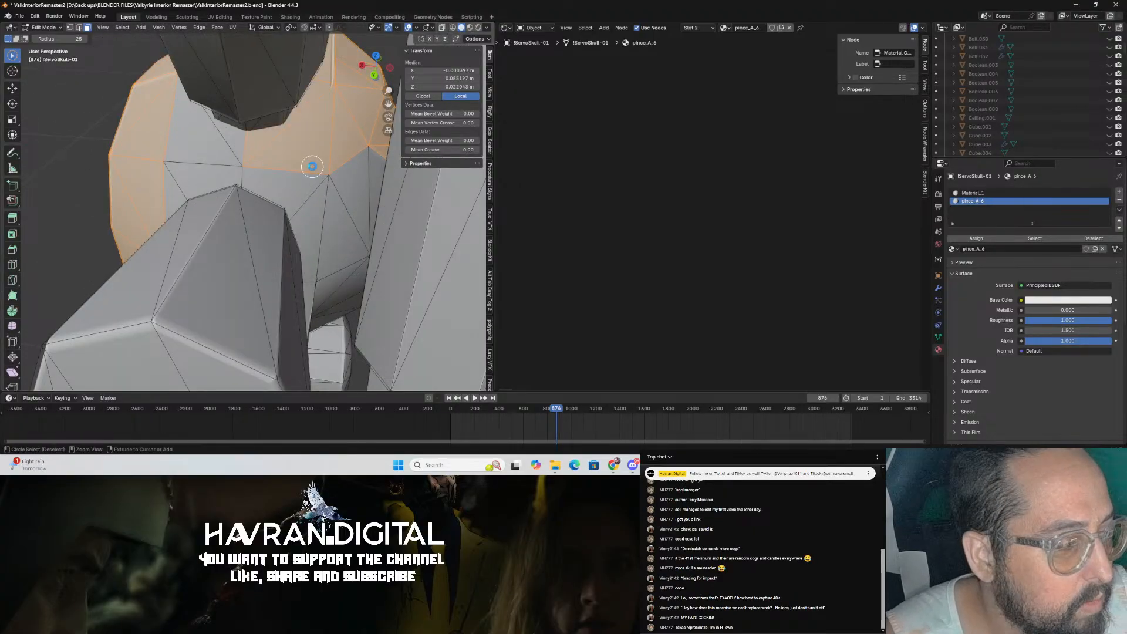
Step: Save again and continue circle-selecting faces on the back of the cranium
key("ctrl+s")
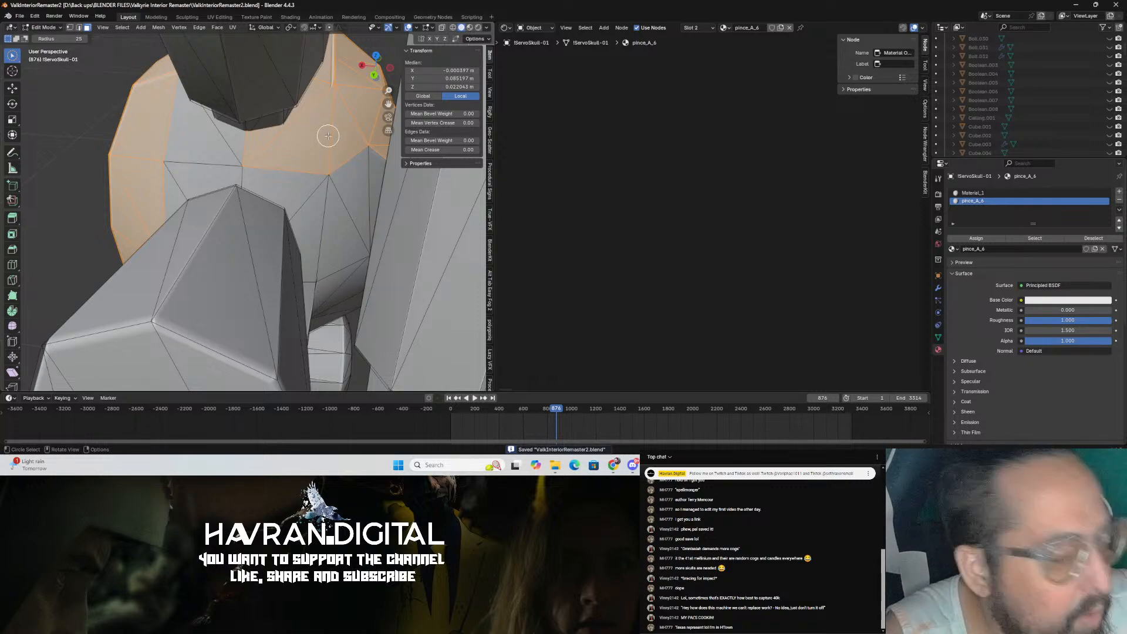
mouse_move(262, 158)
left_mouse_down("shift")
mouse_move(178, 170)
mouse_move(332, 183)
mouse_move(354, 172)
left_mouse_up("shift")
middle_click_drag(355, 172, 343, 153)
left_click_drag(304, 211, 292, 253, "shift")
mouse_move(293, 253)
middle_mouse_down()
mouse_move(305, 226)
mouse_move(344, 237)
middle_mouse_up()
left_click_drag(343, 237, 211, 203, "shift")
middle_click_drag(191, 197, 241, 168)
left_click_drag(267, 206, 295, 192)
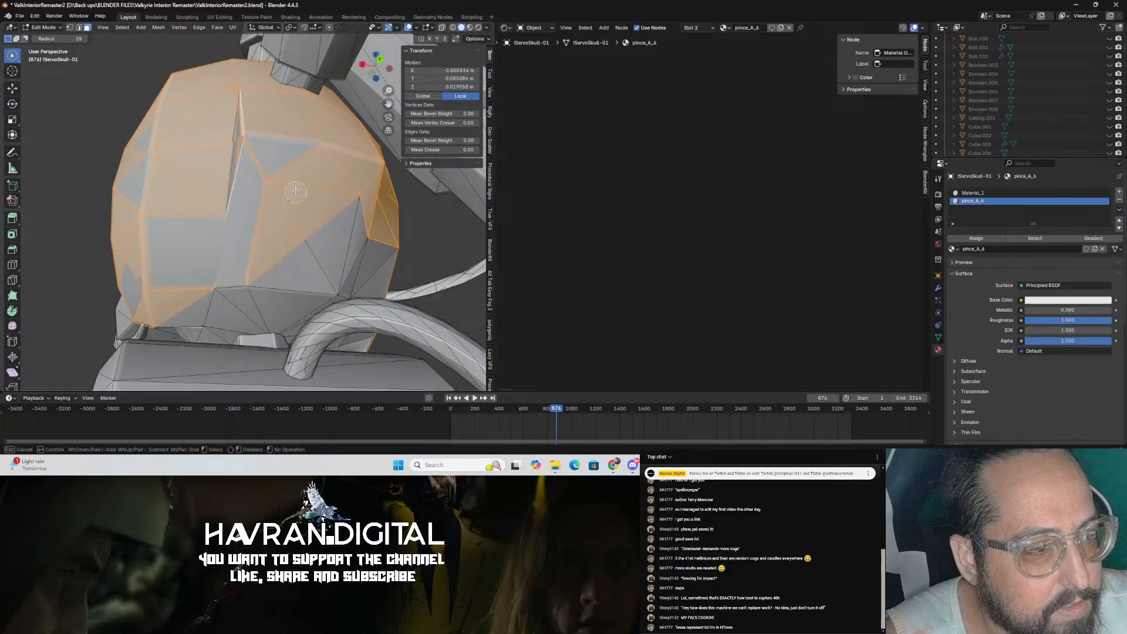
middle_click_drag(220, 249, 231, 237)
mouse_move(225, 253)
left_mouse_down()
mouse_move(239, 288)
mouse_move(314, 263)
left_mouse_up()
mouse_move(313, 263)
middle_mouse_down()
mouse_move(298, 240)
mouse_move(274, 266)
middle_mouse_up()
left_click_drag(274, 266, 351, 314, "shift")
middle_click_drag(343, 313, 257, 272)
Step: Continue circle-selecting the skull's lower face and jaw faces
scroll(264, 300, "up", 5)
scroll(253, 292, "down", 4)
mouse_move(257, 272)
left_mouse_down("shift")
mouse_move(190, 284)
mouse_move(285, 319)
left_mouse_up("shift")
mouse_move(284, 319)
middle_mouse_down()
mouse_move(226, 306)
mouse_move(259, 296)
mouse_move(216, 264)
middle_mouse_up()
scroll(258, 296, "down", 4)
mouse_move(216, 264)
left_mouse_down("shift")
mouse_move(215, 253)
mouse_move(210, 260)
left_mouse_up("shift")
mouse_move(216, 257)
middle_mouse_down()
mouse_move(202, 240)
mouse_move(218, 239)
middle_mouse_up()
mouse_move(279, 266)
left_mouse_down("shift")
mouse_move(282, 189)
mouse_move(347, 247)
mouse_move(350, 221)
left_mouse_up("shift")
scroll(347, 224, "down", 3)
mouse_move(346, 224)
middle_mouse_down("shift")
mouse_move(239, 239)
mouse_move(262, 206)
middle_mouse_up("shift")
scroll(266, 236, "up", 3)
mouse_move(288, 257)
left_mouse_down("shift")
mouse_move(345, 176)
mouse_move(304, 175)
left_mouse_up("shift")
middle_click_drag(304, 176, 323, 216)
left_click_drag(292, 144, 233, 110, "shift")
mouse_move(230, 108)
middle_mouse_down()
mouse_move(270, 133)
mouse_move(297, 126)
middle_mouse_up()
mouse_move(201, 226)
middle_mouse_down()
mouse_move(219, 202)
mouse_move(184, 192)
middle_mouse_up()
mouse_move(183, 193)
left_mouse_down("shift")
mouse_move(226, 182)
mouse_move(272, 133)
left_mouse_up("shift")
mouse_move(272, 133)
middle_mouse_down()
mouse_move(330, 188)
mouse_move(307, 244)
mouse_move(398, 238)
middle_mouse_up()
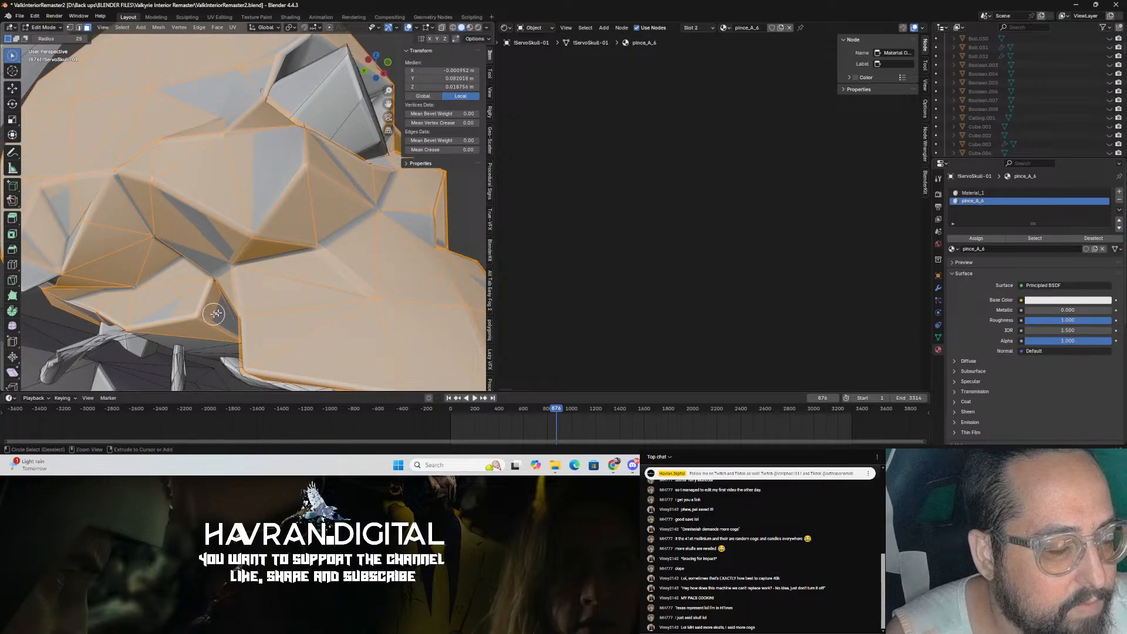
middle_click_drag(239, 303, 253, 281)
left_click_drag(348, 267, 359, 256)
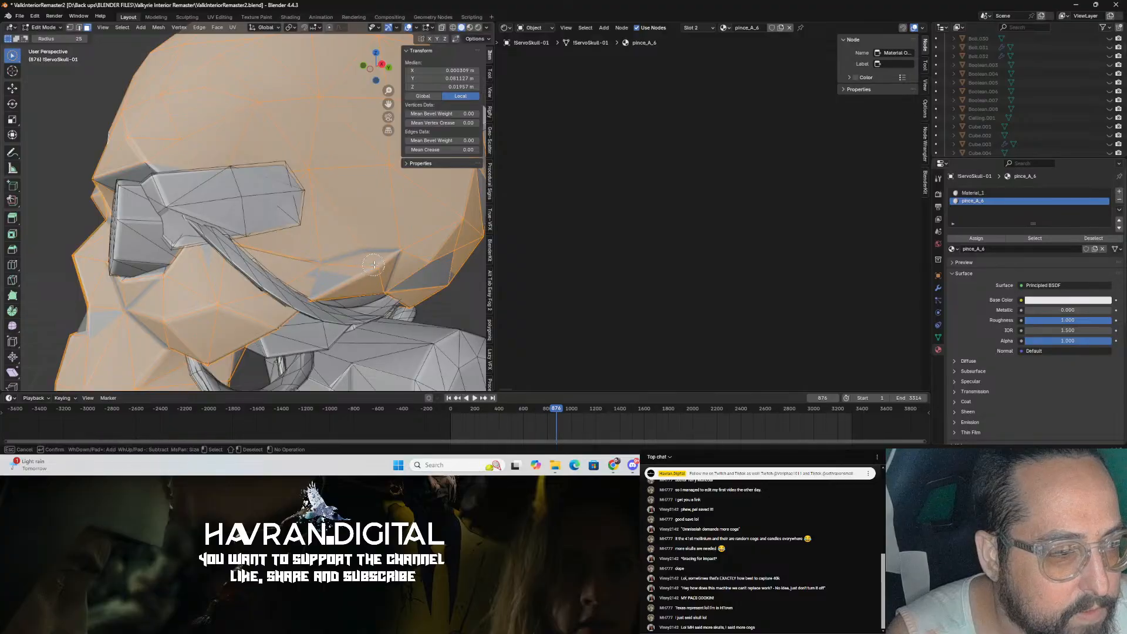
Step: Circle-select the remaining faces near the skull's temple and save the file
left_click_drag(267, 193, 246, 181, "ctrl")
middle_click_drag(246, 181, 329, 211)
left_click_drag(329, 211, 354, 212, "ctrl")
mouse_move(354, 211)
middle_mouse_down()
mouse_move(297, 192)
mouse_move(363, 256)
middle_mouse_up()
left_click_drag(363, 256, 366, 258, "ctrl")
mouse_move(386, 256)
middle_mouse_down()
mouse_move(364, 212)
mouse_move(264, 251)
mouse_move(230, 294)
mouse_move(241, 268)
middle_mouse_up()
scroll(365, 212, "down", 6)
scroll(264, 251, "down", 4)
scroll(241, 268, "up", 3)
key("ctrl+s")
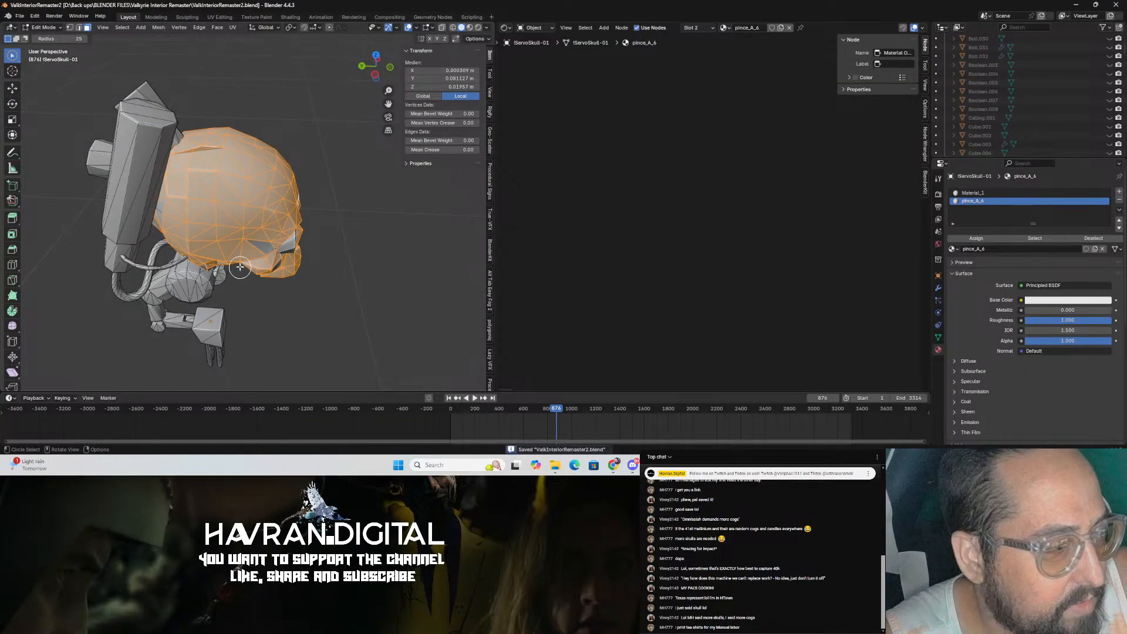
Step: Fill in the last unselected skull faces with circle select and save the file
scroll(240, 268, "up", 5)
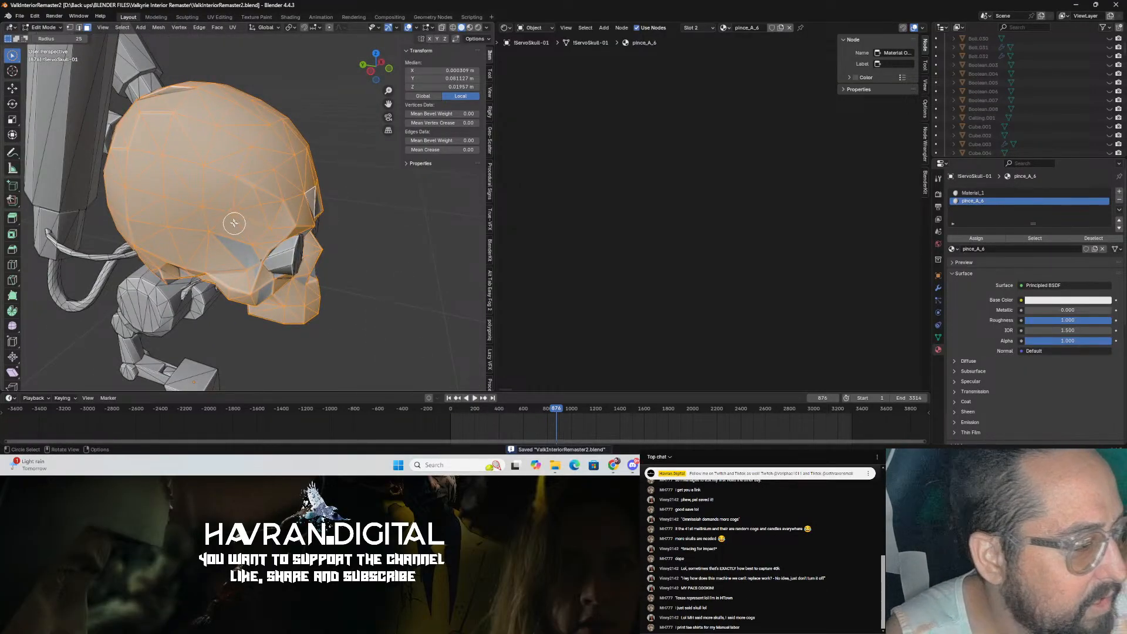
scroll(239, 226, "up", 1)
mouse_move(240, 226)
middle_mouse_down()
mouse_move(253, 210)
mouse_move(236, 211)
middle_mouse_up()
mouse_move(237, 211)
left_mouse_down("shift")
mouse_move(213, 206)
mouse_move(166, 239)
left_mouse_up("shift")
mouse_move(165, 239)
middle_mouse_down()
mouse_move(207, 206)
mouse_move(192, 184)
middle_mouse_up()
left_click_drag(191, 184, 210, 169, "shift")
middle_click_drag(171, 147, 326, 227)
middle_click_drag(239, 179, 244, 295)
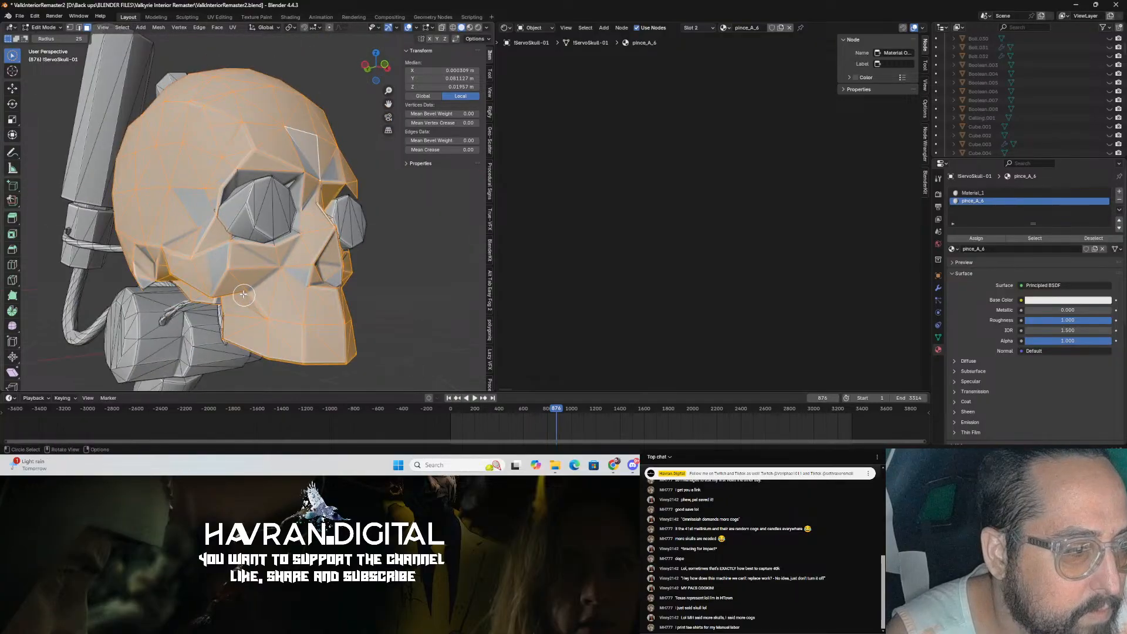
scroll(187, 203, "down", 3)
scroll(182, 198, "up", 4)
middle_click_drag(142, 167, 273, 264)
scroll(168, 175, "down", 4)
key("ctrl+s")
scroll(200, 194, "up", 3)
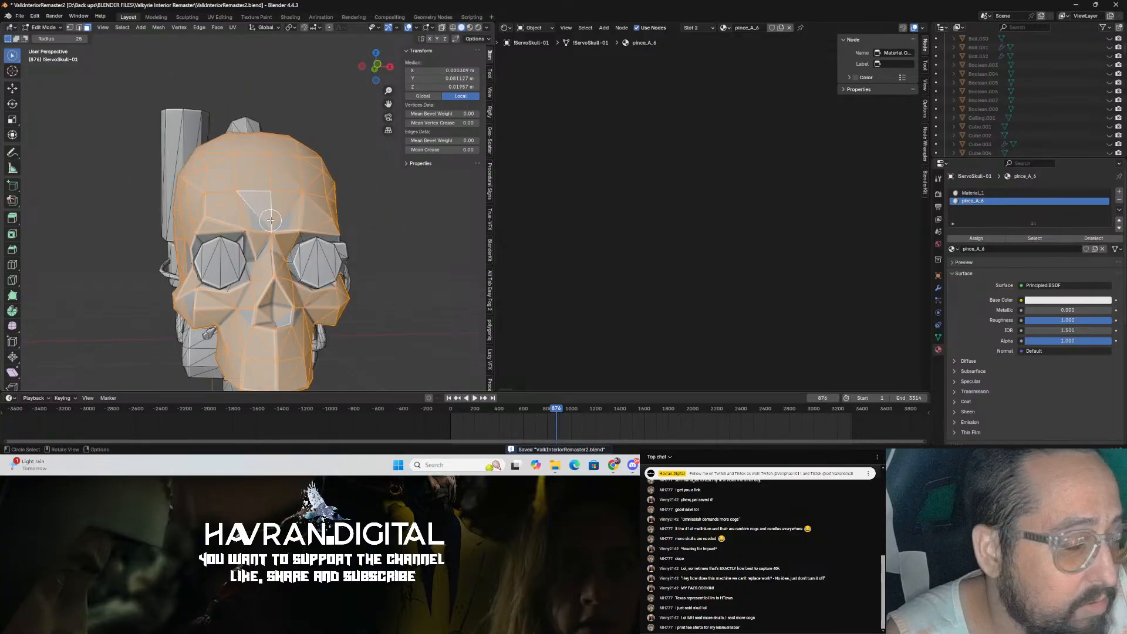
Step: Select all linked faces of the skull and add a new empty material slot
left_click(268, 211)
key("ctrl+l")
middle_click_drag(335, 217, 437, 205)
scroll(307, 247, "up", 3)
scroll(298, 224, "down", 2)
left_click(1120, 192)
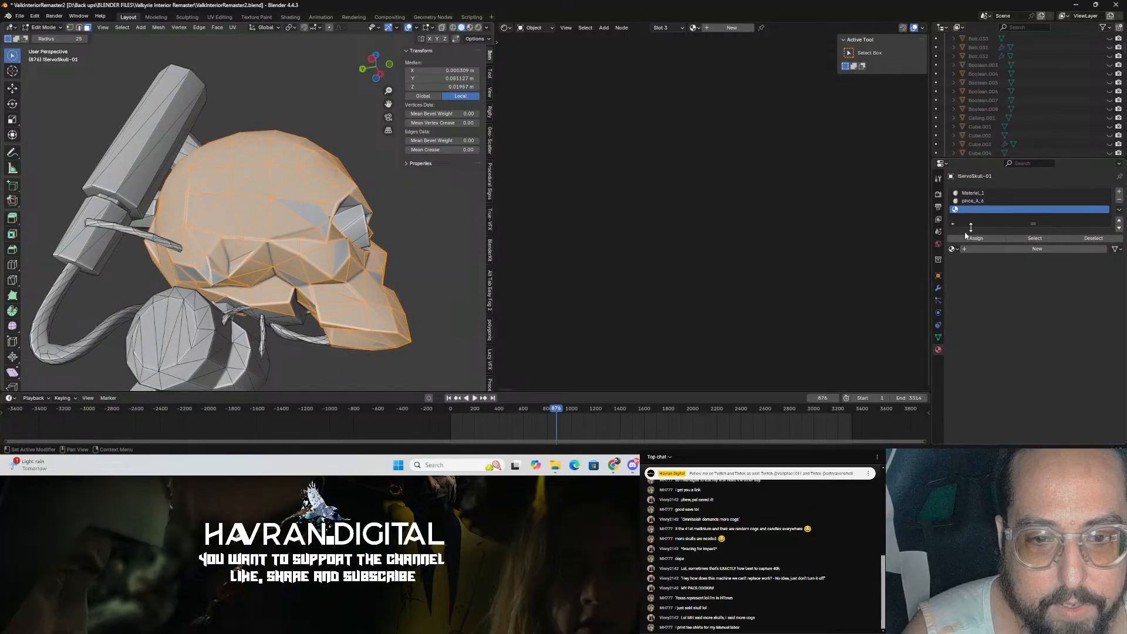
Step: Assign the selected faces to the new slot, create a new material for it, and save the file
middle_click_drag(390, 267, 247, 266)
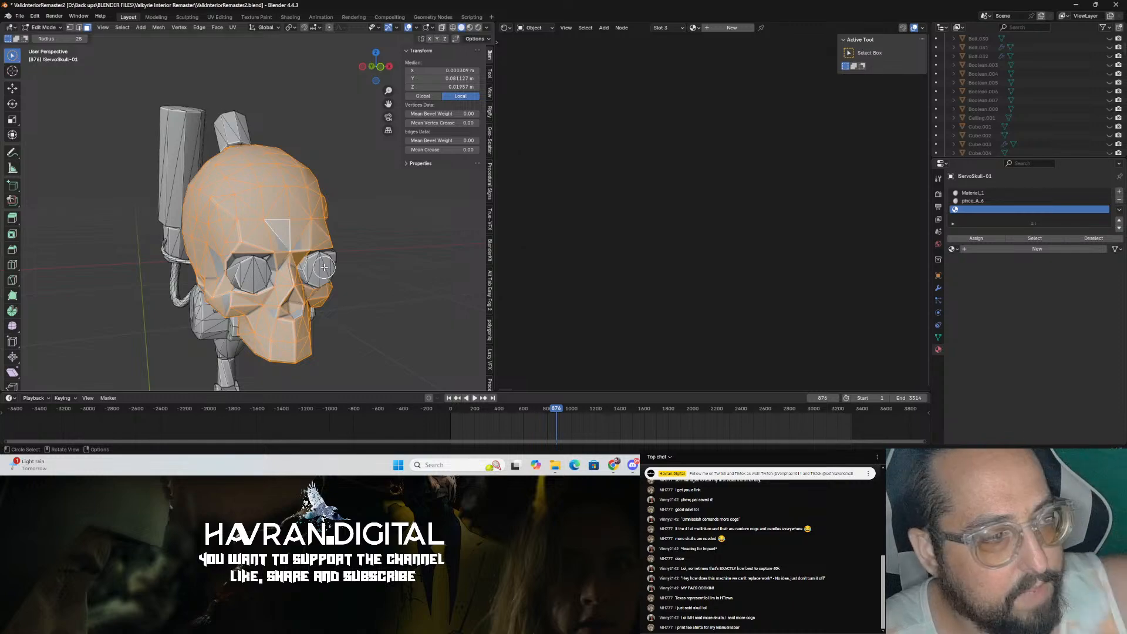
left_click(978, 240)
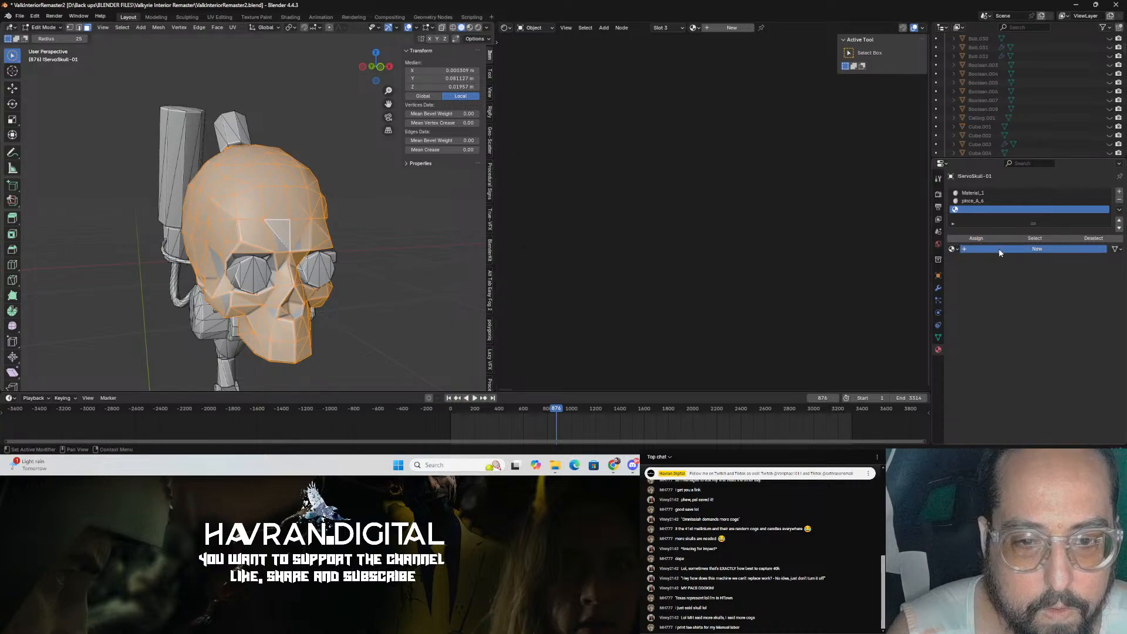
left_click(999, 249)
key("Home")
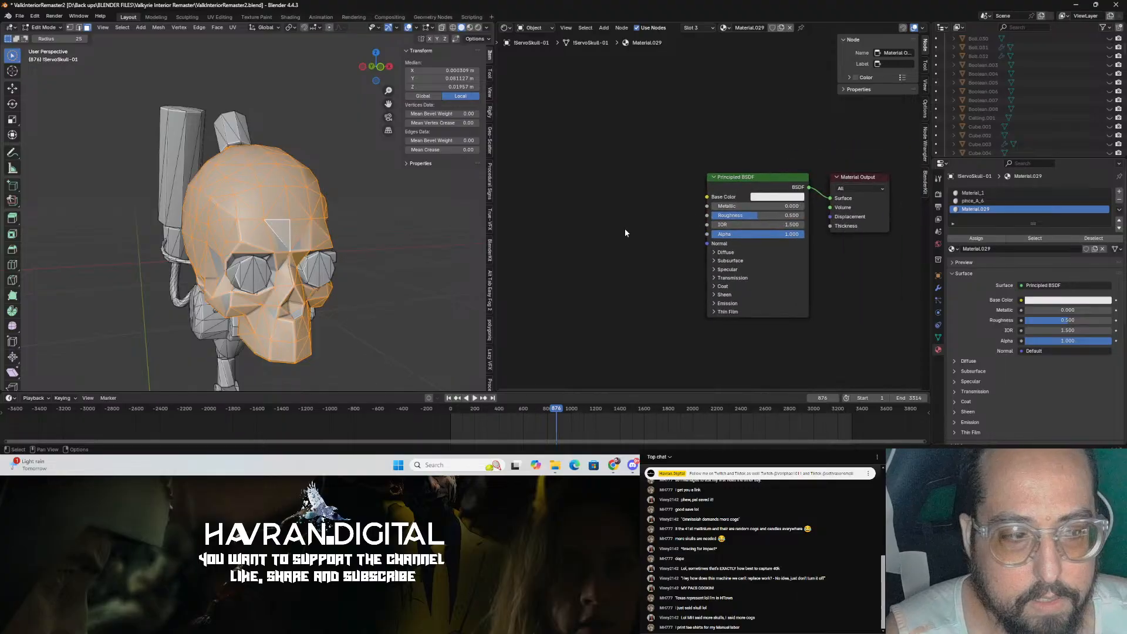
key("ctrl+s")
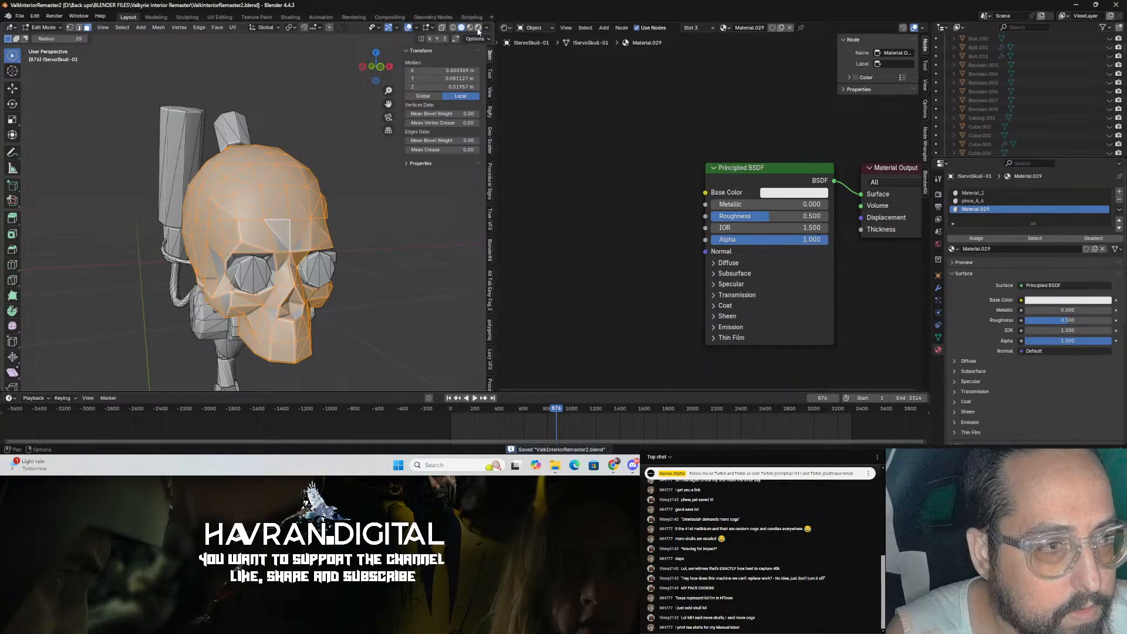
Step: Leave Edit Mode back to Object Mode and save the file
key("z")
key("Tab")
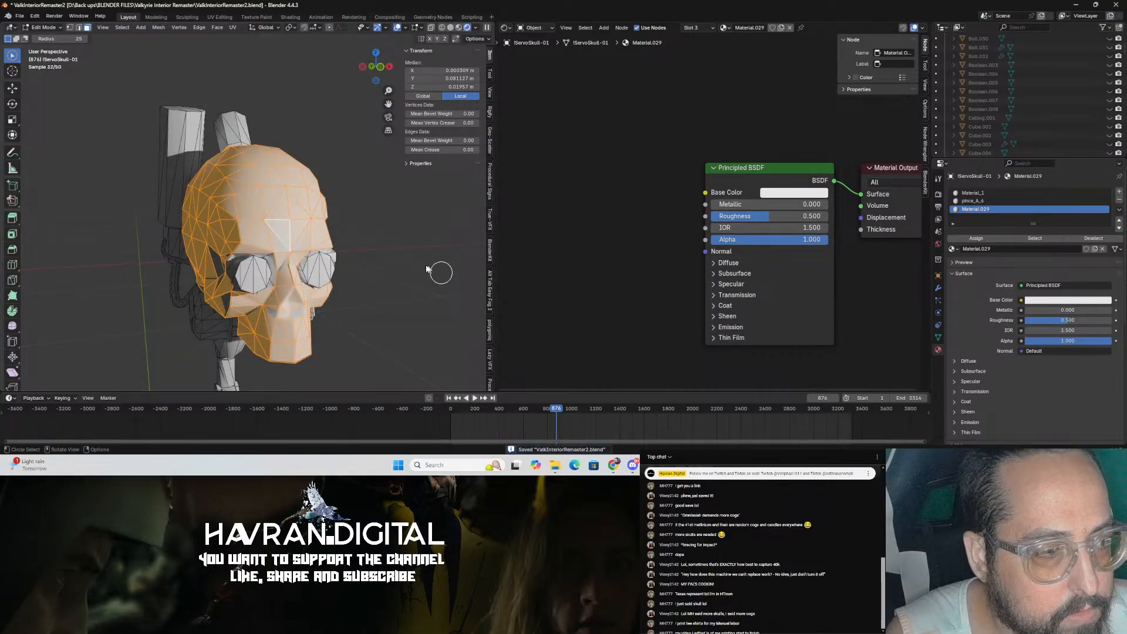
left_click(402, 256)
key("ctrl+s")
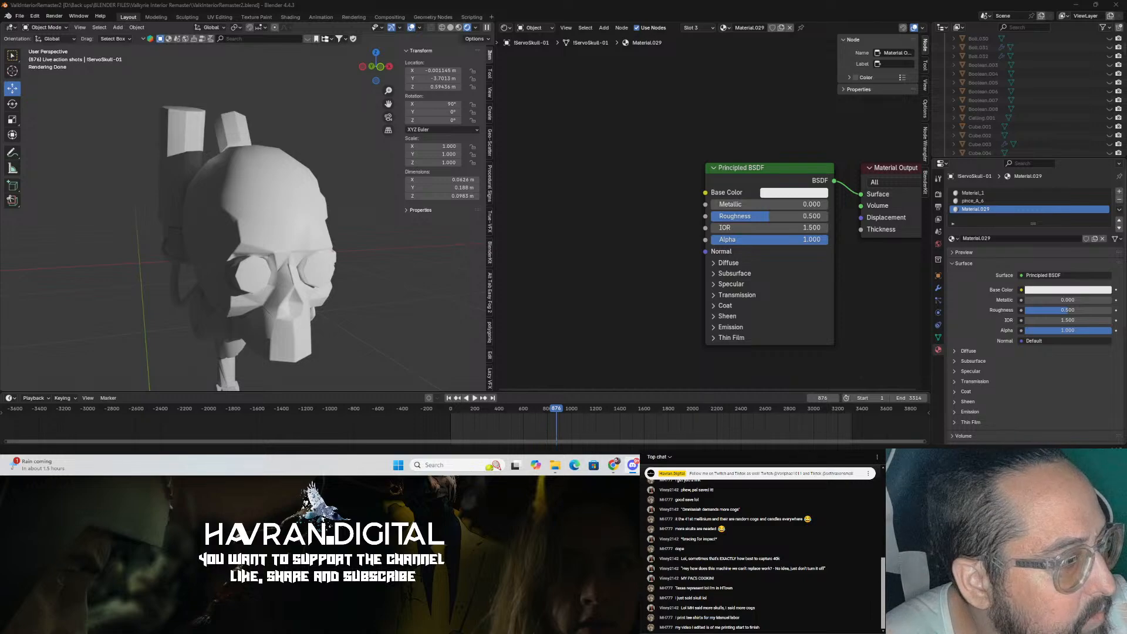
Step: Save the blend file again
key("alt+Tab")
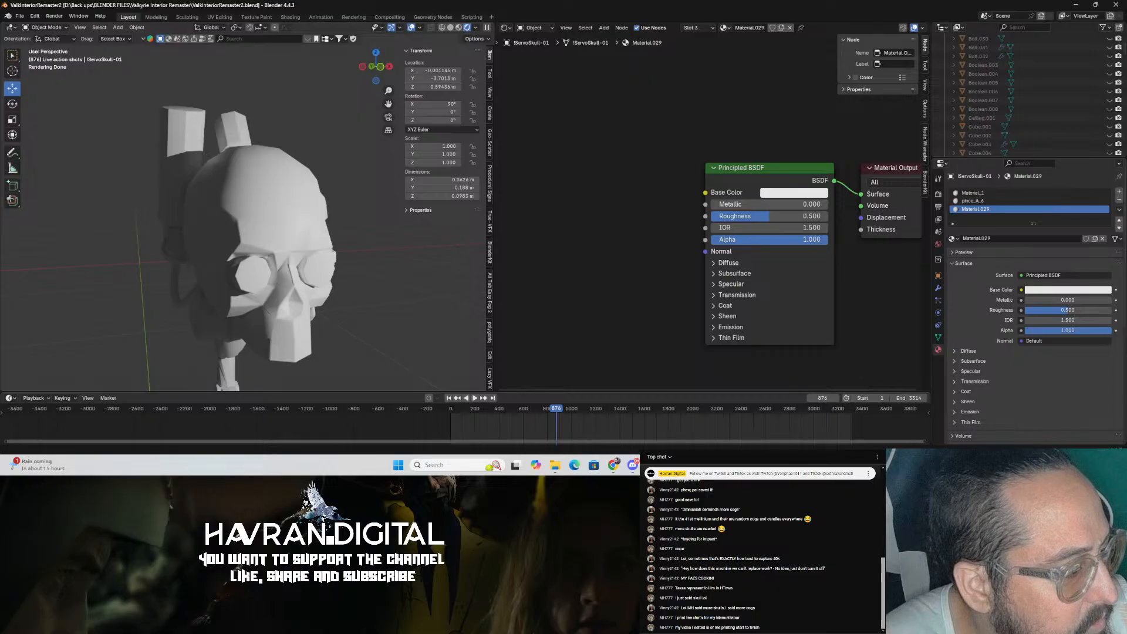
key("alt+Tab")
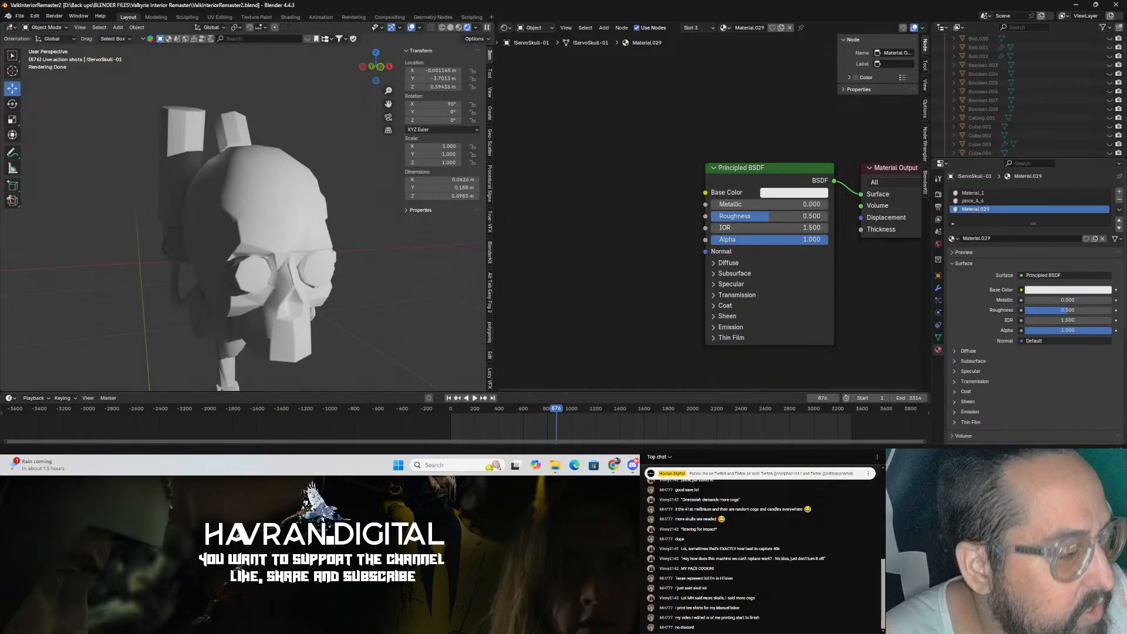
middle_click_drag(276, 224, 317, 231)
key("ctrl+s")
Step: Apply Shade Auto Smooth to the skull object, then undo it
left_click(291, 216)
right_click(248, 157)
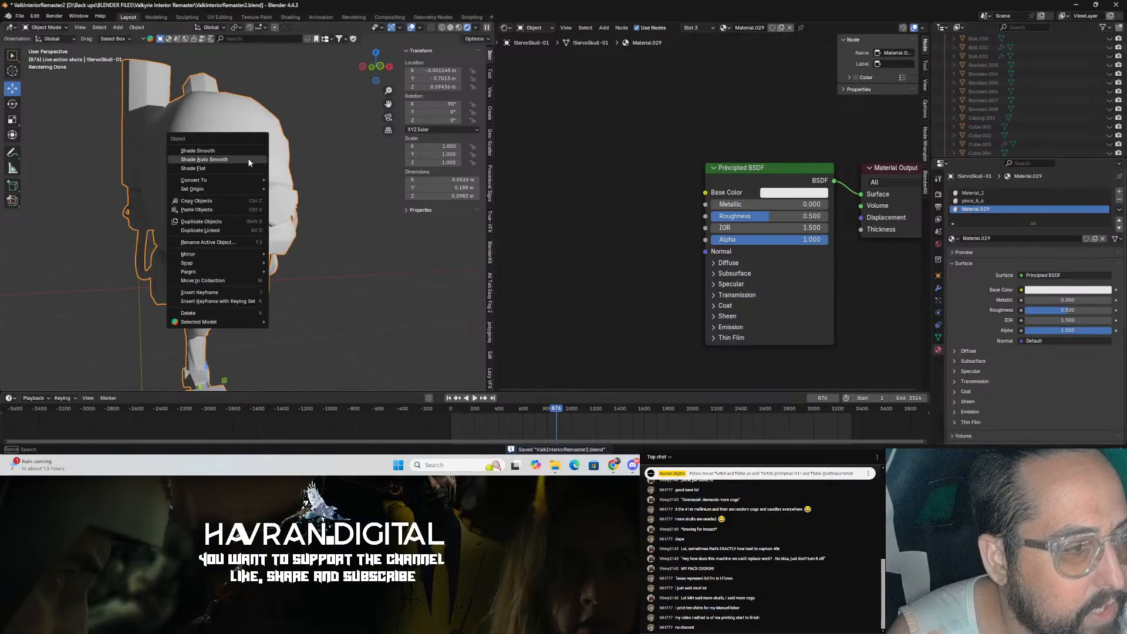
left_click(261, 159)
mouse_move(312, 158)
middle_mouse_down()
mouse_move(293, 165)
mouse_move(333, 163)
middle_mouse_up()
key("ctrl+z")
scroll(300, 157, "up", 3)
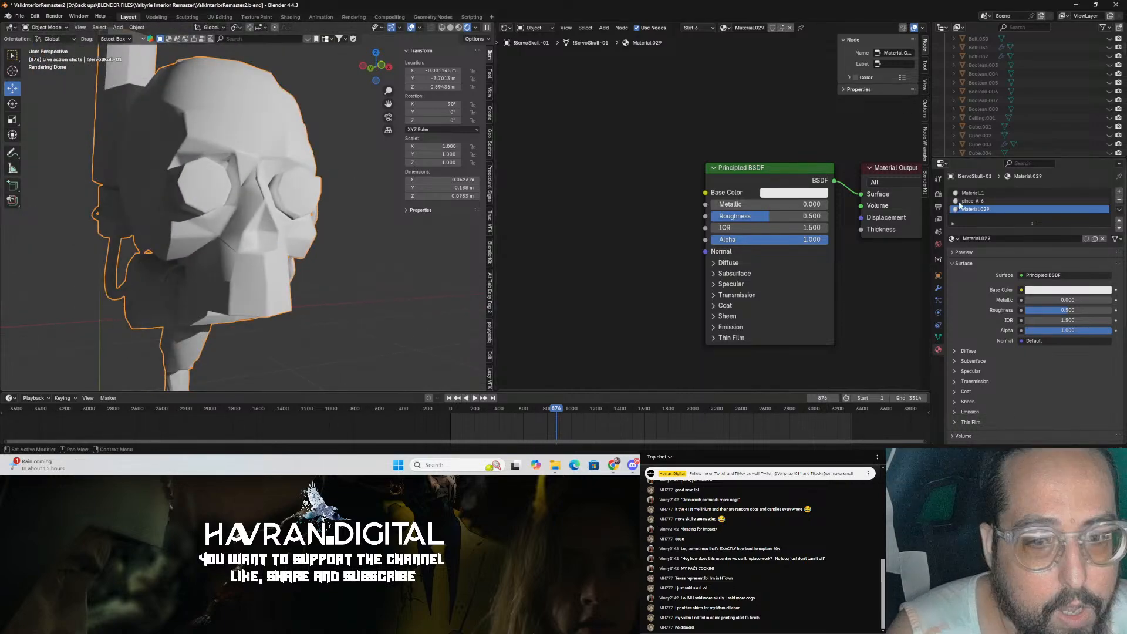
Step: Connect a new Image Texture node to the Principled BSDF's Base Color and start opening an image
mouse_move(706, 192)
left_mouse_down()
mouse_move(622, 164)
mouse_move(706, 193)
left_mouse_up()
type("im")
left_click(652, 178)
left_click(533, 179)
left_click(622, 220)
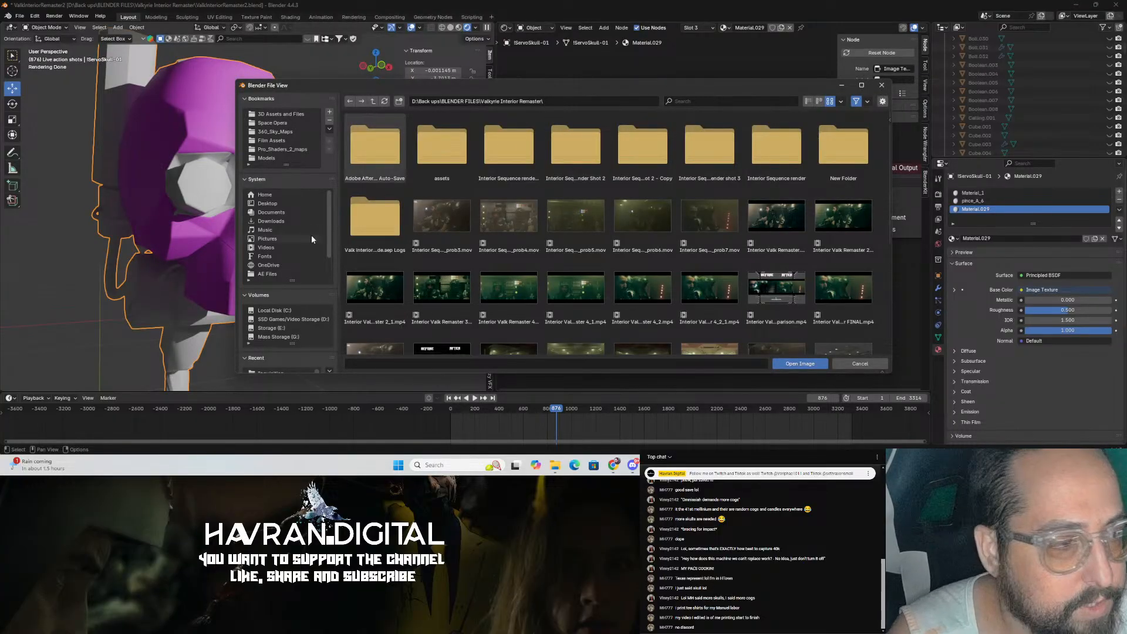
Step: Browse to the Downloads folder in the file browser and sort it by modified date
left_click(275, 221)
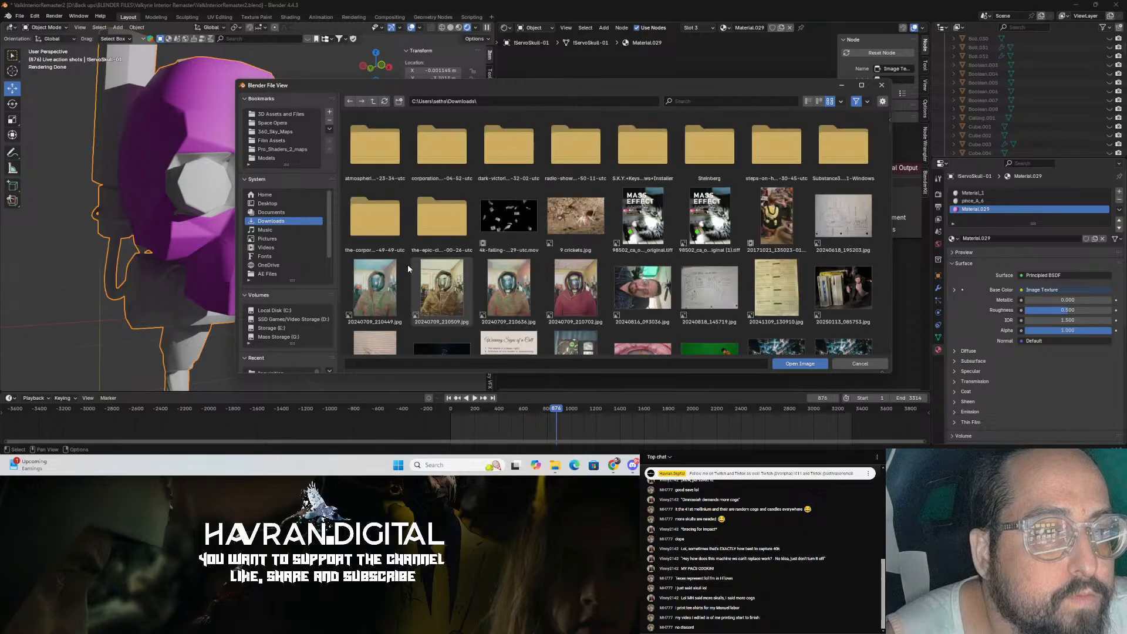
left_click(841, 102)
left_click(841, 102)
left_click(841, 102)
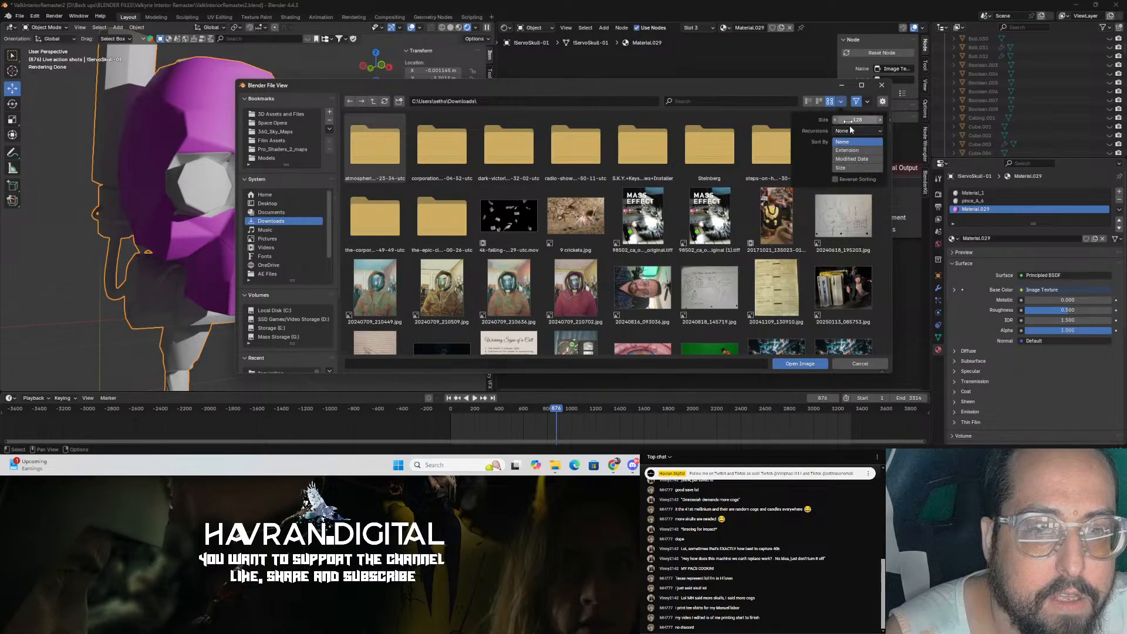
left_click(856, 142)
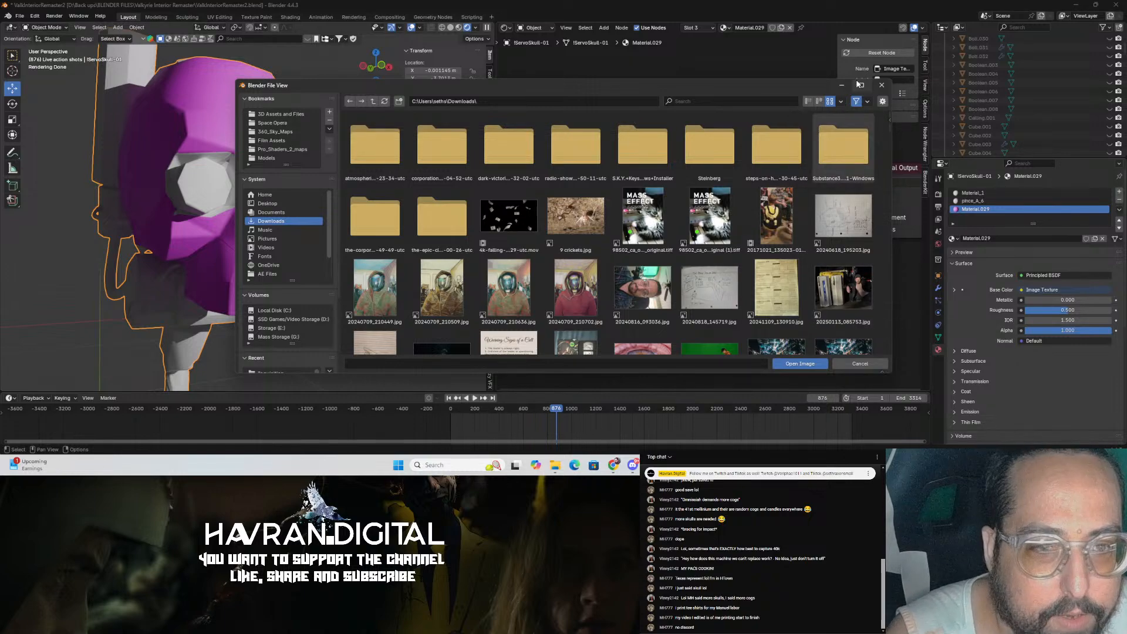
left_click(841, 102)
left_click(856, 141)
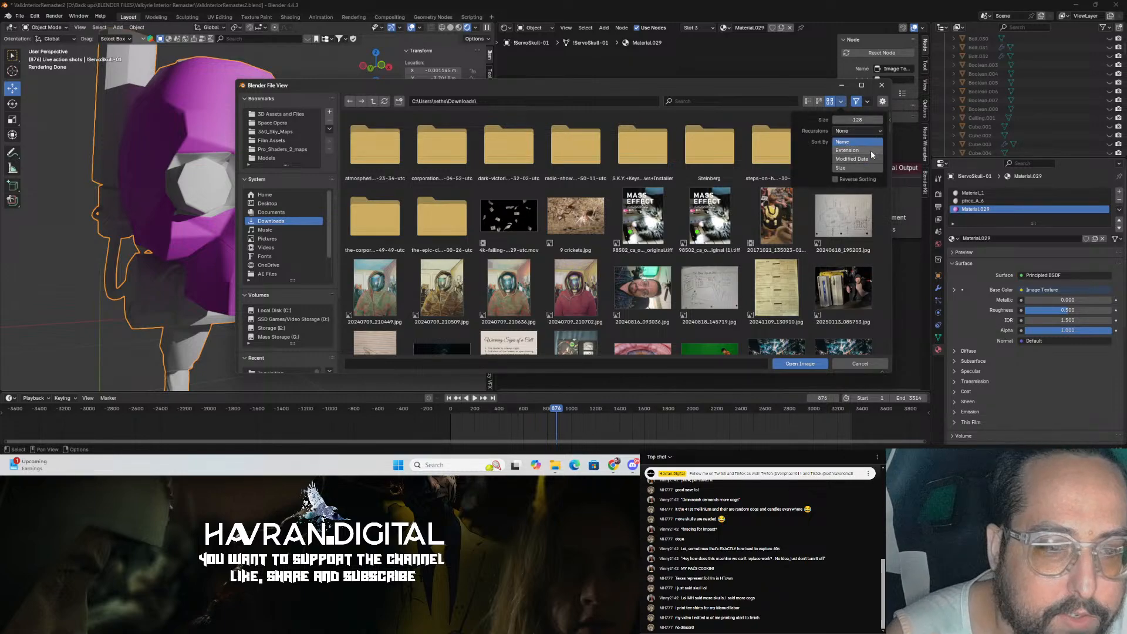
left_click(843, 164)
Step: Load gettyimages-88296998.webp into the Image Texture node and save the file
left_click(526, 221)
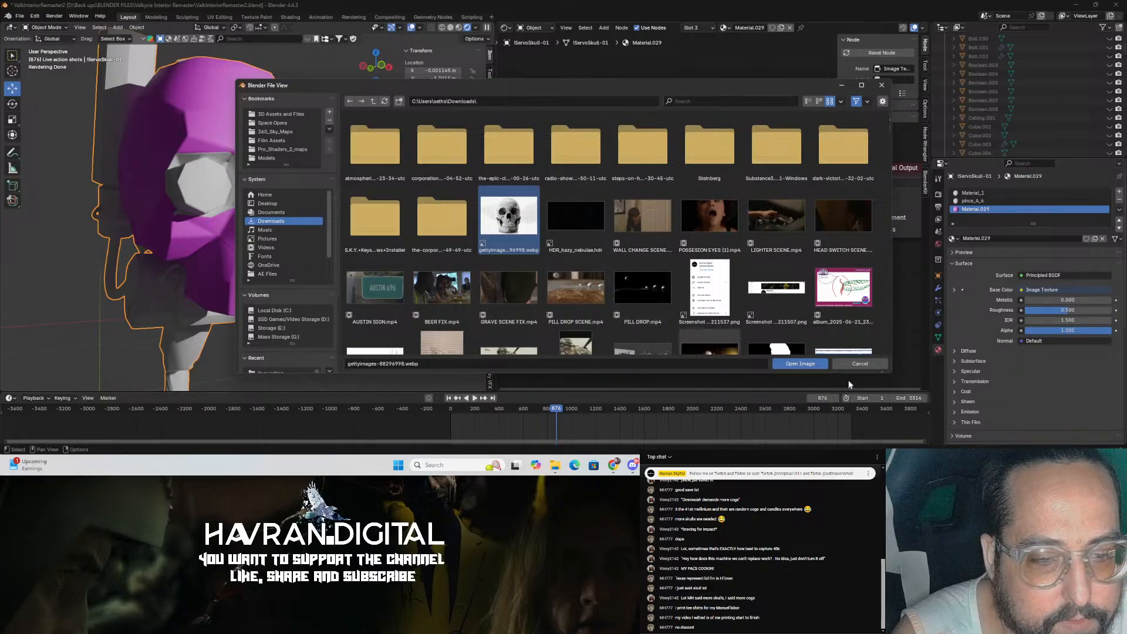
left_click(800, 364)
middle_click_drag(314, 219, 312, 219)
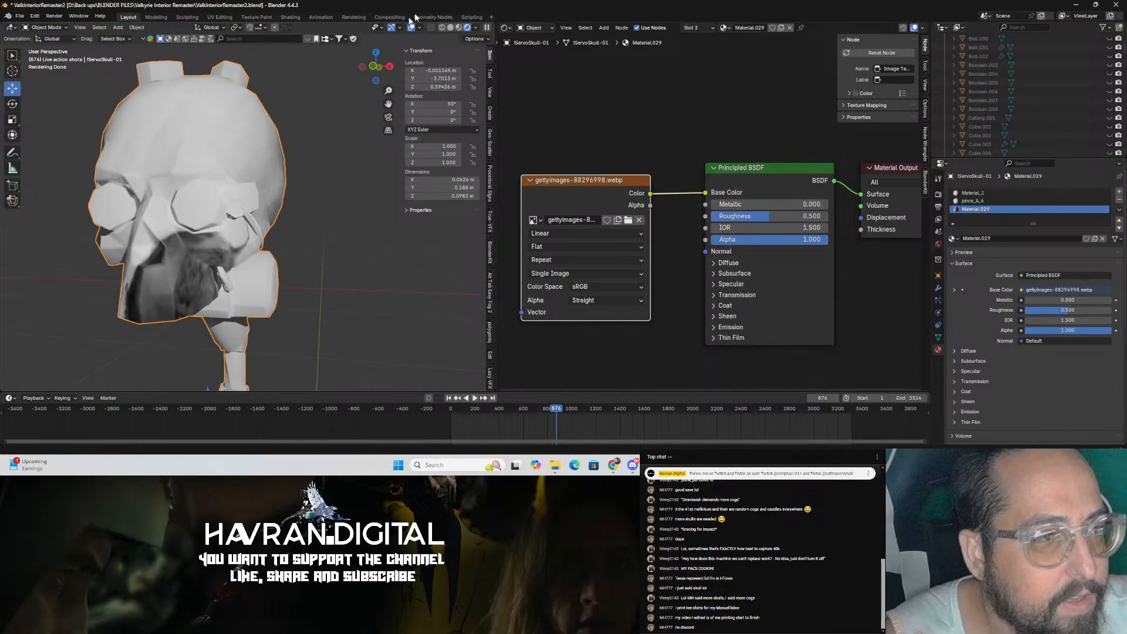
key("ctrl+s")
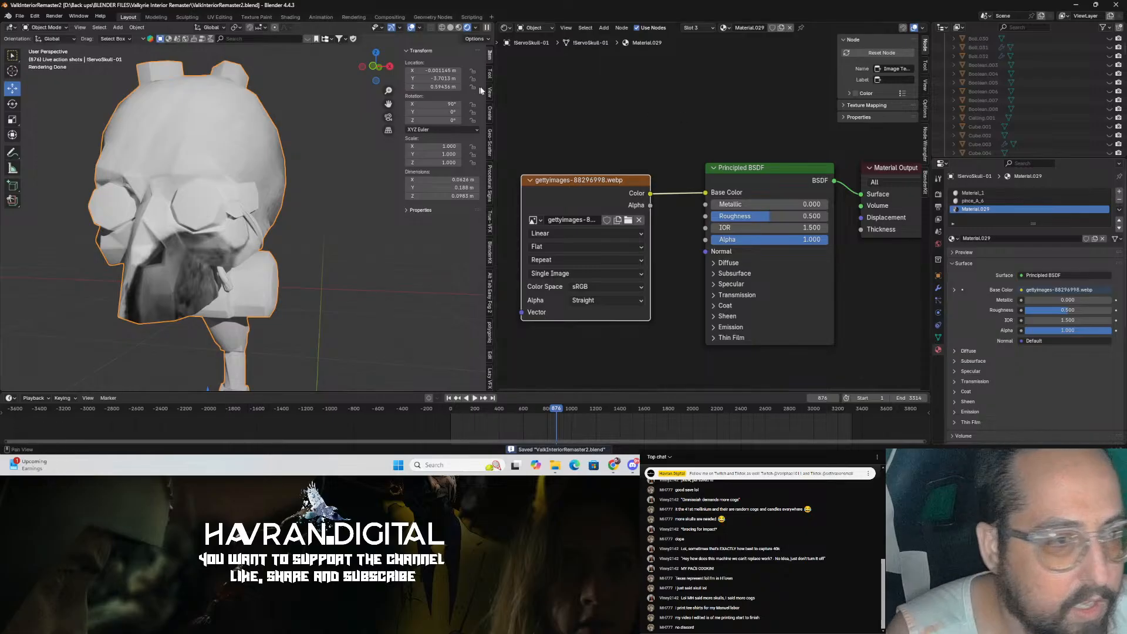
Step: Split the viewport area and switch the new area to an Image Editor
left_click(395, 71)
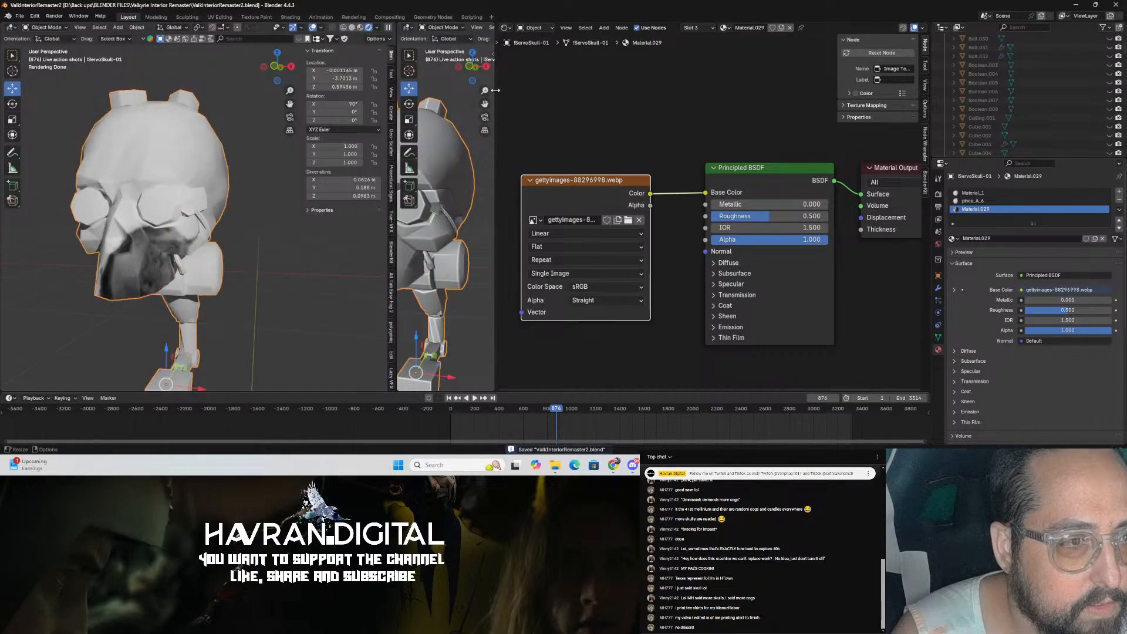
left_click_drag(495, 90, 705, 94)
left_click(421, 29)
left_click(406, 27)
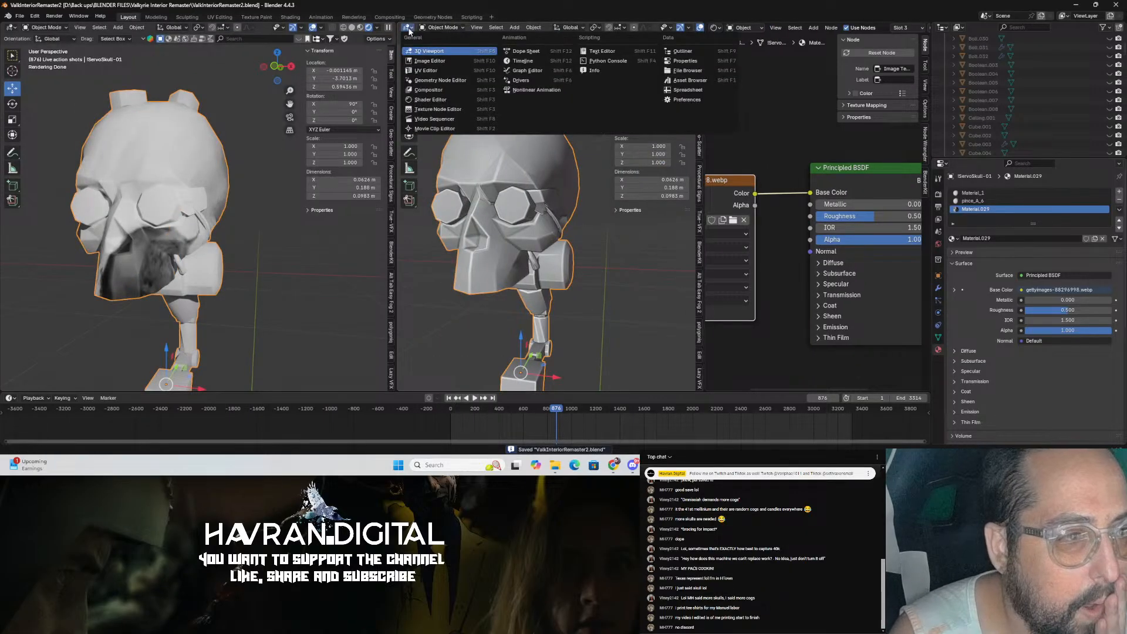
left_click(451, 68)
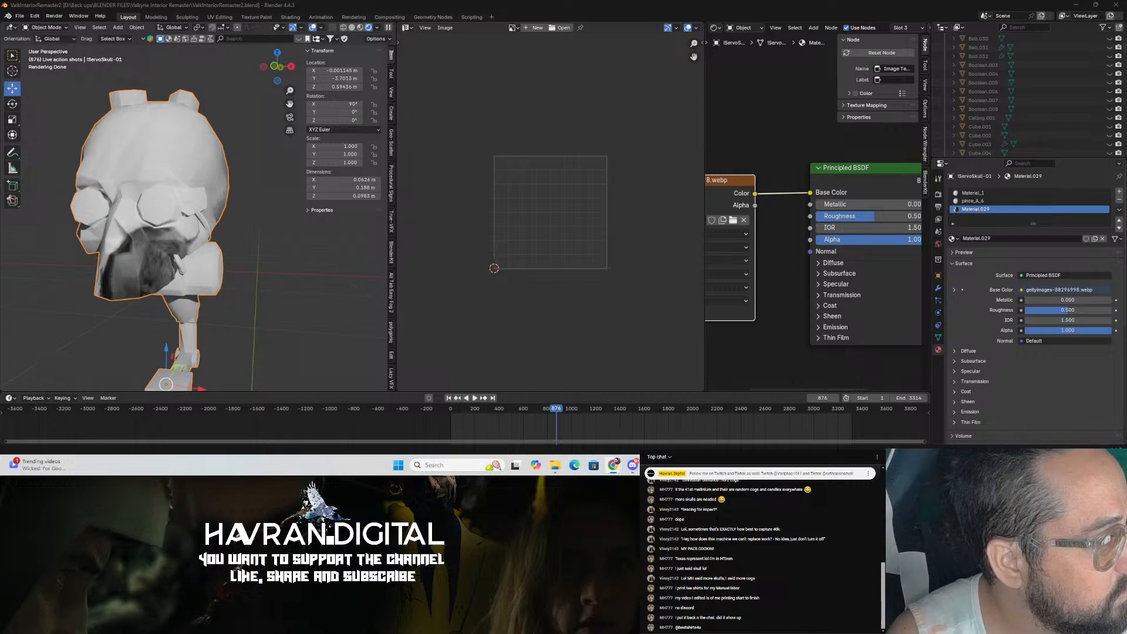
Step: Switch to the web browser and look through the YouTube results for bestshirts4u, including the Shorts filter
left_click_drag(0, 50, 353, 31)
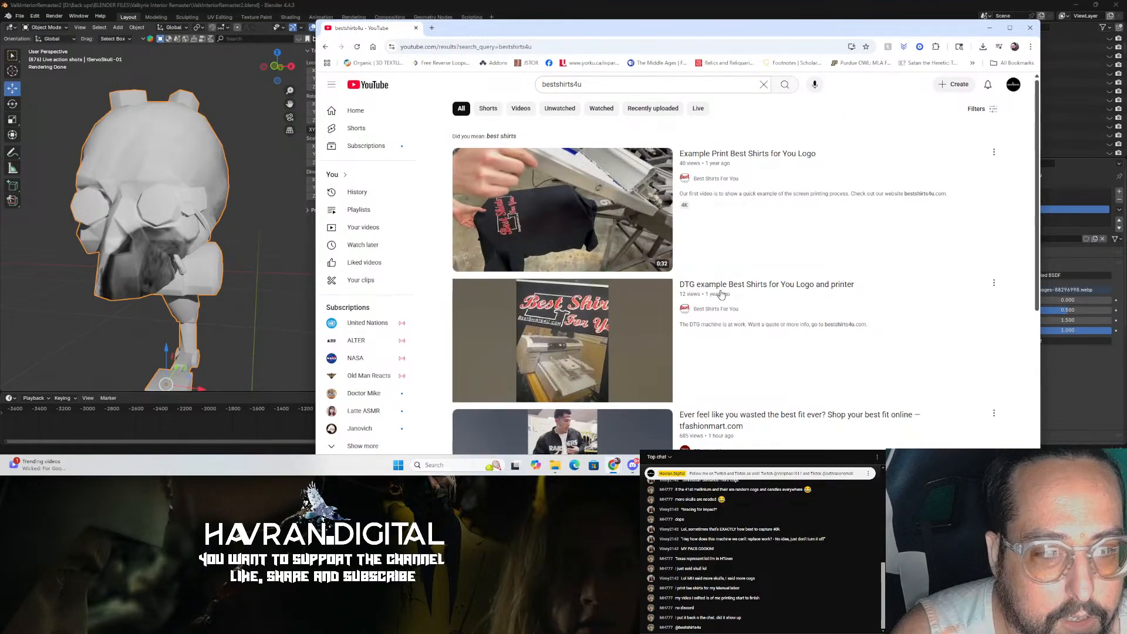
scroll(774, 230, "down", 3)
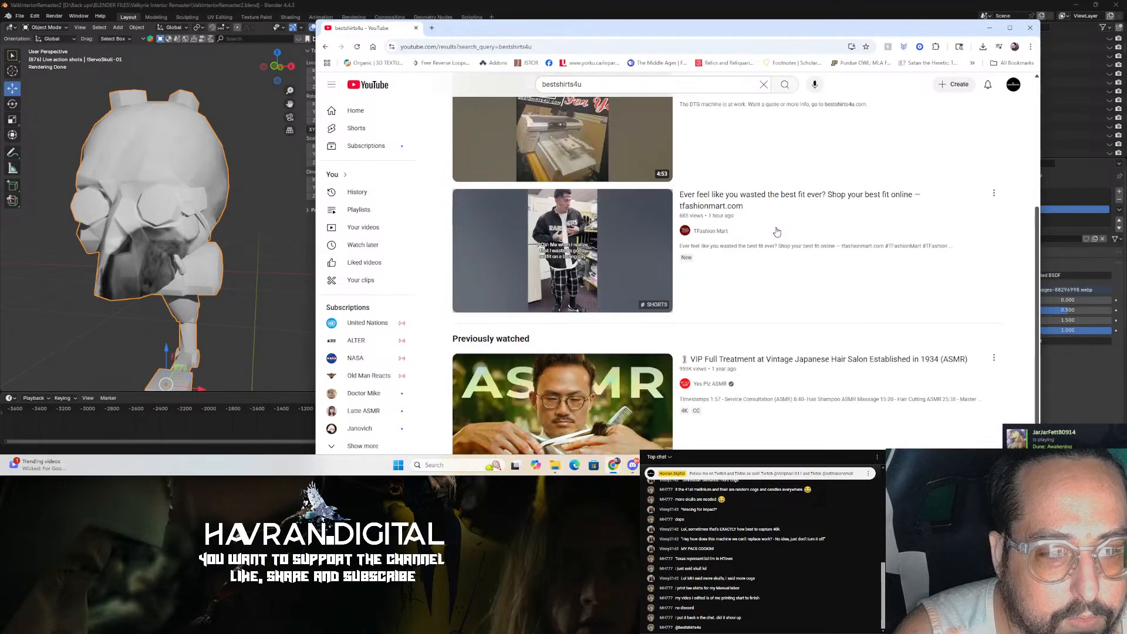
mouse_move(777, 232)
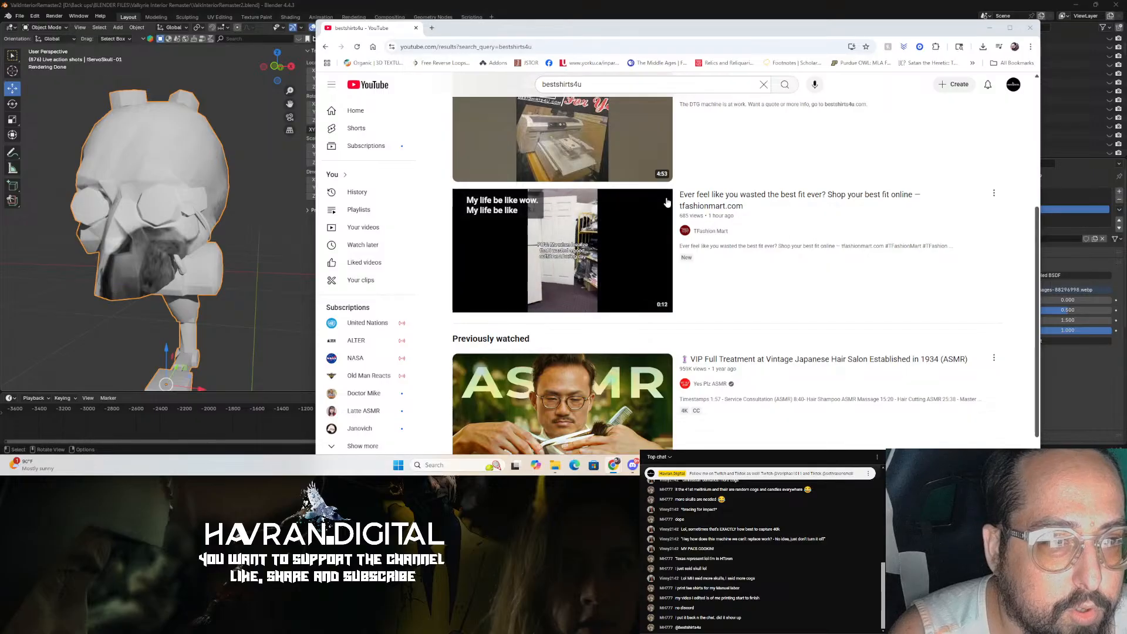
scroll(708, 171, "up", 4)
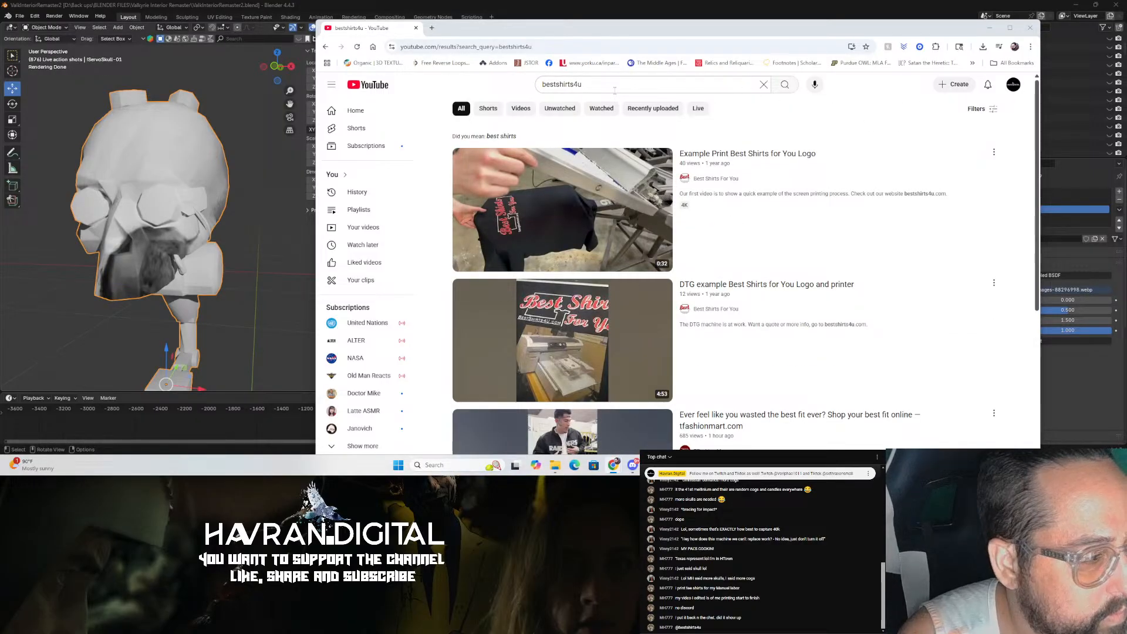
left_click(495, 107)
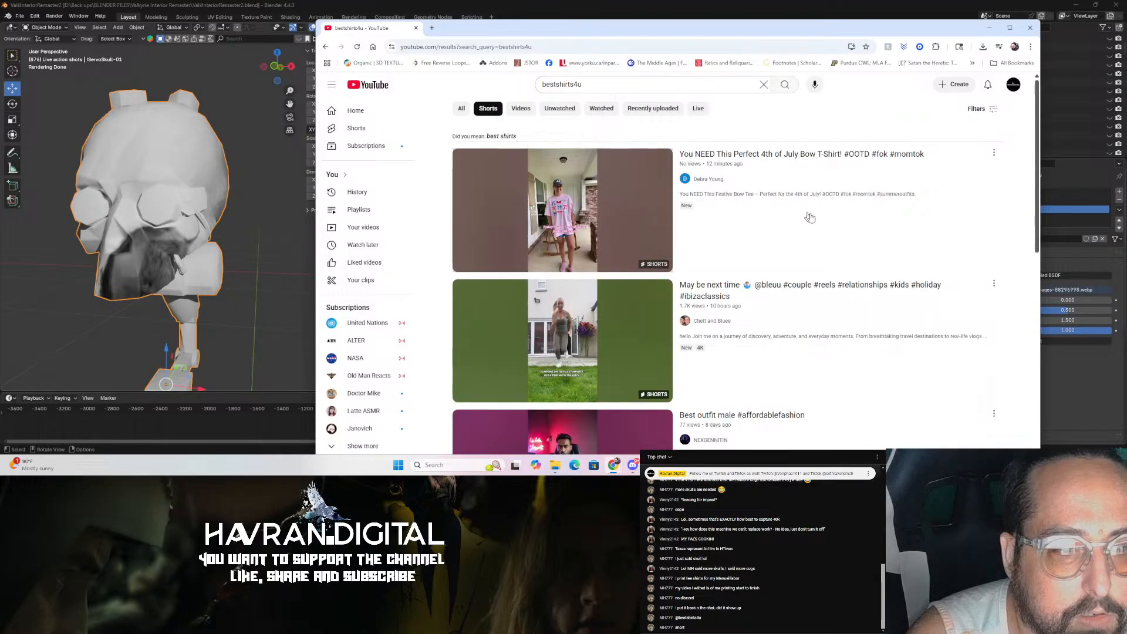
scroll(816, 222, "down", 4)
scroll(815, 225, "down", 3)
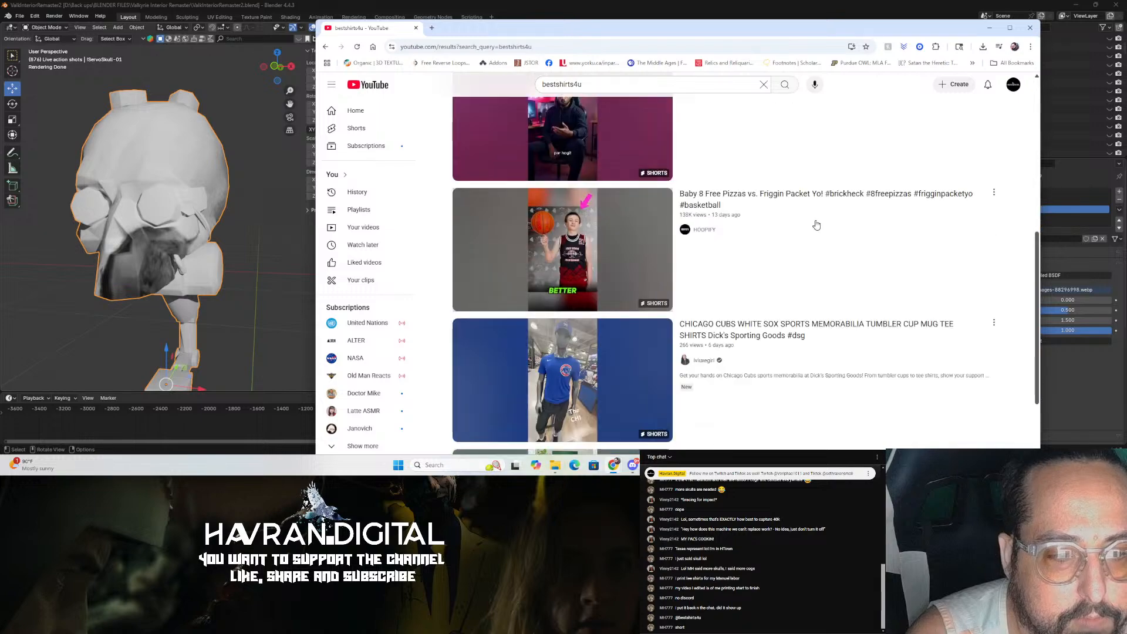
scroll(815, 227, "up", 7)
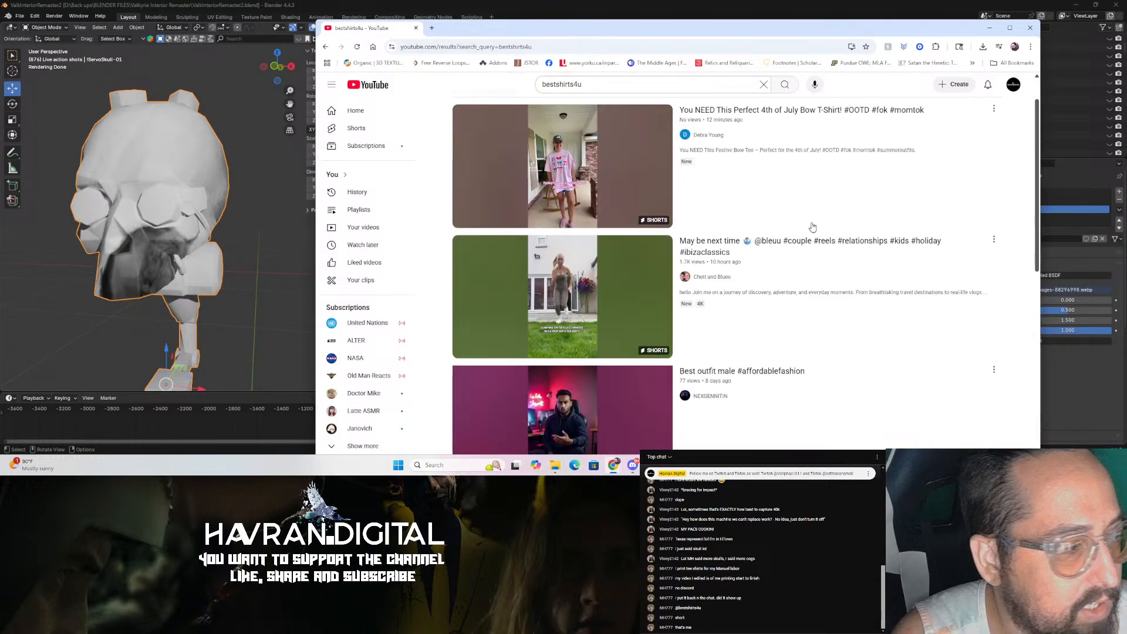
left_click(462, 110)
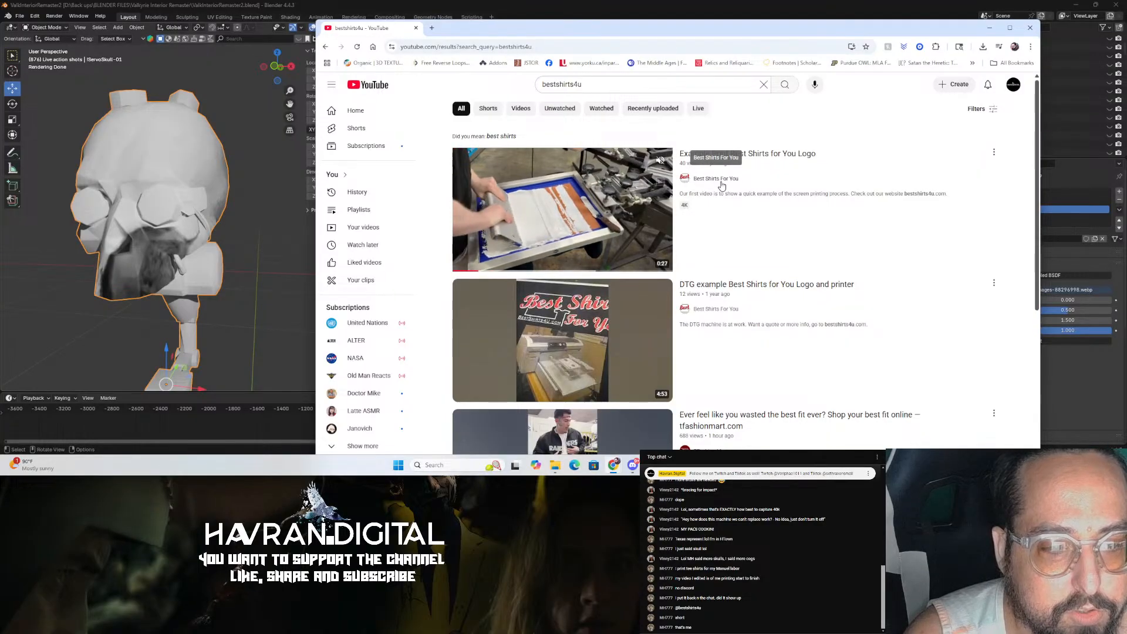
Step: Open the Best Shirts For You channel and watch its screen printing short, then pause it
left_click(722, 179)
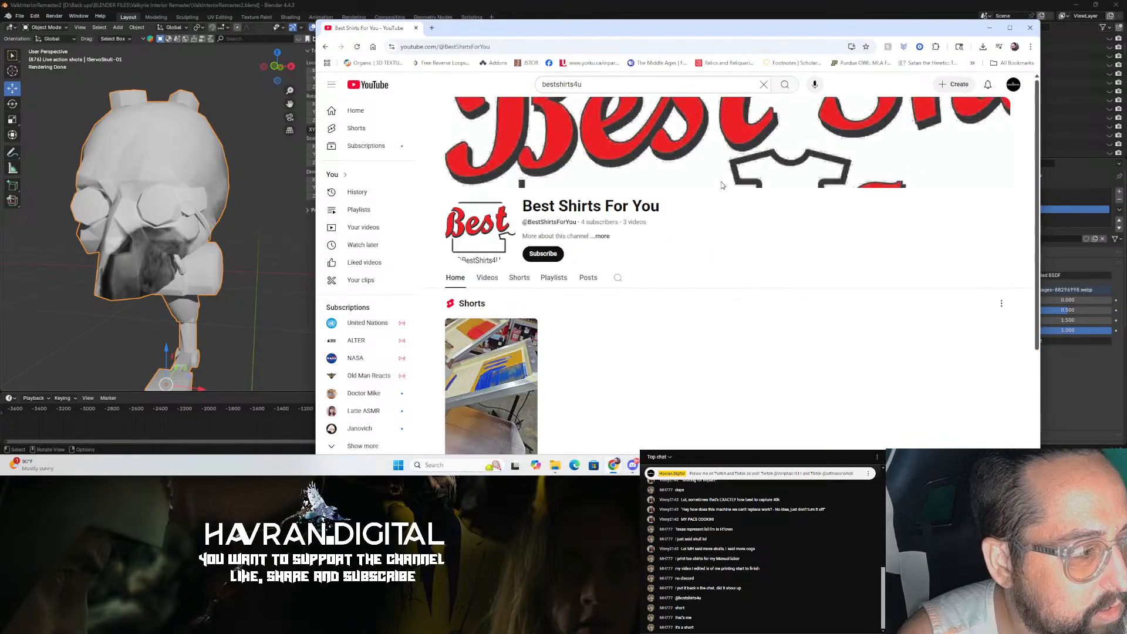
scroll(519, 288, "down", 2)
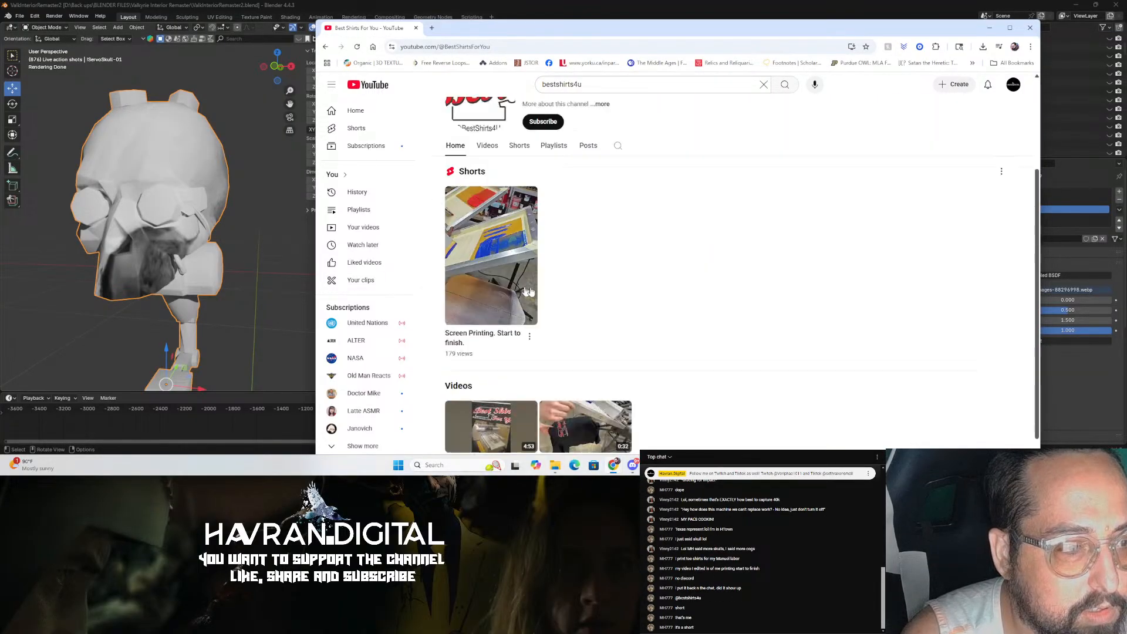
left_click(497, 263)
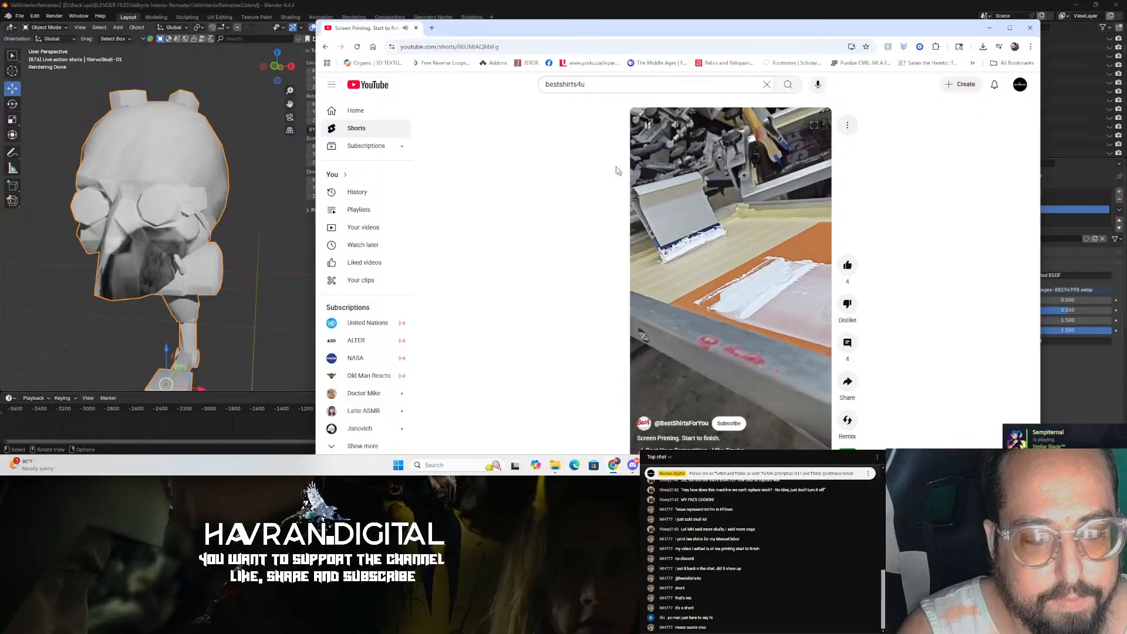
left_click_drag(872, 20, 872, 5)
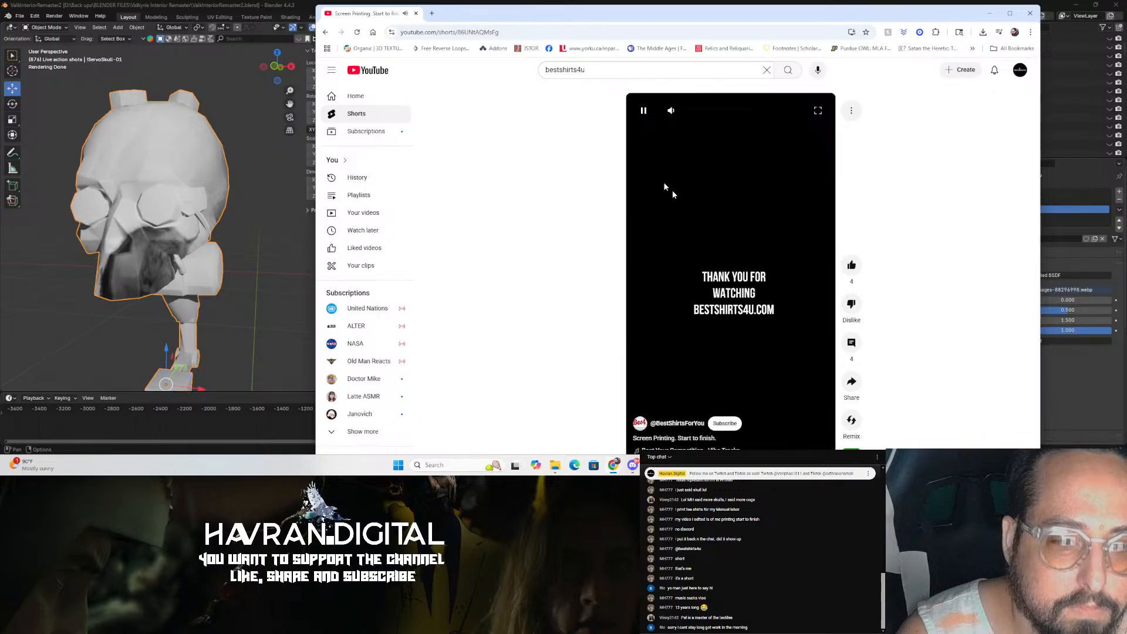
left_click(644, 111)
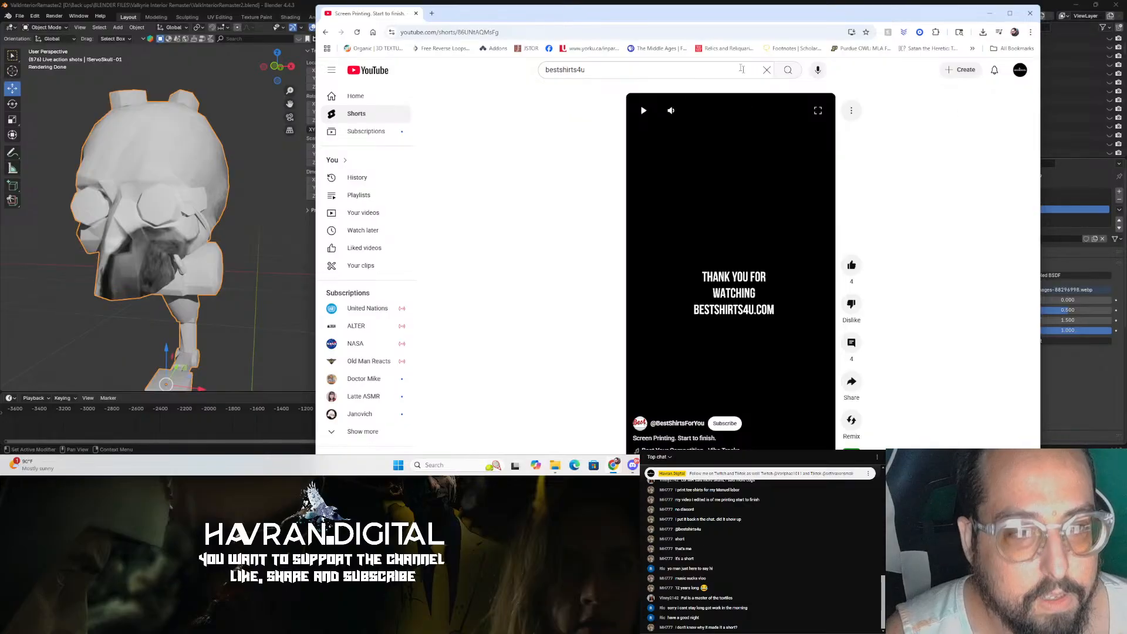
Step: Return to Blender, enter Edit Mode on the servo skull and save the file
left_click(1031, 17)
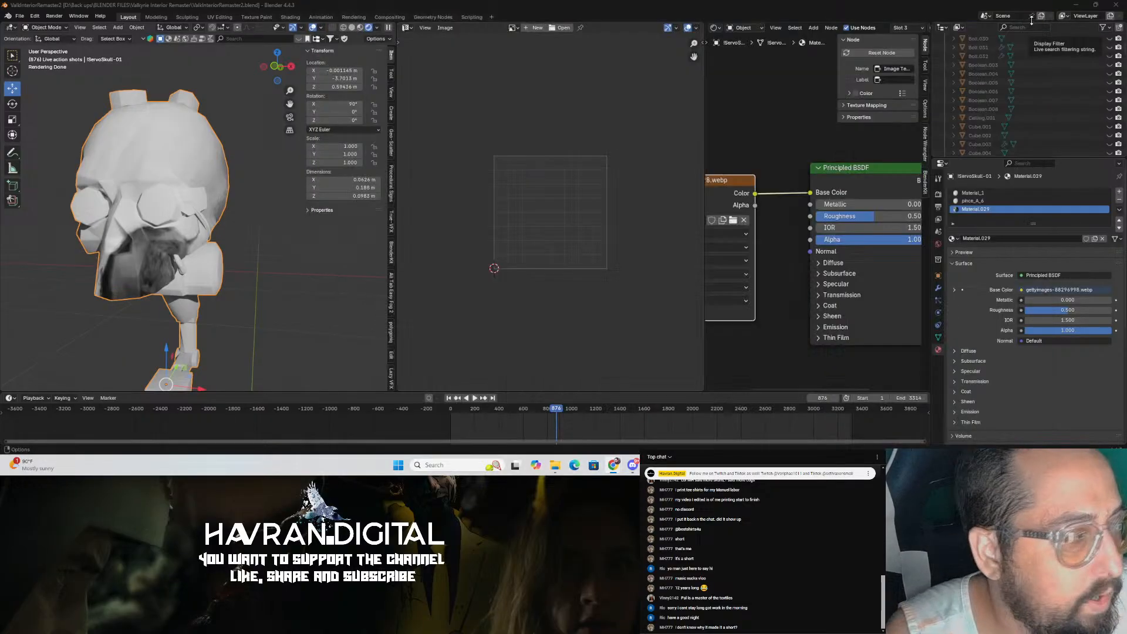
scroll(204, 270, "up", 2)
middle_click_drag(204, 270, 228, 263)
left_click(225, 112)
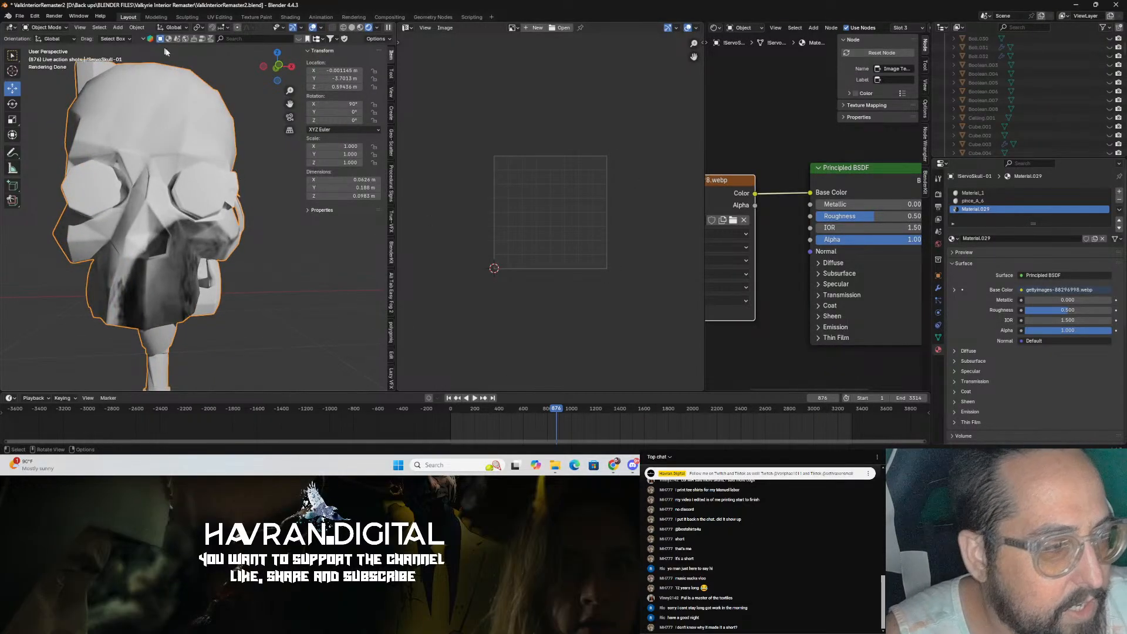
left_click(251, 86)
left_click(229, 133)
middle_click_drag(229, 134, 232, 155)
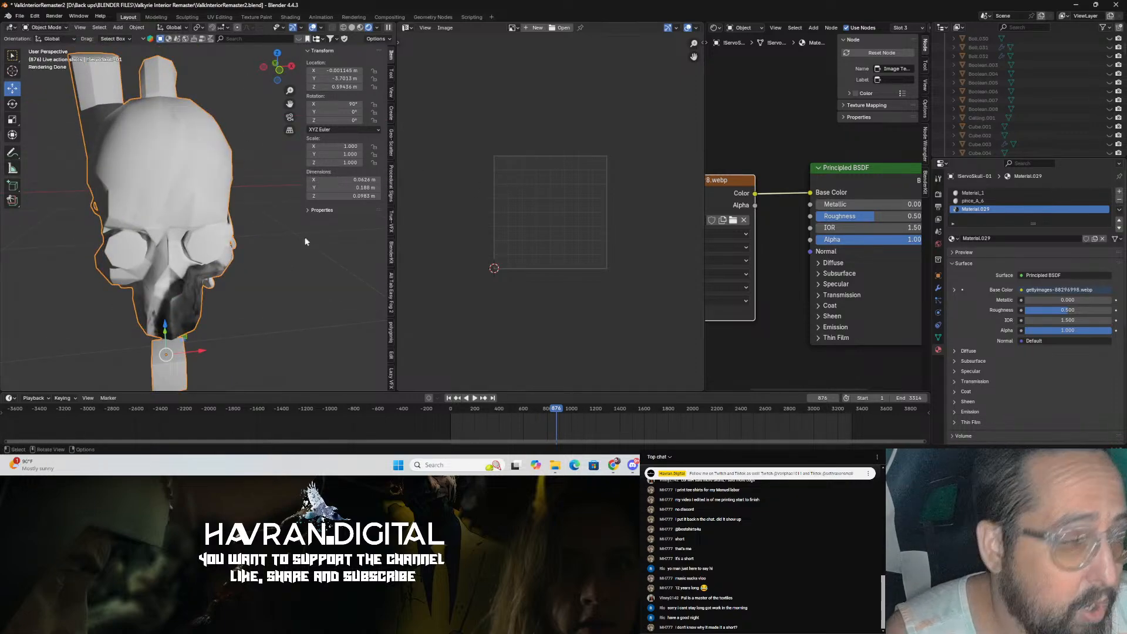
scroll(297, 233, "up", 2)
key("Tab")
scroll(551, 215, "down", 2)
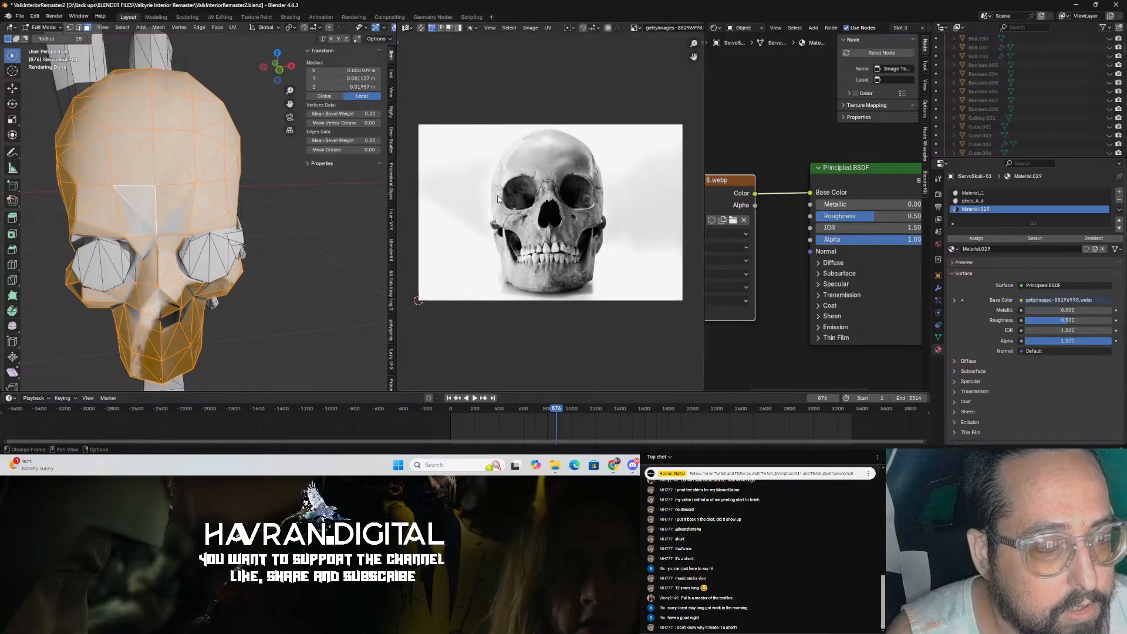
scroll(551, 215, "down", 1)
scroll(546, 210, "up", 3)
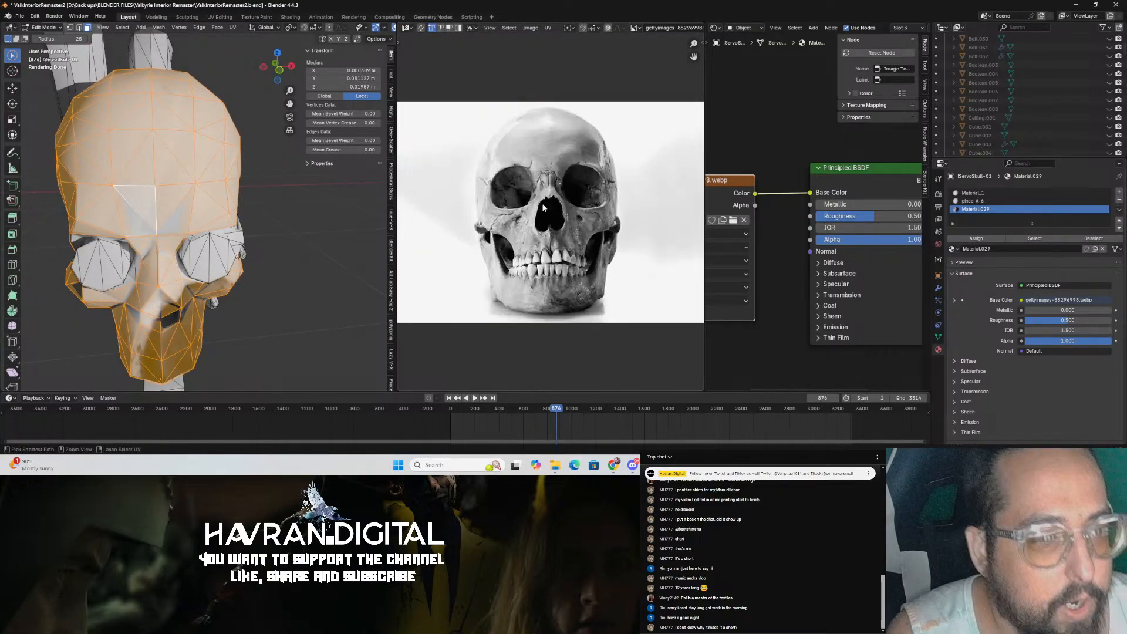
key("ctrl+s")
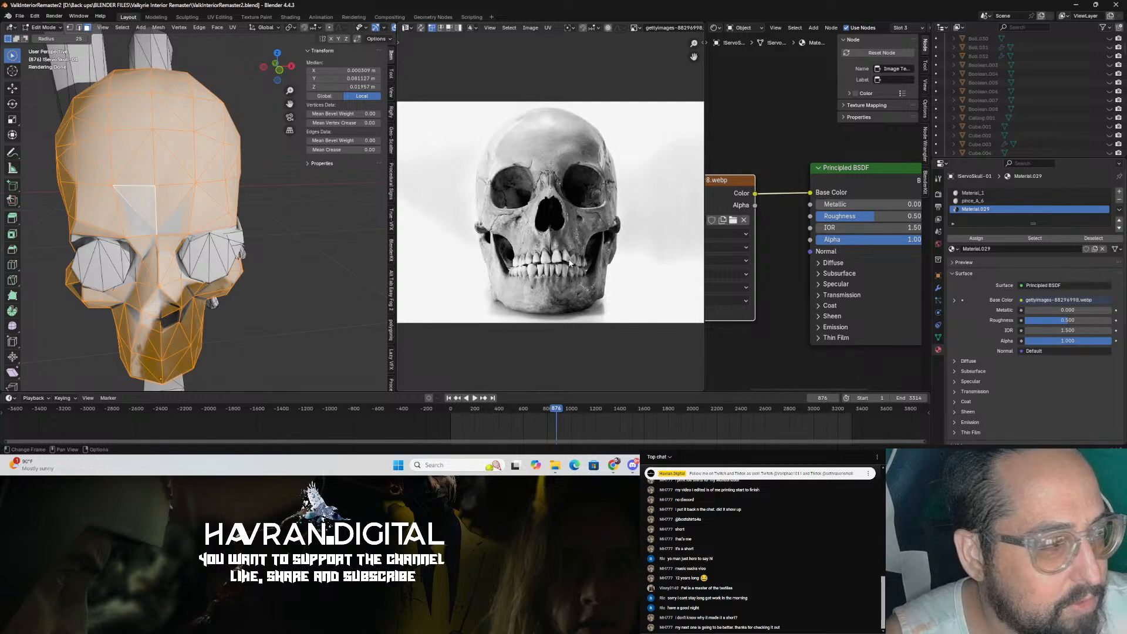
Step: Select all the skull's UV islands and move them over the skull photo in the image editor
scroll(543, 205, "down", 4)
scroll(543, 205, "up", 2)
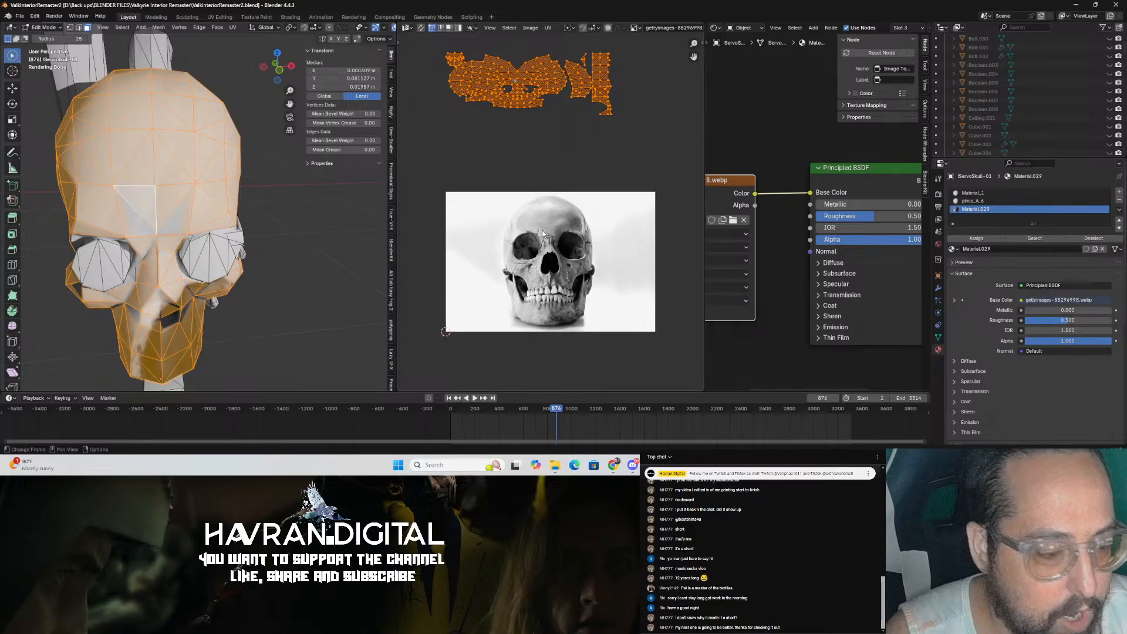
key("c")
scroll(541, 197, "up", 1)
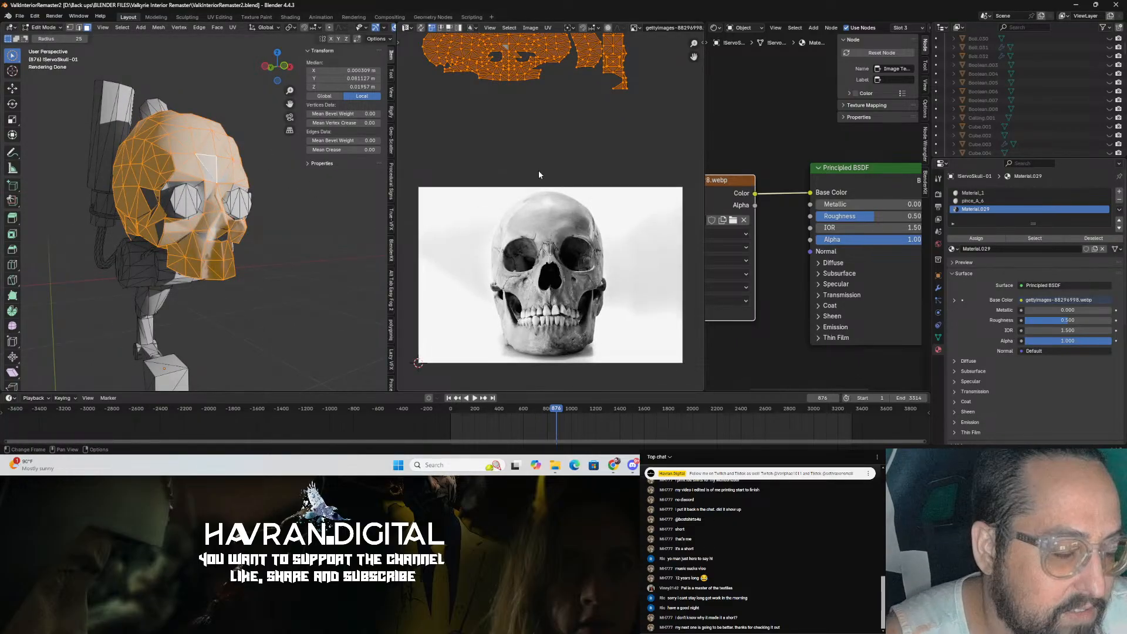
scroll(538, 170, "down", 2)
key("shift+space")
key("Escape")
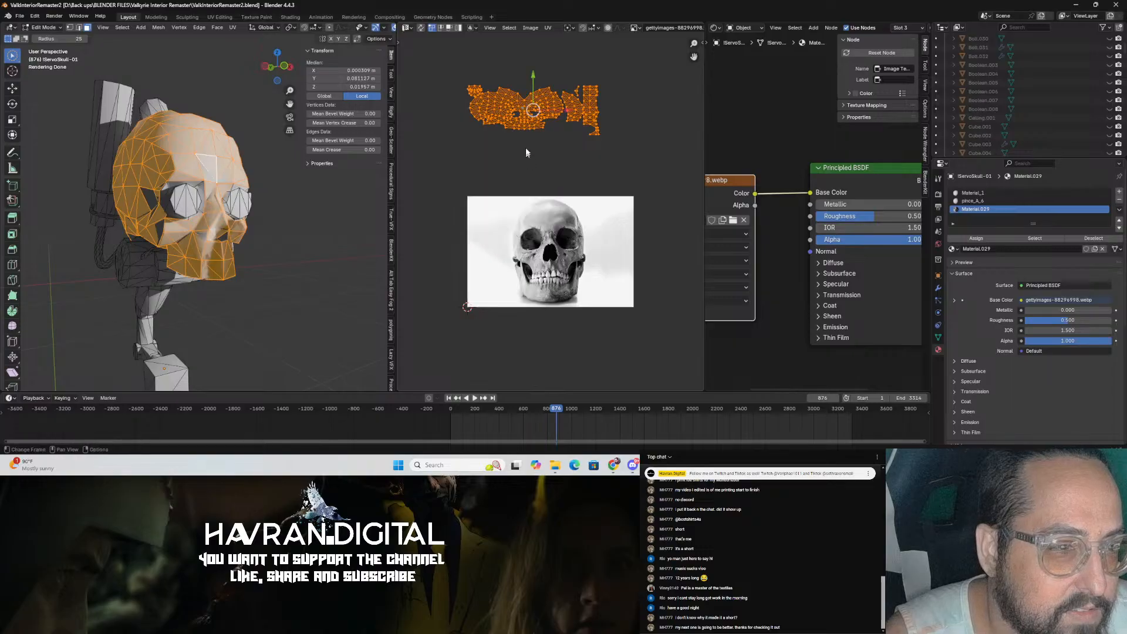
key("g")
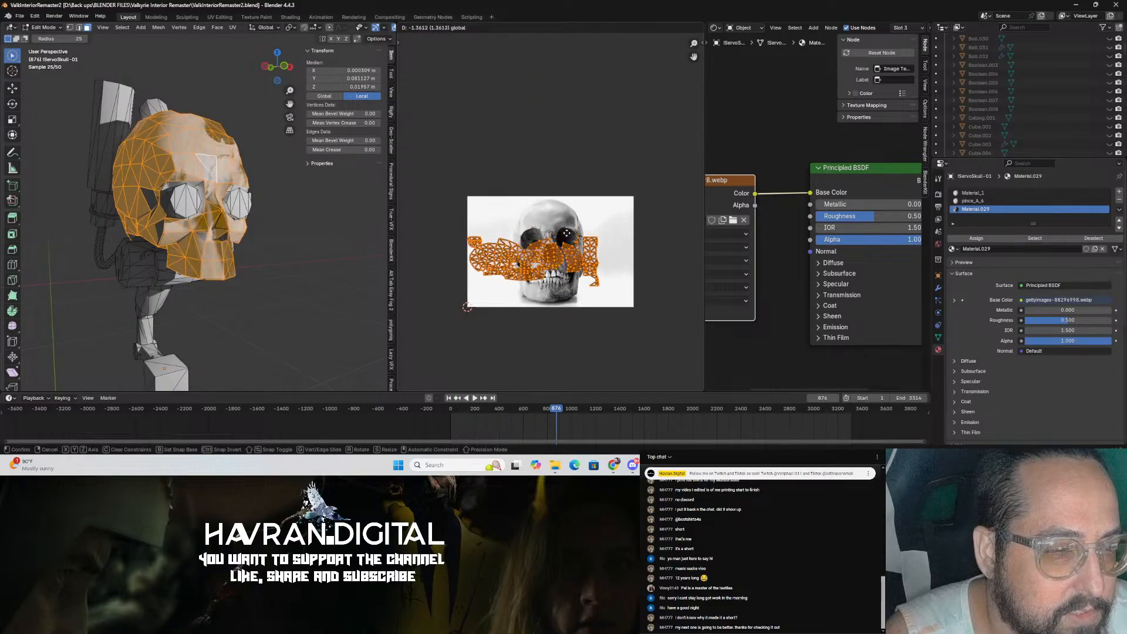
left_click(571, 261)
Step: Scale the UV islands up so they cover the skull photo
key("g")
key("s")
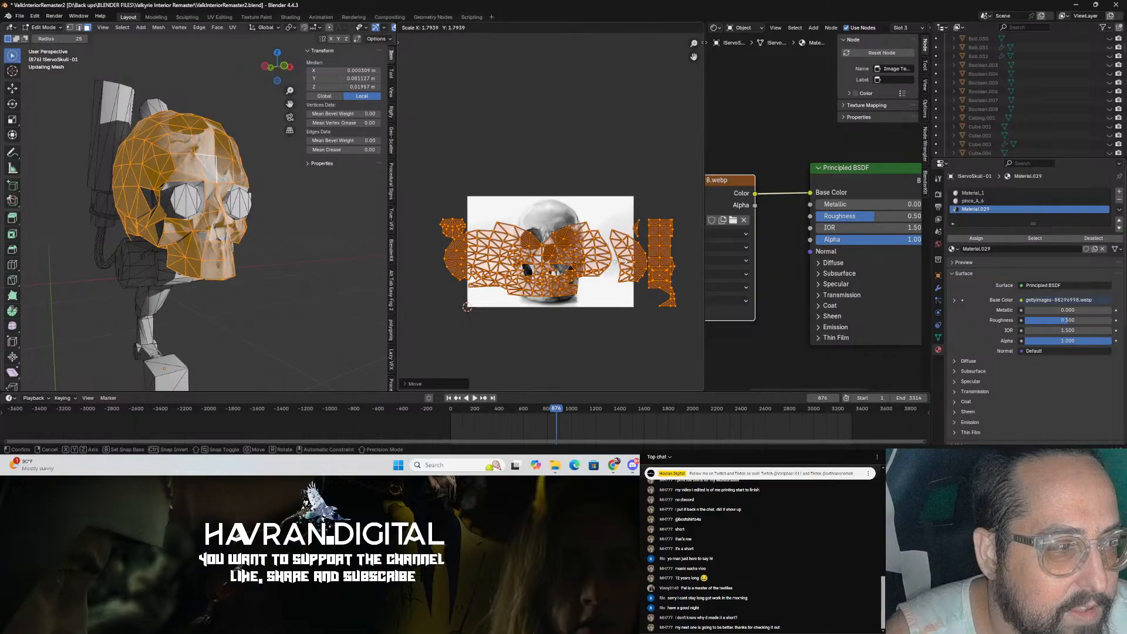
left_click(251, 264)
middle_click_drag(251, 264, 285, 273)
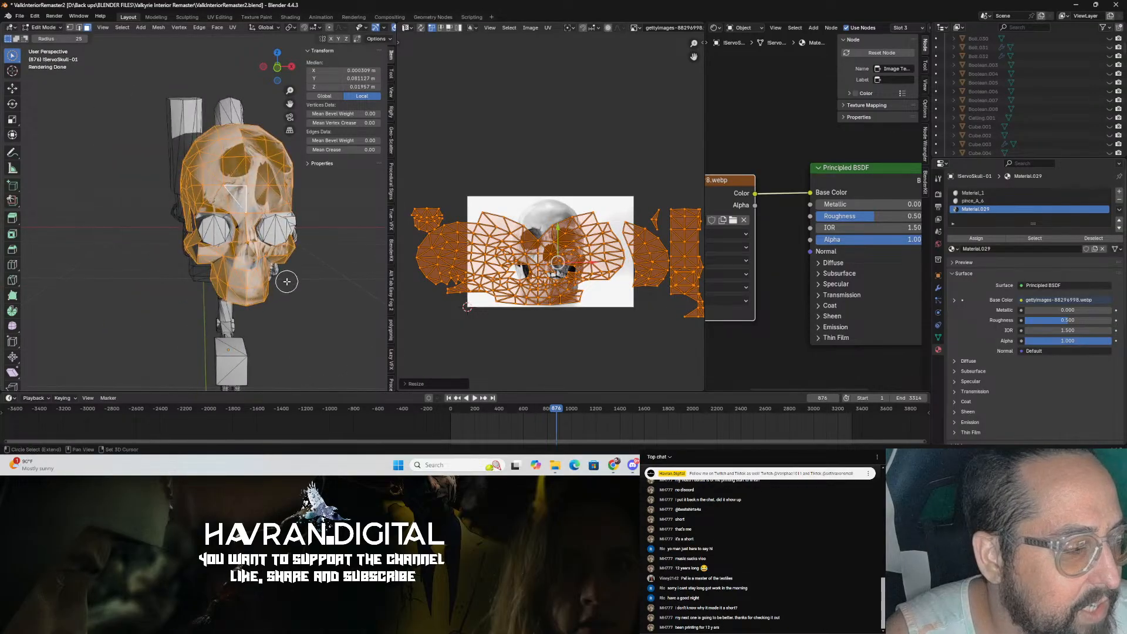
key("s")
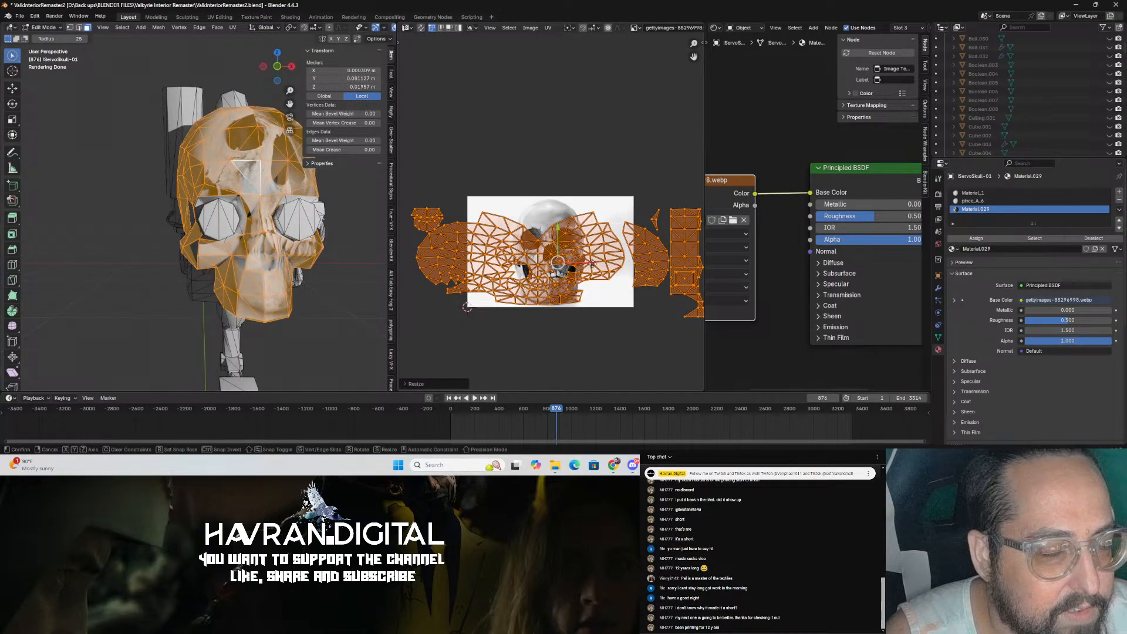
left_click_drag(606, 264, 601, 263)
Step: Reposition and rescale the UV islands to line up with the skull's face in the photo, then leave Edit Mode
key("g")
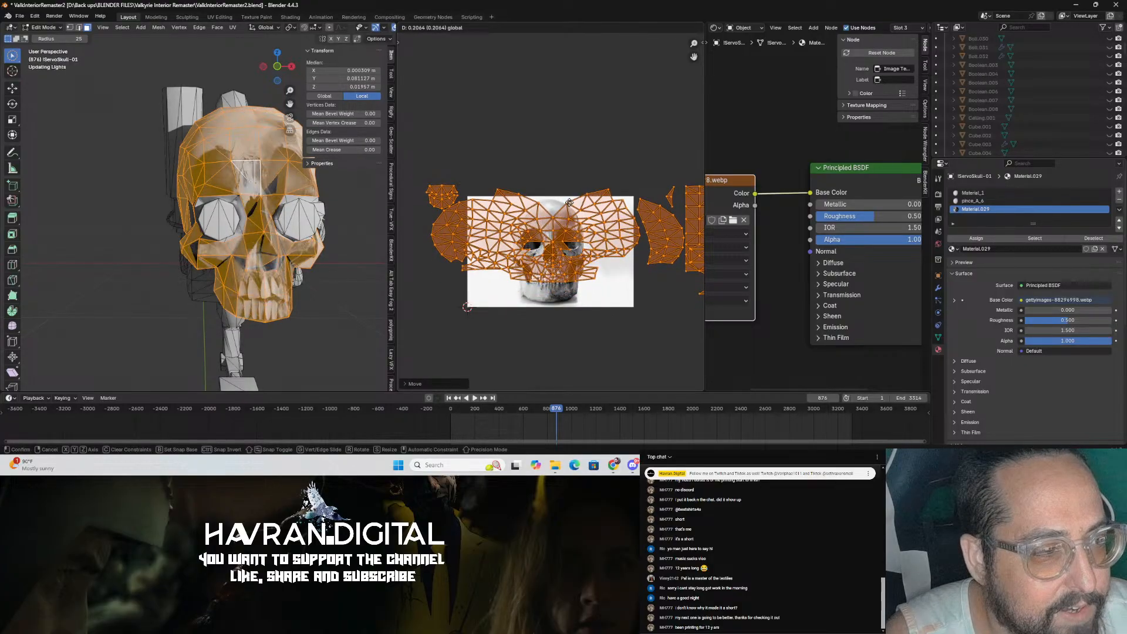
left_click(568, 197)
left_click_drag(592, 230, 590, 229)
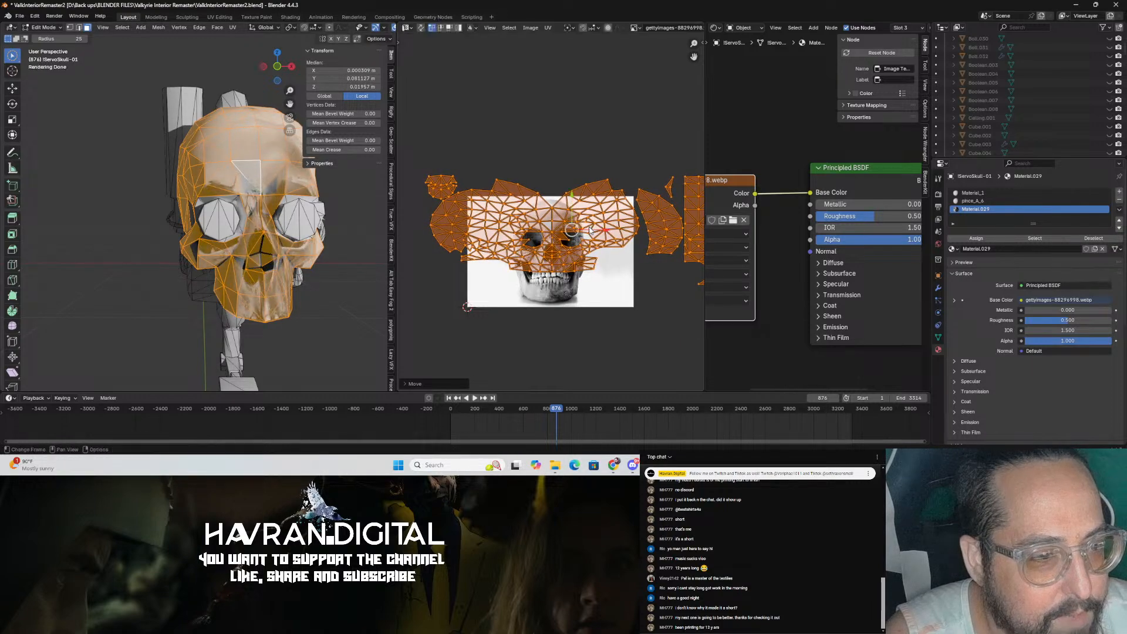
key("s")
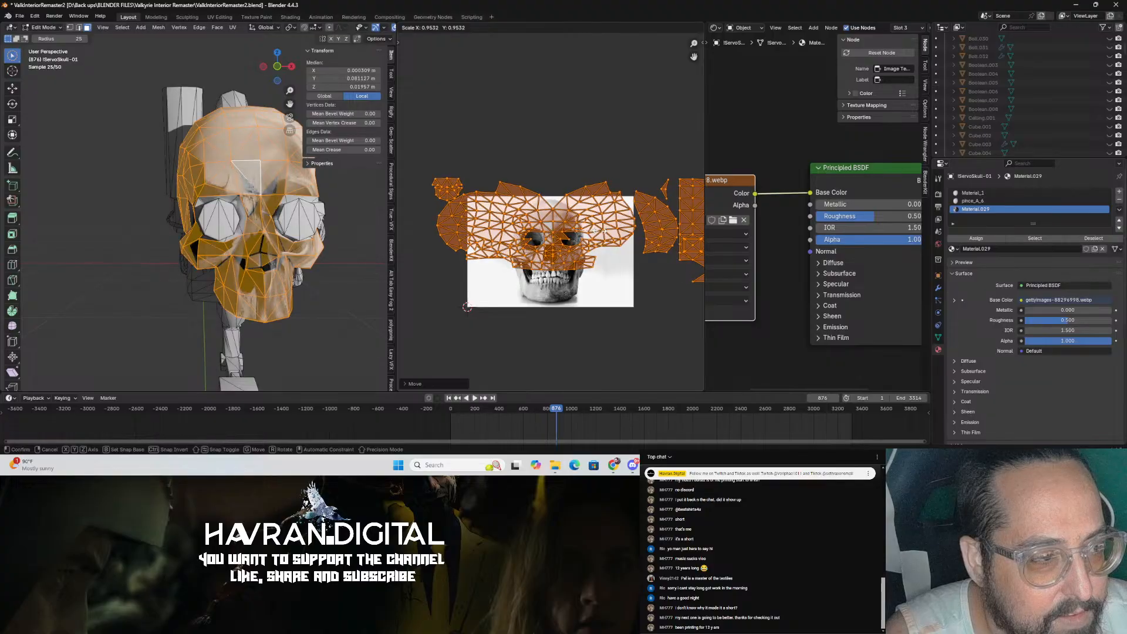
left_click(600, 230)
key("g")
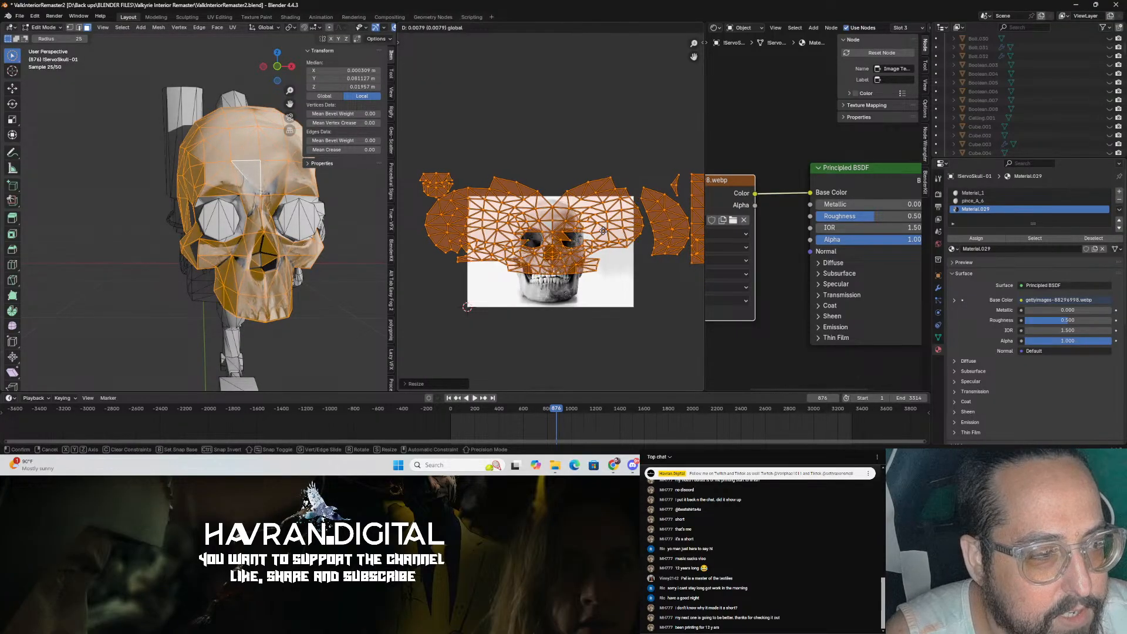
left_click(602, 231)
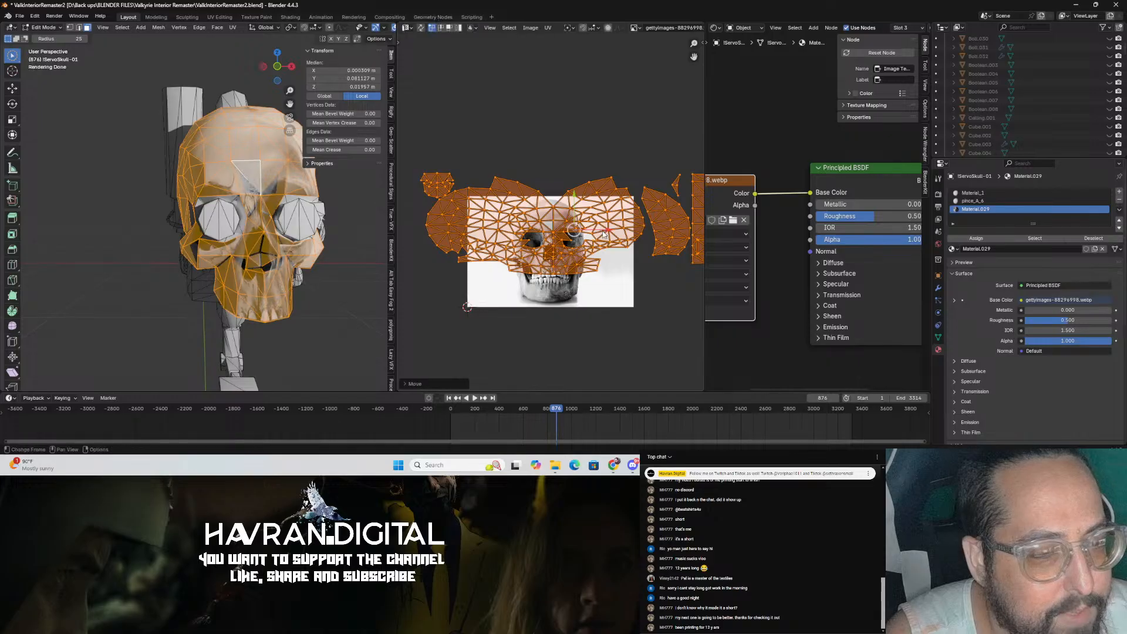
key("Tab")
Step: Search the BlenderKit asset library for bone
middle_click_drag(329, 323, 261, 287)
scroll(244, 301, "up", 3)
scroll(270, 294, "down", 2)
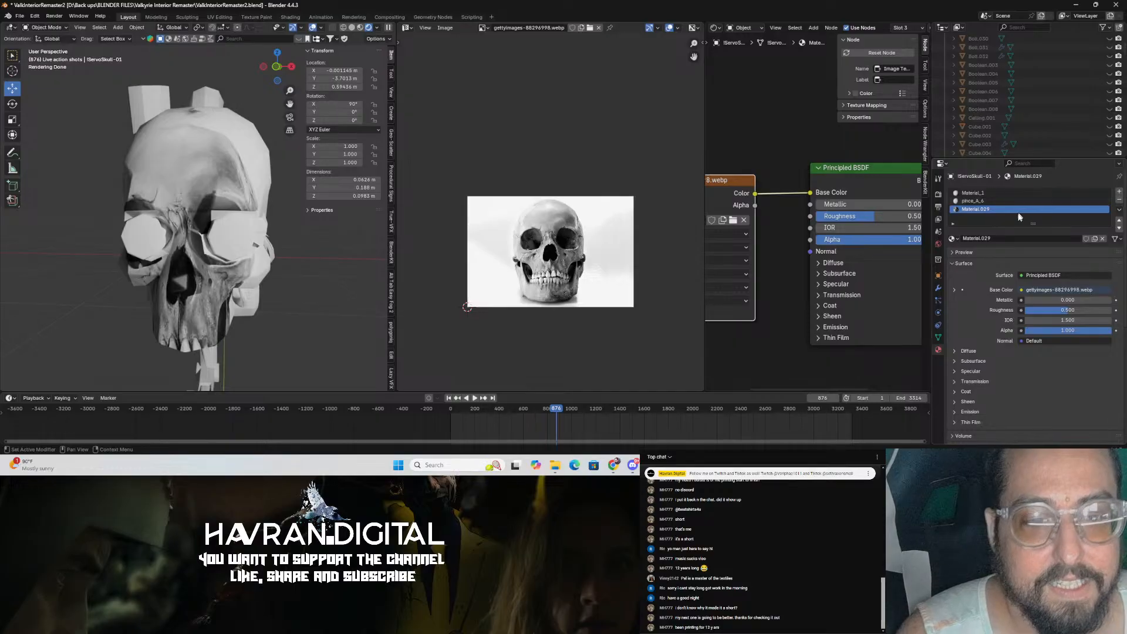
left_click(301, 40)
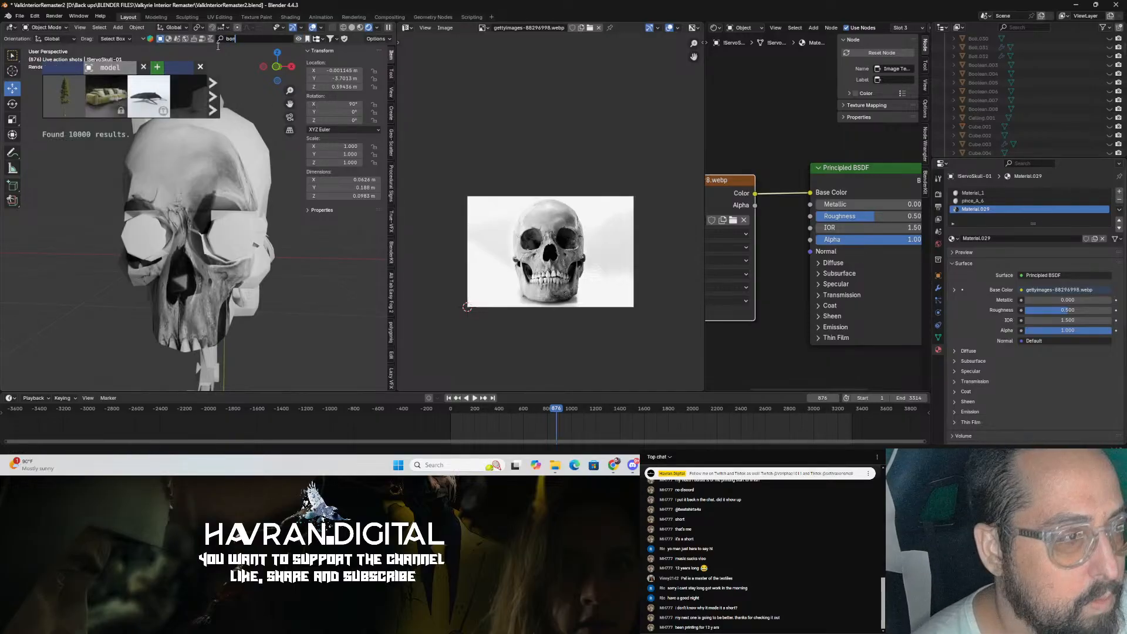
type("bone")
key("Return")
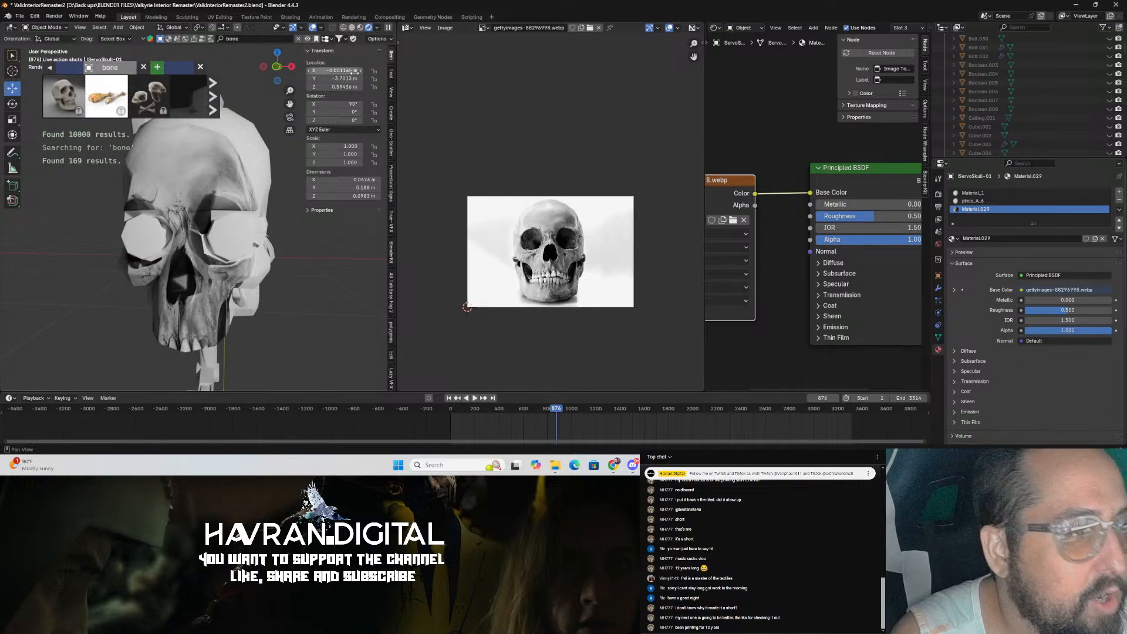
Step: Rename the skull's active material to Bone and save the file
mouse_move(70, 104)
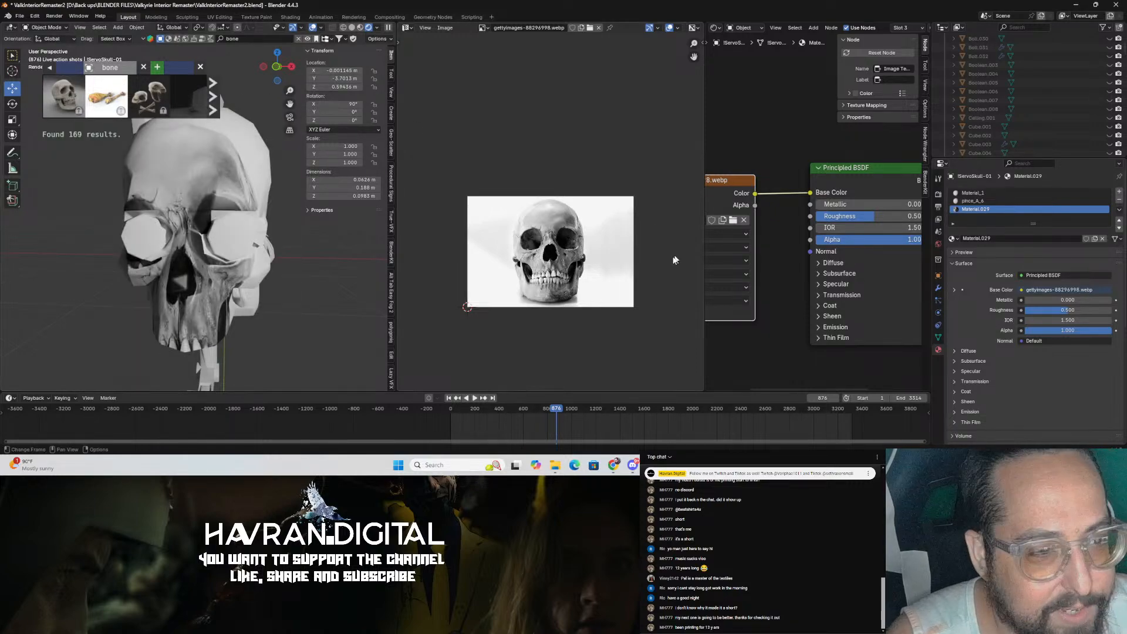
double_click(975, 209)
type("Bone")
key("Return")
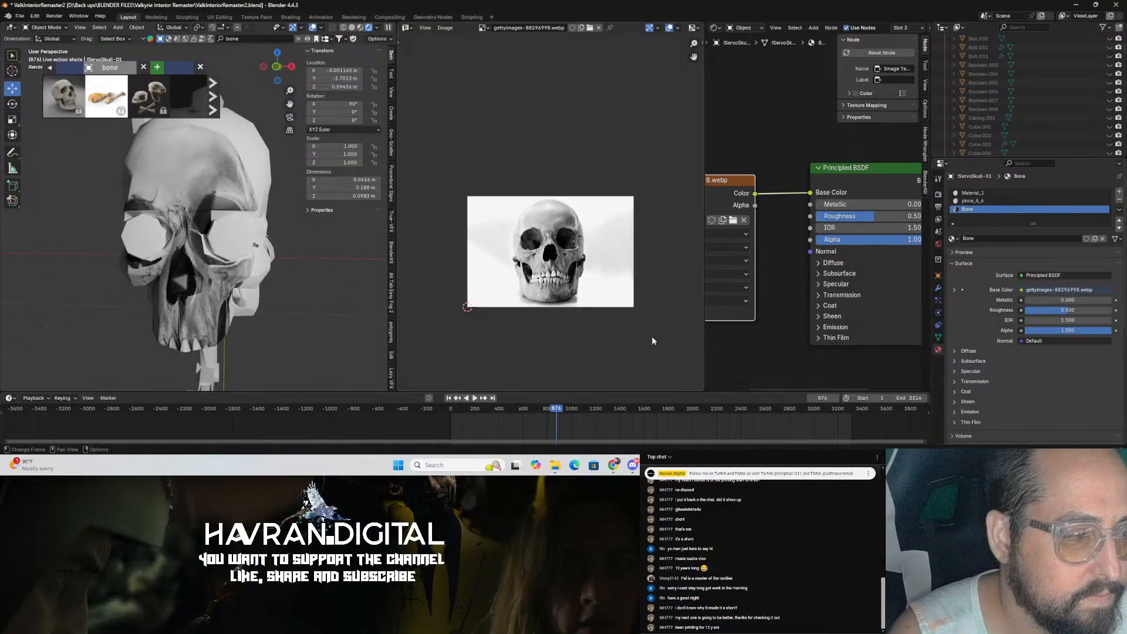
key("ctrl+s")
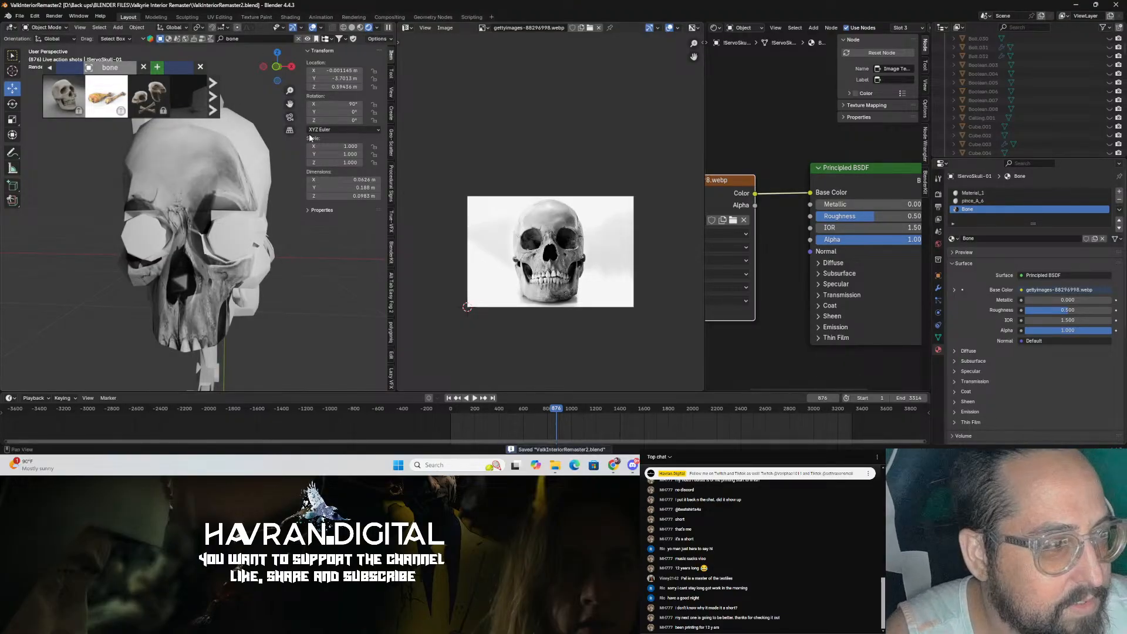
Step: Switch the BlenderKit search to bone materials, widen the 3D viewport and save the file
left_click(200, 66)
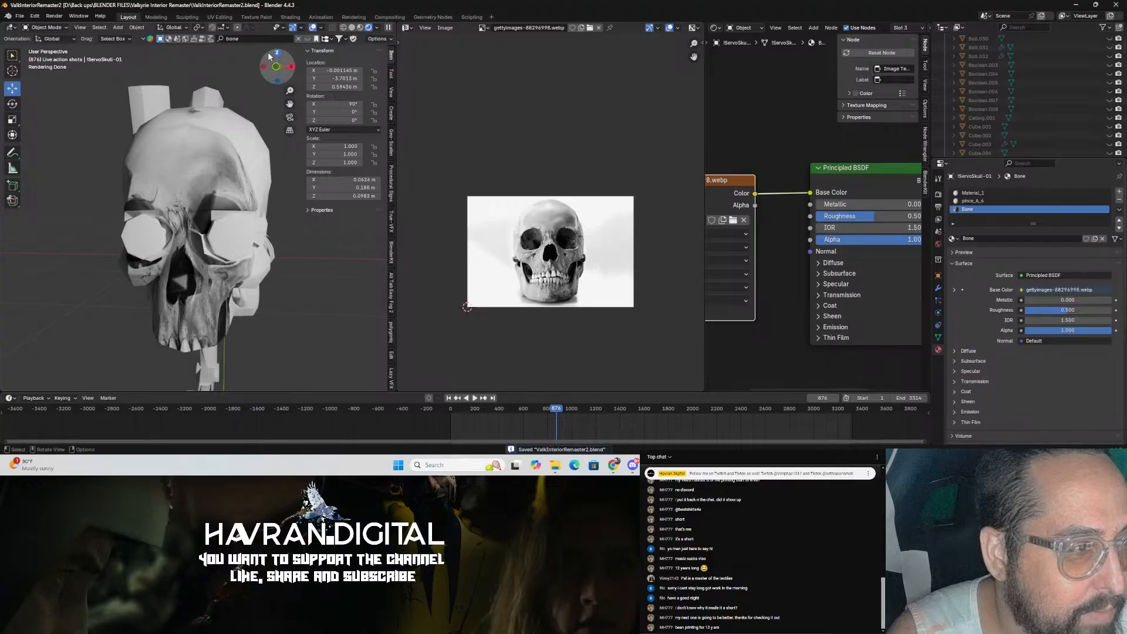
left_click(168, 39)
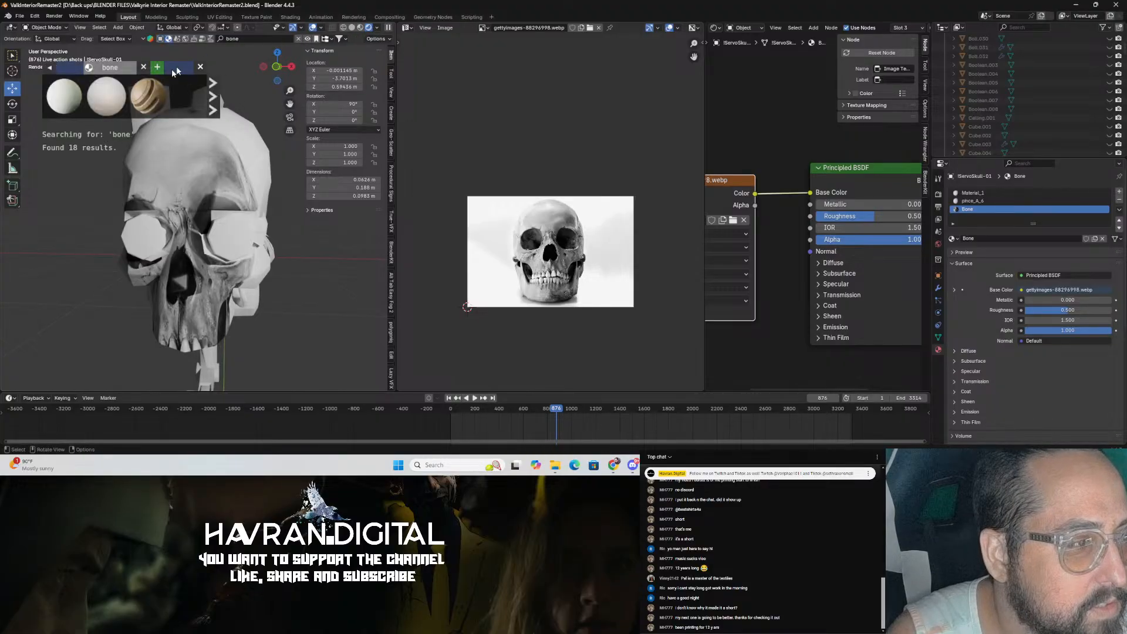
left_click_drag(398, 103, 501, 108)
left_click_drag(707, 129, 750, 130)
left_click_drag(497, 157, 569, 158)
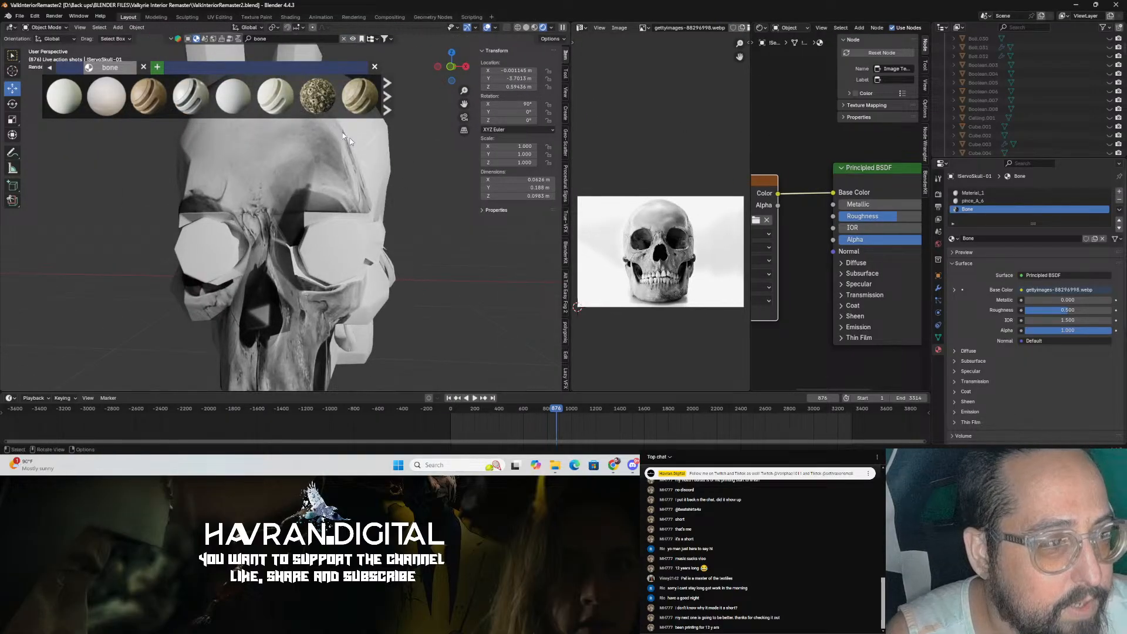
mouse_move(294, 101)
key("ctrl+s")
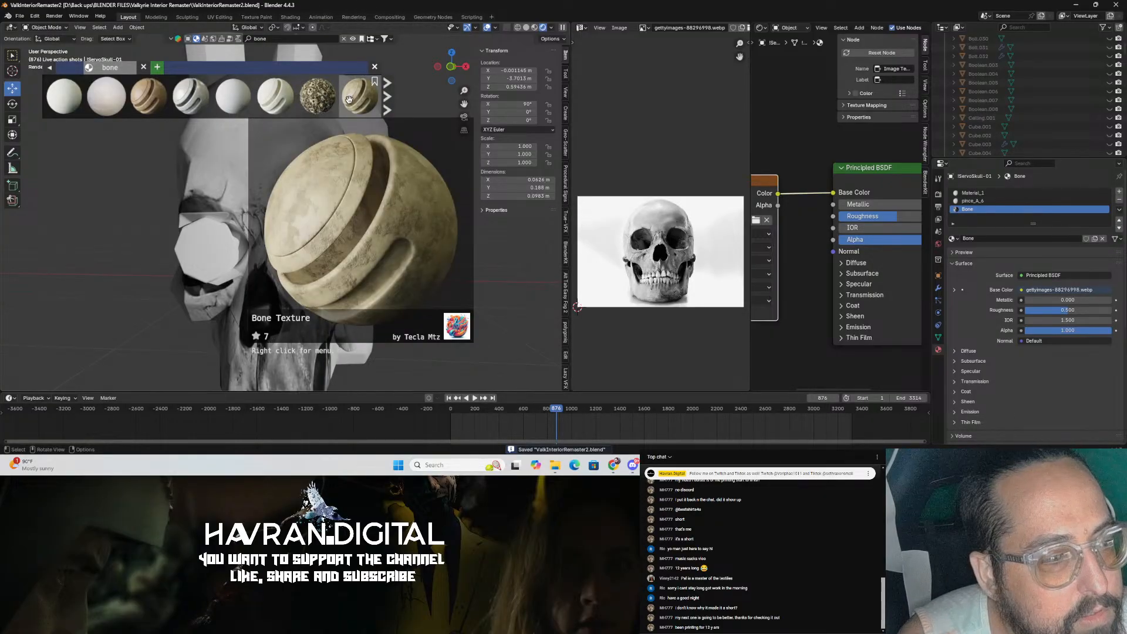
Step: Apply the Bone Texture material from BlenderKit to the skull
left_click_drag(348, 100, 403, 248)
mouse_move(428, 257)
middle_mouse_down()
mouse_move(489, 249)
mouse_move(422, 263)
middle_mouse_up()
scroll(422, 262, "up", 4)
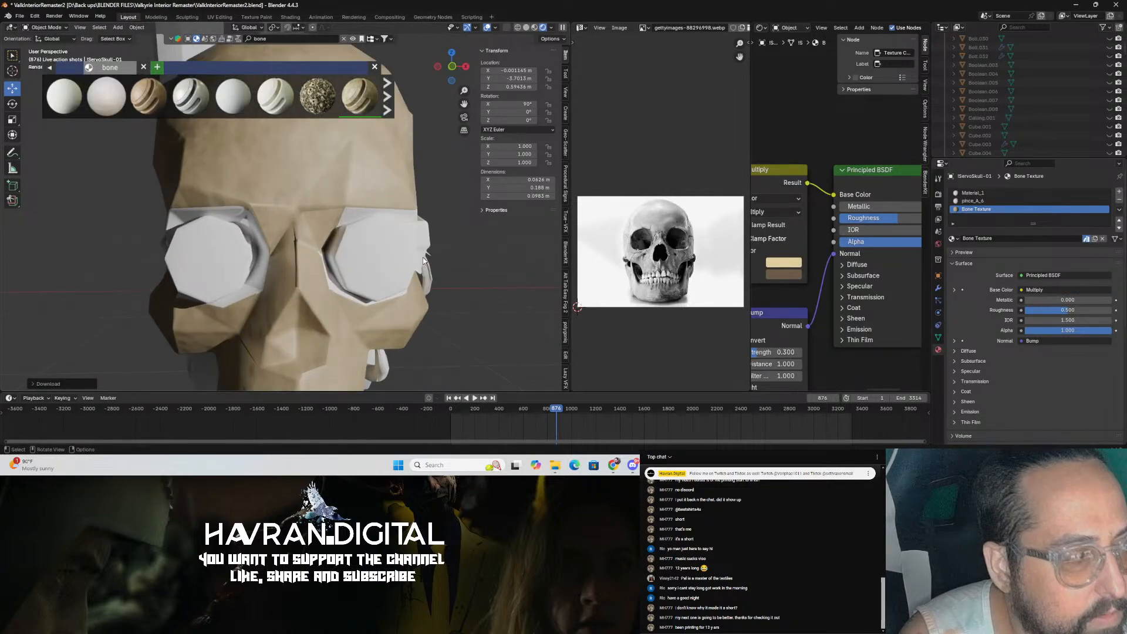
scroll(421, 256, "down", 2)
middle_click_drag(434, 252, 357, 251)
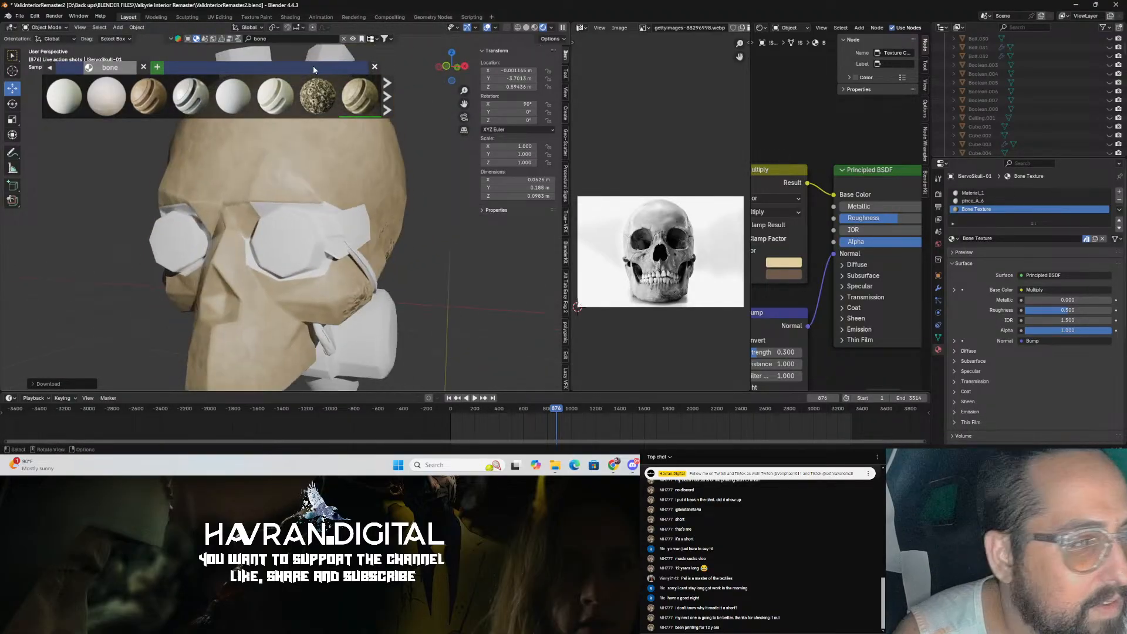
Step: Try to apply the Marble Bone material to the skull, then close the asset browser
mouse_move(203, 116)
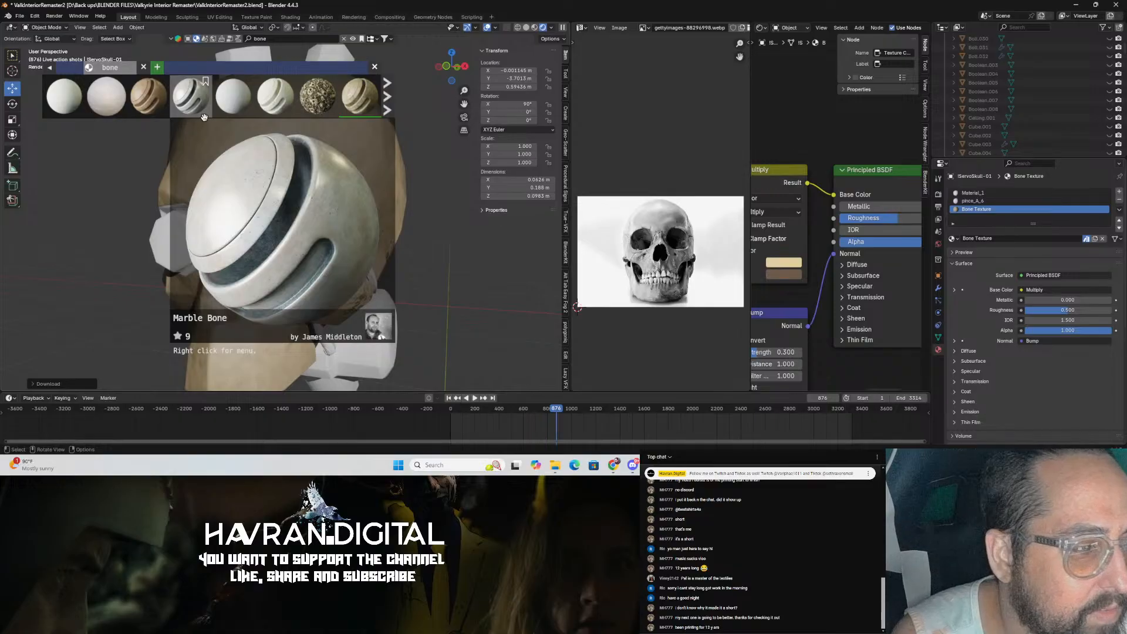
mouse_move(117, 110)
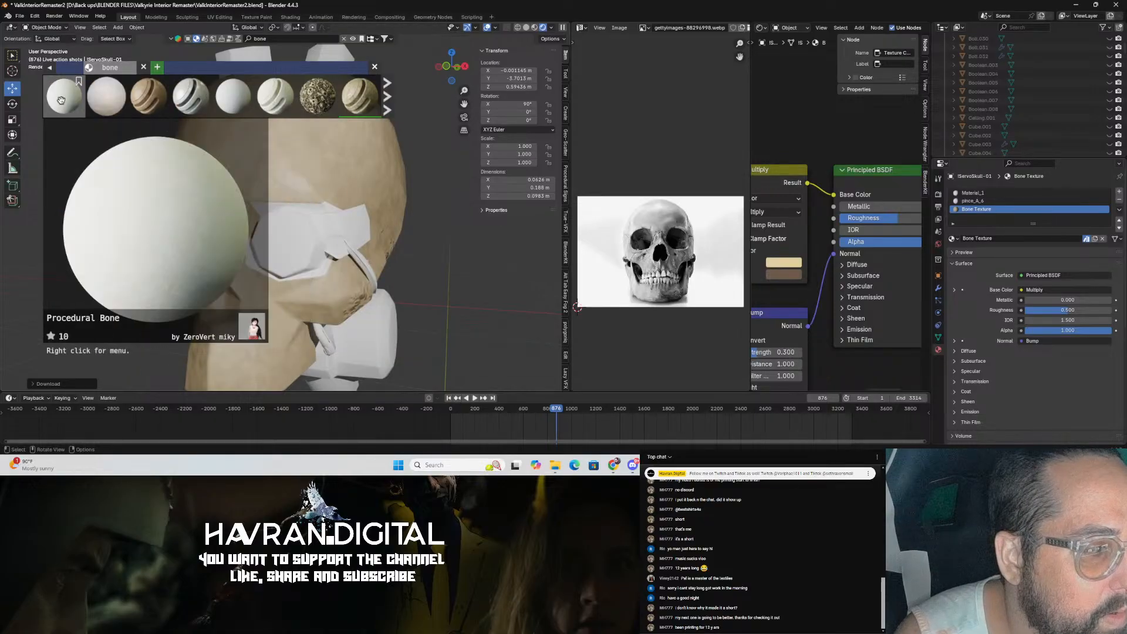
mouse_move(162, 104)
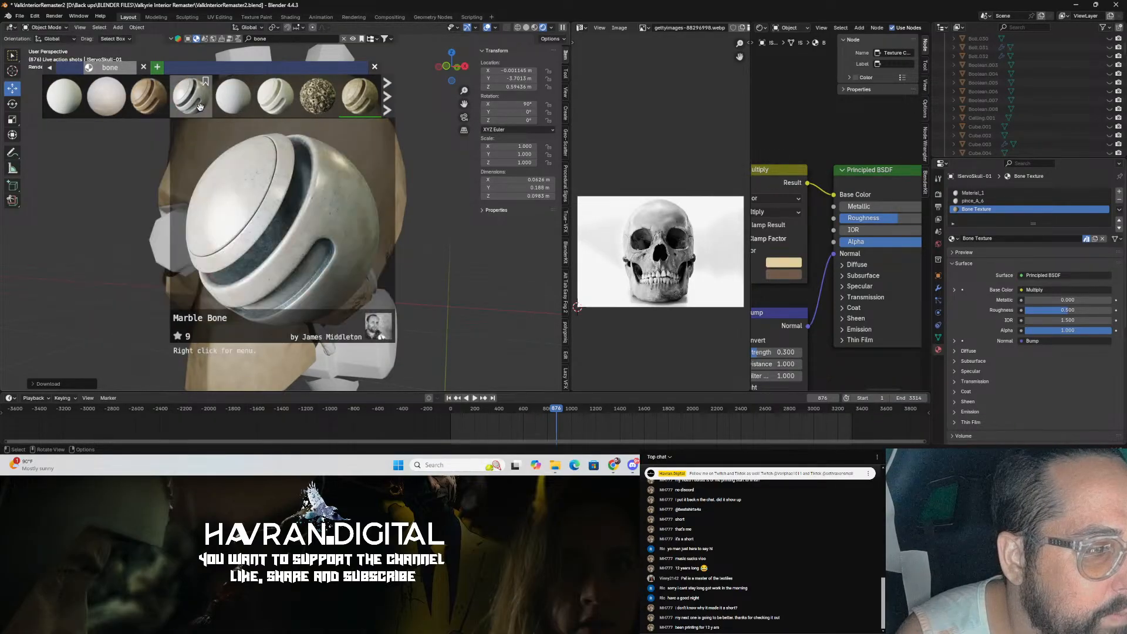
left_click_drag(199, 107, 339, 200)
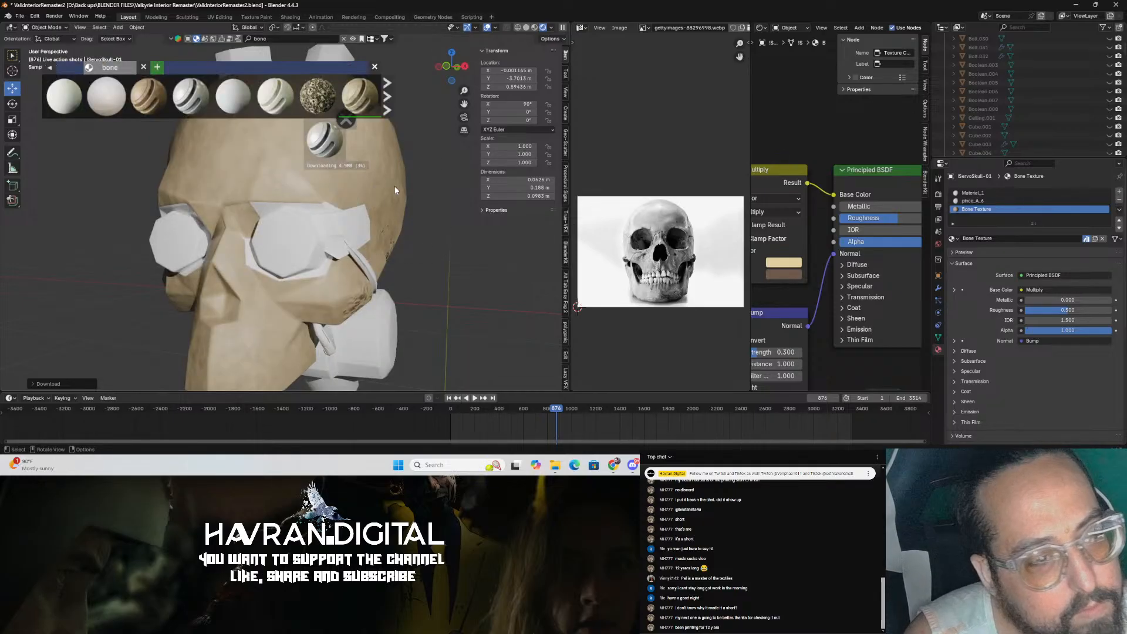
middle_click_drag(403, 238, 418, 172)
left_click(374, 67)
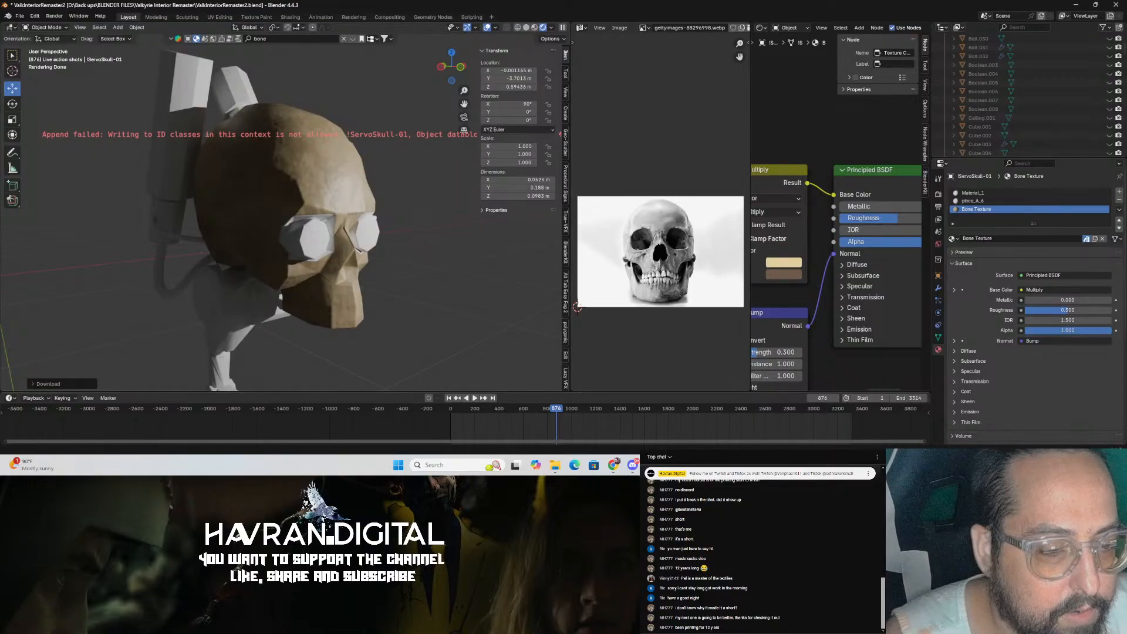
Step: Try to apply the Old Bones material from the BlenderKit bone search to the skull
left_click(633, 465)
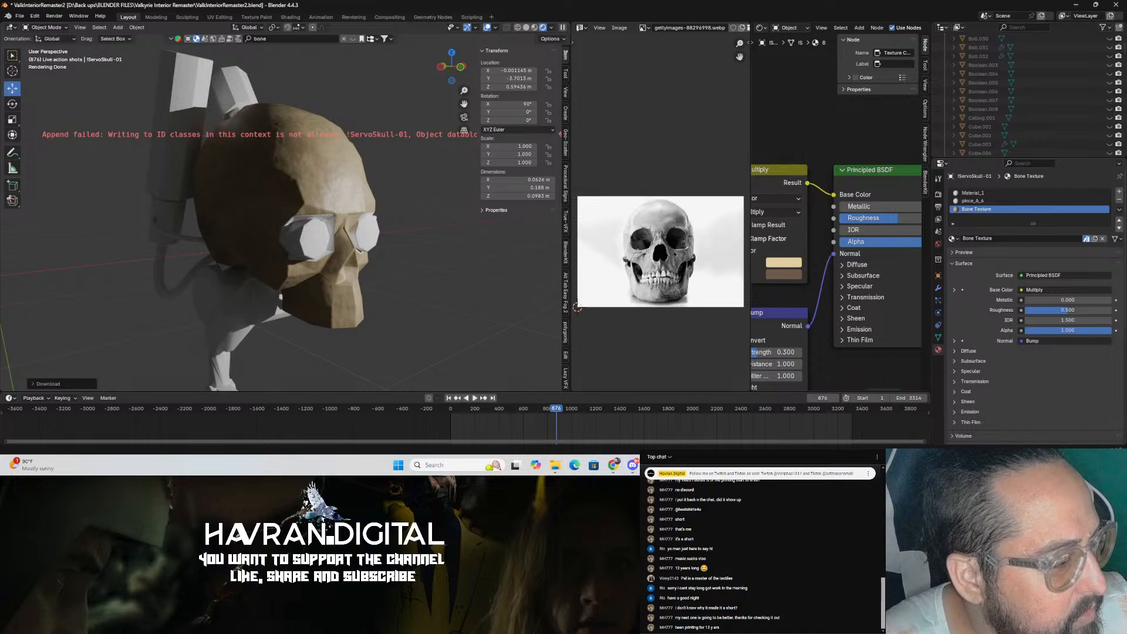
middle_click_drag(343, 230, 267, 199)
scroll(277, 227, "up", 6)
scroll(267, 199, "down", 5)
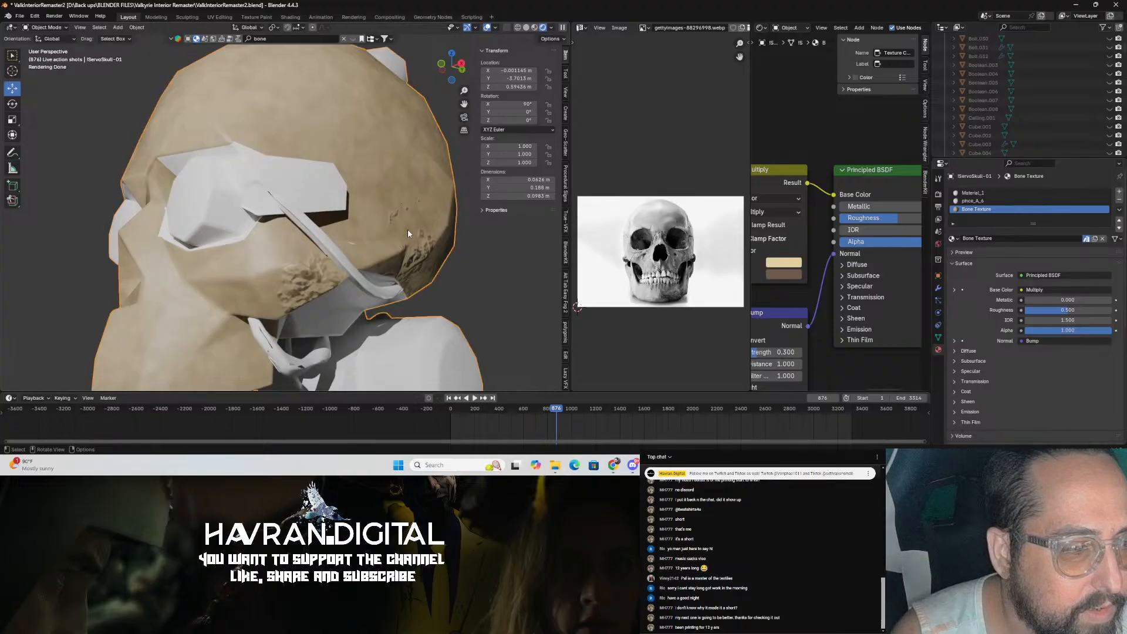
left_click(296, 36)
key("Return")
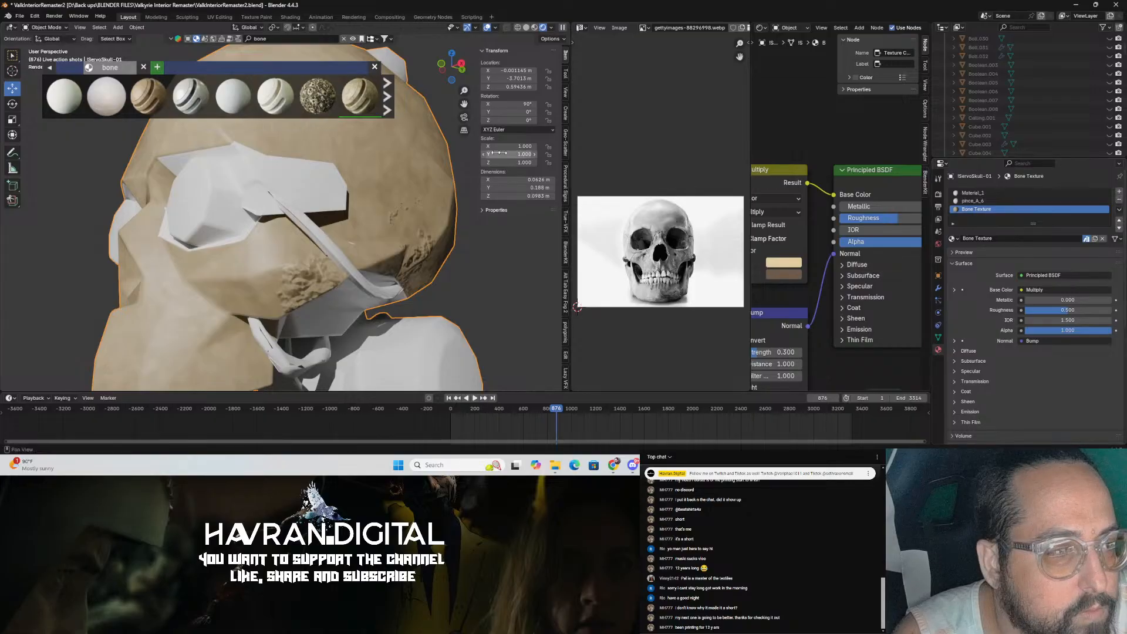
mouse_move(282, 105)
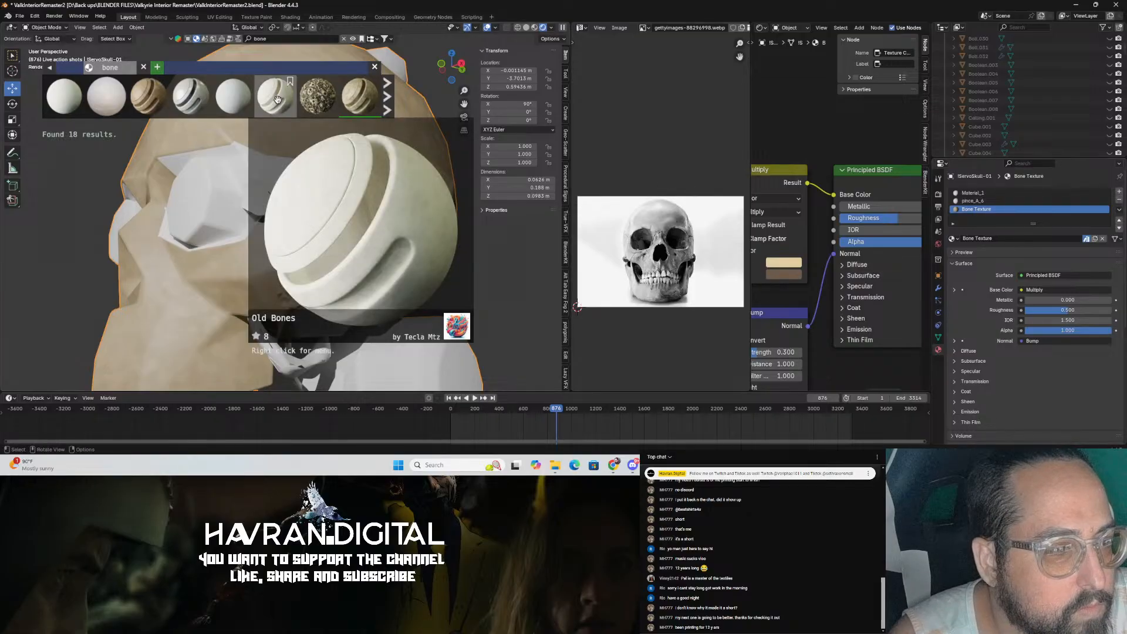
left_click_drag(278, 98, 390, 148)
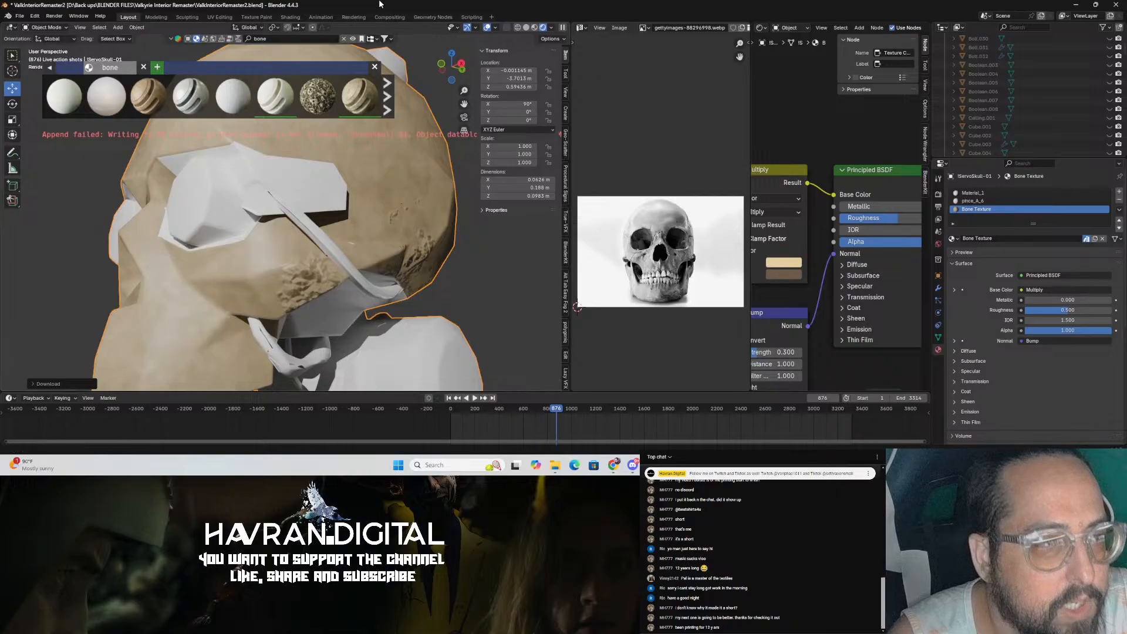
Step: Save the file, restart Blender and reopen the ValkInteriorRemaster2 file from the recent files
key("ctrl+s")
left_click(1118, 5)
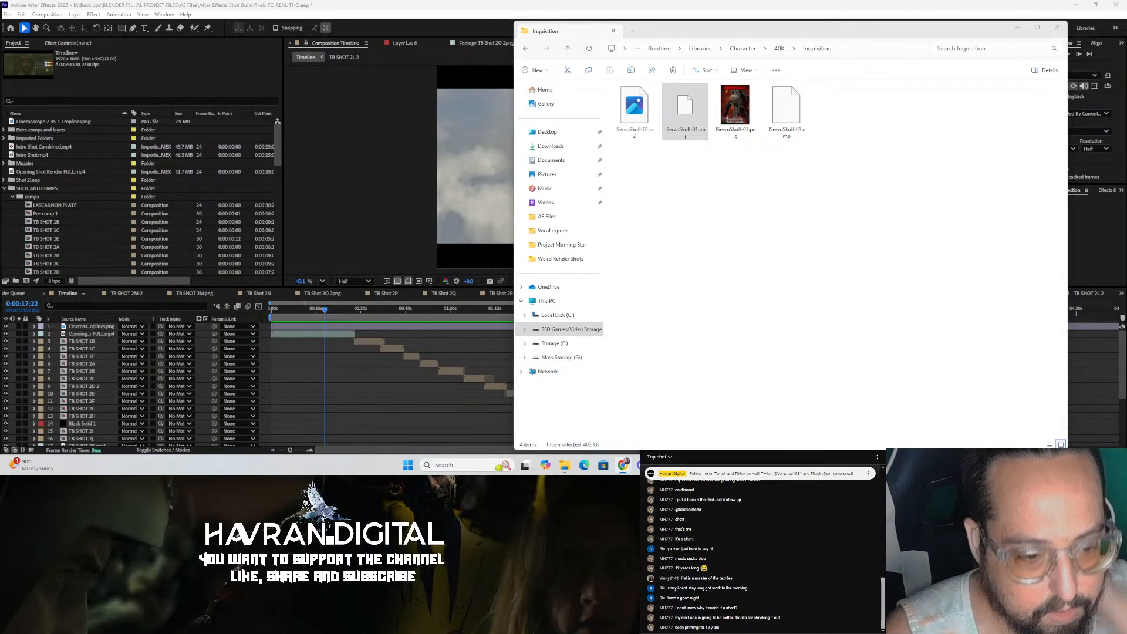
left_click(663, 465)
left_click(491, 206)
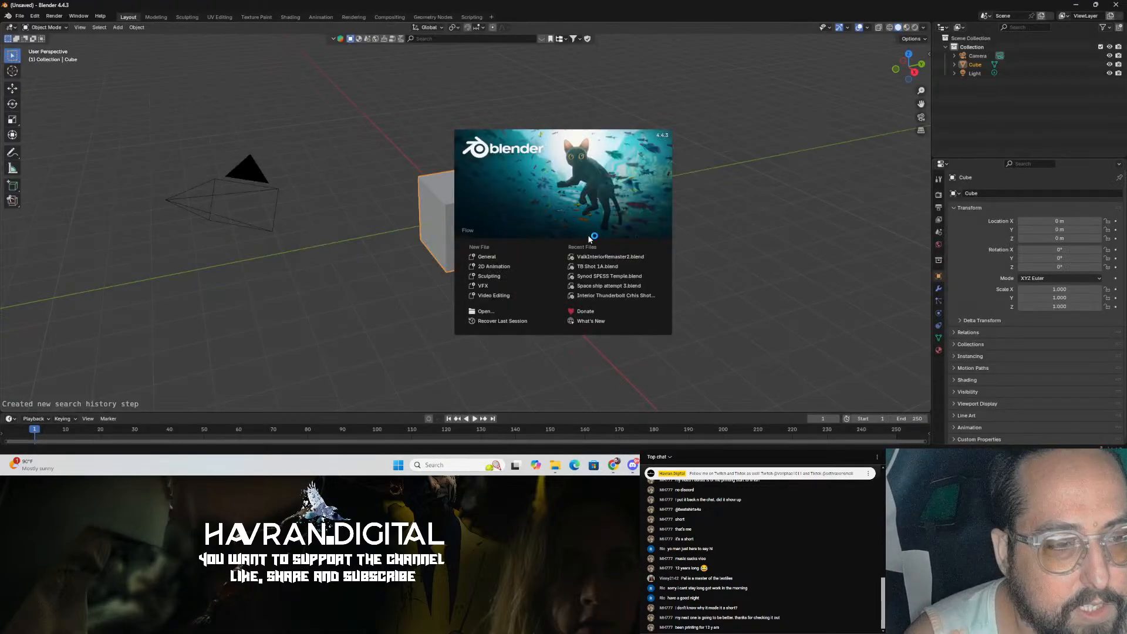
left_click(581, 259)
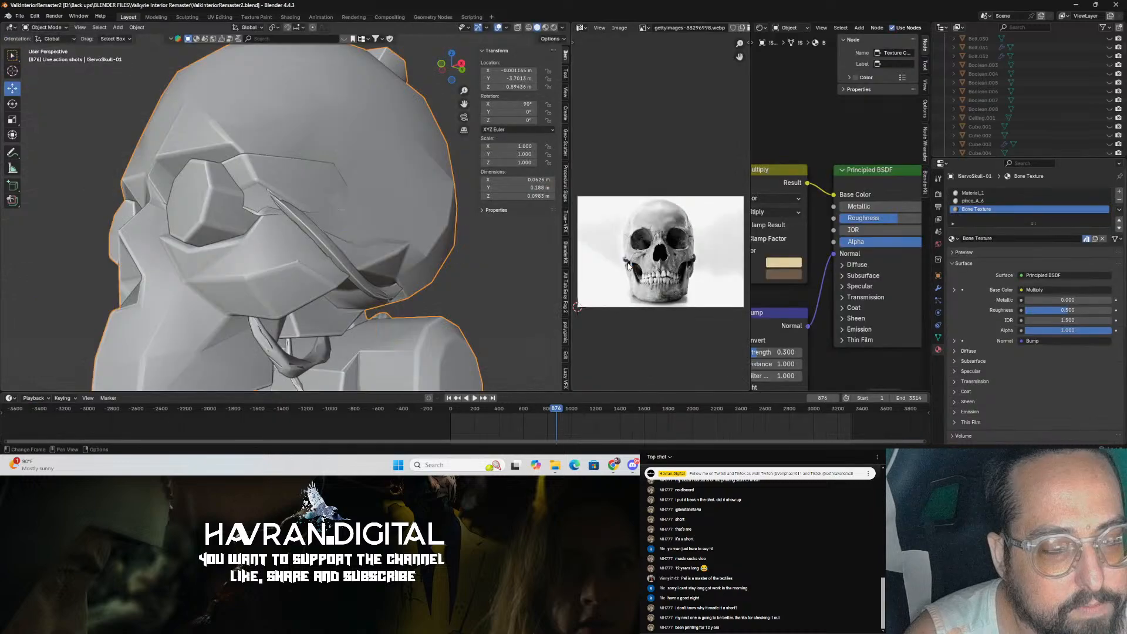
Step: Search BlenderKit for Bone materials and apply the Marble Bone material to the skull
left_click(344, 39)
left_click(279, 39)
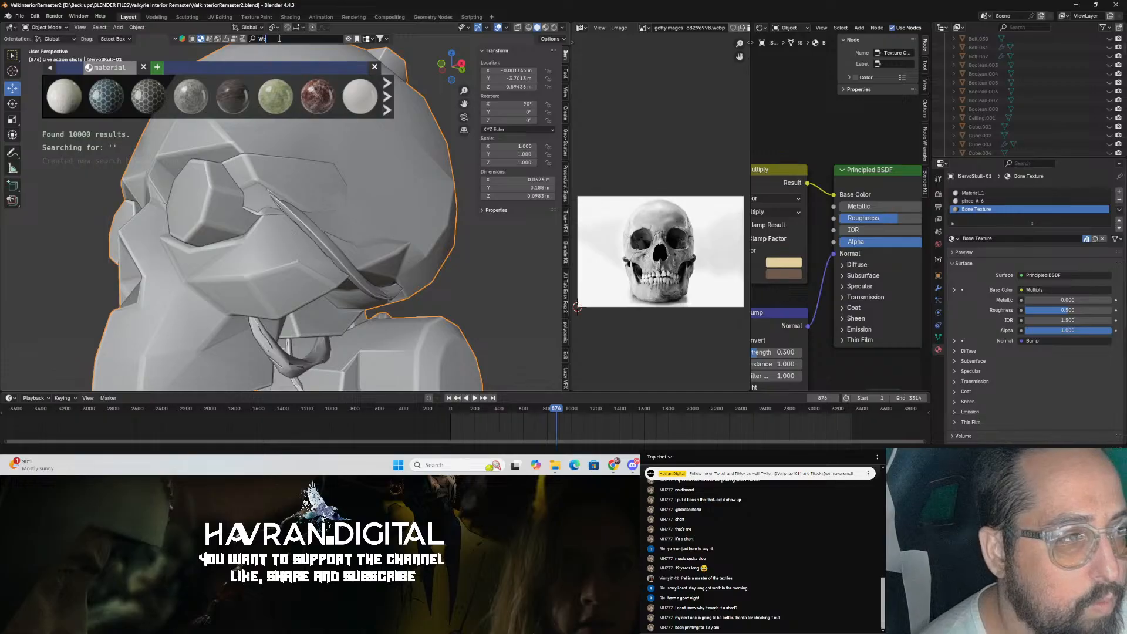
type("Bon")
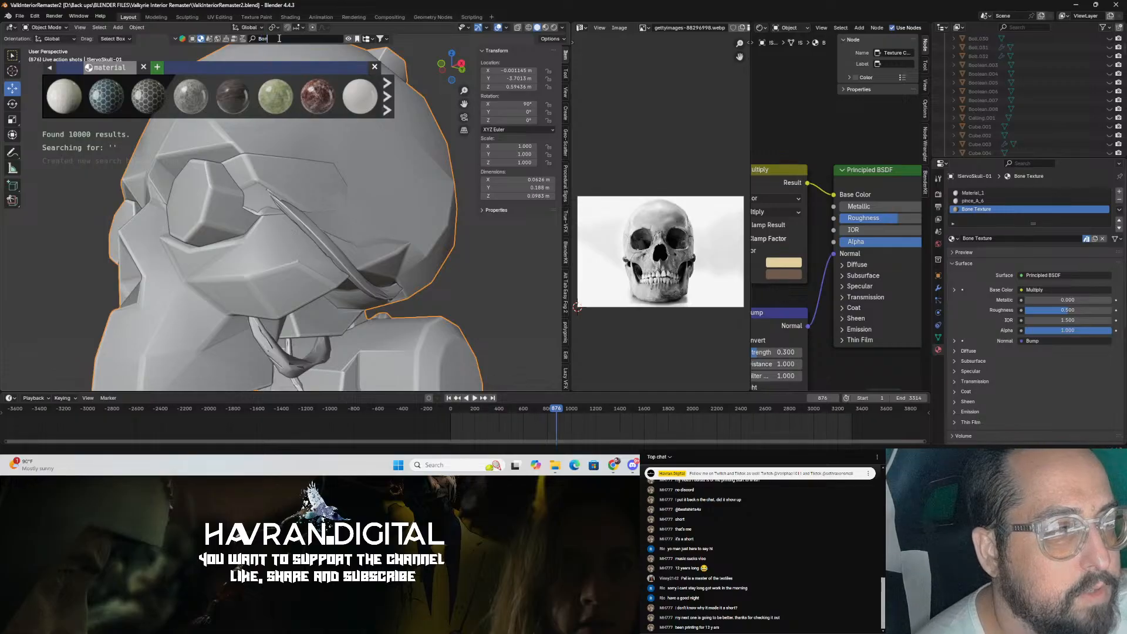
key("Return")
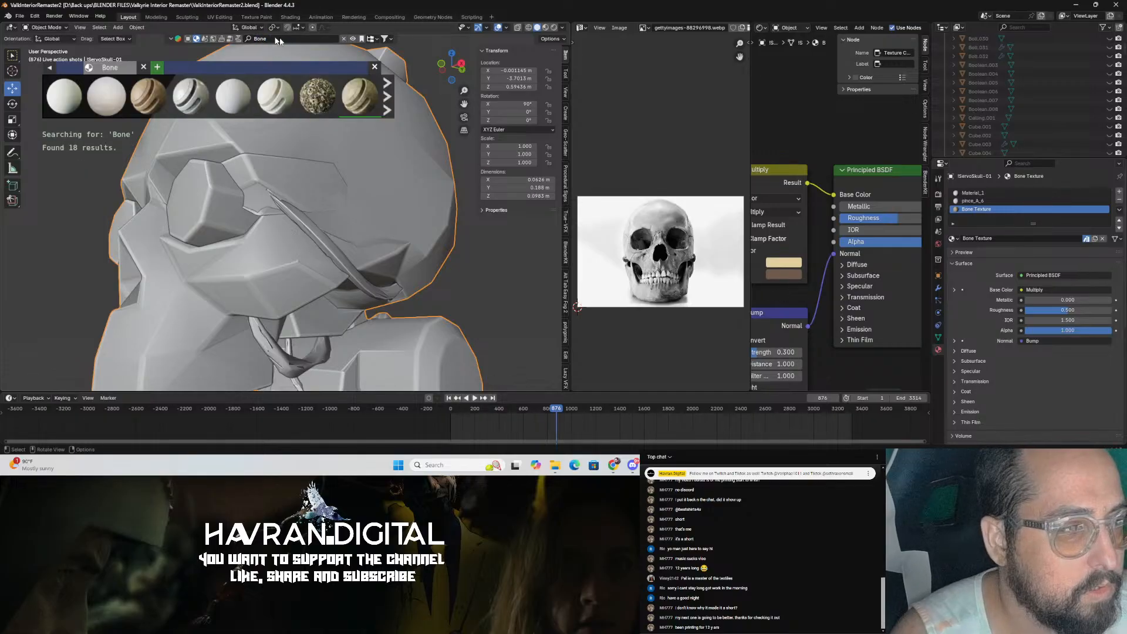
mouse_move(379, 105)
mouse_move(311, 90)
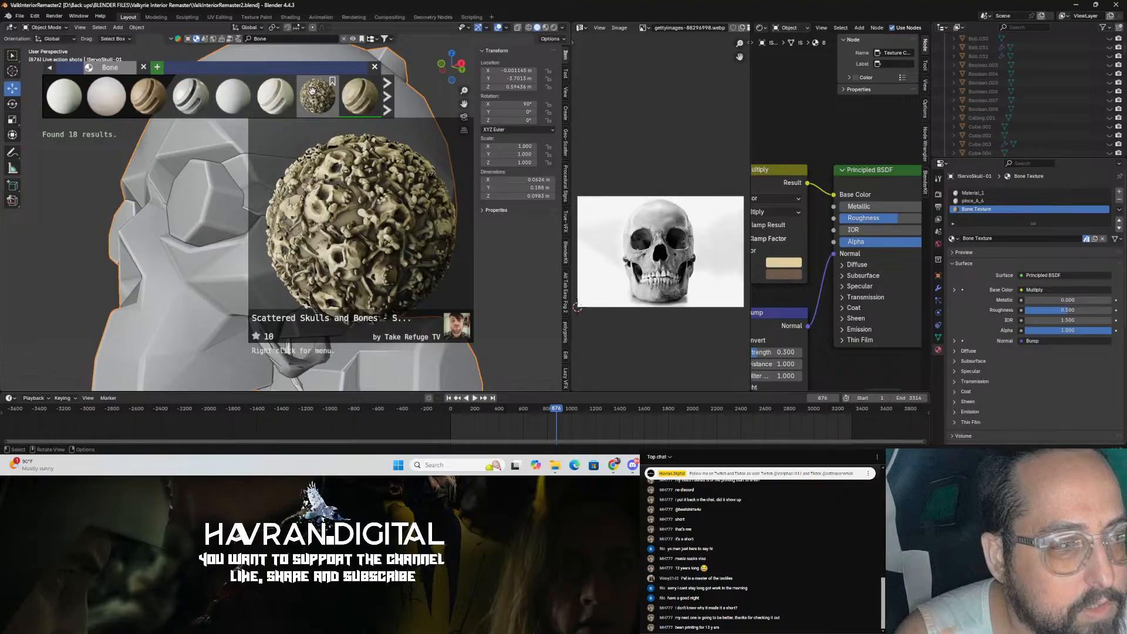
left_click(390, 97)
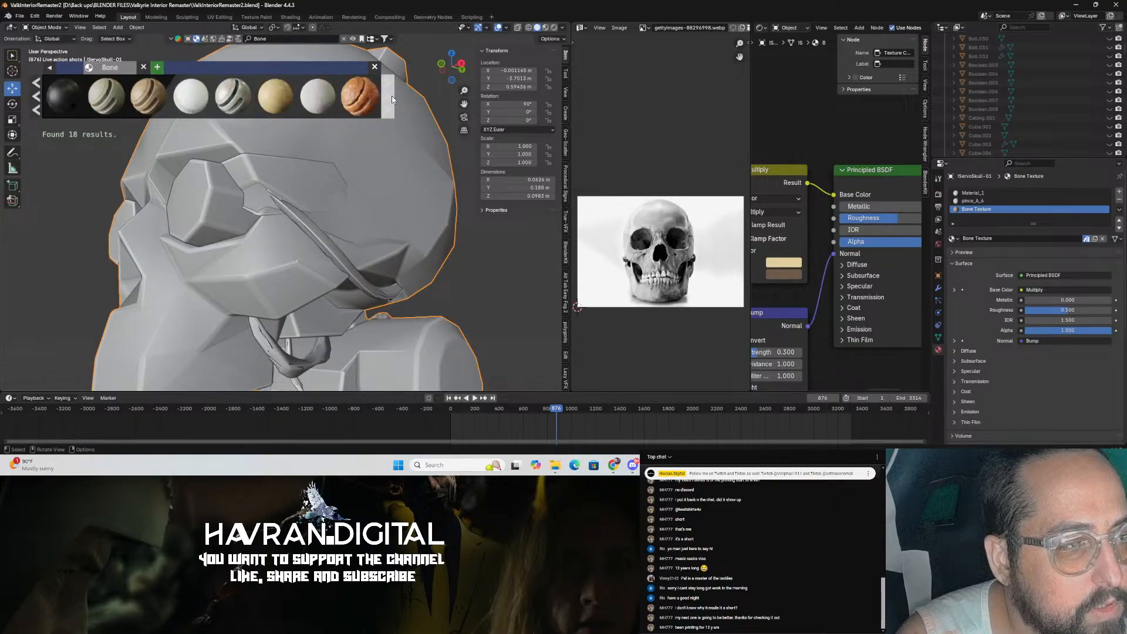
mouse_move(372, 97)
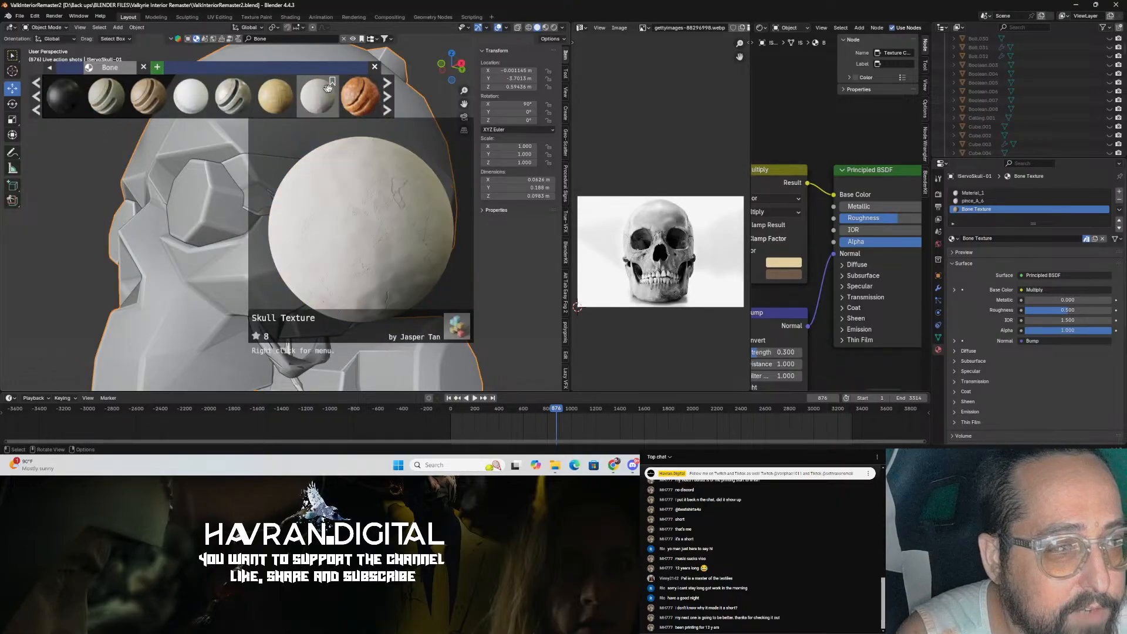
mouse_move(323, 97)
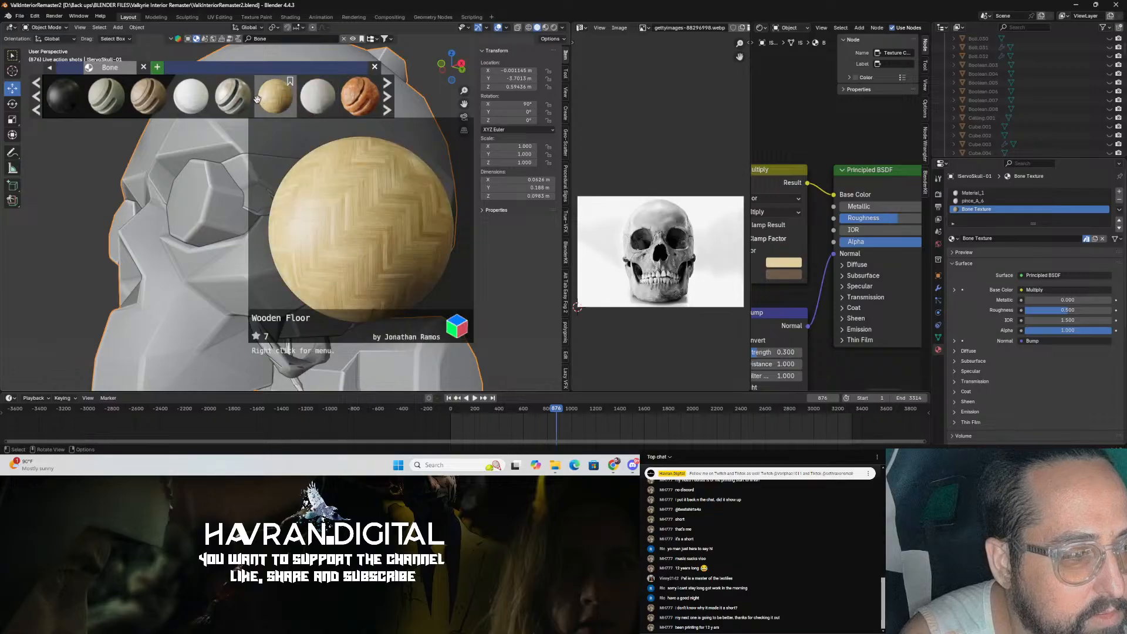
mouse_move(185, 101)
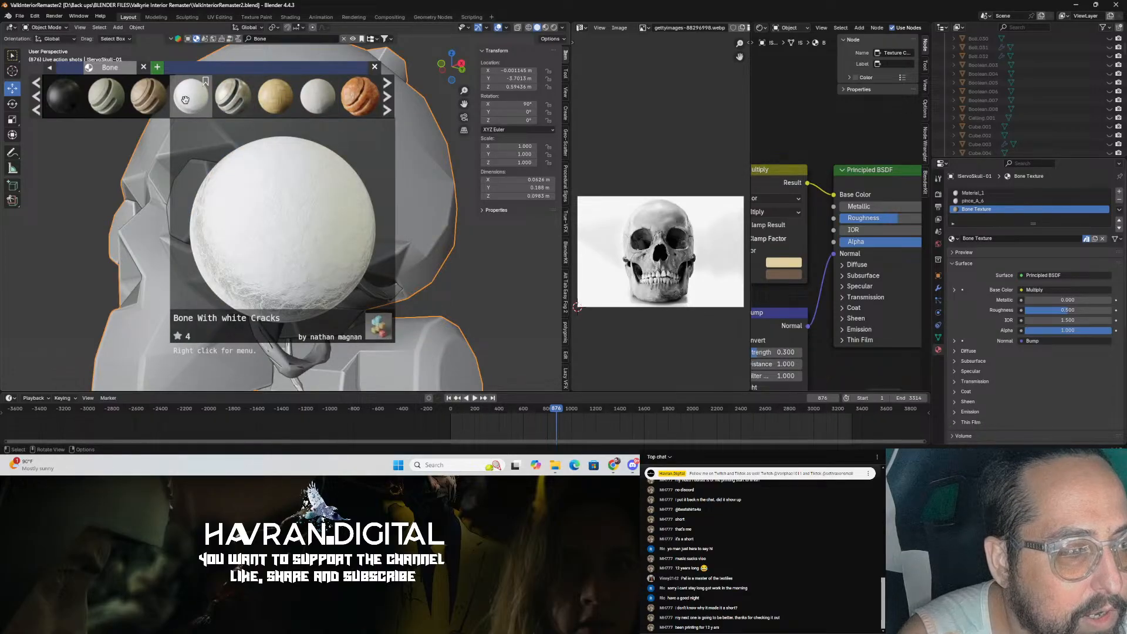
mouse_move(107, 107)
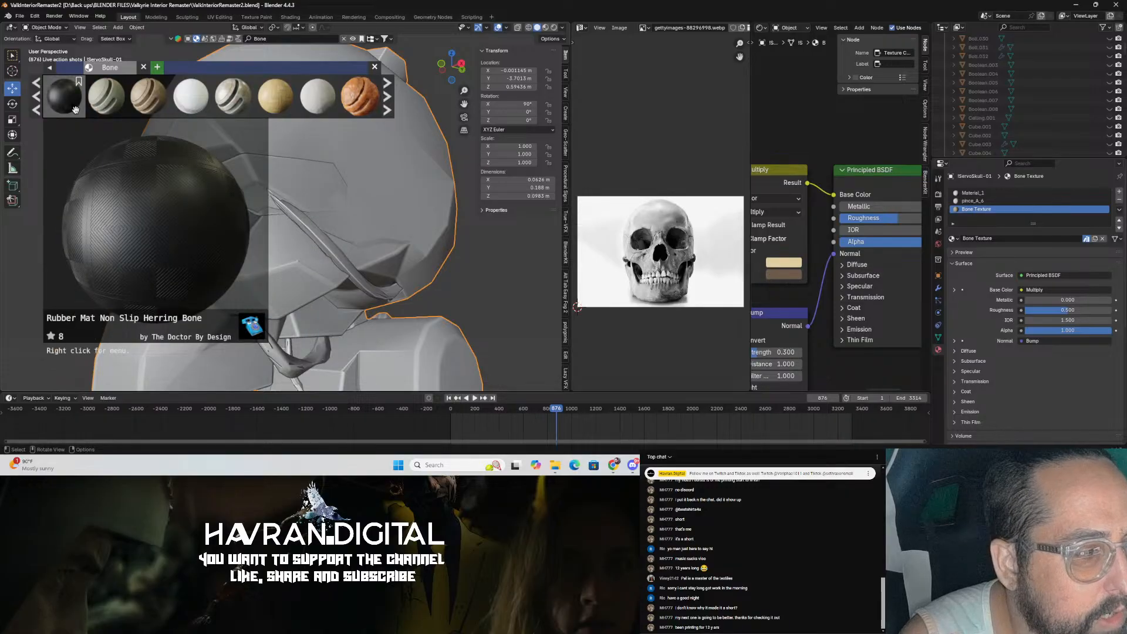
left_click(36, 110)
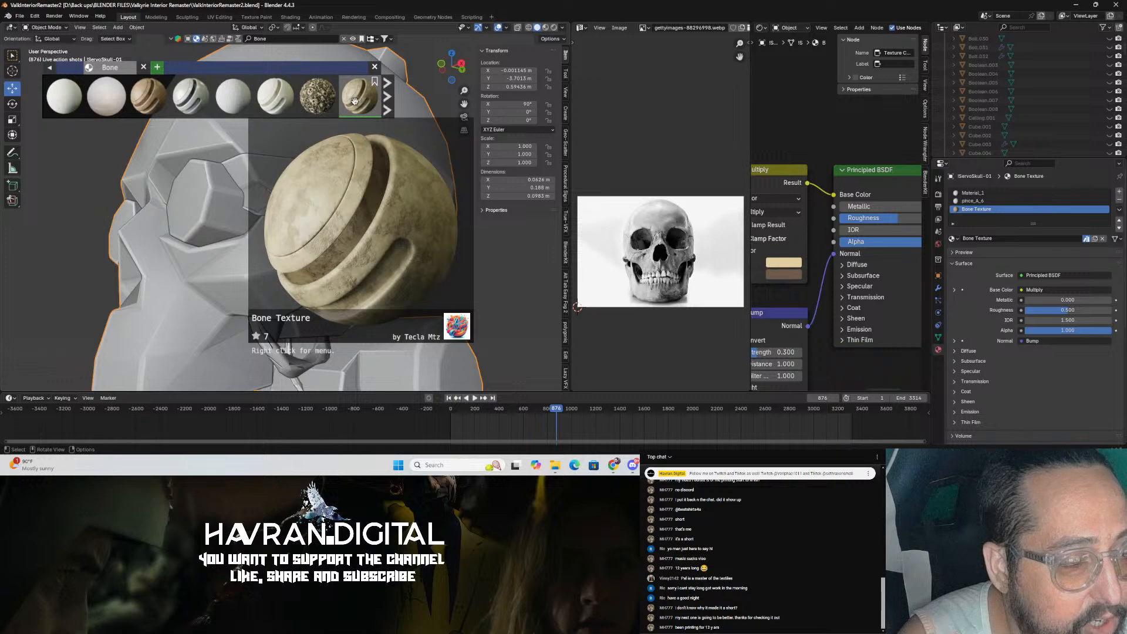
left_click_drag(188, 105, 405, 177)
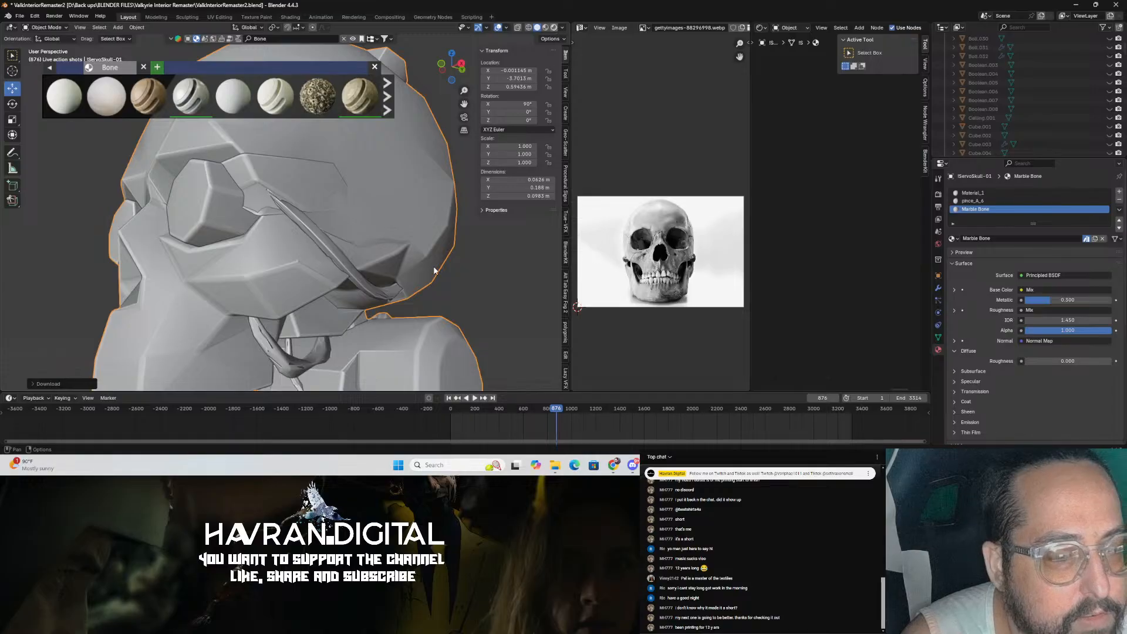
Step: Switch the viewport to material preview shading and save the file
key("z")
middle_click_drag(411, 279, 477, 293)
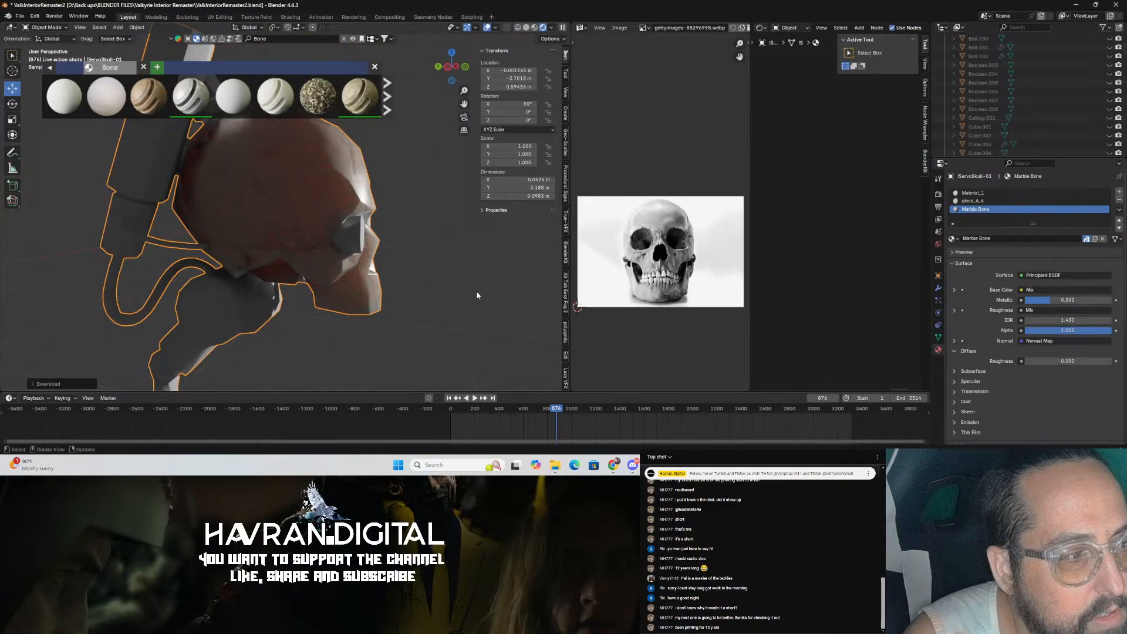
scroll(477, 291, "down", 5)
scroll(364, 327, "up", 5)
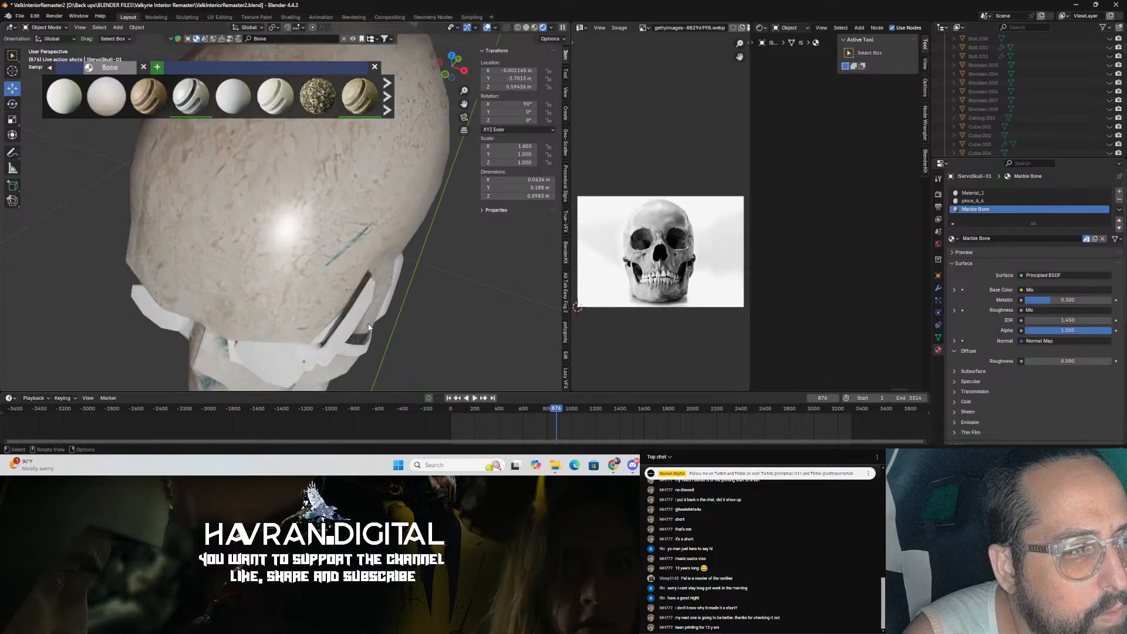
middle_click_drag(356, 317, 420, 345)
scroll(354, 250, "down", 4)
left_click(337, 228)
middle_click_drag(337, 227, 356, 227)
scroll(356, 227, "up", 3)
key("ctrl+s")
Step: Select all of the skull's geometry in Edit Mode and unwrap it with Sphere Projection
left_click(372, 200)
scroll(372, 200, "up", 3)
scroll(373, 200, "down", 6)
middle_click_drag(372, 200, 450, 239)
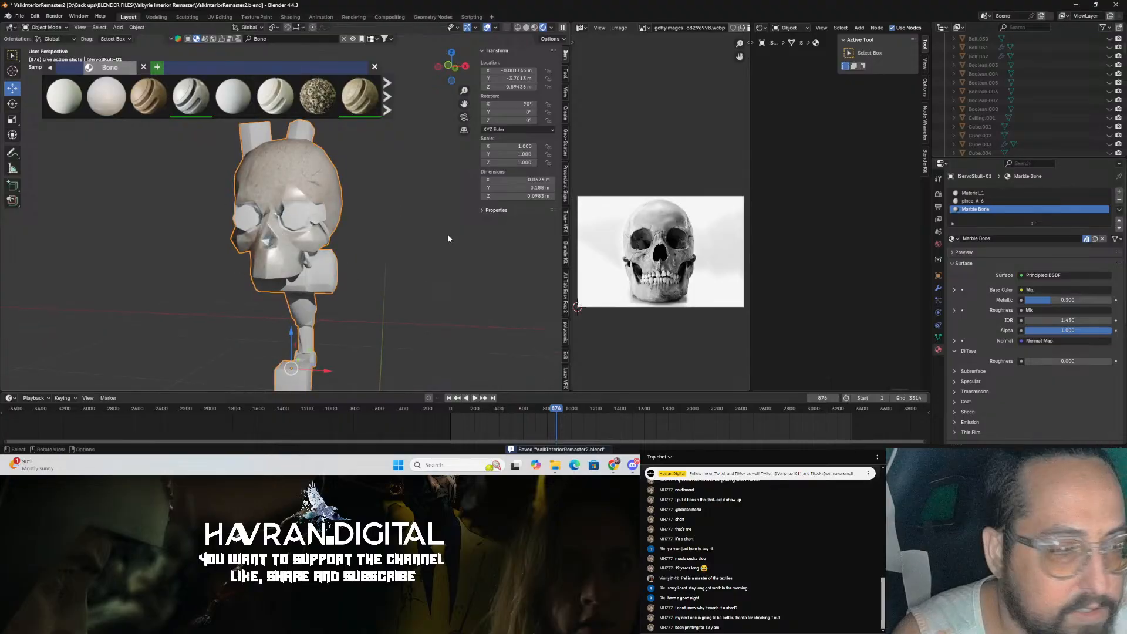
key("Tab")
key("a")
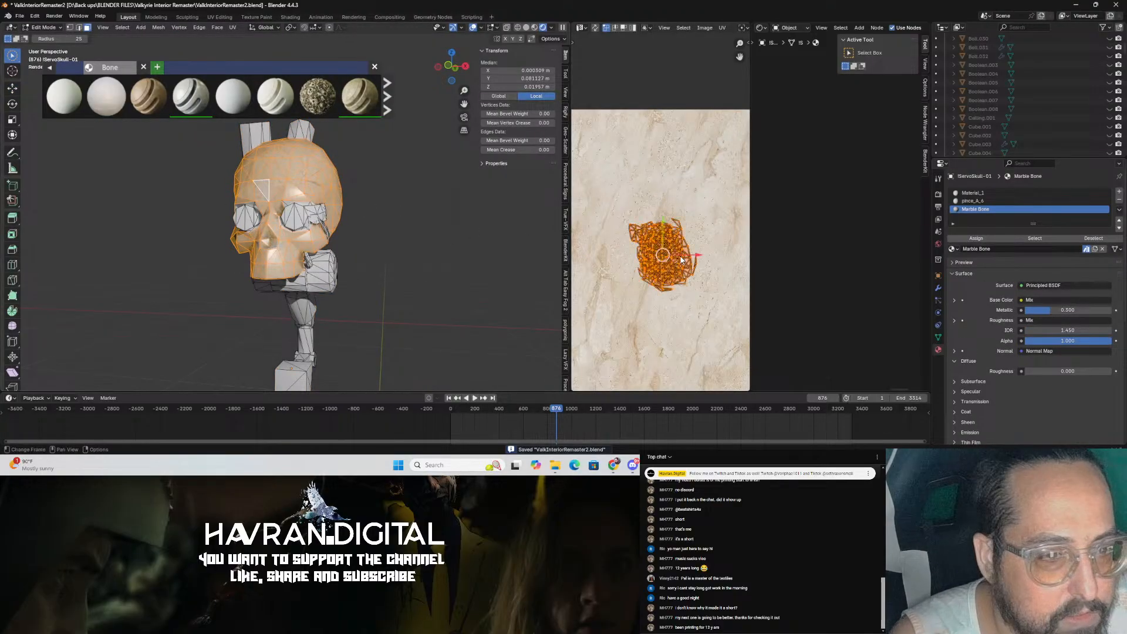
key("u")
left_click(670, 333)
middle_click_drag(455, 241, 422, 262)
scroll(423, 261, "up", 6)
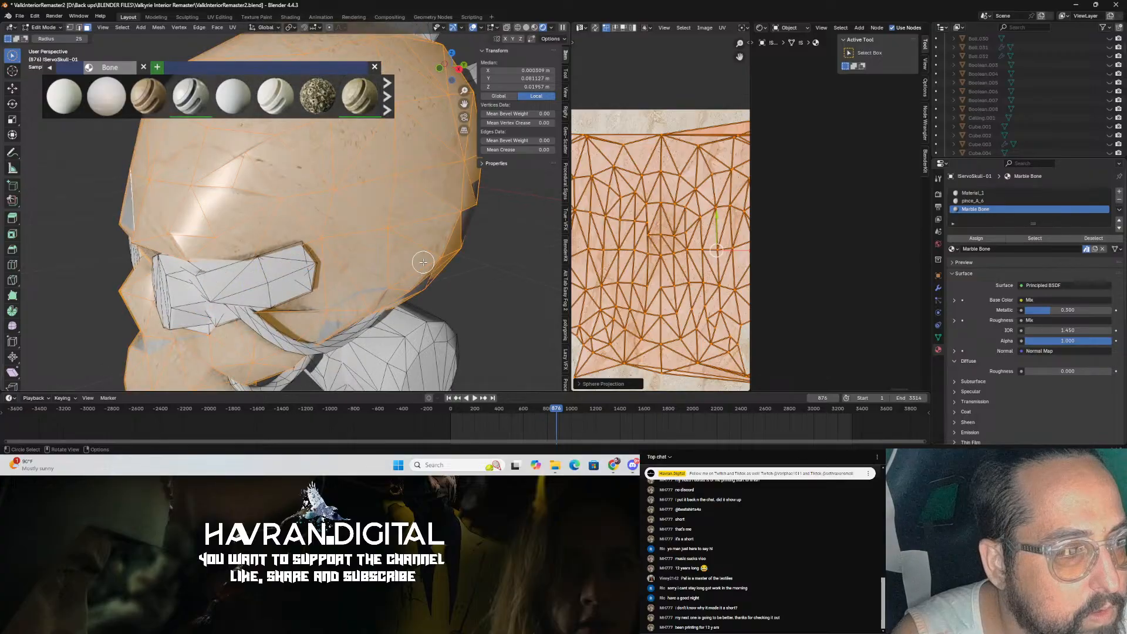
Step: Scale up the skull's UV layout in the UV editor
key("Tab")
scroll(505, 278, "down", 5)
middle_click_drag(516, 277, 421, 306)
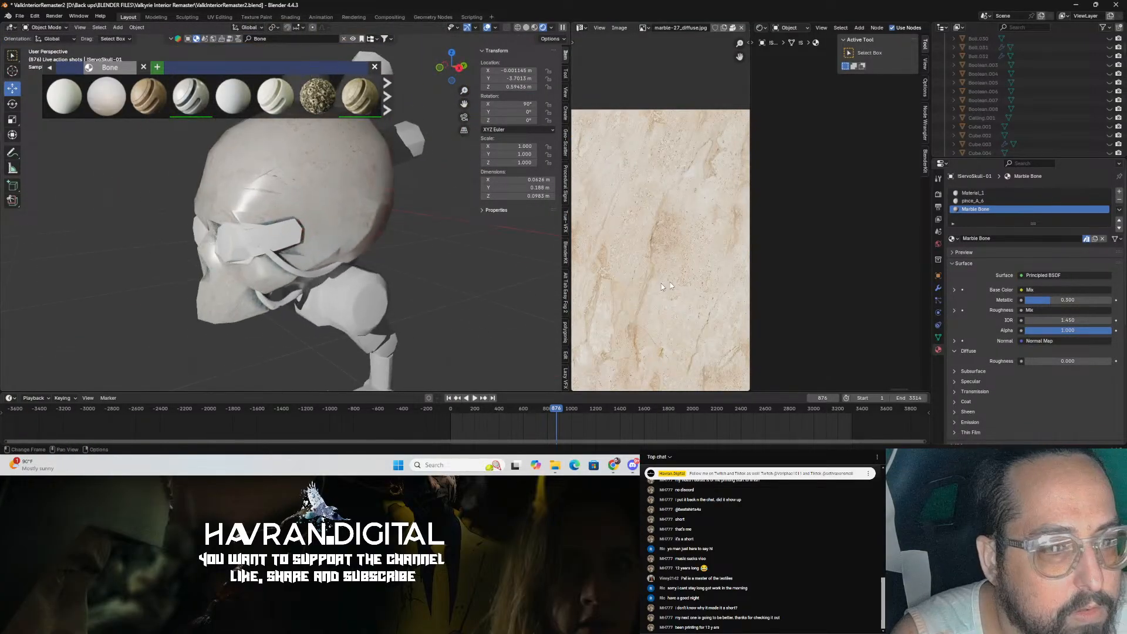
scroll(676, 280, "down", 4)
scroll(418, 255, "down", 1)
key("Tab")
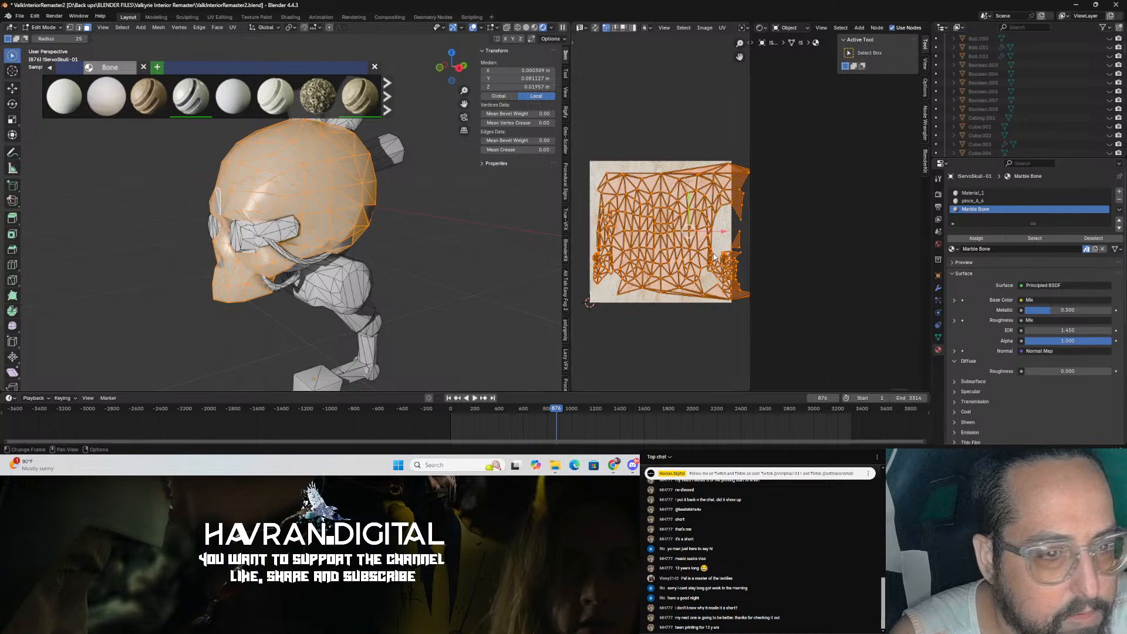
key("s")
left_click(630, 263)
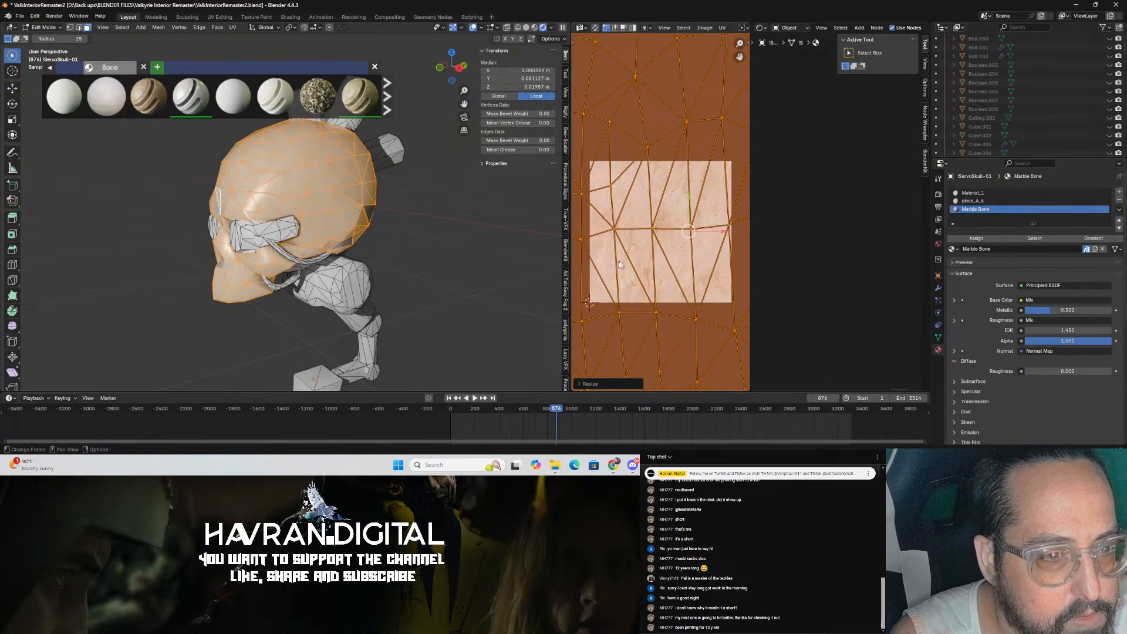
key("Tab")
Step: Examine the Marble Bone material's texture coordinate and mapping nodes and the skull's face
mouse_move(432, 260)
middle_mouse_down()
mouse_move(534, 239)
mouse_move(437, 241)
middle_mouse_up()
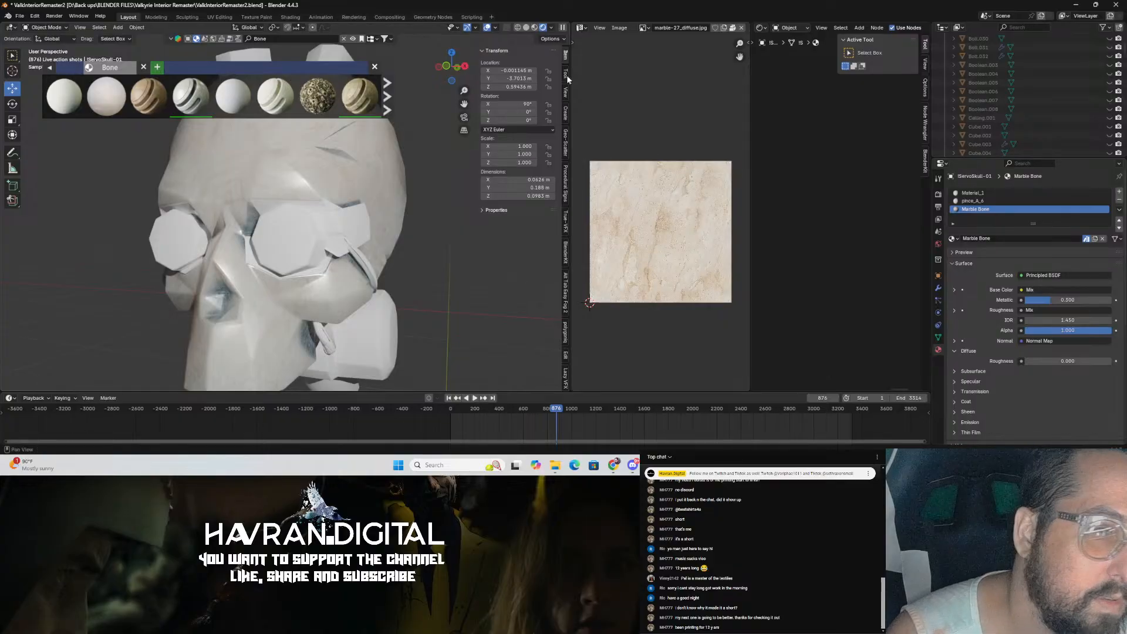
left_click(322, 268)
scroll(861, 223, "down", 6)
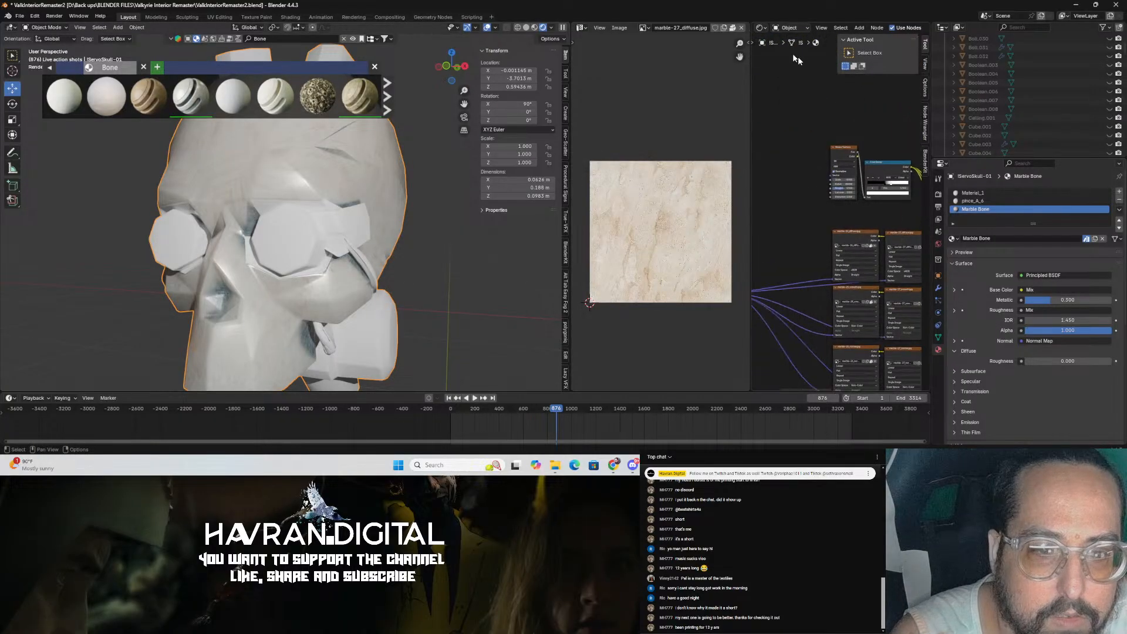
middle_click_drag(773, 257, 877, 234)
middle_click_drag(414, 248, 304, 257)
scroll(347, 257, "down", 3)
scroll(411, 316, "up", 3)
scroll(401, 298, "down", 4)
scroll(441, 272, "up", 4)
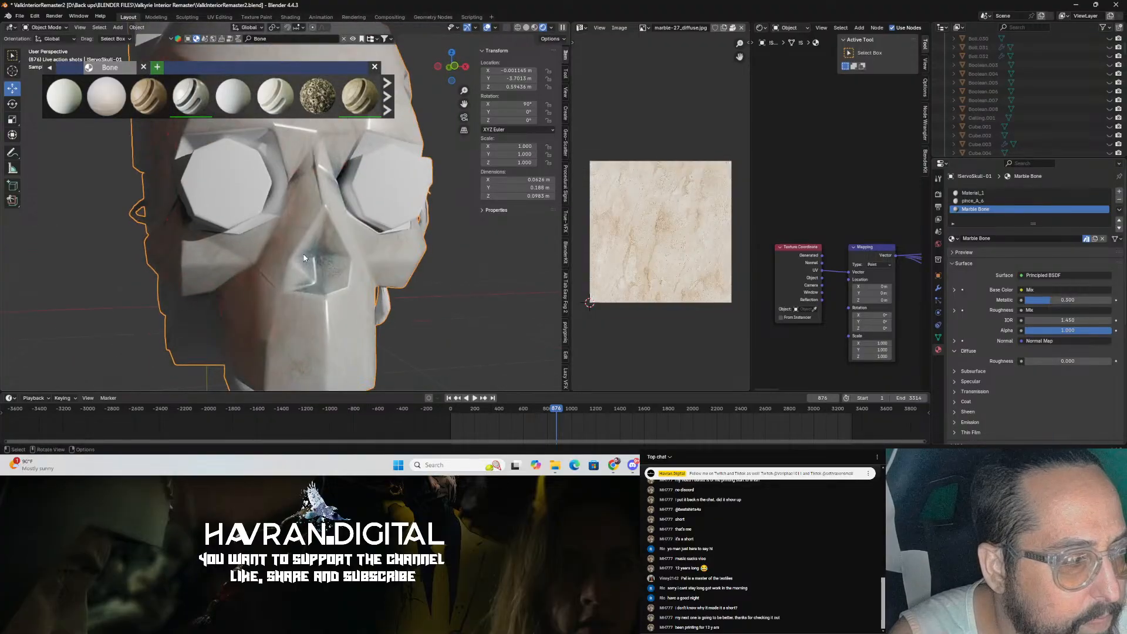
Step: Delete the face inside the skull's nose cavity
key("Tab")
left_click_drag(317, 268, 316, 258)
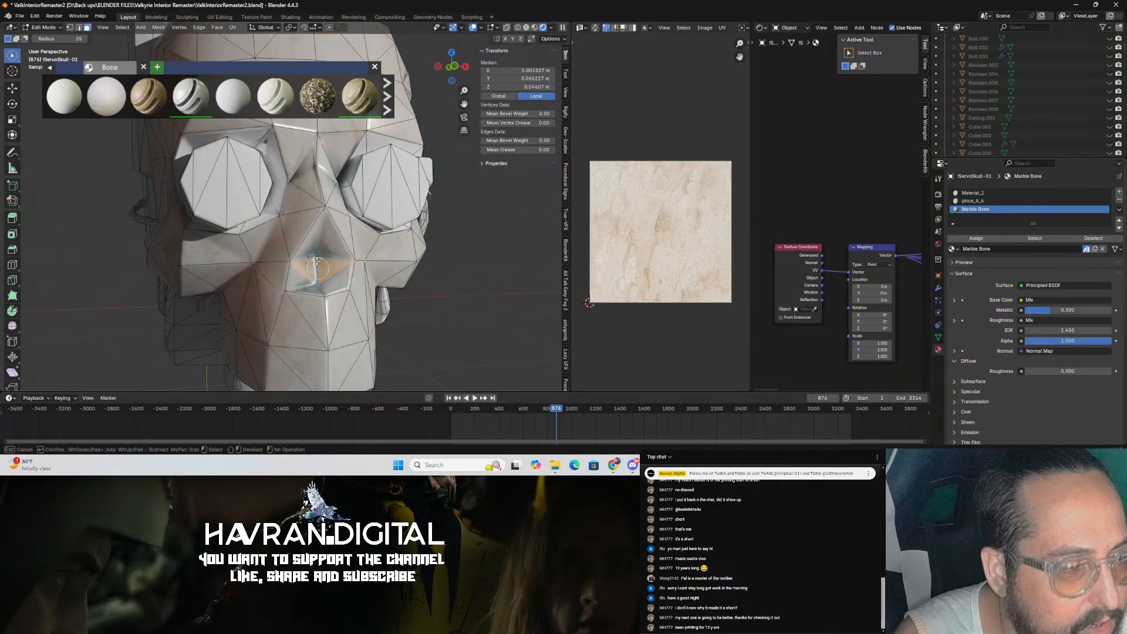
left_click(313, 258)
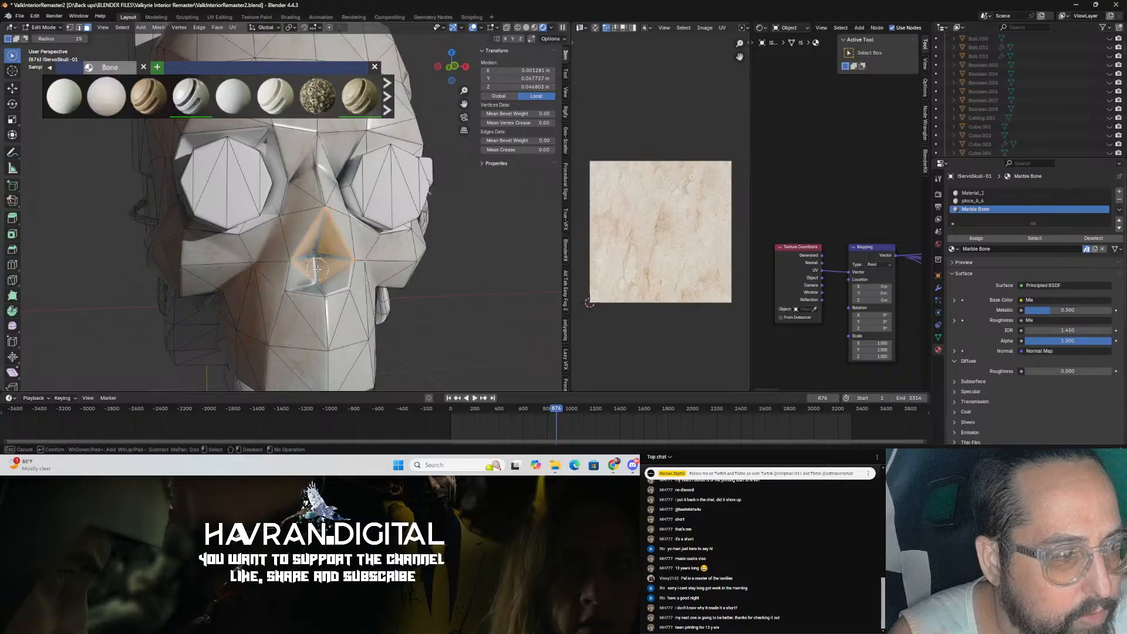
key("x")
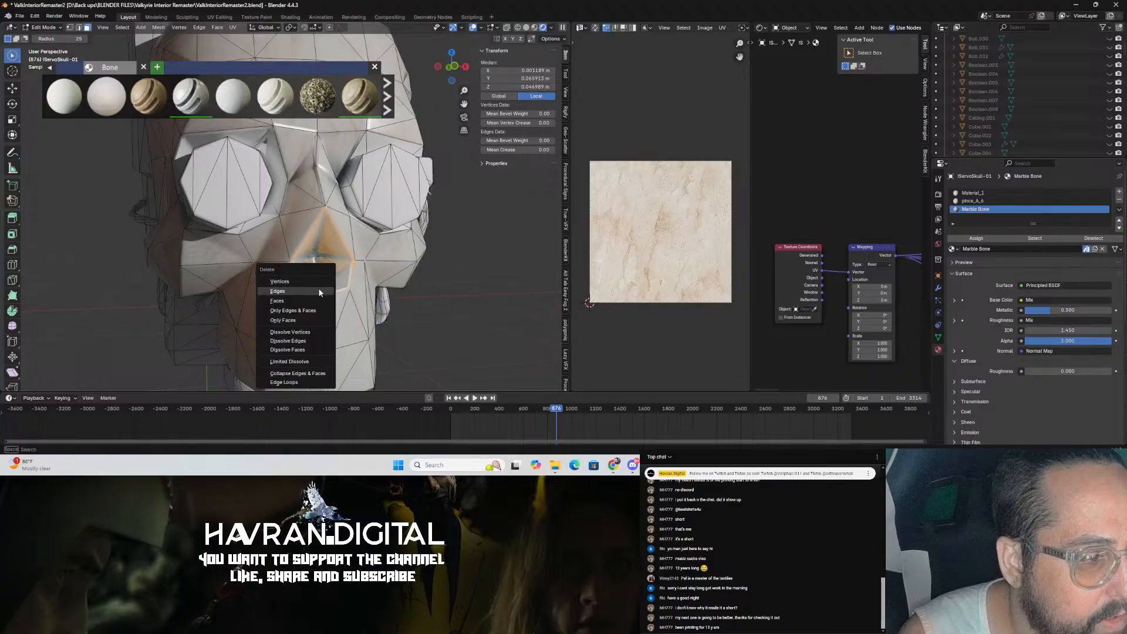
left_click(277, 300)
middle_click_drag(428, 270, 275, 294)
key("Tab")
Step: Inspect the opened nose cavity up close and save the file
scroll(340, 300, "up", 3)
middle_click_drag(341, 303, 470, 214)
left_click(526, 29)
mouse_move(360, 204)
middle_mouse_down()
mouse_move(118, 246)
mouse_move(238, 236)
middle_mouse_up()
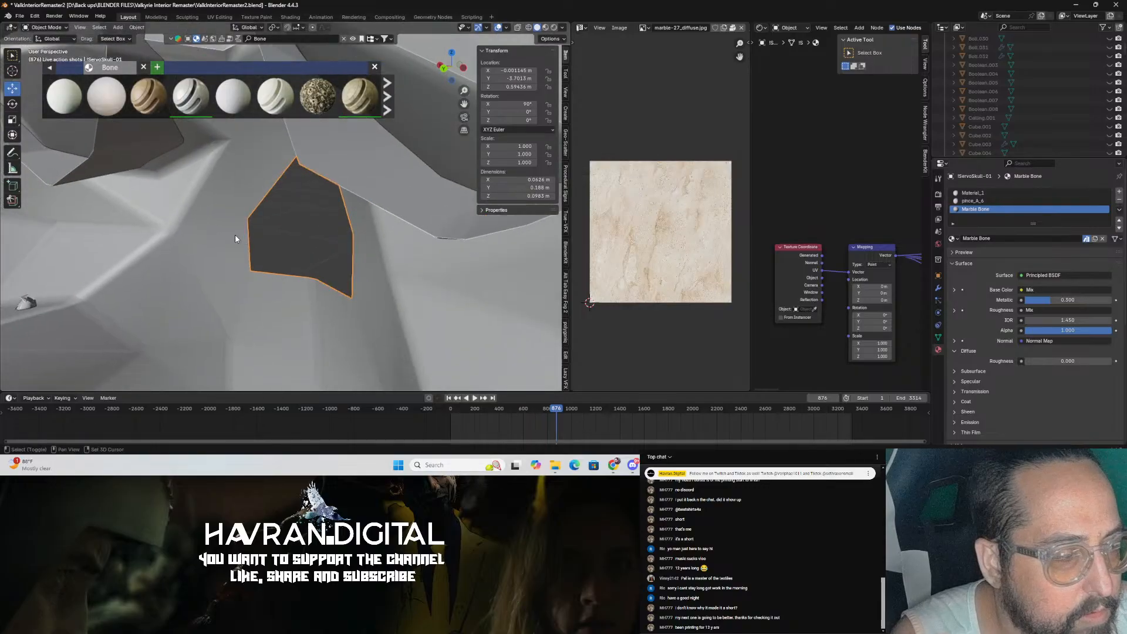
key("Tab")
key("ctrl+s")
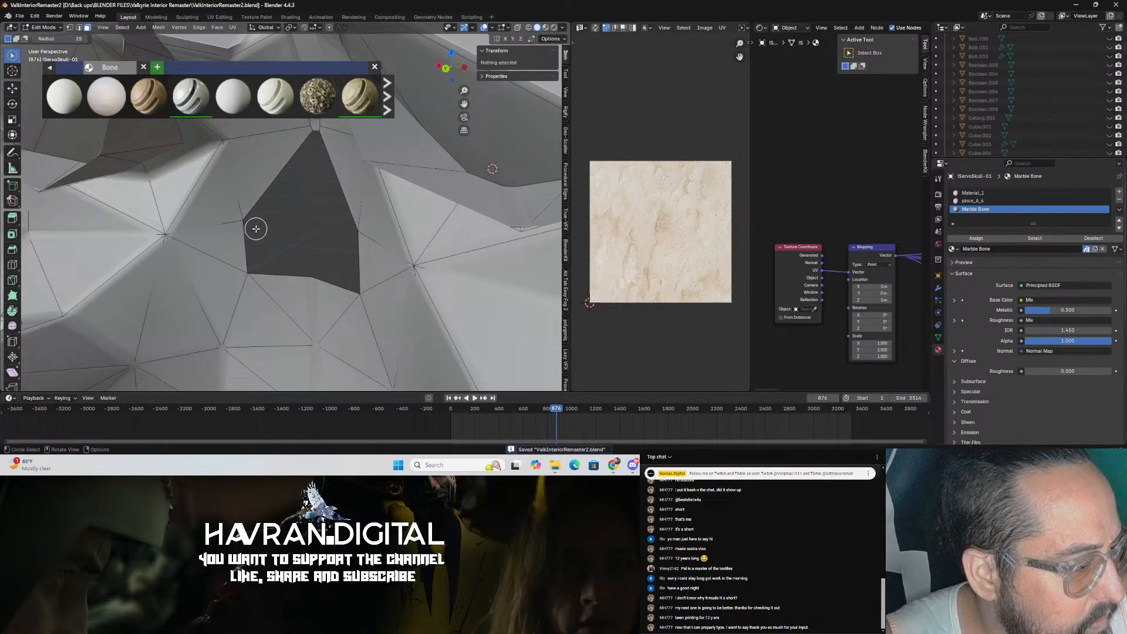
Step: Select the boundary edges around the opened nose cavity in edge mode and save the file
key("2")
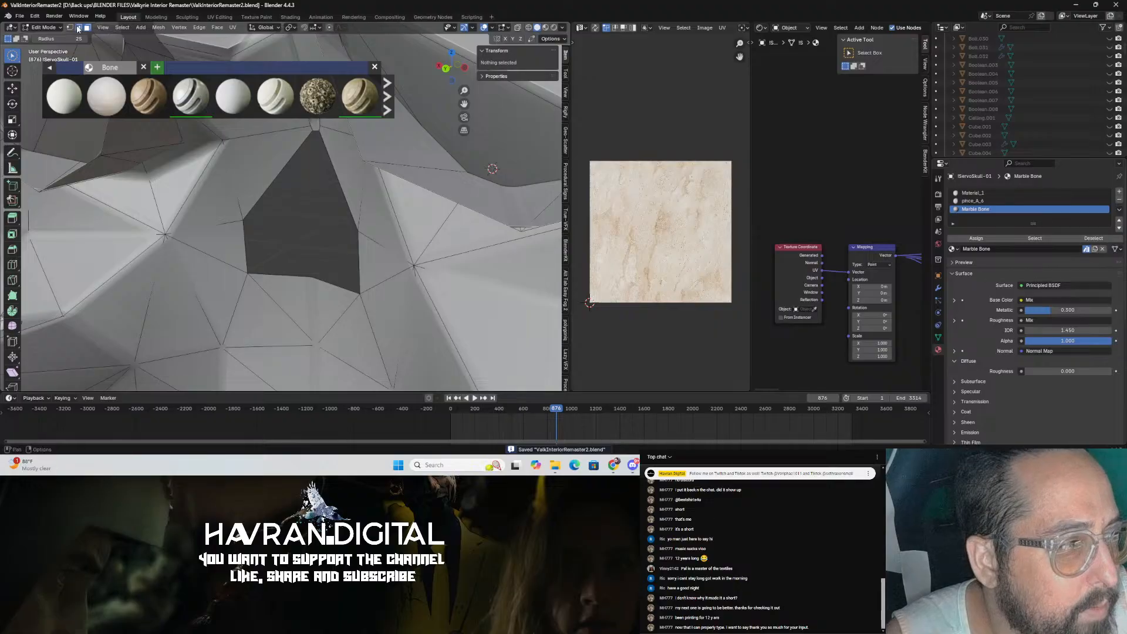
left_click(277, 281)
left_click_drag(12, 55, 53, 75)
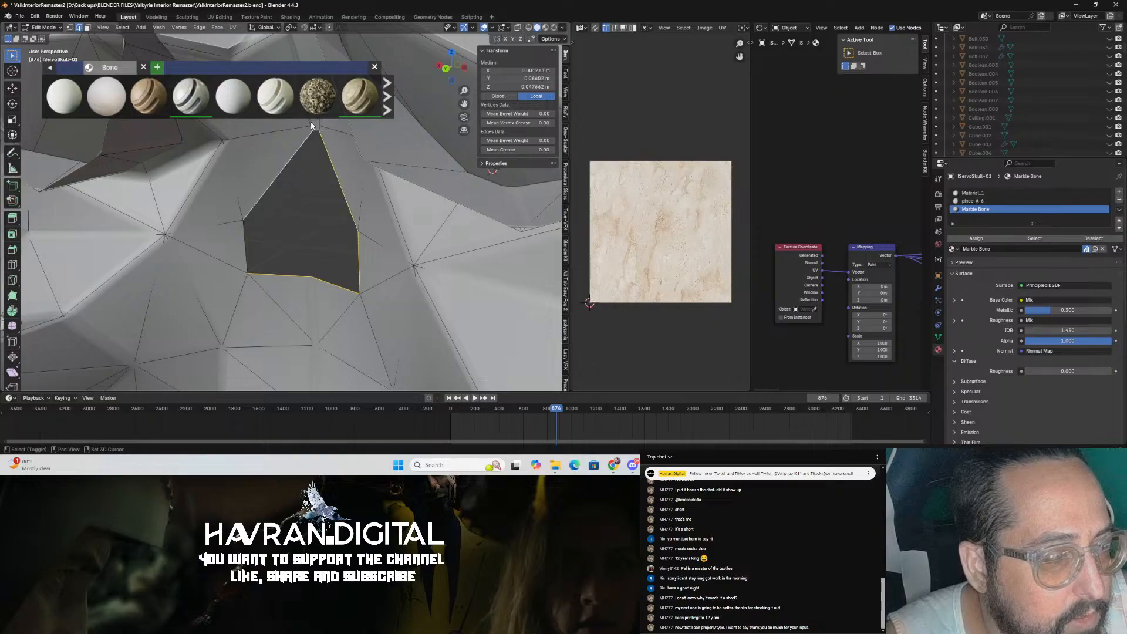
middle_click_drag(312, 135, 337, 157)
scroll(367, 209, "up", 3)
middle_click_drag(367, 209, 262, 237)
scroll(247, 243, "up", 3)
key("ctrl+s")
scroll(261, 237, "down", 5)
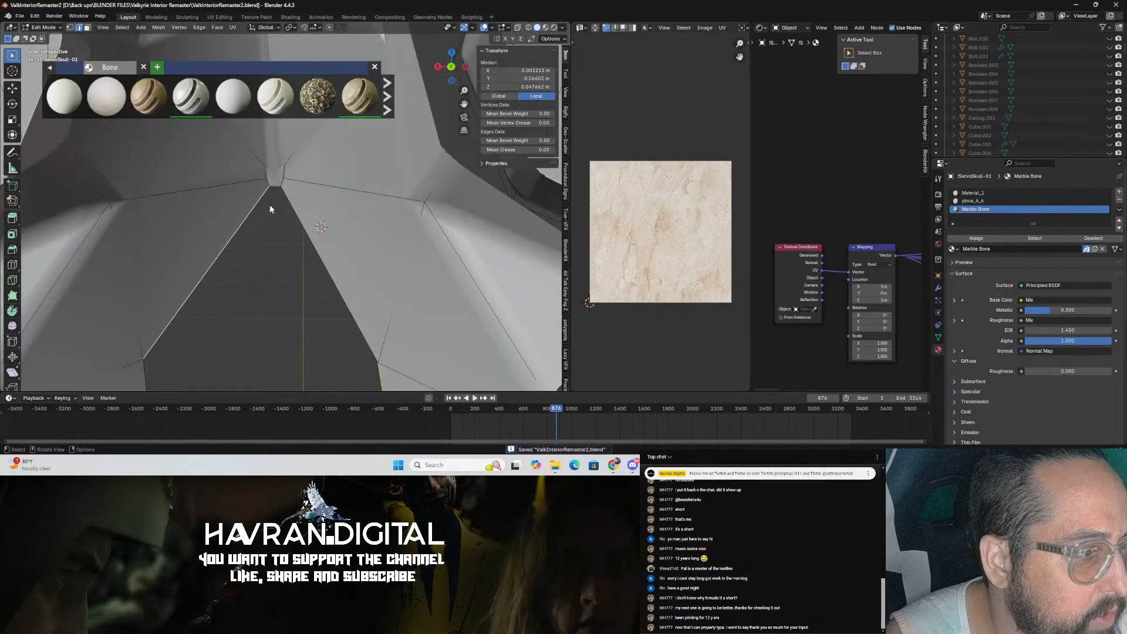
Step: Extrude the nose cavity's boundary edges and move them inward into the skull, then leave Edit Mode and save
middle_click_drag(279, 199, 294, 180, "shift")
left_click(294, 180, "shift")
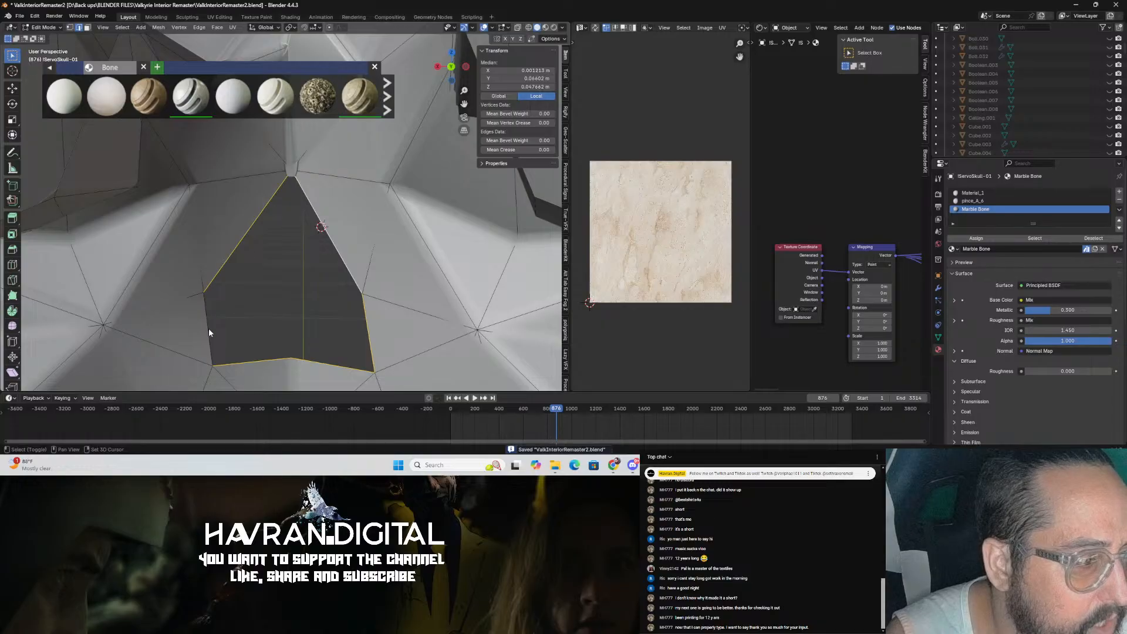
scroll(283, 330, "down", 1)
middle_click_drag(283, 331, 272, 335)
key("e")
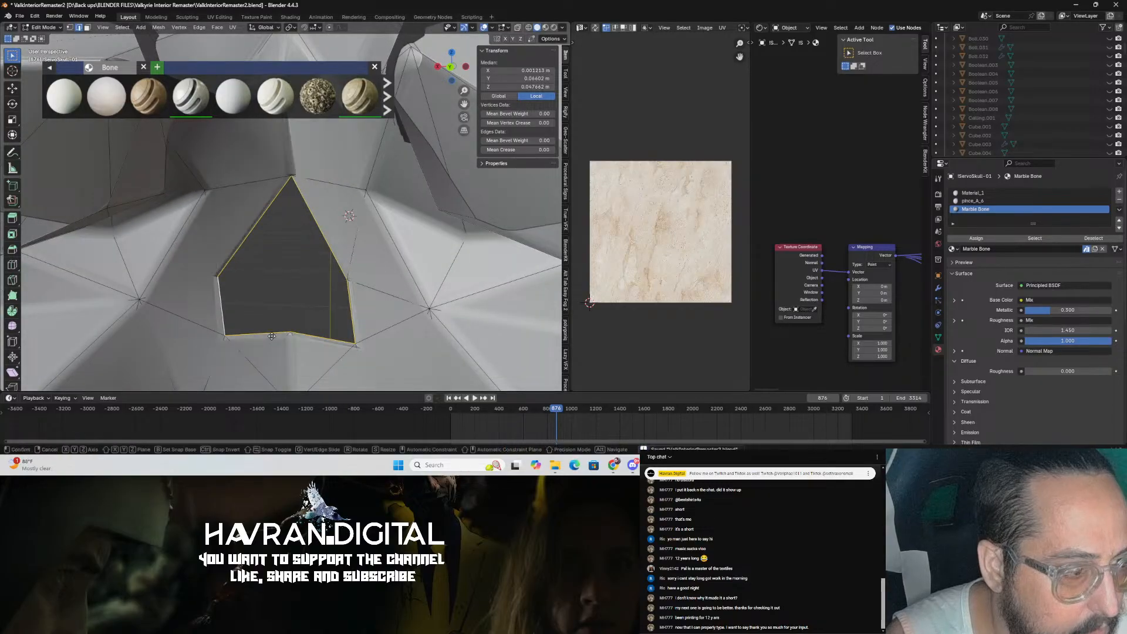
right_click(273, 330)
middle_click_drag(289, 298, 329, 269)
key("shift+space")
left_click(325, 270)
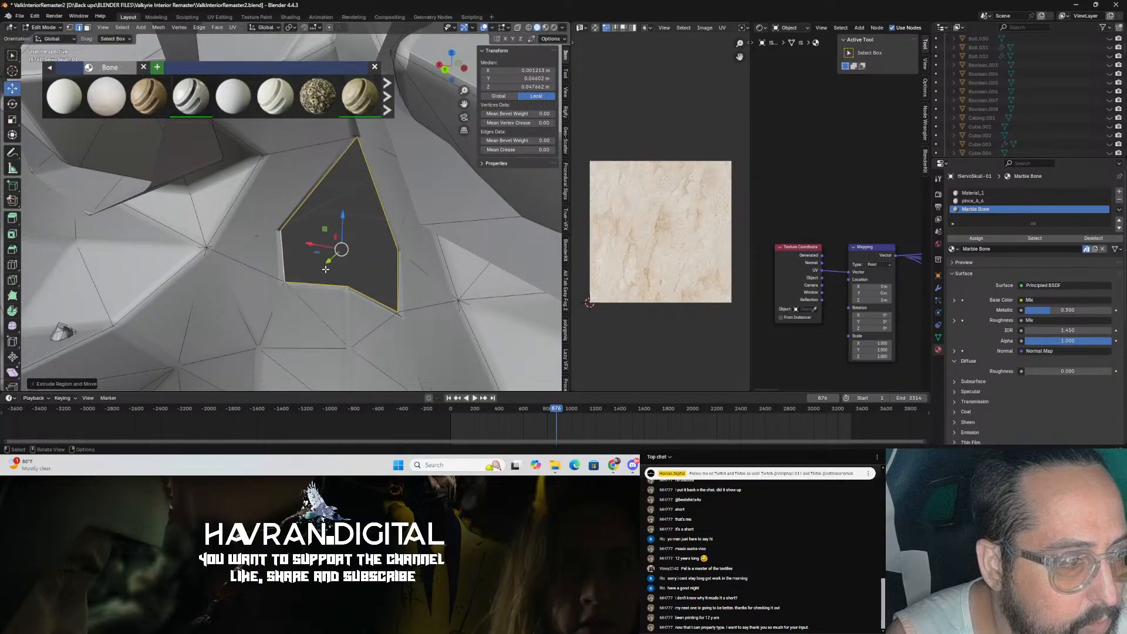
left_click_drag(327, 264, 103, 317)
scroll(93, 290, "down", 6)
middle_click_drag(94, 289, 322, 219)
scroll(346, 226, "up", 3)
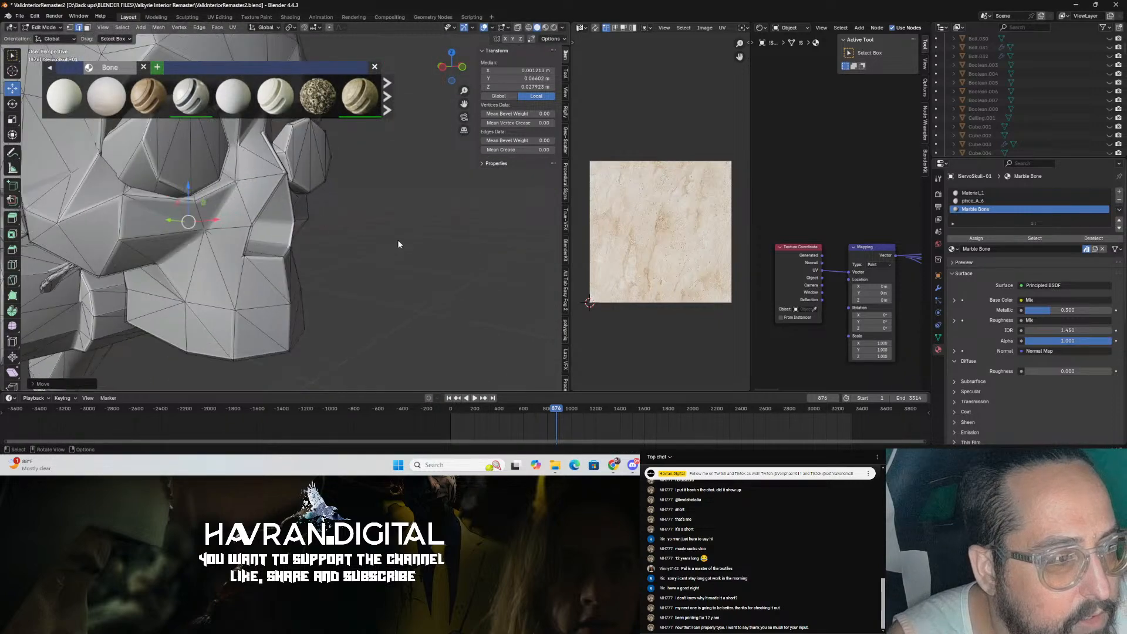
key("Tab")
scroll(405, 247, "down", 5)
key("ctrl+s")
scroll(406, 247, "up", 8)
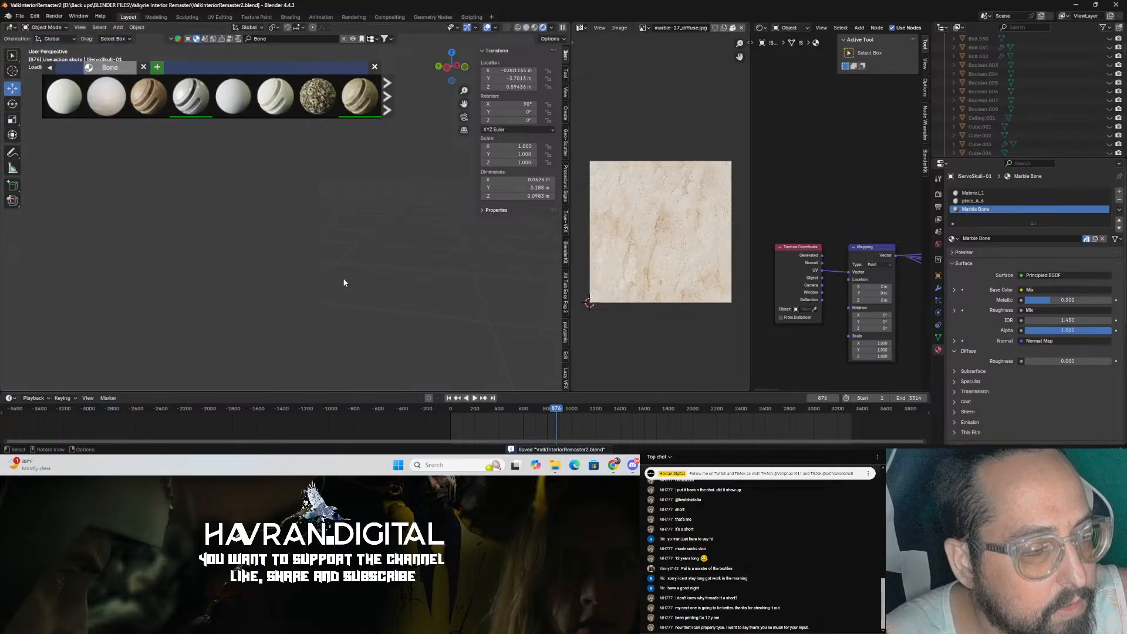
Step: Orbit around the servo skull and check it through the camera view
scroll(352, 279, "down", 5)
mouse_move(405, 278)
middle_mouse_down()
mouse_move(298, 270)
mouse_move(350, 234)
mouse_move(243, 166)
mouse_move(262, 223)
mouse_move(321, 302)
middle_mouse_up()
scroll(298, 271, "up", 3)
scroll(317, 299, "up", 5)
scroll(307, 286, "down", 2)
scroll(306, 287, "down", 4)
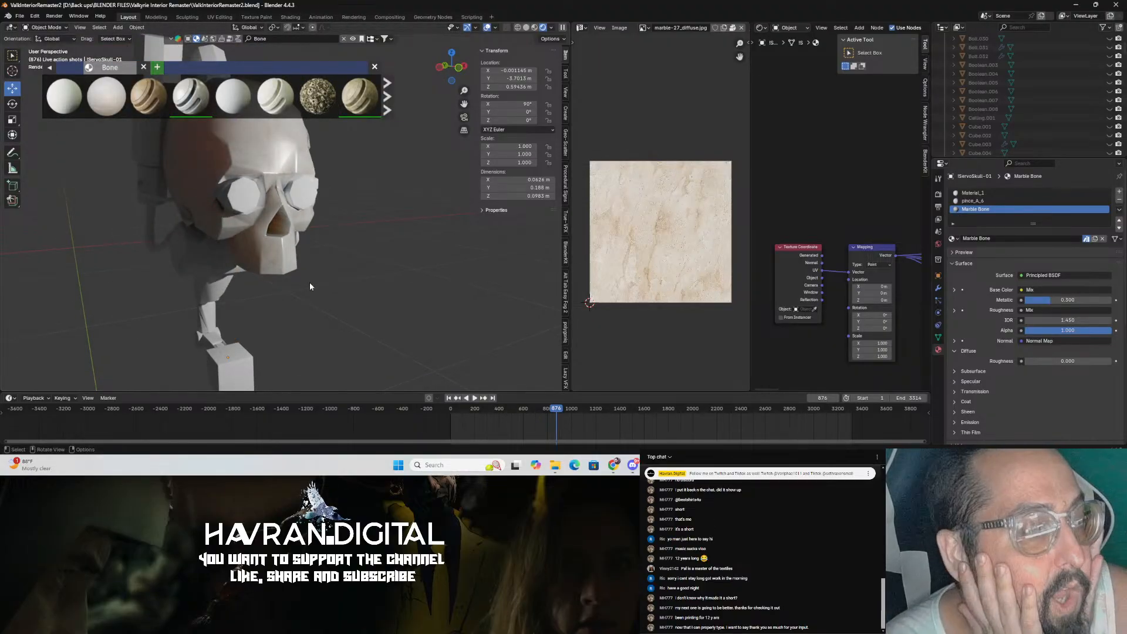
middle_click_drag(309, 286, 420, 320)
scroll(354, 307, "up", 4)
scroll(419, 319, "down", 8)
key("KP_0")
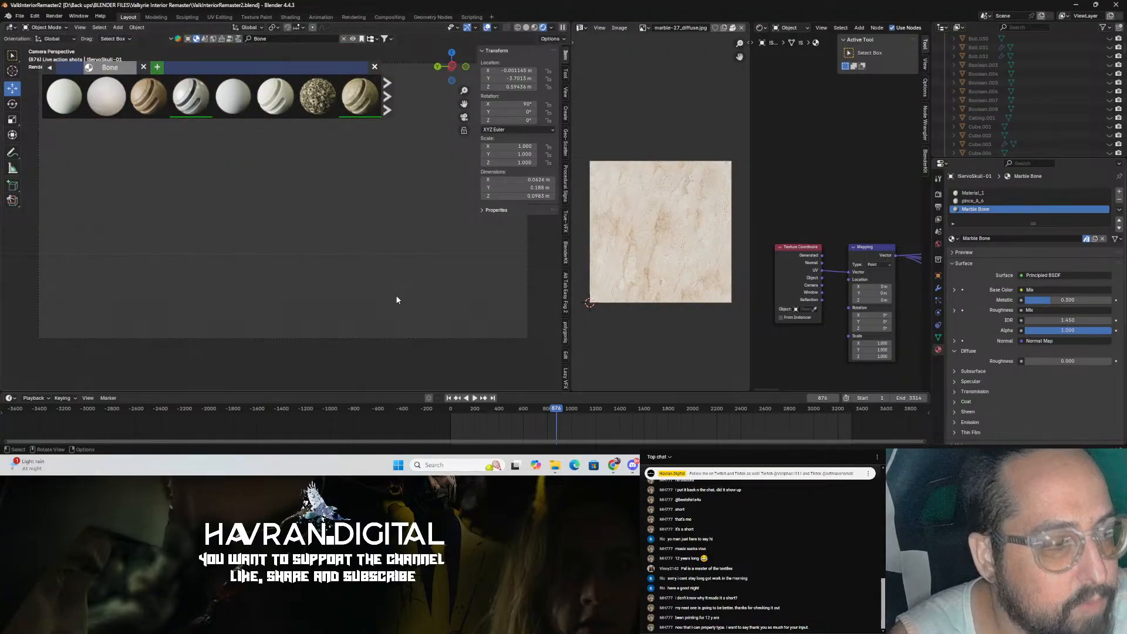
scroll(393, 294, "down", 2)
middle_click_drag(386, 288, 258, 176)
scroll(258, 176, "up", 2)
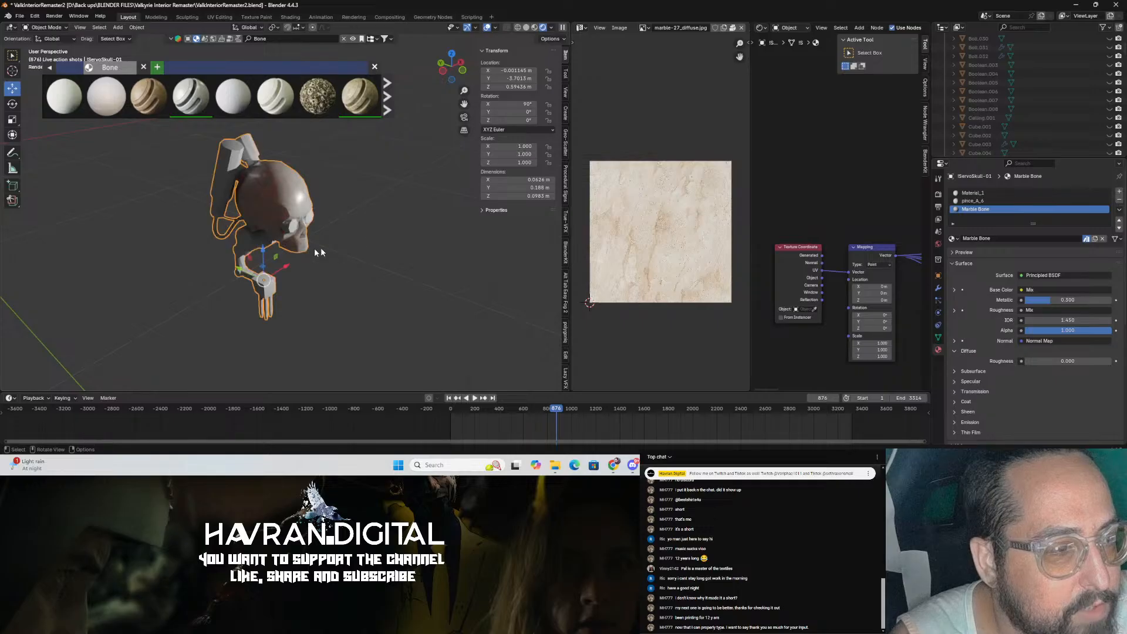
Step: Select the skull's Material_1 and make it a grey metal with Metallic 1.000 and roughness about 0.456
left_click(241, 158)
left_click(998, 193)
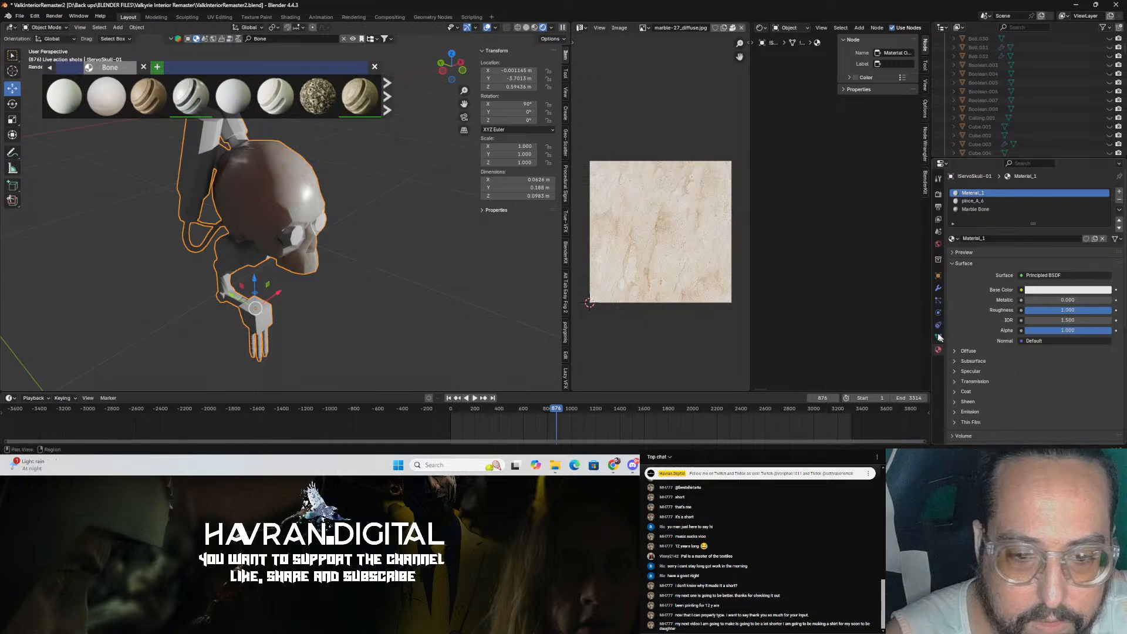
key("Home")
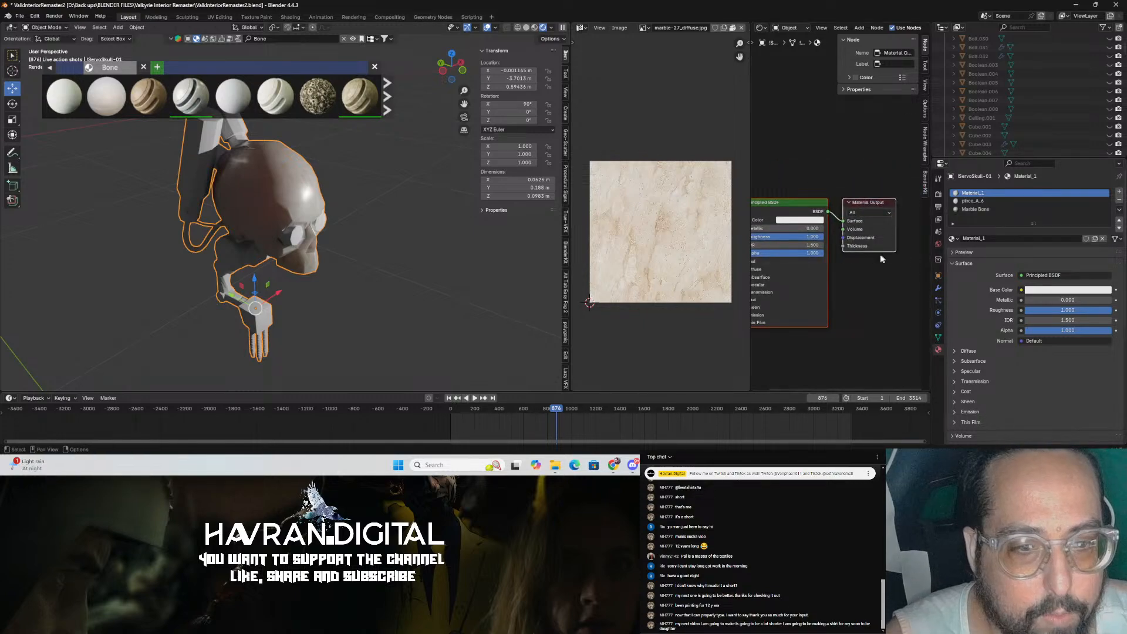
middle_click_drag(884, 259, 925, 252)
scroll(845, 210, "up", 2)
left_click_drag(795, 226, 868, 224)
scroll(375, 291, "up", 1)
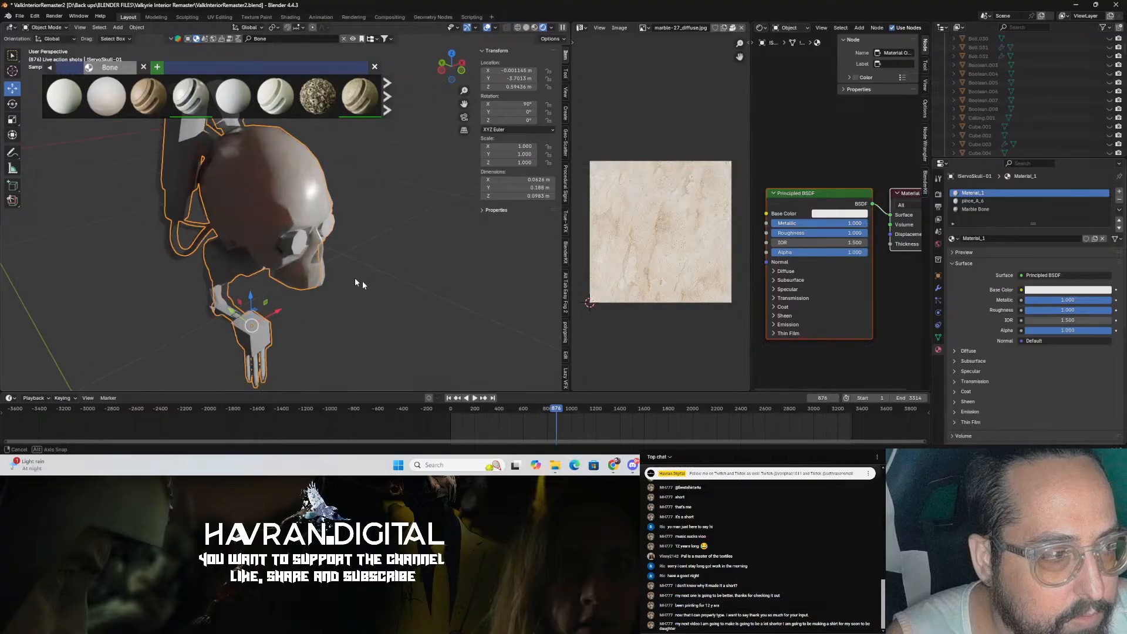
middle_click_drag(375, 291, 405, 289)
left_click(849, 215)
left_click_drag(889, 89, 890, 110)
left_click_drag(864, 233, 813, 233)
scroll(415, 291, "up", 8)
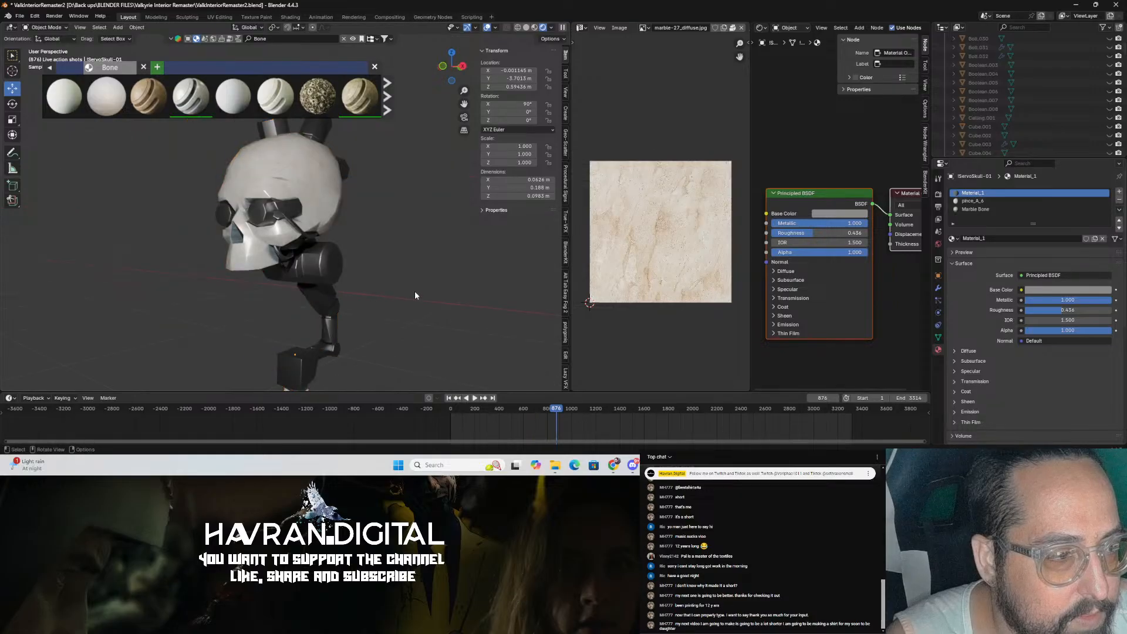
Step: Enter Edit Mode and select the faces of both eye lenses with circle select, then save
key("Tab")
left_click_drag(337, 186, 412, 217)
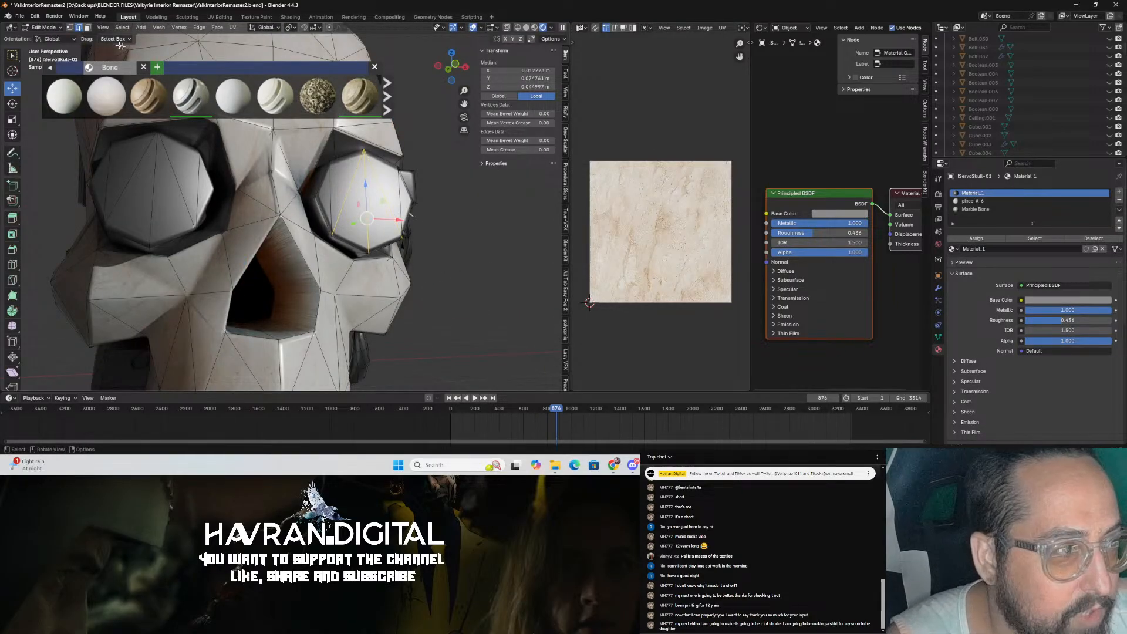
left_click(456, 261)
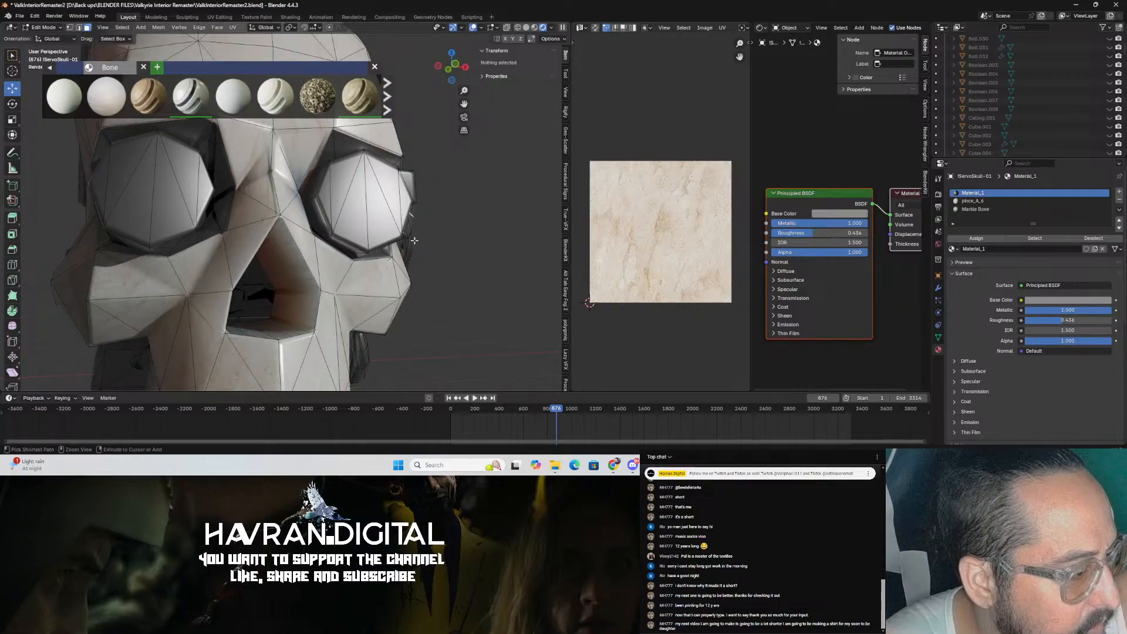
key("ctrl+s")
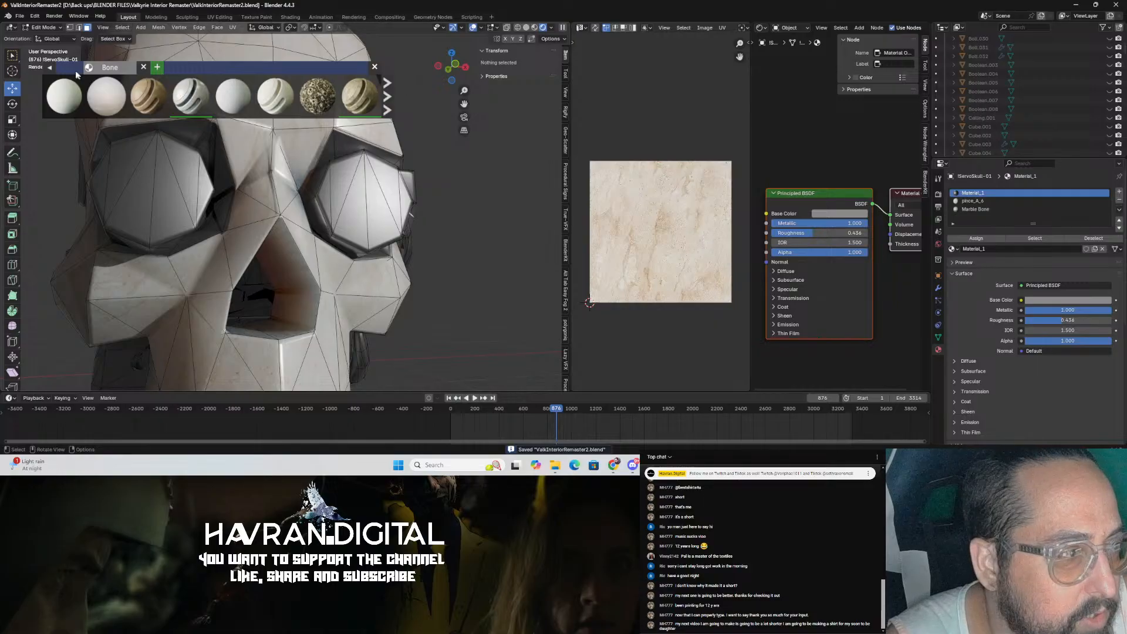
left_click(9, 57)
left_click(35, 82)
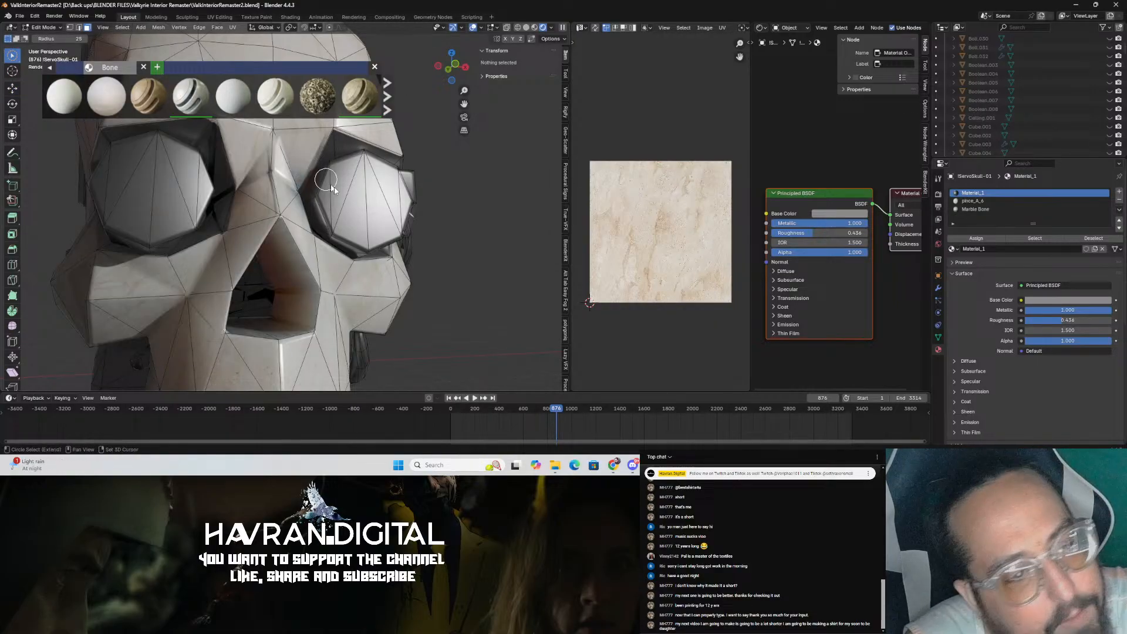
left_click_drag(339, 197, 376, 201, "shift")
middle_click_drag(374, 200, 353, 234)
left_click(336, 218, "shift")
scroll(258, 227, "up", 4)
middle_click_drag(256, 227, 276, 244)
left_click(249, 273, "shift")
mouse_move(218, 276)
left_mouse_down("shift")
mouse_move(143, 246)
mouse_move(166, 259)
left_mouse_up("shift")
scroll(166, 259, "down", 5)
middle_click_drag(167, 259, 419, 261)
key("ctrl+s")
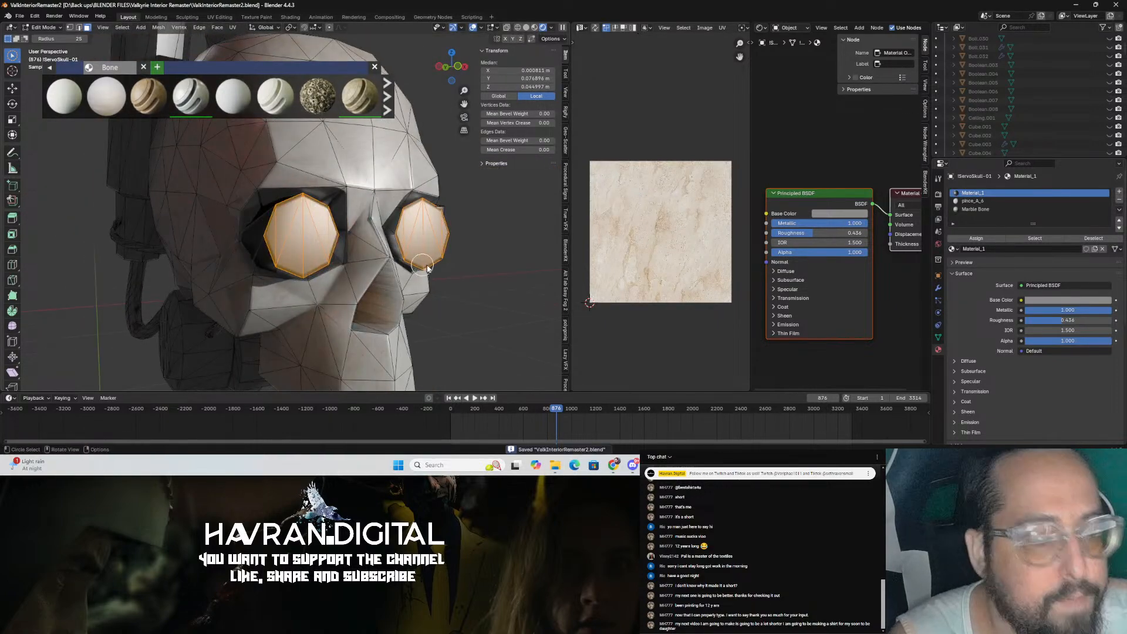
Step: Inset the selected eye lens faces and extrude them in place
key("i")
left_click(479, 236)
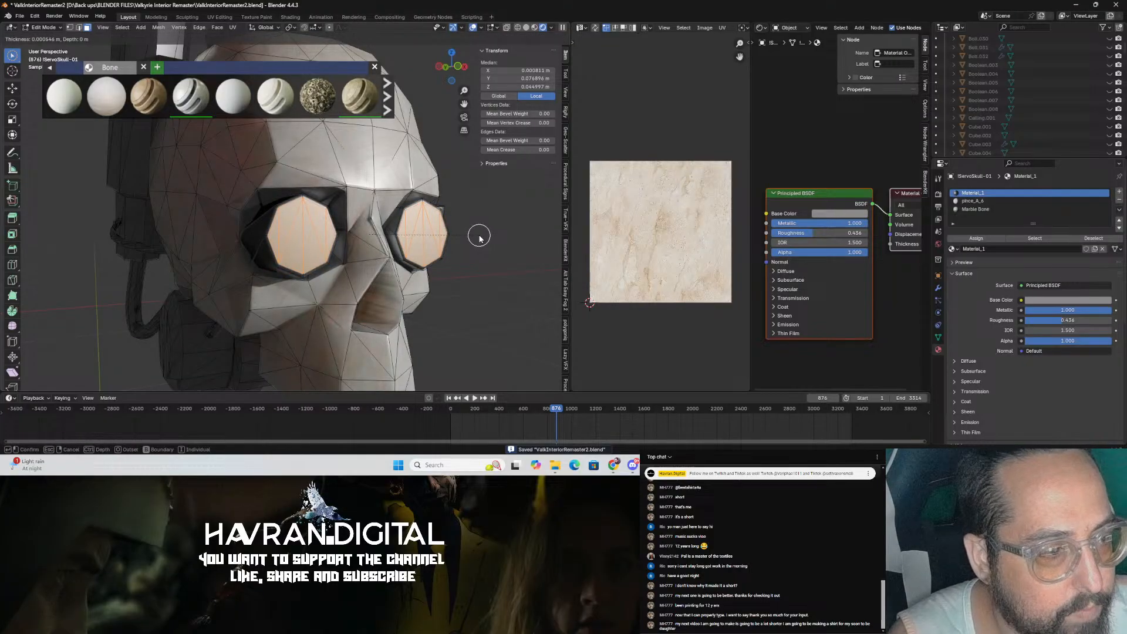
key("e")
left_click(476, 238)
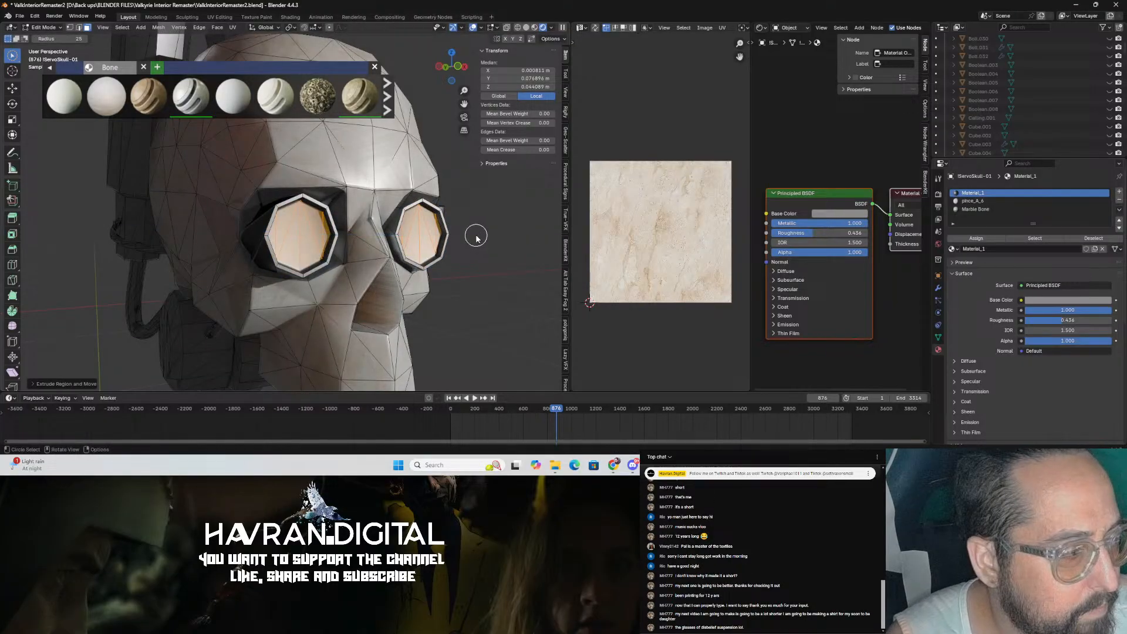
middle_click_drag(469, 237, 498, 270)
key("shift+space")
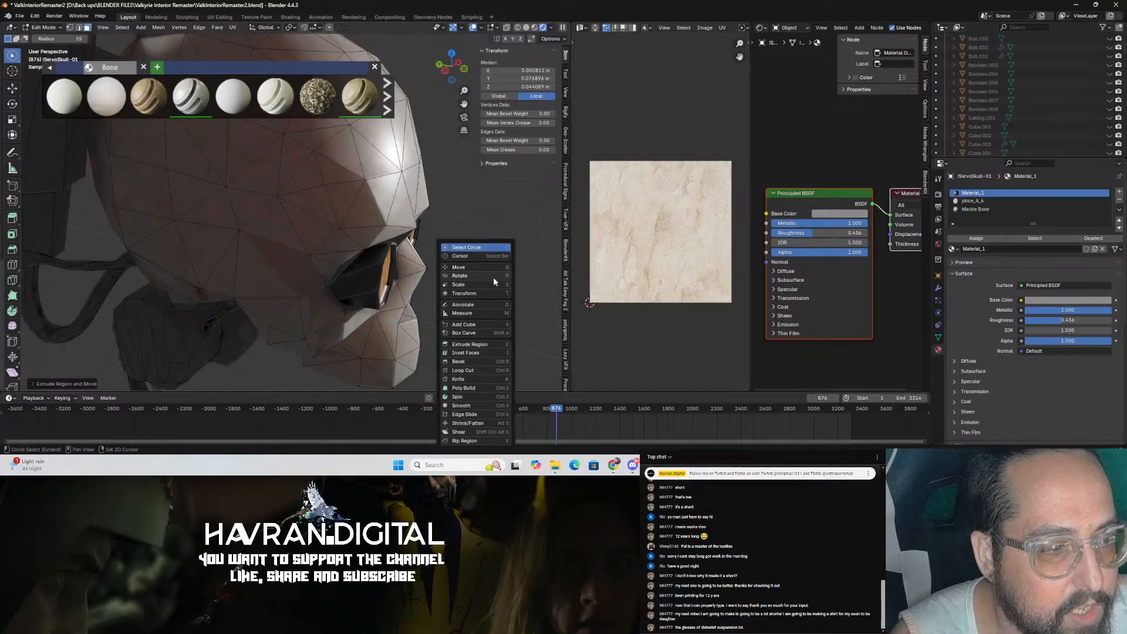
left_click(494, 270)
left_click_drag(371, 242, 371, 242)
Step: View the skull's eyes from the front to check the new lens rims
key("Tab")
key("grave")
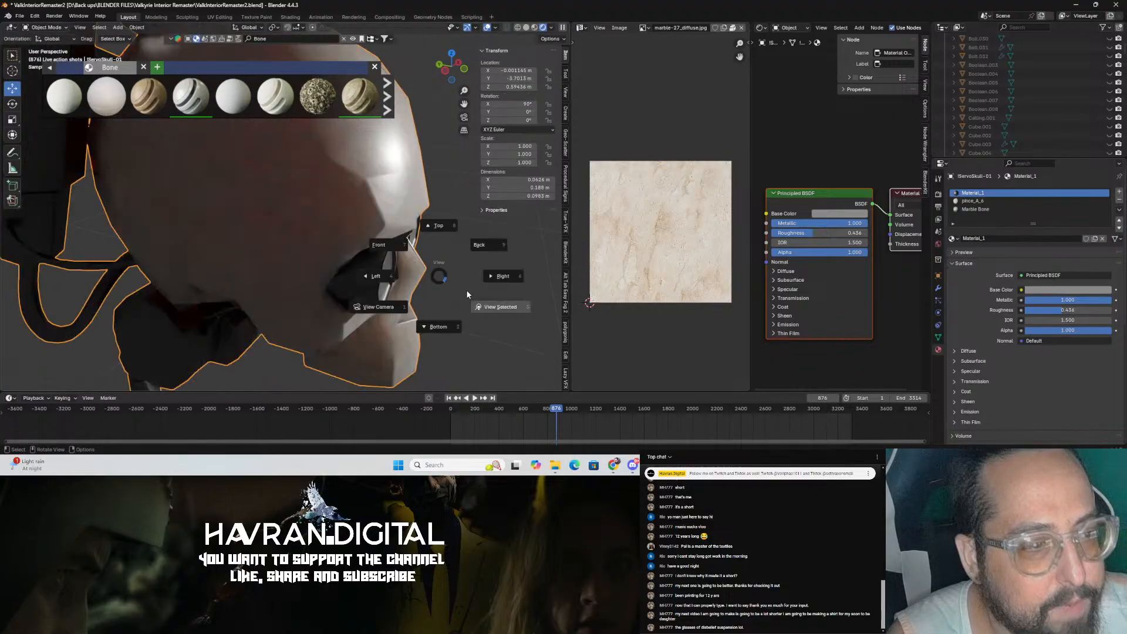
left_click(446, 271)
key("grave")
left_click(415, 268)
middle_click_drag(381, 261, 277, 266)
scroll(233, 266, "up", 3)
key("Tab")
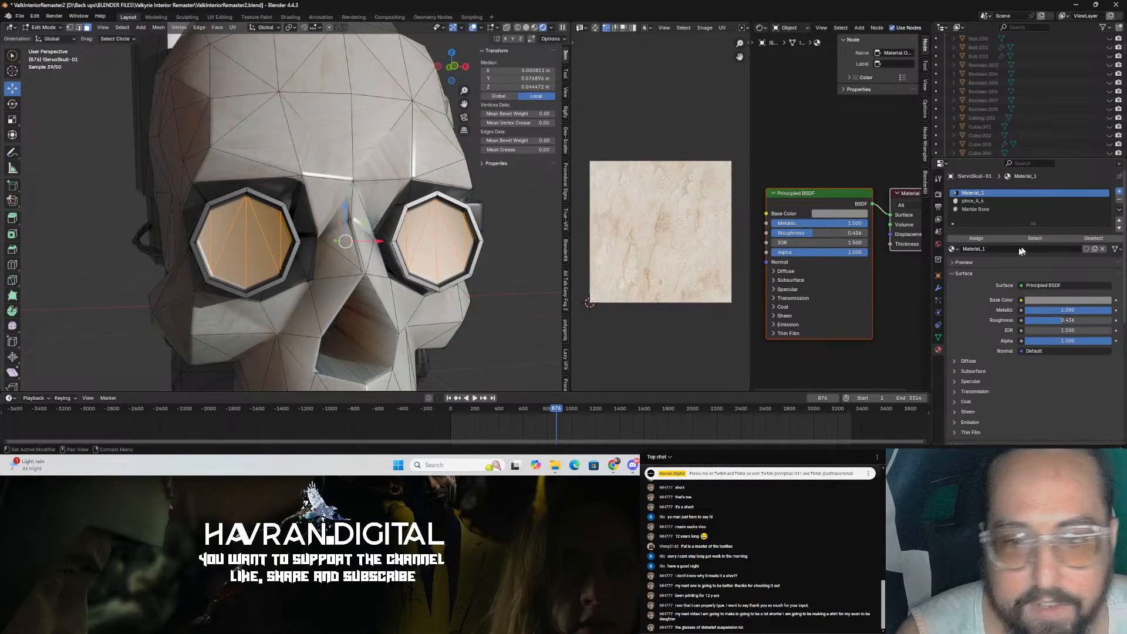
Step: Add a new material slot, assign a new material to the eye faces, and set its surface to Emission
left_click(1119, 192)
left_click(980, 239)
left_click(979, 251)
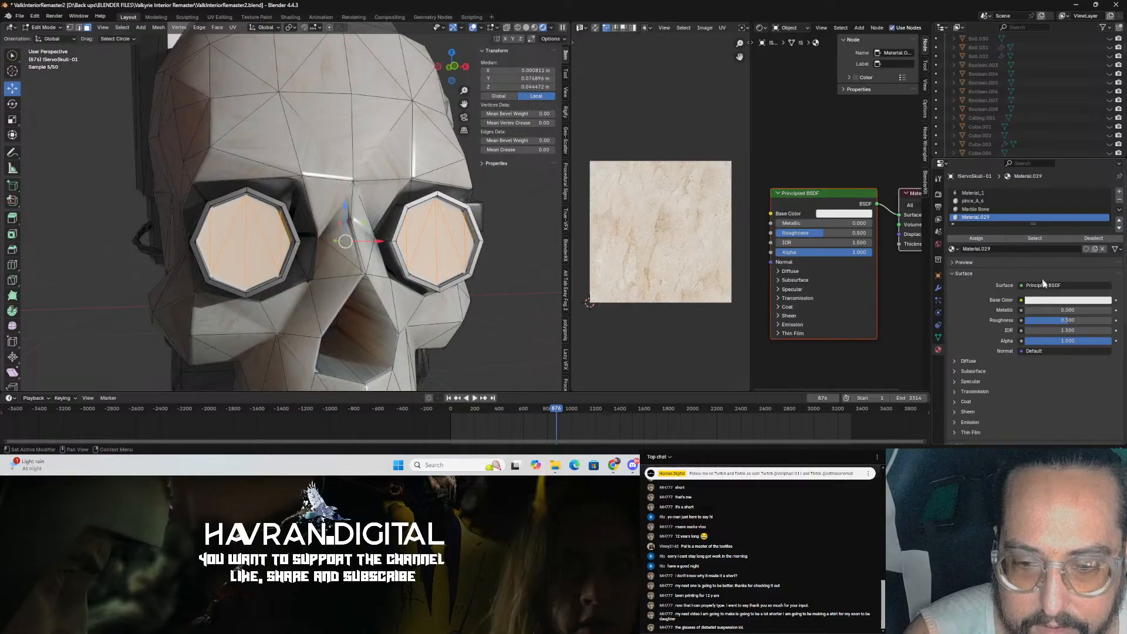
left_click(1050, 285)
left_click(1019, 106)
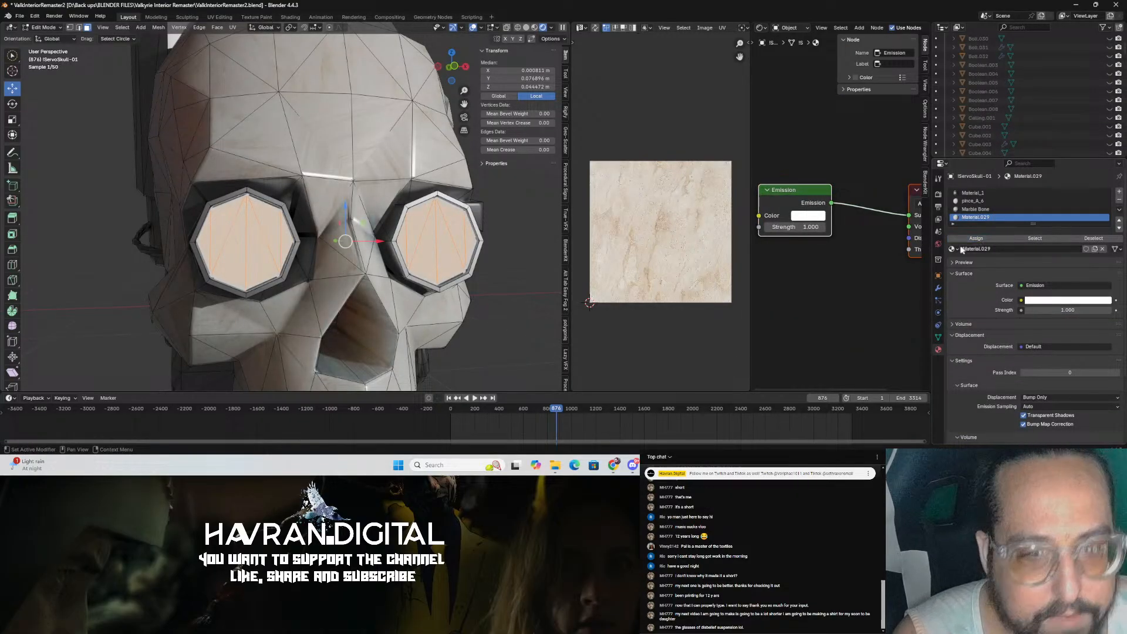
Step: Set the emission colour to a light pink and its strength to 10, then leave Edit Mode
left_click(1067, 300)
left_click(1068, 220)
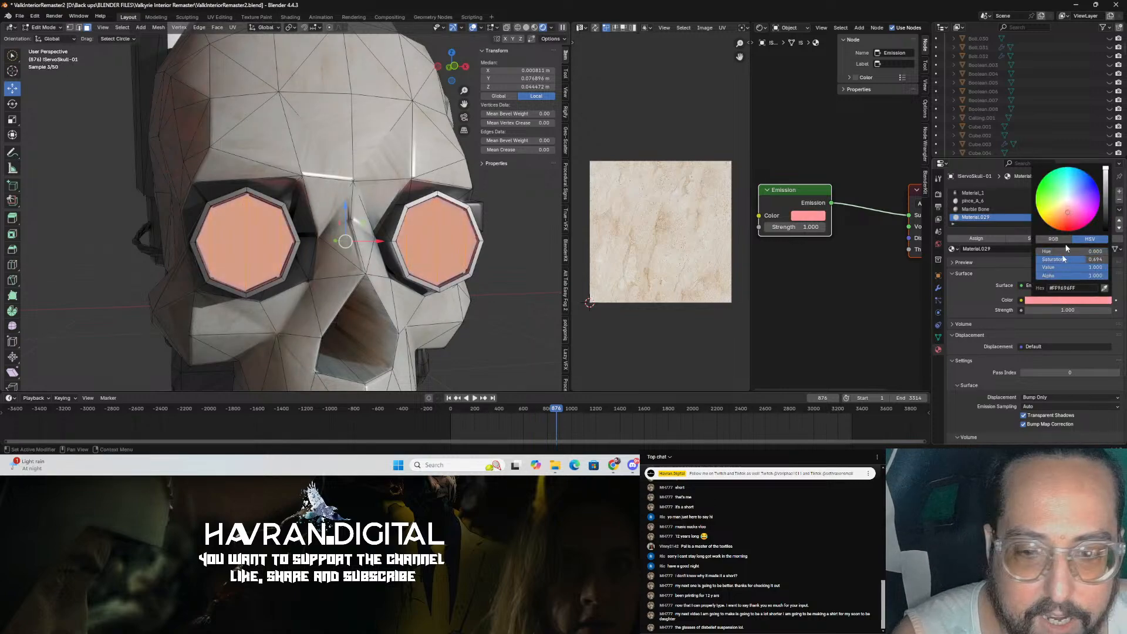
key("ctrl+s")
double_click(1054, 309)
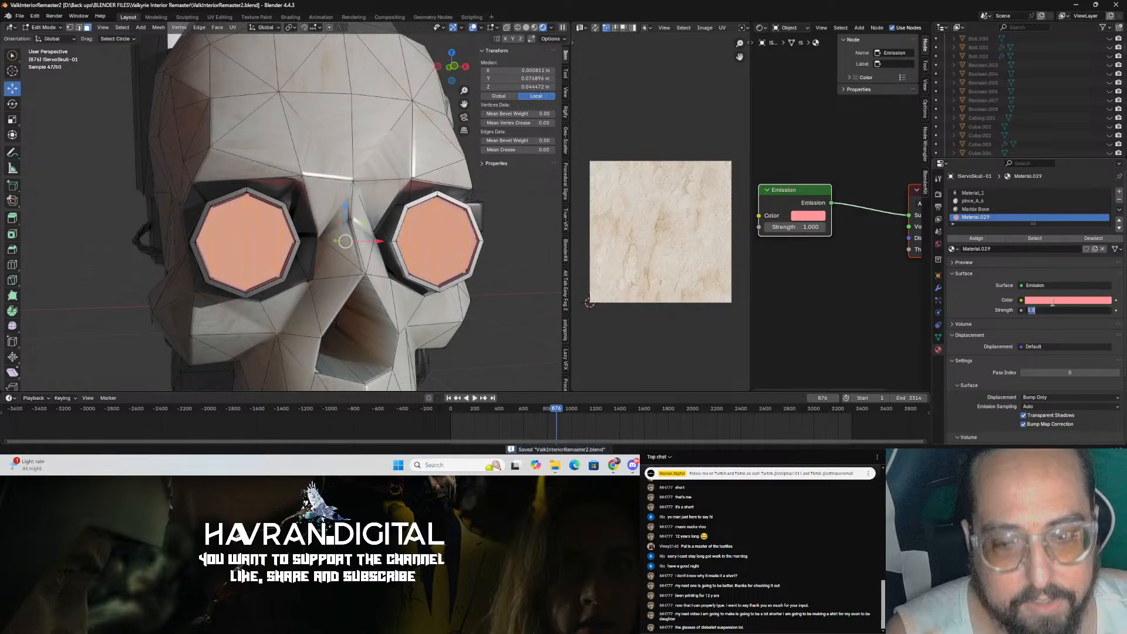
type("10")
key("Return")
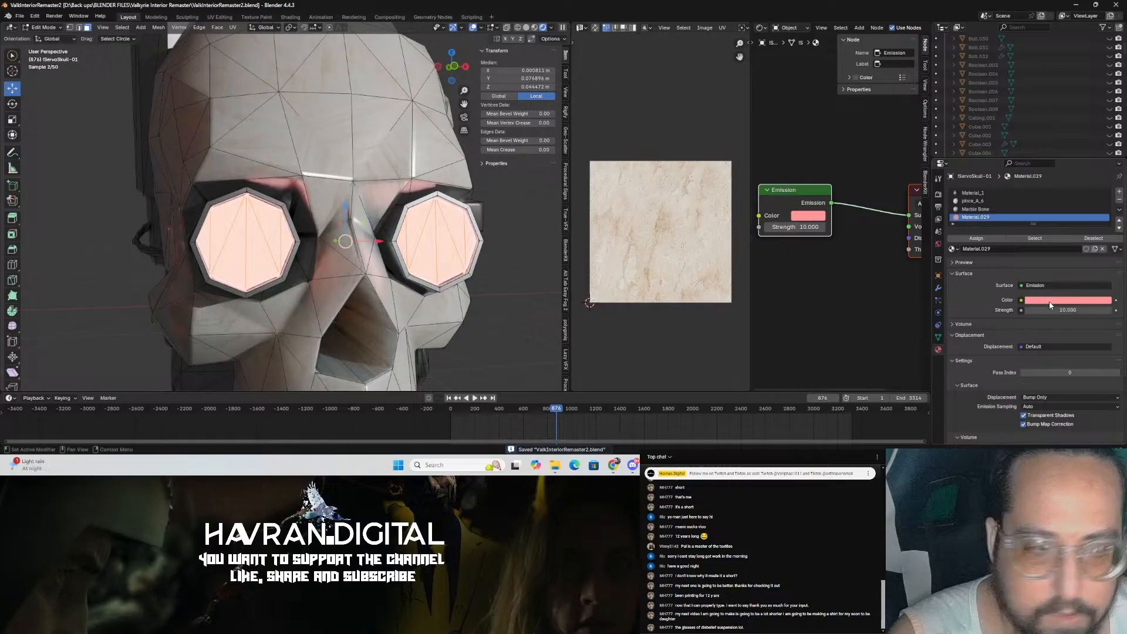
key("Tab")
Step: Orbit around the servo skull to review the glowing eyes and save the file
scroll(504, 326, "down", 5)
middle_click_drag(494, 319, 444, 318)
key("ctrl+s")
middle_click_drag(276, 262, 439, 277)
left_click(320, 259)
scroll(279, 352, "down", 4)
left_click(439, 277)
left_click(257, 336)
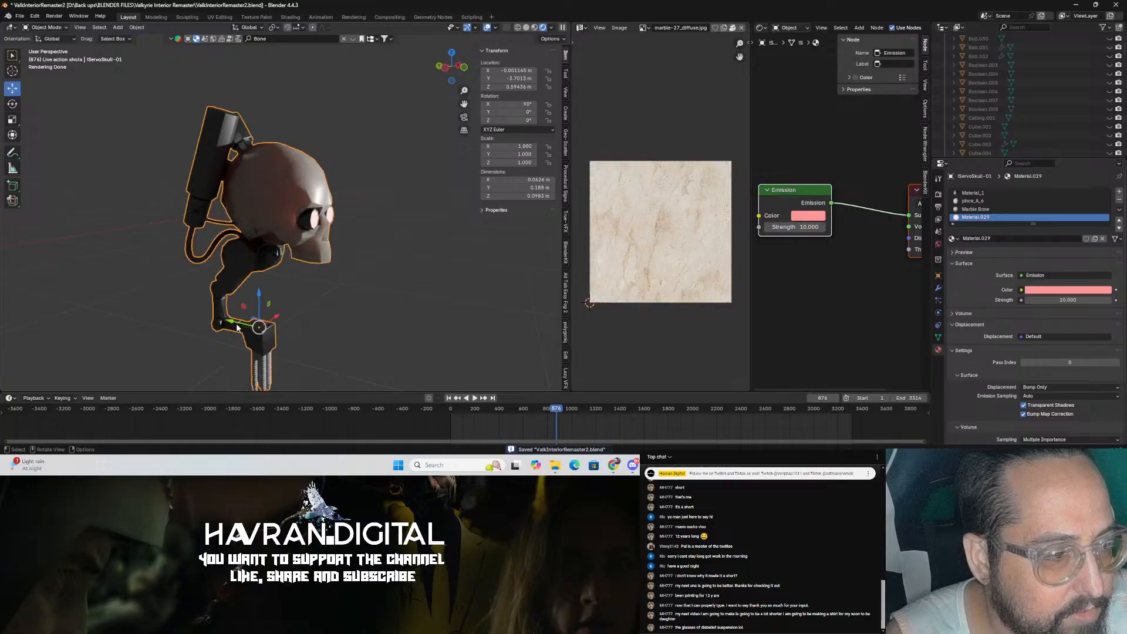
key("ctrl+s")
Step: Hide the selected servo skull objects in the viewport and switch the viewport shading
key("KP_0")
middle_click_drag(299, 312, 269, 310)
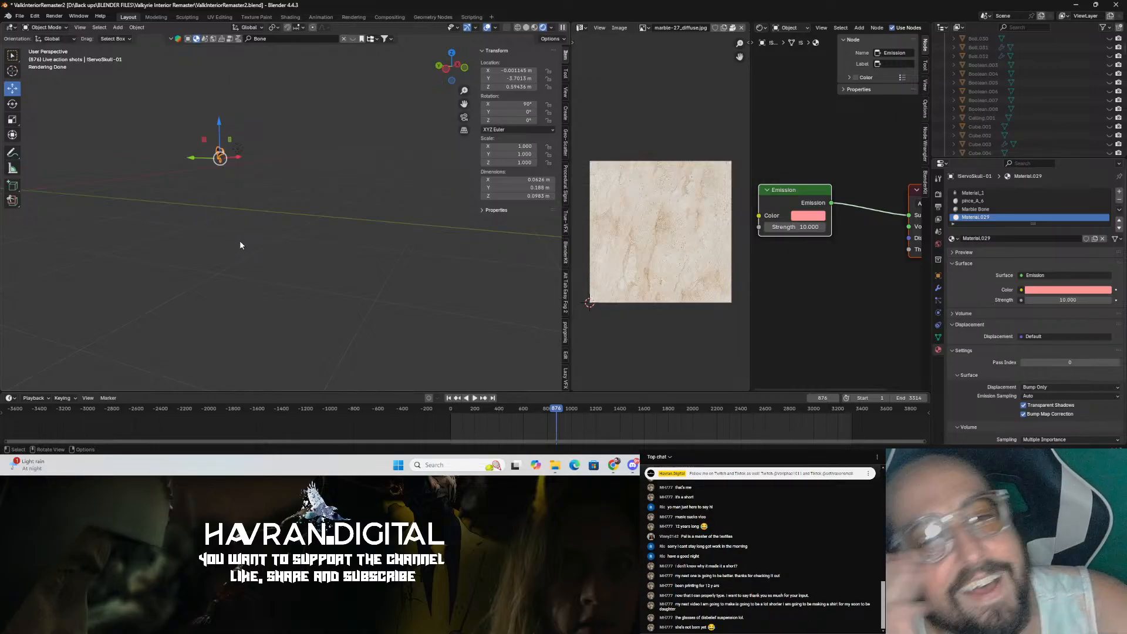
middle_click_drag(240, 245, 254, 276)
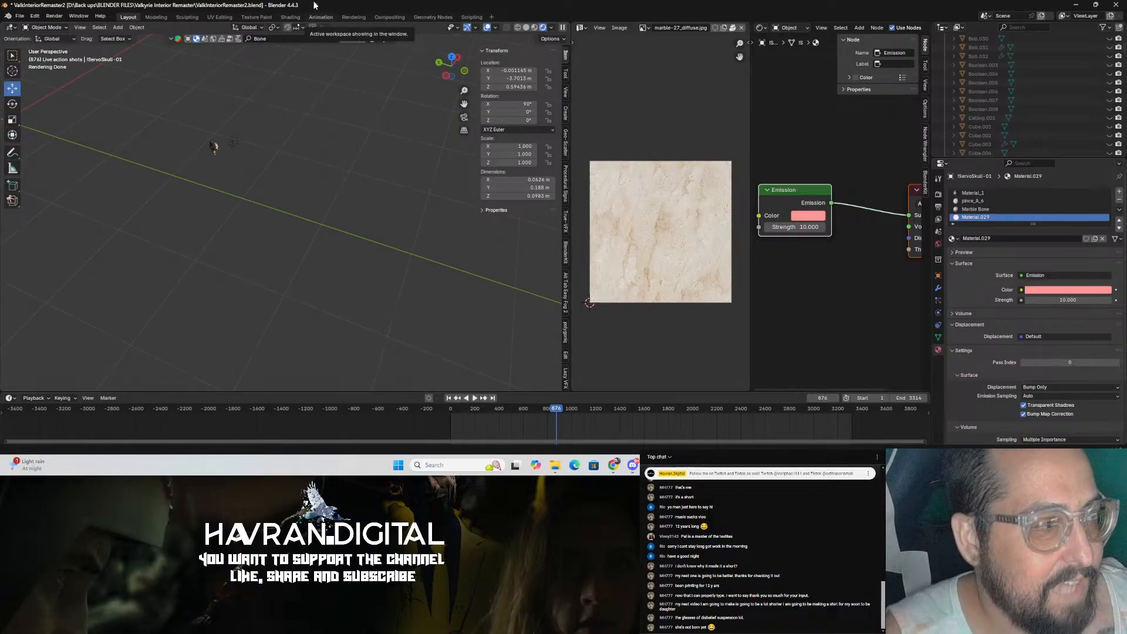
middle_click_drag(322, 135, 307, 151)
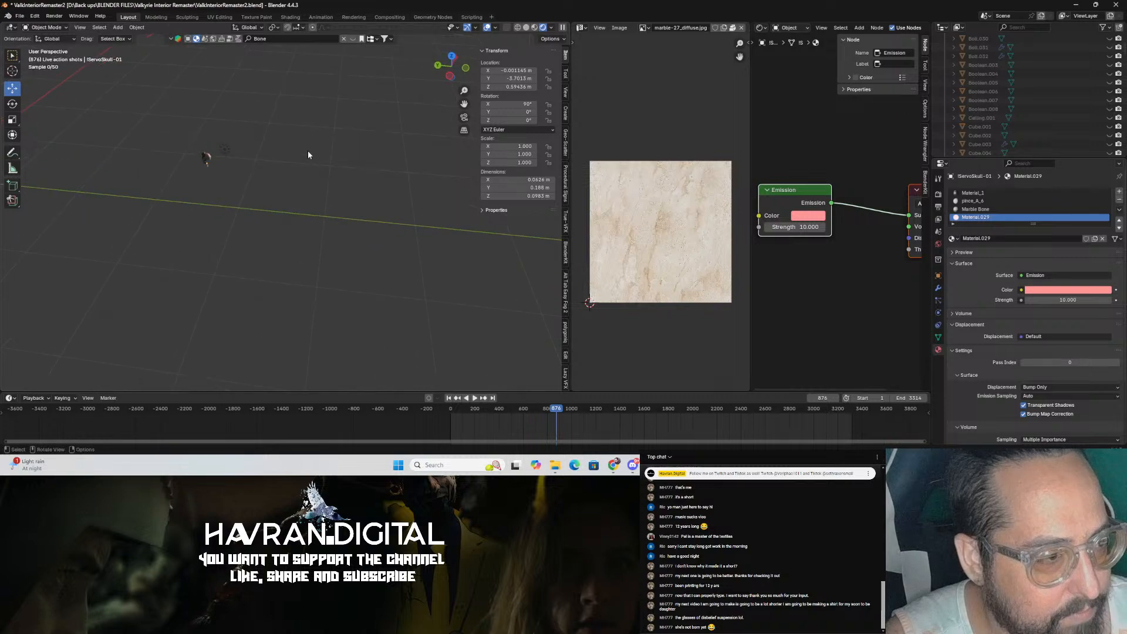
middle_click_drag(303, 145, 250, 184)
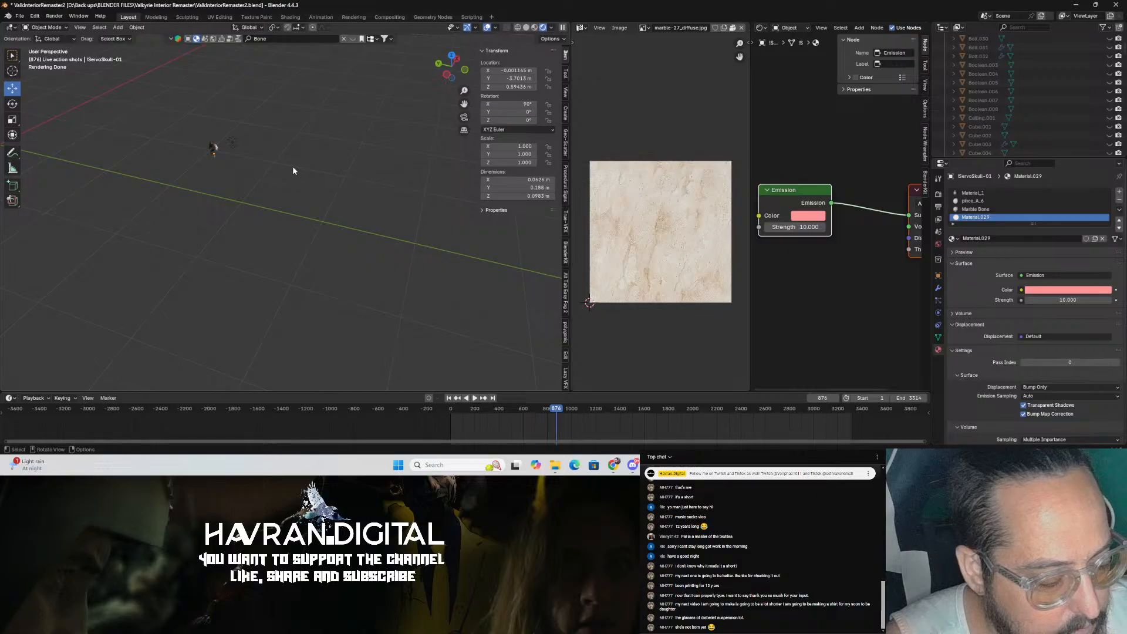
key("h")
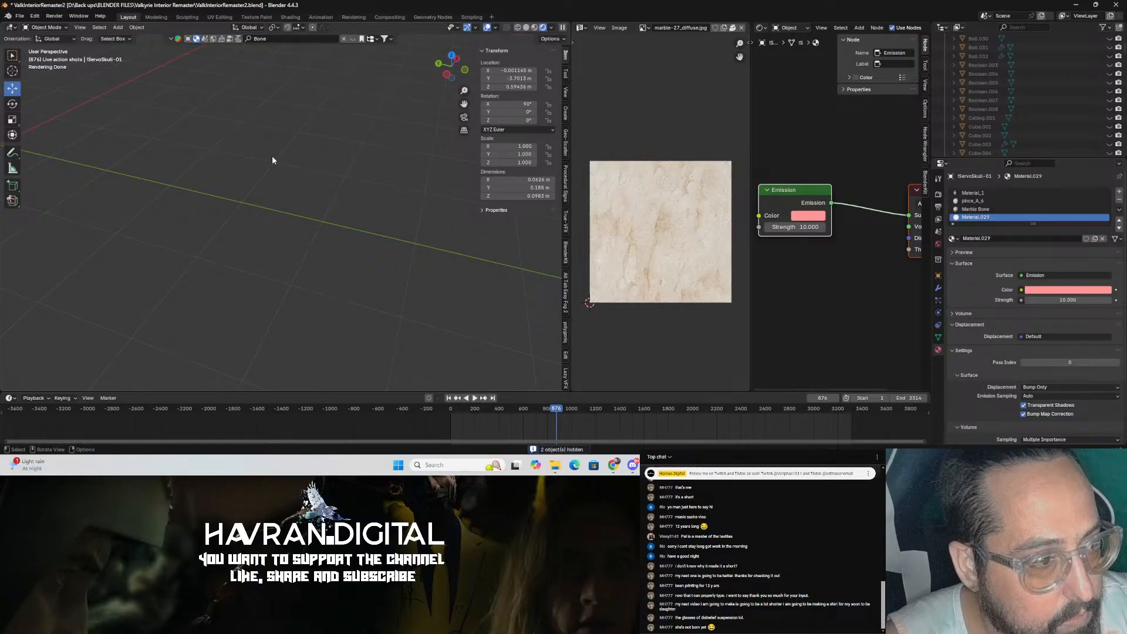
scroll(353, 150, "down", 3)
left_click(527, 27)
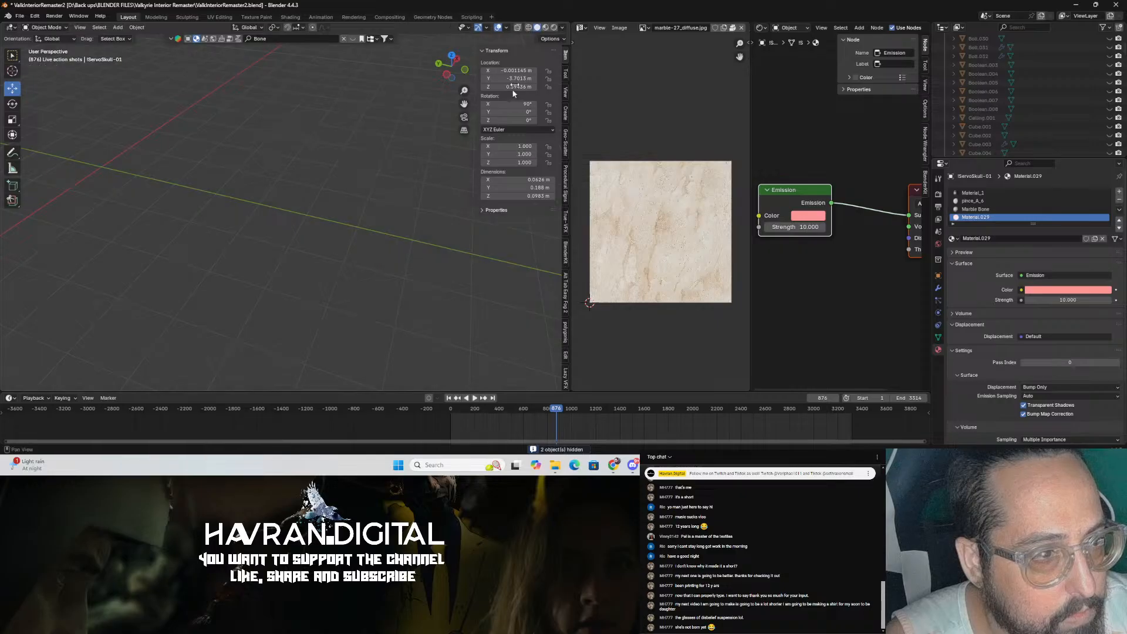
middle_click_drag(350, 200, 2, 163)
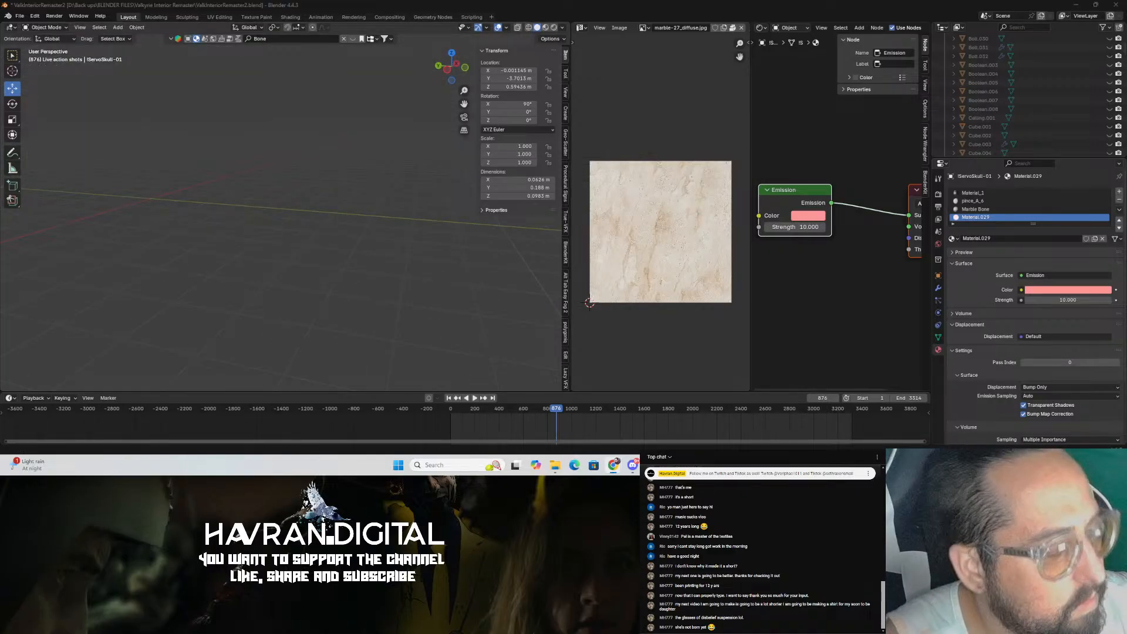
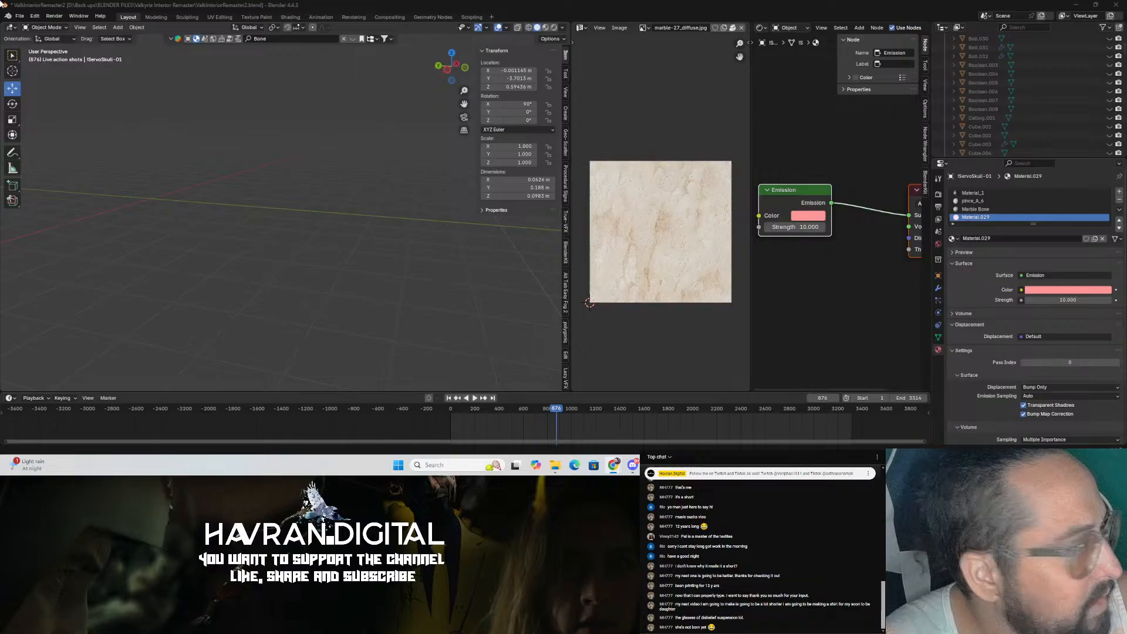
Step: Switch the viewport to the scene camera's view
scroll(1067, 98, "down", 5)
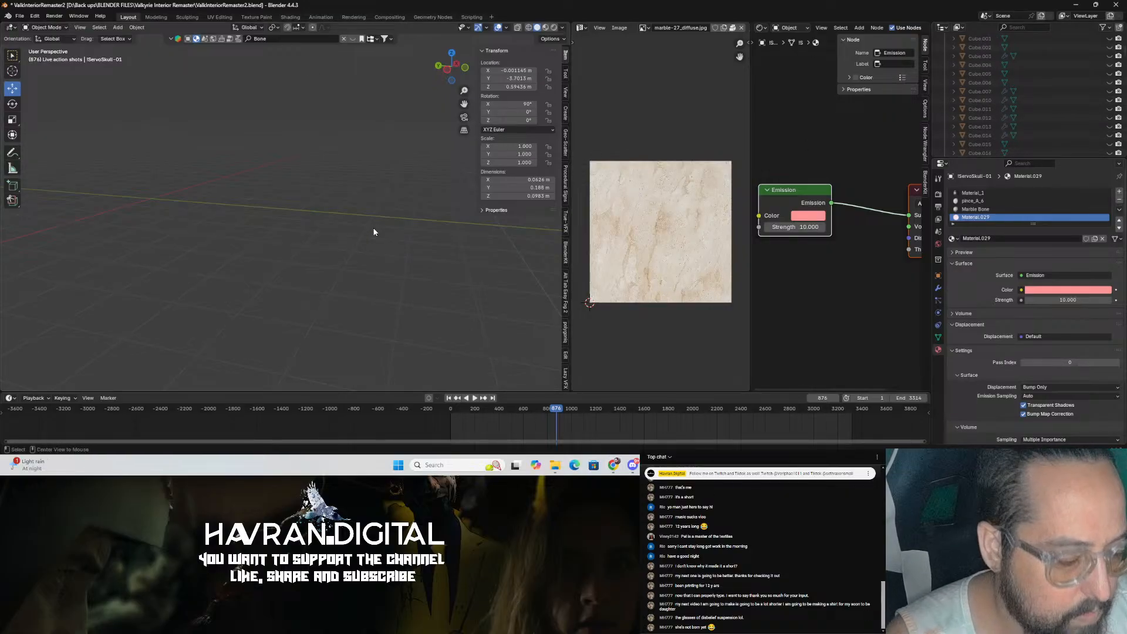
key("KP_0")
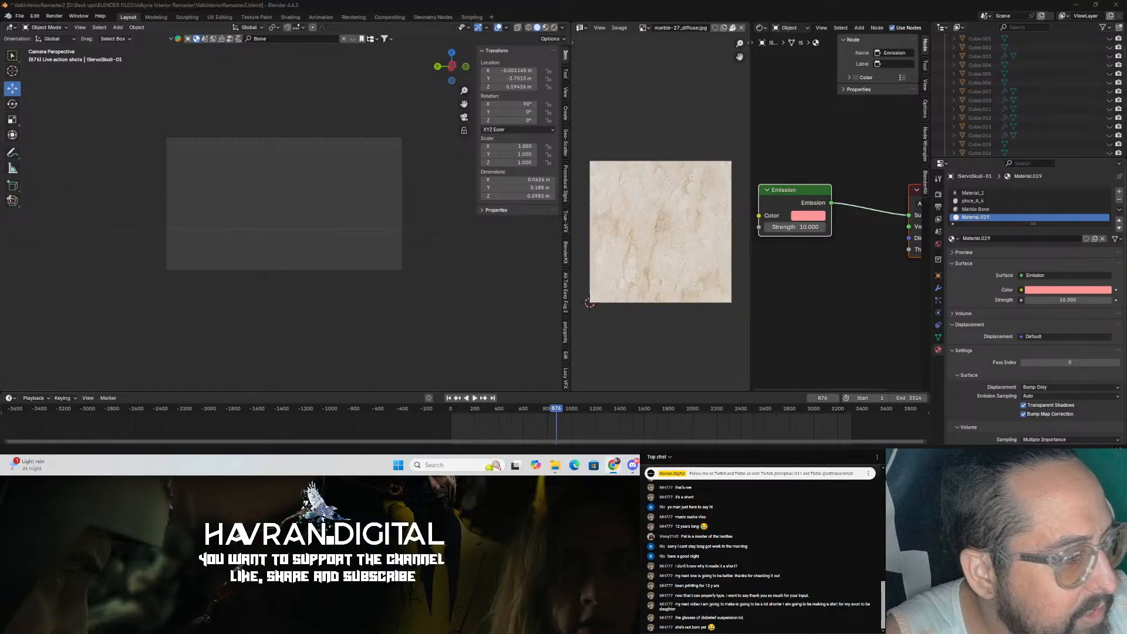
left_click(222, 264)
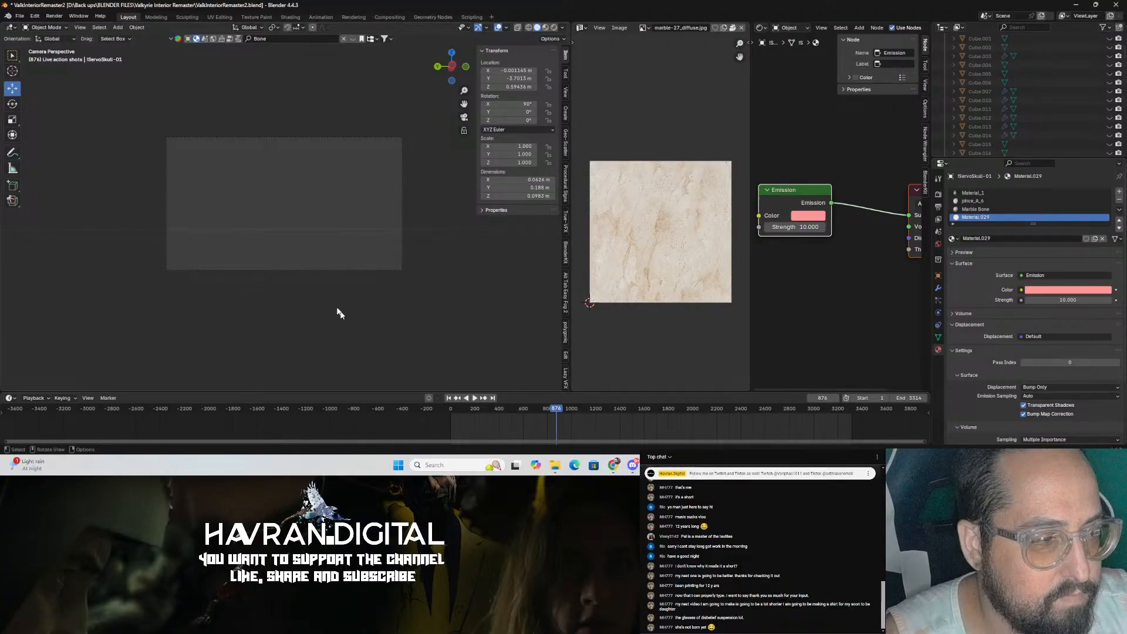
Step: Unhide all the hidden Valkyrie interior objects, working up through the whole outliner list, and save the file
left_click_drag(1125, 66, 1117, 156)
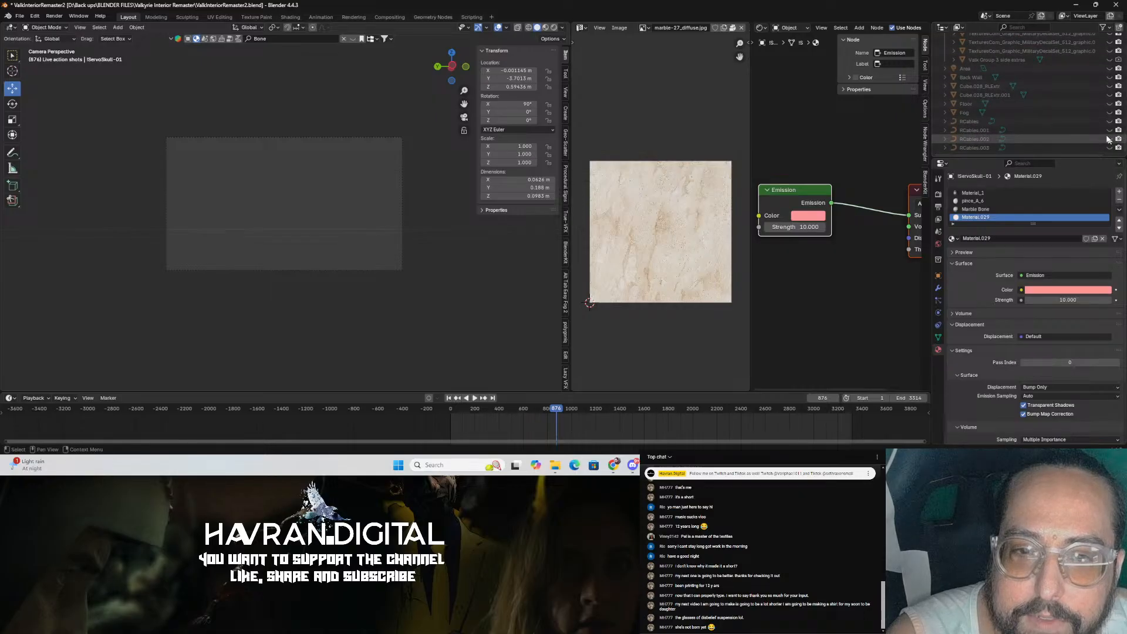
scroll(1098, 128, "up", 4)
scroll(1100, 131, "down", 4)
left_click_drag(1110, 149, 1106, 41)
scroll(1107, 47, "up", 5)
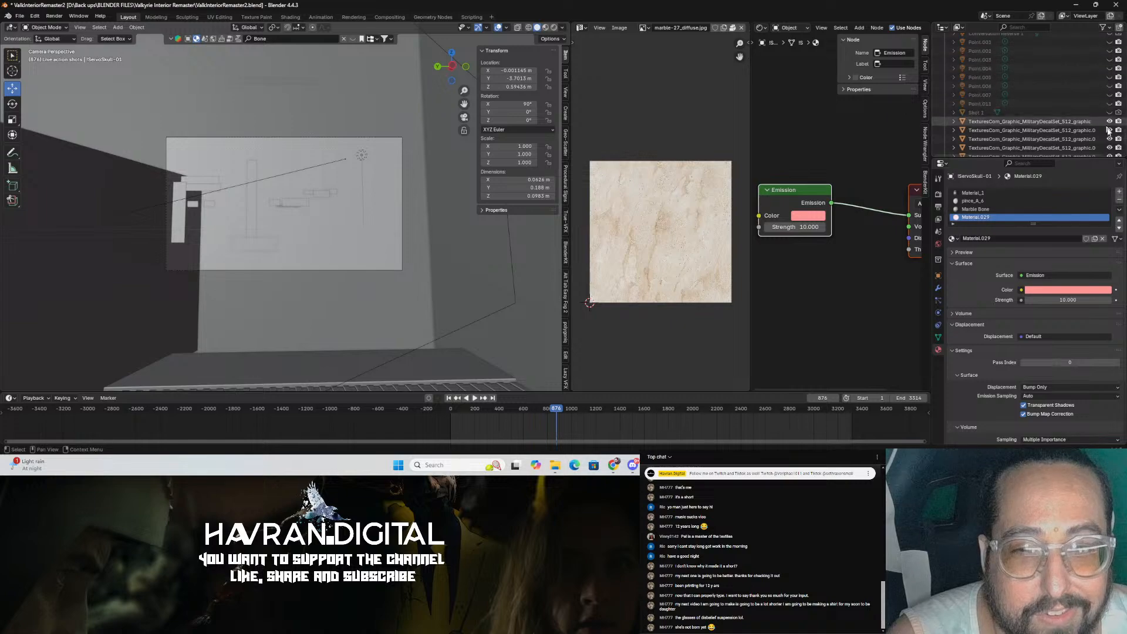
left_click_drag(1111, 131, 1110, 61)
left_click_drag(1110, 128, 1110, 37)
scroll(1090, 74, "up", 3)
mouse_move(1110, 96)
left_mouse_down()
mouse_move(1110, 57)
mouse_move(1110, 97)
left_mouse_up()
left_click(1109, 61)
scroll(1110, 61, "up", 4)
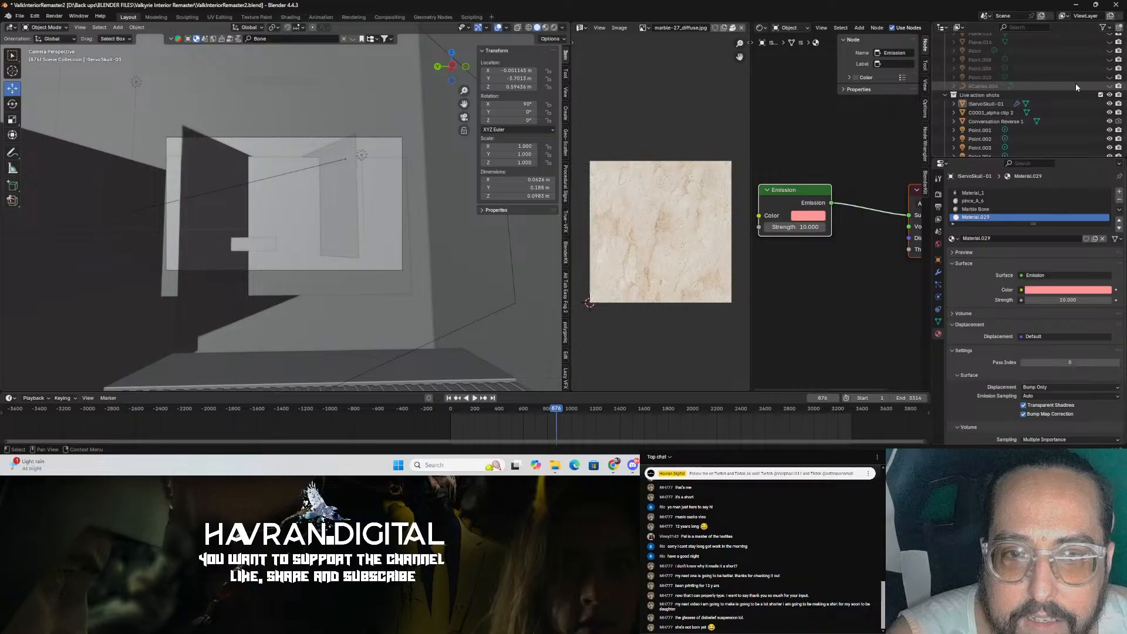
left_click(1110, 121)
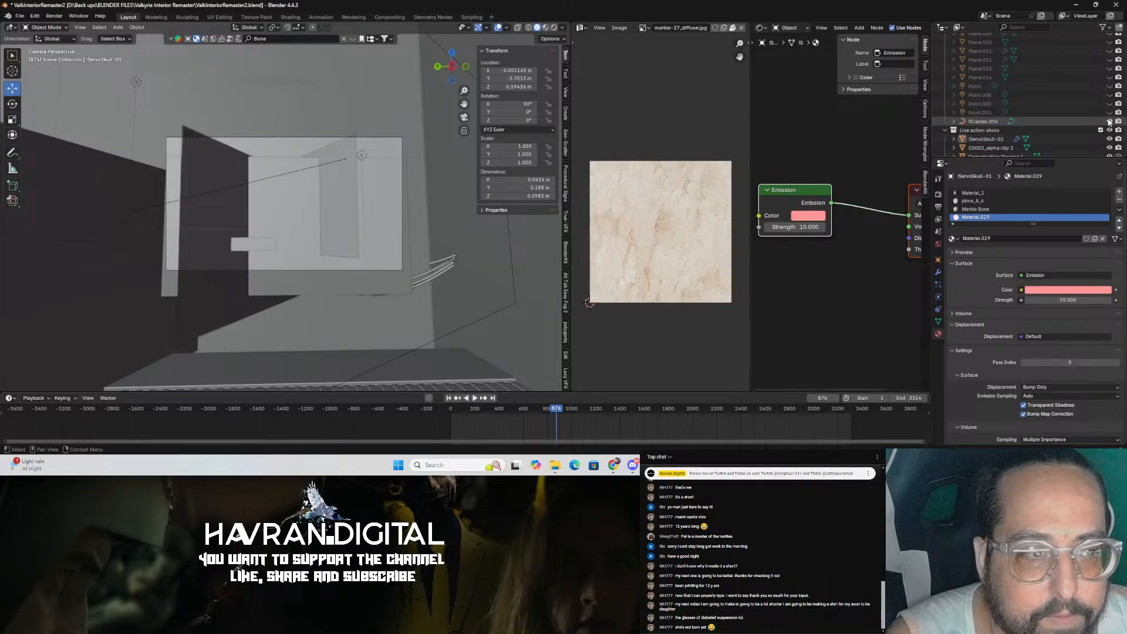
left_click_drag(1110, 68, 1110, 44)
scroll(1111, 88, "up", 5)
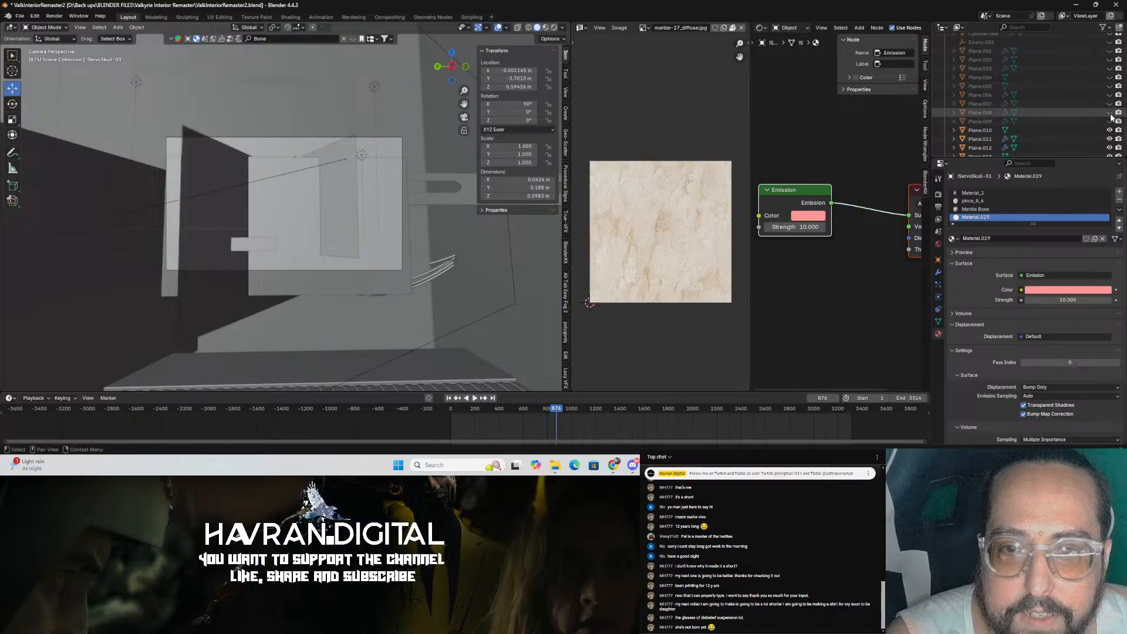
left_click_drag(1110, 95, 1109, 50)
scroll(1109, 52, "up", 3)
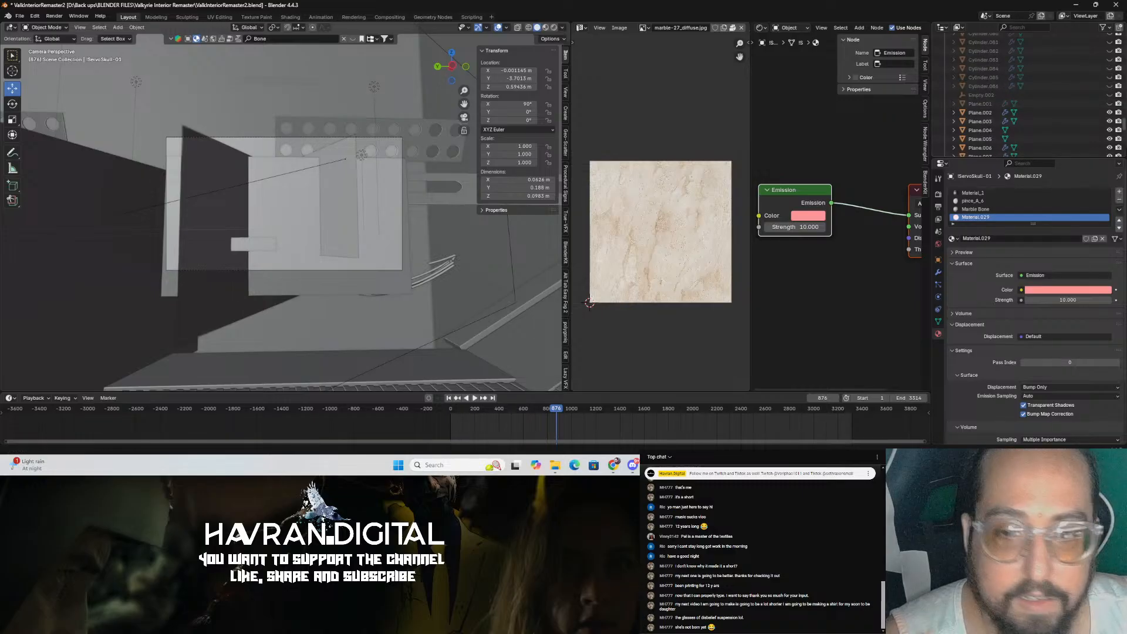
scroll(1093, 86, "up", 10)
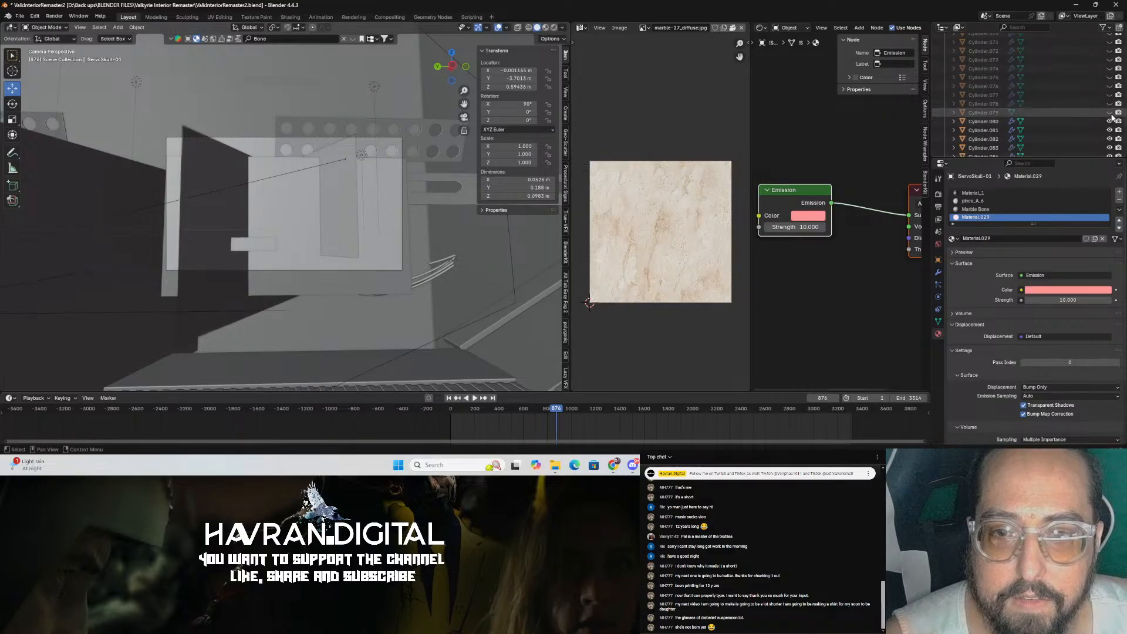
left_click_drag(1109, 112, 1110, 34)
scroll(1104, 82, "up", 6)
left_click_drag(1110, 130, 1110, 34)
scroll(1079, 101, "up", 4)
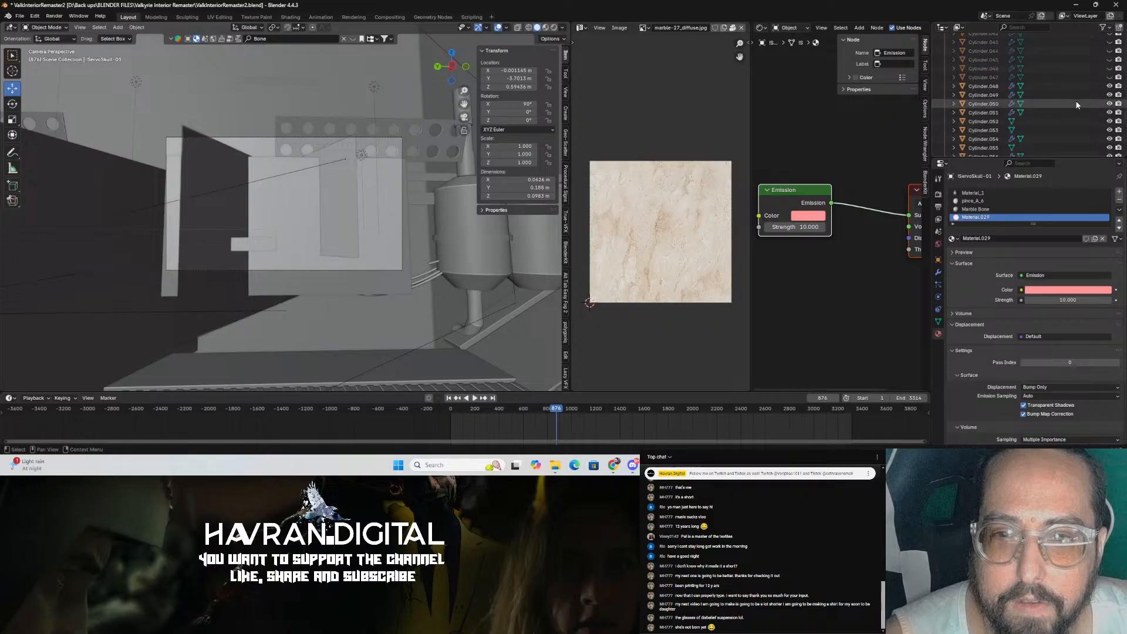
left_click_drag(1109, 95, 1110, 33)
scroll(1088, 79, "up", 2)
scroll(1088, 80, "up", 3)
left_click_drag(1110, 113, 1110, 30)
scroll(1097, 91, "up", 3)
scroll(1076, 87, "up", 4)
left_click_drag(1109, 139, 1109, 41)
scroll(1089, 82, "up", 1)
scroll(1088, 81, "up", 3)
left_click_drag(1110, 104, 1109, 33)
scroll(1084, 70, "up", 6)
scroll(1086, 83, "up", 7)
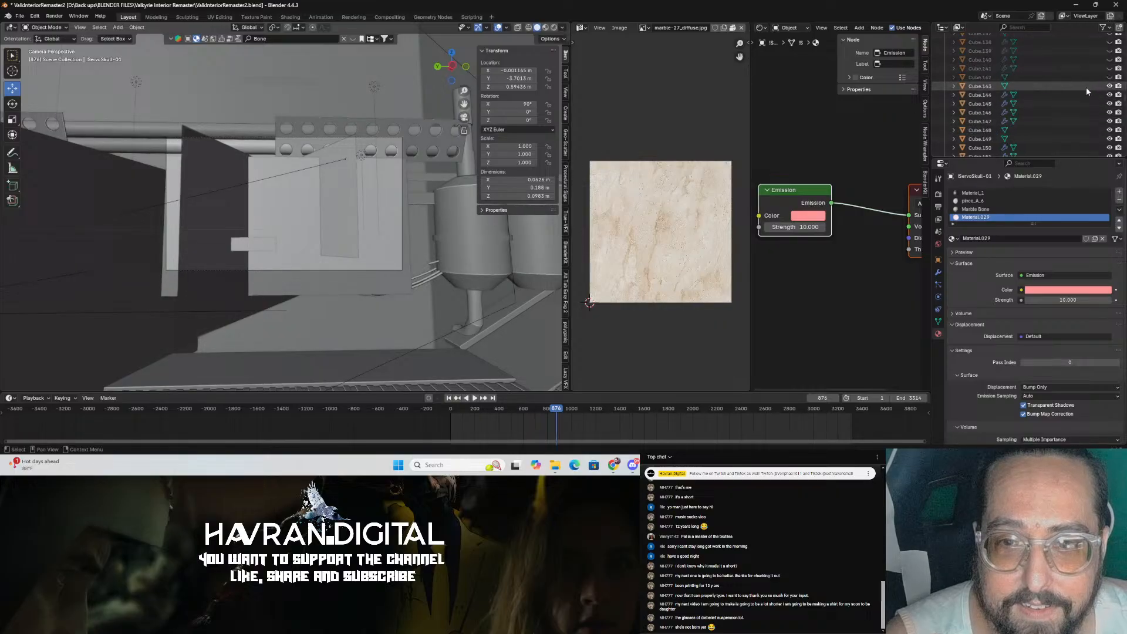
left_click_drag(1109, 136, 1110, 33)
scroll(1081, 92, "up", 5)
scroll(1092, 111, "up", 9)
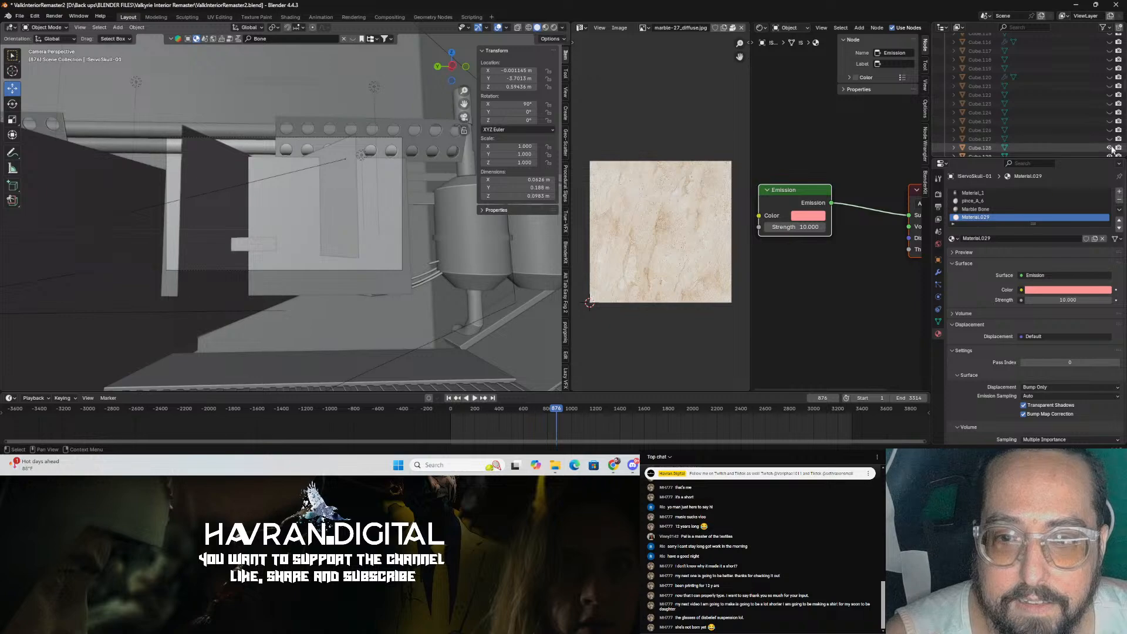
left_click_drag(1109, 112, 1111, 148)
scroll(1104, 141, "up", 7)
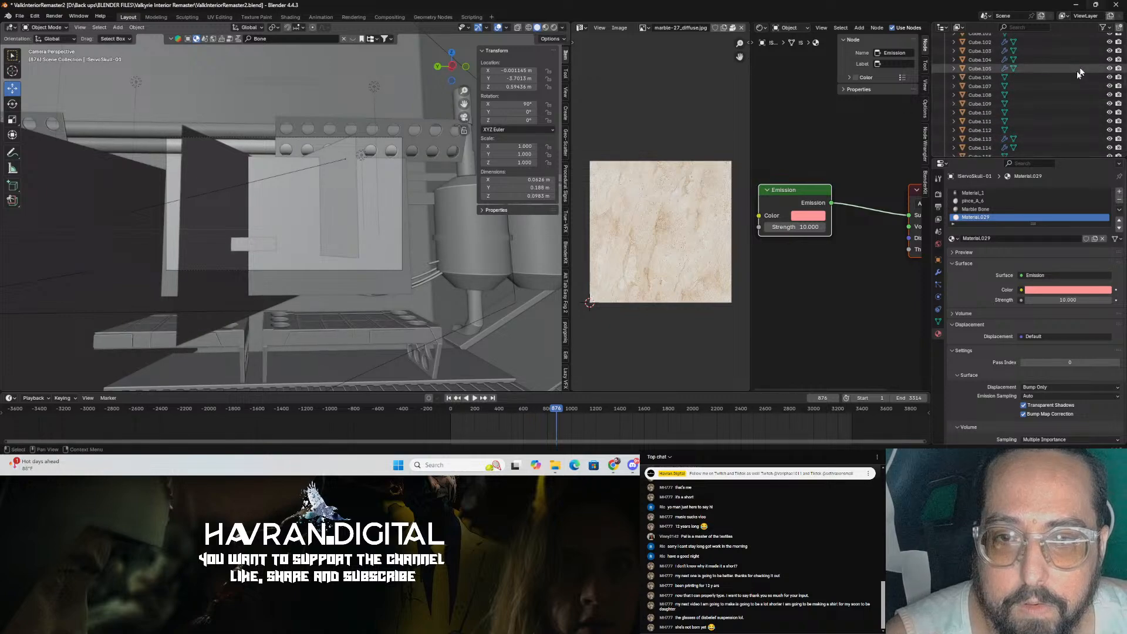
left_click_drag(1109, 148, 1108, 36)
scroll(1093, 71, "up", 5)
scroll(1083, 77, "up", 8)
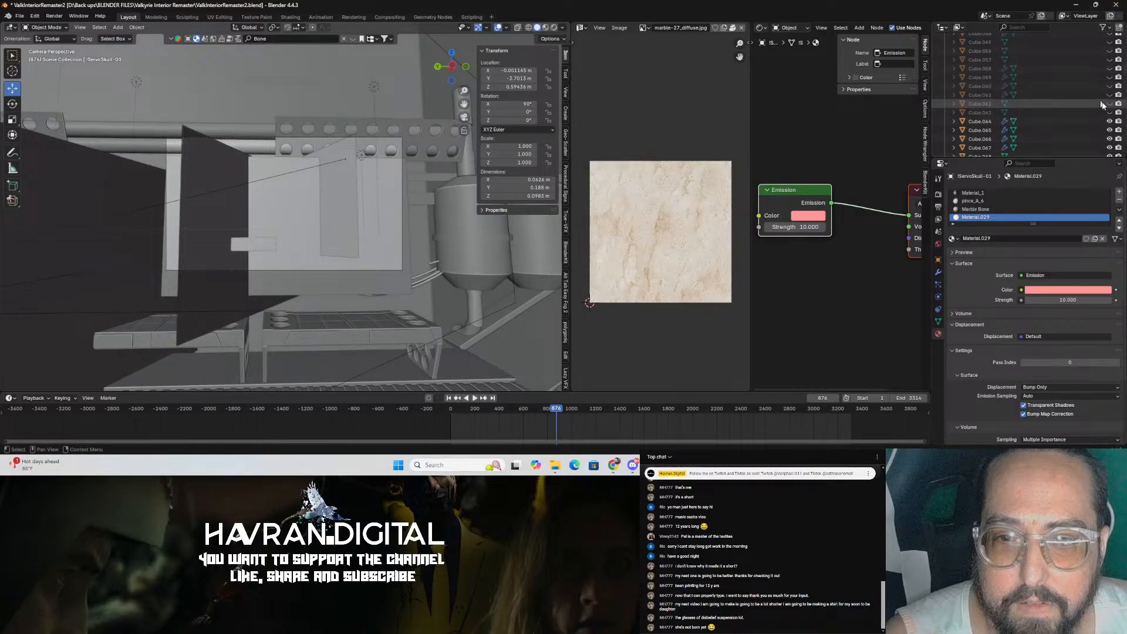
scroll(1092, 106, "up", 7)
scroll(1098, 103, "up", 7)
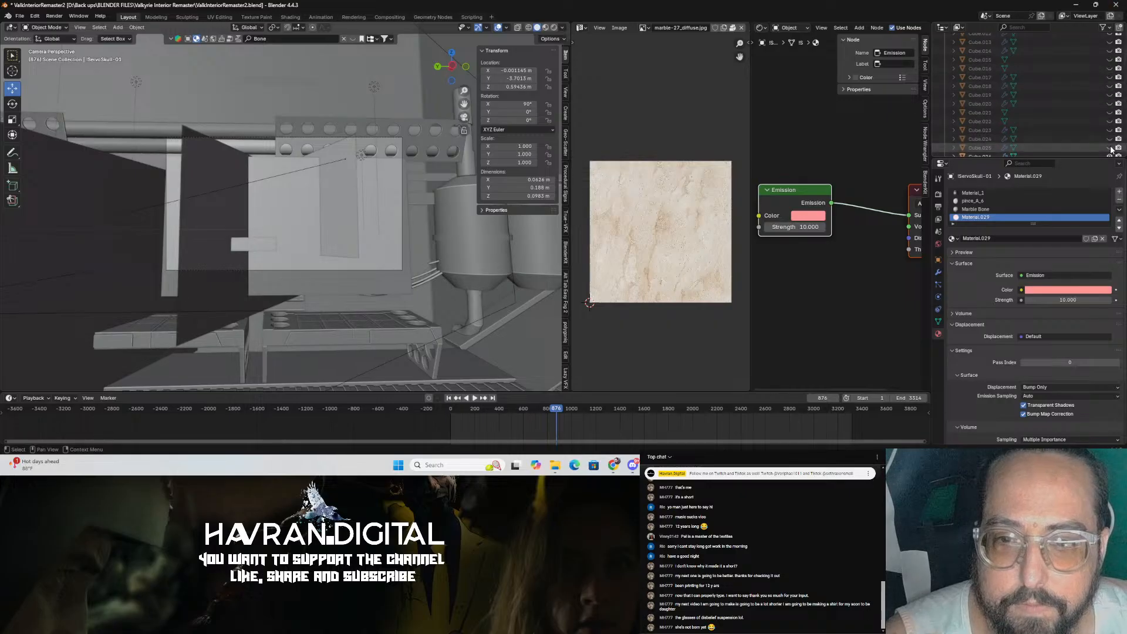
scroll(1072, 82, "up", 7)
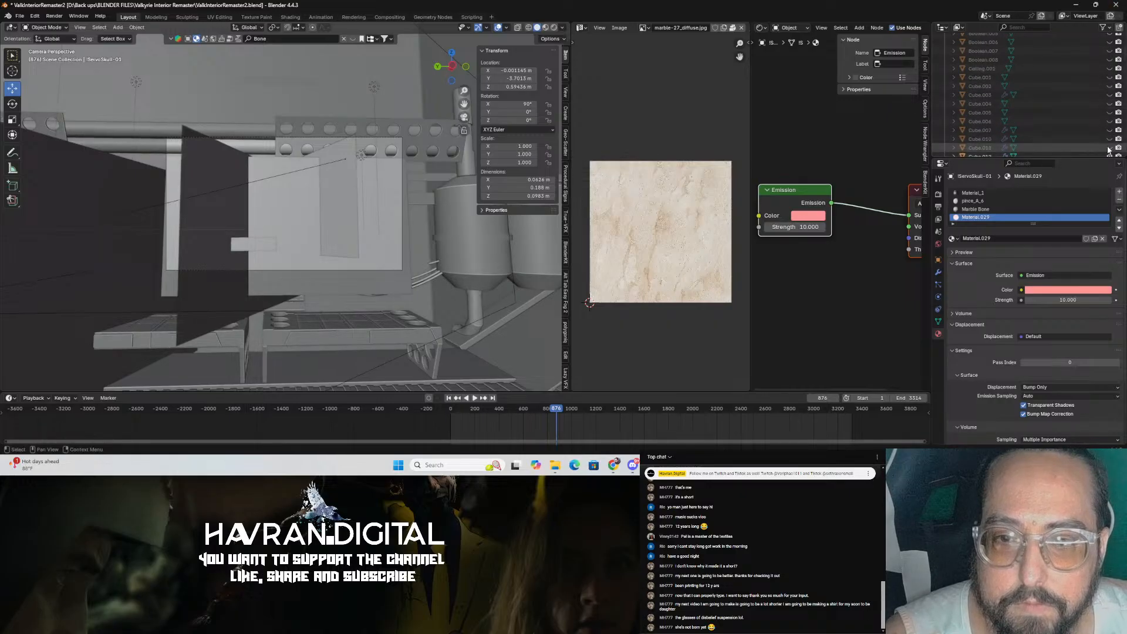
scroll(1066, 87, "up", 7)
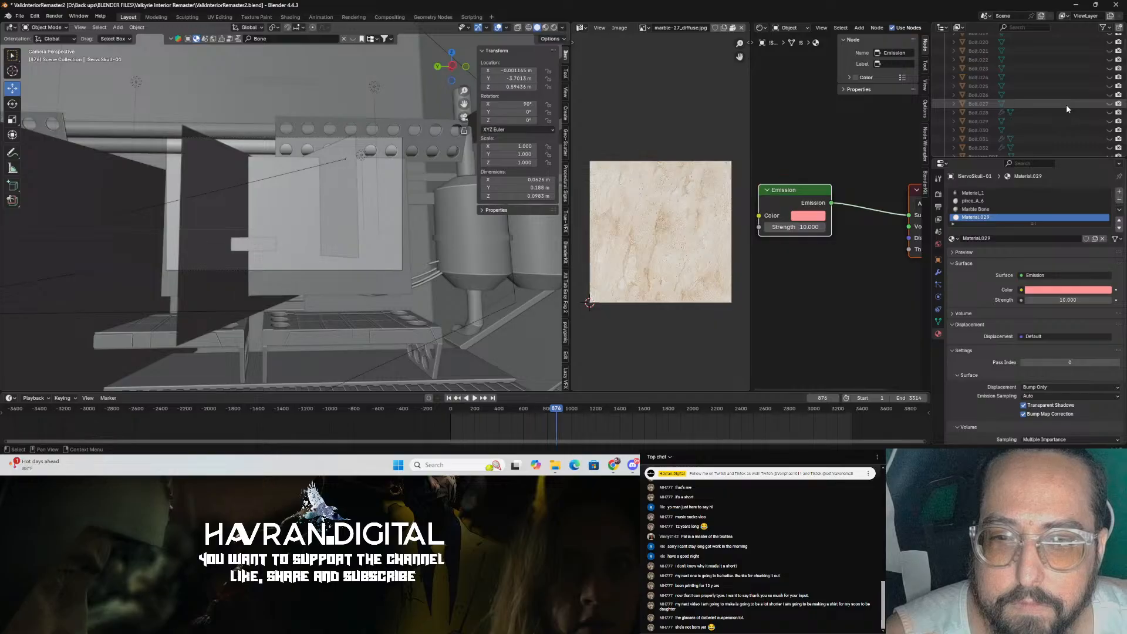
scroll(1063, 94, "up", 6)
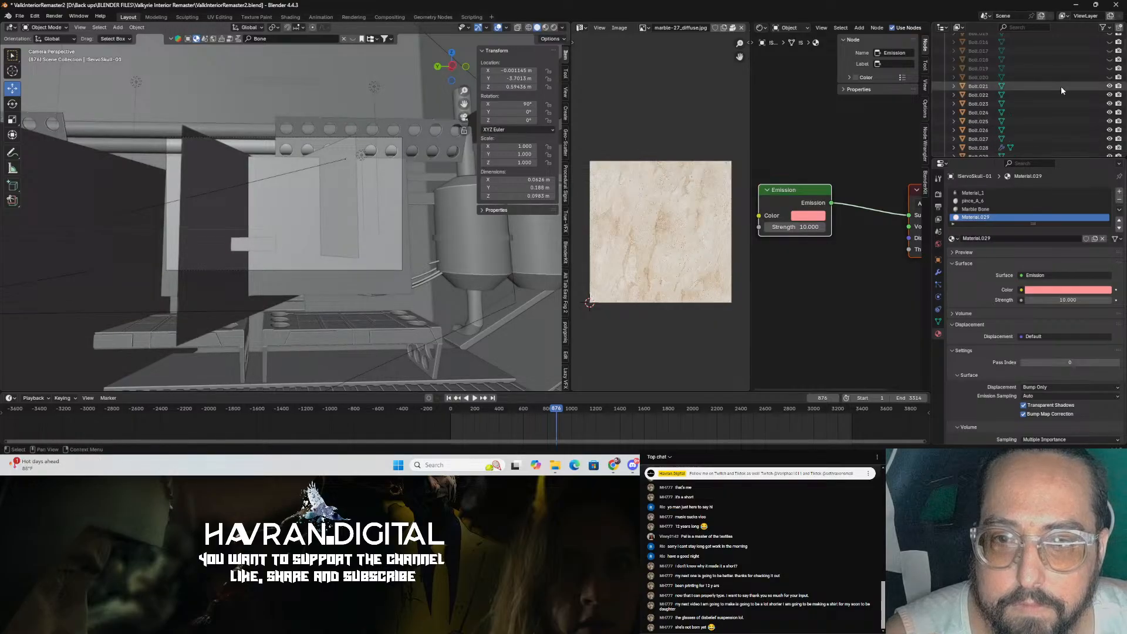
scroll(1065, 97, "up", 7)
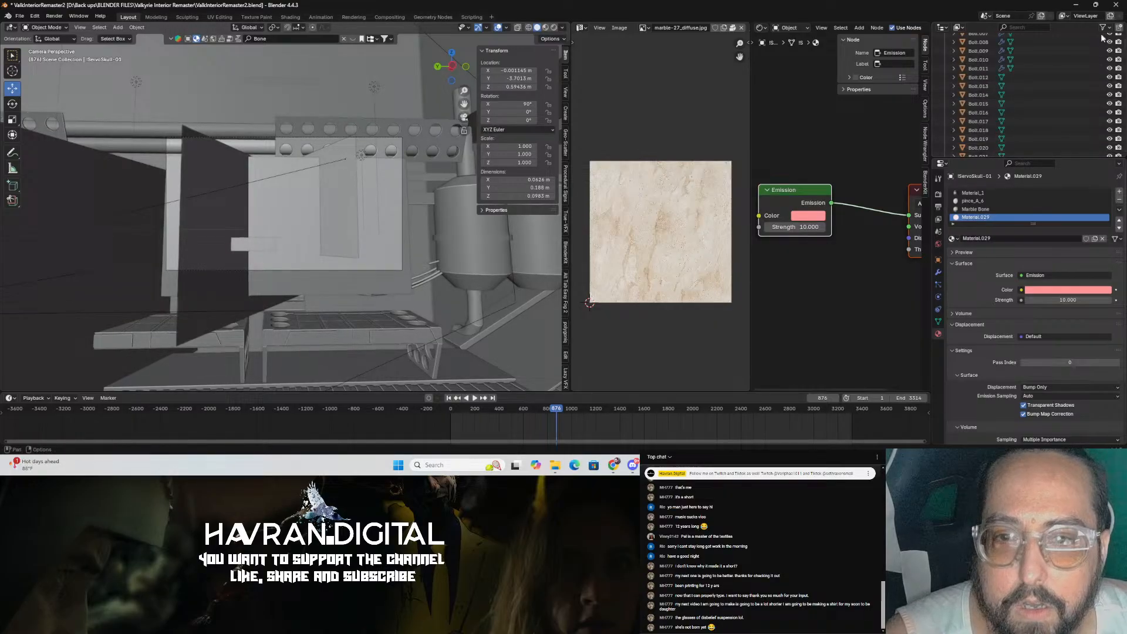
scroll(1080, 109, "up", 1)
scroll(1109, 51, "up", 2)
left_click_drag(1109, 86, 1110, 51)
scroll(1109, 58, "up", 3)
left_click_drag(1109, 94, 1110, 75)
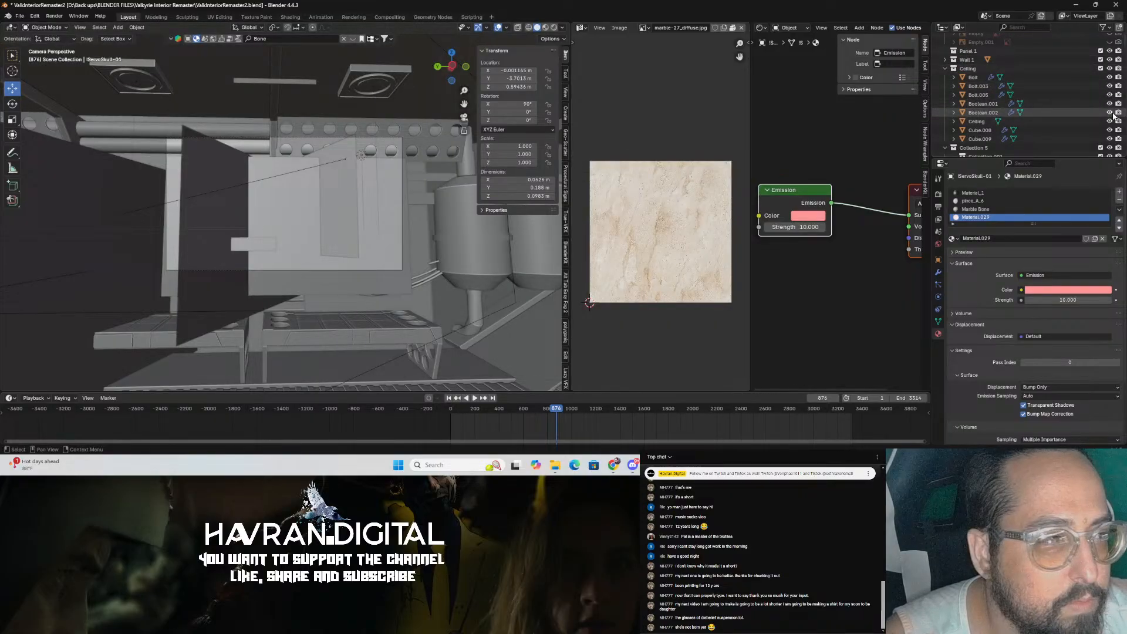
scroll(1110, 88, "up", 3)
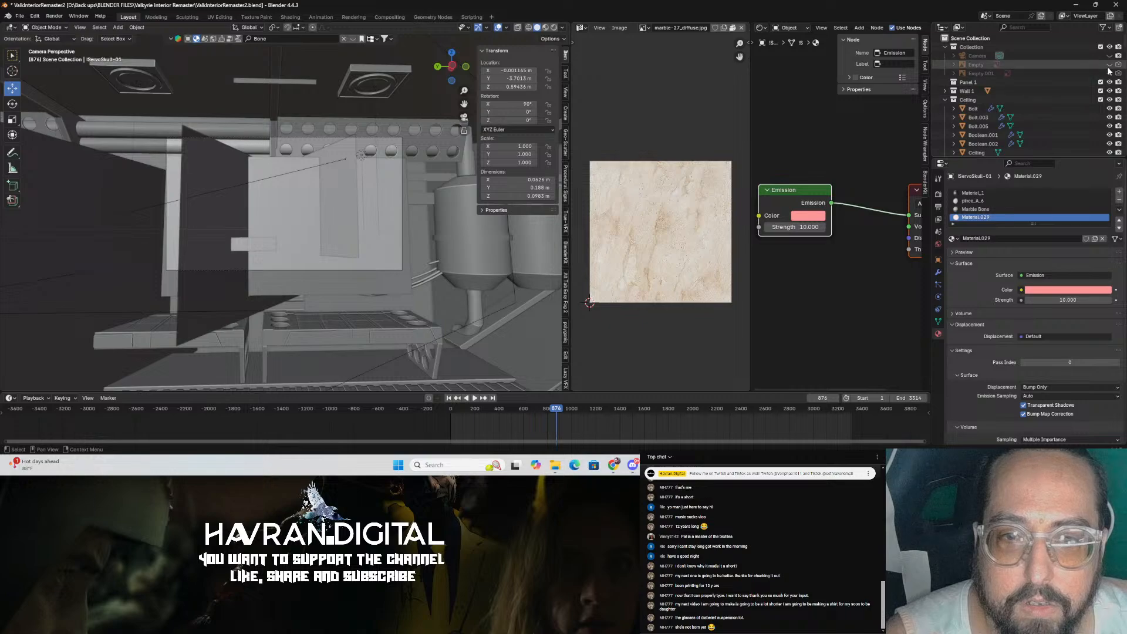
left_click_drag(1109, 73, 1110, 55)
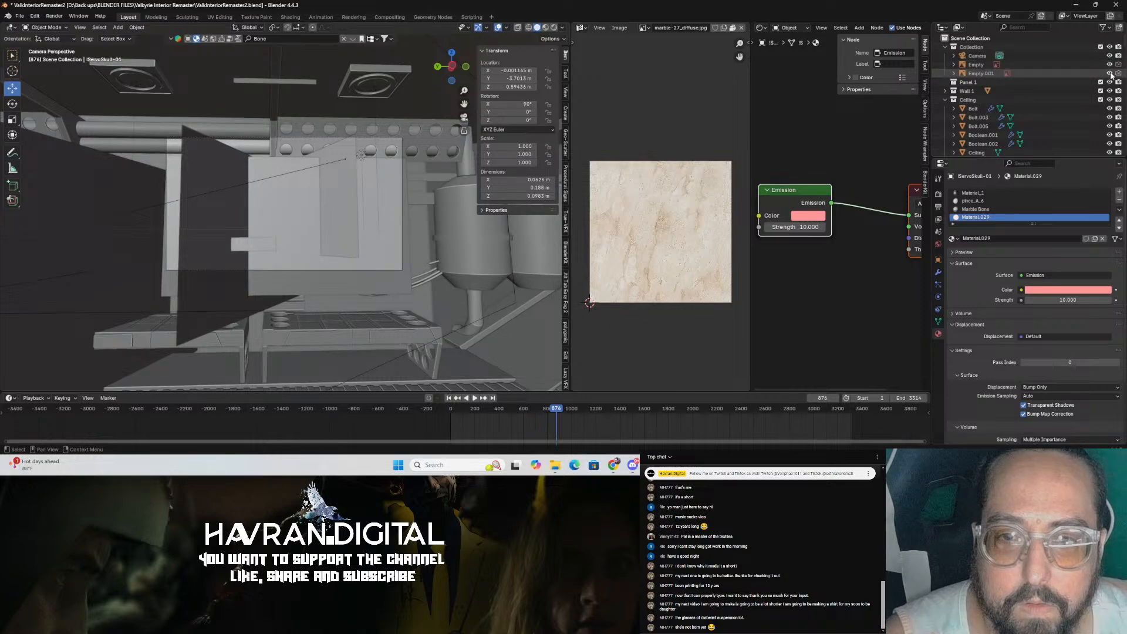
key("ctrl+s")
Step: Select the Shot 1 image plane and hide it in the viewport
middle_click_drag(356, 182, 244, 199)
left_click(207, 157)
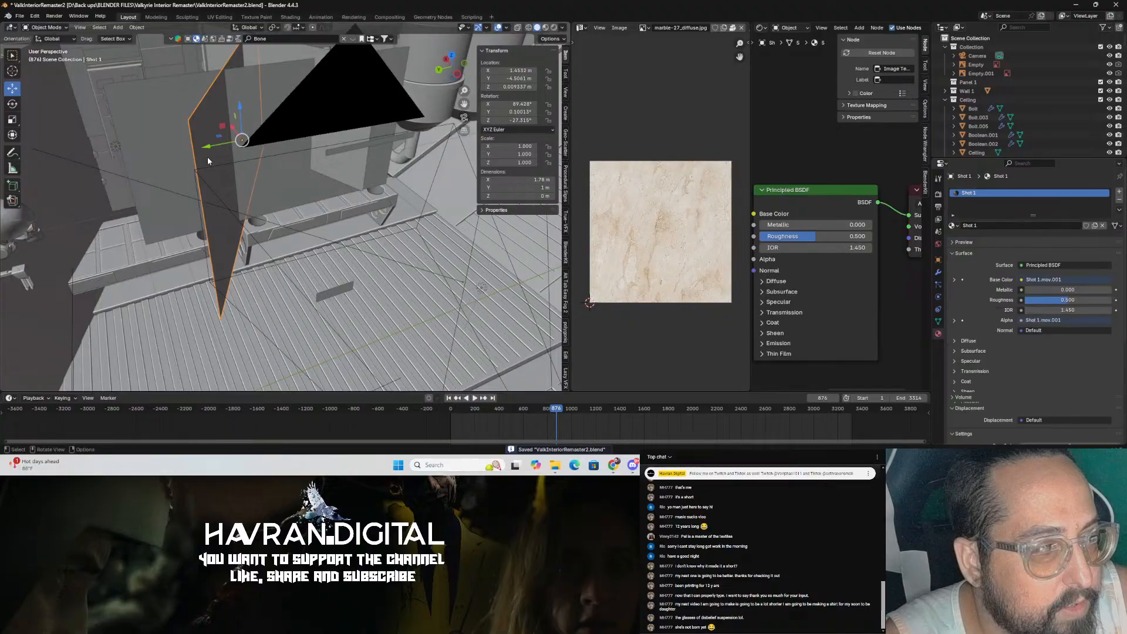
scroll(1110, 70, "down", 15)
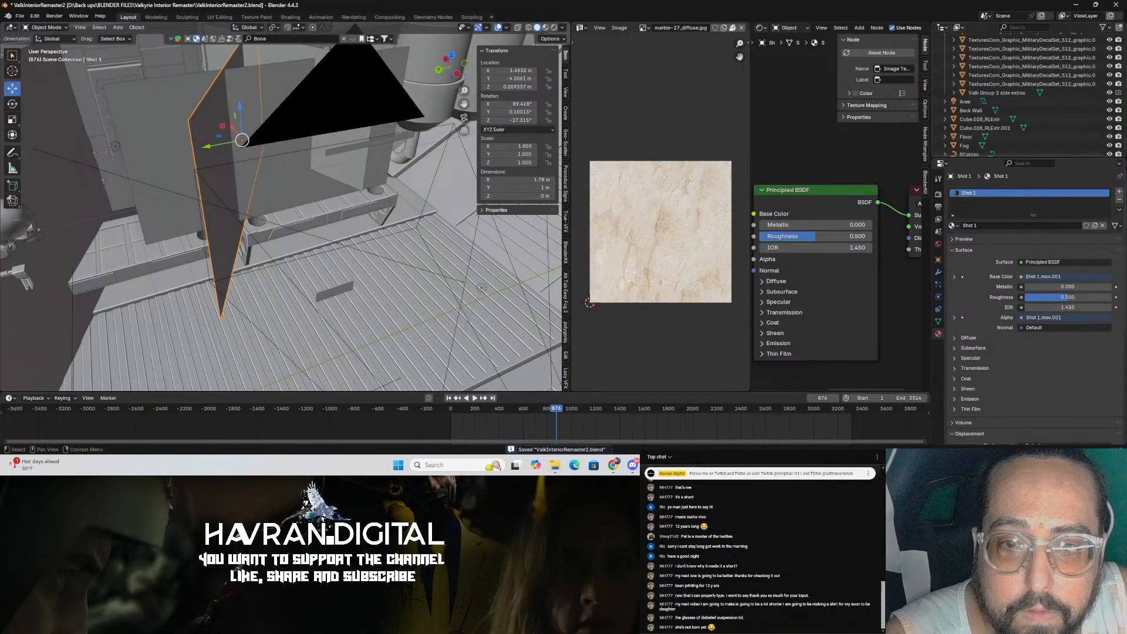
left_click(1110, 112)
Step: Select the Conversation Reverse 1 image plane, hide it in the viewport, and save the file
middle_click_drag(216, 98, 300, 135)
left_click(300, 135)
scroll(1063, 68, "up", 1)
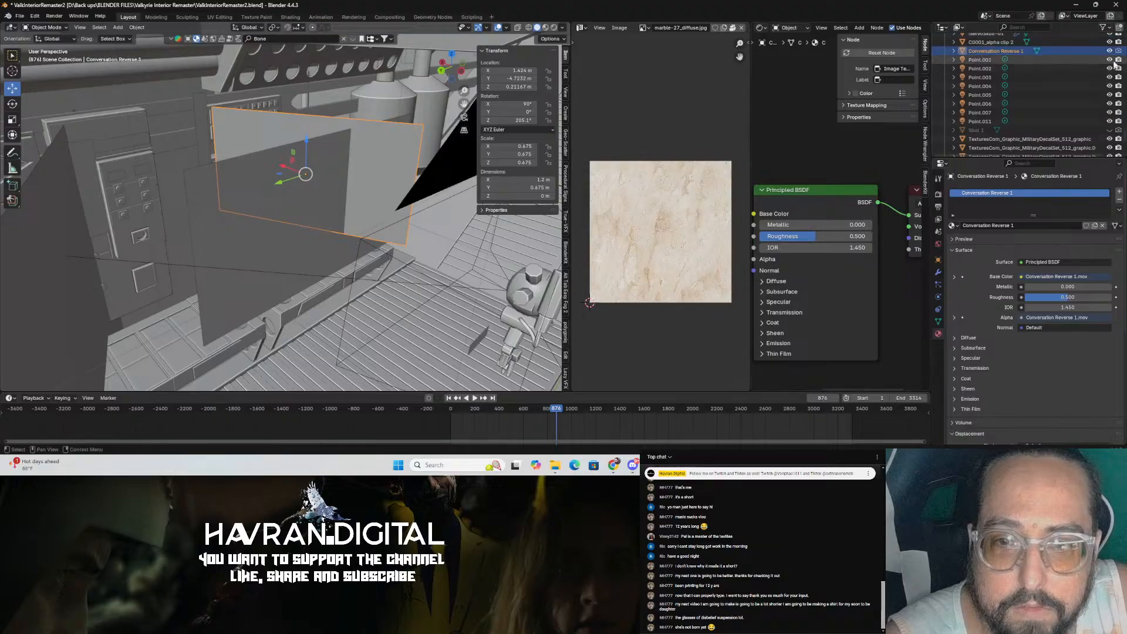
left_click(1110, 51)
key("ctrl+s")
Step: Select the Valk Group 3 side extras plane and hide it in the viewport
middle_click_drag(135, 217, 256, 222)
scroll(213, 227, "down", 4)
scroll(194, 240, "up", 4)
scroll(167, 226, "up", 5)
middle_click_drag(142, 207, 165, 224)
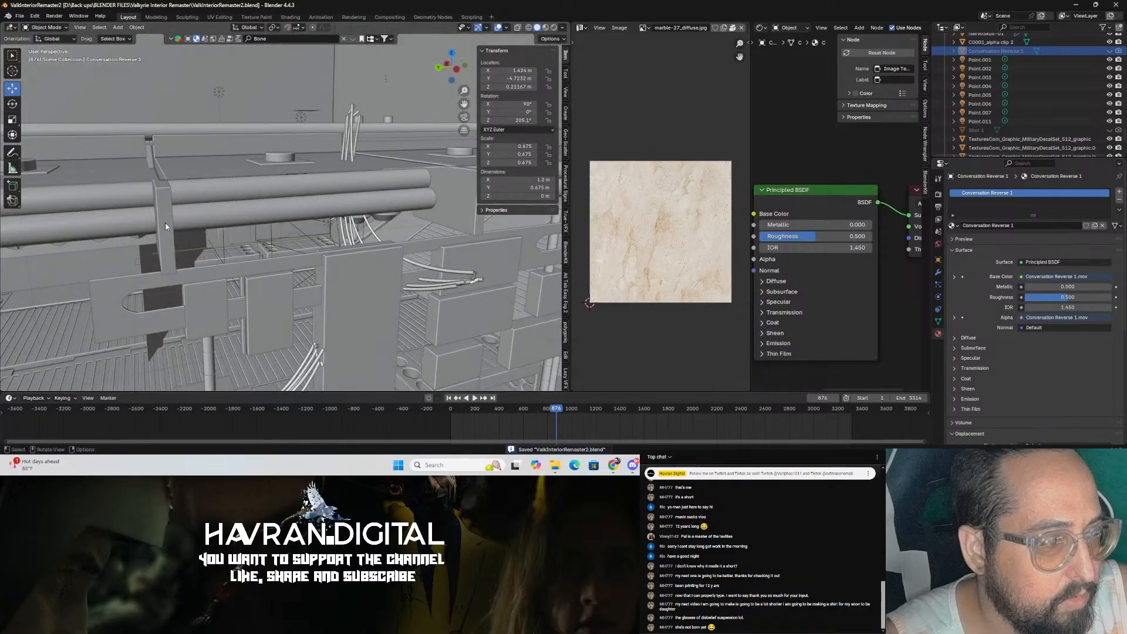
scroll(165, 224, "down", 5)
scroll(304, 250, "down", 4)
middle_click_drag(405, 245, 445, 251)
scroll(336, 252, "up", 5)
scroll(387, 243, "up", 2)
left_click(445, 251)
scroll(1108, 42, "down", 8)
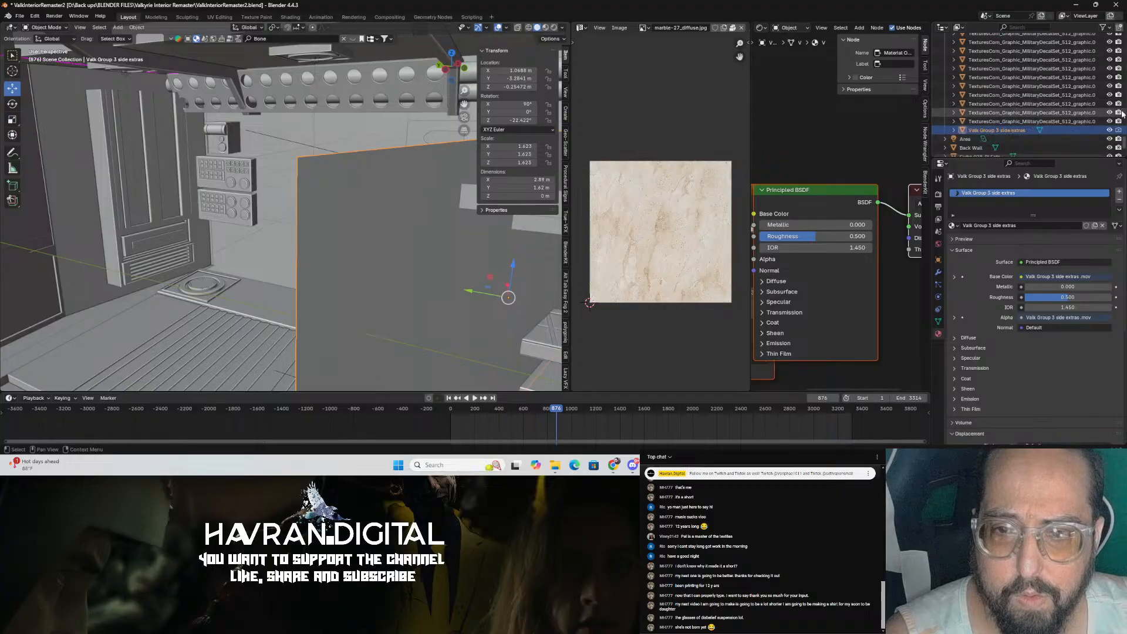
left_click(1109, 129)
Step: Hide the Plane object inside the Wall 1 collection
middle_click_drag(487, 271, 361, 242)
key("KP_0")
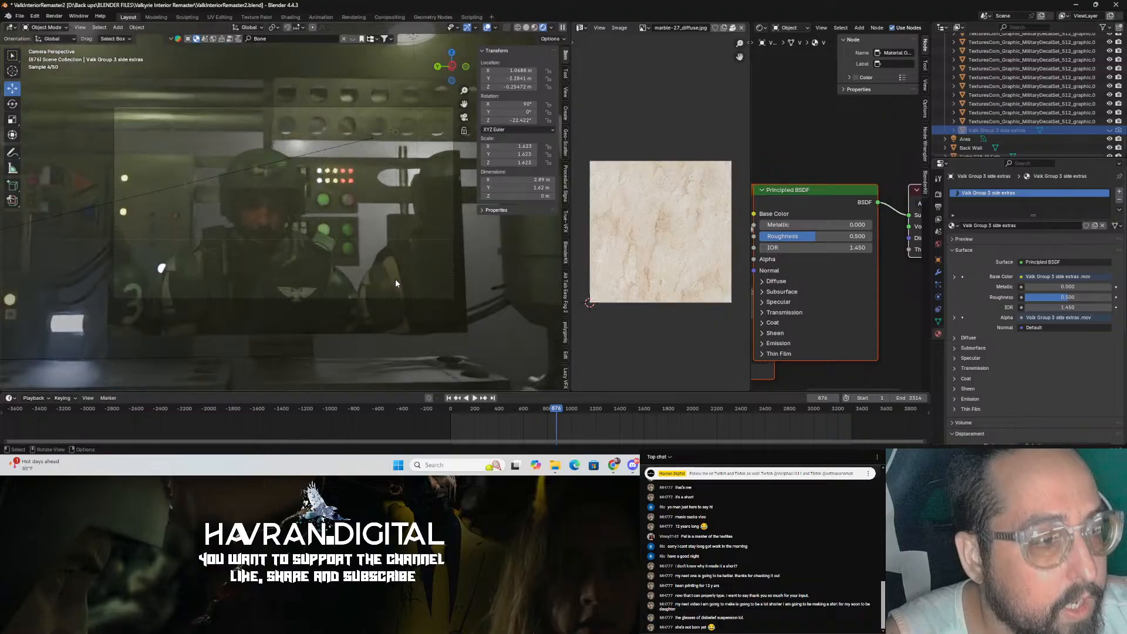
middle_click_drag(407, 304, 470, 259)
scroll(1044, 121, "down", 3)
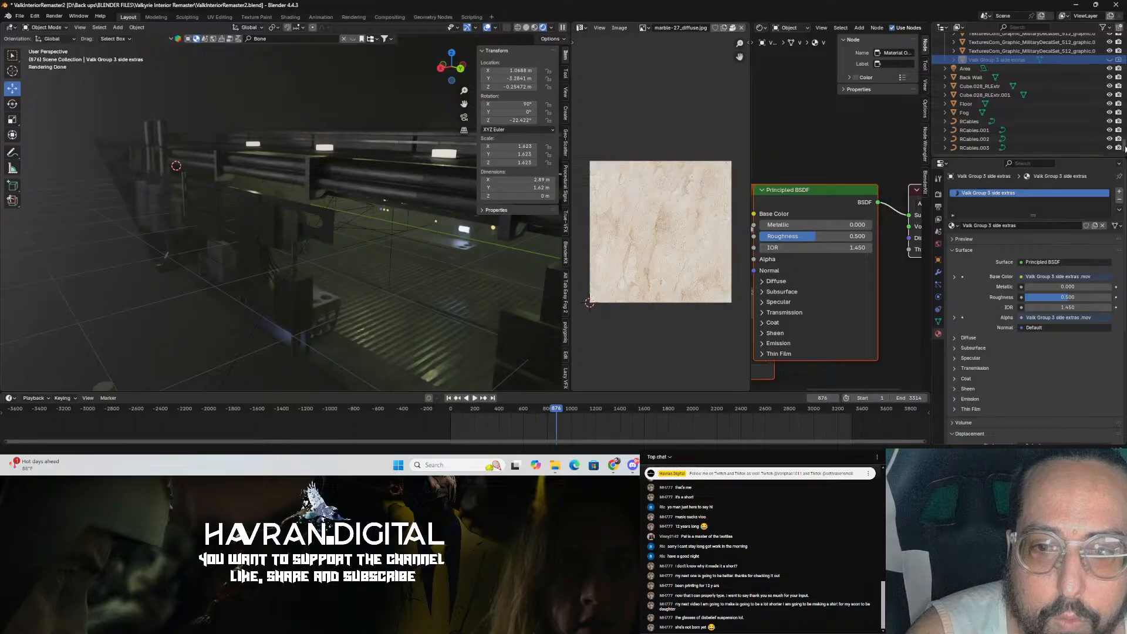
scroll(1057, 141, "up", 10)
scroll(1068, 61, "down", 1)
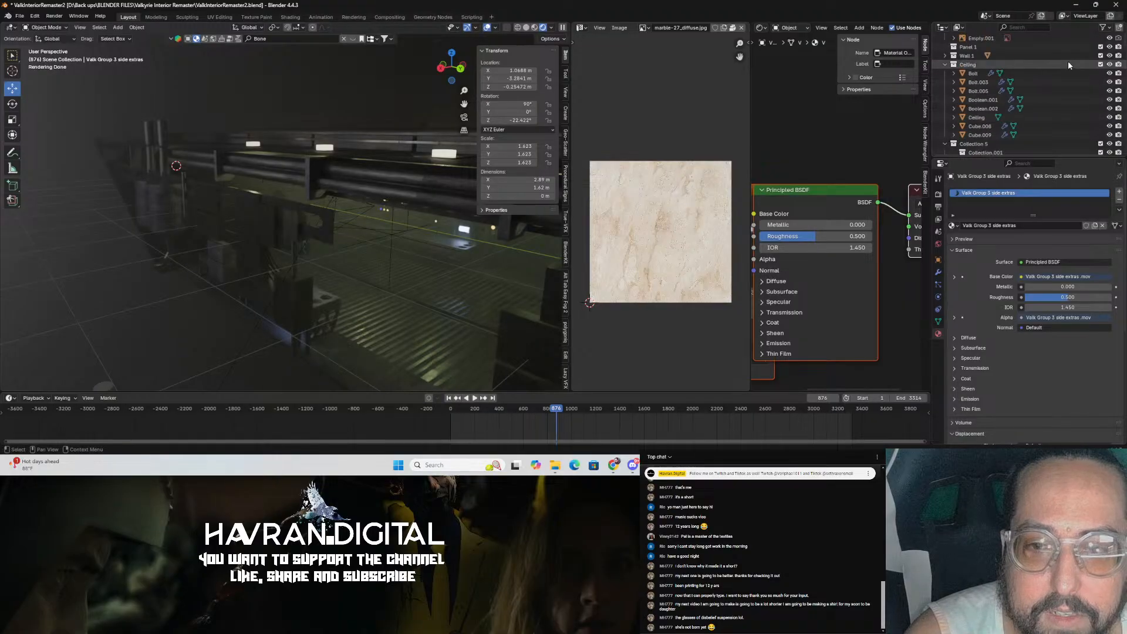
left_click(945, 73)
left_click(1110, 83)
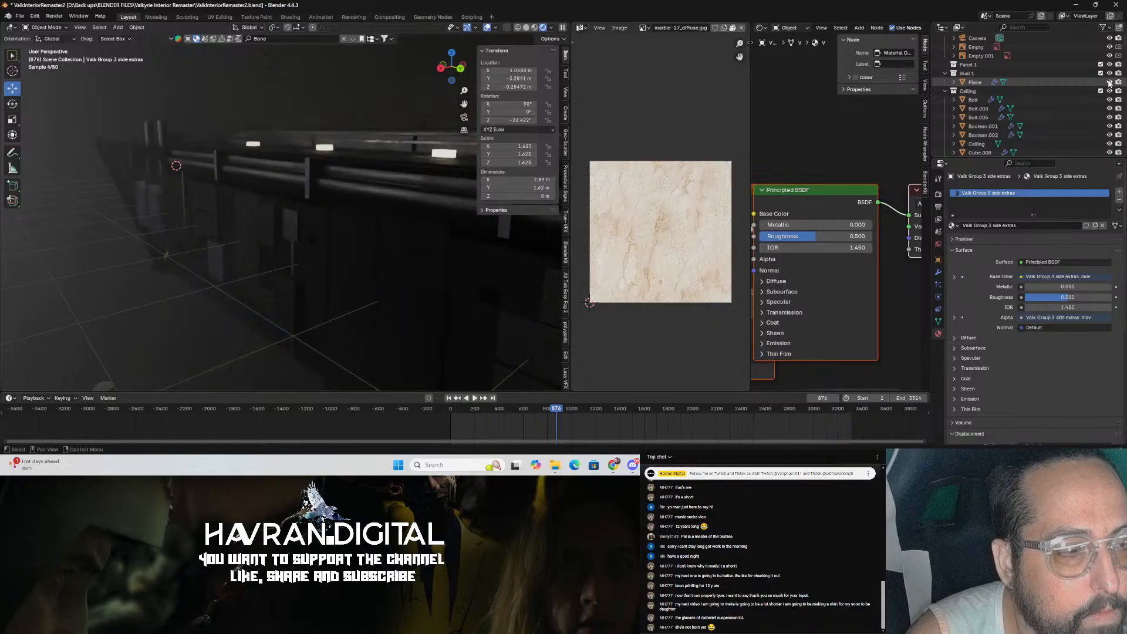
Step: Save the file and review the interior from the camera and perspective views
key("KP_0")
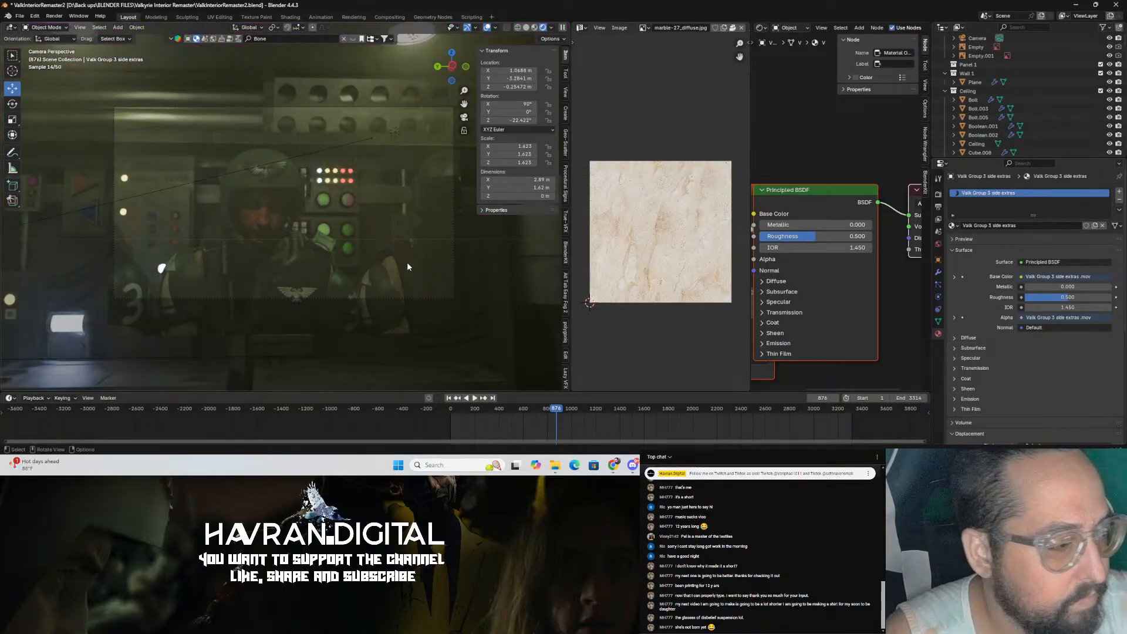
key("ctrl+s")
middle_click_drag(407, 262, 380, 256)
scroll(1037, 111, "down", 5)
scroll(1039, 109, "down", 10)
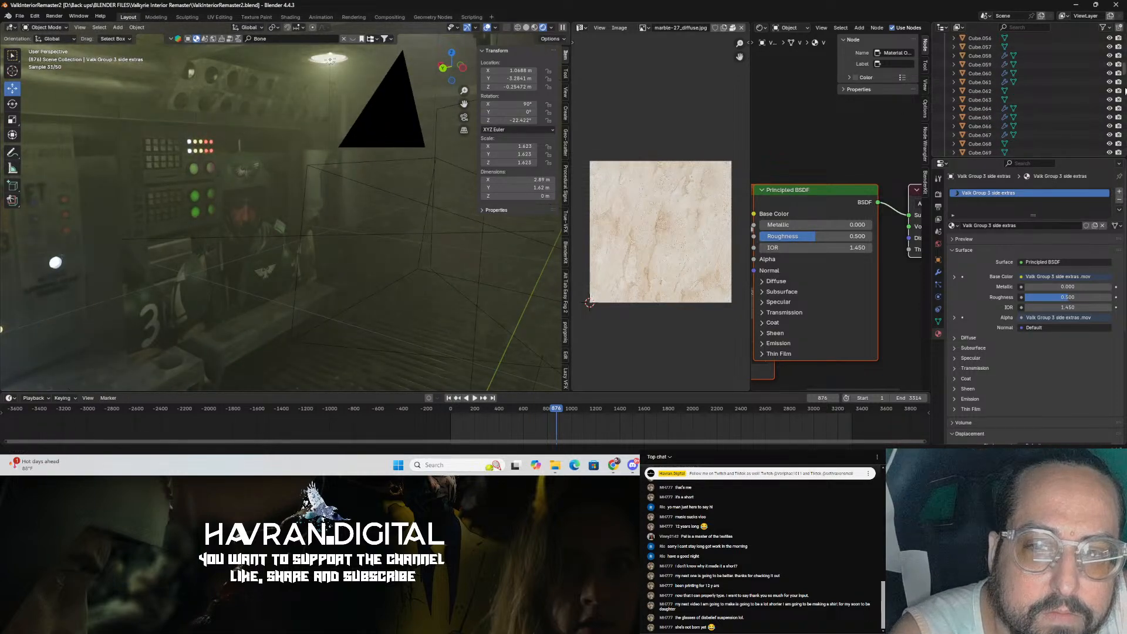
scroll(1070, 118, "down", 10)
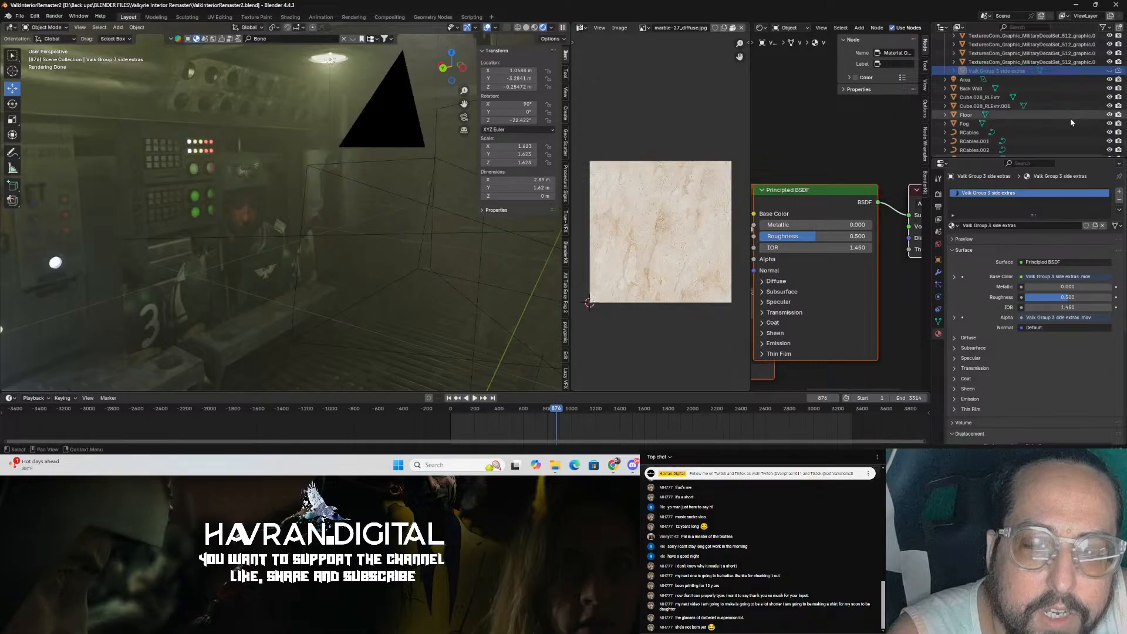
Step: Show and then re-hide the Valk Group 3 side extras plane in the viewport
scroll(1069, 118, "up", 3)
left_click(1109, 124)
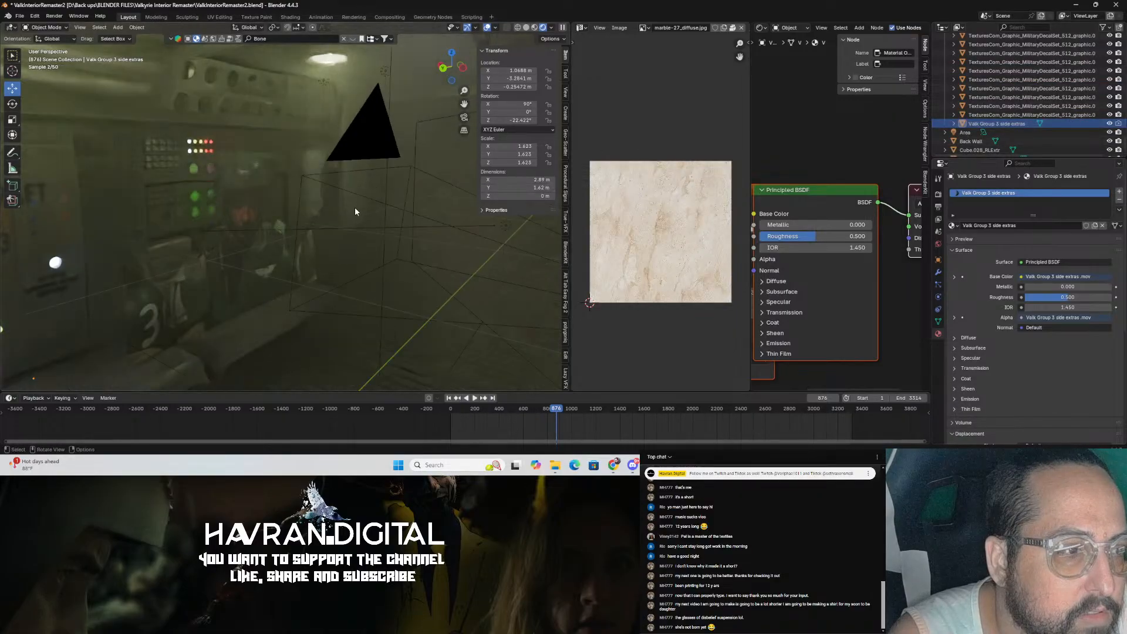
scroll(354, 207, "down", 4)
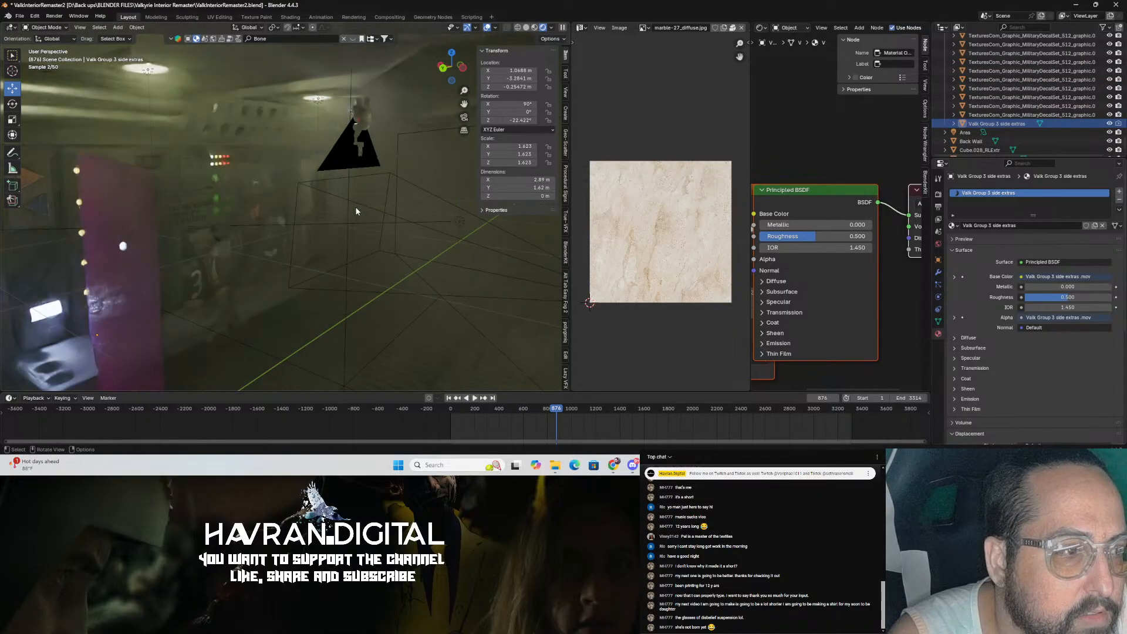
left_click(1110, 124)
middle_click_drag(311, 222, 294, 173)
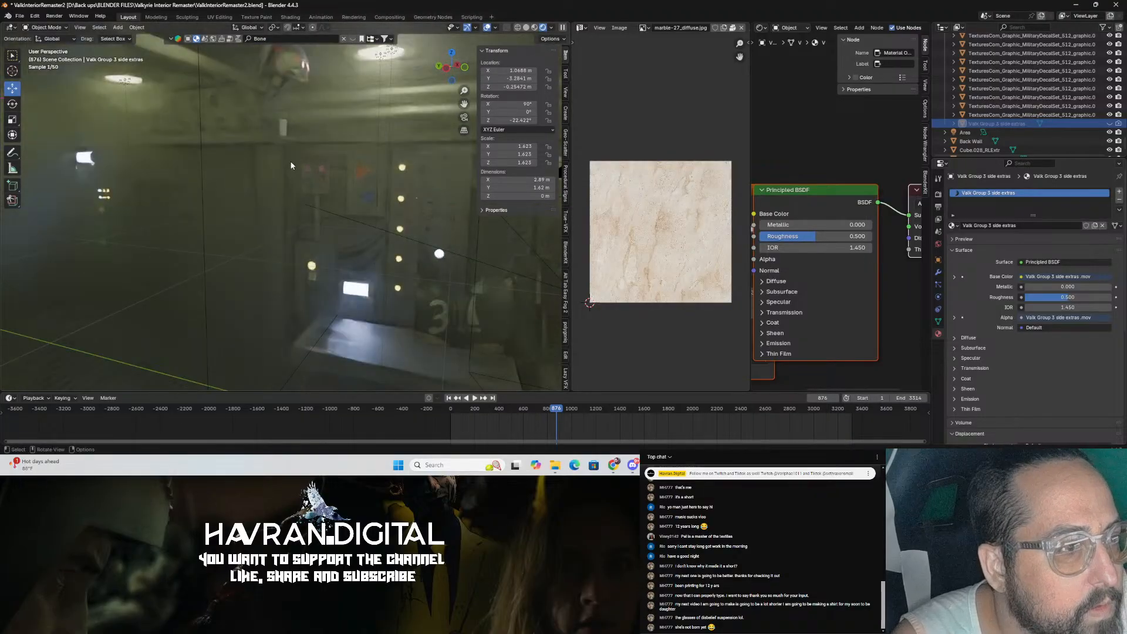
Step: Select the ServoSkull-01 object, switch the viewport to solid shading, and save the file
left_click(280, 88)
left_click_drag(285, 83, 285, 327)
scroll(285, 327, "down", 4)
left_click(527, 29)
mouse_move(467, 130)
middle_mouse_down()
mouse_move(418, 143)
mouse_move(433, 192)
mouse_move(248, 203)
mouse_move(301, 229)
mouse_move(313, 256)
middle_mouse_up()
scroll(405, 155, "down", 4)
left_click_drag(298, 242, 140, 244)
middle_click_drag(141, 244, 364, 221, "shift")
left_click_drag(382, 222, 275, 223)
left_click_drag(318, 183, 320, 199)
key("ctrl+s")
Step: Go to frame 0 and move the servo skull to a starting spot near the left wall
left_click(429, 398)
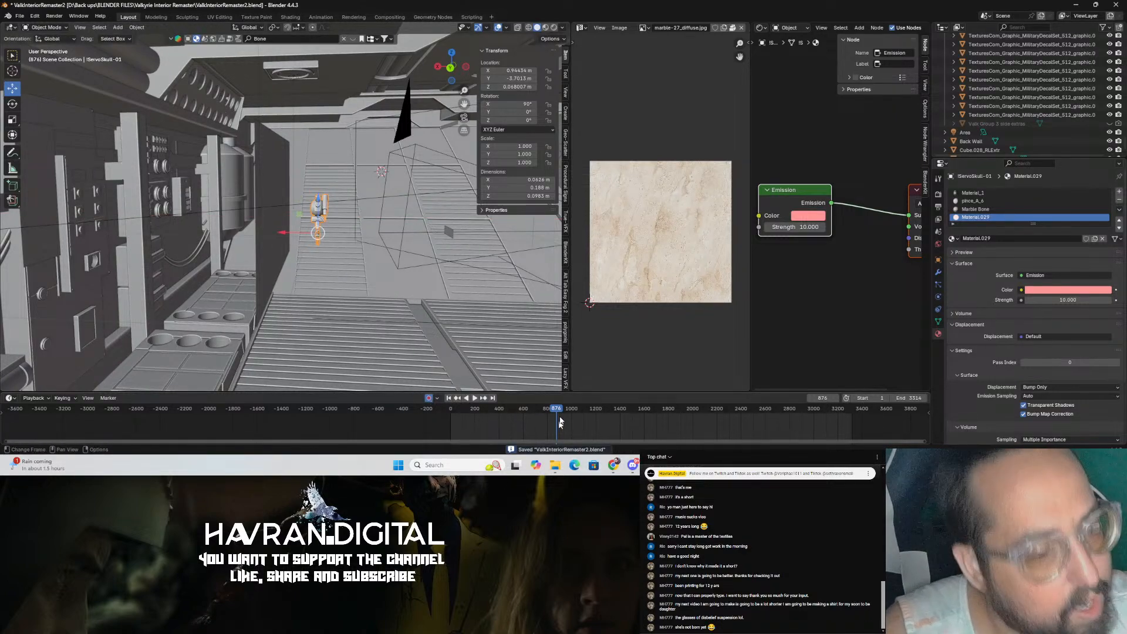
left_click_drag(555, 408, 448, 408)
middle_click_drag(399, 323, 344, 313)
left_click_drag(181, 268, 117, 288)
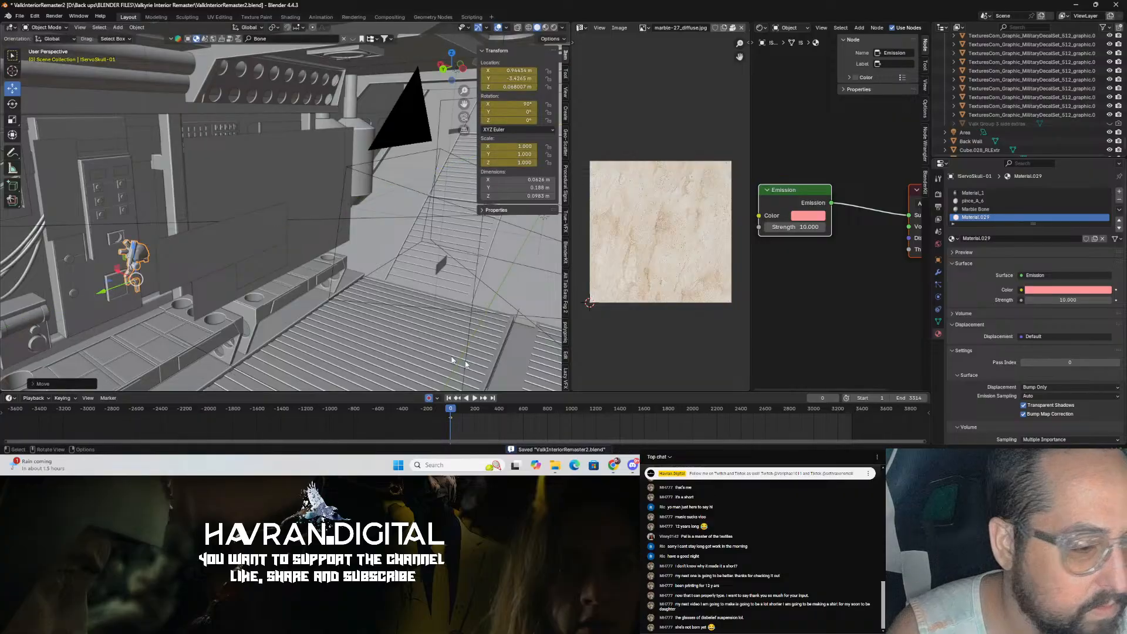
Step: At frame 1567, move the servo skull further along the corridor to key its end position
left_click_drag(468, 411, 643, 409)
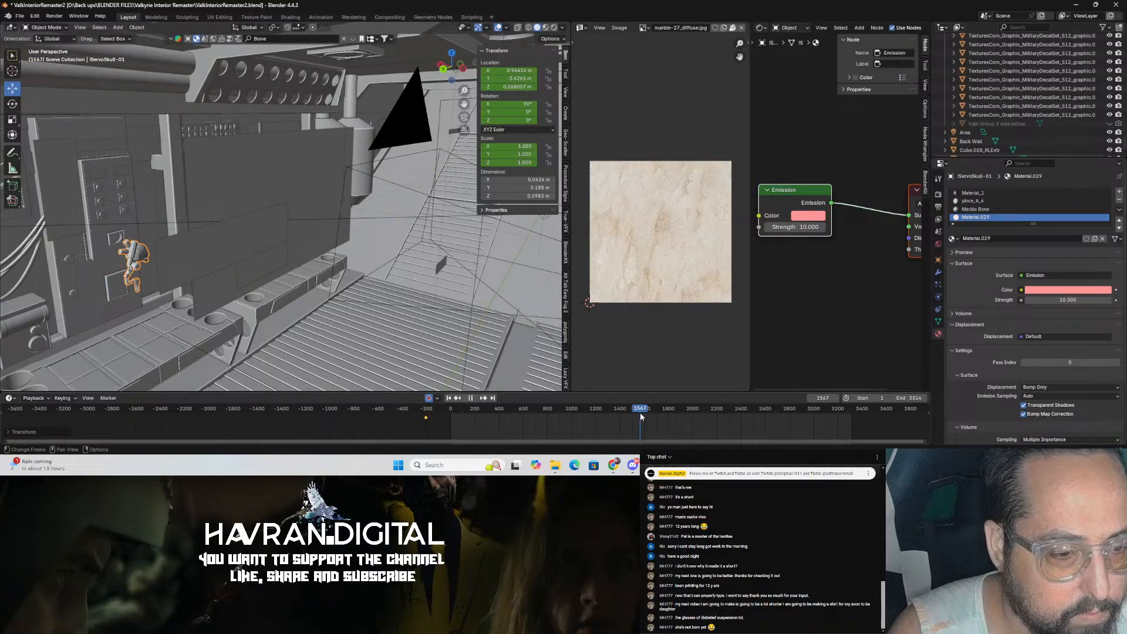
left_click_drag(105, 292, 427, 179)
middle_click_drag(432, 229, 382, 241)
Step: Preview the skull's flight through the camera view and save the file
key("KP_0")
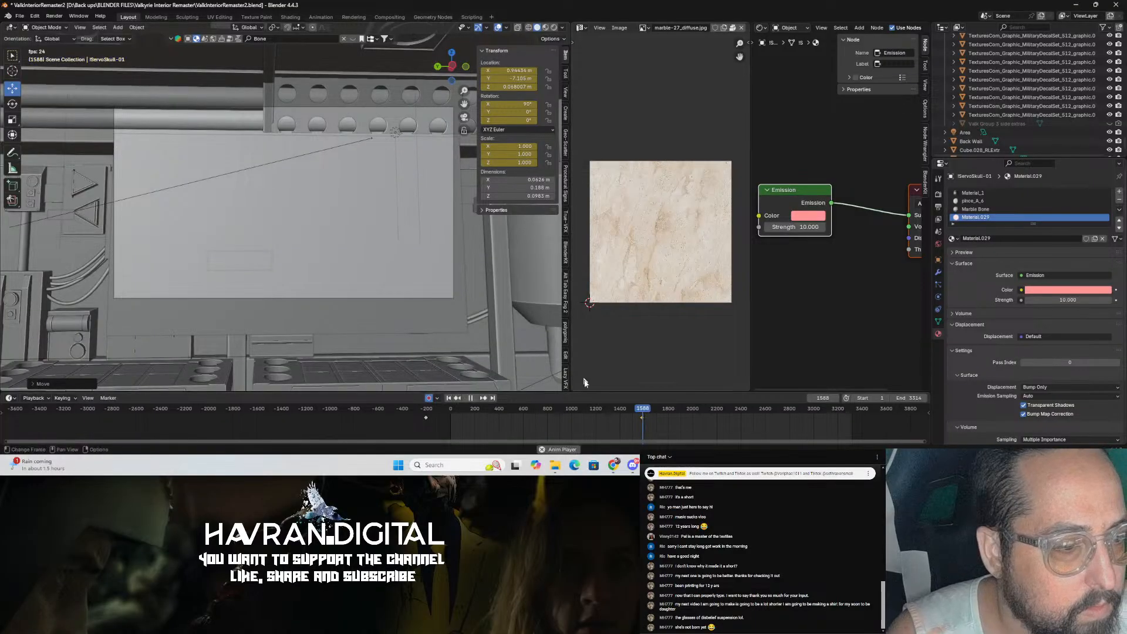
left_click_drag(600, 407, 525, 411)
key("space")
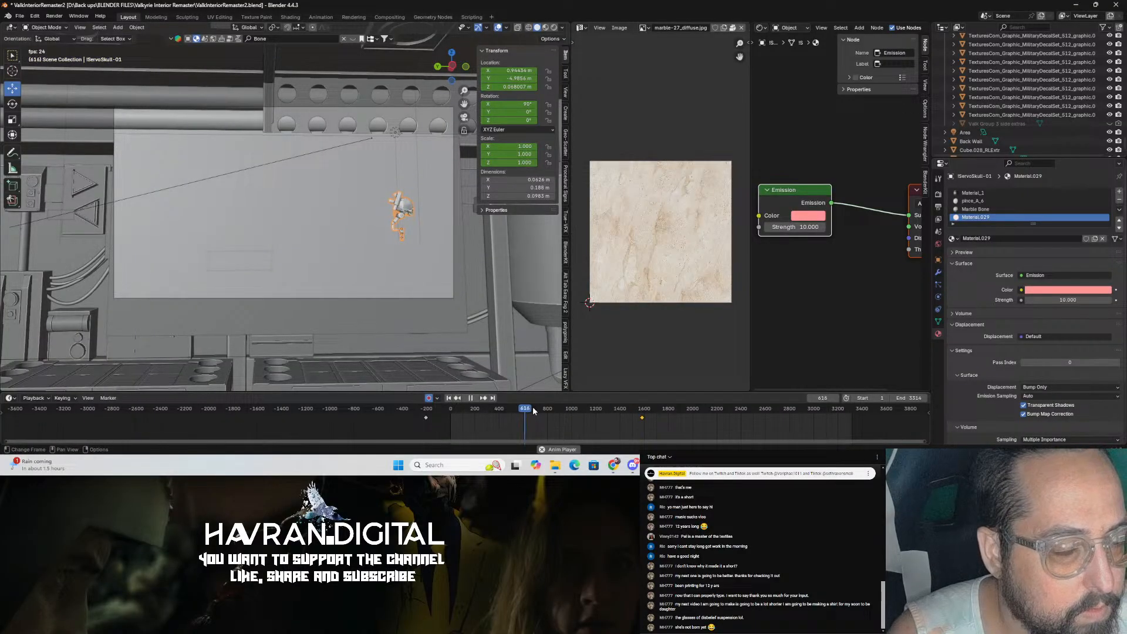
key("space")
key("ctrl+s")
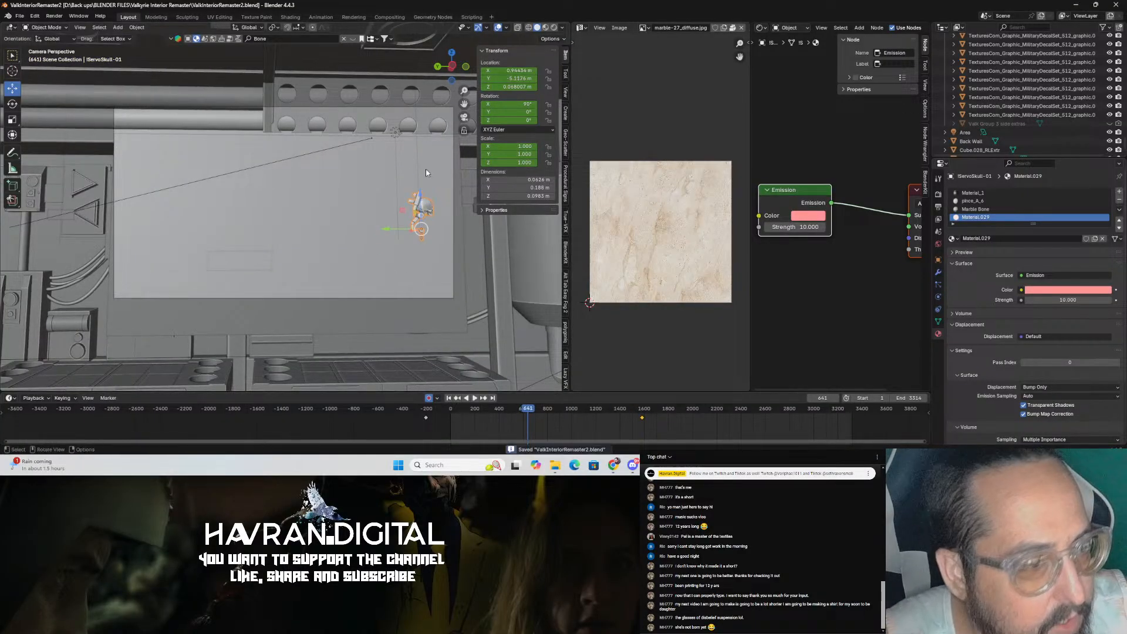
Step: Move the skull left in the camera view and scale it up to about 1.657
left_click_drag(385, 234, 238, 210)
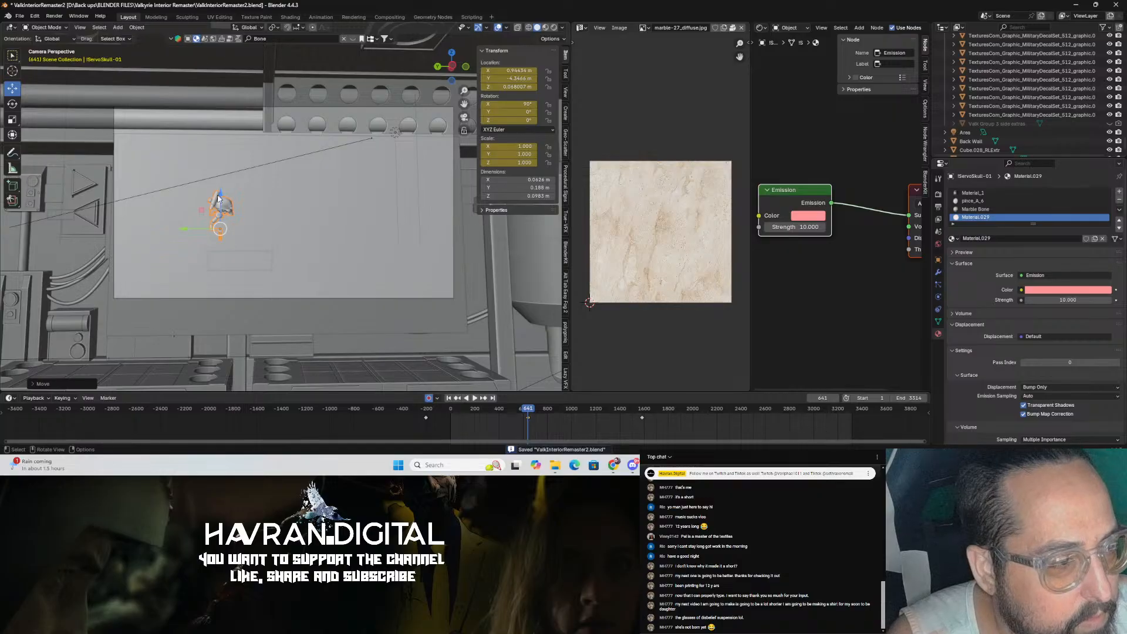
key("s")
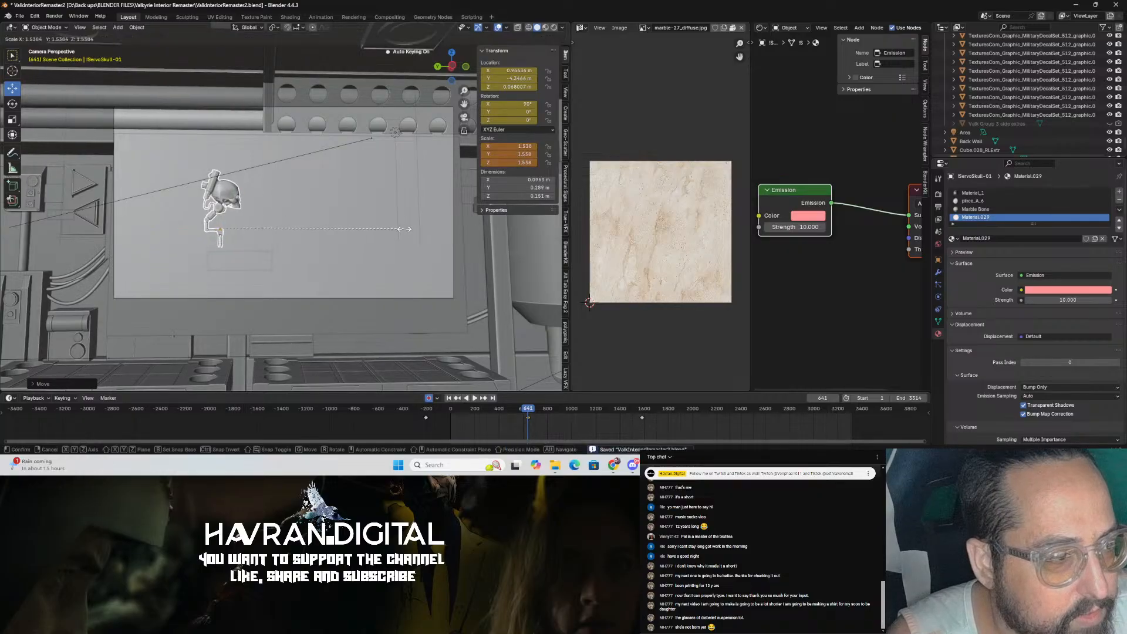
left_click(501, 433)
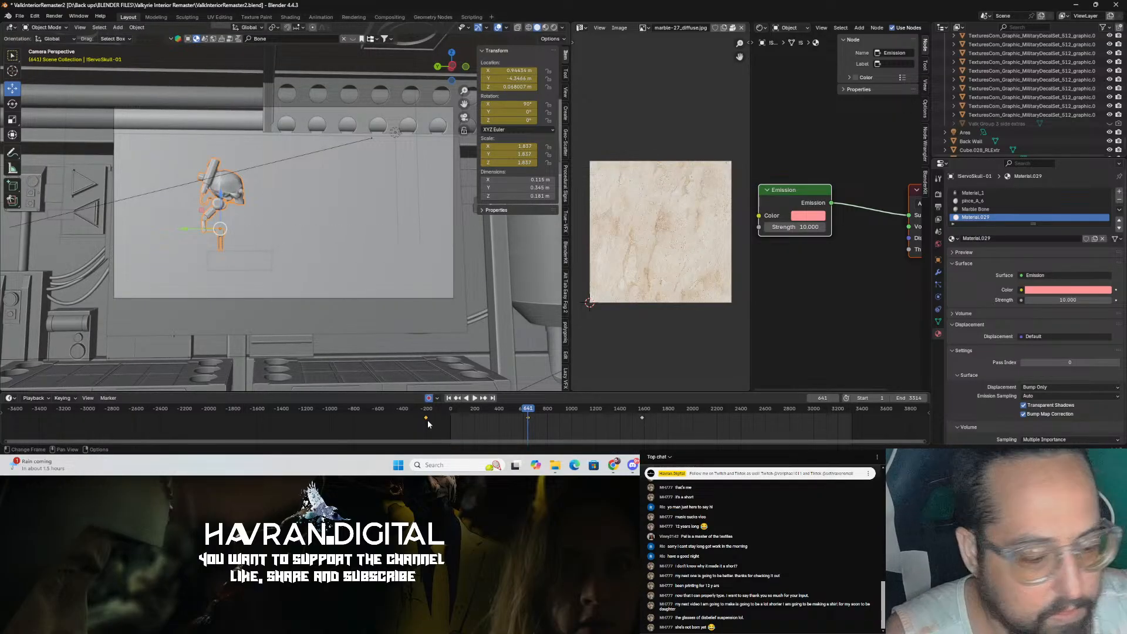
Step: Delete the skull's keyframe near frame 1567 and reposition the remaining keyframe in the timeline
left_click(643, 417)
key("Delete")
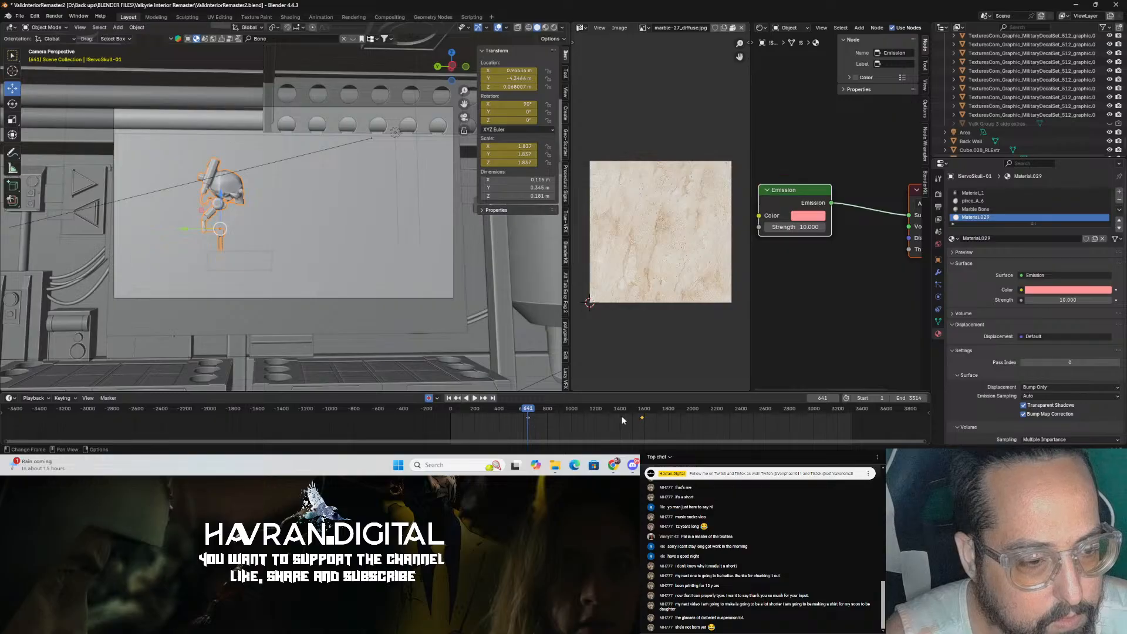
left_click(485, 410)
key("space")
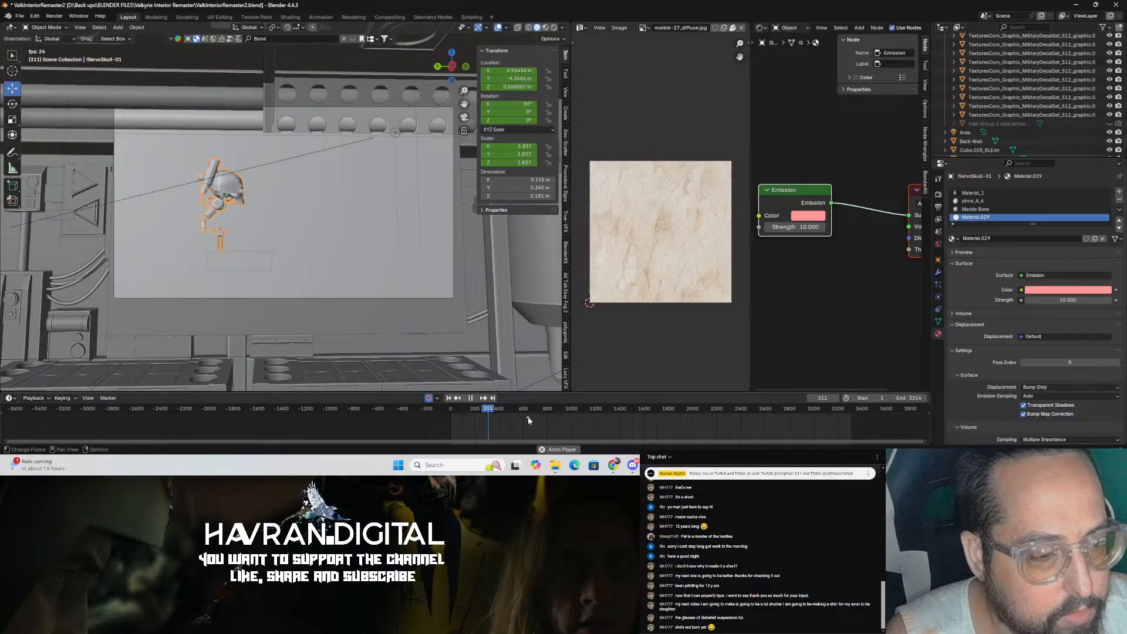
left_click(490, 413)
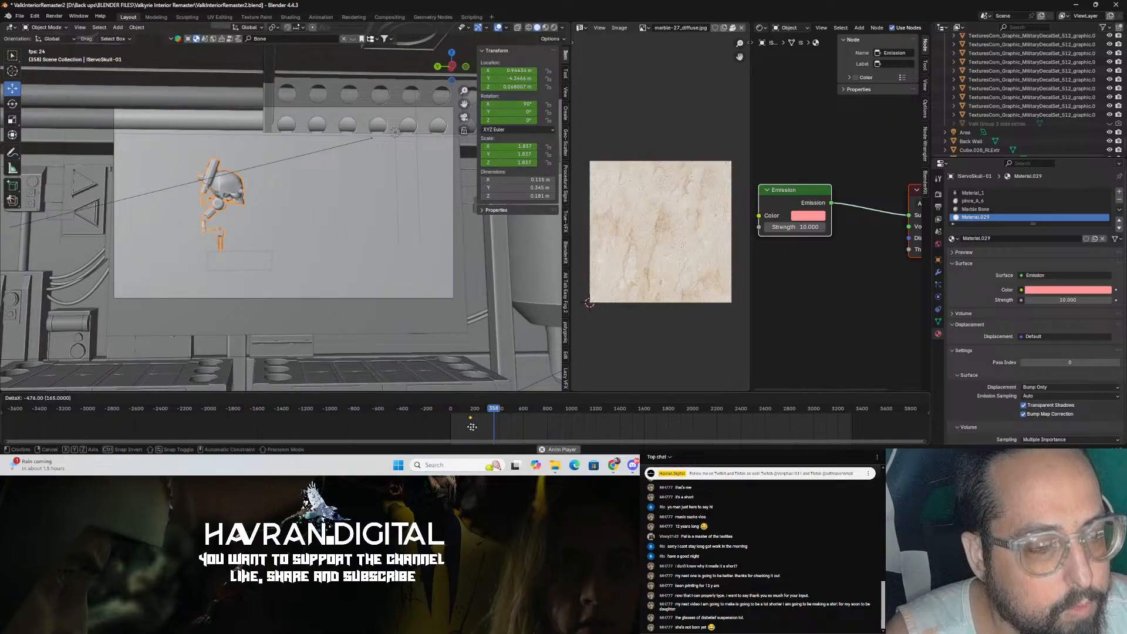
key("space")
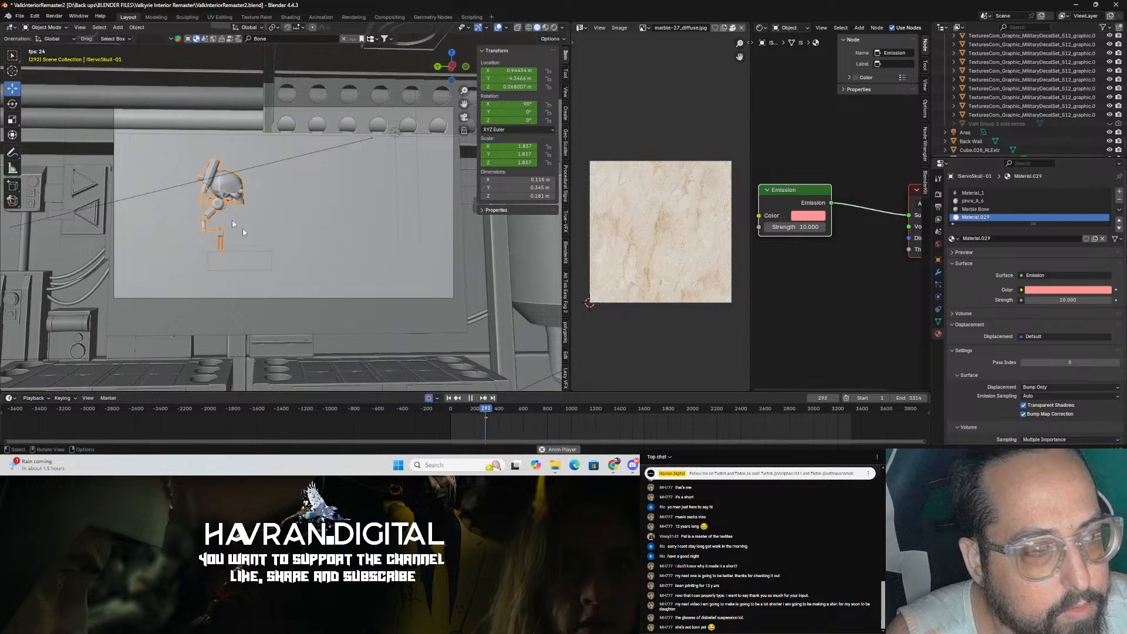
Step: At frame 370, move the skull along Y to the left edge of the camera view
scroll(485, 425, "up", 3)
left_click(554, 436)
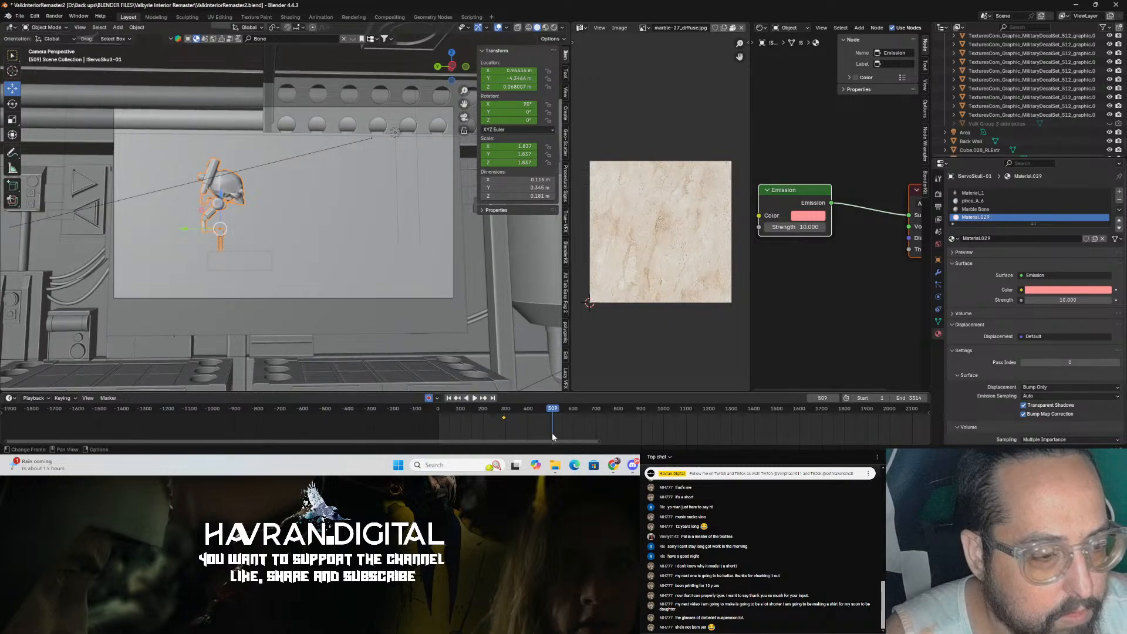
left_click(521, 426)
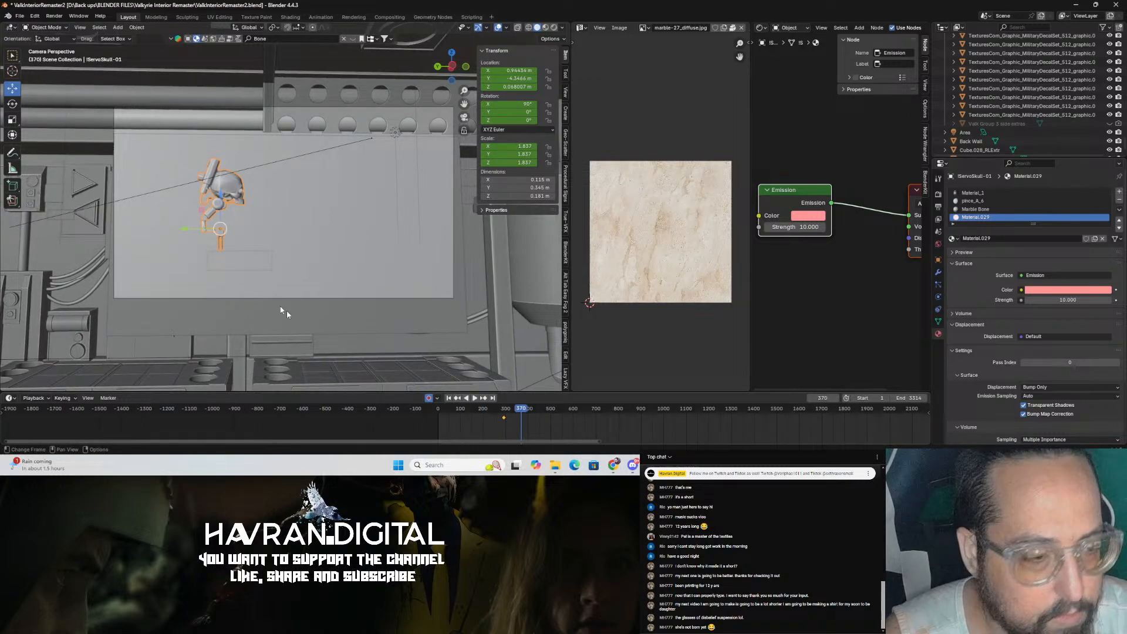
key("g")
key("y")
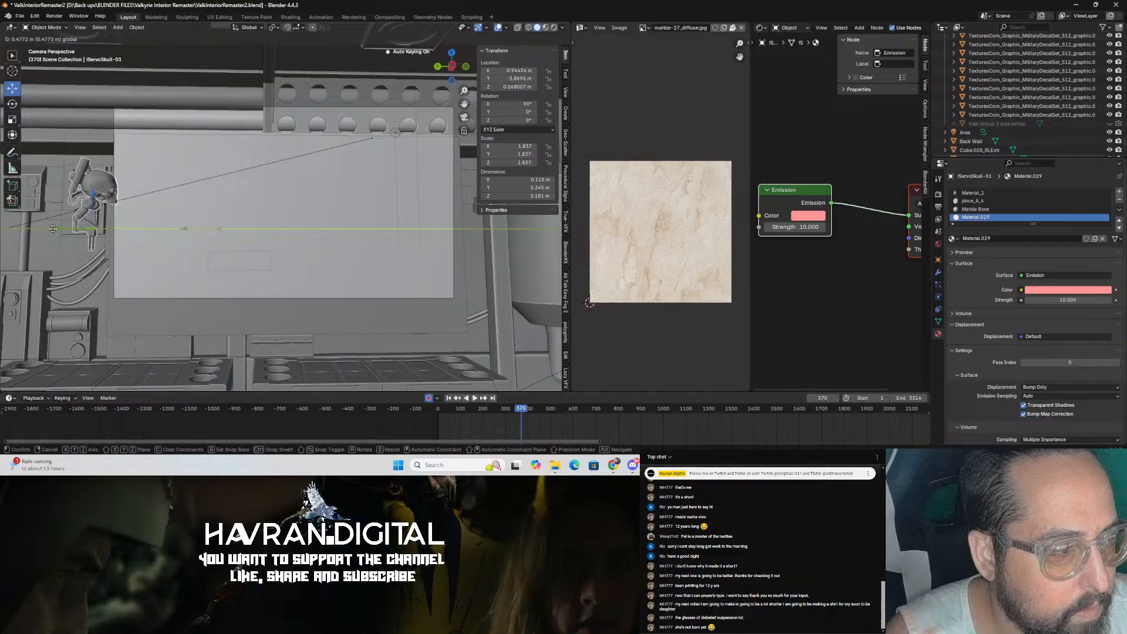
left_click(52, 229)
Step: Switch the viewport to rendered shading
left_click(853, 398)
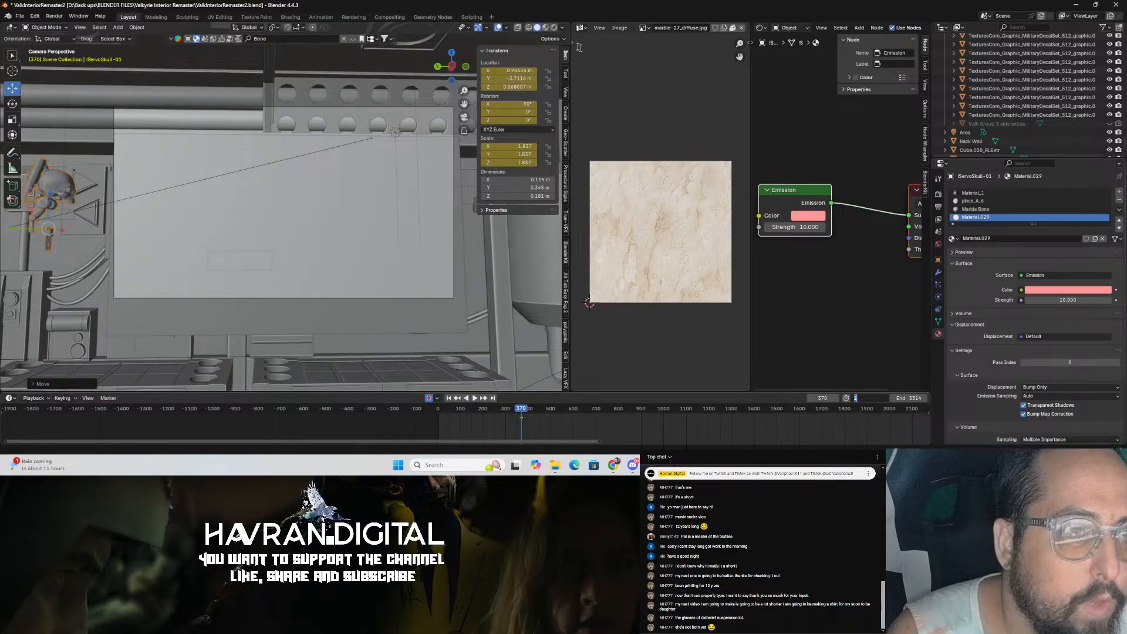
key("Return")
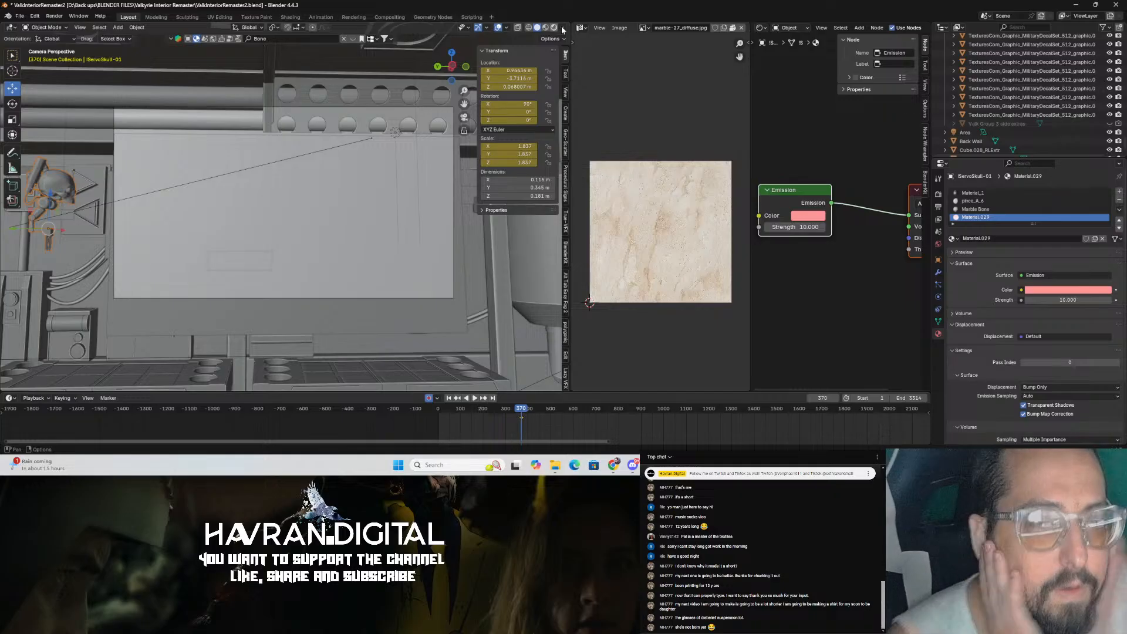
left_click(562, 29)
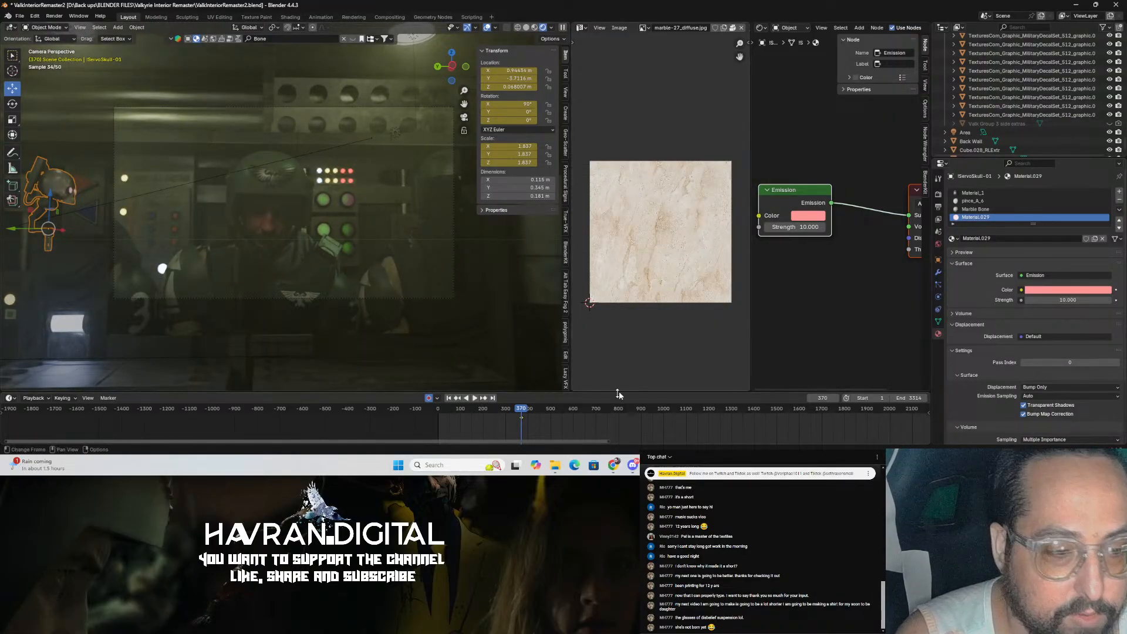
Step: At frame 431, move the skull along Y to the right side of the camera view
left_click(535, 411)
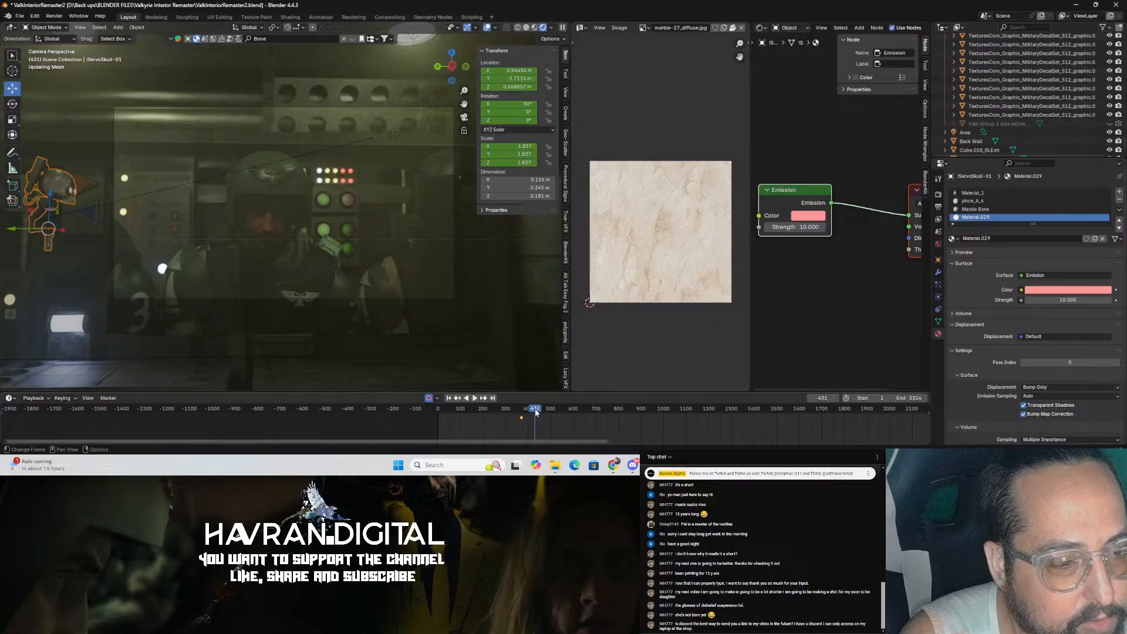
key("g")
key("y")
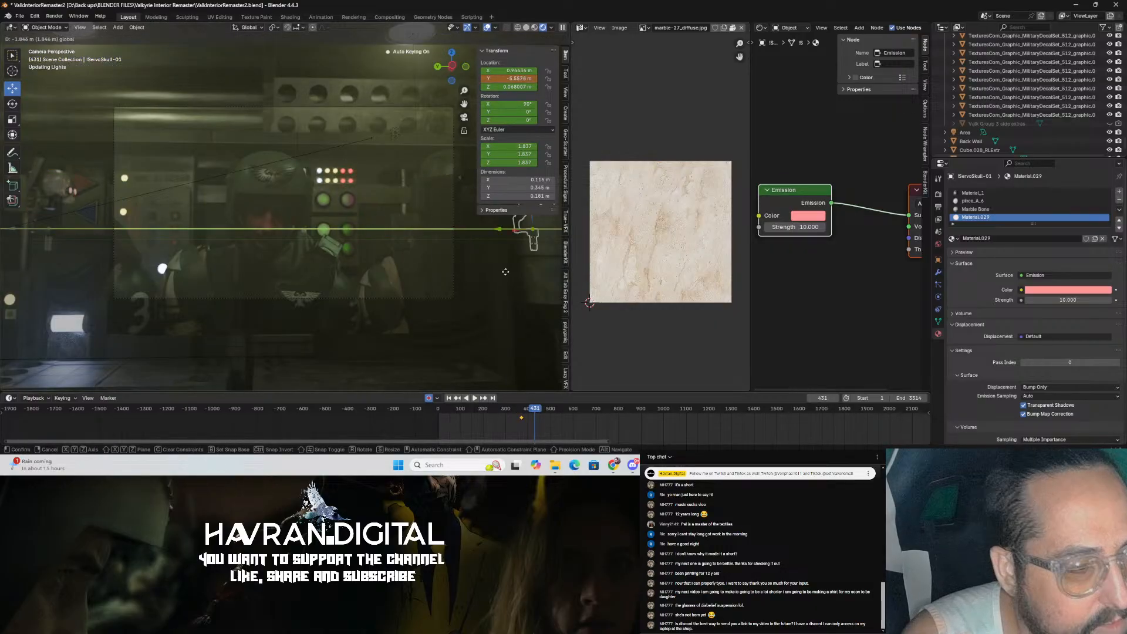
left_click(523, 299)
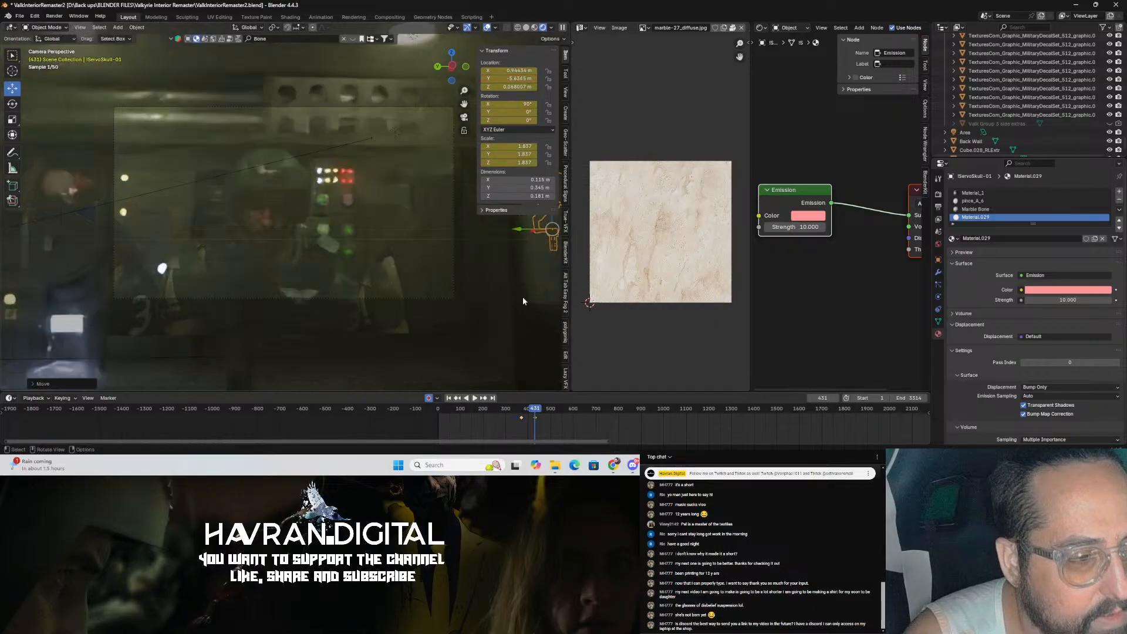
Step: Switch to solid shading, nudge a skull keyframe slightly earlier, and play back the flight
left_click(526, 28)
left_click_drag(536, 412, 528, 414)
scroll(536, 424, "up", 14)
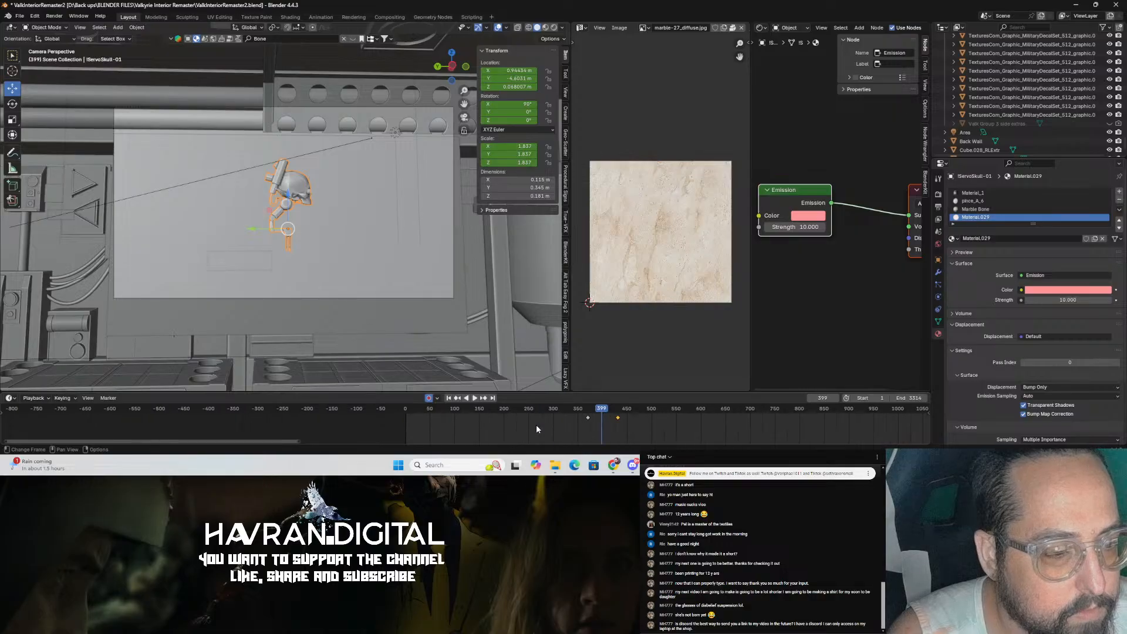
left_click_drag(632, 419, 622, 419)
left_click_drag(634, 412, 607, 411)
key("space")
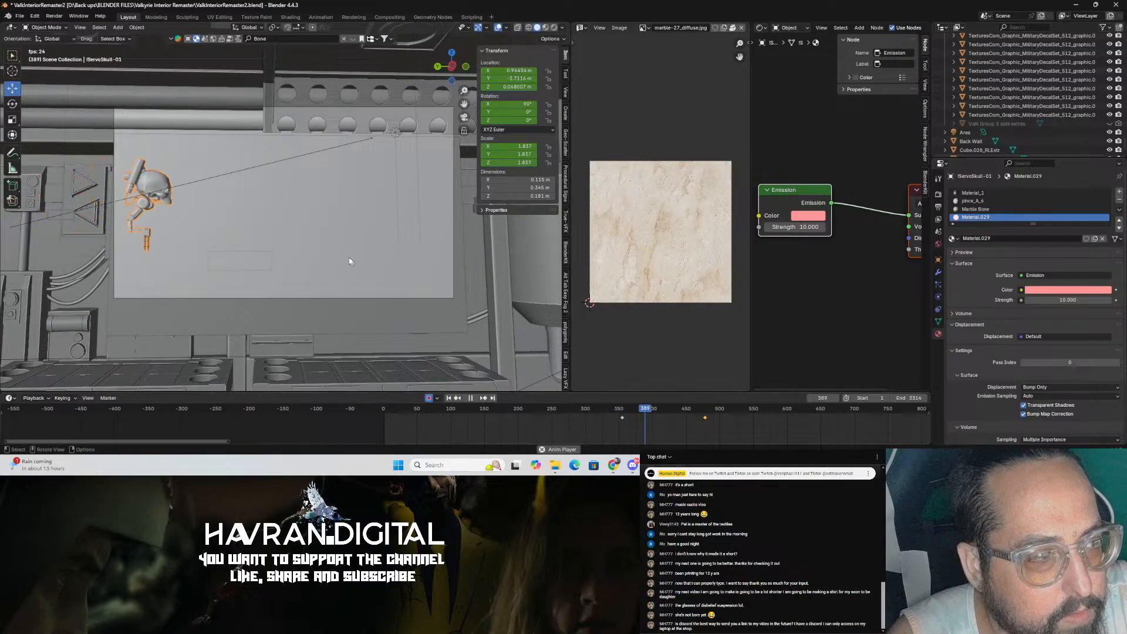
key("space")
Step: Adjust the skull's height at two frames while playing back the flight
left_click_drag(218, 196, 218, 174)
key("space")
Step: Slide a skull keyframe later in the timeline, preview the motion, and save the file
key("space")
key("space")
key("space")
left_click_drag(394, 179, 394, 220)
left_click(614, 411)
key("space")
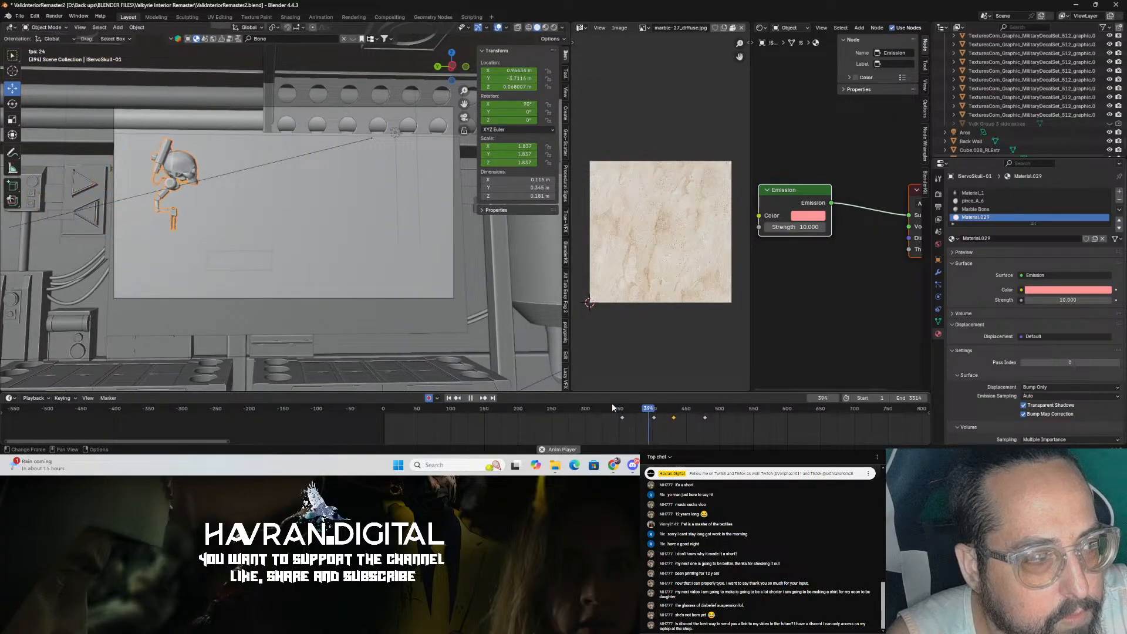
key("space")
left_click_drag(654, 419, 679, 418)
key("ctrl+s")
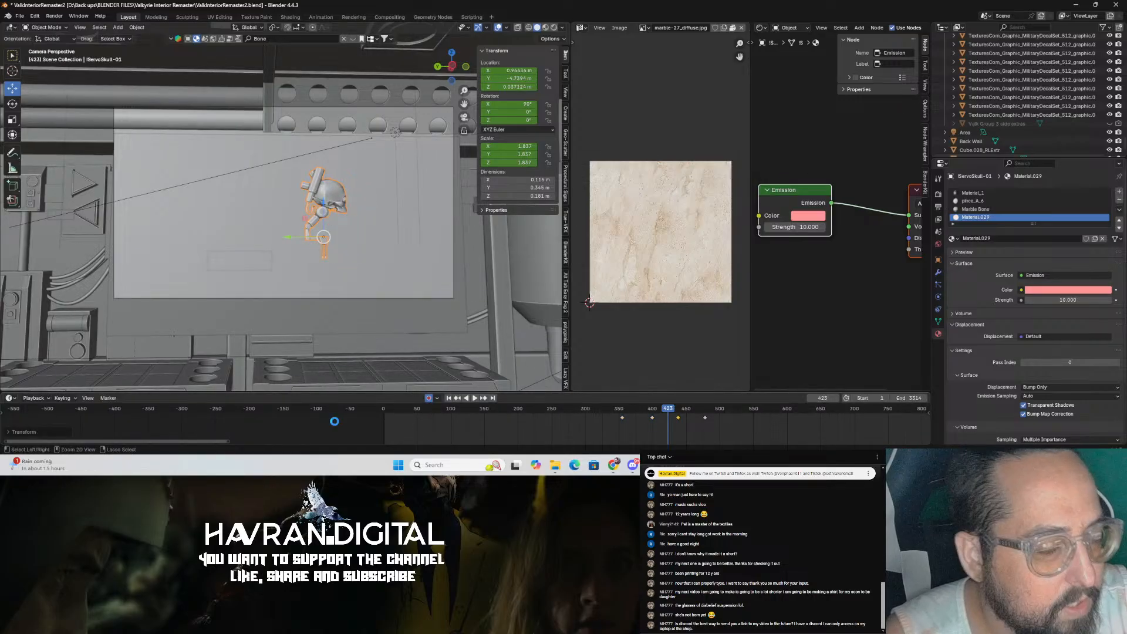
Step: Switch the timeline area to the Graph Editor
left_click(33, 398)
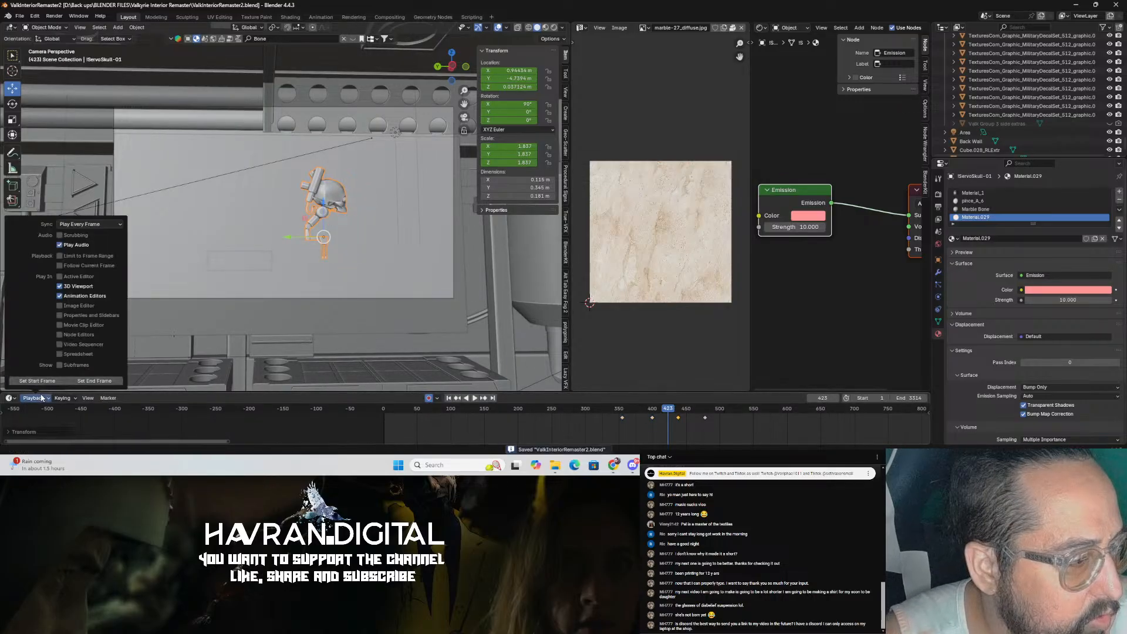
left_click(92, 427)
left_click(65, 399)
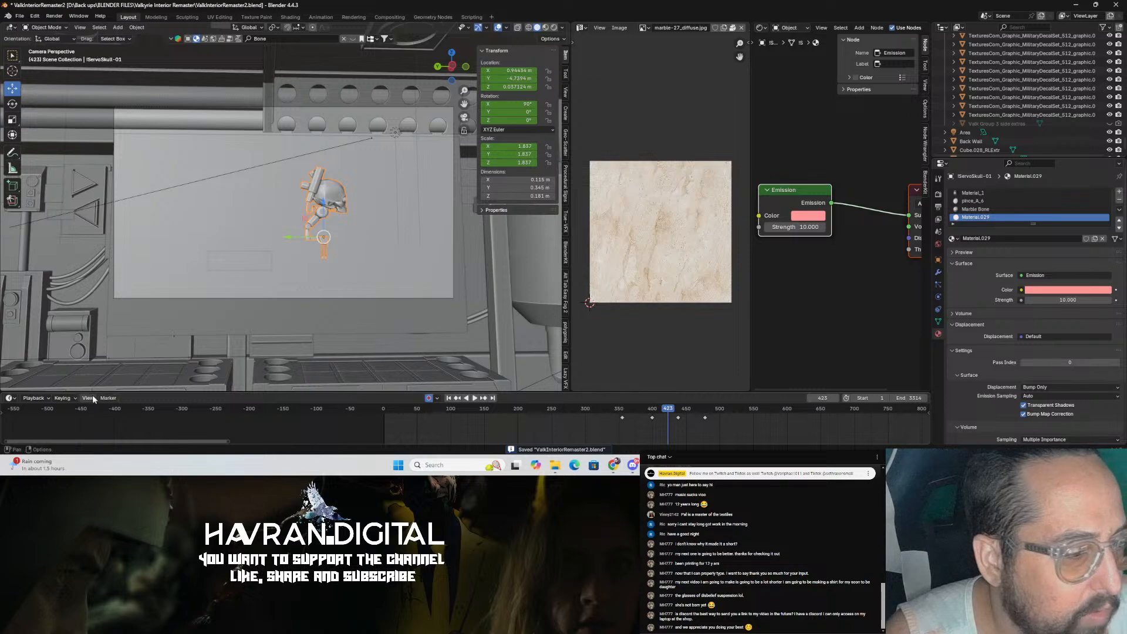
left_click(9, 398)
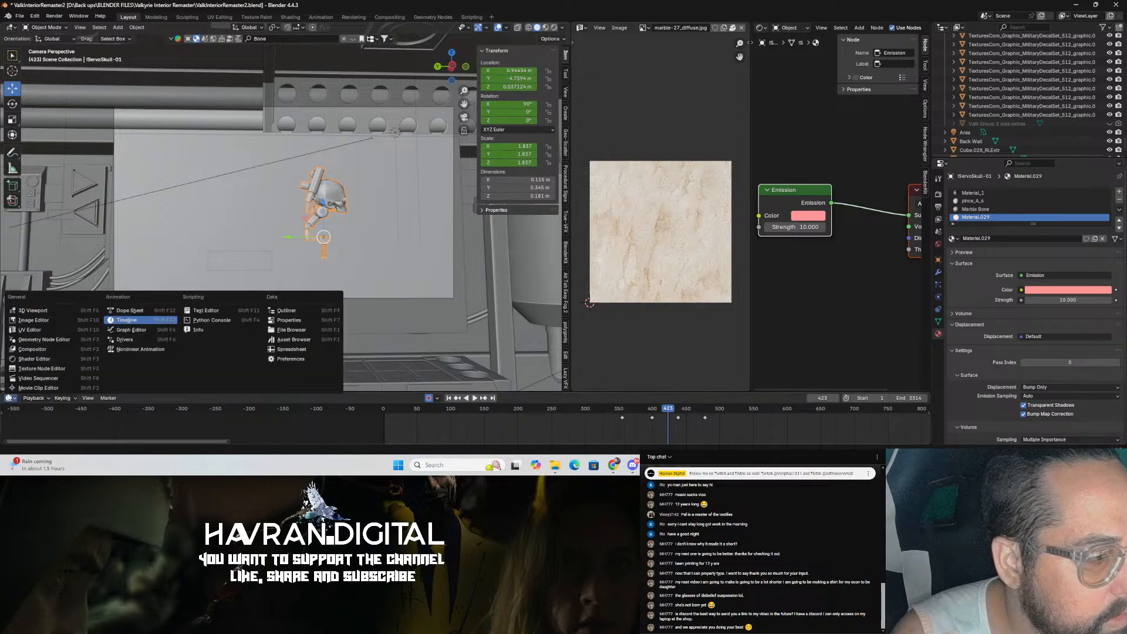
left_click(130, 330)
Step: Enlarge the Graph Editor to show the skull's animation curves and save the file
left_click_drag(721, 393, 722, 254)
left_click_drag(436, 441, 644, 399)
left_click(500, 362)
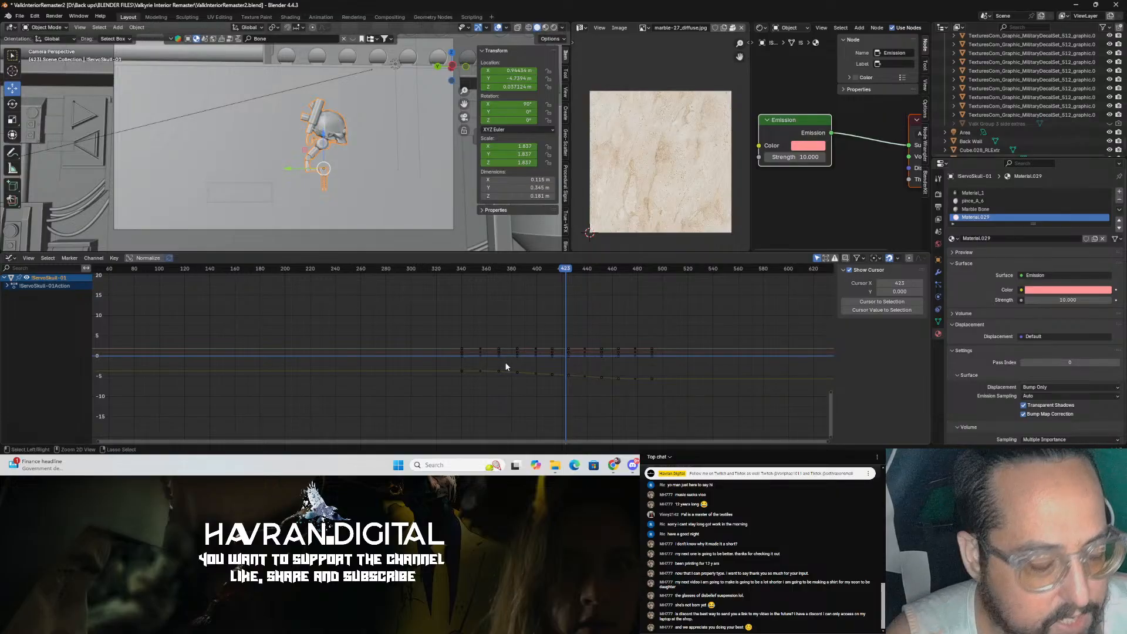
key("ctrl+s")
Step: Move the skull's Y Location keyframe near frame 399 slightly in the Graph Editor
left_click(546, 270)
left_click(579, 373)
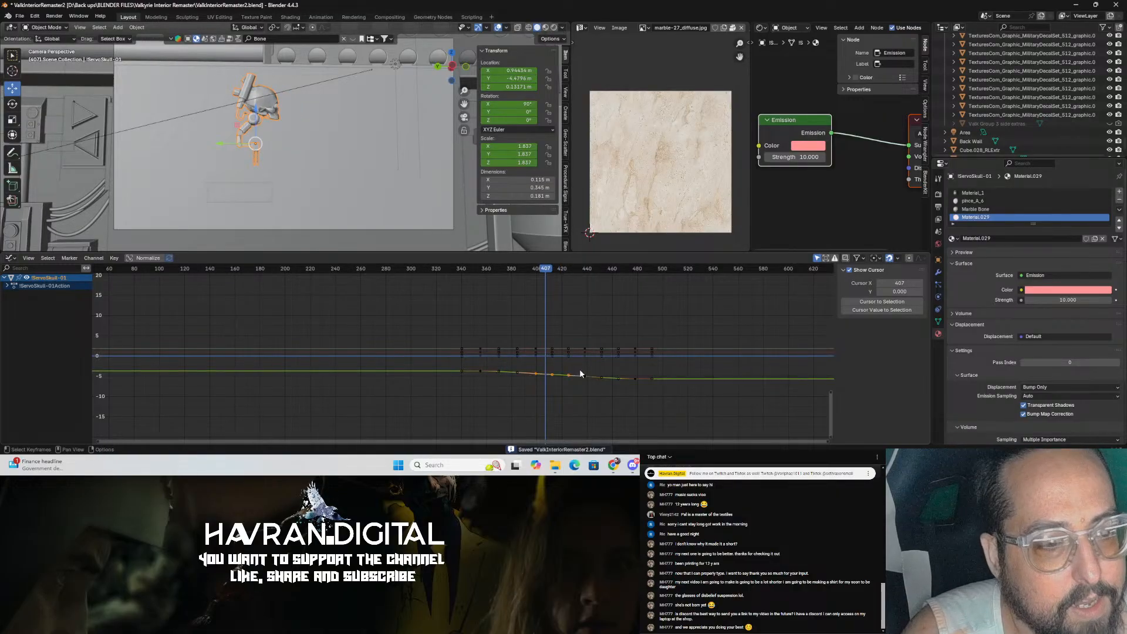
left_click(556, 376)
key("g")
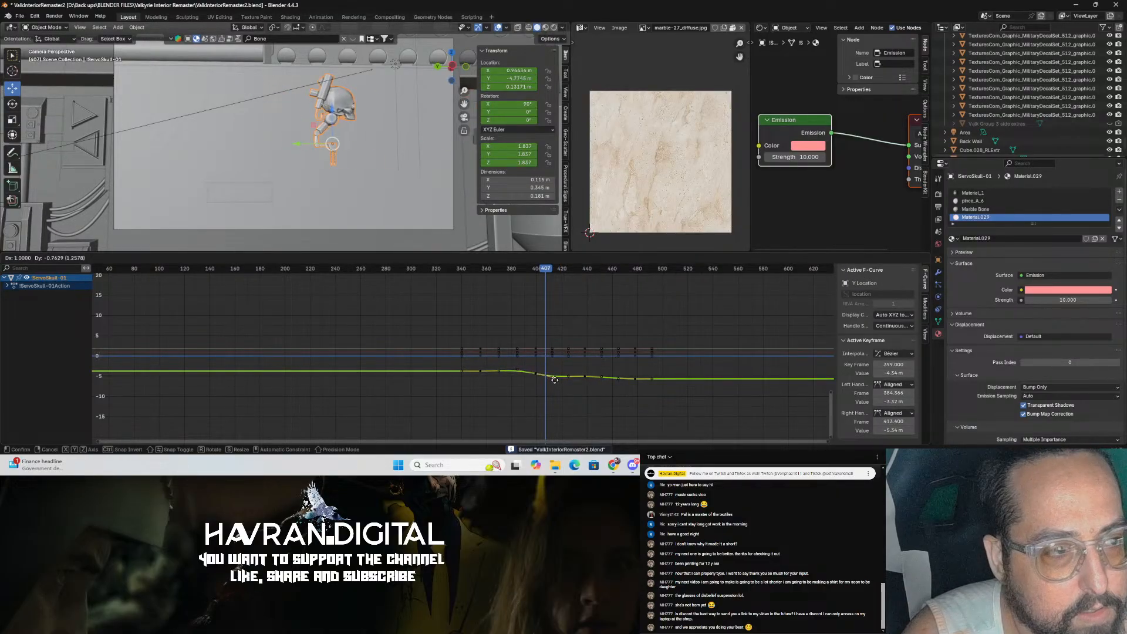
left_click(555, 379)
Step: Box-select the skull's keyframes on the curve and set their handle type to Automatic
left_click_drag(445, 388, 673, 369)
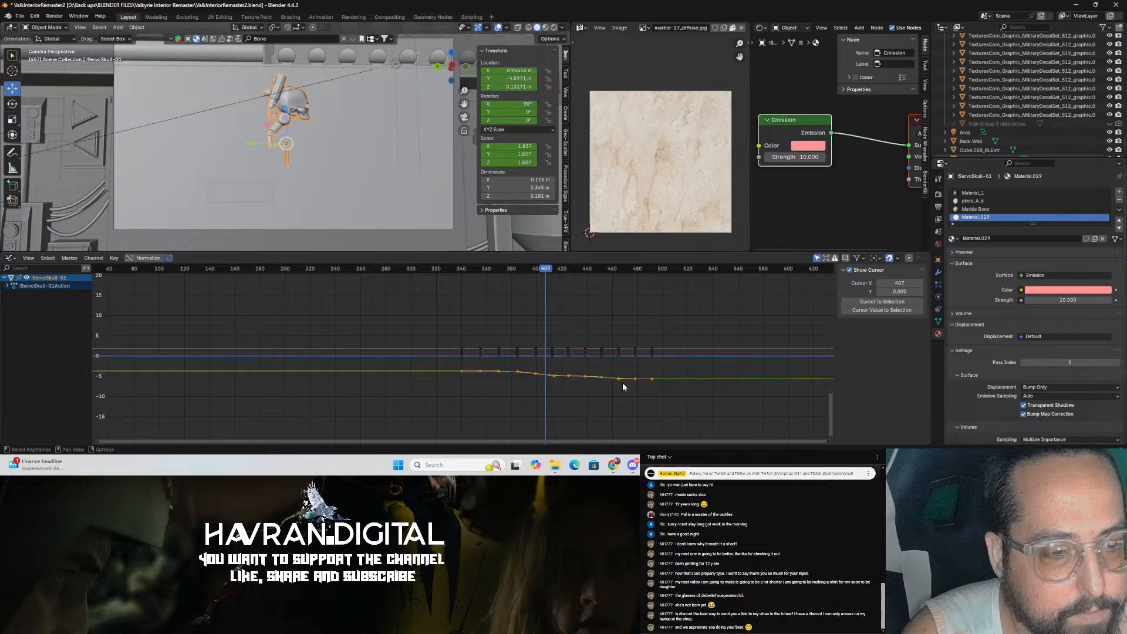
right_click(618, 380)
mouse_move(617, 376)
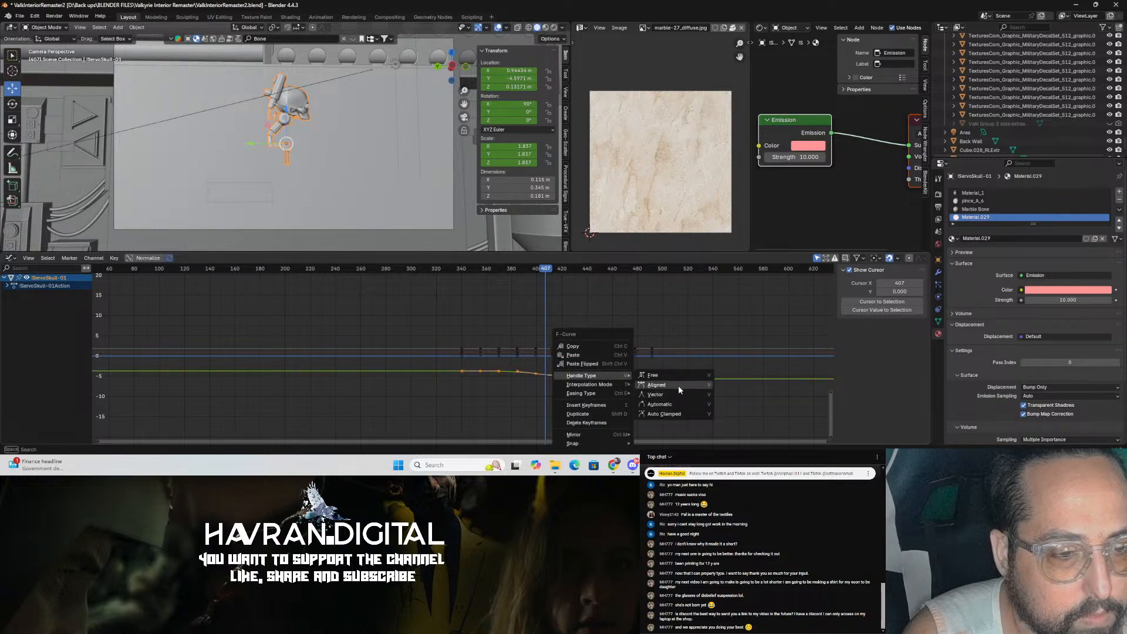
left_click(678, 386)
right_click(594, 375)
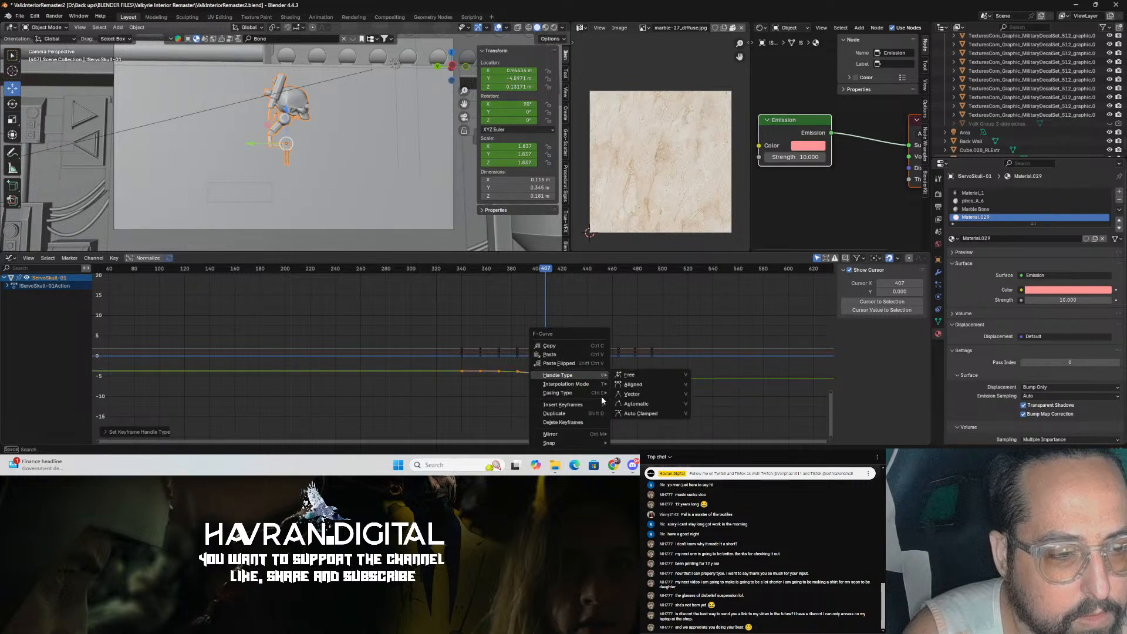
left_click(636, 404)
left_click(469, 293)
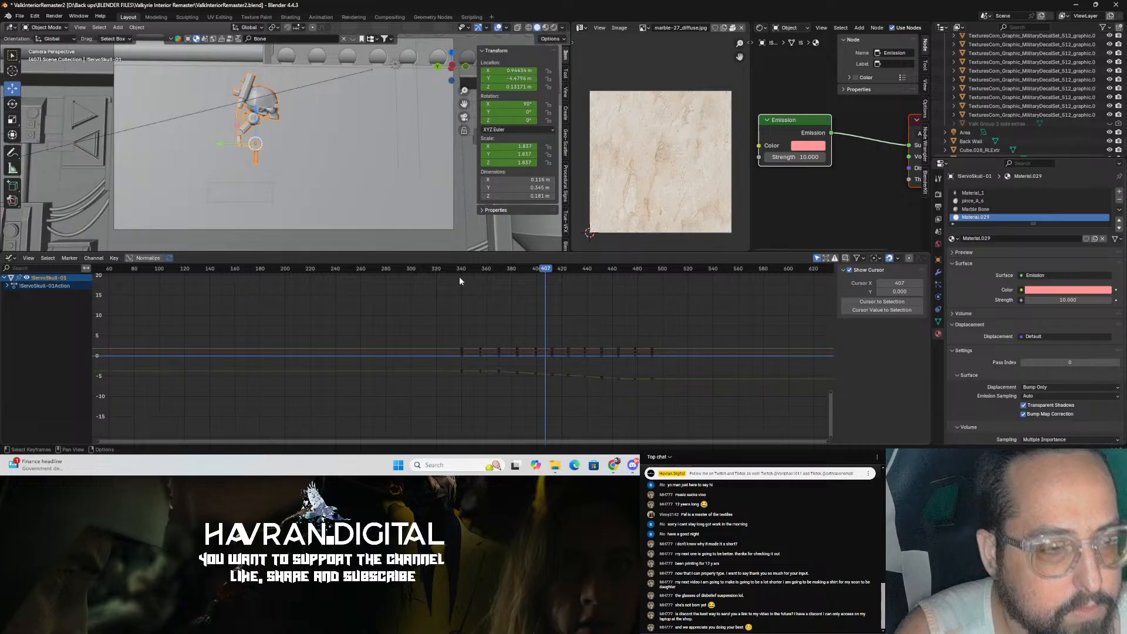
Step: Play back the skull's flight from around frame 407 and save the file
left_click(452, 269)
key("space")
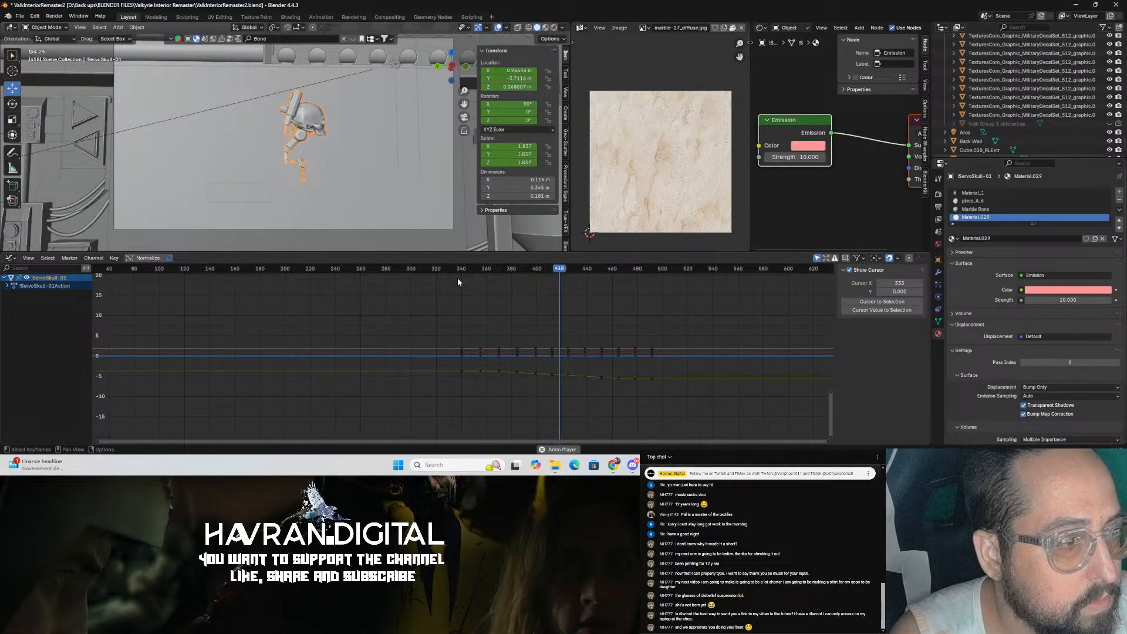
key("space")
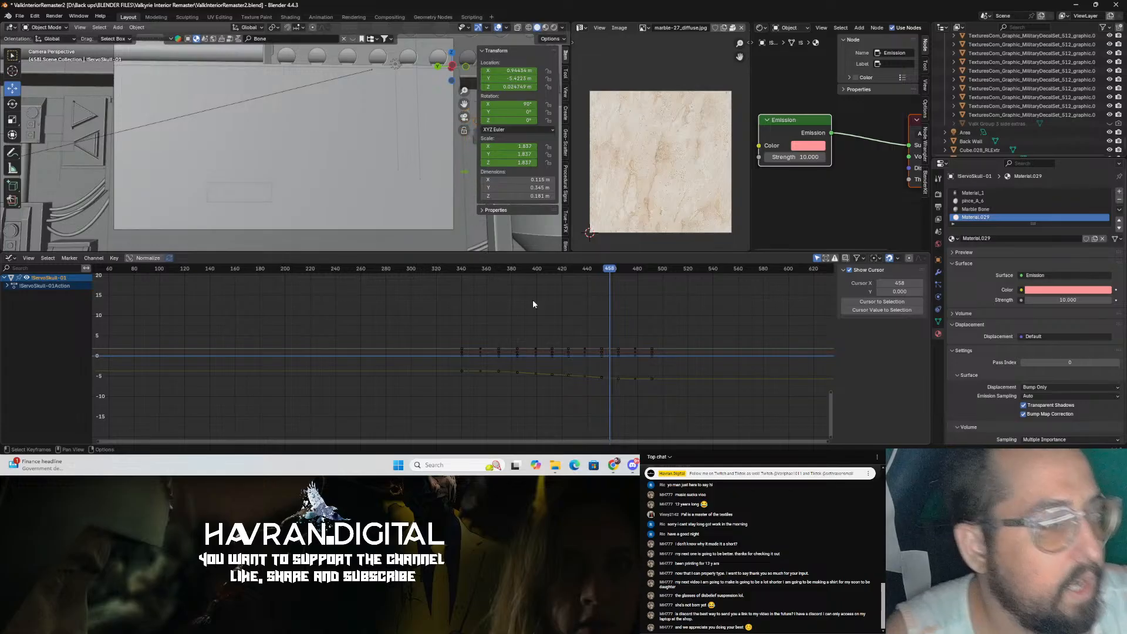
key("ctrl+s")
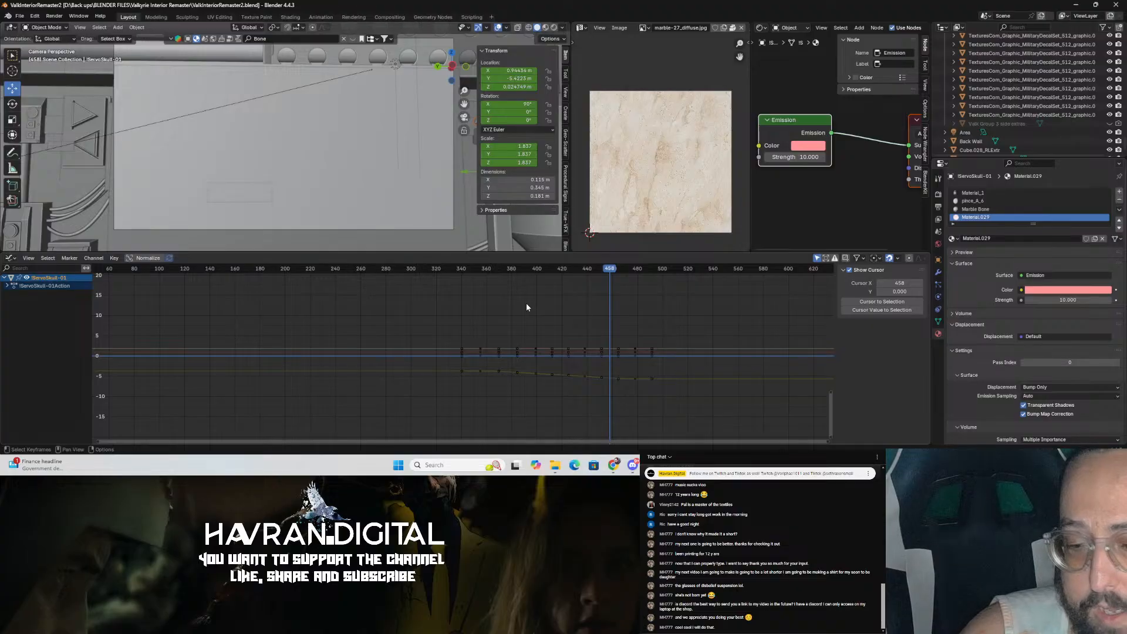
Step: Preview the flight again and switch the Graph Editor area back to the Timeline
left_click_drag(541, 274, 456, 299)
key("space")
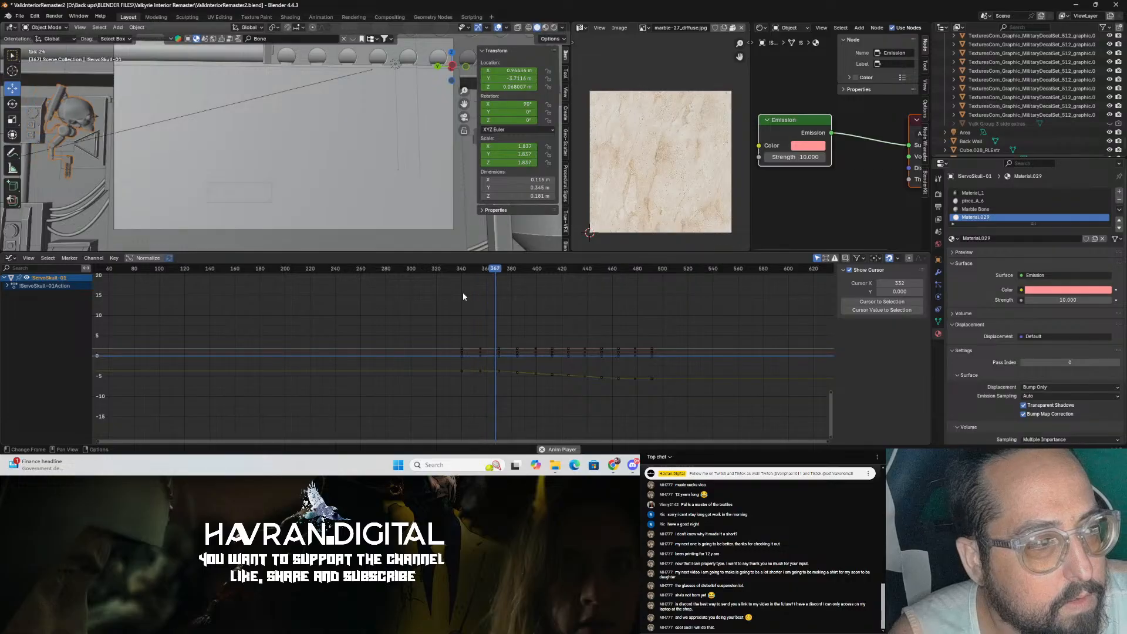
key("space")
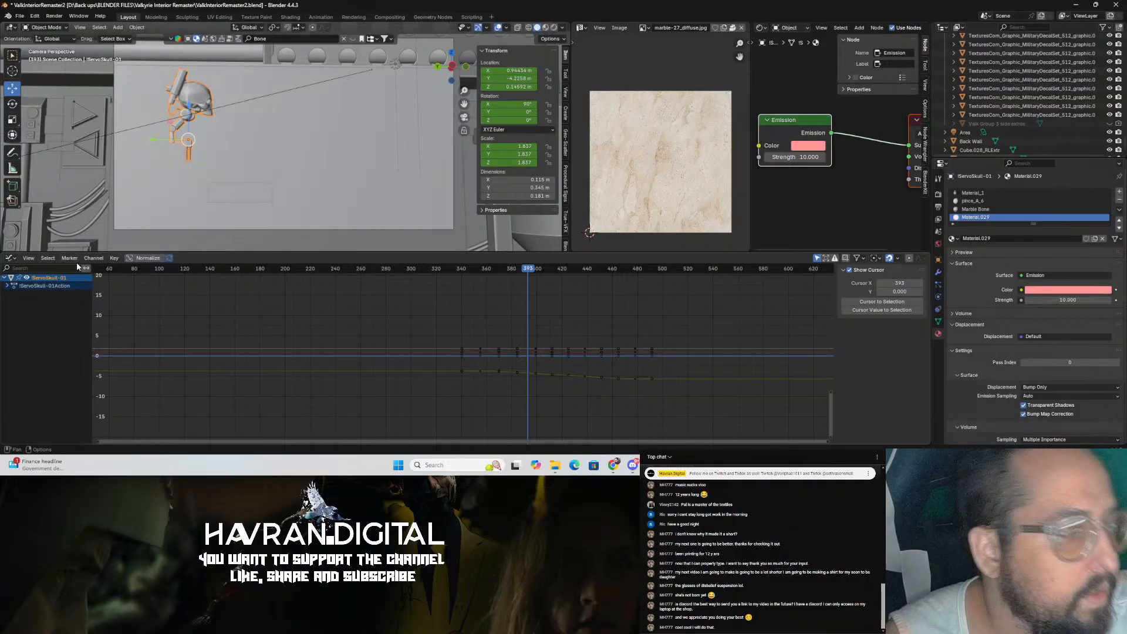
left_click(13, 259)
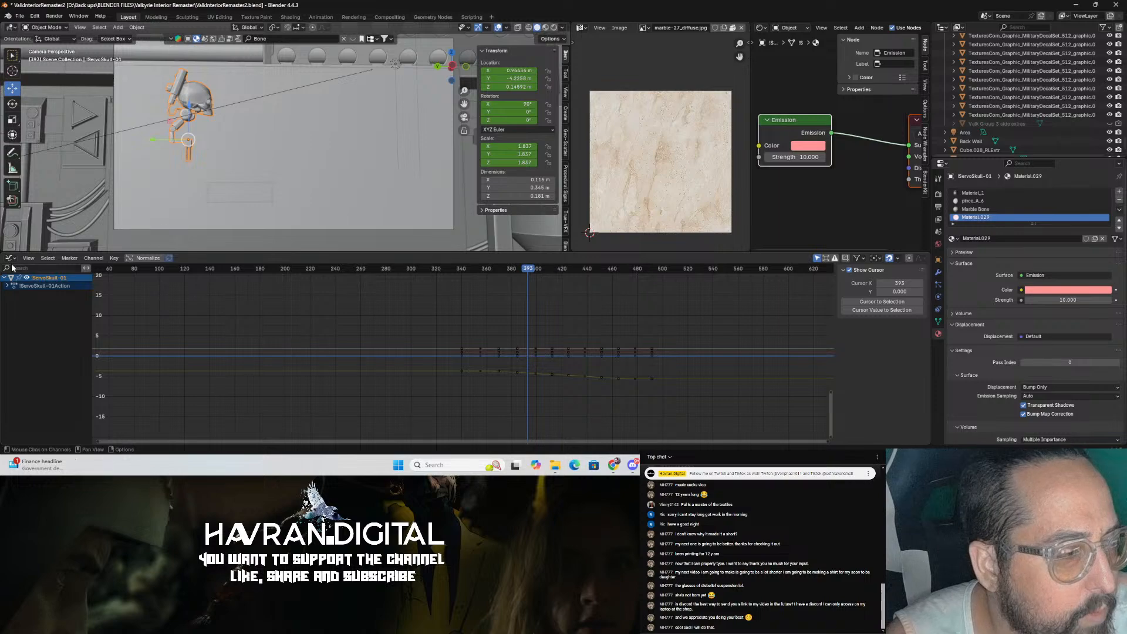
left_click(12, 258)
left_click(147, 293)
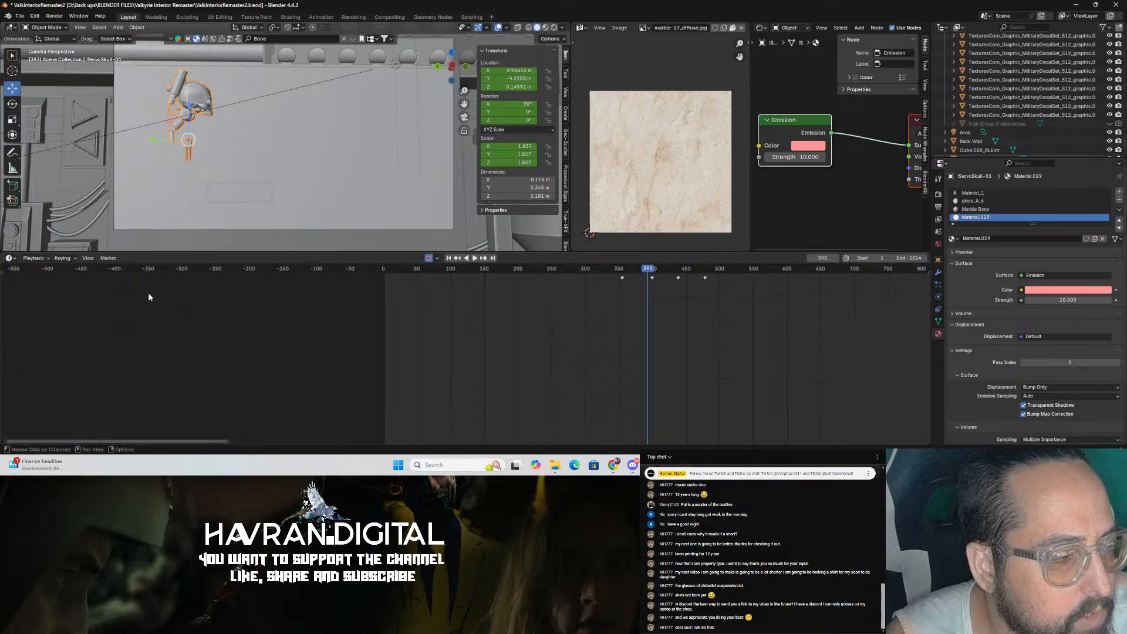
Step: At frame 399, rotate the skull to about -21.7° around Z with the Rotate tool and save the file
key("space")
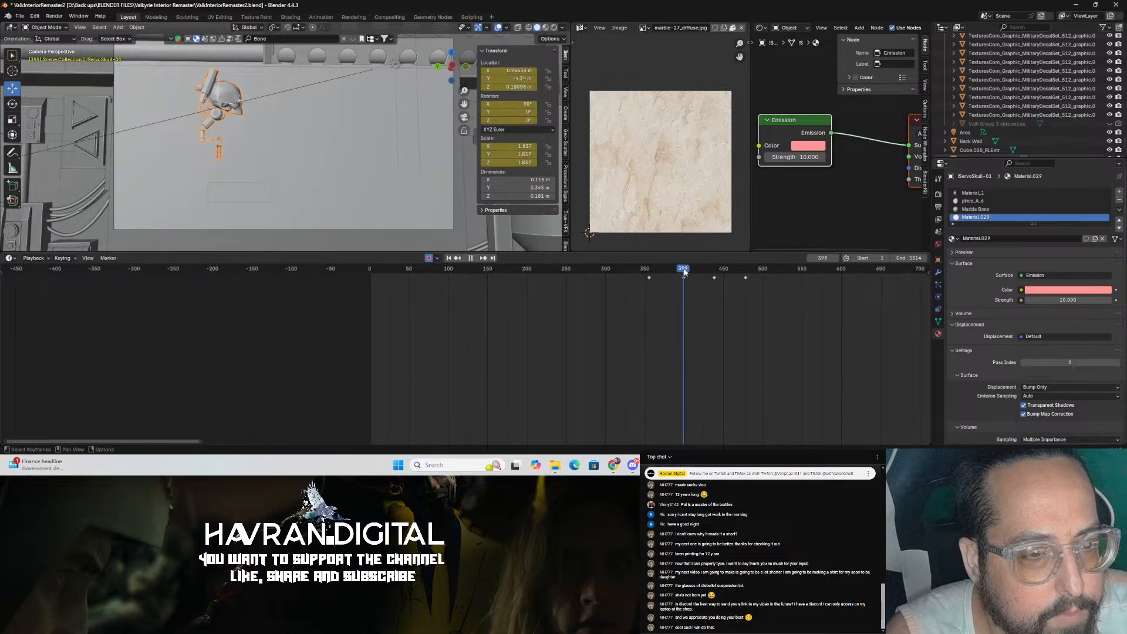
key("shift+space")
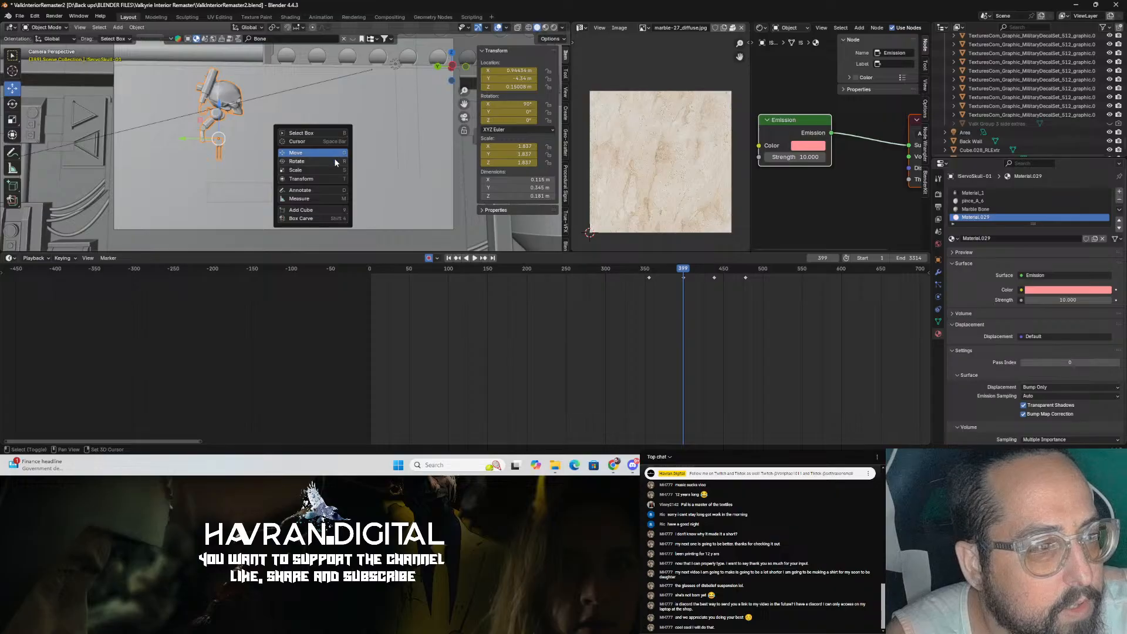
left_click(336, 162)
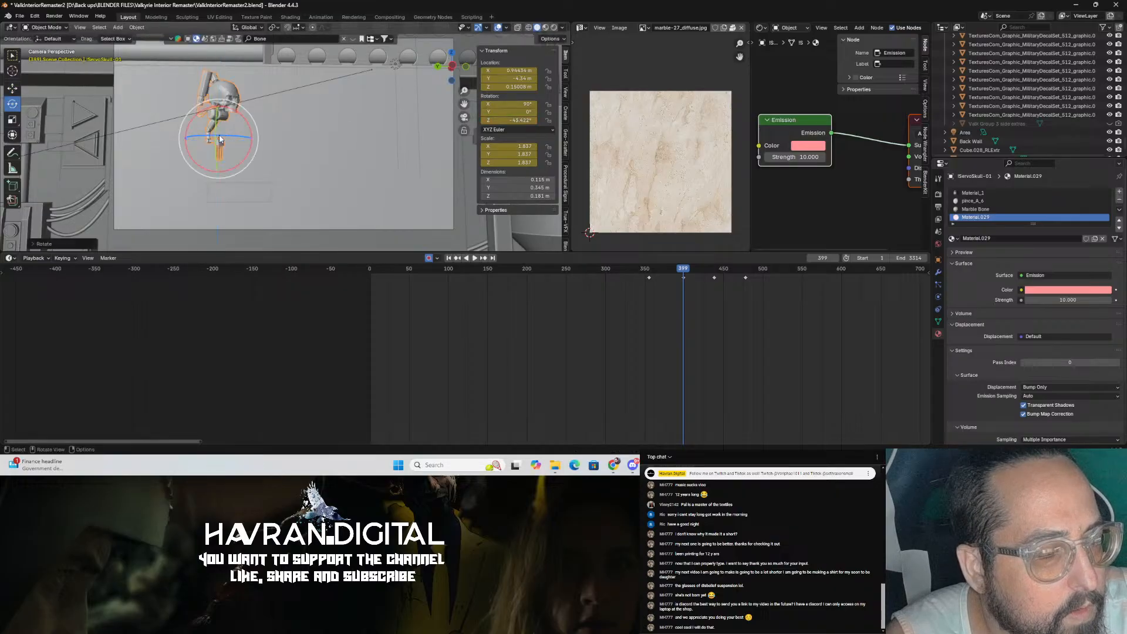
left_click(645, 273)
key("space")
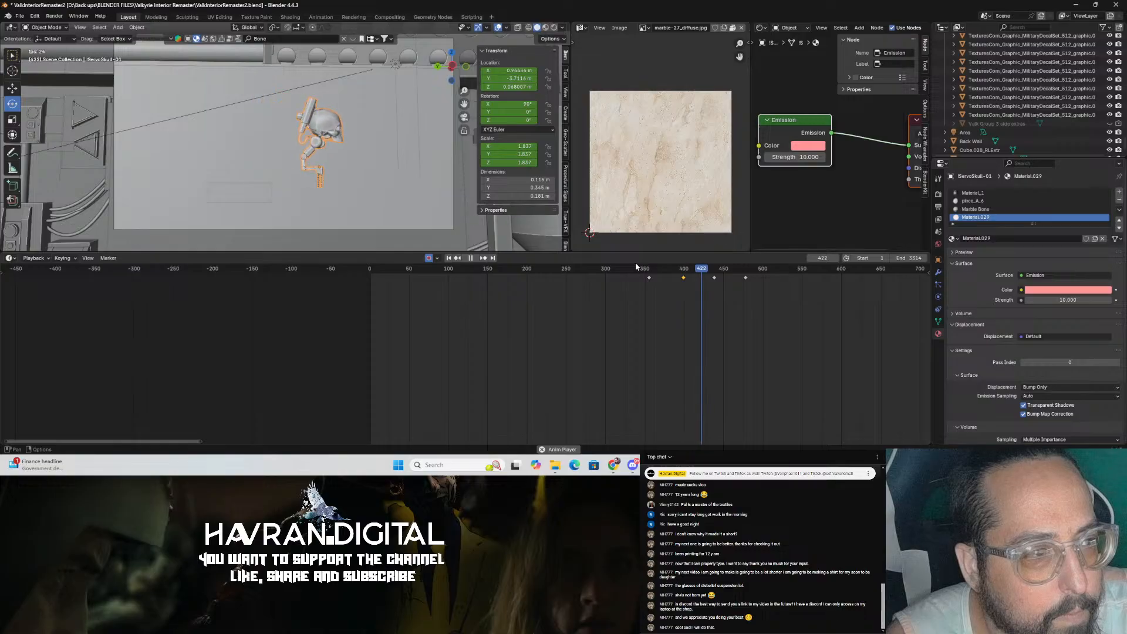
key("space")
left_click(714, 274)
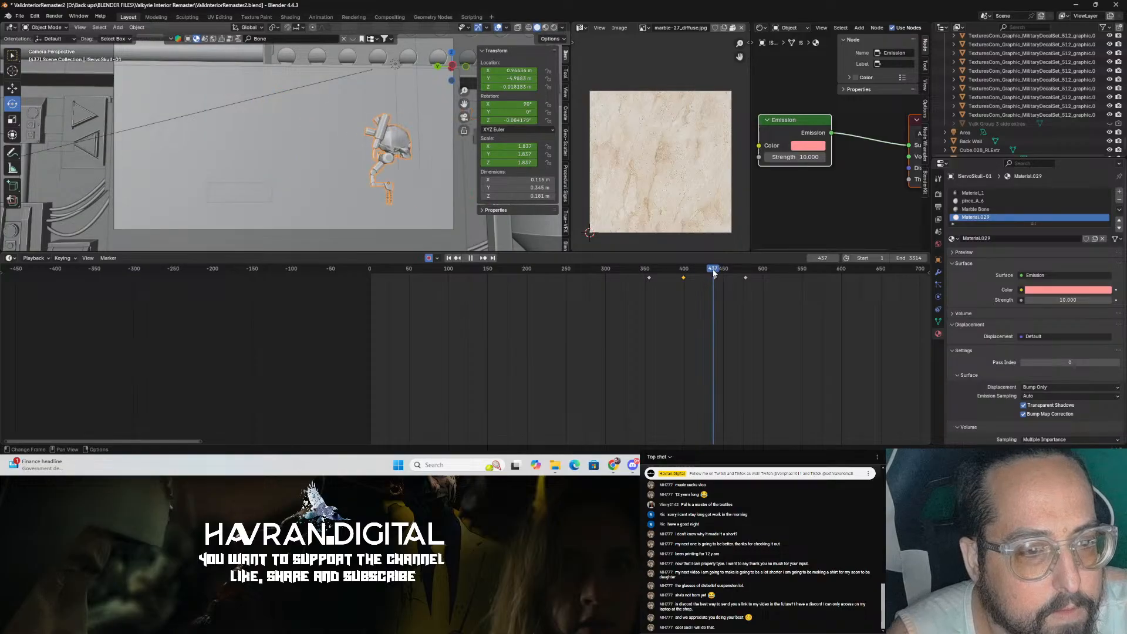
left_click_drag(704, 270, 684, 270)
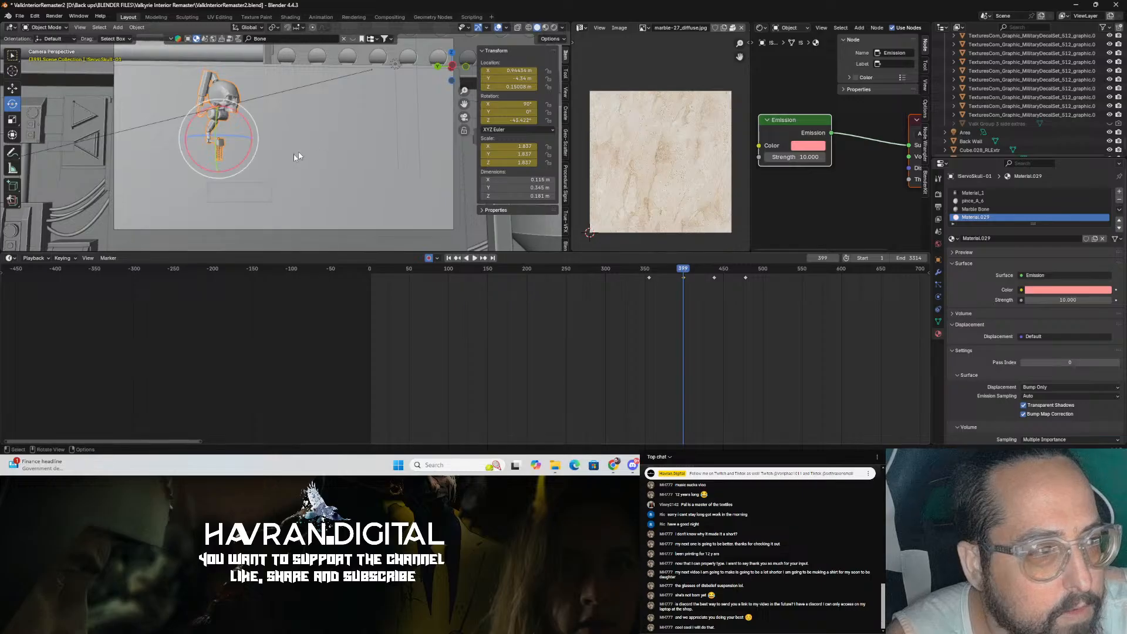
left_click_drag(196, 137, 207, 127)
scroll(283, 182, "up", 2)
middle_click_drag(268, 152, 272, 179, "shift")
scroll(283, 183, "down", 3)
scroll(283, 184, "up", 1)
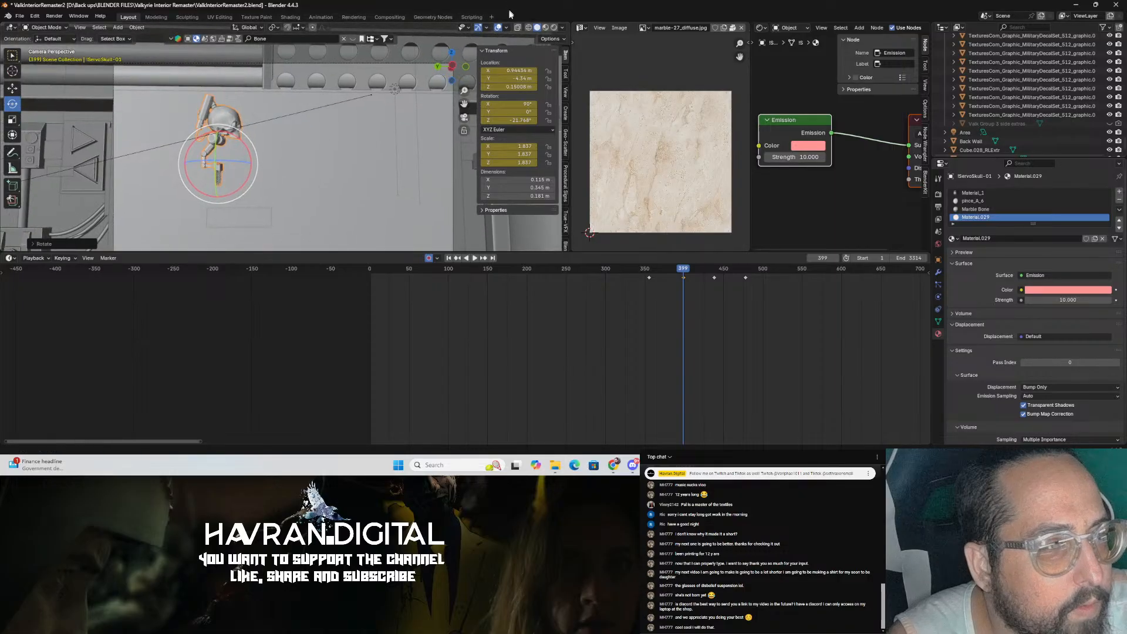
key("ctrl+s")
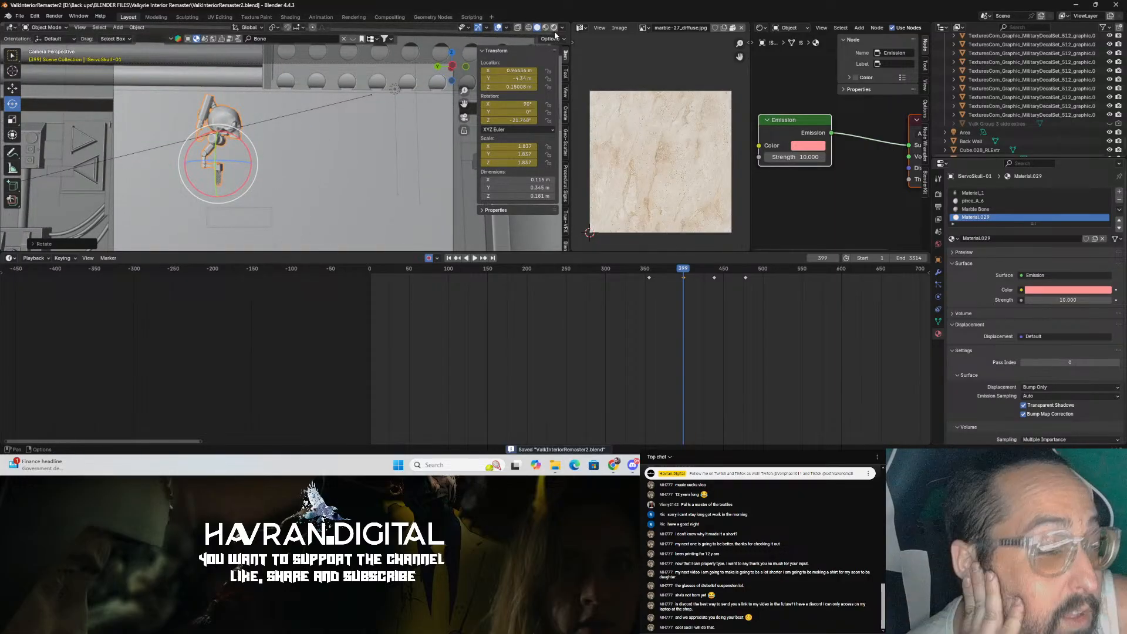
Step: Switch the viewport to rendered shading and inspect the lit scene around the skull and area light
left_click(554, 31)
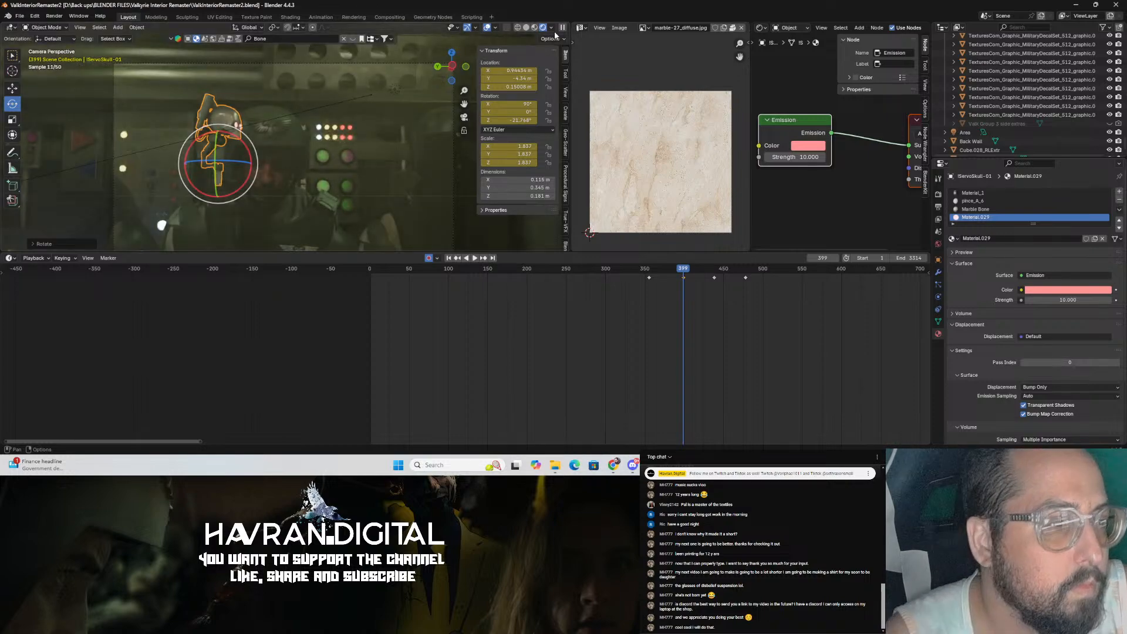
left_click(405, 89)
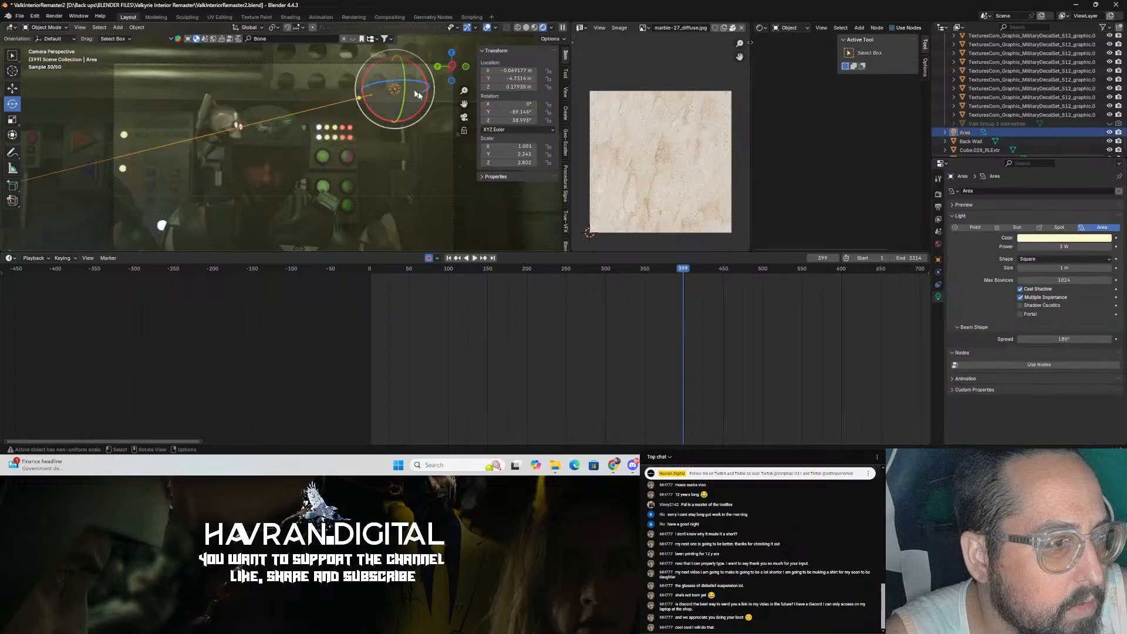
scroll(355, 182, "up", 4)
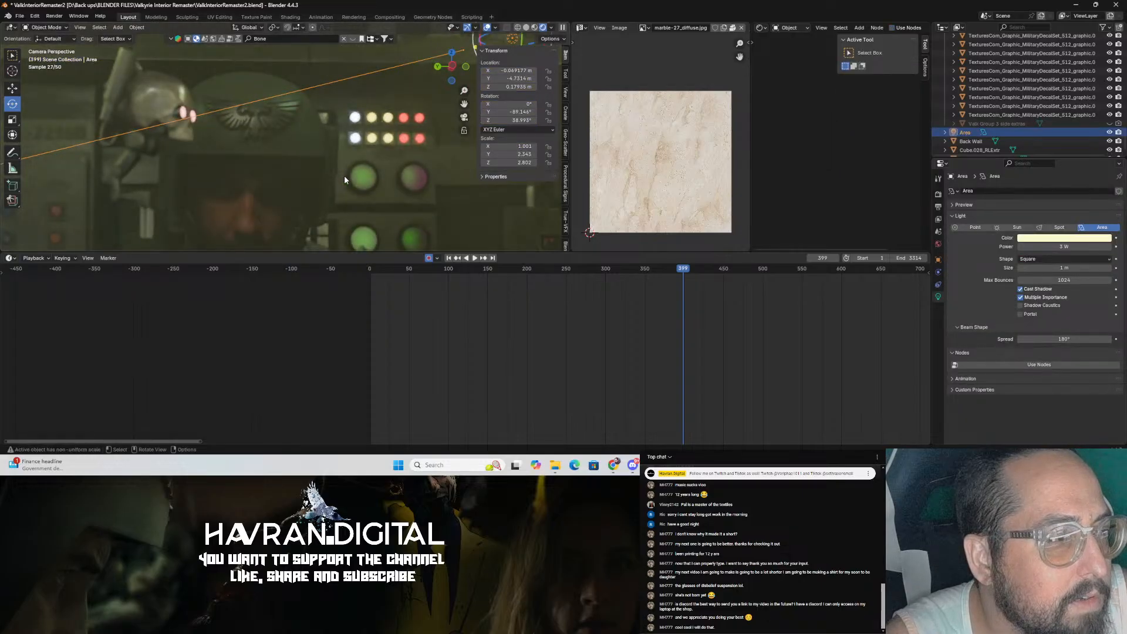
scroll(346, 174, "down", 5)
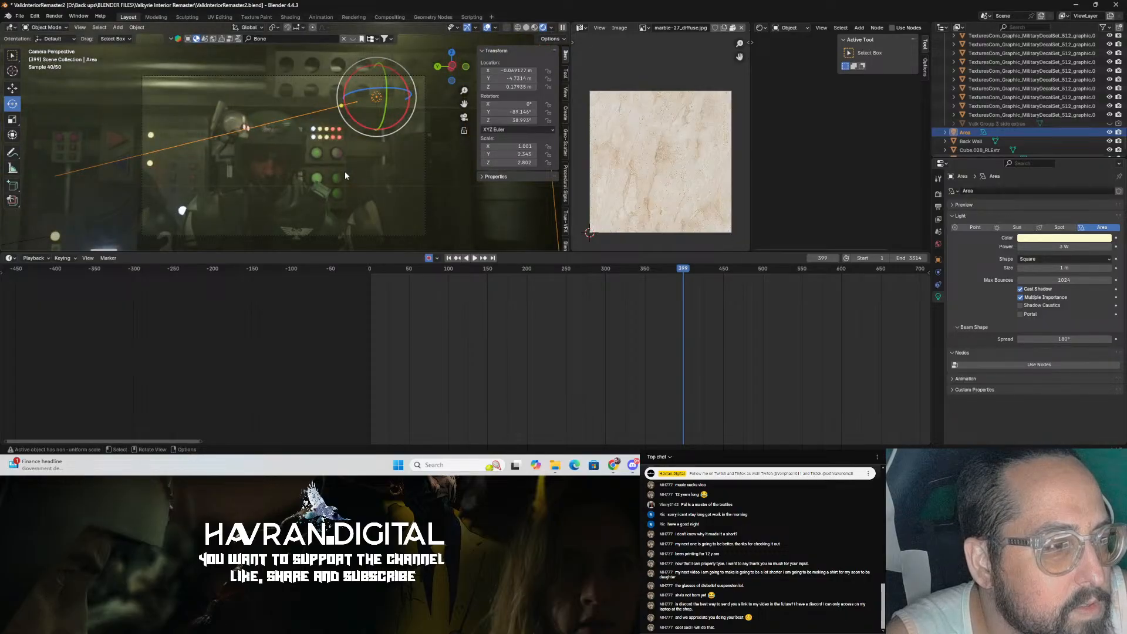
mouse_move(345, 175)
middle_mouse_down()
mouse_move(393, 175)
mouse_move(359, 175)
middle_mouse_up()
scroll(392, 175, "up", 3)
Step: Select the skull and scale it up uniformly to about 2.24
left_click(300, 137)
mouse_move(301, 137)
middle_mouse_down()
mouse_move(256, 135)
mouse_move(228, 117)
mouse_move(231, 94)
mouse_move(274, 149)
mouse_move(288, 129)
middle_mouse_up()
left_click_drag(600, 304, 741, 288)
middle_click_drag(146, 122, 347, 132)
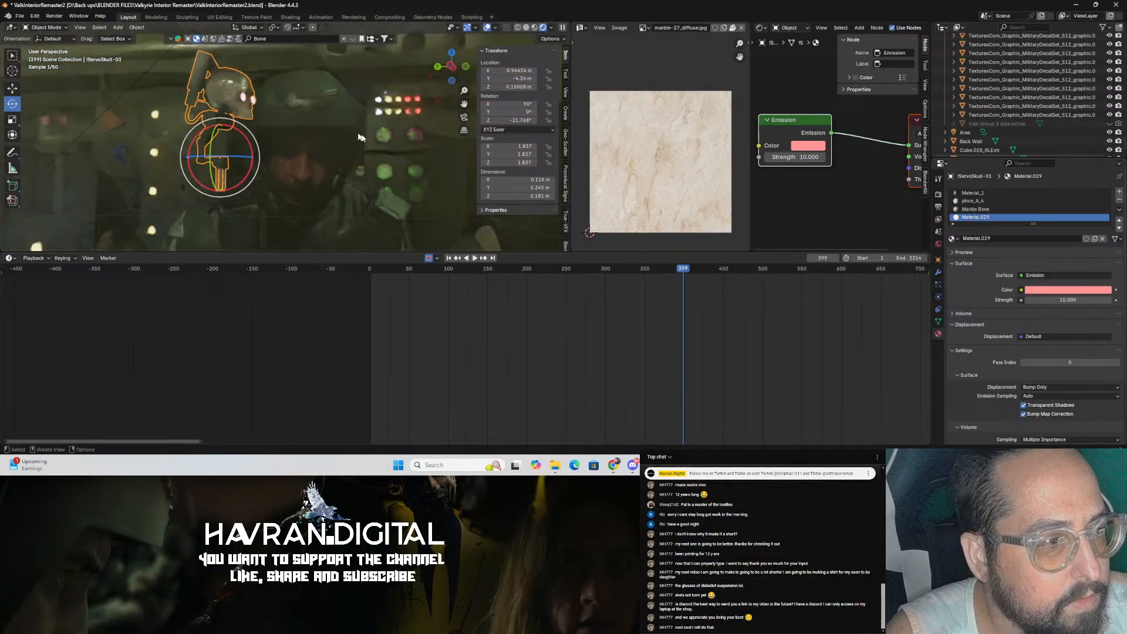
key("s")
left_click(404, 139)
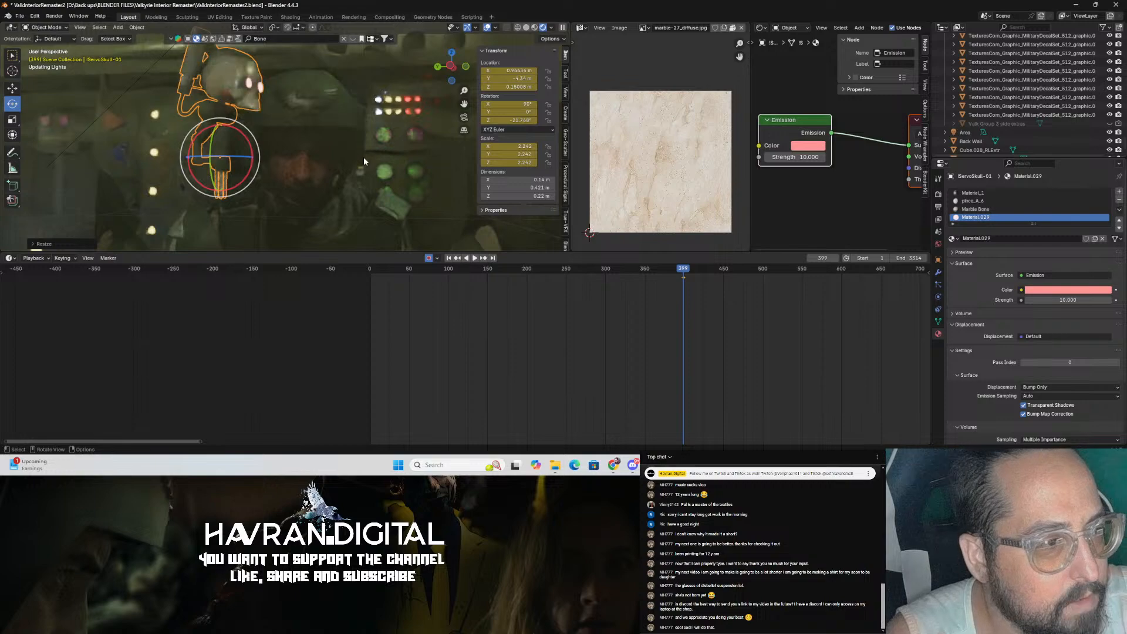
Step: Scale the skull further to about 2.8, reposition it with the Move tool, and save the file
key("shift+space")
left_click(220, 148)
left_click_drag(224, 122, 344, 168)
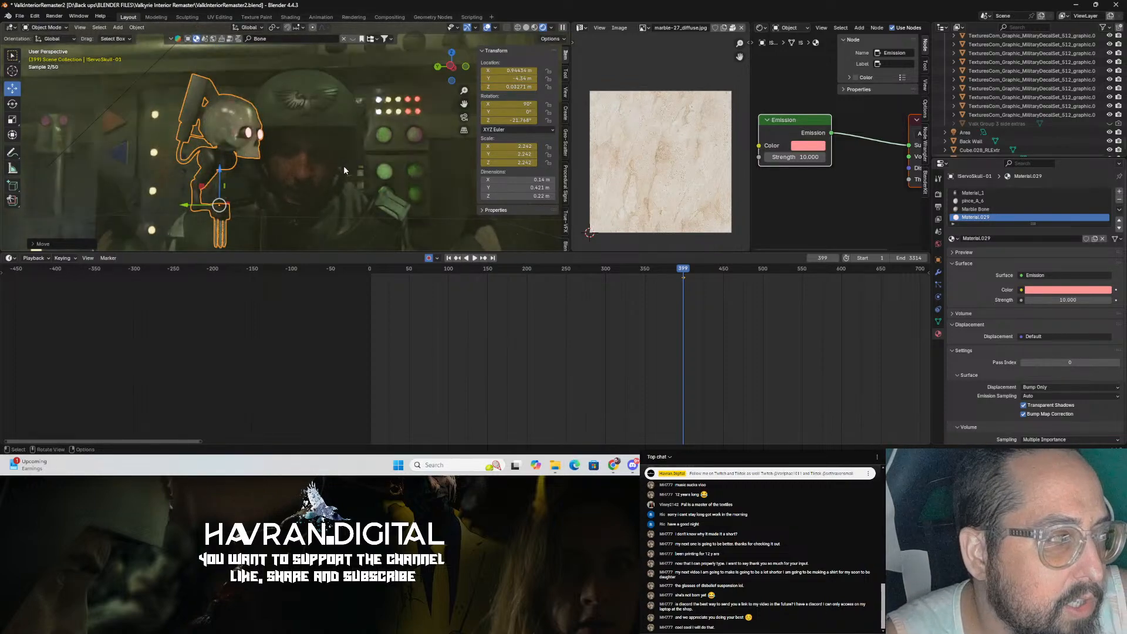
key("s")
left_click(363, 170)
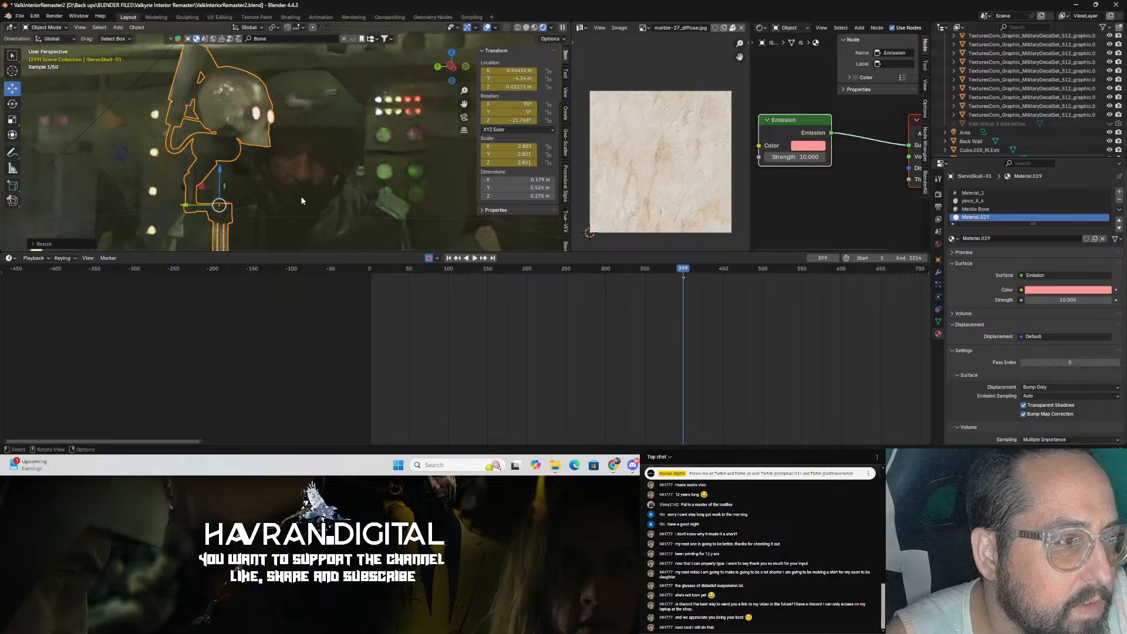
left_click_drag(220, 177, 235, 202)
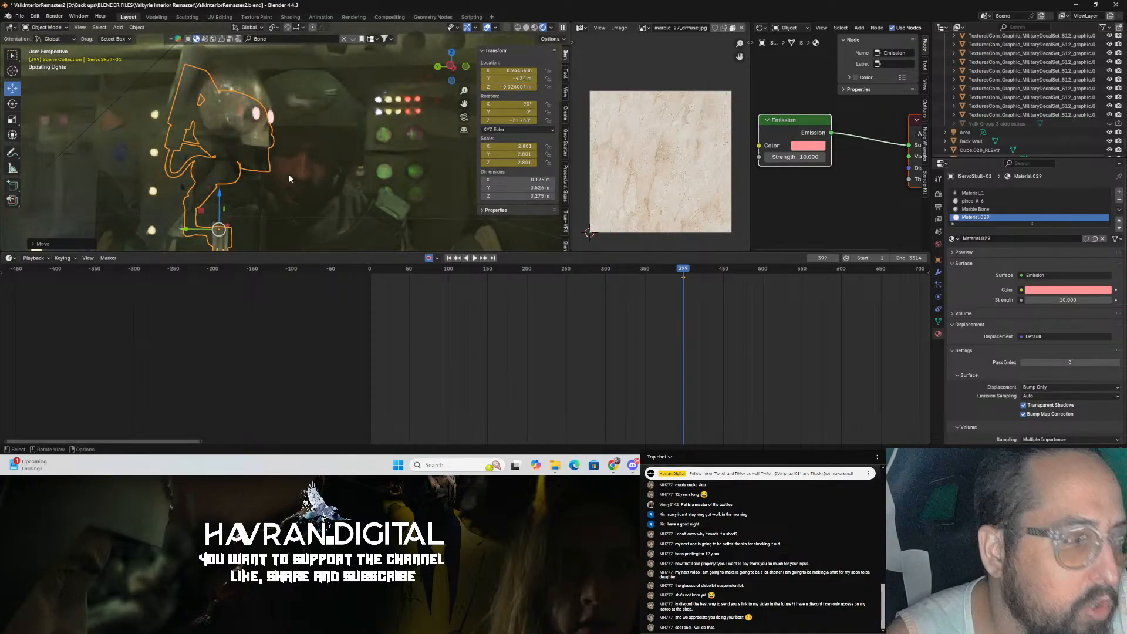
key("ctrl+s")
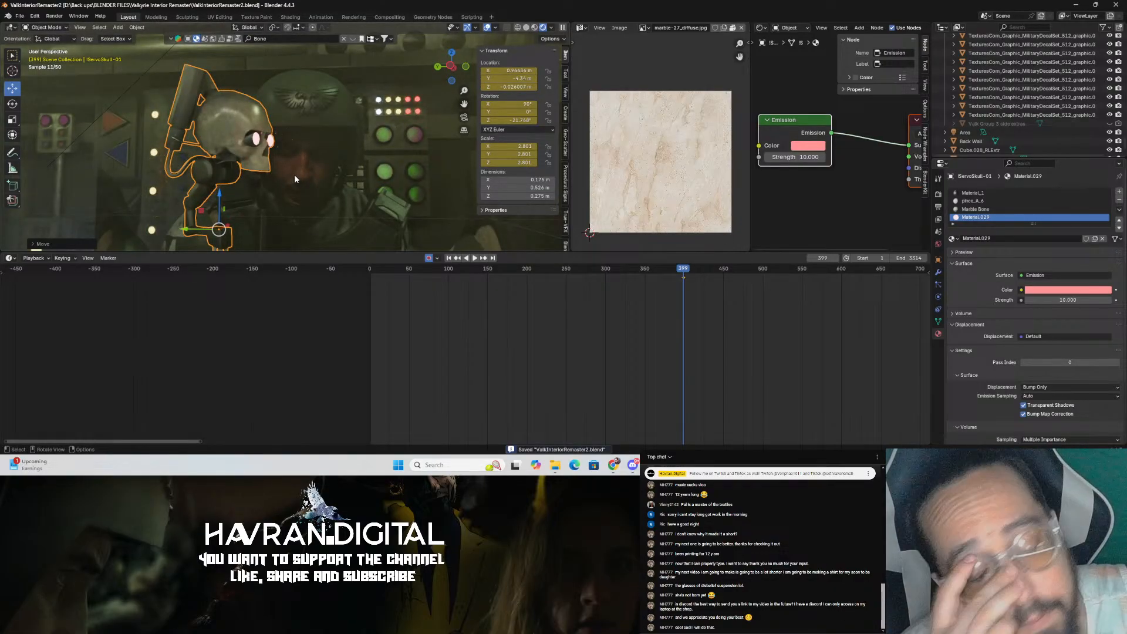
Step: In camera view, move the skull toward the left of the frame and slide its keyframe earlier in the timeline
key("KP_0")
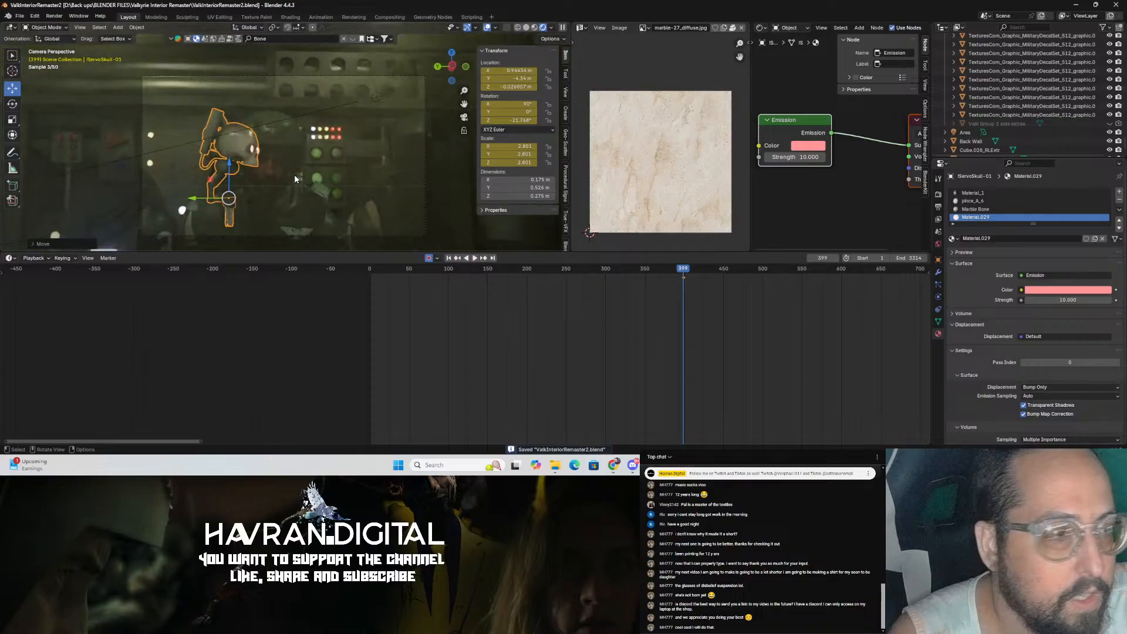
scroll(295, 174, "up", 2)
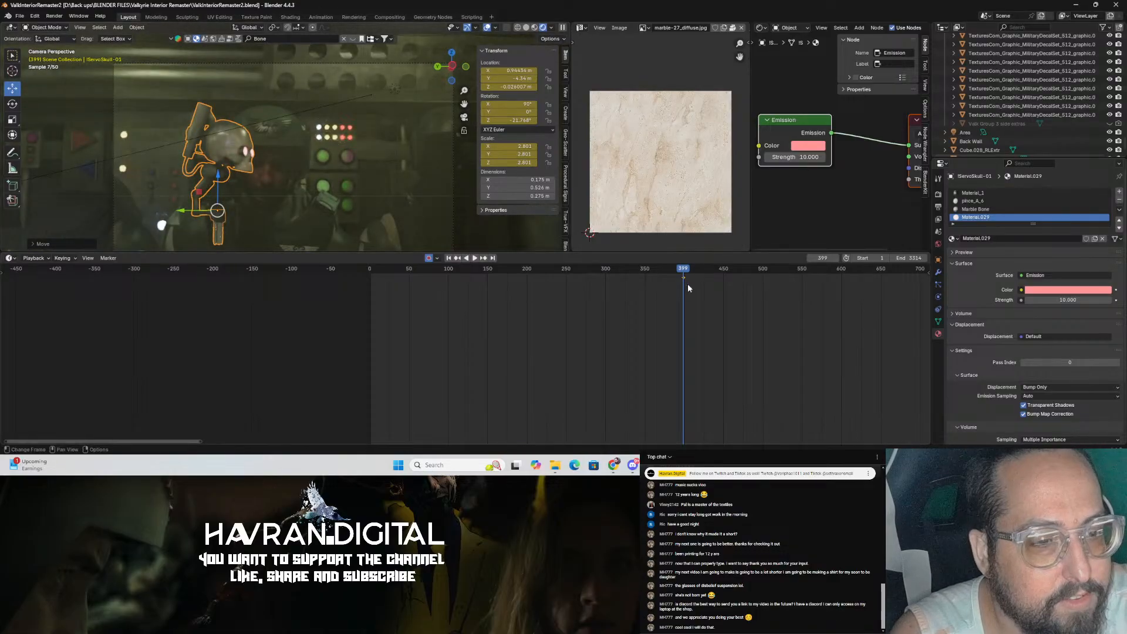
scroll(343, 191, "down", 3)
left_click_drag(219, 172, 107, 172)
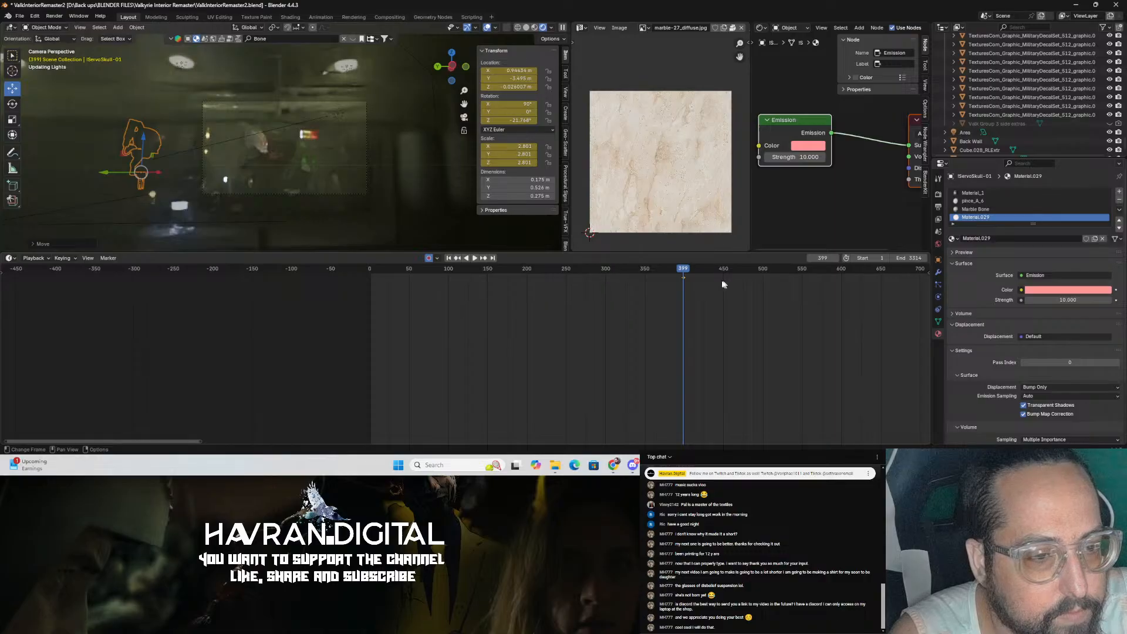
left_click_drag(683, 277, 640, 278)
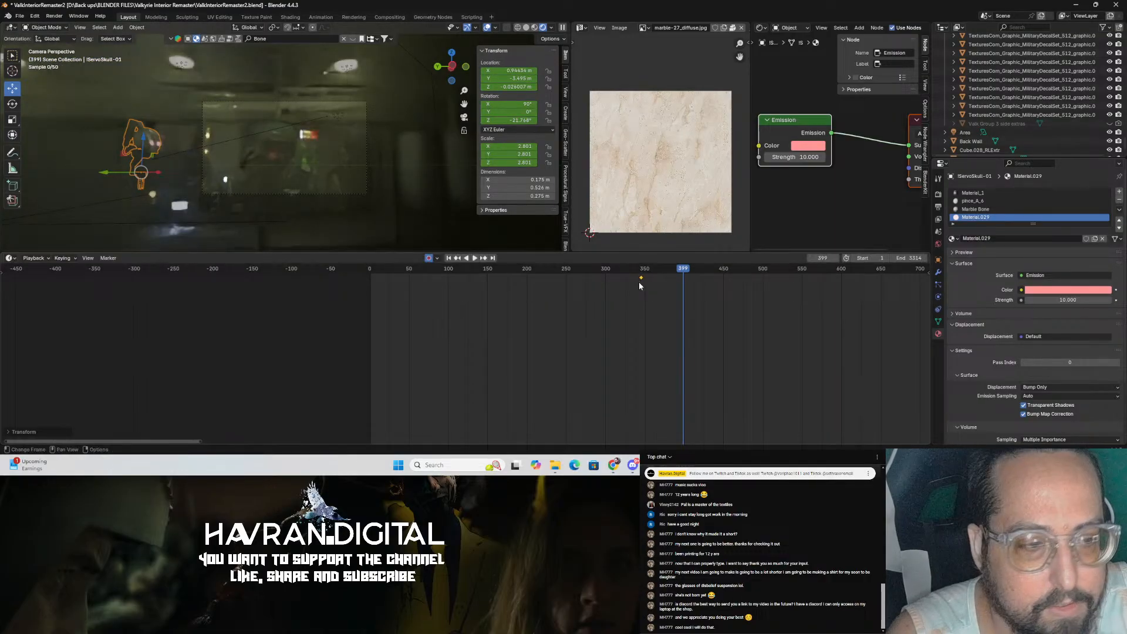
Step: Set the scene's start frame to 330 and play the skull's flight from the start
left_click(873, 259)
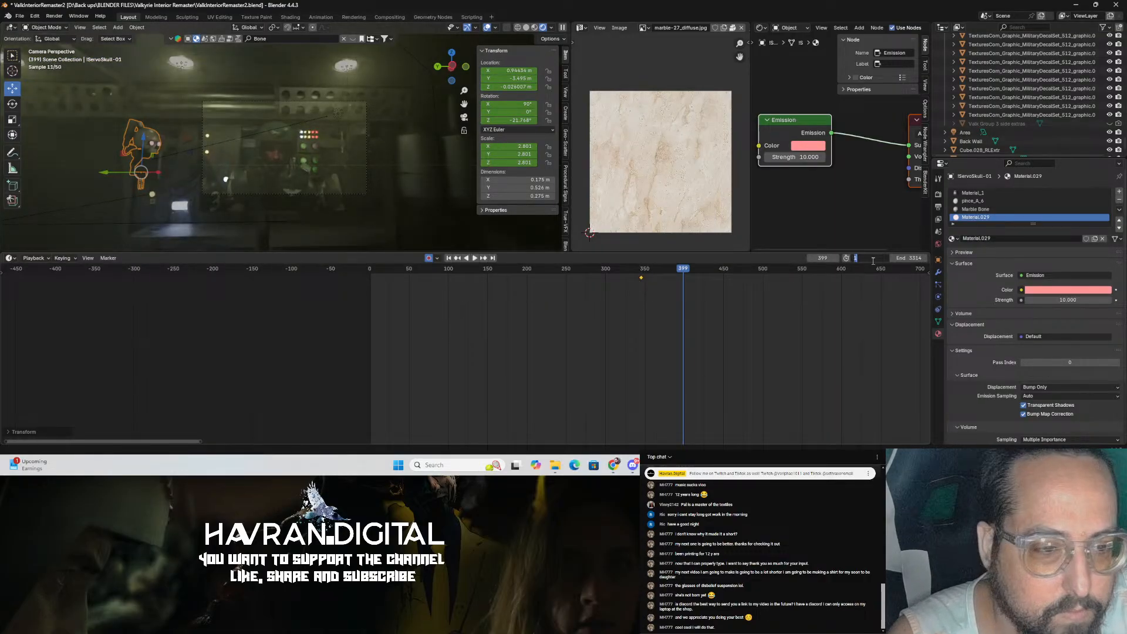
key("Return")
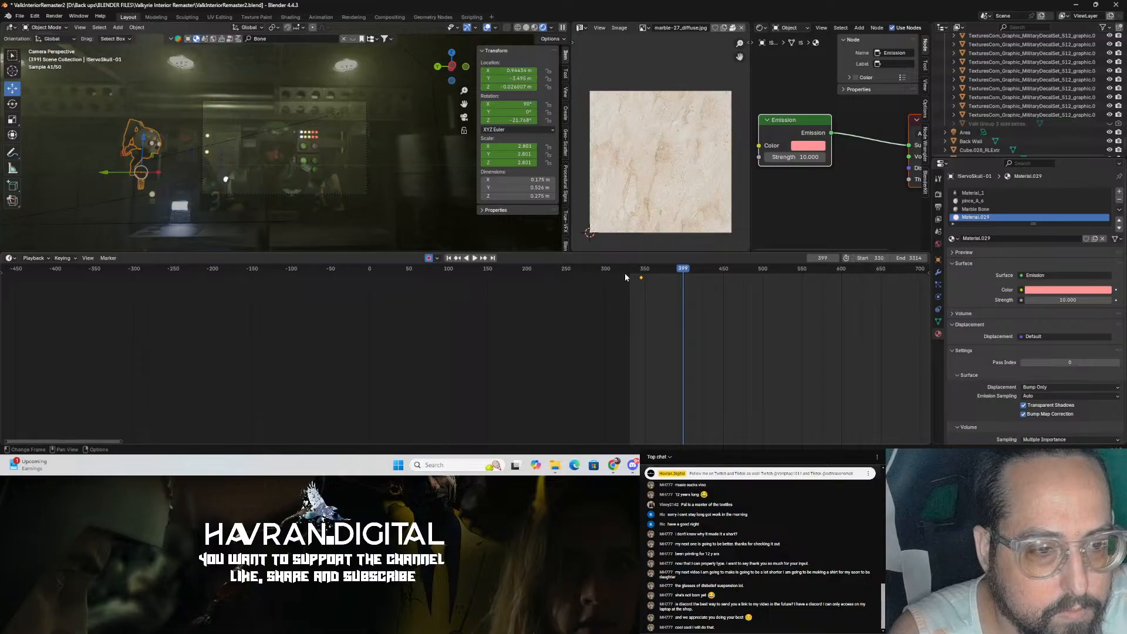
key("shift+Left")
key("space")
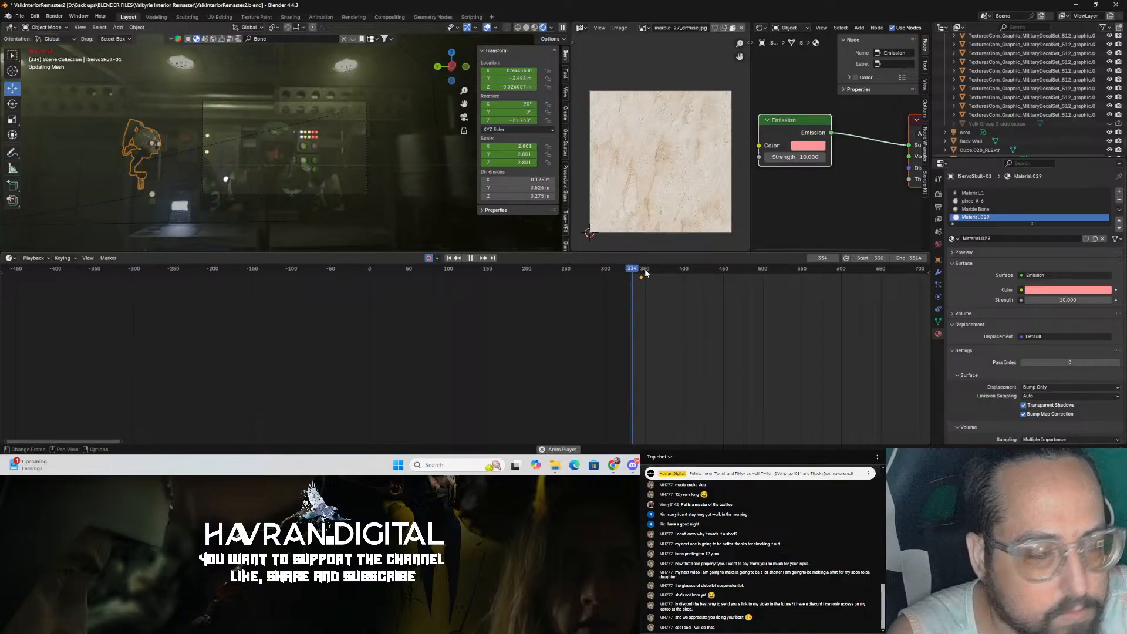
key("space")
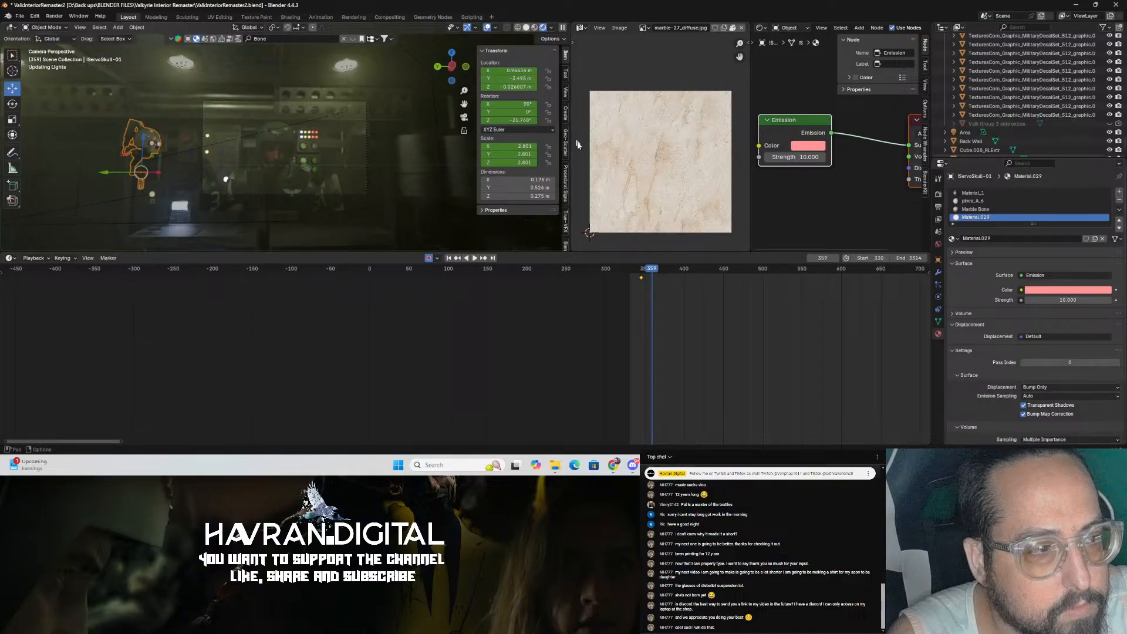
Step: In solid shading, go to frame 449 and move the skull along the Y axis to key a new position, then save
left_click(526, 27)
key("ctrl+s")
left_click(649, 270)
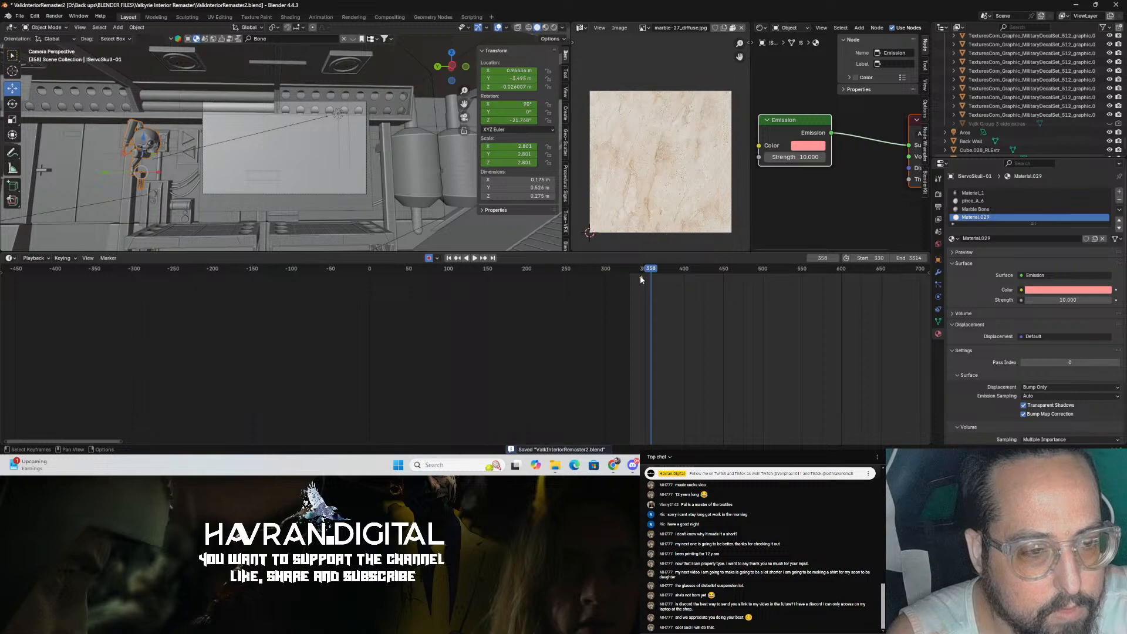
left_click_drag(648, 270, 739, 284)
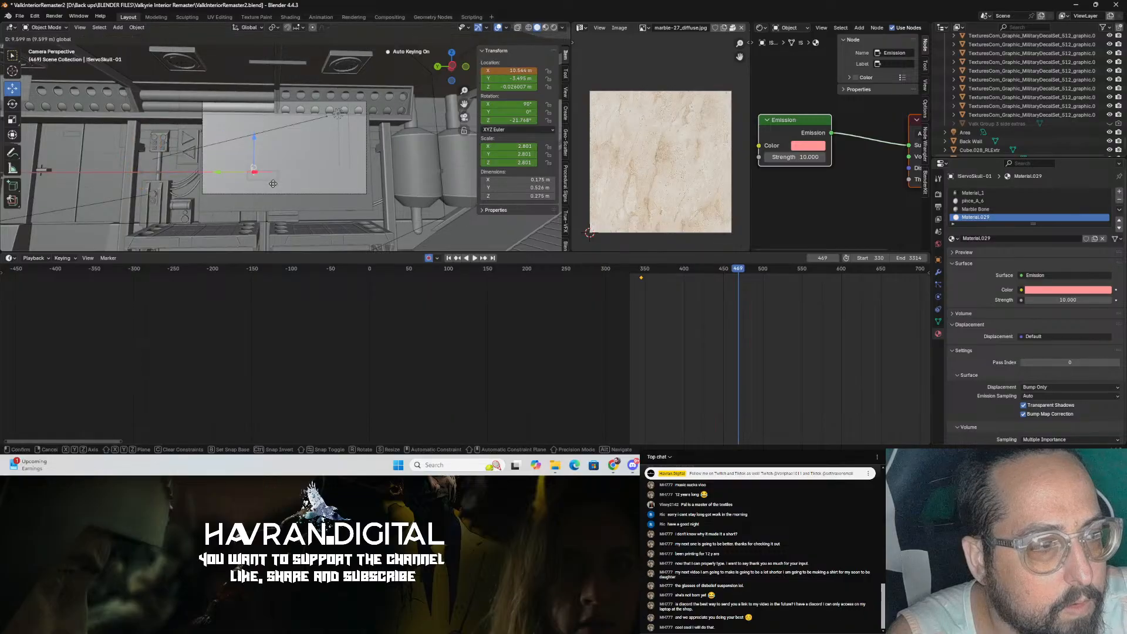
key("g")
key("y")
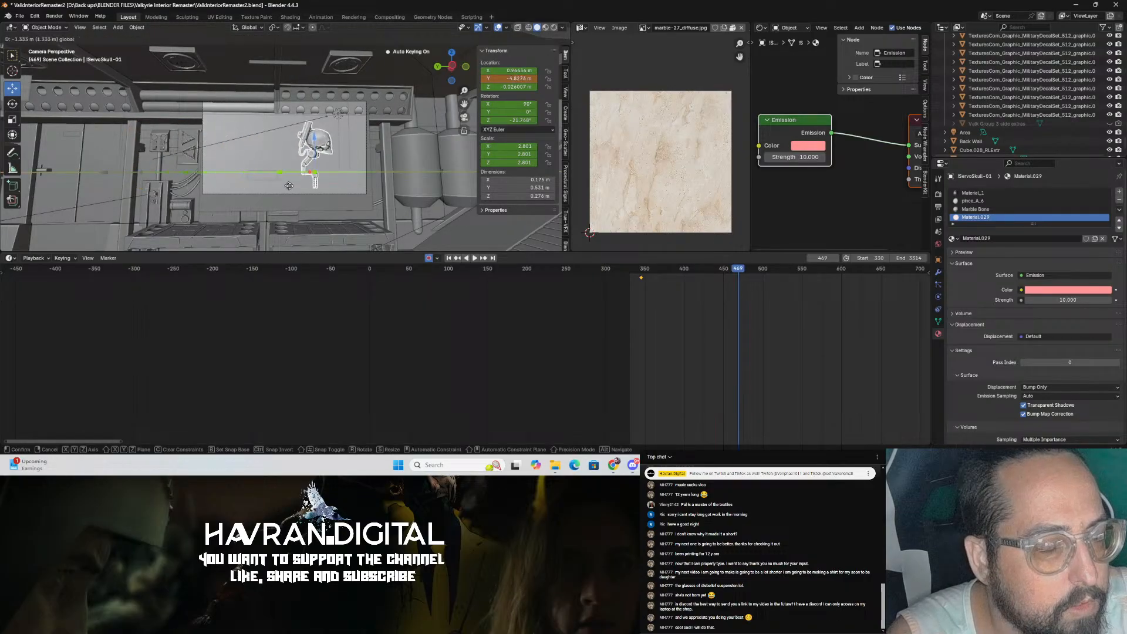
left_click(393, 191)
key("ctrl+s")
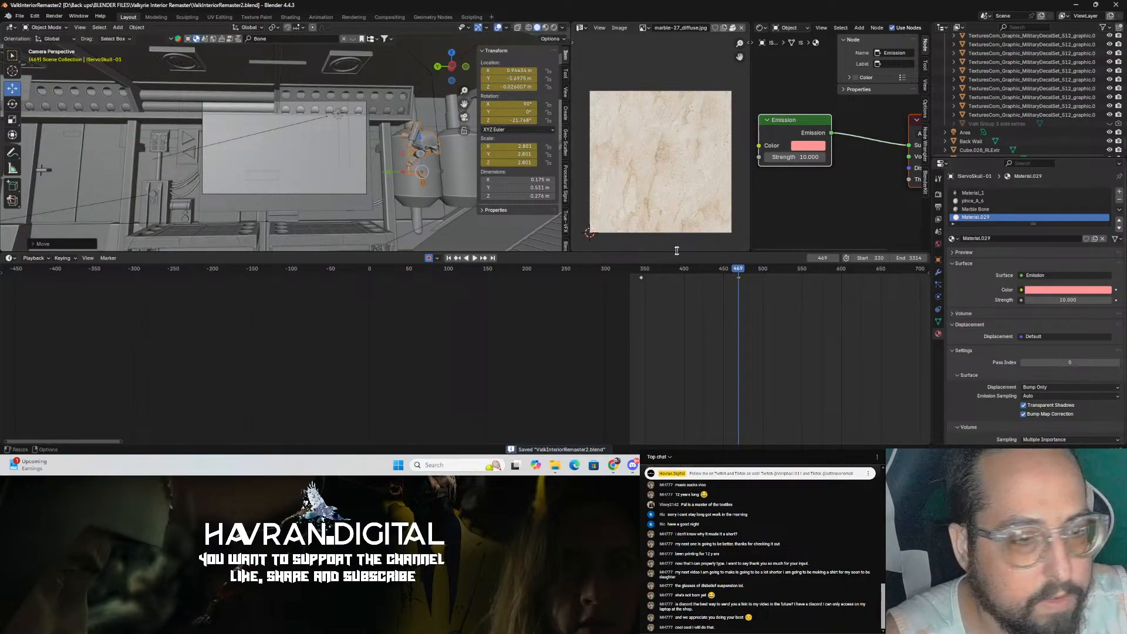
Step: Play back the animation to review the skull's motion through the interior
left_click(628, 270)
key("space")
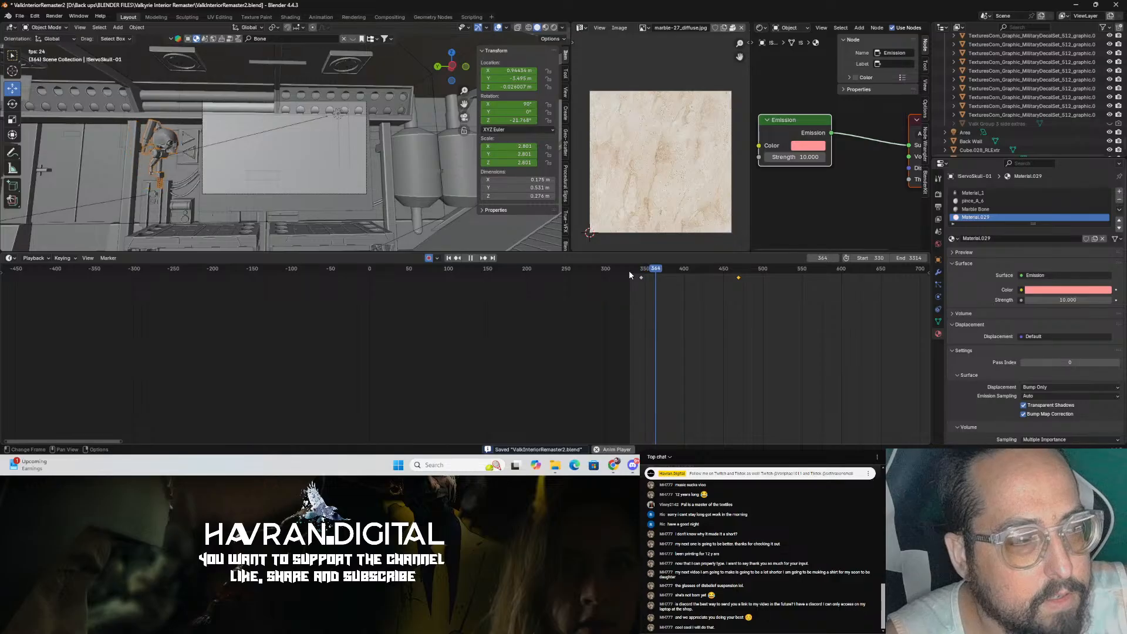
scroll(356, 221, "up", 4)
scroll(333, 193, "down", 2)
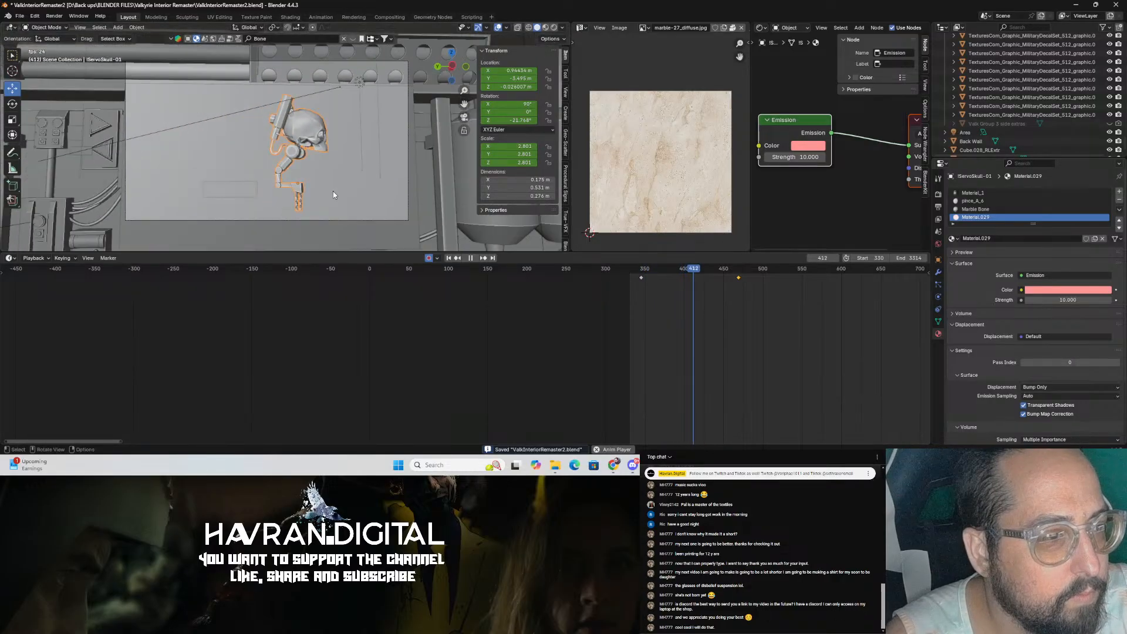
key("space")
Step: Move the skull's last keyframe later to about frame 495 and replay the animation
left_click_drag(739, 277, 760, 279)
left_click(639, 270)
key("space")
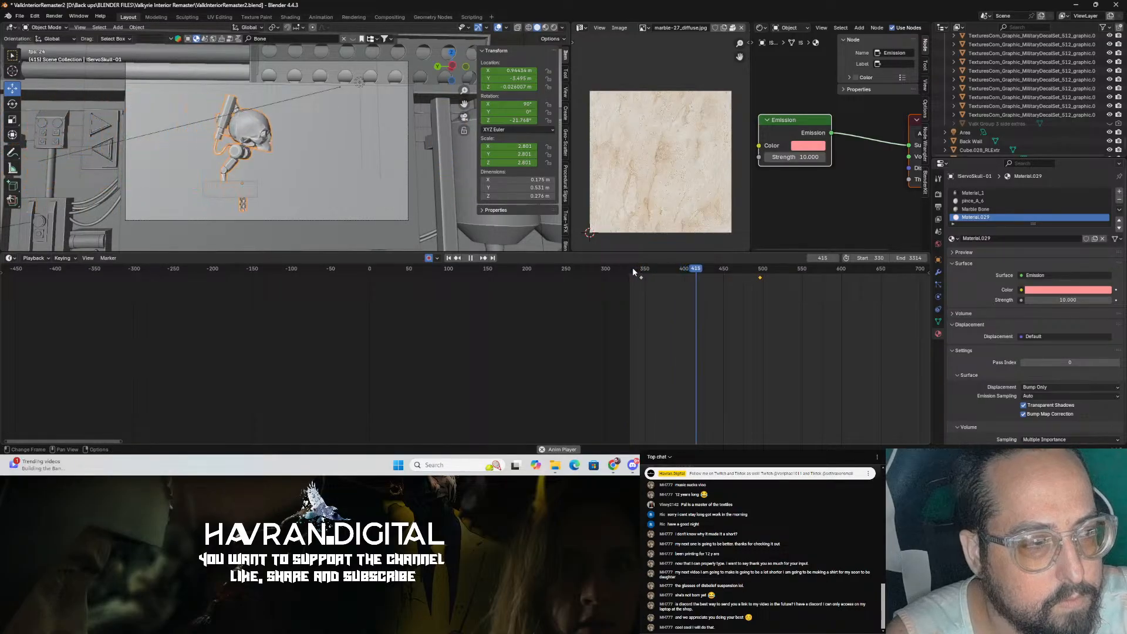
key("space")
Step: At frame 410, move the skull slightly upward to key a new position and replay
left_click(684, 276)
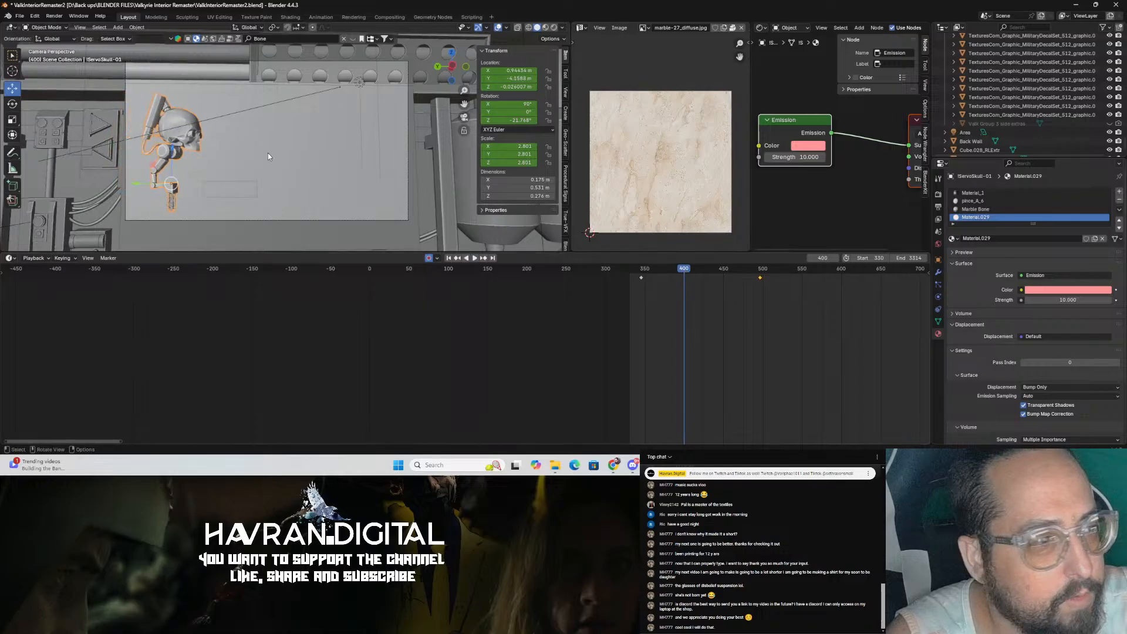
left_click_drag(681, 268, 692, 269)
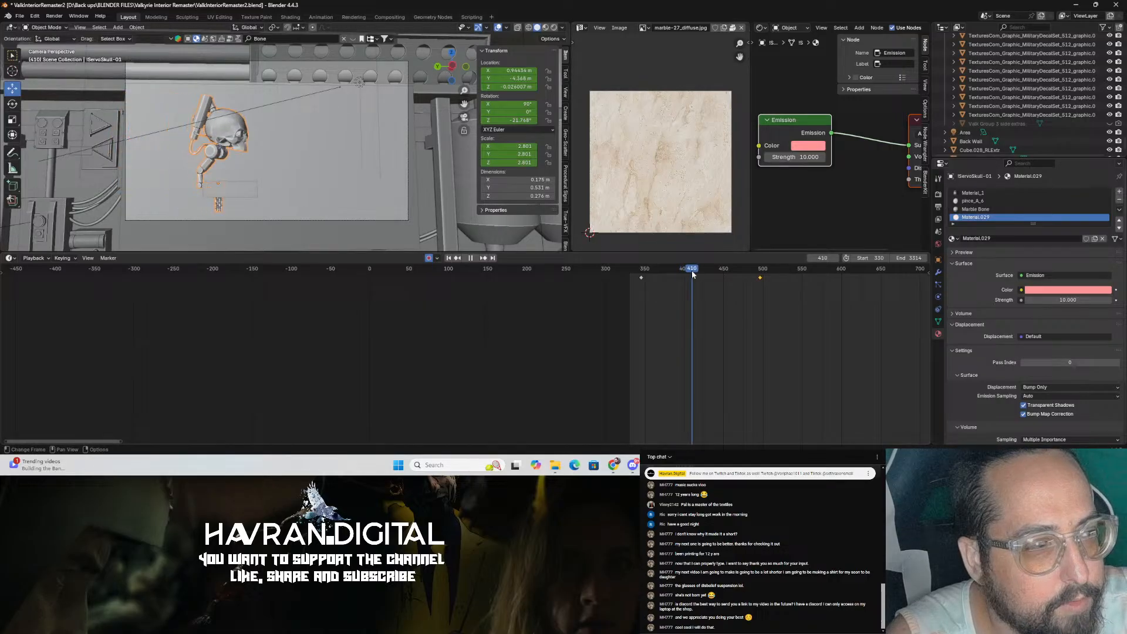
left_click_drag(218, 149, 218, 136)
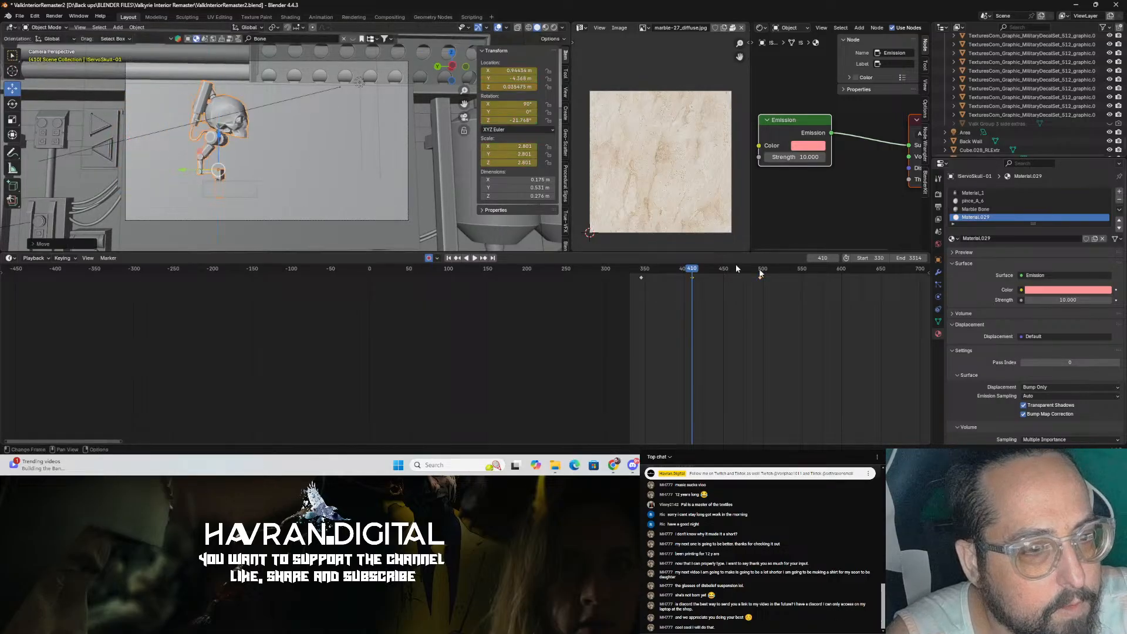
key("space")
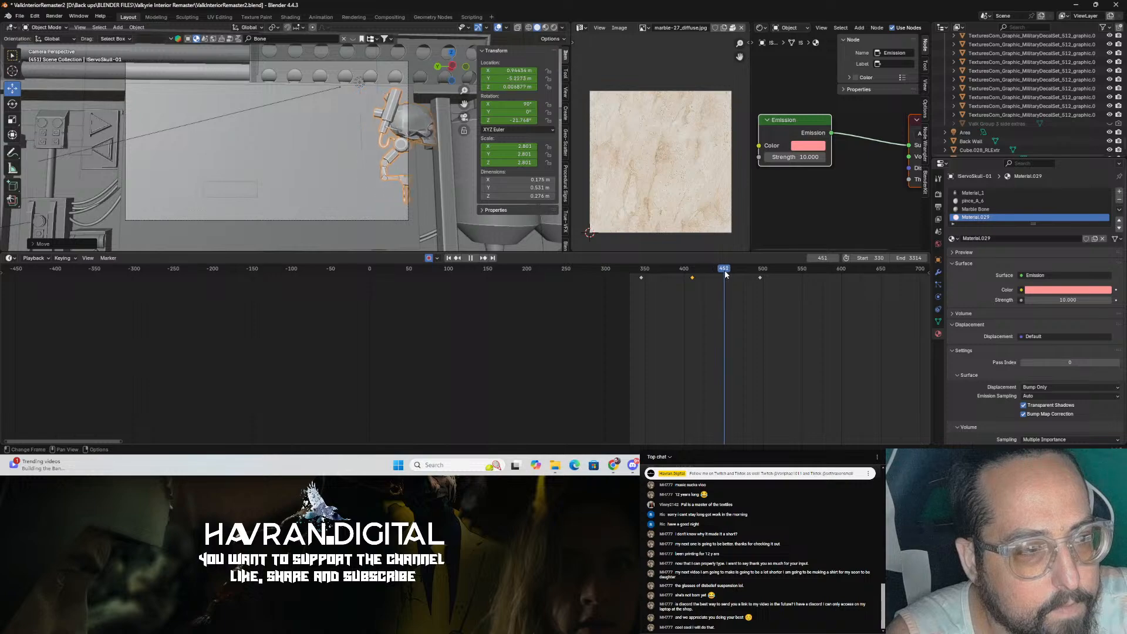
key("space")
Step: At frame 451, move the skull slightly downward to key its position, then replay from frame 424
left_click_drag(428, 145, 428, 159)
left_click_drag(735, 271, 658, 271)
key("space")
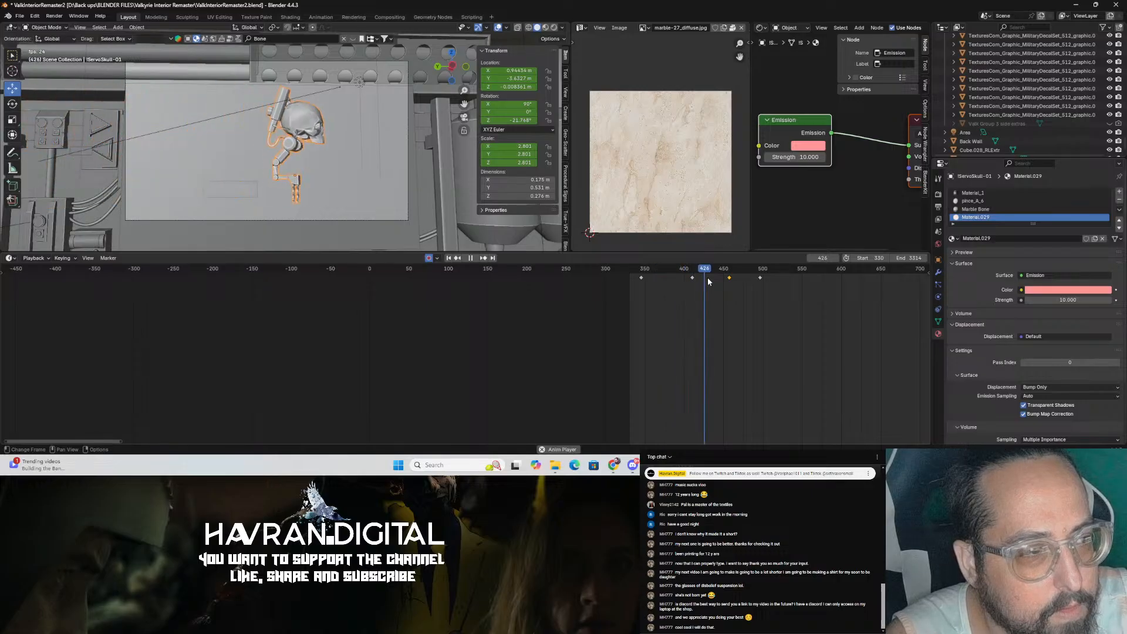
key("space")
Step: Select all of the skull's keyframes, set their keyframe type to Jitter, and save
left_click_drag(638, 291, 779, 276)
right_click(725, 279)
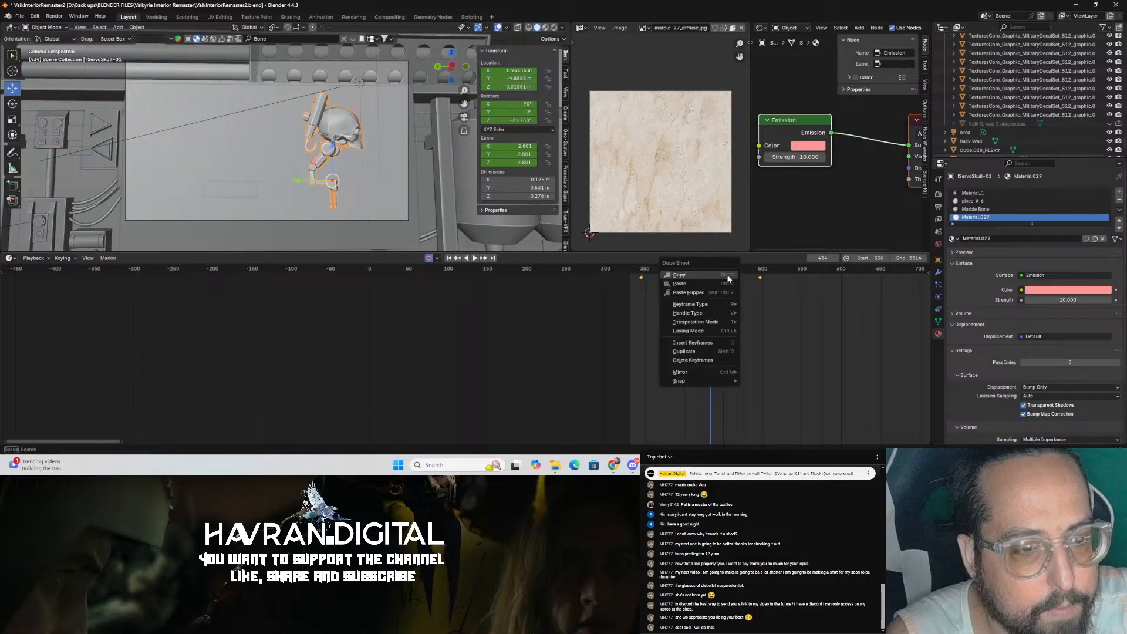
mouse_move(723, 304)
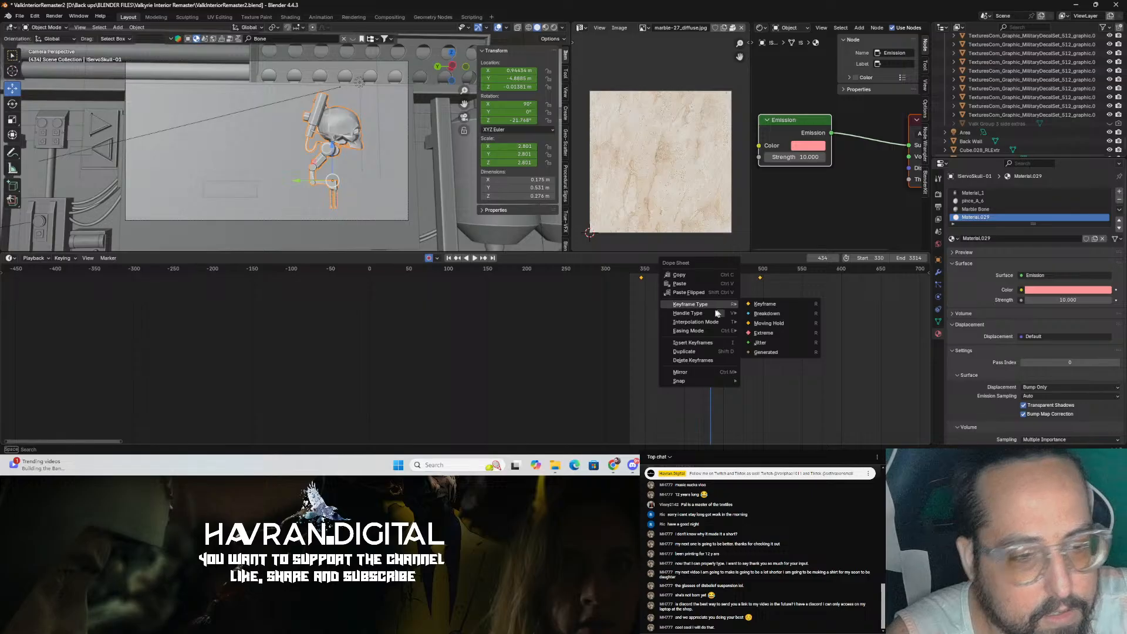
left_click(777, 343)
key("ctrl+s")
Step: At frame 410, rotate the skull slightly with the Rotate tool, replay the animation, and save
left_click(697, 286)
left_click_drag(694, 269, 692, 269)
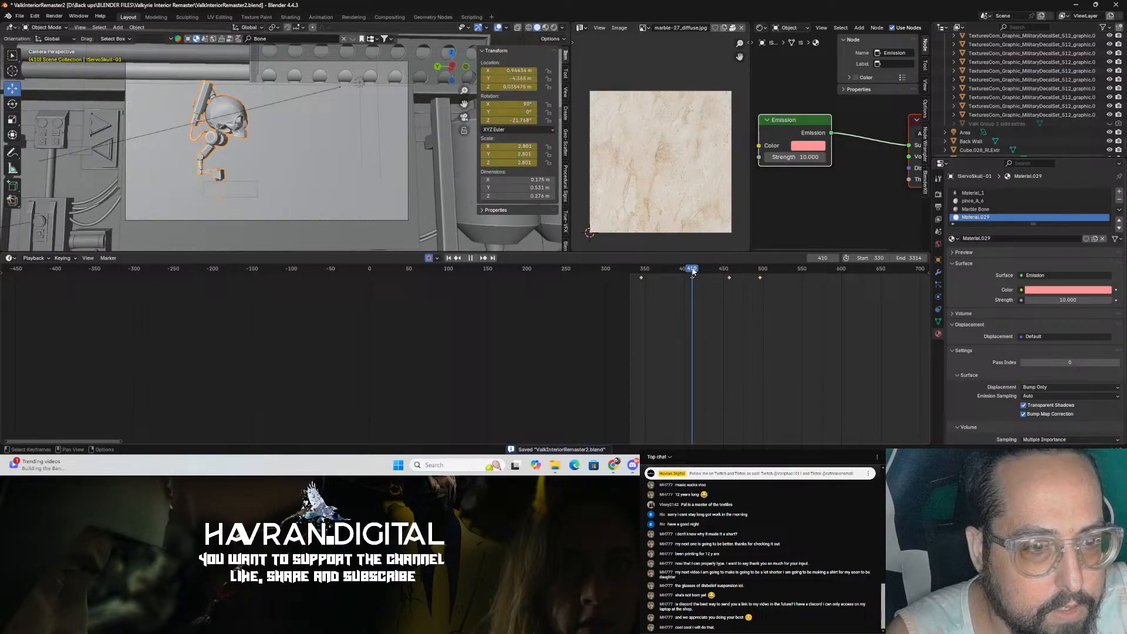
key("shift+space")
left_click(367, 150)
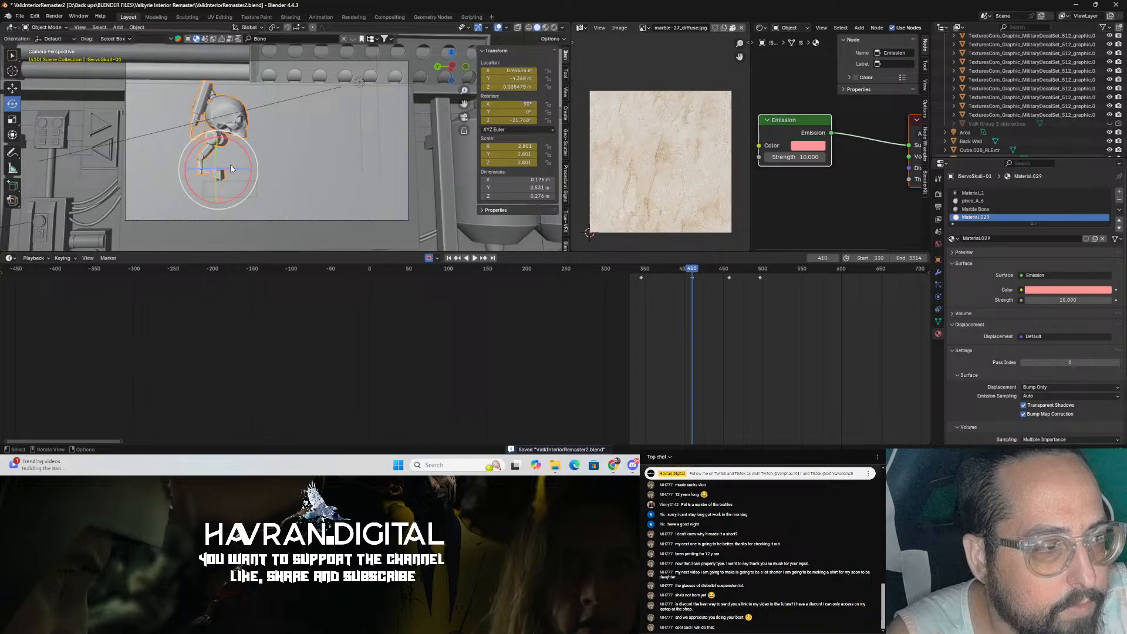
left_click_drag(233, 170, 221, 170)
left_click(639, 272)
key("space")
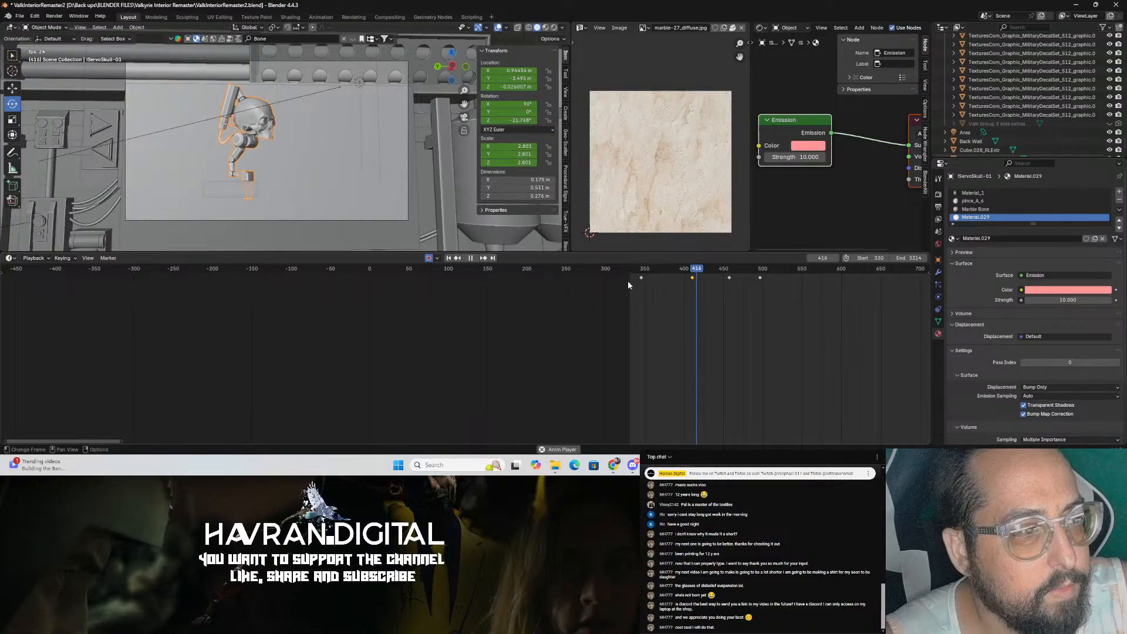
key("space")
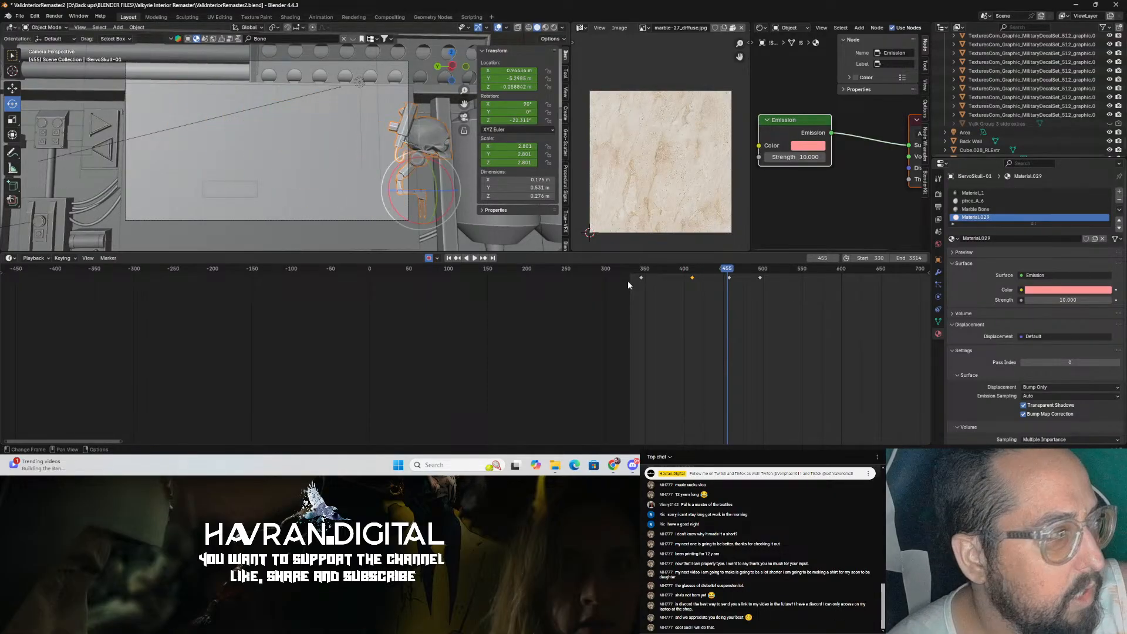
key("ctrl+s")
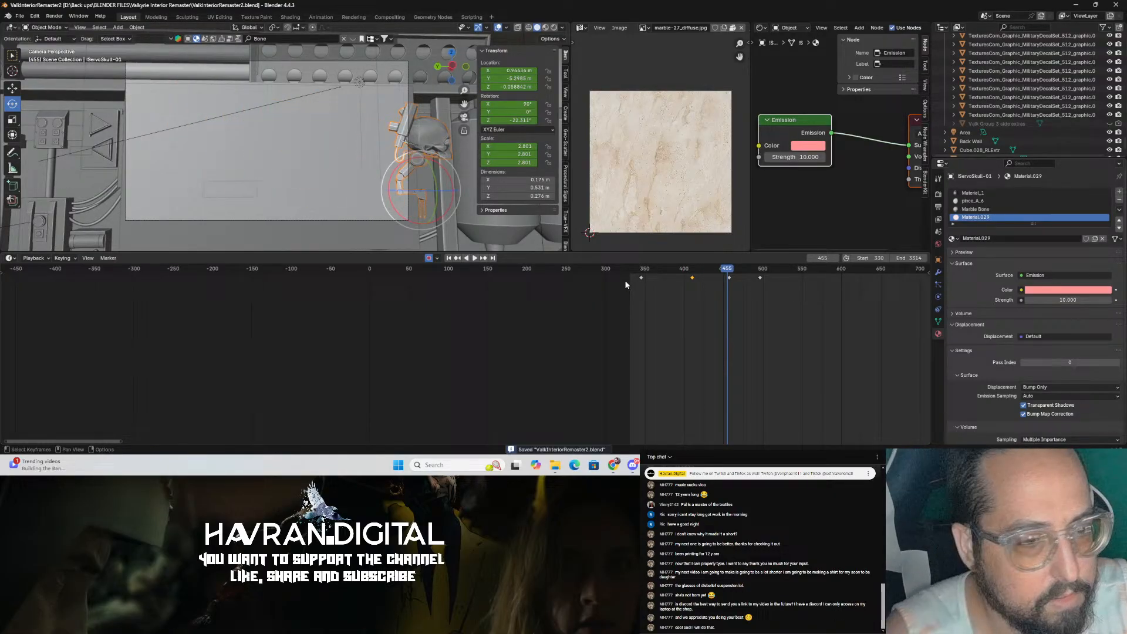
Step: Scrub through frames and inspect the skull's placement in the rendered camera view
left_click_drag(660, 269, 710, 287)
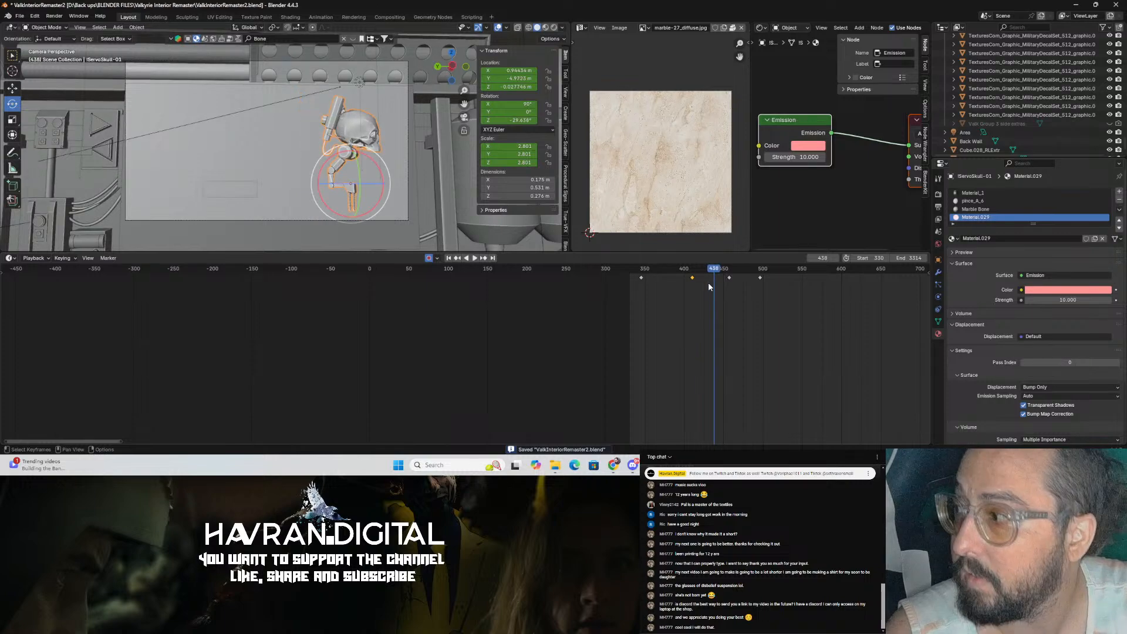
key("ctrl+s")
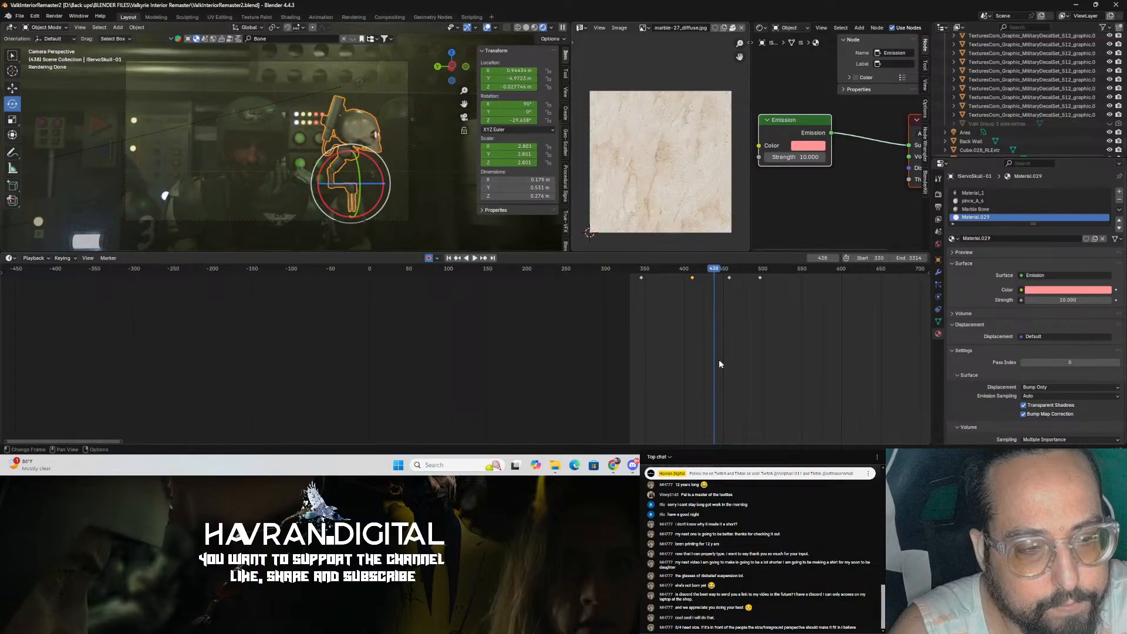
left_click(679, 274)
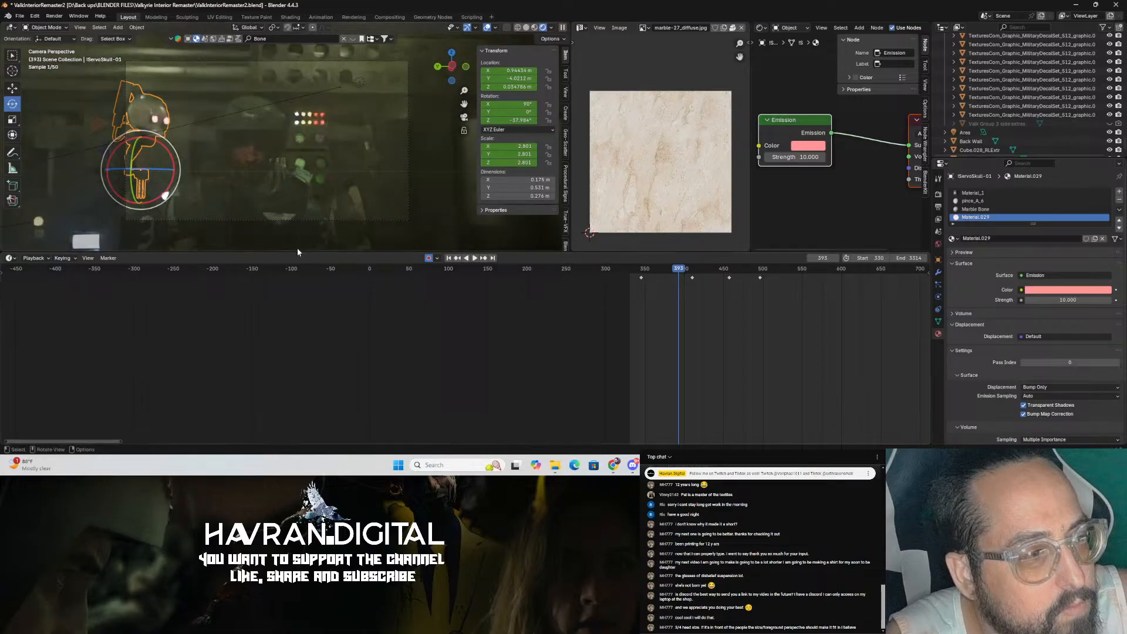
key("ctrl+s")
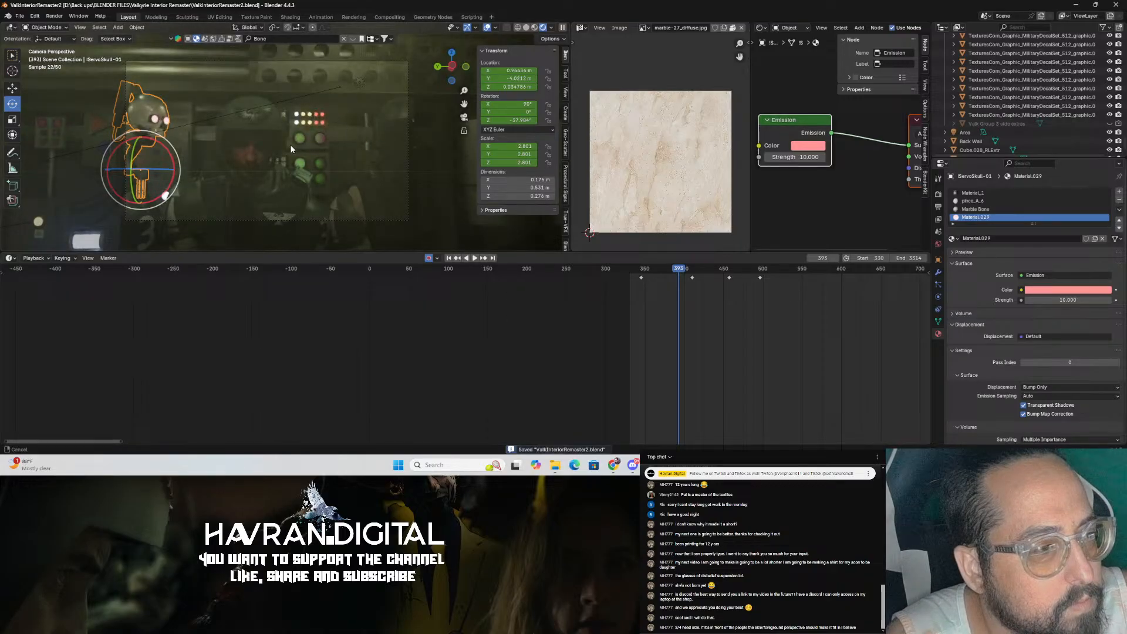
scroll(374, 167, "up", 3)
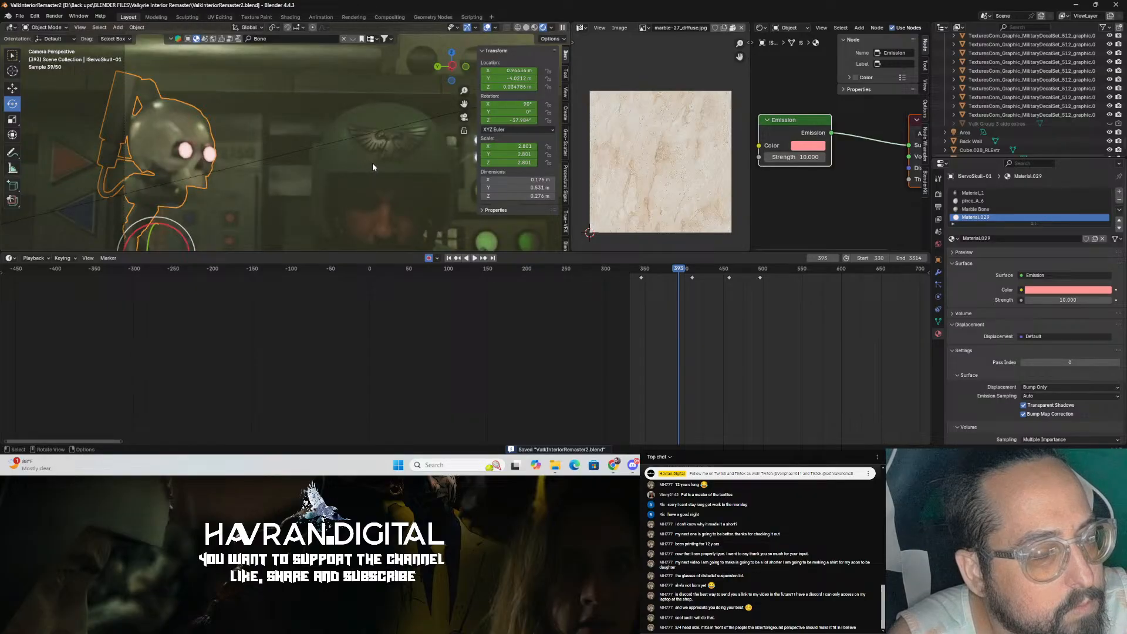
scroll(372, 164, "down", 2)
middle_click_drag(372, 164, 293, 135, "shift")
scroll(335, 157, "down", 1)
key("ctrl+s")
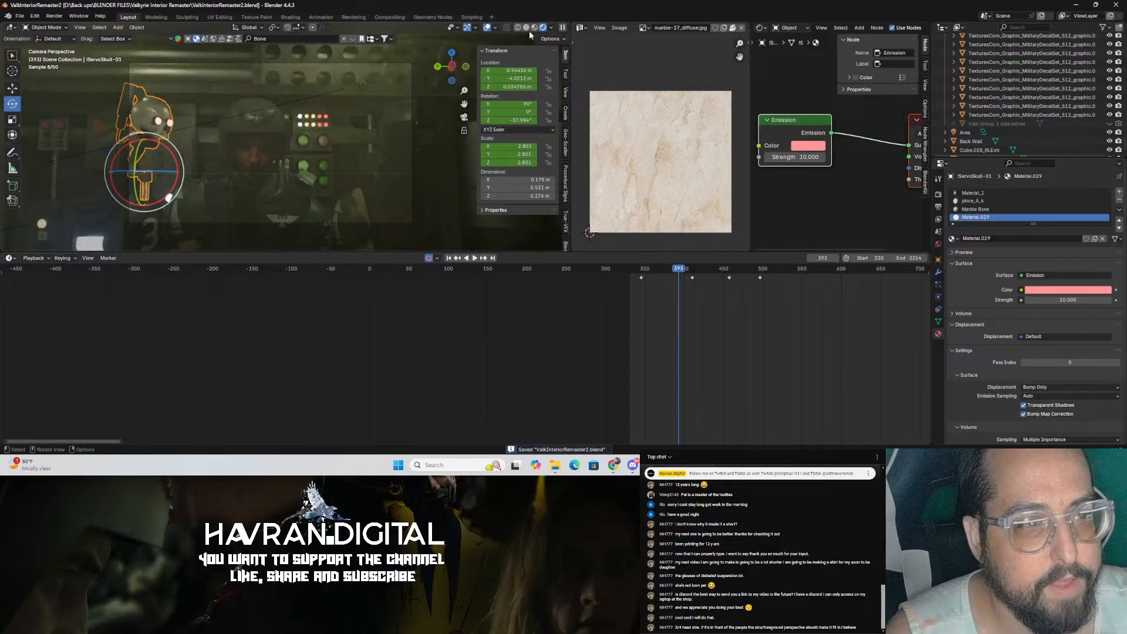
Step: Switch the viewport to solid shading and save the file
left_click(526, 27)
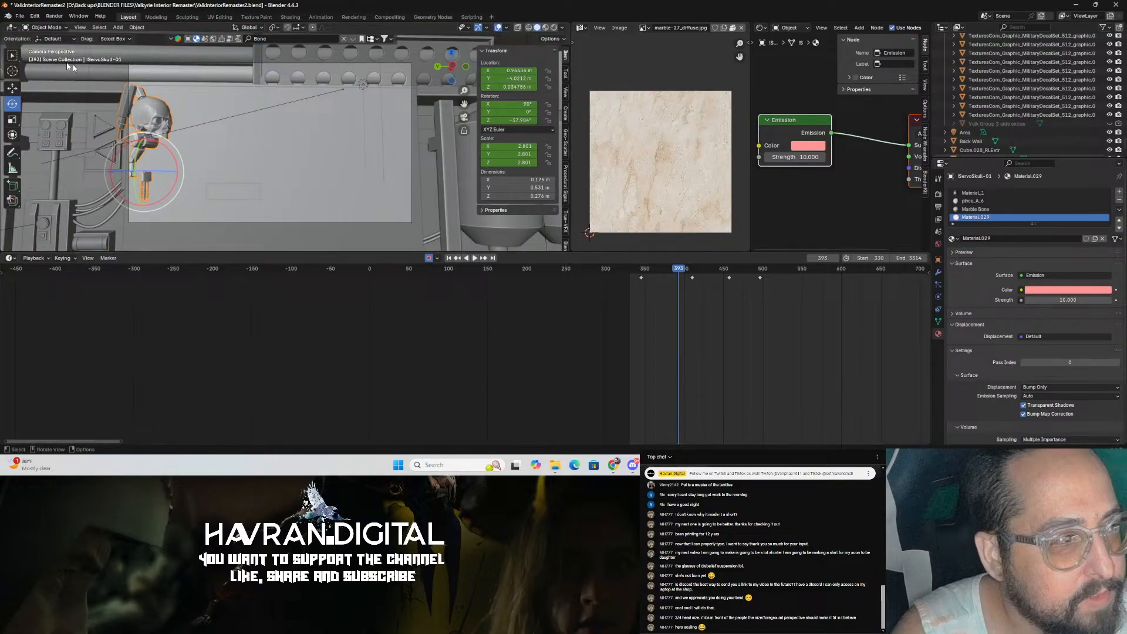
left_click(19, 16)
left_click(54, 73)
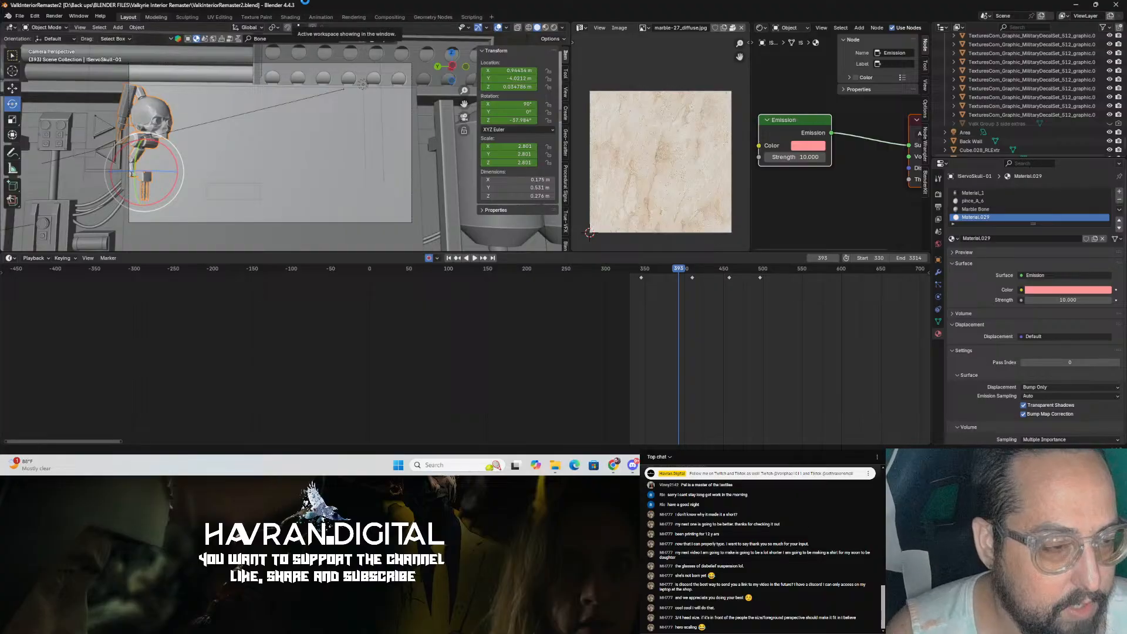
Step: Open the recent file TB Shot 1A.blend
left_click(19, 16)
mouse_move(45, 41)
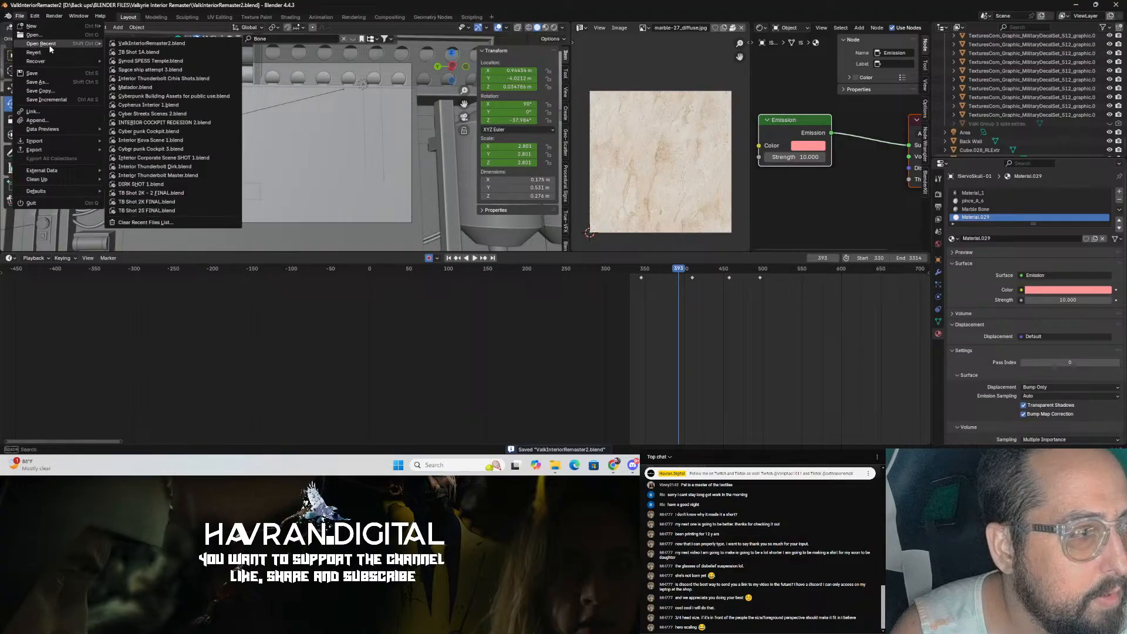
left_click(229, 52)
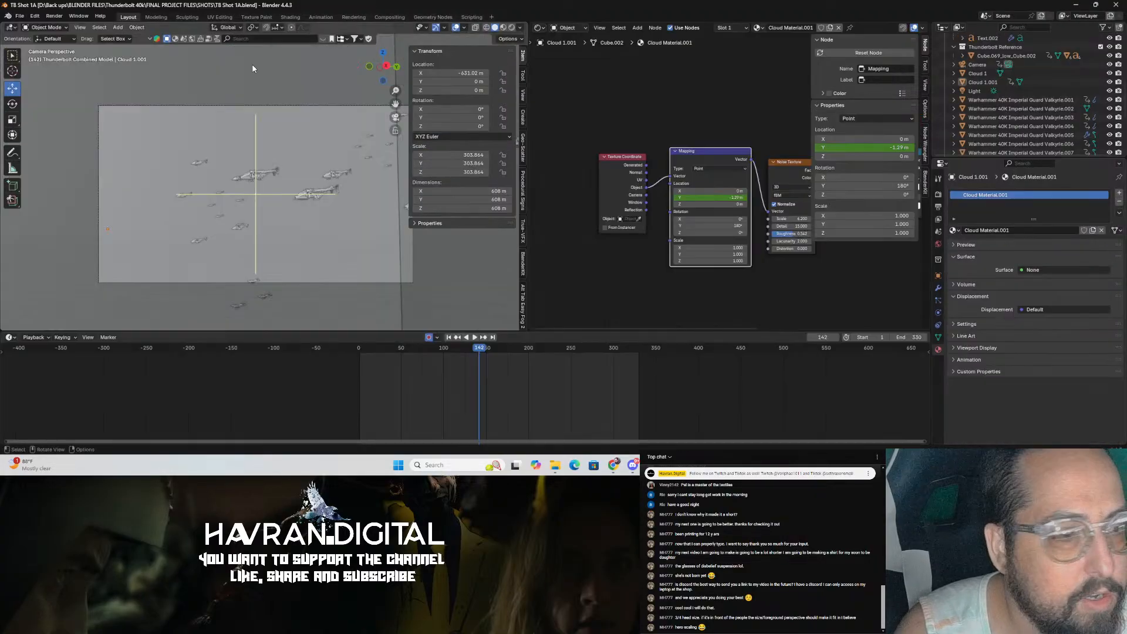
Step: Preview the cloud volume in rendered shading from a perspective view and through the camera, saving the file
left_click(512, 29)
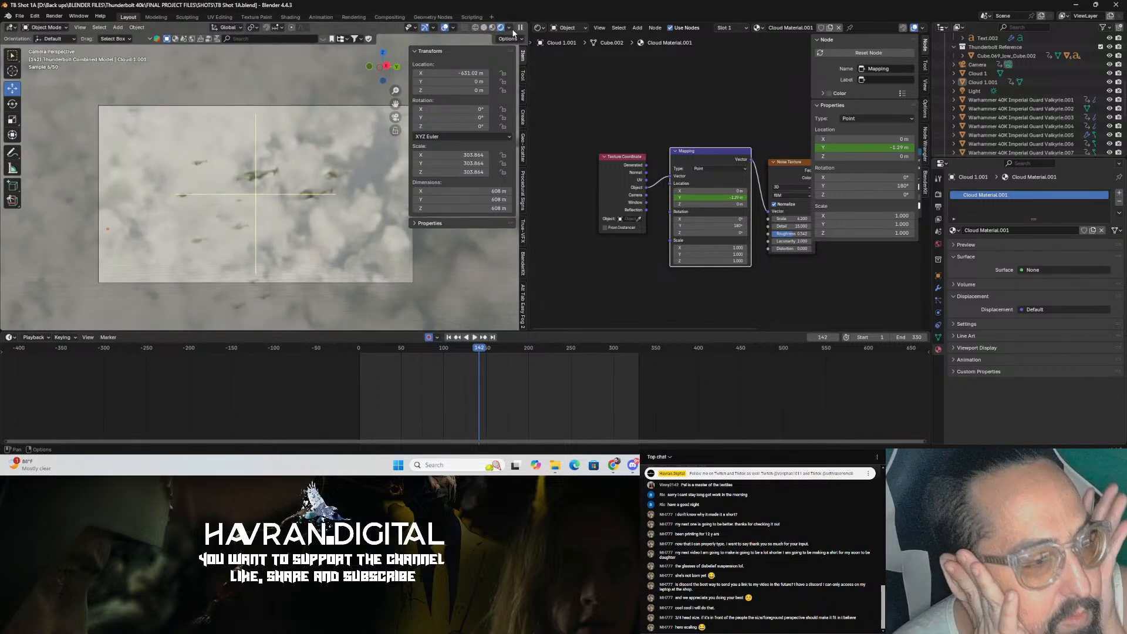
middle_click_drag(247, 162, 311, 217)
scroll(259, 166, "down", 6)
left_click(191, 163)
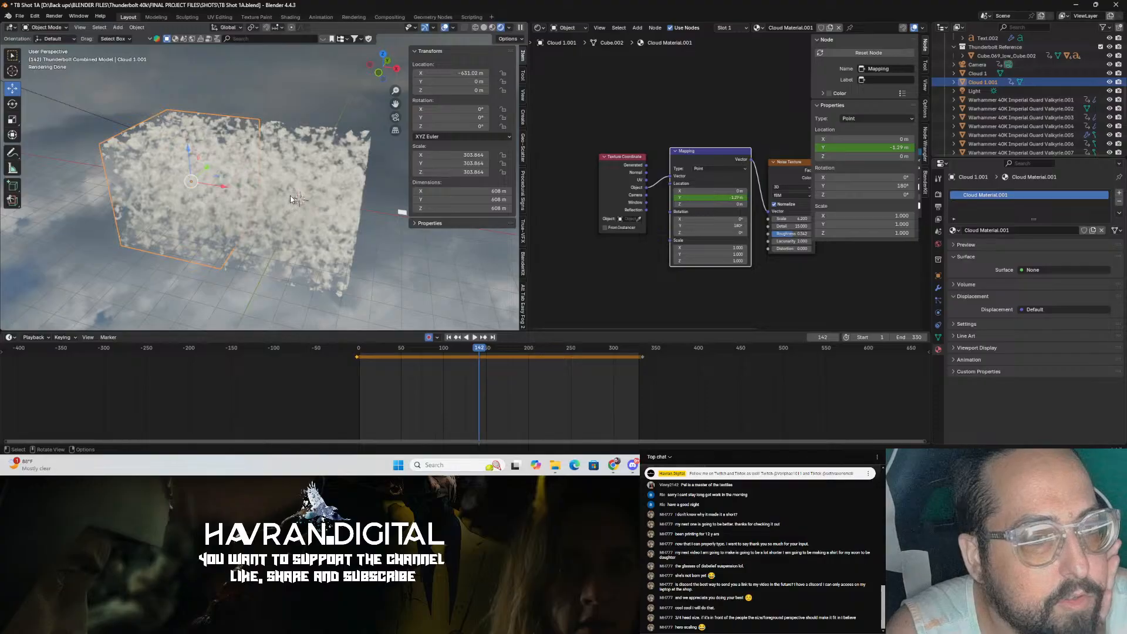
left_click(418, 259)
key("ctrl+s")
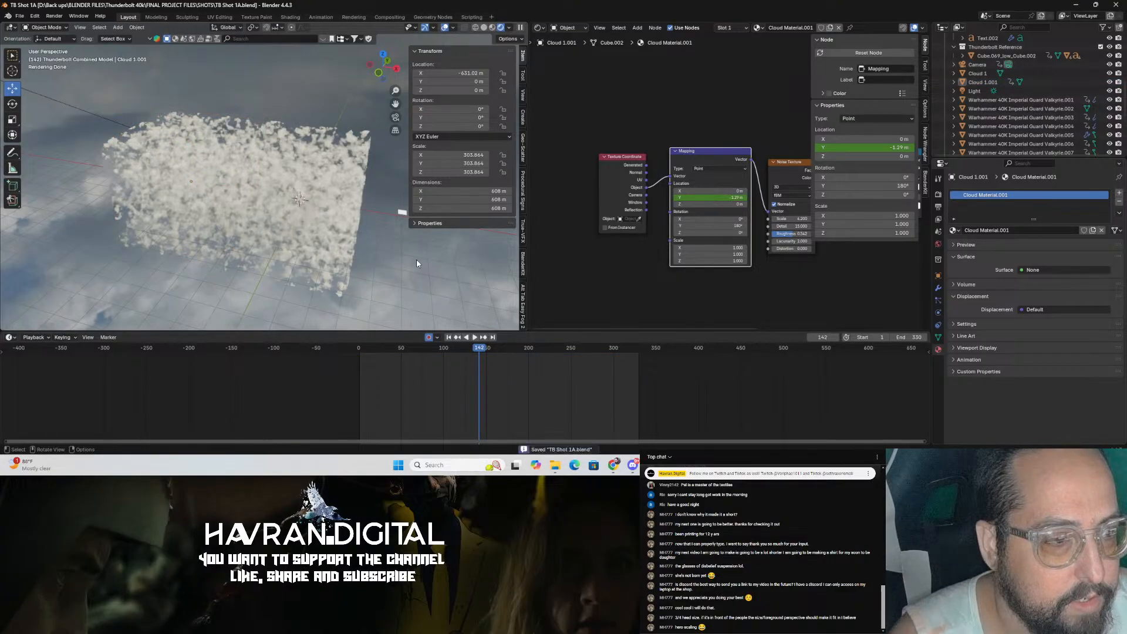
key("KP_0")
scroll(343, 186, "up", 4)
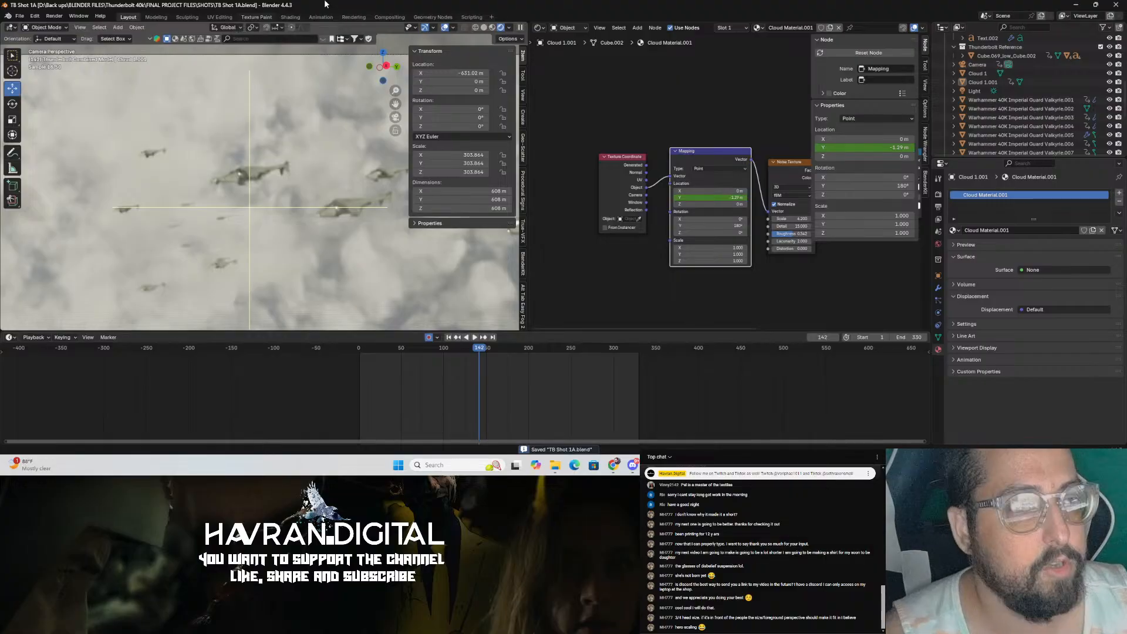
Step: Switch to After Effects with the Thunderbolt shot edit
left_click(1076, 4)
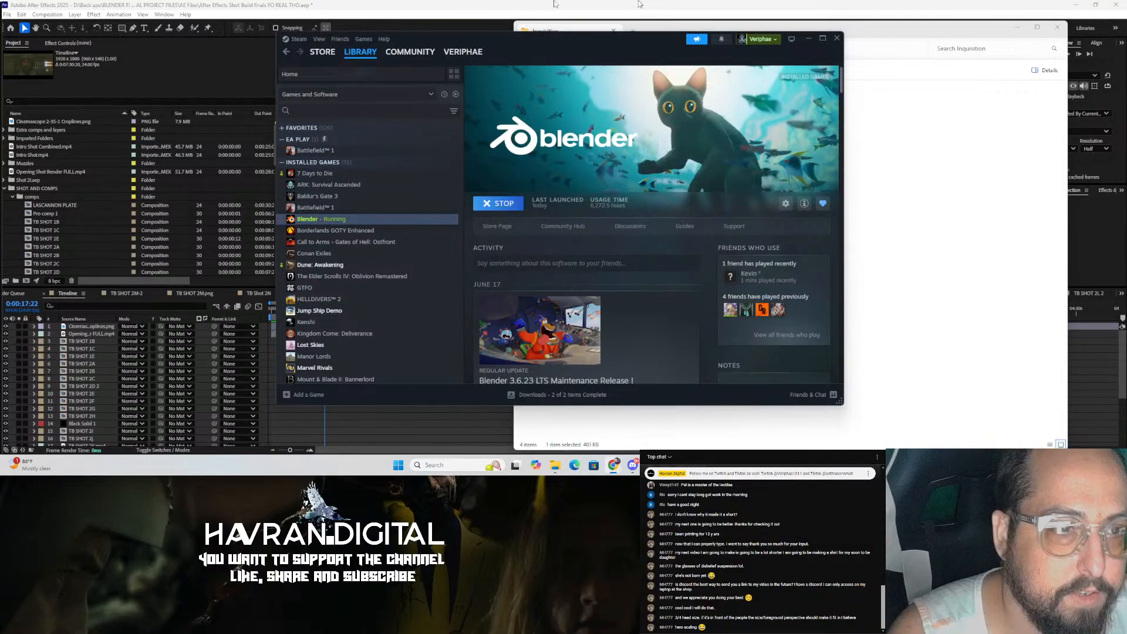
left_click(520, 7)
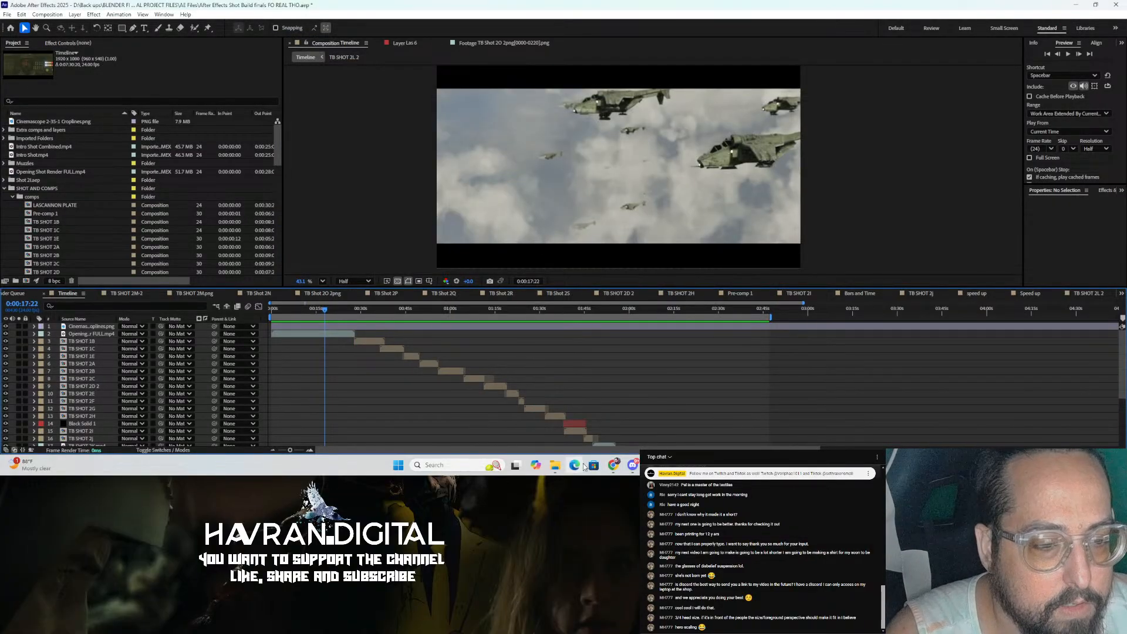
left_click(671, 465)
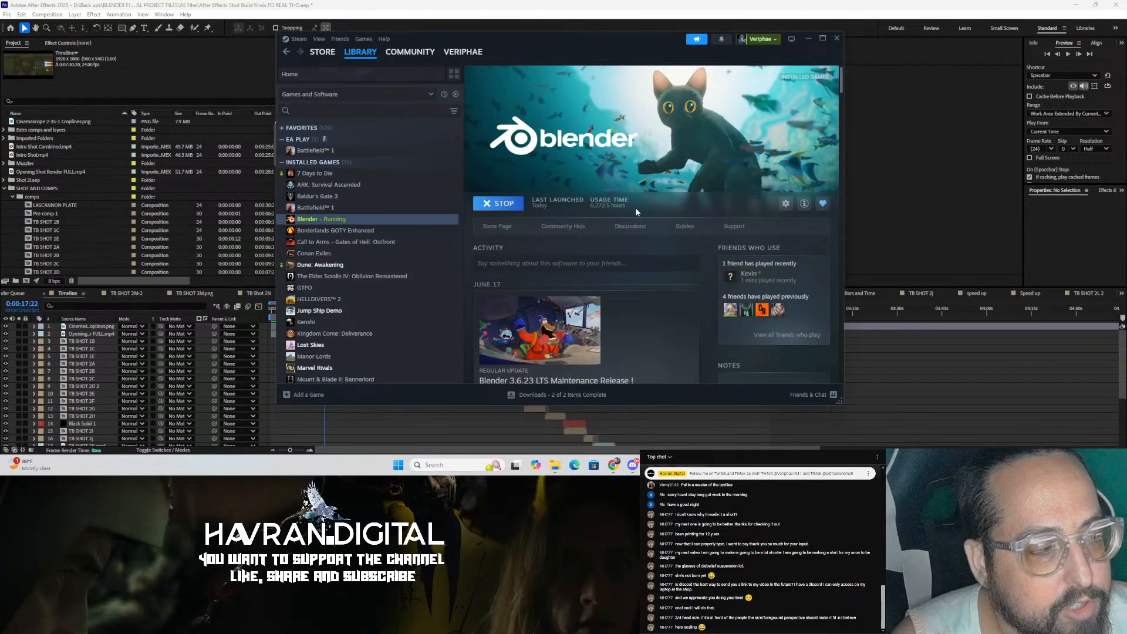
left_click(404, 4)
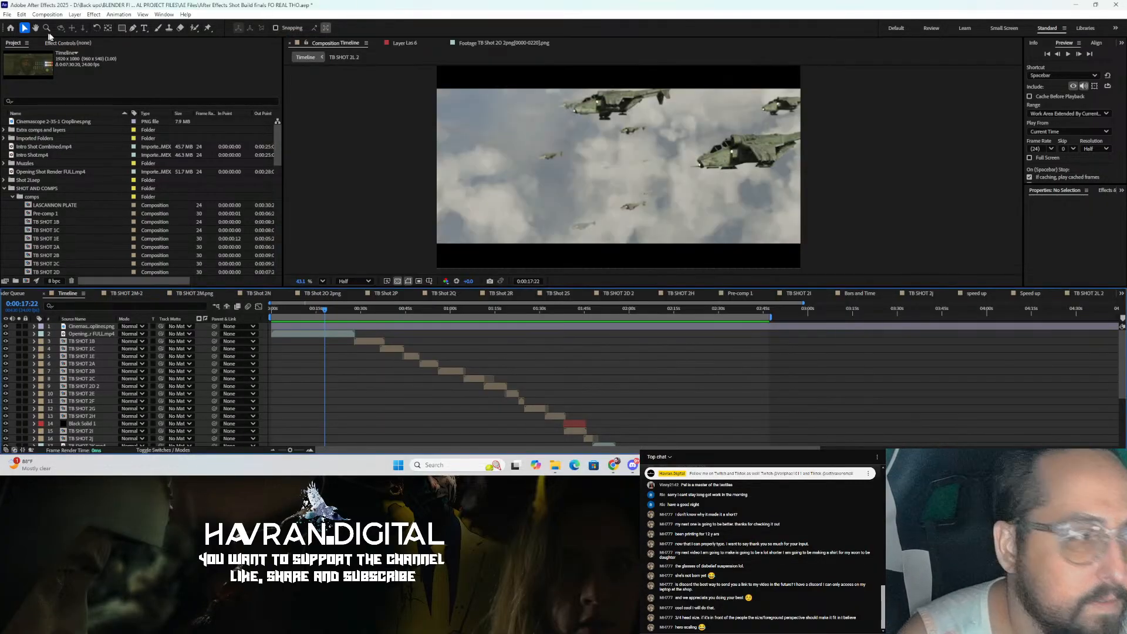
Step: Save the After Effects project
left_click(11, 15)
left_click(10, 15)
left_click(8, 14)
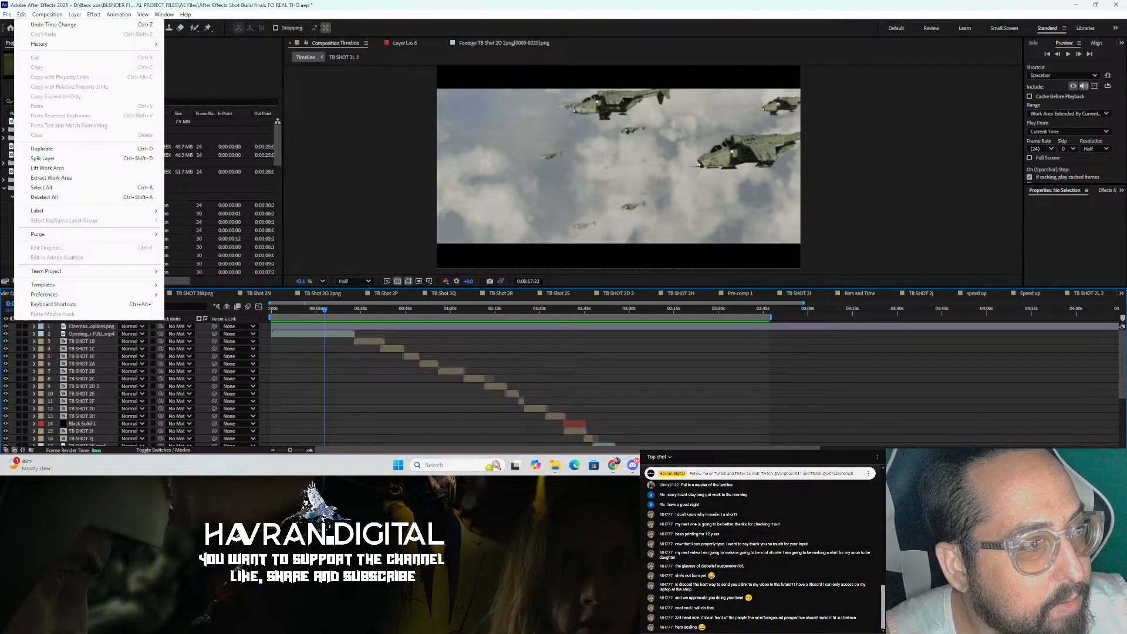
left_click(22, 96)
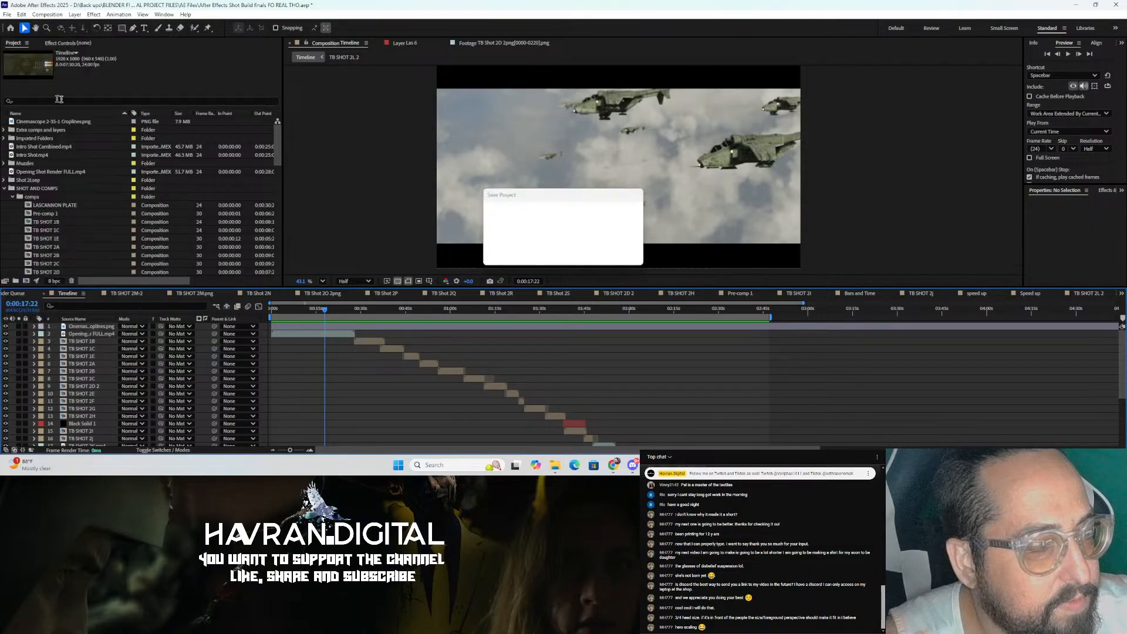
Step: Scroll down to the final shot layers and move the work area start to just before the last shots
left_click_drag(358, 317, 760, 352)
scroll(738, 362, "down", 5)
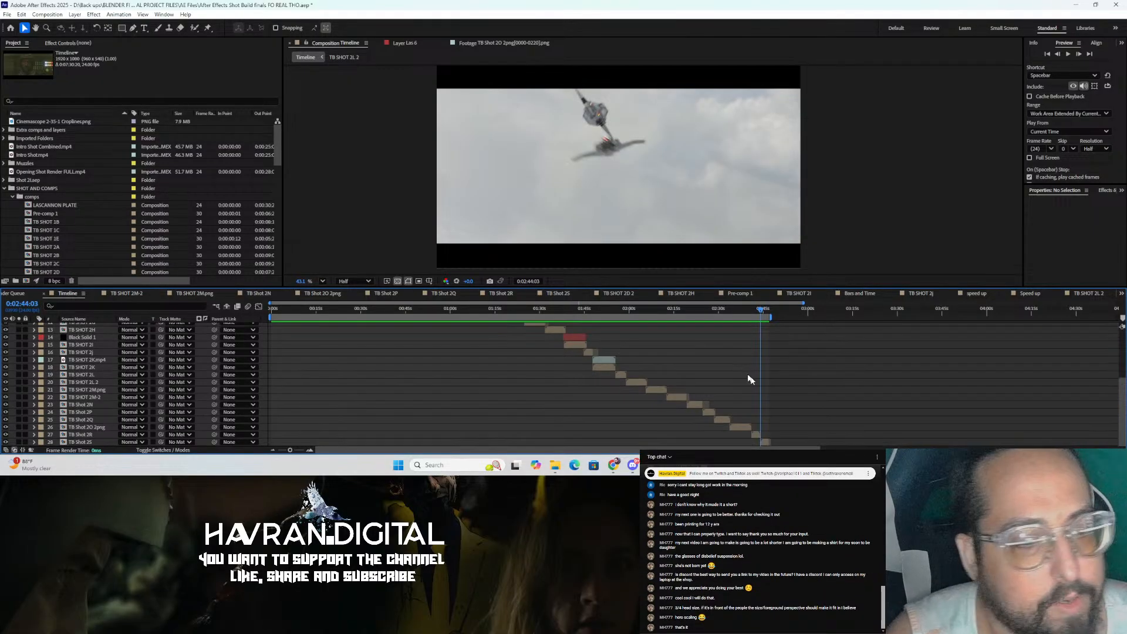
left_click(749, 311)
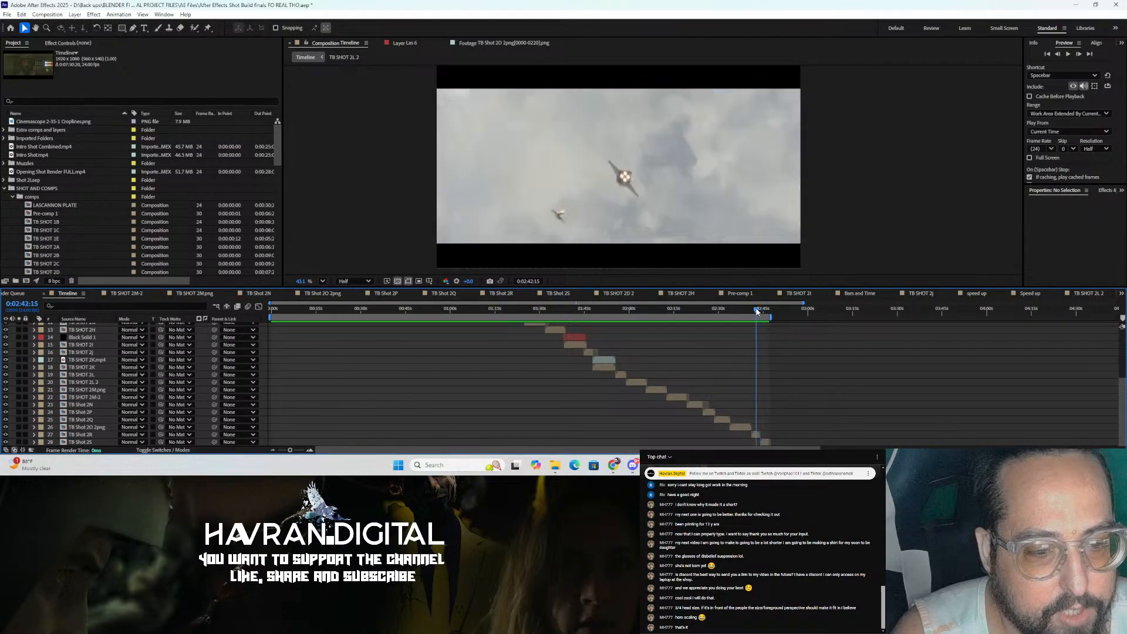
left_click_drag(749, 315, 750, 314)
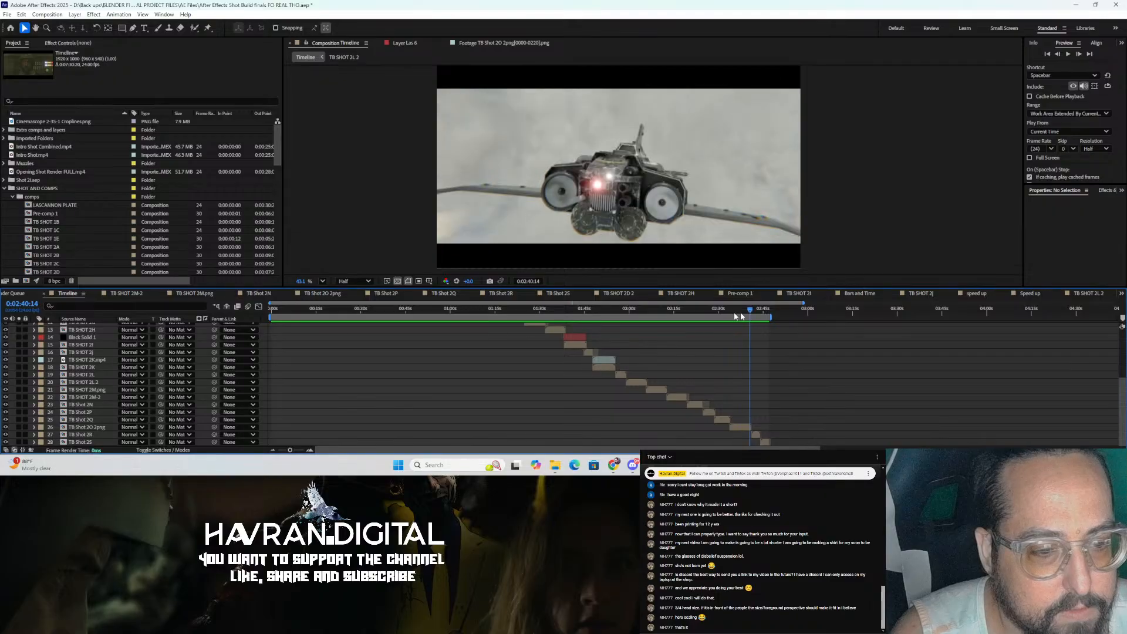
left_click_drag(271, 317, 713, 317)
left_click_drag(718, 355, 748, 357)
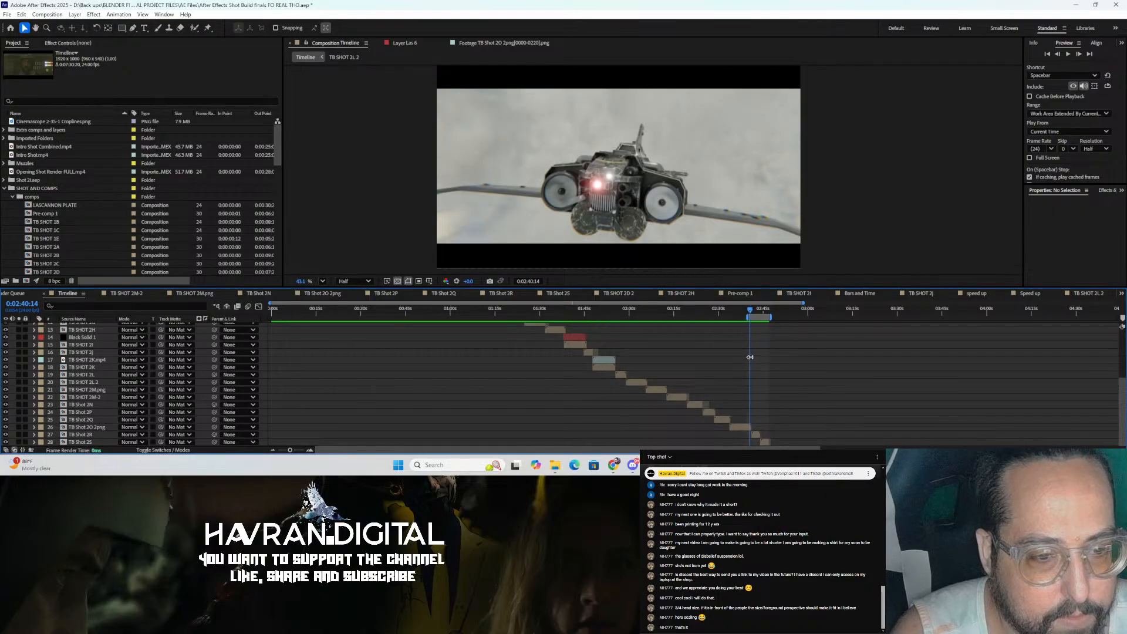
Step: Play back the work area preview of the closing shots
key("space")
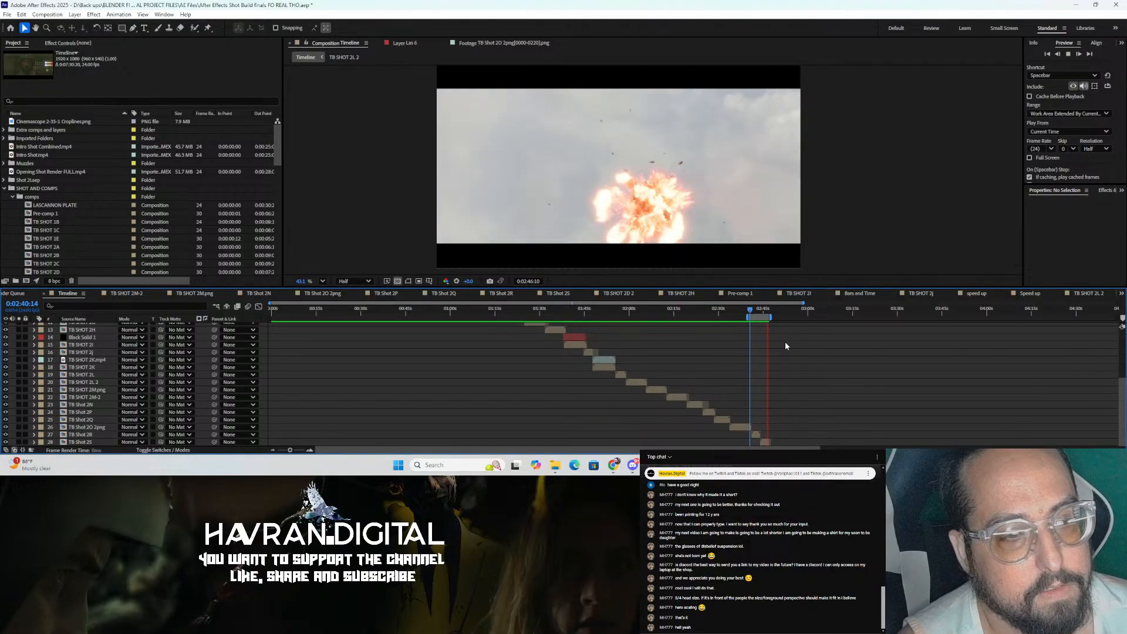
key("space")
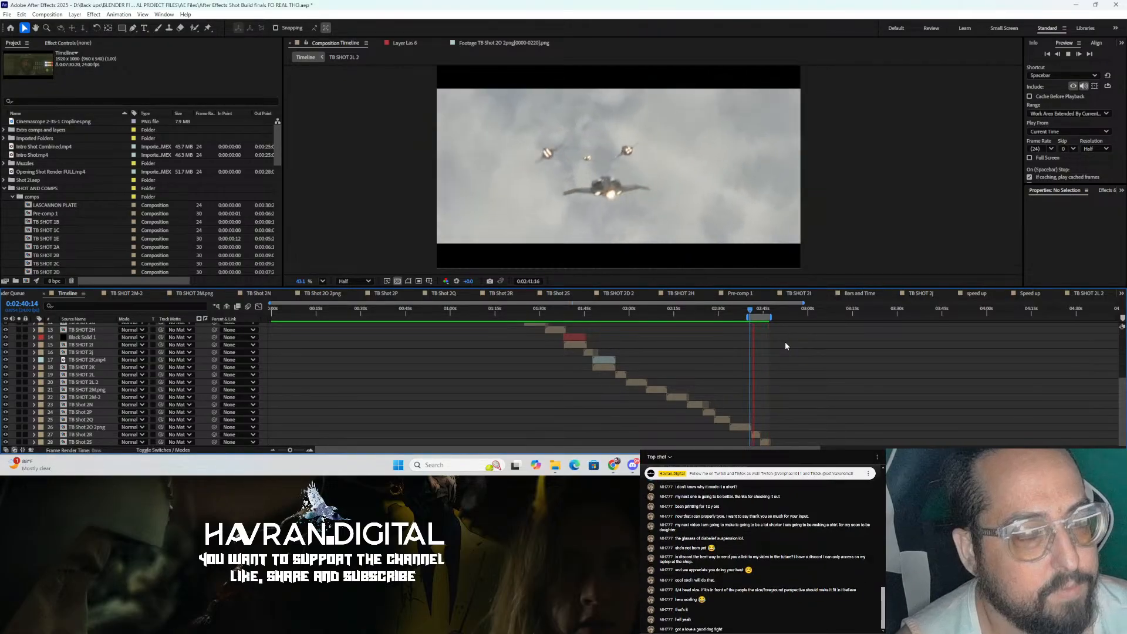